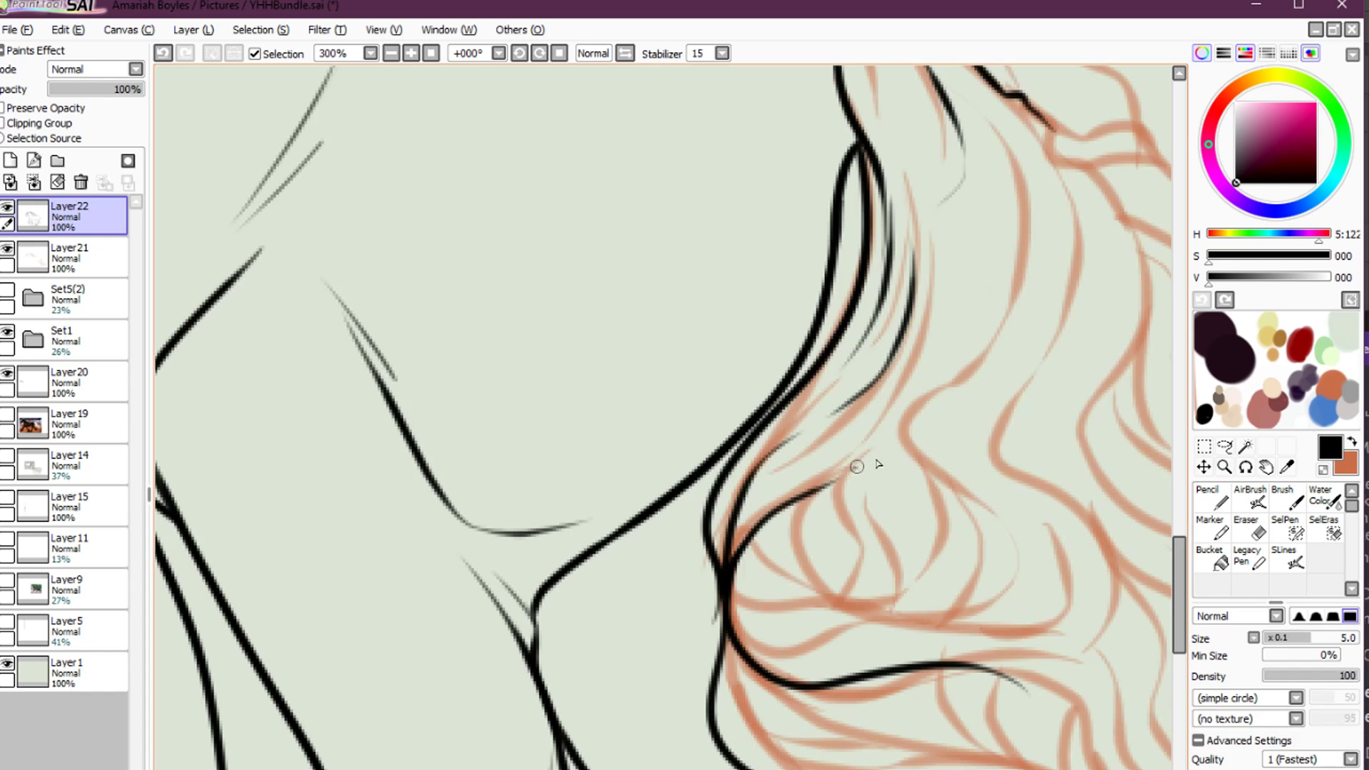
# Ink the wavy hair strand beside the neck in black, redrawing it until it follows the orange sketch
pyautogui.hotkey('ctrl', 'z')
pyautogui.moveTo(1013, 203)
pyautogui.mouseDown()
pyautogui.moveTo(995, 310)
pyautogui.moveTo(913, 402)
pyautogui.moveTo(985, 544)
pyautogui.mouseUp()
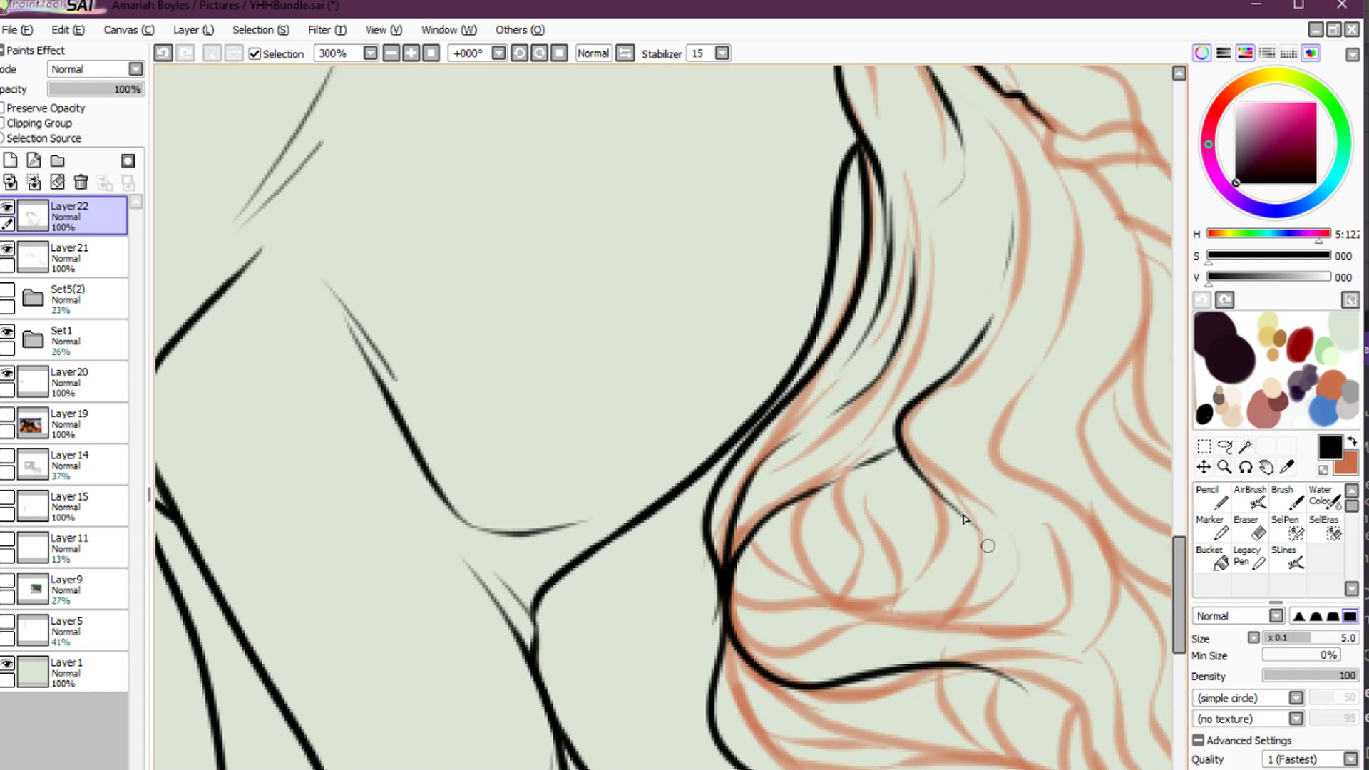
pyautogui.hotkey('ctrl', 'z')
pyautogui.moveTo(1007, 301)
pyautogui.mouseDown()
pyautogui.moveTo(938, 391)
pyautogui.moveTo(973, 591)
pyautogui.mouseUp()
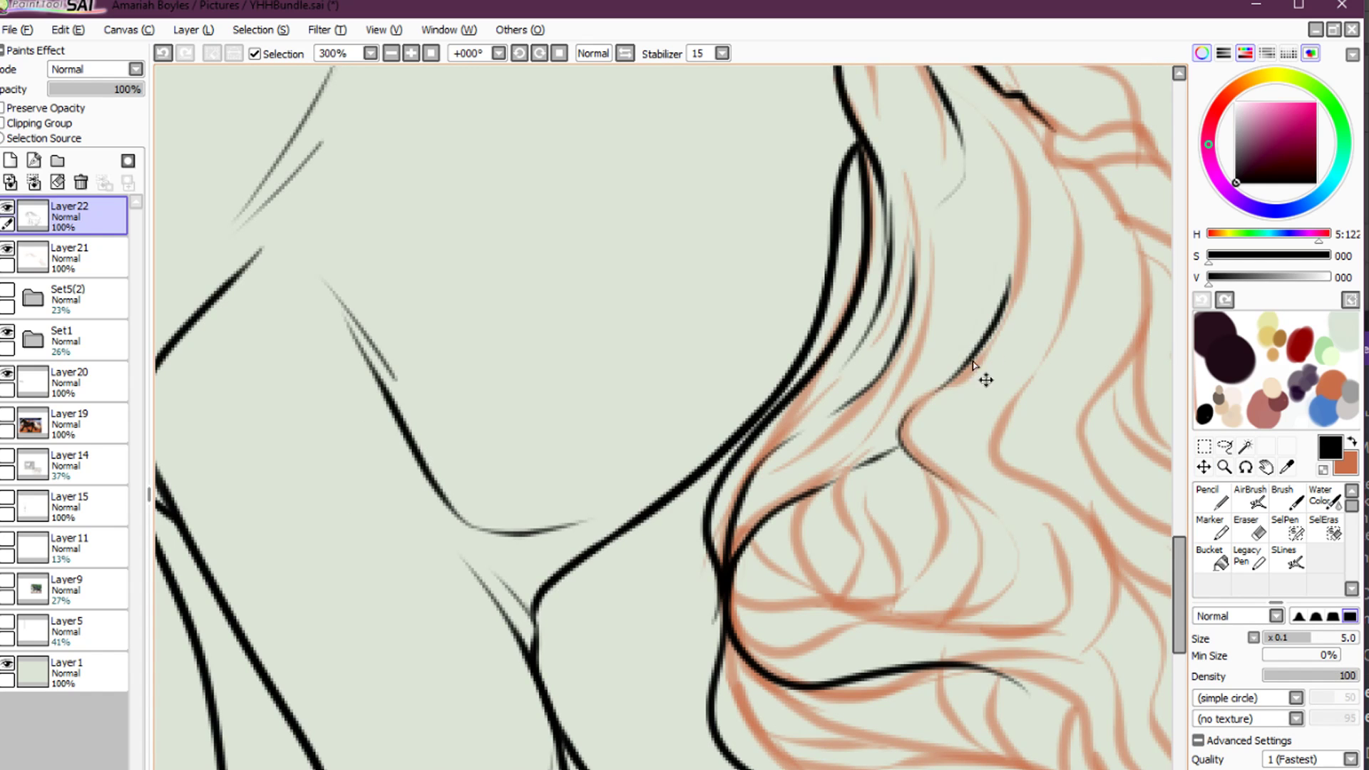
pyautogui.hotkey('ctrl', 'z')
pyautogui.moveTo(1008, 249)
pyautogui.mouseDown()
pyautogui.moveTo(988, 345)
pyautogui.moveTo(1026, 579)
pyautogui.mouseUp()
# Mirror the view and ink the strands sweeping back from the base of the neck, with short lines inside the curls
pyautogui.press('h')
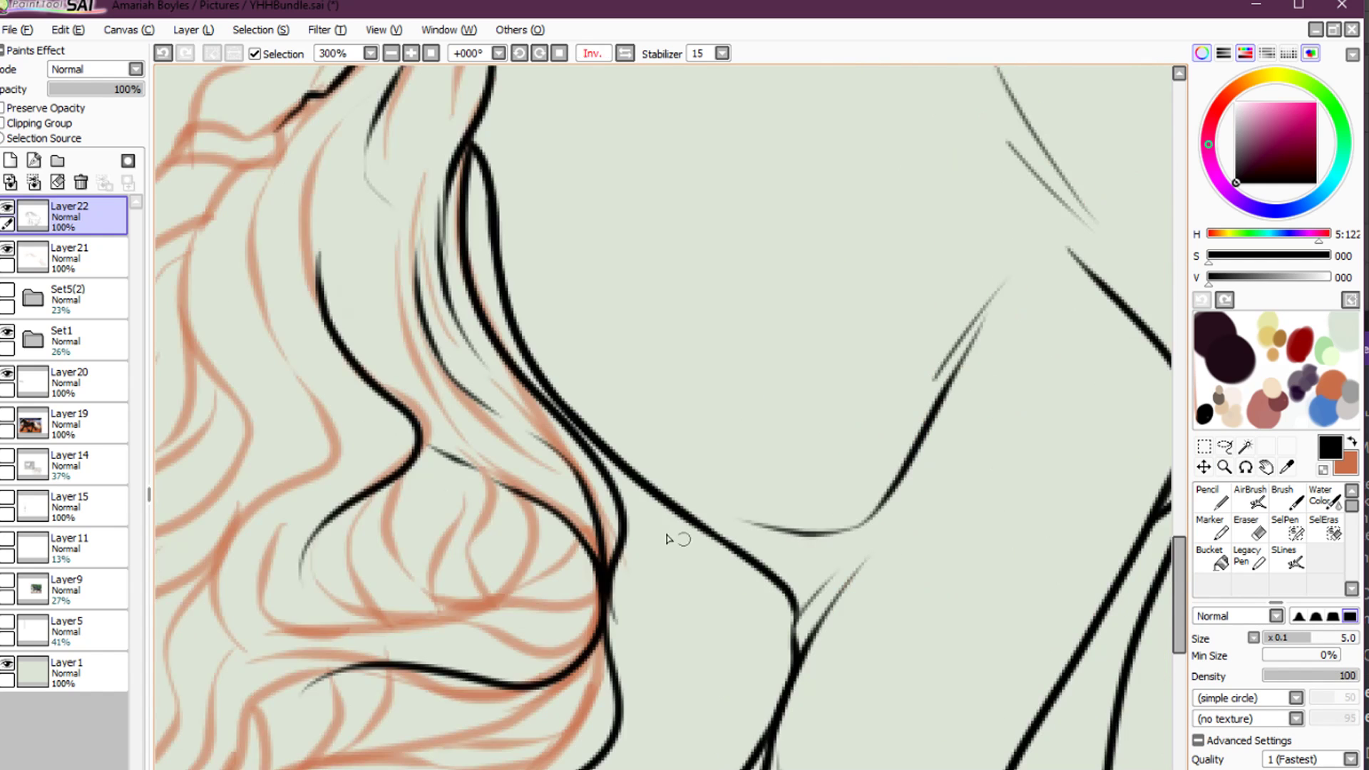
pyautogui.moveTo(668, 540); pyautogui.dragTo(996, 366)
pyautogui.moveTo(971, 292)
pyautogui.mouseDown()
pyautogui.moveTo(994, 361)
pyautogui.moveTo(810, 406)
pyautogui.moveTo(695, 515)
pyautogui.mouseUp()
pyautogui.moveTo(671, 471)
pyautogui.mouseDown()
pyautogui.moveTo(790, 428)
pyautogui.moveTo(961, 466)
pyautogui.moveTo(1032, 441)
pyautogui.mouseUp()
pyautogui.moveTo(884, 410); pyautogui.dragTo(957, 436)
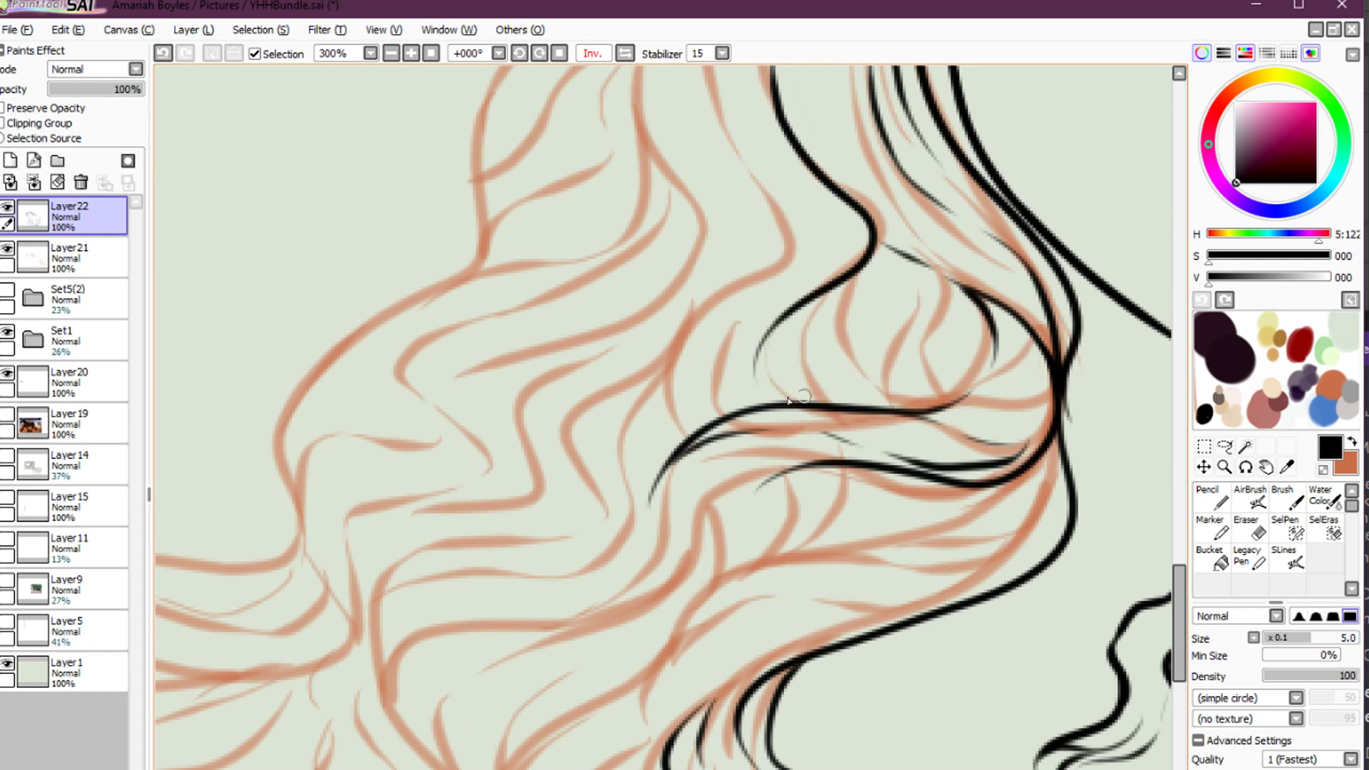
pyautogui.moveTo(757, 406)
pyautogui.mouseDown()
pyautogui.moveTo(900, 364)
pyautogui.moveTo(921, 341)
pyautogui.mouseUp()
pyautogui.moveTo(895, 326); pyautogui.dragTo(871, 300)
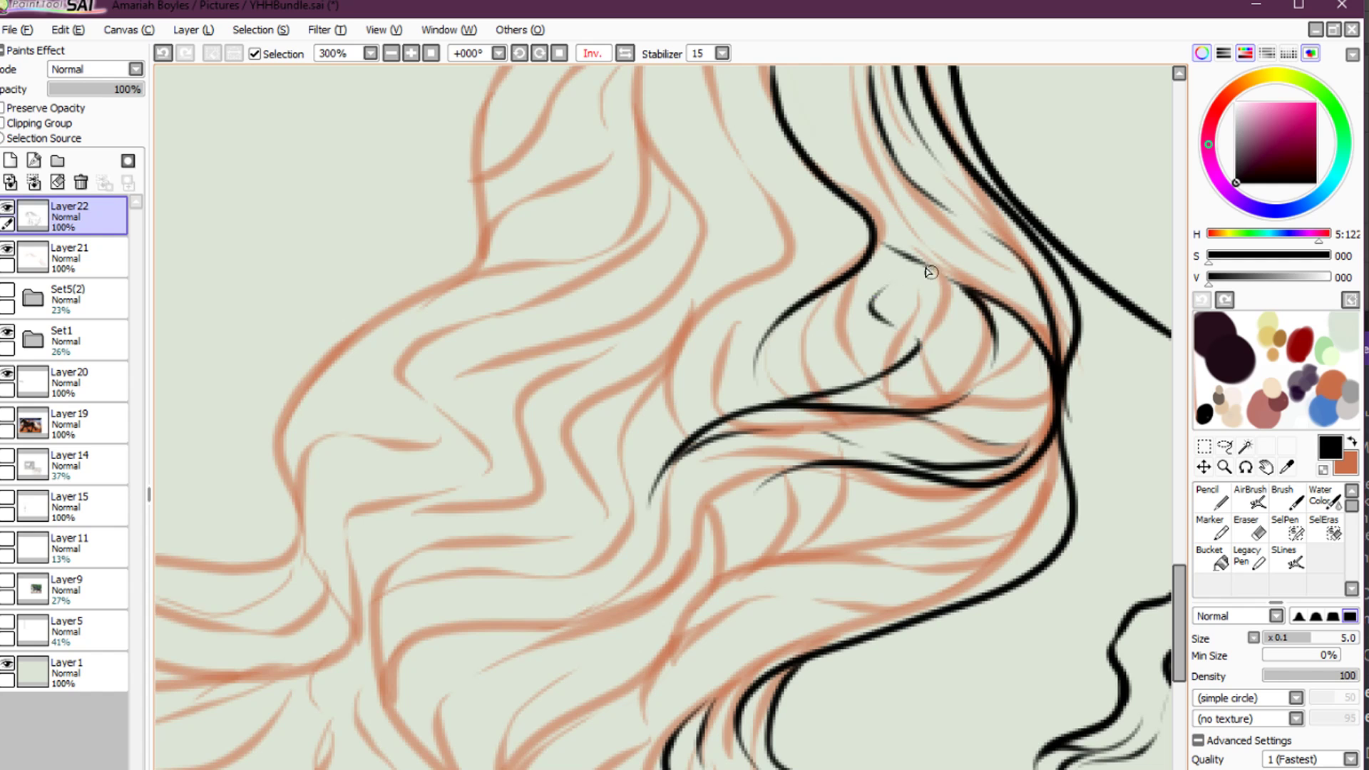
# Redraw the short curved detail lines inside the rounded lock and thicken where they join the sweeping strand
pyautogui.moveTo(957, 318)
pyautogui.mouseDown()
pyautogui.moveTo(897, 399)
pyautogui.moveTo(957, 364)
pyautogui.mouseUp()
pyautogui.hotkey('ctrl', 'z')
pyautogui.moveTo(858, 314); pyautogui.dragTo(972, 353)
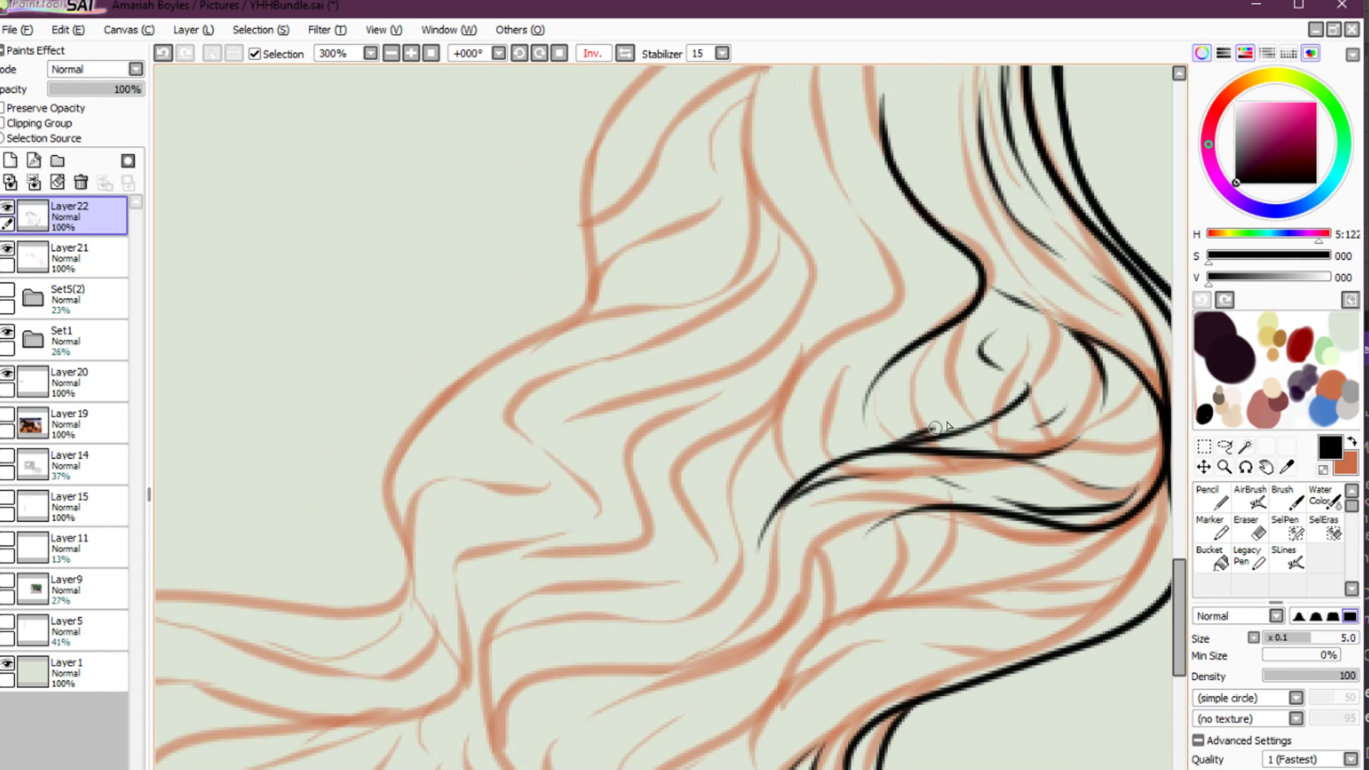
pyautogui.moveTo(952, 410)
pyautogui.mouseDown()
pyautogui.moveTo(929, 351)
pyautogui.moveTo(1020, 383)
pyautogui.mouseUp()
pyautogui.moveTo(855, 596)
pyautogui.mouseDown()
pyautogui.moveTo(869, 555)
pyautogui.moveTo(865, 489)
pyautogui.mouseUp()
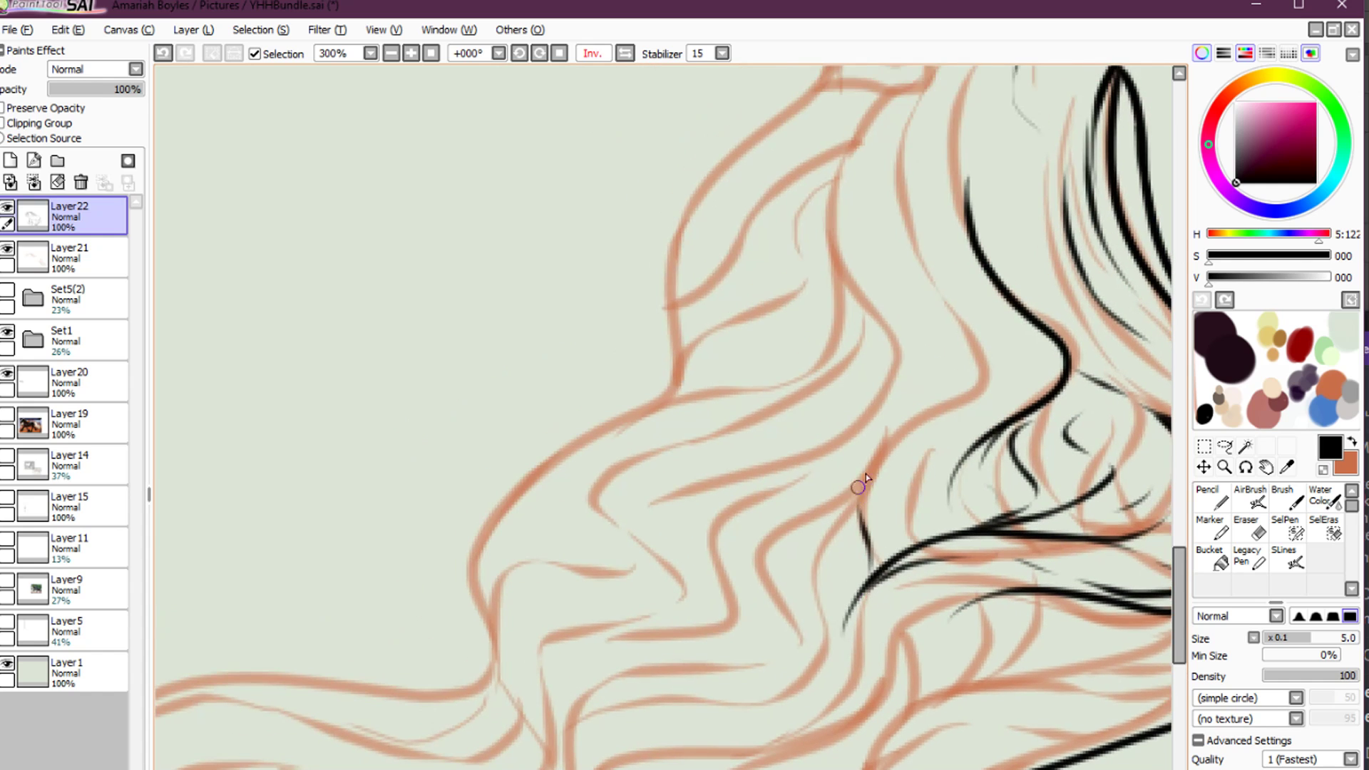
pyautogui.hotkey('ctrl', 'z')
pyautogui.moveTo(567, 768)
pyautogui.mouseDown()
pyautogui.moveTo(633, 720)
pyautogui.moveTo(826, 657)
pyautogui.mouseUp()
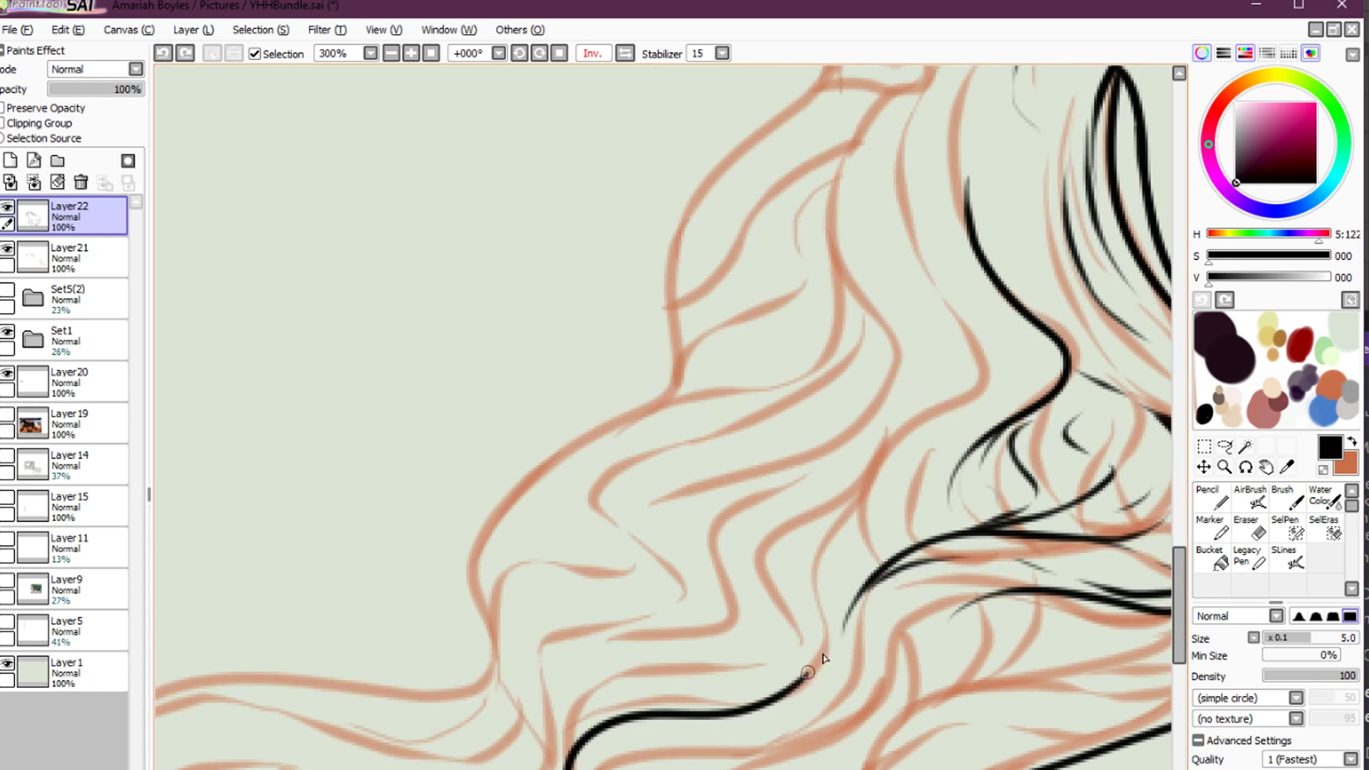
pyautogui.moveTo(831, 610); pyautogui.dragTo(832, 538)
pyautogui.hotkey('ctrl', 'z')
pyautogui.hotkey('ctrl', 'z')
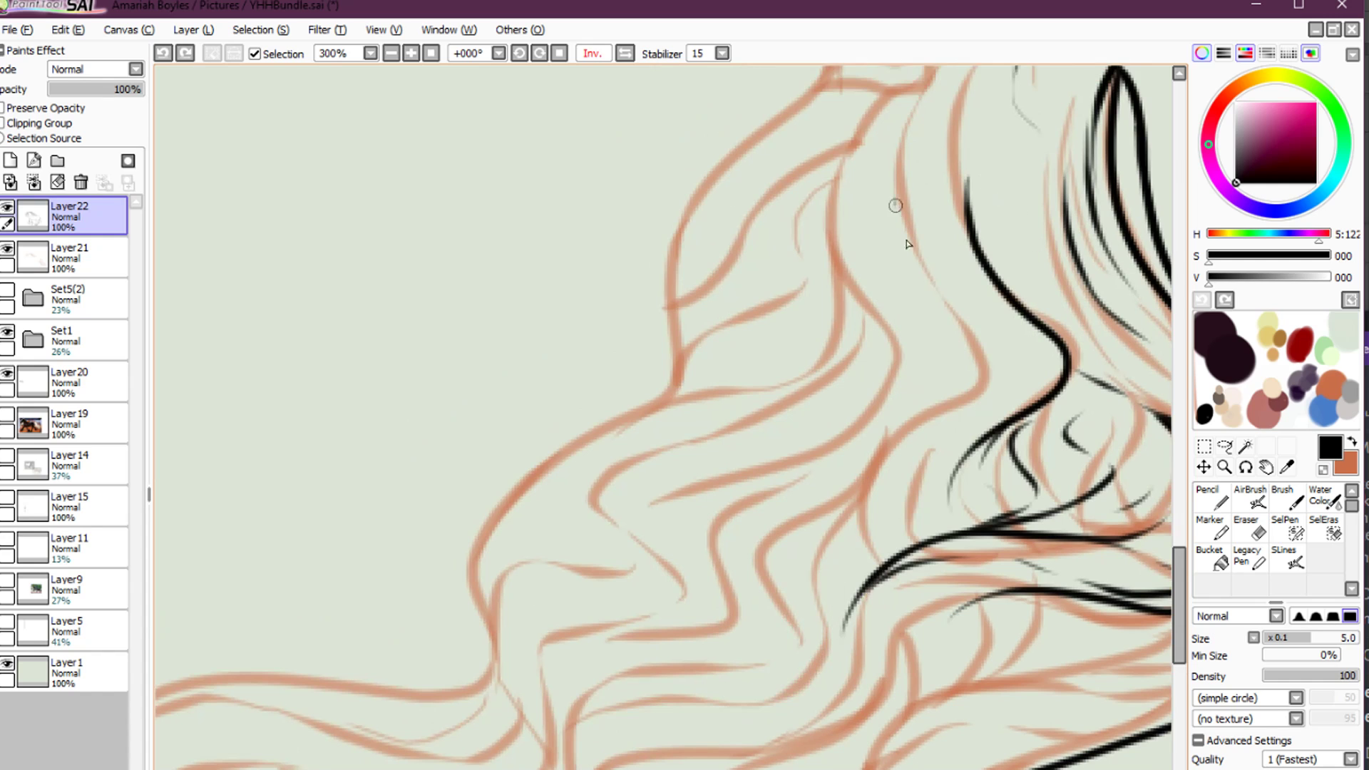
# Ink the long wavy strands running down the middle of the hair, plus a thin inner line up toward the roots
pyautogui.moveTo(896, 205)
pyautogui.mouseDown()
pyautogui.moveTo(953, 308)
pyautogui.moveTo(970, 395)
pyautogui.moveTo(888, 442)
pyautogui.moveTo(805, 623)
pyautogui.moveTo(651, 694)
pyautogui.moveTo(567, 769)
pyautogui.mouseUp()
pyautogui.moveTo(578, 705)
pyautogui.mouseDown()
pyautogui.moveTo(669, 666)
pyautogui.moveTo(759, 662)
pyautogui.moveTo(787, 626)
pyautogui.moveTo(765, 564)
pyautogui.moveTo(832, 532)
pyautogui.moveTo(875, 464)
pyautogui.mouseUp()
pyautogui.moveTo(877, 567); pyautogui.dragTo(1020, 316)
pyautogui.moveTo(1006, 221); pyautogui.dragTo(827, 447)
pyautogui.moveTo(851, 544); pyautogui.dragTo(861, 304)
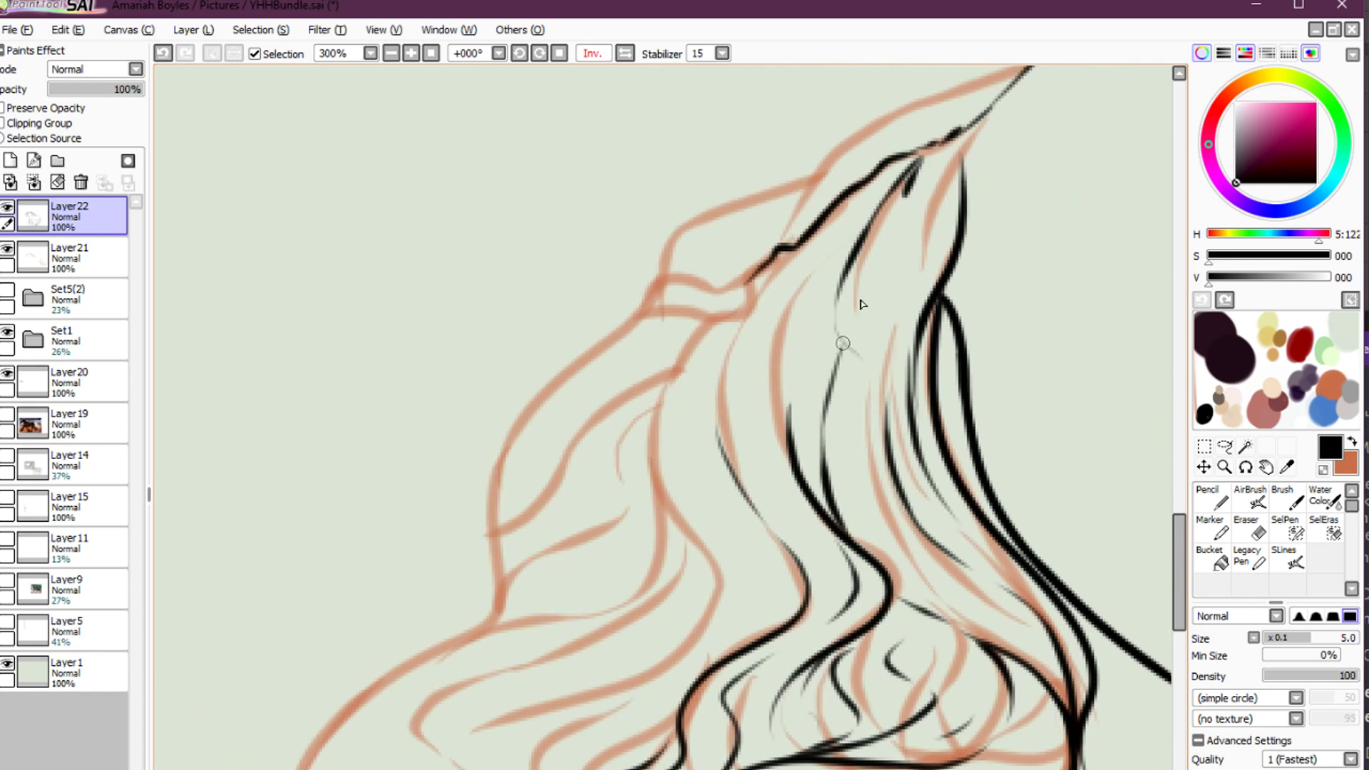
# Ink the outer edge of the hair at the roots and redraw its join with the long diagonal line
pyautogui.moveTo(785, 240)
pyautogui.mouseDown()
pyautogui.moveTo(812, 178)
pyautogui.moveTo(898, 129)
pyautogui.moveTo(859, 142)
pyautogui.moveTo(844, 151)
pyautogui.moveTo(942, 139)
pyautogui.mouseUp()
pyautogui.moveTo(842, 157)
pyautogui.mouseDown()
pyautogui.moveTo(932, 99)
pyautogui.moveTo(1022, 75)
pyautogui.mouseUp()
pyautogui.moveTo(987, 126)
pyautogui.mouseDown()
pyautogui.moveTo(887, 247)
pyautogui.moveTo(930, 174)
pyautogui.mouseUp()
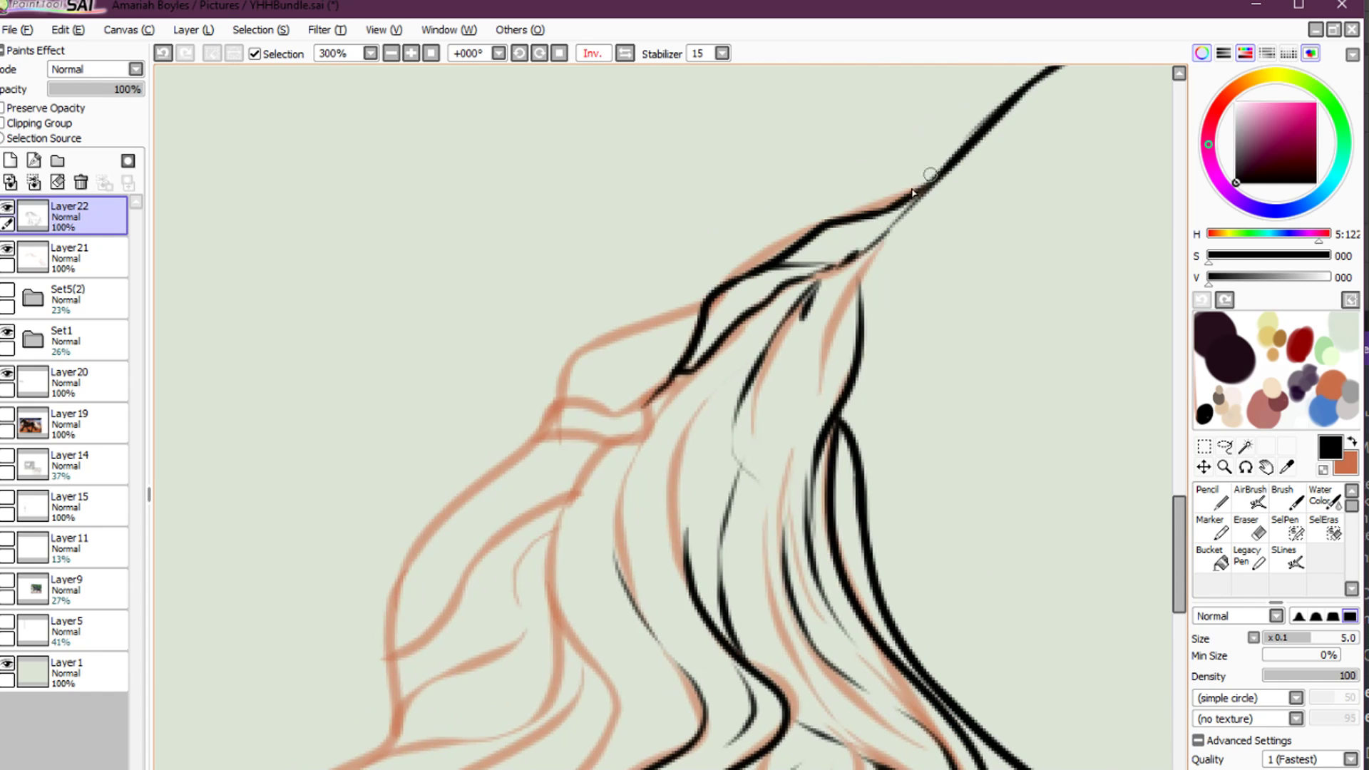
pyautogui.hotkey('ctrl', 'z')
pyautogui.moveTo(858, 215)
pyautogui.mouseDown()
pyautogui.moveTo(947, 179)
pyautogui.moveTo(962, 155)
pyautogui.mouseUp()
pyautogui.hotkey('ctrl', 'z')
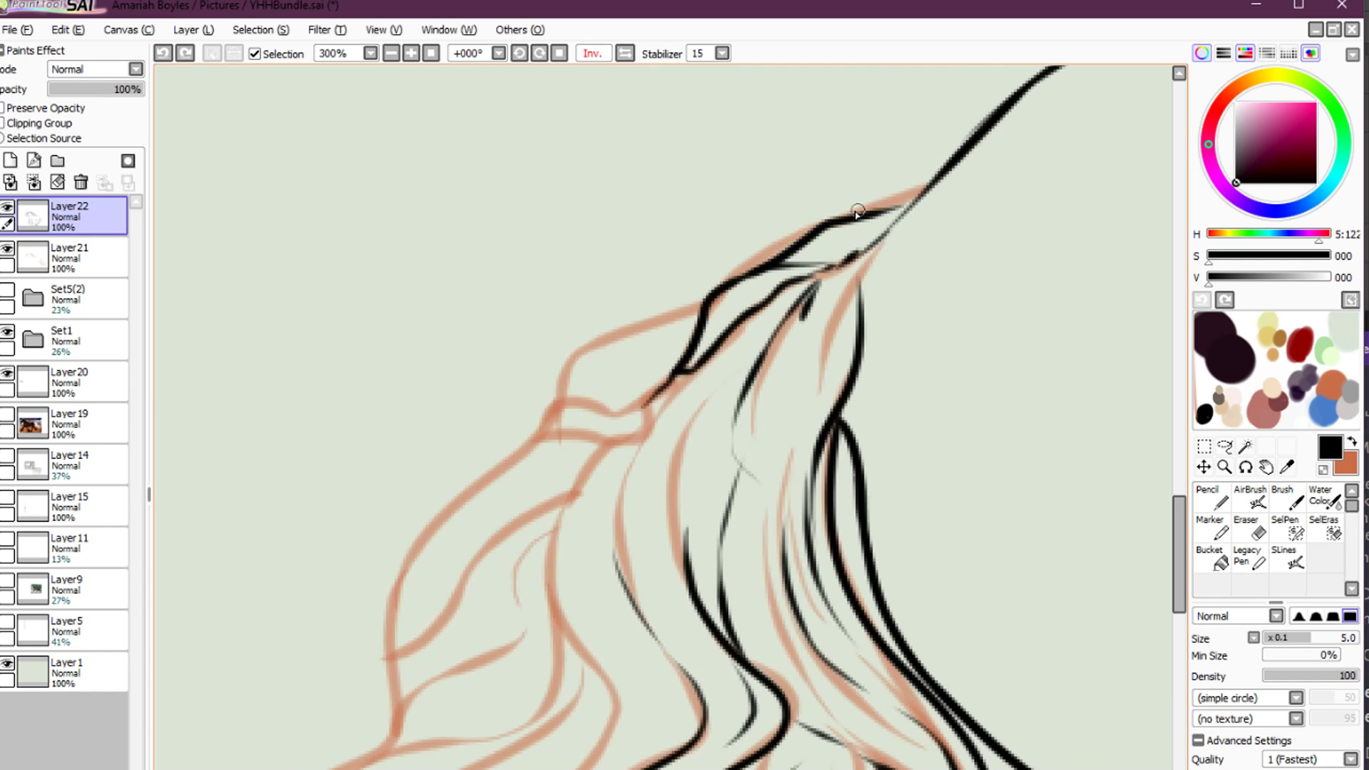
pyautogui.moveTo(859, 214)
pyautogui.mouseDown()
pyautogui.moveTo(922, 188)
pyautogui.moveTo(957, 155)
pyautogui.mouseUp()
pyautogui.hotkey('ctrl', 'z')
pyautogui.moveTo(850, 223); pyautogui.dragTo(955, 151)
# Ink the folded outer lock below the roots, following the angular orange sketch shape
pyautogui.moveTo(710, 324)
pyautogui.mouseDown()
pyautogui.moveTo(1029, 191)
pyautogui.moveTo(986, 169)
pyautogui.moveTo(904, 193)
pyautogui.mouseUp()
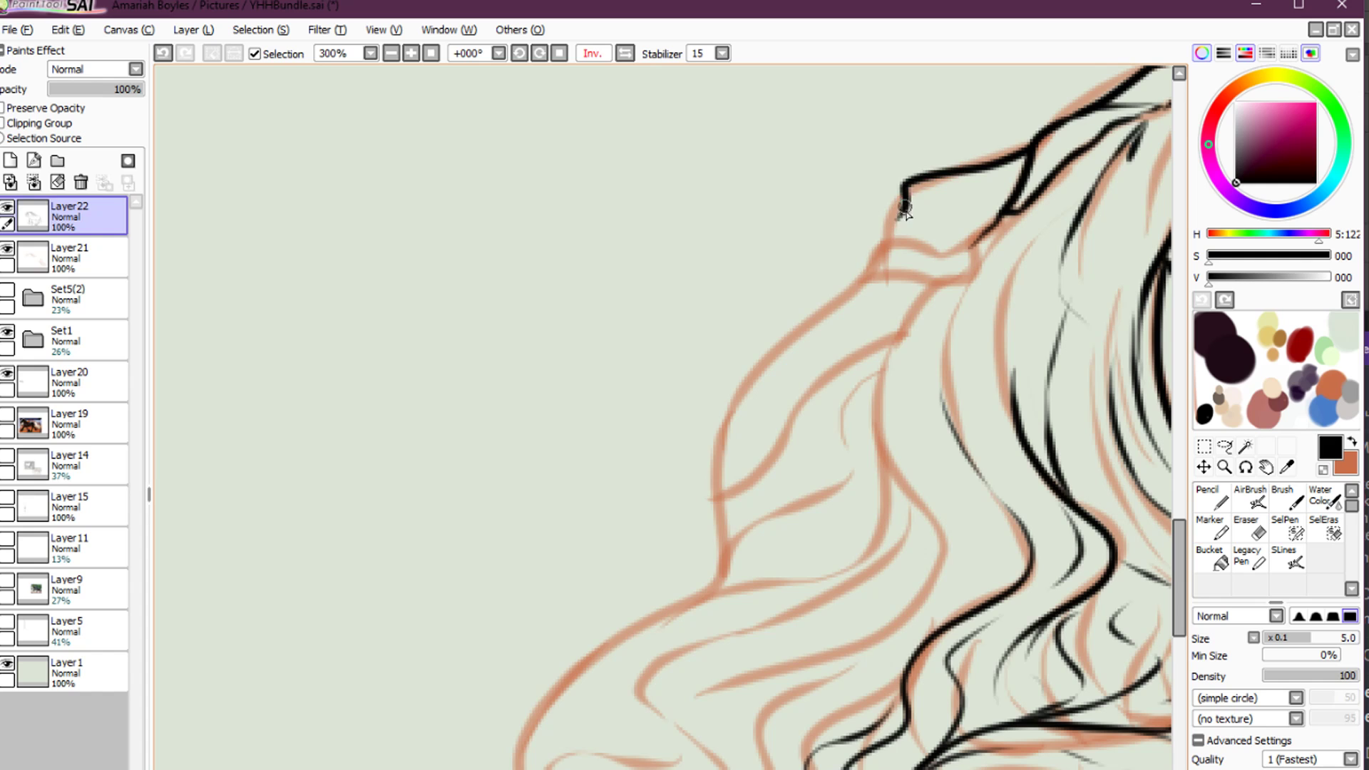
pyautogui.moveTo(878, 243); pyautogui.dragTo(972, 244)
pyautogui.moveTo(1050, 193); pyautogui.dragTo(875, 335)
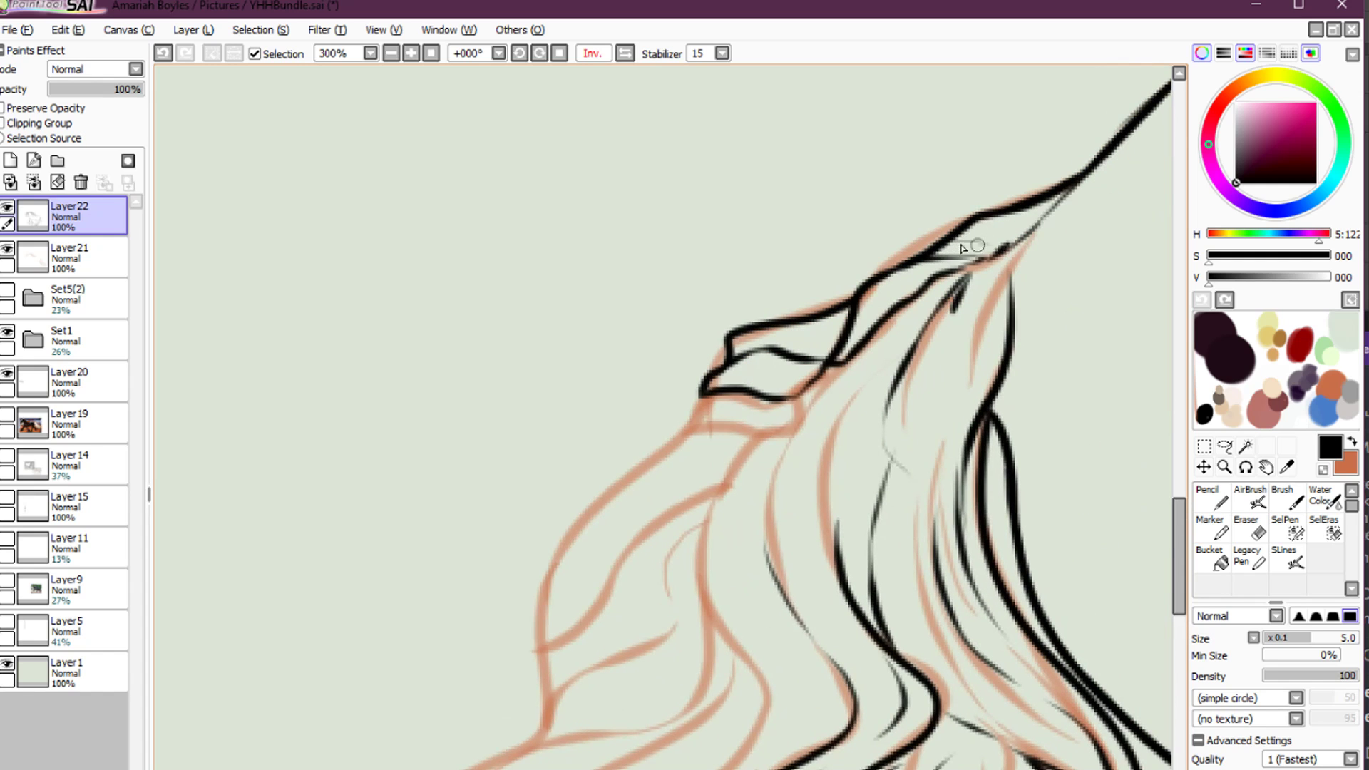
# Return the view to normal orientation and ink the wavy strands flowing outward from the folded lock through the middle section
pyautogui.press('h')
pyautogui.moveTo(602, 457); pyautogui.dragTo(800, 240)
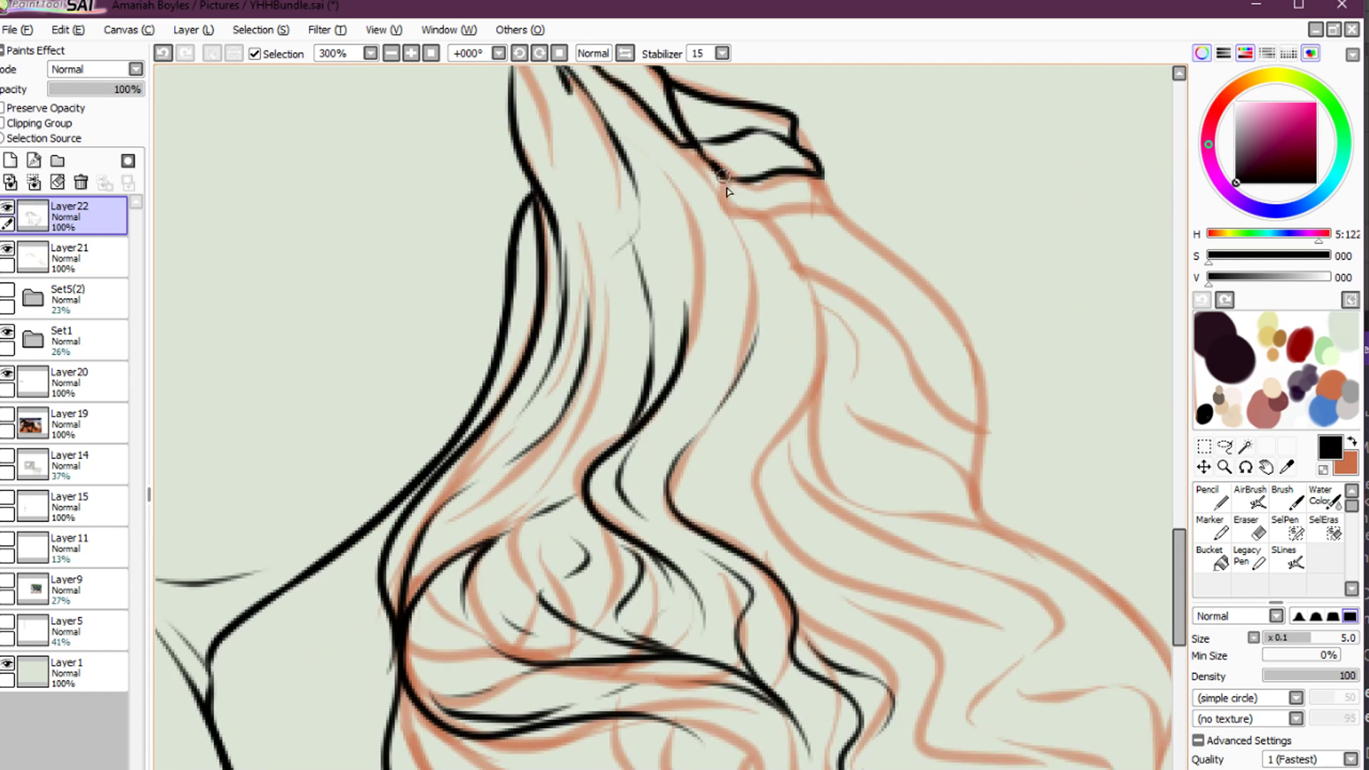
pyautogui.moveTo(722, 175)
pyautogui.mouseDown()
pyautogui.moveTo(743, 215)
pyautogui.moveTo(822, 207)
pyautogui.moveTo(771, 220)
pyautogui.moveTo(855, 222)
pyautogui.moveTo(820, 184)
pyautogui.mouseUp()
pyautogui.moveTo(896, 253)
pyautogui.mouseDown()
pyautogui.moveTo(845, 143)
pyautogui.moveTo(881, 186)
pyautogui.moveTo(962, 228)
pyautogui.moveTo(954, 366)
pyautogui.moveTo(957, 341)
pyautogui.moveTo(909, 308)
pyautogui.moveTo(899, 255)
pyautogui.moveTo(861, 216)
pyautogui.moveTo(805, 201)
pyautogui.moveTo(721, 121)
pyautogui.moveTo(783, 189)
pyautogui.moveTo(768, 165)
pyautogui.moveTo(785, 266)
pyautogui.moveTo(740, 330)
pyautogui.moveTo(756, 309)
pyautogui.moveTo(726, 387)
pyautogui.moveTo(770, 453)
pyautogui.moveTo(916, 508)
pyautogui.mouseUp()
pyautogui.moveTo(924, 569); pyautogui.dragTo(901, 594)
pyautogui.moveTo(984, 637); pyautogui.dragTo(970, 287)
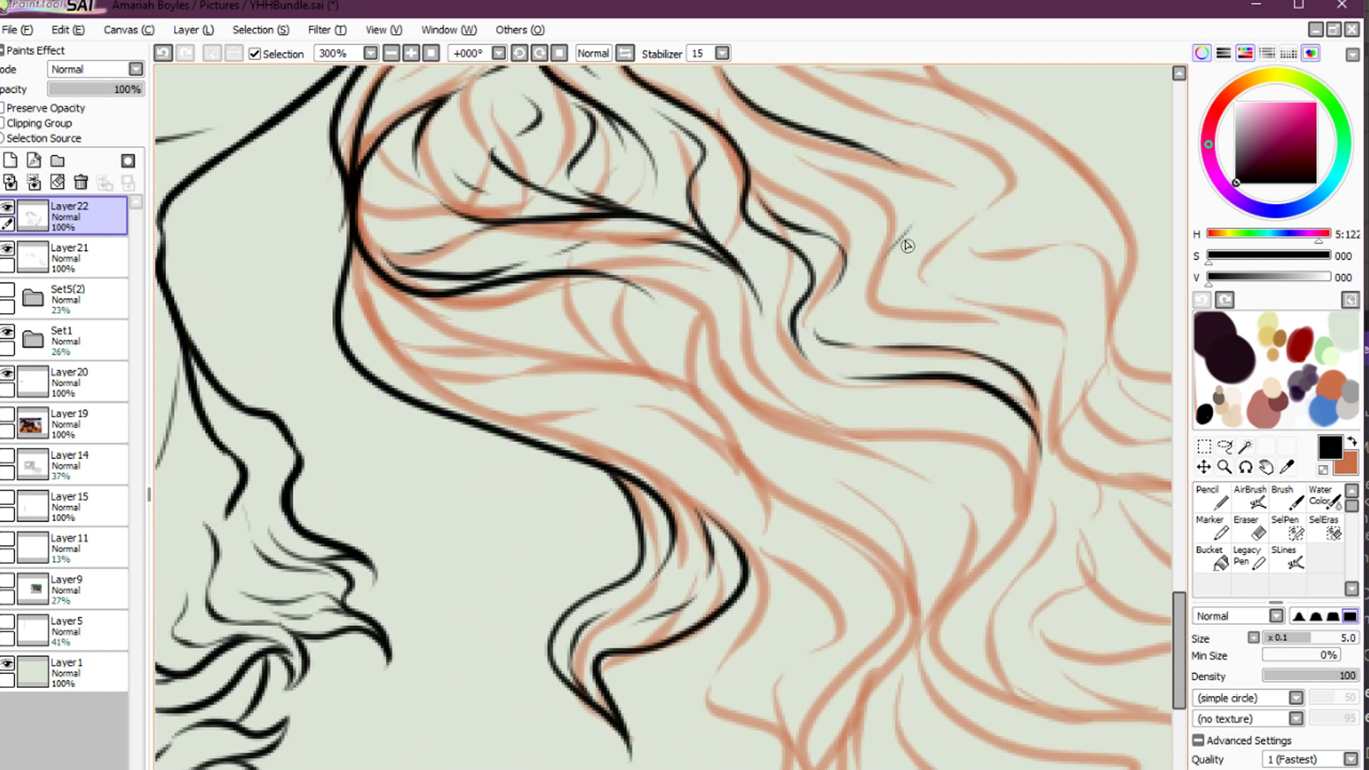
pyautogui.moveTo(887, 261)
pyautogui.mouseDown()
pyautogui.moveTo(879, 303)
pyautogui.moveTo(958, 310)
pyautogui.moveTo(1033, 355)
pyautogui.moveTo(1027, 452)
pyautogui.mouseUp()
pyautogui.press('g')
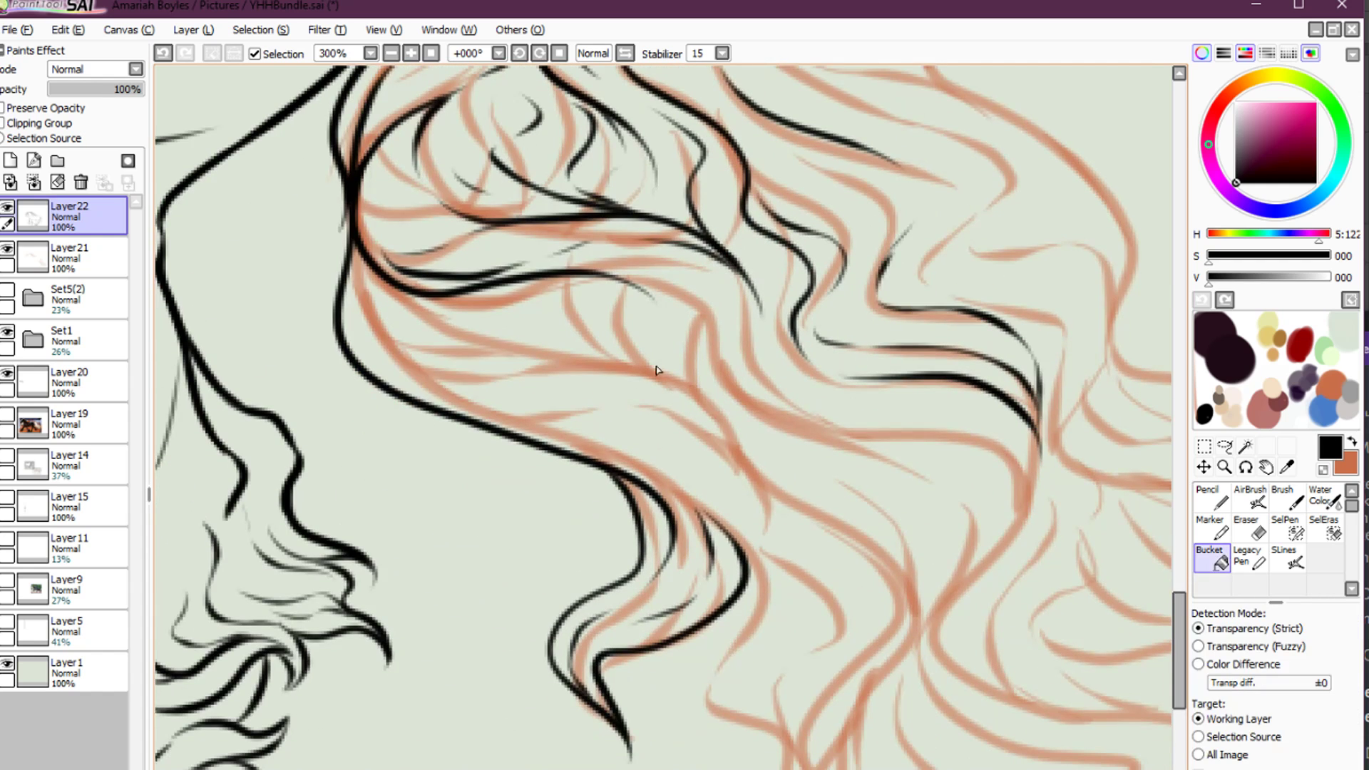
# With the Pencil and a mirrored view, ink the long main strand waving across the lower hair and ending in a split tip
pyautogui.press('h')
pyautogui.press('n')
pyautogui.moveTo(702, 333); pyautogui.dragTo(1011, 198)
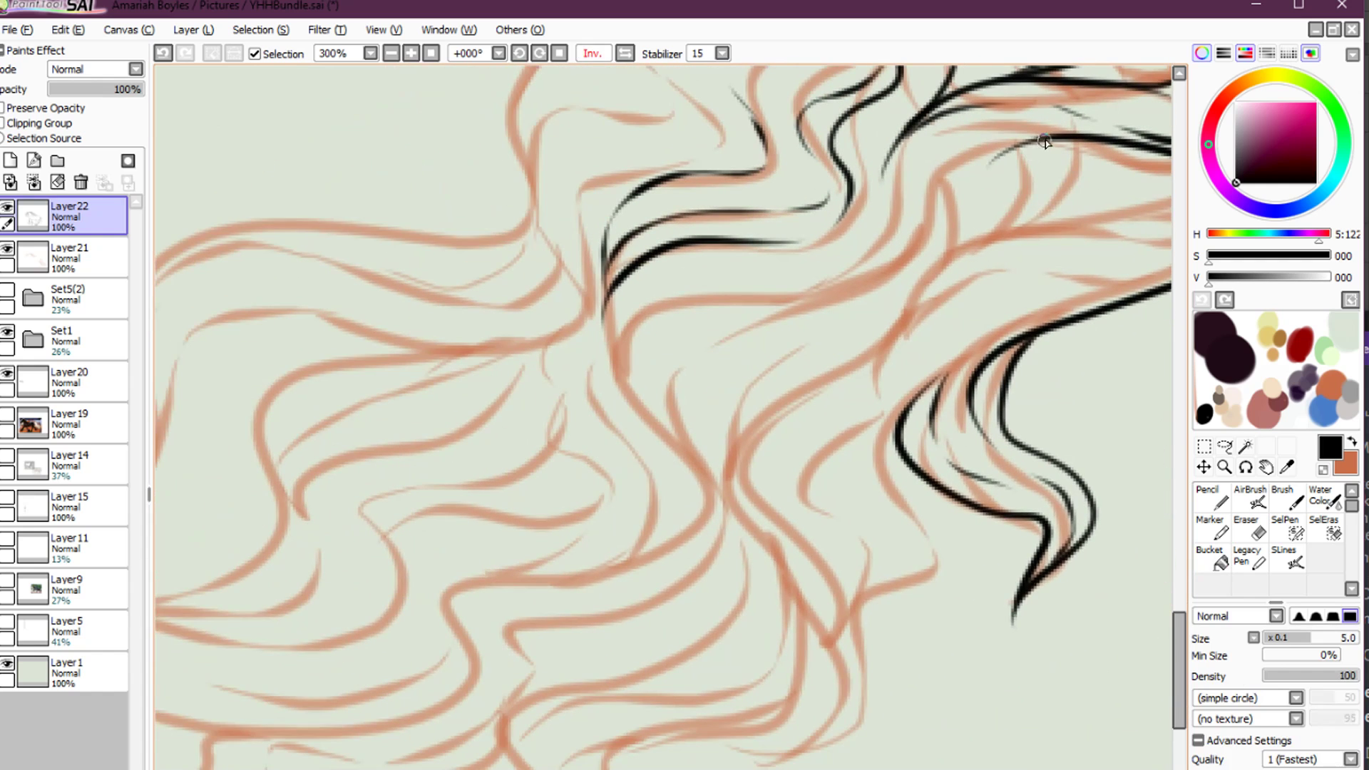
pyautogui.moveTo(1045, 142)
pyautogui.mouseDown()
pyautogui.moveTo(984, 173)
pyautogui.moveTo(971, 230)
pyautogui.mouseUp()
pyautogui.hotkey('ctrl', 'z')
pyautogui.moveTo(1039, 138)
pyautogui.mouseDown()
pyautogui.moveTo(987, 218)
pyautogui.moveTo(618, 364)
pyautogui.moveTo(654, 467)
pyautogui.mouseUp()
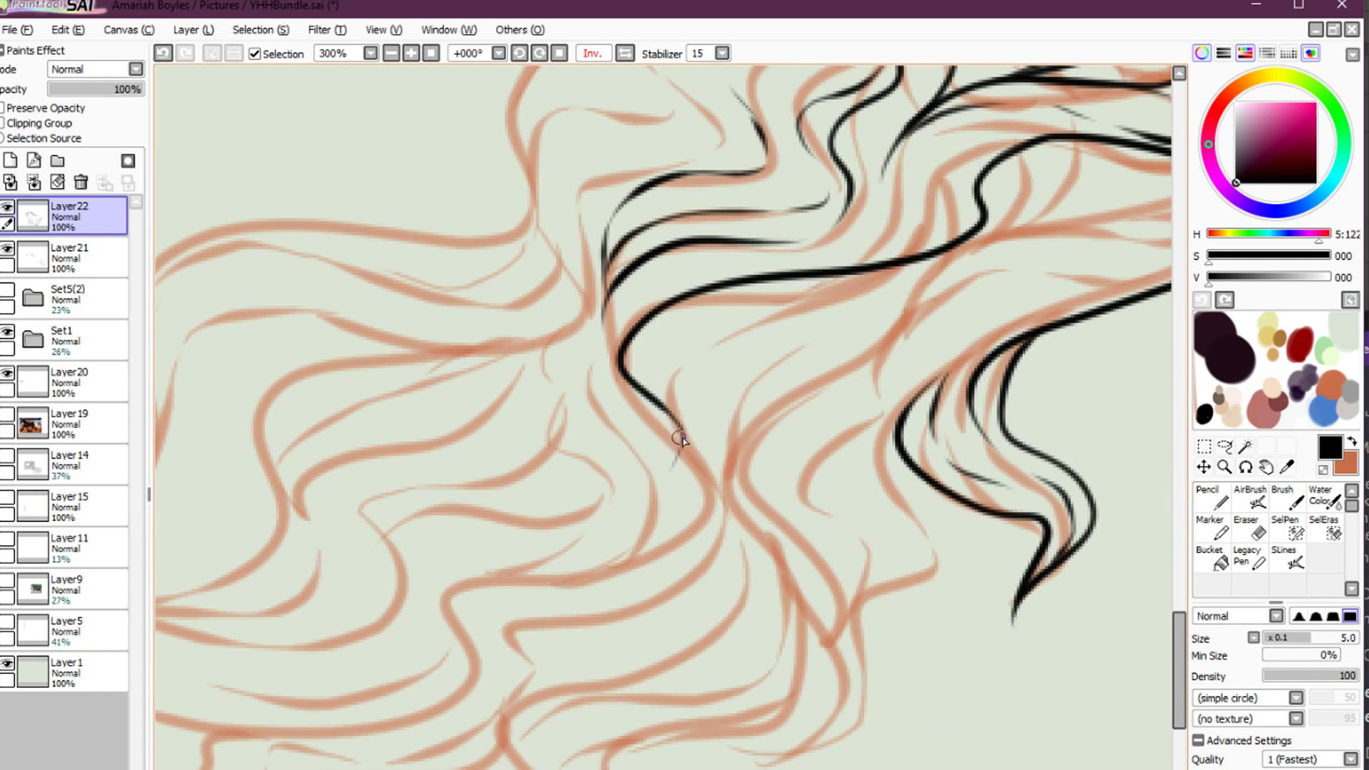
pyautogui.moveTo(987, 260)
pyautogui.mouseDown()
pyautogui.moveTo(809, 338)
pyautogui.moveTo(784, 303)
pyautogui.moveTo(845, 281)
pyautogui.moveTo(866, 241)
pyautogui.moveTo(963, 235)
pyautogui.mouseUp()
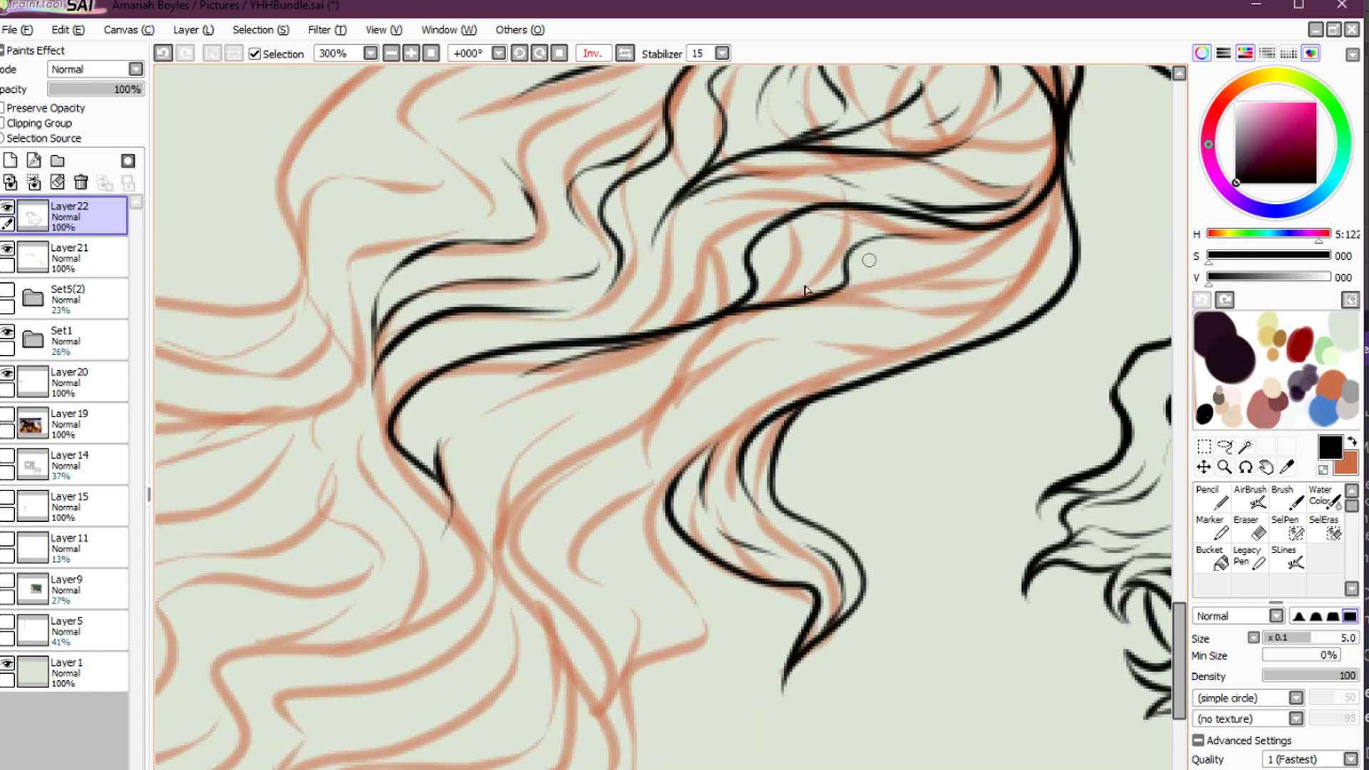
# Ink the shorter curved strands branching off the long main strand, redrawing the inner wave
pyautogui.moveTo(738, 305); pyautogui.dragTo(843, 227)
pyautogui.hotkey('ctrl', 'z')
pyautogui.moveTo(767, 301)
pyautogui.mouseDown()
pyautogui.moveTo(801, 283)
pyautogui.moveTo(811, 241)
pyautogui.mouseUp()
pyautogui.press('z')
pyautogui.hotkey('ctrl', 'z')
pyautogui.moveTo(758, 305)
pyautogui.mouseDown()
pyautogui.moveTo(801, 283)
pyautogui.moveTo(806, 243)
pyautogui.moveTo(891, 222)
pyautogui.mouseUp()
pyautogui.moveTo(568, 344)
pyautogui.mouseDown()
pyautogui.moveTo(651, 312)
pyautogui.moveTo(727, 190)
pyautogui.moveTo(813, 191)
pyautogui.mouseUp()
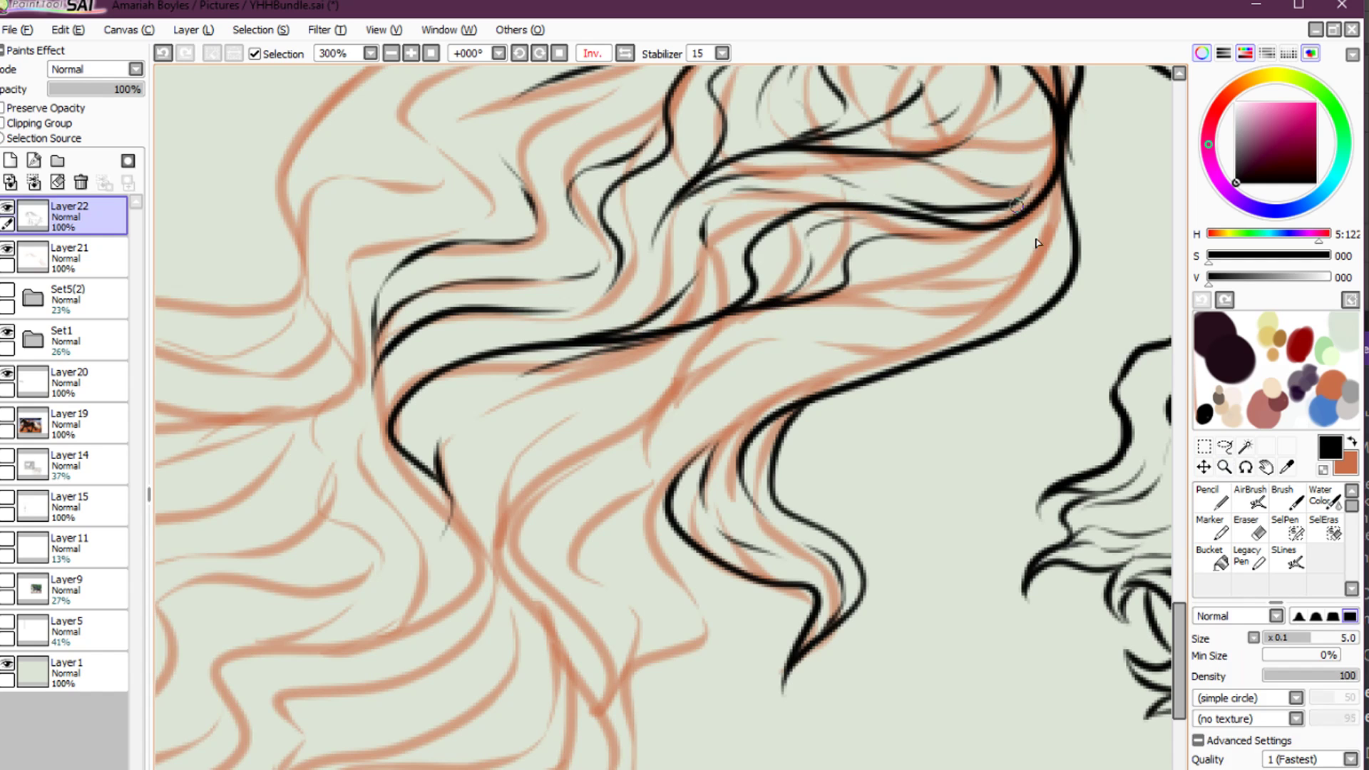
# Ink the wavy strands of the lower lock down to its hooked tip, working in the unmirrored view
pyautogui.moveTo(1058, 200)
pyautogui.mouseDown()
pyautogui.moveTo(1027, 285)
pyautogui.moveTo(936, 321)
pyautogui.moveTo(794, 329)
pyautogui.moveTo(697, 361)
pyautogui.moveTo(658, 442)
pyautogui.moveTo(576, 484)
pyautogui.moveTo(534, 548)
pyautogui.mouseUp()
pyautogui.press('h')
pyautogui.moveTo(665, 473)
pyautogui.mouseDown()
pyautogui.moveTo(822, 390)
pyautogui.moveTo(830, 460)
pyautogui.moveTo(795, 565)
pyautogui.moveTo(818, 569)
pyautogui.mouseUp()
pyautogui.hotkey('ctrl', 'z')
pyautogui.moveTo(822, 422)
pyautogui.mouseDown()
pyautogui.moveTo(805, 496)
pyautogui.moveTo(764, 565)
pyautogui.moveTo(840, 595)
pyautogui.moveTo(822, 667)
pyautogui.moveTo(856, 731)
pyautogui.mouseUp()
pyautogui.moveTo(838, 635)
pyautogui.mouseDown()
pyautogui.moveTo(891, 728)
pyautogui.moveTo(861, 646)
pyautogui.mouseUp()
pyautogui.moveTo(841, 692)
pyautogui.mouseDown()
pyautogui.moveTo(866, 612)
pyautogui.moveTo(861, 531)
pyautogui.moveTo(900, 447)
pyautogui.moveTo(851, 403)
pyautogui.mouseUp()
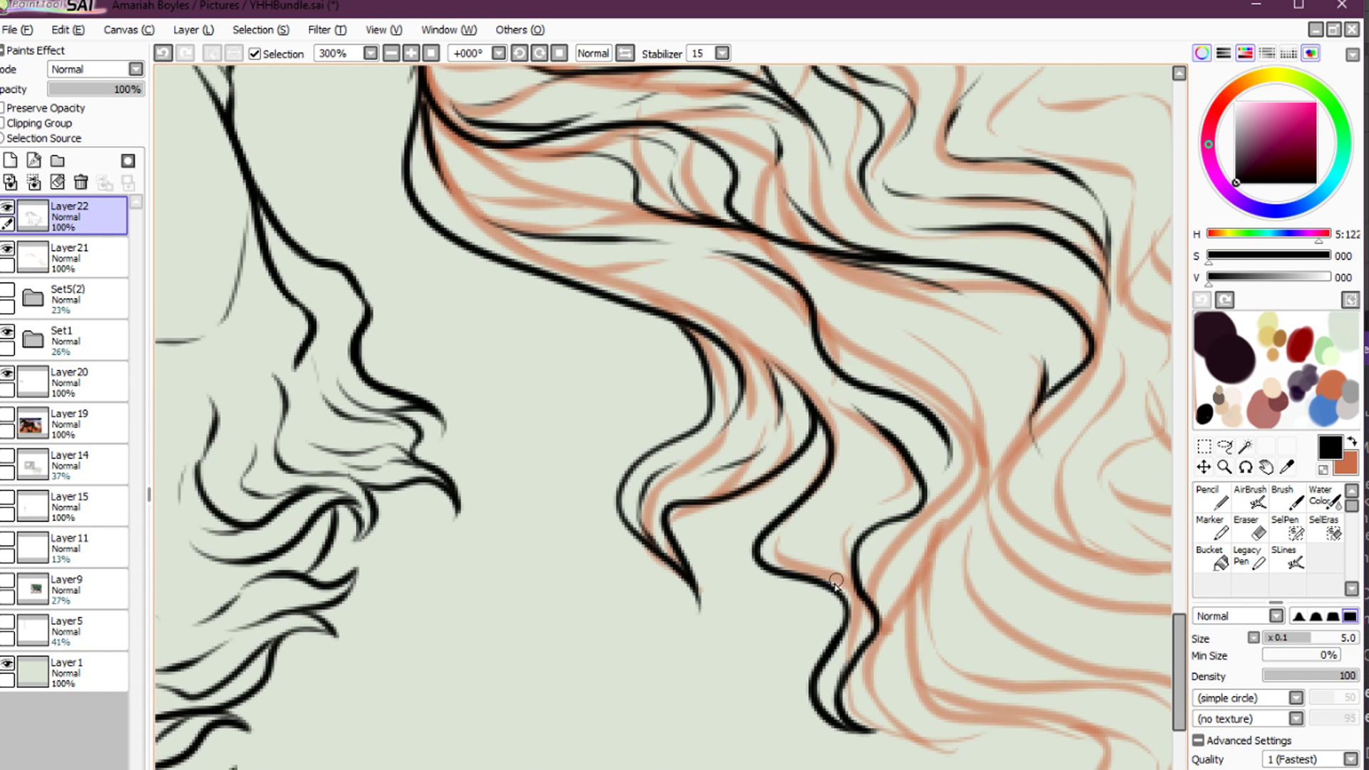
# Add thin inner detail strands inside the lower hooked lock
pyautogui.moveTo(841, 596)
pyautogui.mouseDown()
pyautogui.moveTo(809, 556)
pyautogui.moveTo(882, 501)
pyautogui.moveTo(858, 433)
pyautogui.mouseUp()
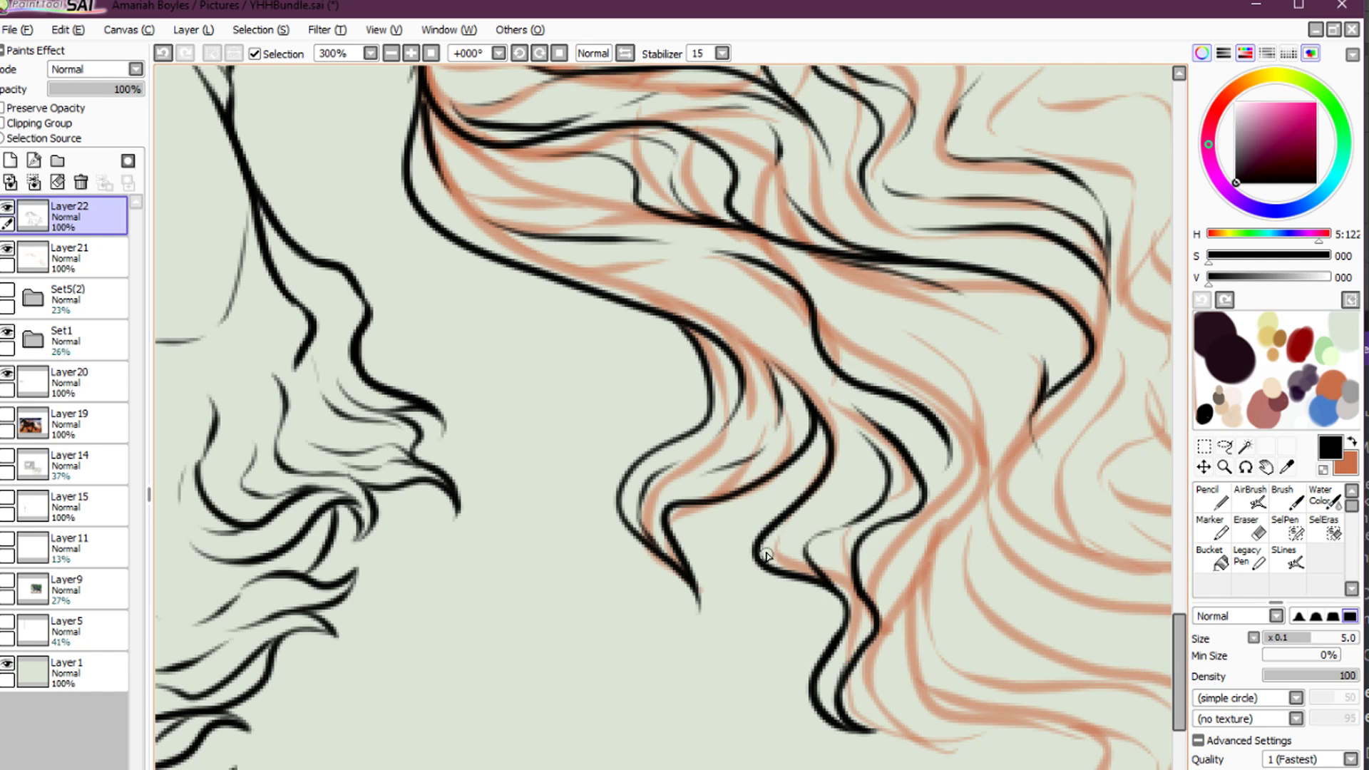
pyautogui.moveTo(800, 578); pyautogui.dragTo(777, 537)
pyautogui.moveTo(786, 527)
pyautogui.mouseDown()
pyautogui.moveTo(827, 504)
pyautogui.moveTo(862, 438)
pyautogui.mouseUp()
# Ink the strand that crosses the hooked lock and sweeps outward beneath it, redrawing it until the curve fits
pyautogui.moveTo(876, 567)
pyautogui.mouseDown()
pyautogui.moveTo(797, 325)
pyautogui.moveTo(855, 264)
pyautogui.moveTo(862, 184)
pyautogui.moveTo(838, 267)
pyautogui.mouseUp()
pyautogui.hotkey('ctrl', 'z')
pyautogui.hotkey('ctrl', 'z')
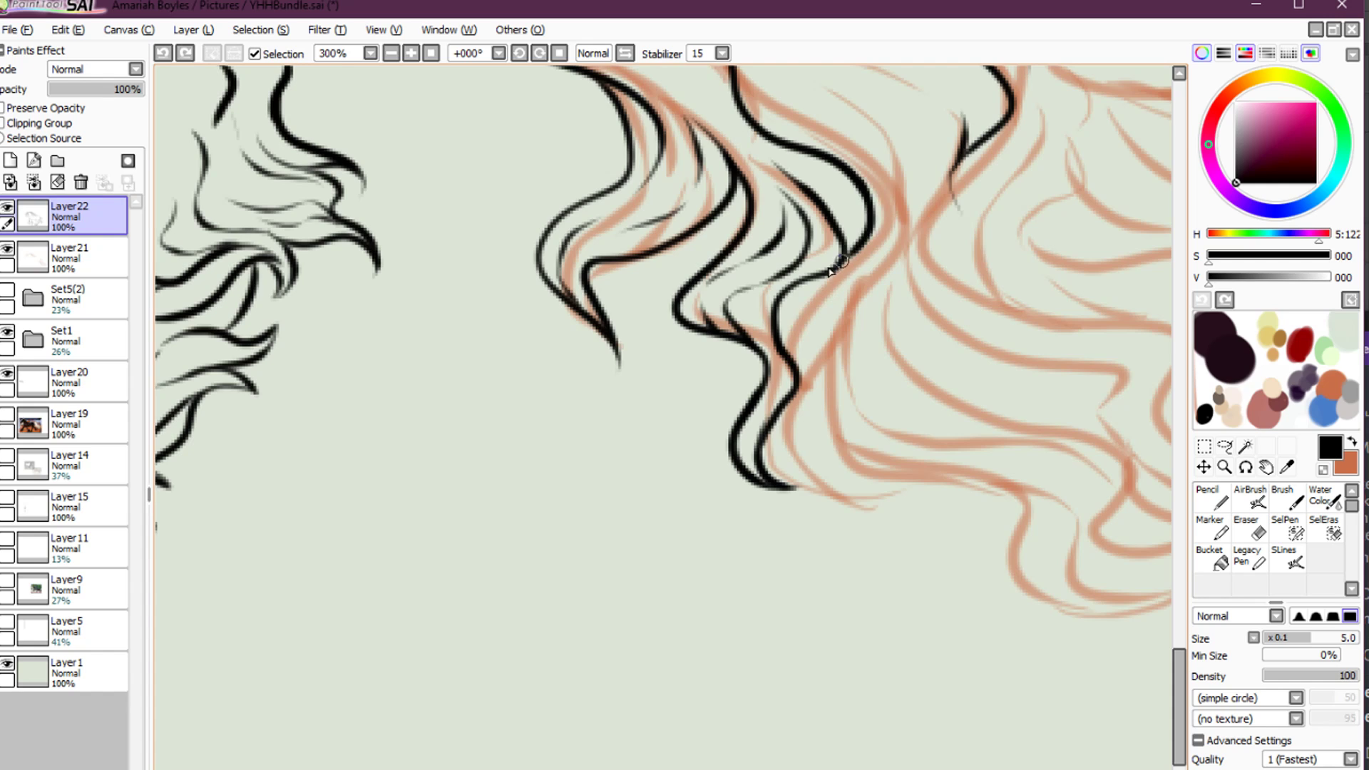
pyautogui.hotkey('ctrl', 'z')
pyautogui.moveTo(855, 177)
pyautogui.mouseDown()
pyautogui.moveTo(868, 237)
pyautogui.moveTo(825, 277)
pyautogui.moveTo(796, 404)
pyautogui.moveTo(804, 482)
pyautogui.moveTo(891, 505)
pyautogui.mouseUp()
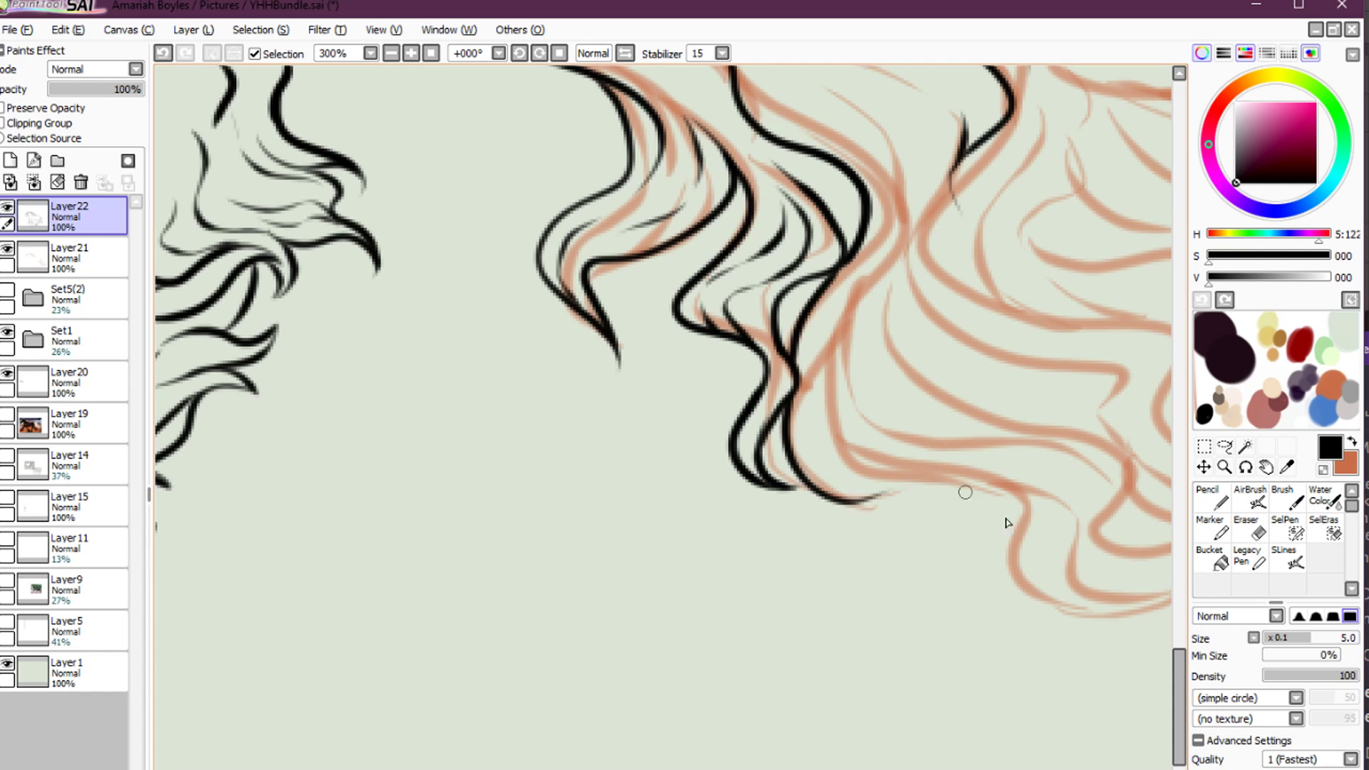
pyautogui.hotkey('ctrl', 'z')
pyautogui.moveTo(792, 391)
pyautogui.mouseDown()
pyautogui.moveTo(912, 484)
pyautogui.moveTo(984, 504)
pyautogui.mouseUp()
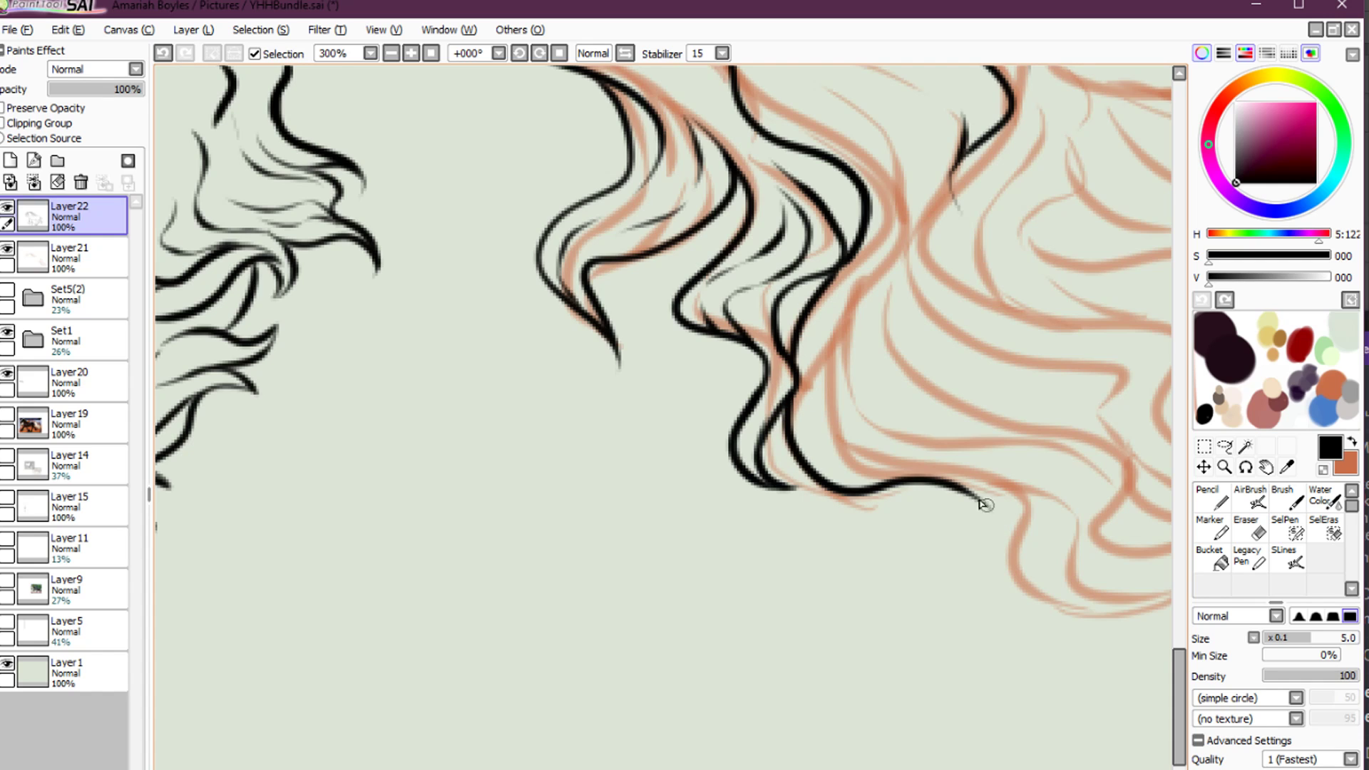
pyautogui.hotkey('ctrl', 'z')
pyautogui.moveTo(844, 421)
pyautogui.mouseDown()
pyautogui.moveTo(837, 321)
pyautogui.moveTo(837, 379)
pyautogui.moveTo(972, 497)
pyautogui.mouseUp()
# Ink the upper edge of the outward-sweeping lock along the sketch and bring its underside to a pointed tip
pyautogui.moveTo(856, 318); pyautogui.dragTo(899, 236)
pyautogui.moveTo(850, 325)
pyautogui.mouseDown()
pyautogui.moveTo(884, 437)
pyautogui.moveTo(1104, 464)
pyautogui.moveTo(1114, 539)
pyautogui.mouseUp()
pyautogui.press('h')
pyautogui.moveTo(463, 457); pyautogui.dragTo(932, 373)
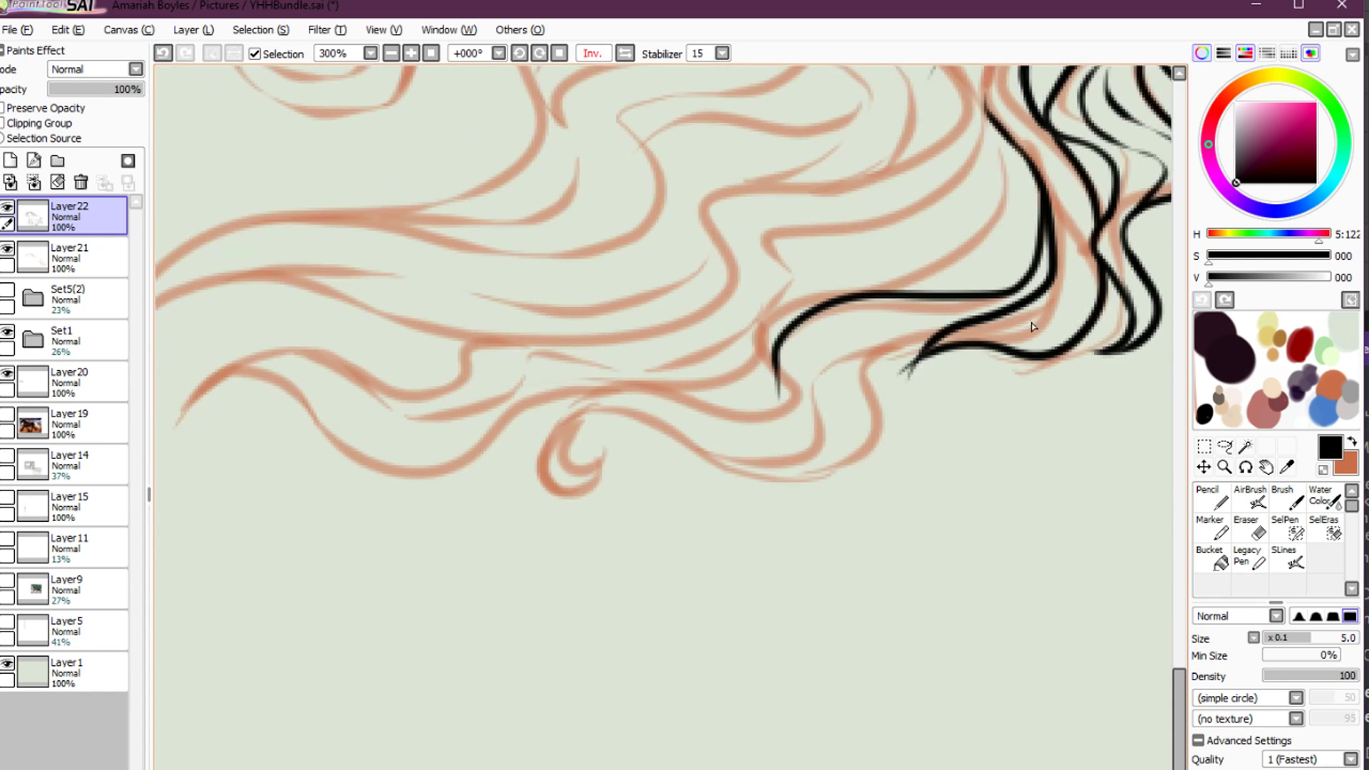
# Clean up the pointed strand tip with the Eraser and ink the adjoining lock with its spiral end and inner lines
pyautogui.press('e')
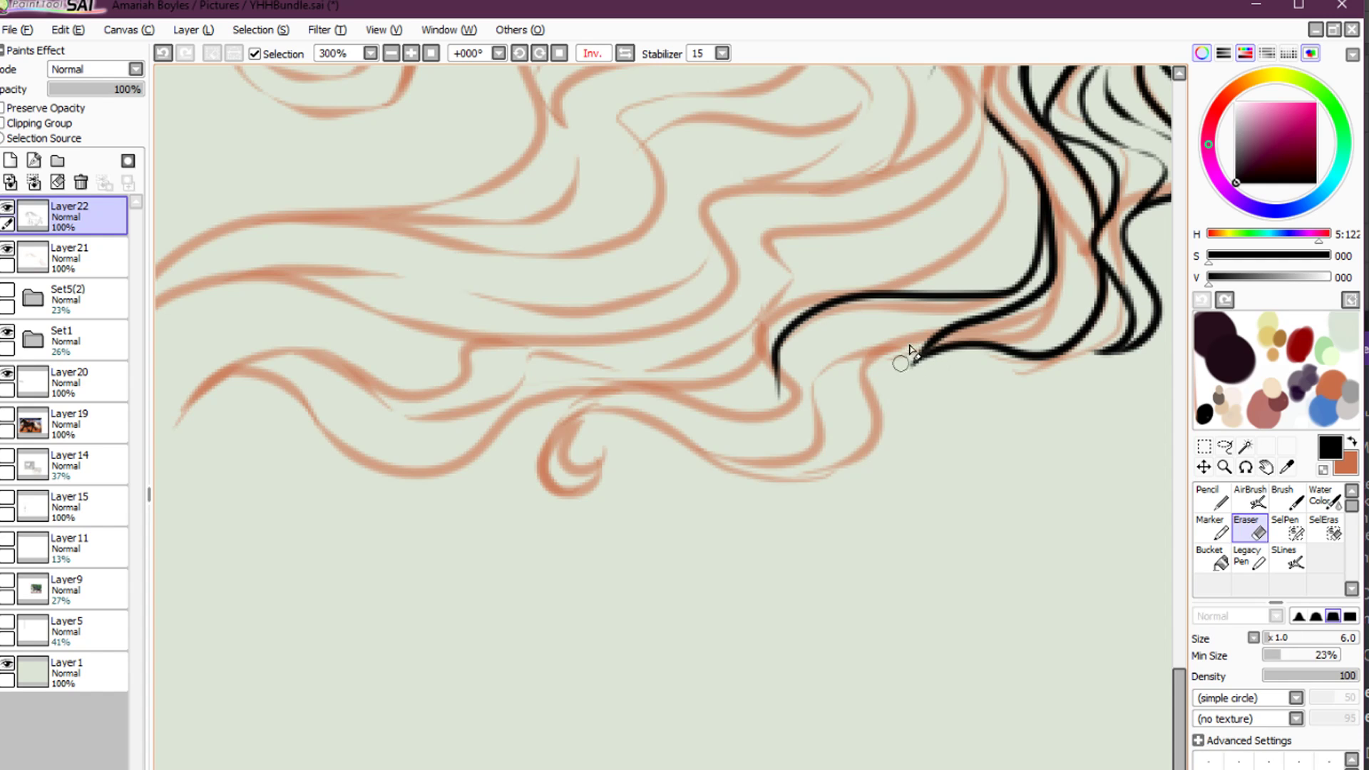
pyautogui.press('e')
pyautogui.hotkey('ctrl', 'z')
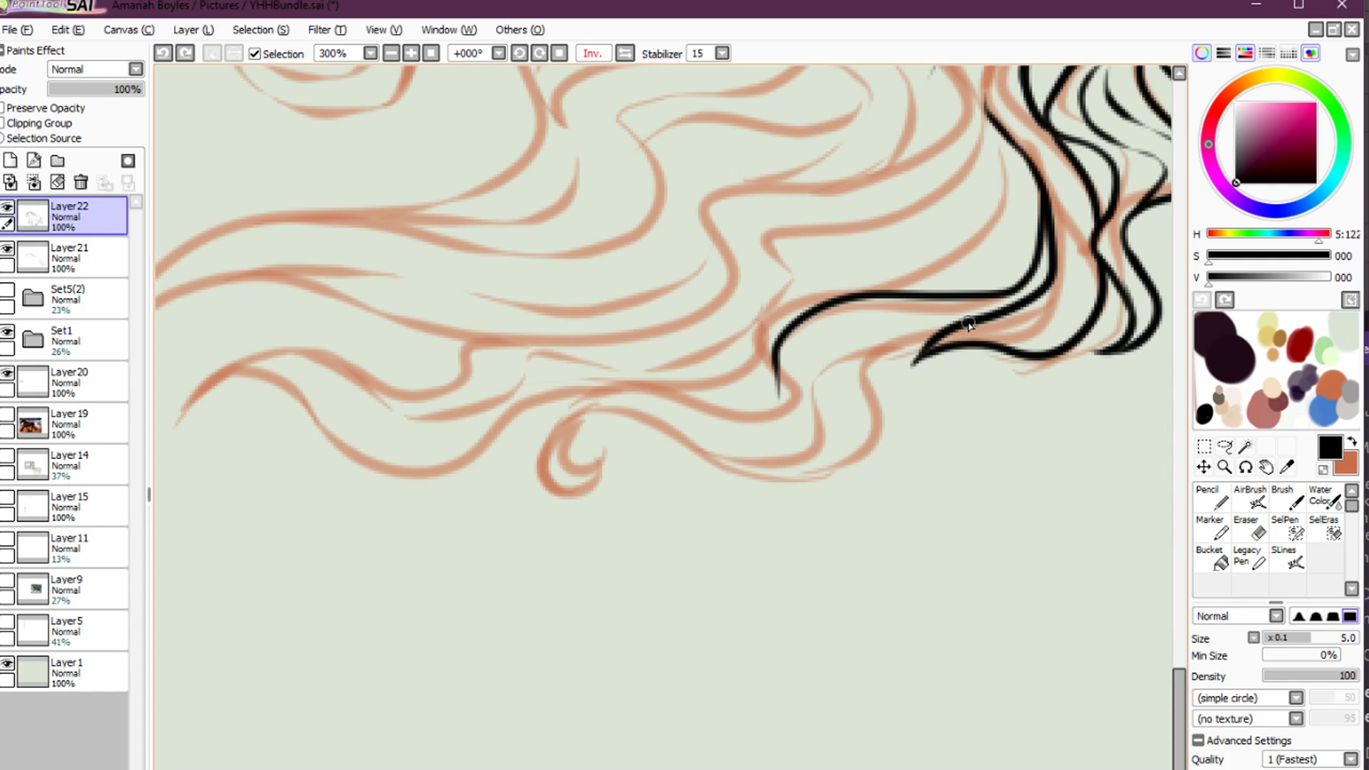
pyautogui.moveTo(935, 332)
pyautogui.mouseDown()
pyautogui.moveTo(892, 437)
pyautogui.moveTo(666, 432)
pyautogui.moveTo(539, 458)
pyautogui.moveTo(596, 480)
pyautogui.moveTo(605, 415)
pyautogui.moveTo(591, 470)
pyautogui.moveTo(525, 433)
pyautogui.moveTo(544, 405)
pyautogui.moveTo(627, 376)
pyautogui.moveTo(612, 375)
pyautogui.moveTo(719, 405)
pyautogui.moveTo(803, 405)
pyautogui.moveTo(679, 377)
pyautogui.mouseUp()
pyautogui.moveTo(553, 405)
pyautogui.mouseDown()
pyautogui.moveTo(651, 400)
pyautogui.moveTo(770, 465)
pyautogui.moveTo(822, 388)
pyautogui.moveTo(935, 318)
pyautogui.mouseUp()
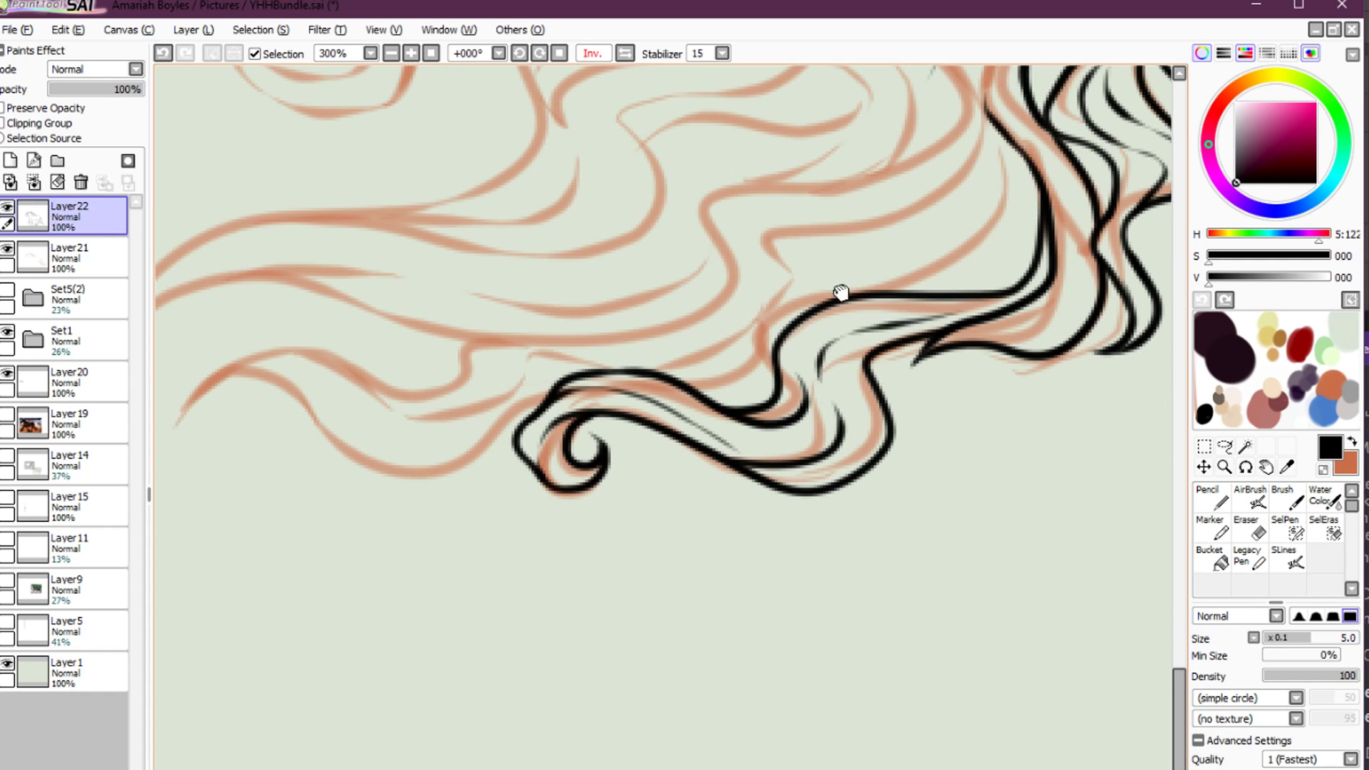
# Ink the strand running along the top of the spiral-ended lock back up to the gathered hair, redrawing it
pyautogui.moveTo(842, 293); pyautogui.dragTo(960, 385)
pyautogui.moveTo(809, 478); pyautogui.dragTo(900, 431)
pyautogui.hotkey('ctrl', 'z')
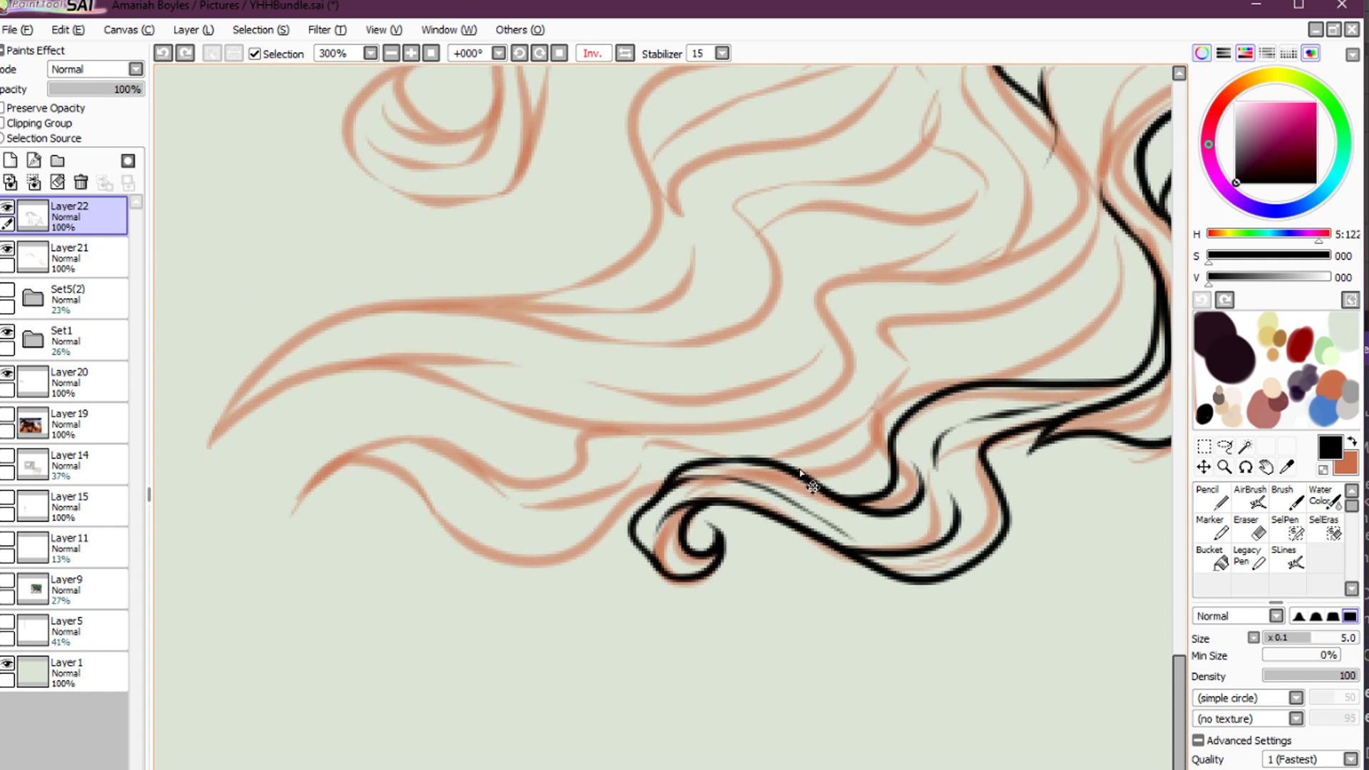
pyautogui.moveTo(805, 470); pyautogui.dragTo(917, 410)
pyautogui.hotkey('ctrl', 'z')
pyautogui.hotkey('ctrl', 'z')
pyautogui.moveTo(777, 464)
pyautogui.mouseDown()
pyautogui.moveTo(900, 423)
pyautogui.moveTo(976, 368)
pyautogui.moveTo(1136, 298)
pyautogui.moveTo(1116, 229)
pyautogui.mouseUp()
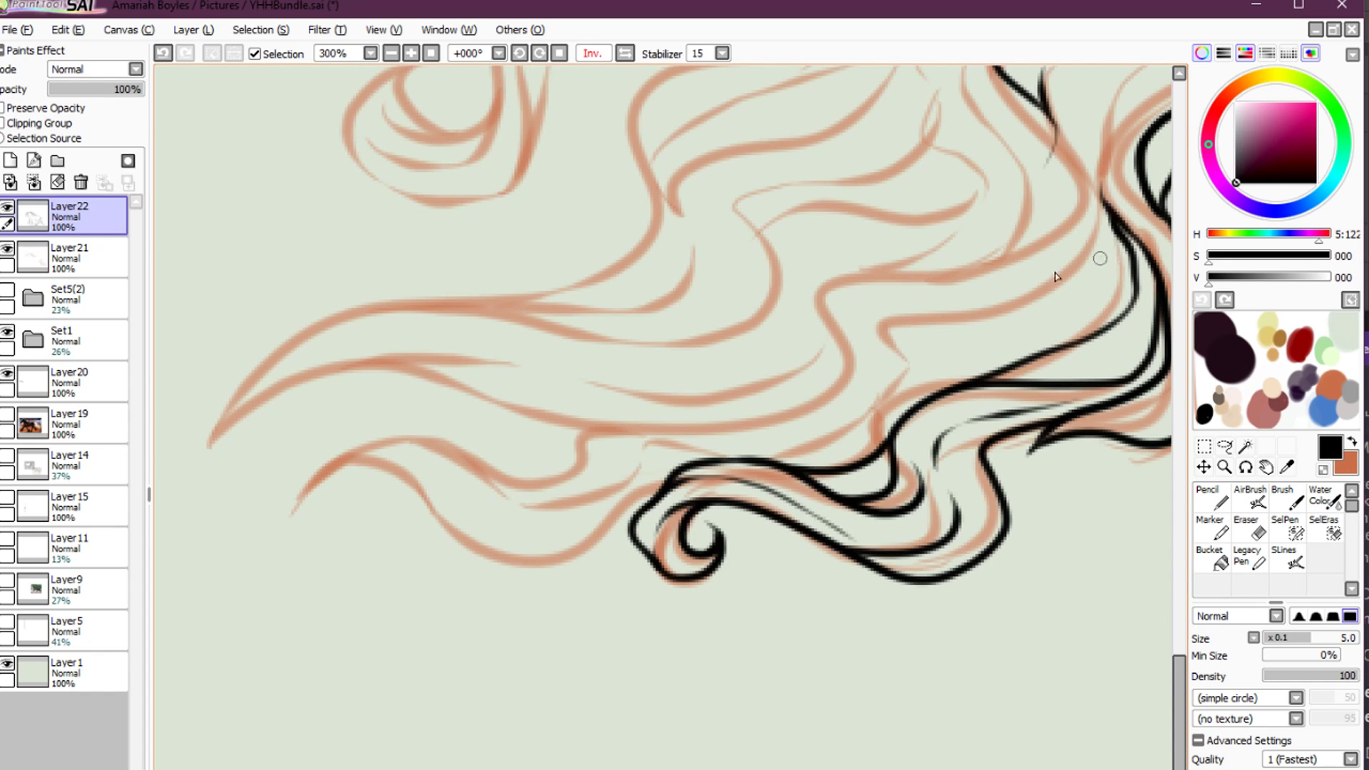
# Unmirror the view and ink the next wavy strands above the spiral-ended lock, replacing the first attempts
pyautogui.press('h')
pyautogui.moveTo(654, 372); pyautogui.dragTo(678, 471)
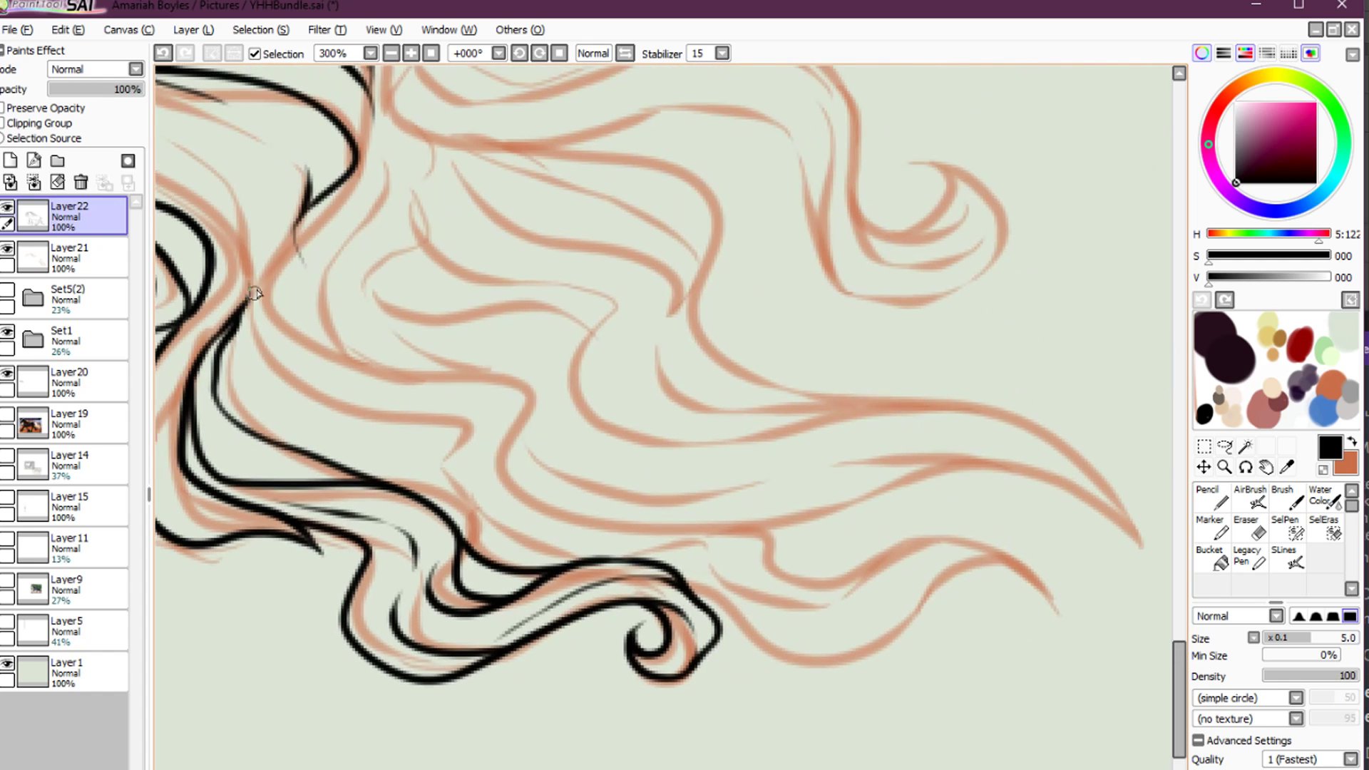
pyautogui.moveTo(460, 408); pyautogui.dragTo(428, 463)
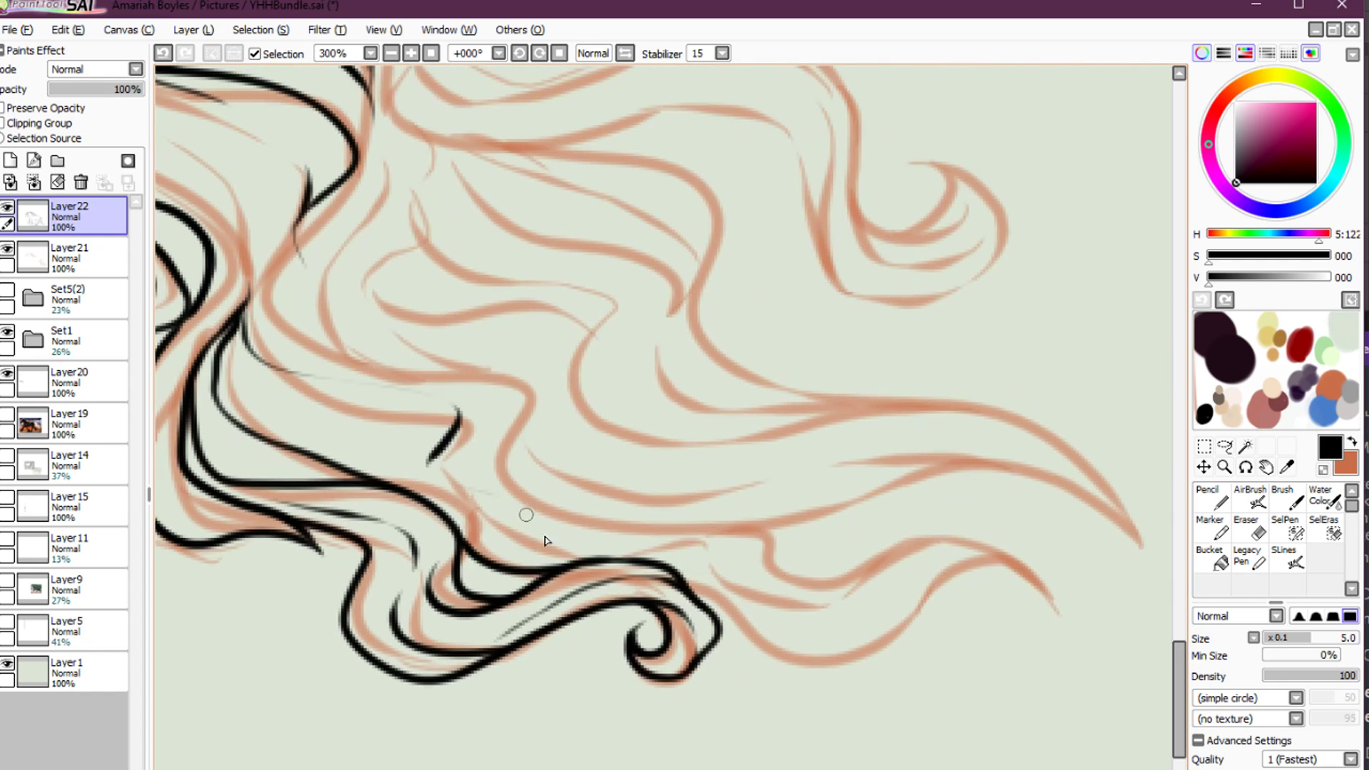
pyautogui.moveTo(528, 517)
pyautogui.mouseDown()
pyautogui.moveTo(582, 547)
pyautogui.moveTo(483, 520)
pyautogui.moveTo(449, 428)
pyautogui.moveTo(259, 352)
pyautogui.moveTo(311, 228)
pyautogui.mouseUp()
pyautogui.hotkey('ctrl', 'z')
pyautogui.hotkey('ctrl', 'z')
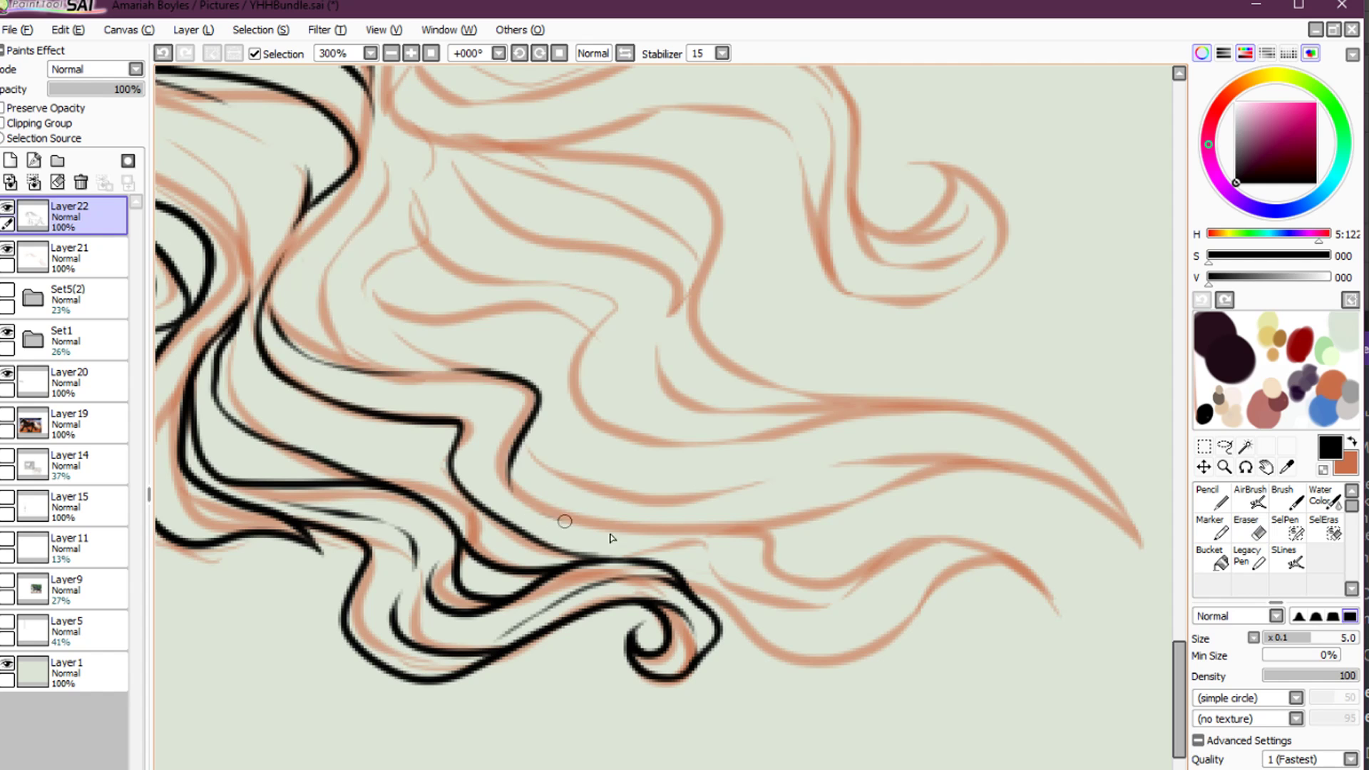
# Mirror the view and ink the wavy upper edge of the small pointed lock beside the spiral end, redrawing the first attempt
pyautogui.press('h')
pyautogui.moveTo(559, 490); pyautogui.dragTo(831, 328)
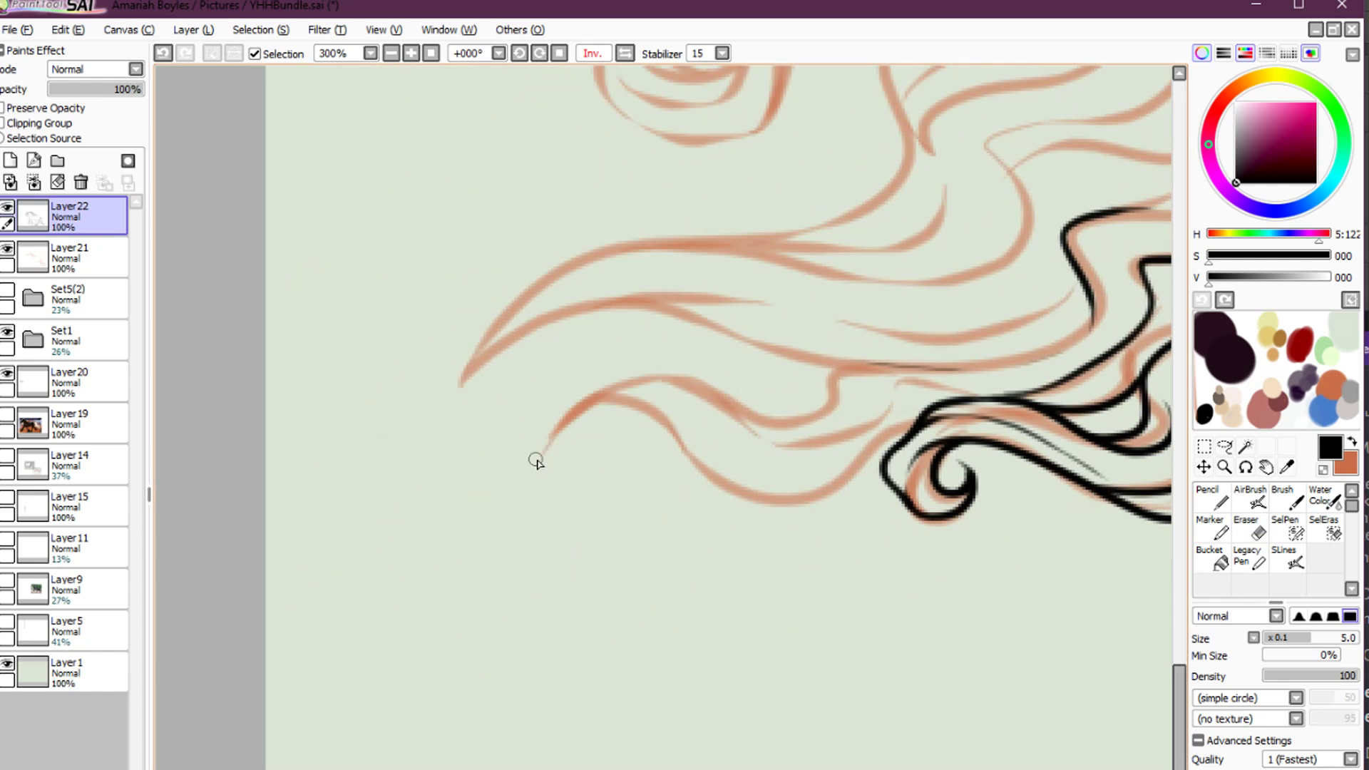
pyautogui.moveTo(536, 462)
pyautogui.mouseDown()
pyautogui.moveTo(634, 378)
pyautogui.moveTo(757, 414)
pyautogui.mouseUp()
pyautogui.hotkey('ctrl', 'z')
pyautogui.moveTo(855, 376)
pyautogui.mouseDown()
pyautogui.moveTo(734, 398)
pyautogui.moveTo(620, 388)
pyautogui.moveTo(528, 457)
pyautogui.mouseUp()
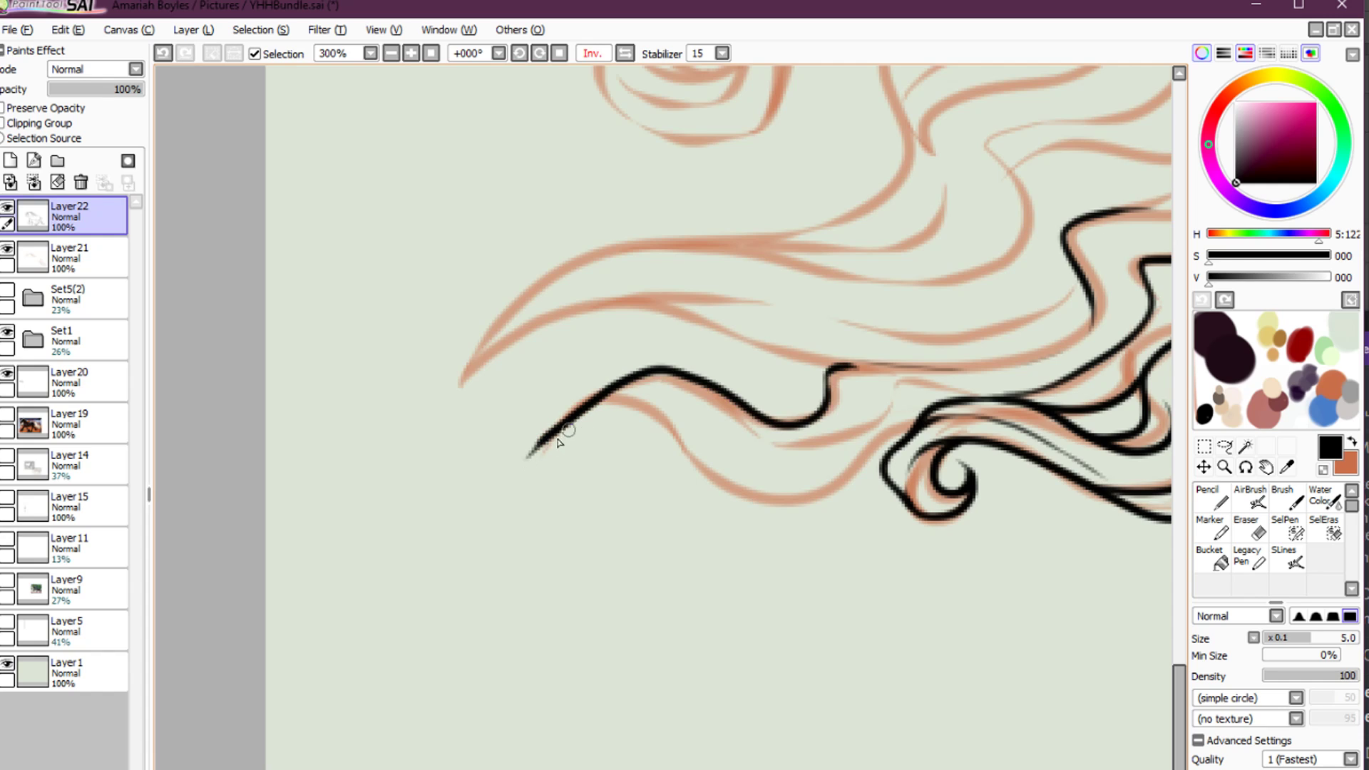
# Trim the small lock's pointed tip with the Eraser and ink its underside and inner line back to the spiral-ended lock
pyautogui.press('e')
pyautogui.moveTo(554, 405); pyautogui.dragTo(513, 495)
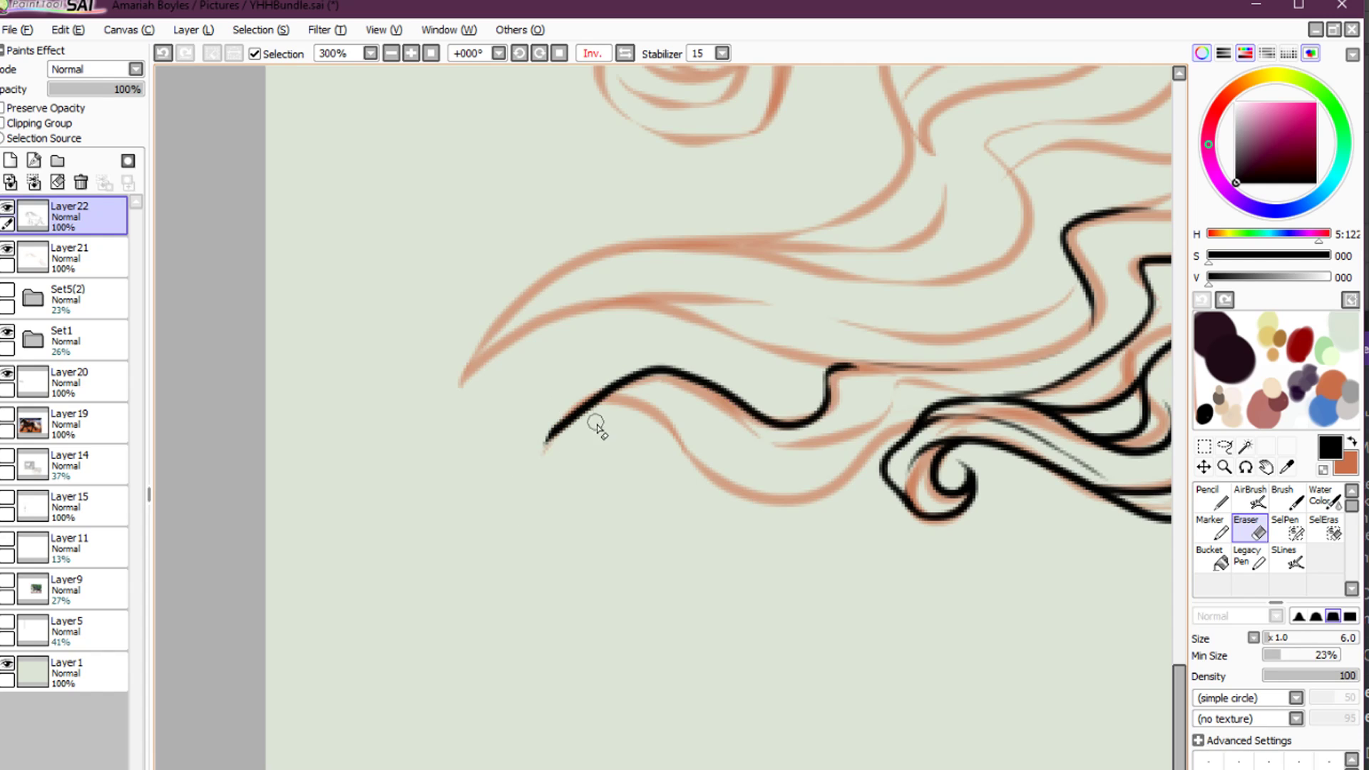
pyautogui.moveTo(625, 399); pyautogui.dragTo(522, 470)
pyautogui.press('n')
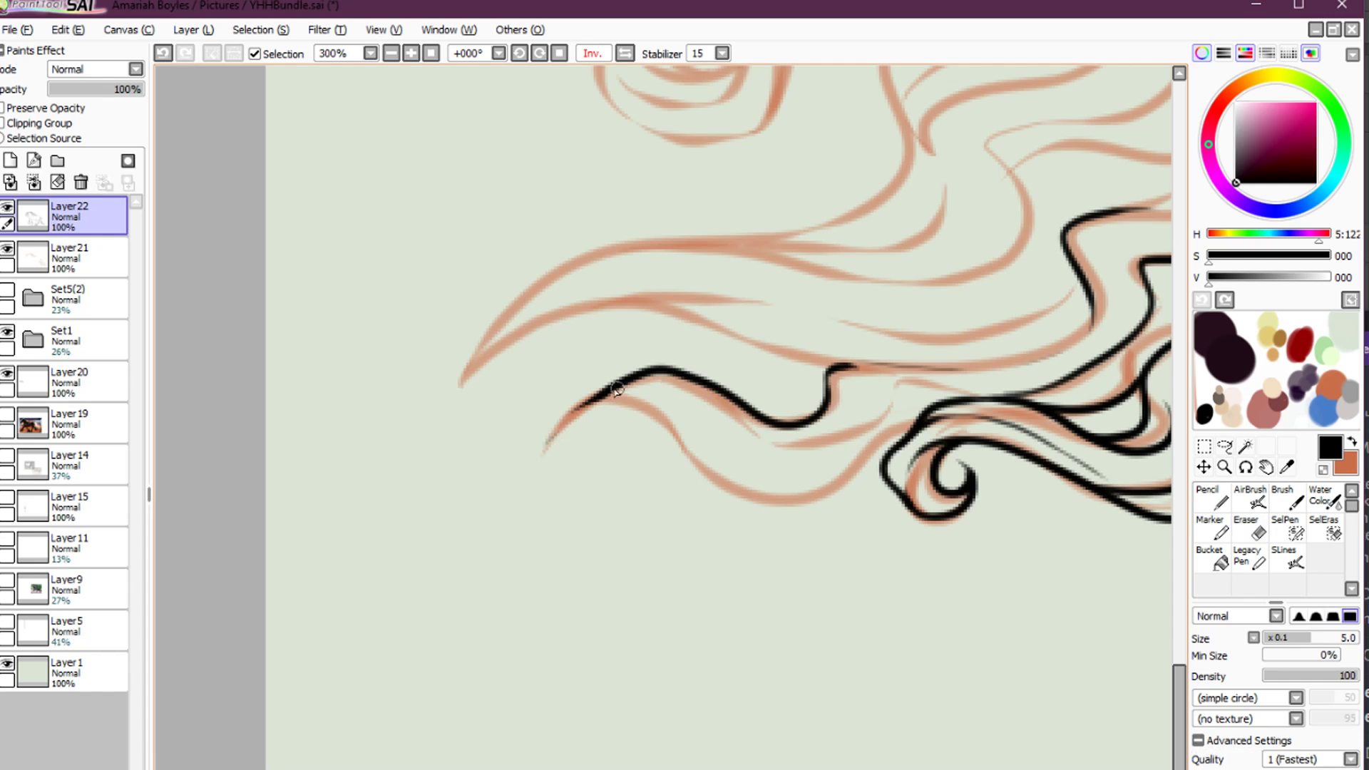
pyautogui.moveTo(592, 401)
pyautogui.mouseDown()
pyautogui.moveTo(551, 469)
pyautogui.moveTo(613, 411)
pyautogui.moveTo(678, 468)
pyautogui.moveTo(786, 499)
pyautogui.moveTo(864, 477)
pyautogui.moveTo(929, 414)
pyautogui.mouseUp()
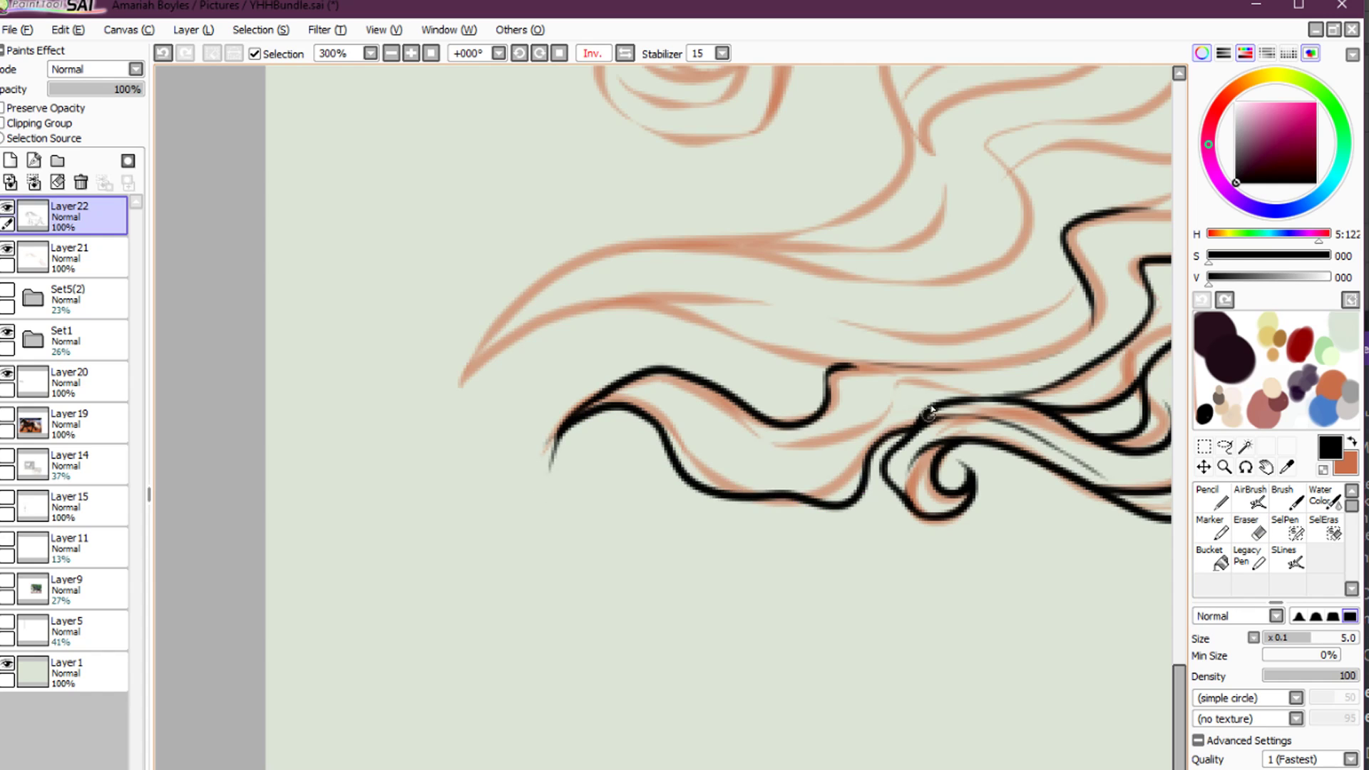
pyautogui.moveTo(628, 391)
pyautogui.mouseDown()
pyautogui.moveTo(834, 458)
pyautogui.moveTo(892, 402)
pyautogui.moveTo(983, 394)
pyautogui.mouseUp()
# Ink the underside of the large pointed lock above, following the sketch out to its tip
pyautogui.moveTo(834, 370); pyautogui.dragTo(938, 372)
pyautogui.hotkey('ctrl', 'z')
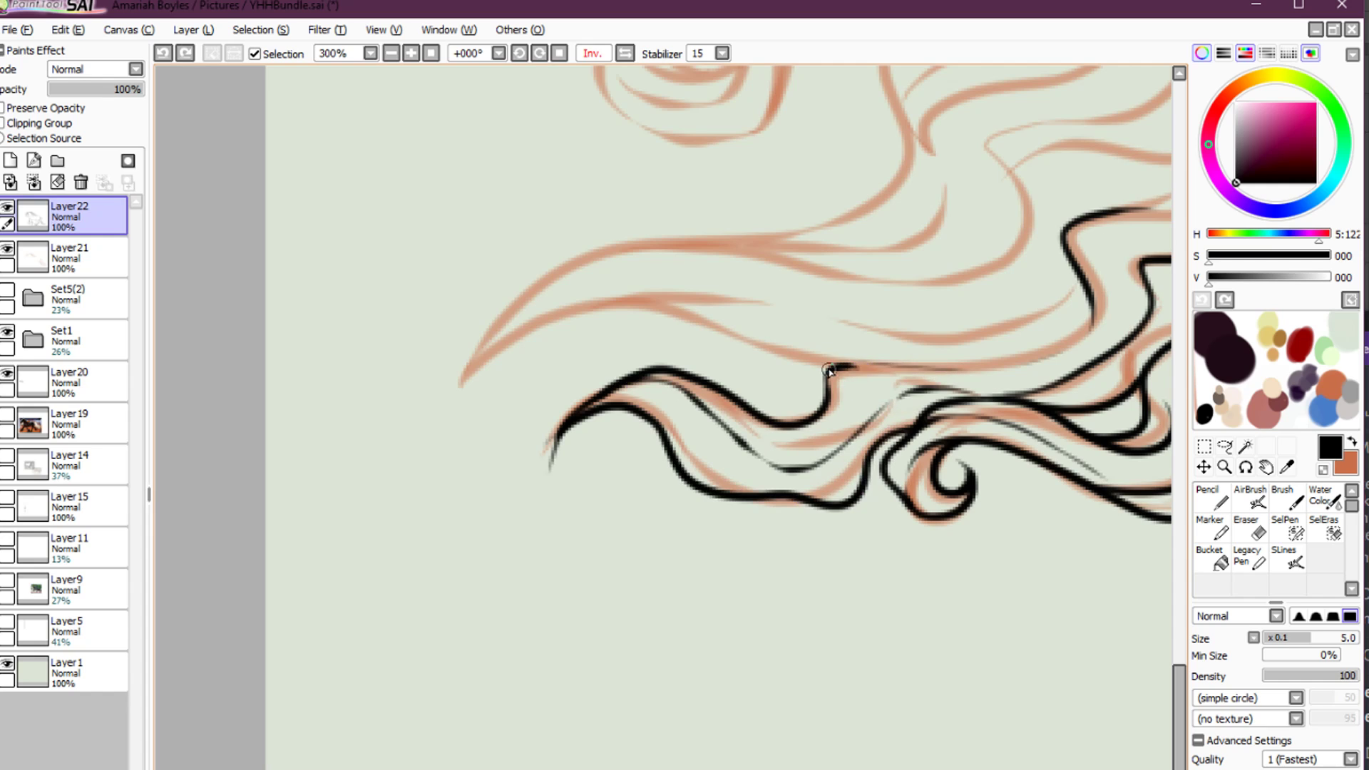
pyautogui.moveTo(831, 369); pyautogui.dragTo(916, 367)
pyautogui.moveTo(830, 367)
pyautogui.mouseDown()
pyautogui.moveTo(687, 306)
pyautogui.moveTo(580, 306)
pyautogui.moveTo(438, 404)
pyautogui.mouseUp()
# Unmirror the view and ink the large pointed lock's inner lines and its long wavy upper strand down to the tip
pyautogui.press('h')
pyautogui.moveTo(508, 373)
pyautogui.mouseDown()
pyautogui.moveTo(934, 440)
pyautogui.moveTo(607, 434)
pyautogui.mouseUp()
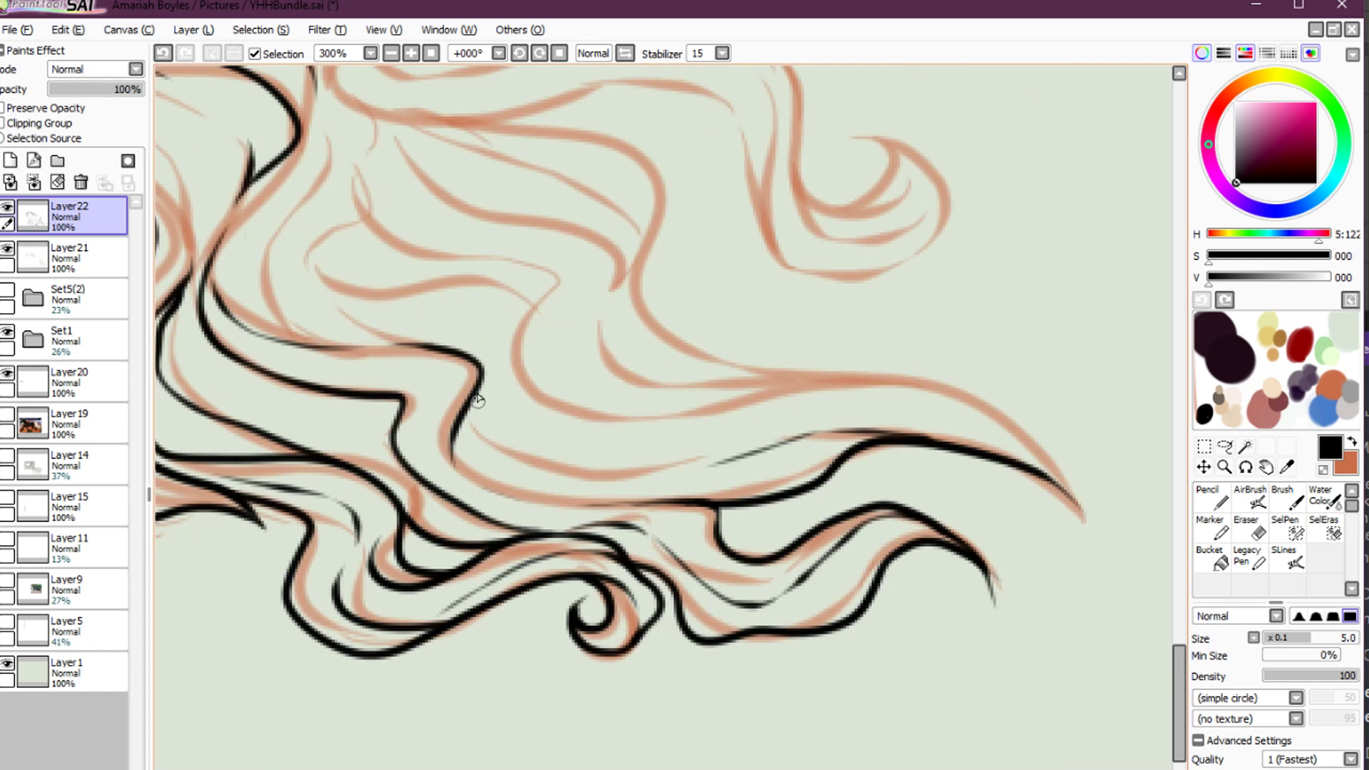
pyautogui.moveTo(477, 400)
pyautogui.mouseDown()
pyautogui.moveTo(473, 449)
pyautogui.moveTo(687, 446)
pyautogui.mouseUp()
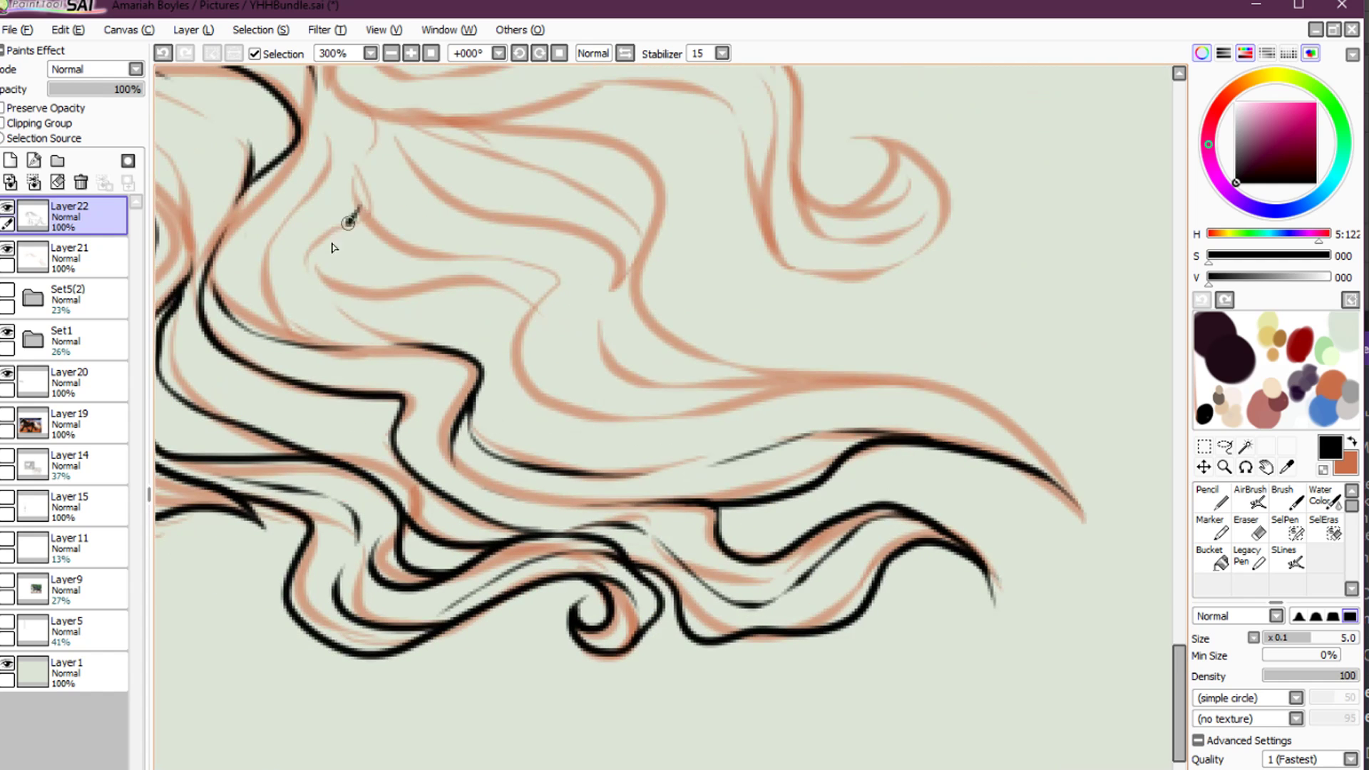
pyautogui.moveTo(332, 247)
pyautogui.mouseDown()
pyautogui.moveTo(449, 291)
pyautogui.moveTo(511, 374)
pyautogui.moveTo(689, 416)
pyautogui.moveTo(827, 382)
pyautogui.moveTo(952, 389)
pyautogui.moveTo(1063, 477)
pyautogui.moveTo(1107, 548)
pyautogui.mouseUp()
pyautogui.moveTo(916, 406); pyautogui.dragTo(759, 411)
pyautogui.hotkey('ctrl', 'z')
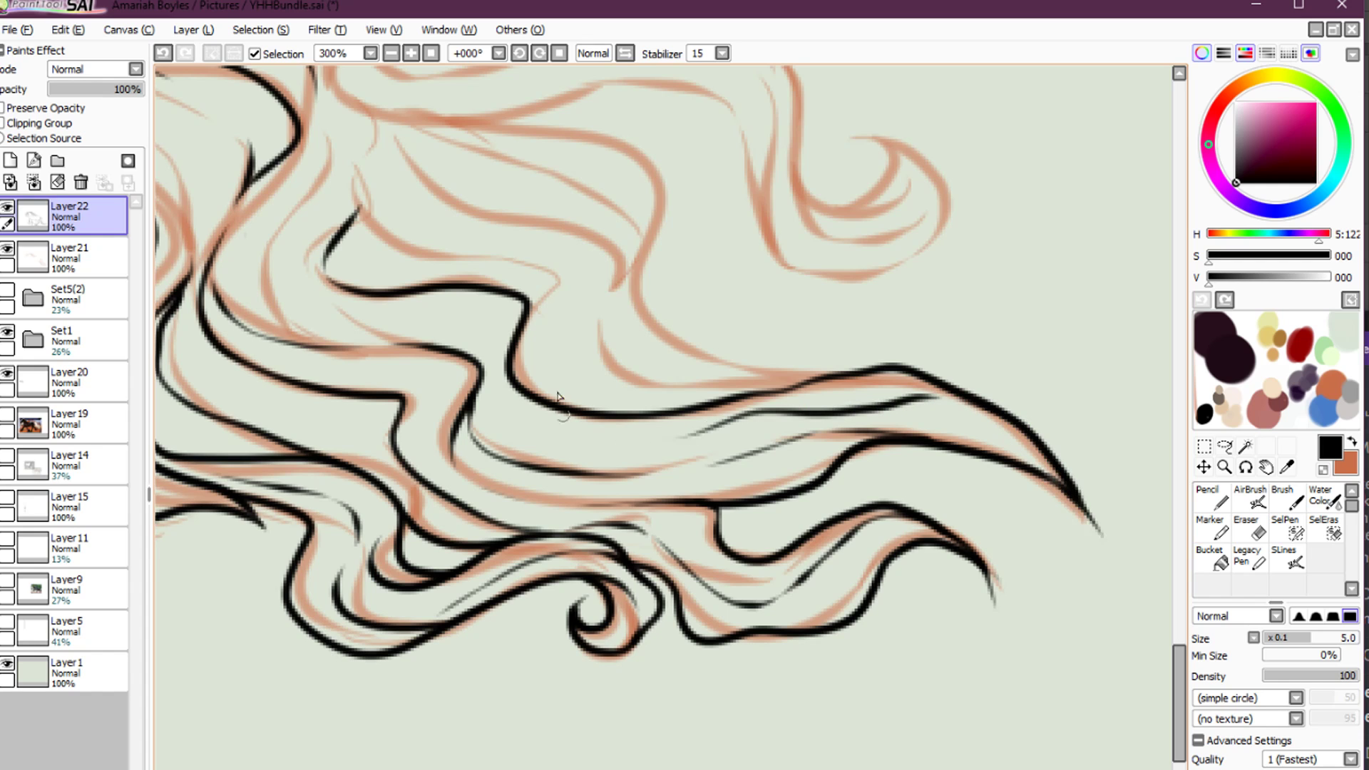
# Ink the wavy strands above the large pointed lock from the gathered hair down to where they join its upper edge
pyautogui.moveTo(755, 310); pyautogui.dragTo(855, 480)
pyautogui.moveTo(924, 546)
pyautogui.mouseDown()
pyautogui.moveTo(745, 482)
pyautogui.moveTo(742, 329)
pyautogui.moveTo(552, 306)
pyautogui.moveTo(451, 255)
pyautogui.mouseUp()
pyautogui.moveTo(464, 206); pyautogui.dragTo(514, 316)
pyautogui.moveTo(677, 362)
pyautogui.mouseDown()
pyautogui.moveTo(673, 464)
pyautogui.moveTo(699, 519)
pyautogui.moveTo(837, 545)
pyautogui.moveTo(741, 541)
pyautogui.moveTo(696, 501)
pyautogui.moveTo(705, 410)
pyautogui.moveTo(539, 359)
pyautogui.moveTo(475, 304)
pyautogui.mouseUp()
pyautogui.hotkey('ctrl', 'z')
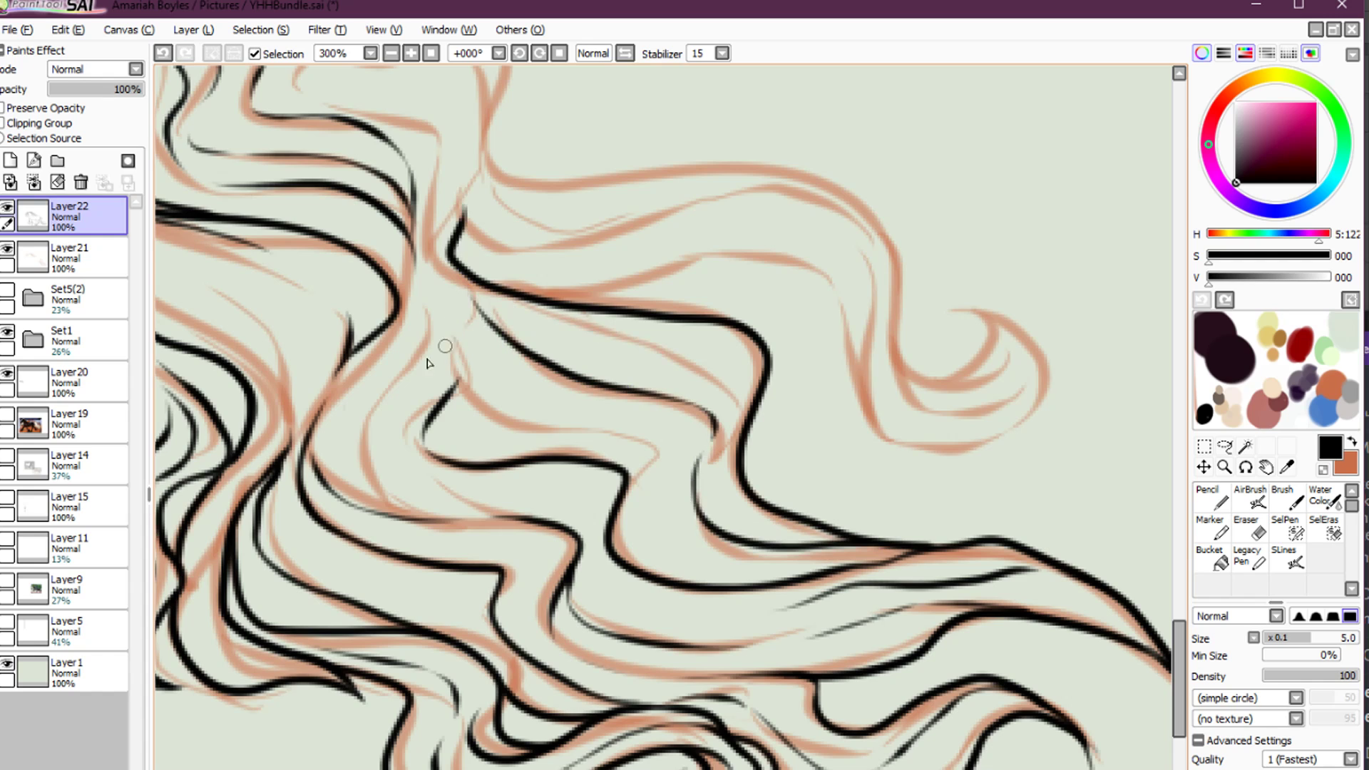
# Add thin inner lines beside the gathered hair and along the middle wavy strand, replacing the first attempt
pyautogui.moveTo(393, 511)
pyautogui.mouseDown()
pyautogui.moveTo(361, 461)
pyautogui.moveTo(378, 396)
pyautogui.moveTo(426, 347)
pyautogui.moveTo(431, 305)
pyautogui.mouseUp()
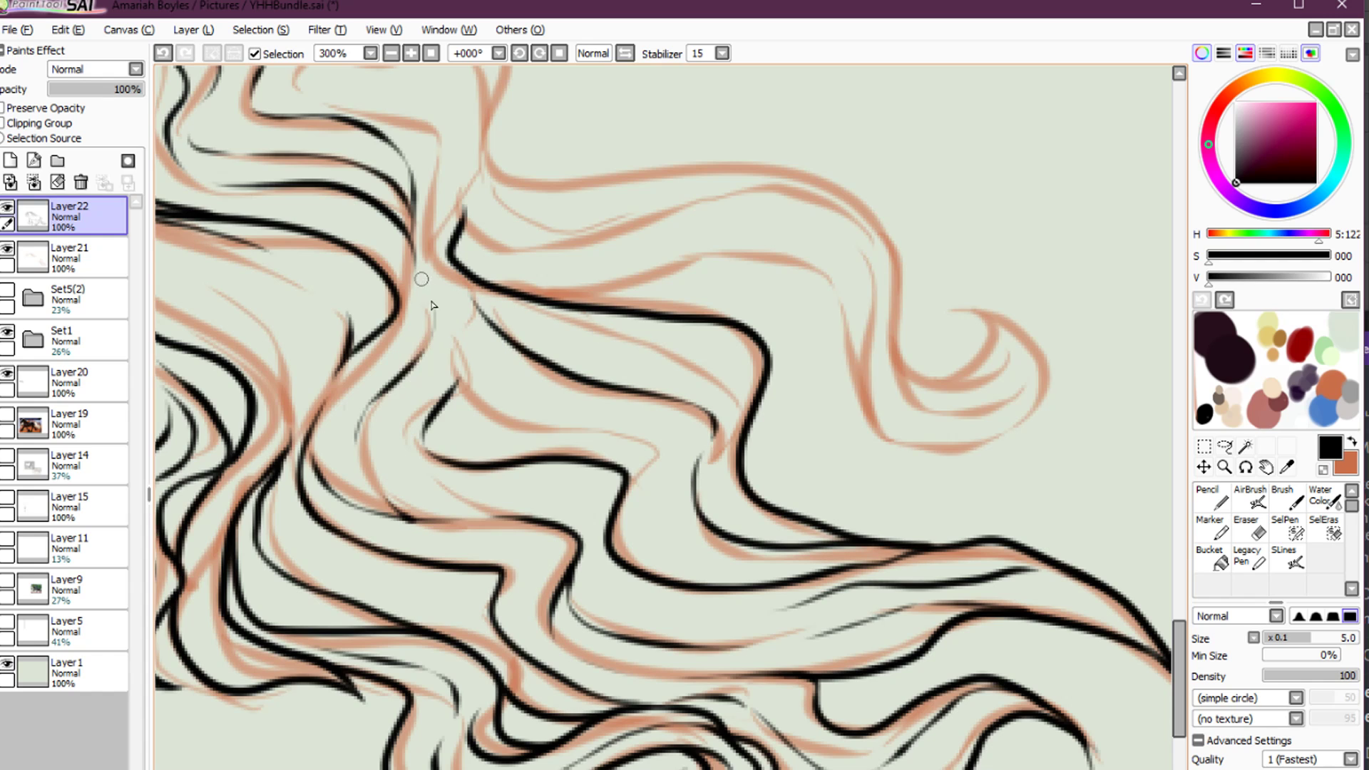
pyautogui.moveTo(445, 460)
pyautogui.mouseDown()
pyautogui.moveTo(556, 487)
pyautogui.moveTo(579, 535)
pyautogui.mouseUp()
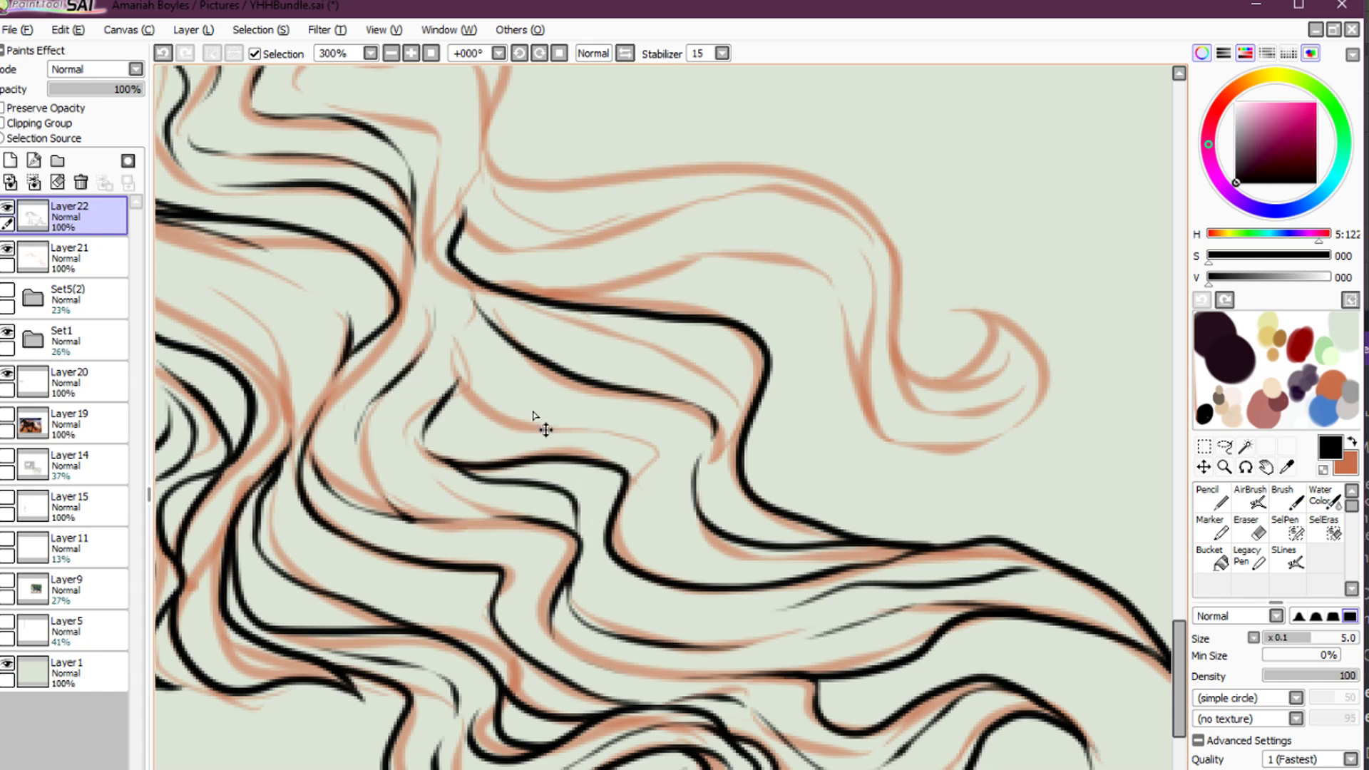
pyautogui.hotkey('ctrl', 'z')
pyautogui.moveTo(459, 378)
pyautogui.mouseDown()
pyautogui.moveTo(524, 414)
pyautogui.moveTo(643, 430)
pyautogui.moveTo(674, 578)
pyautogui.mouseUp()
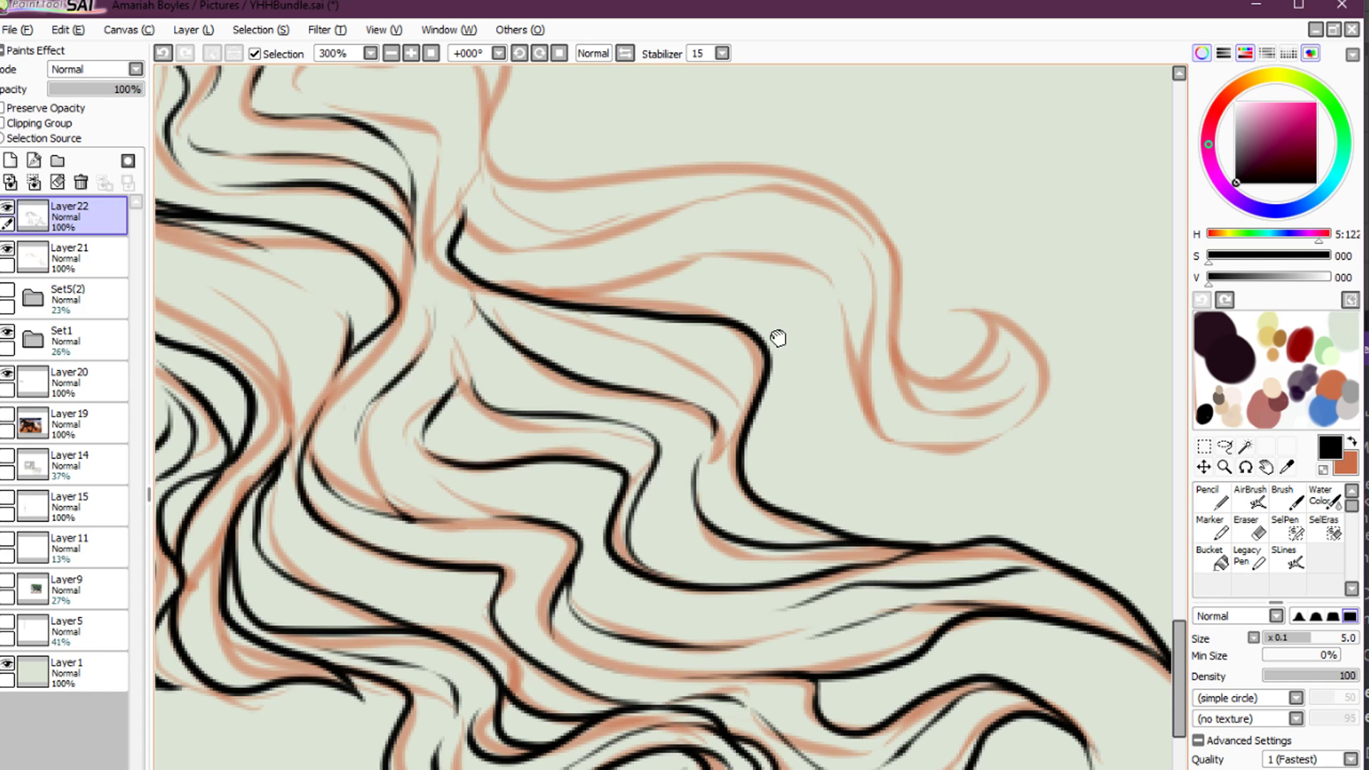
# Trim the upper strand's starting point with the Eraser and ink the lower edge of the curled lock around its hooked end
pyautogui.moveTo(778, 339); pyautogui.dragTo(756, 489)
pyautogui.press('e')
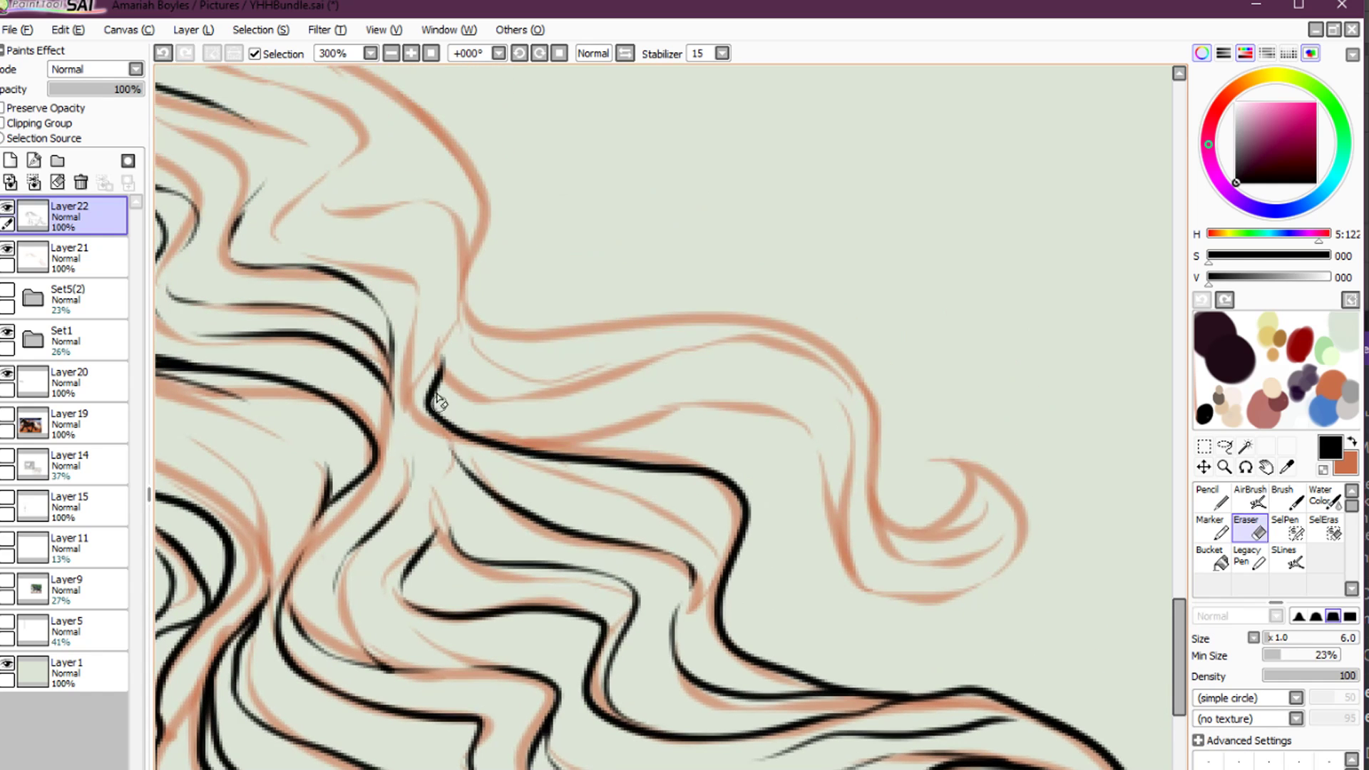
pyautogui.moveTo(440, 402); pyautogui.dragTo(437, 330)
pyautogui.press('n')
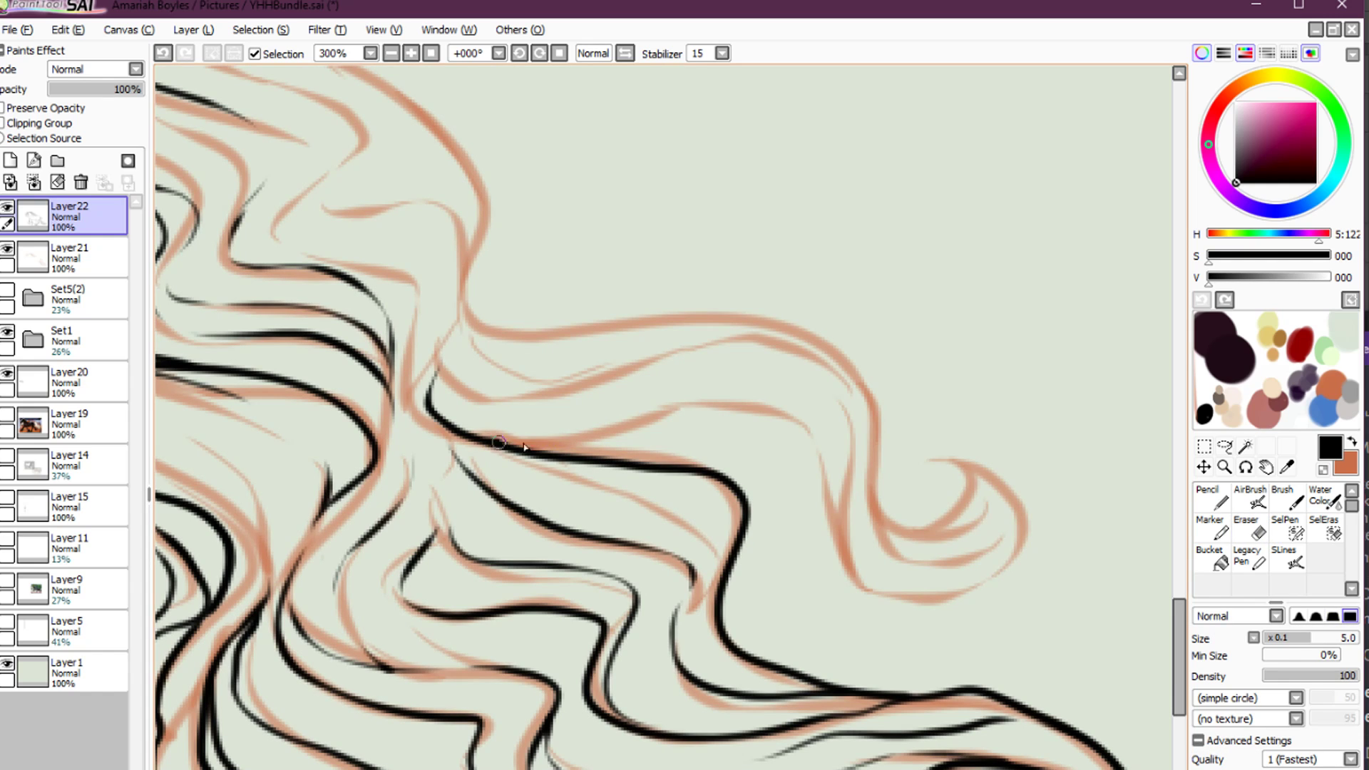
pyautogui.moveTo(500, 442)
pyautogui.mouseDown()
pyautogui.moveTo(594, 434)
pyautogui.moveTo(673, 392)
pyautogui.moveTo(762, 405)
pyautogui.moveTo(806, 458)
pyautogui.moveTo(822, 533)
pyautogui.mouseUp()
pyautogui.hotkey('ctrl', 'z')
pyautogui.moveTo(472, 437)
pyautogui.mouseDown()
pyautogui.moveTo(623, 436)
pyautogui.moveTo(668, 409)
pyautogui.moveTo(768, 412)
pyautogui.moveTo(809, 445)
pyautogui.moveTo(816, 530)
pyautogui.moveTo(848, 584)
pyautogui.moveTo(933, 596)
pyautogui.moveTo(998, 571)
pyautogui.moveTo(1017, 510)
pyautogui.moveTo(938, 437)
pyautogui.mouseUp()
pyautogui.hotkey('ctrl', 'z')
pyautogui.moveTo(482, 441)
pyautogui.mouseDown()
pyautogui.moveTo(570, 444)
pyautogui.moveTo(681, 403)
pyautogui.moveTo(743, 406)
pyautogui.moveTo(811, 437)
pyautogui.moveTo(856, 587)
pyautogui.moveTo(921, 596)
pyautogui.moveTo(984, 586)
pyautogui.moveTo(1018, 537)
pyautogui.moveTo(1003, 498)
pyautogui.moveTo(947, 448)
pyautogui.mouseUp()
# Ink the inside of the hooked curl with its detail lines and the inner strand running back along the lock
pyautogui.moveTo(834, 346)
pyautogui.mouseDown()
pyautogui.moveTo(883, 406)
pyautogui.moveTo(870, 519)
pyautogui.moveTo(951, 567)
pyautogui.moveTo(911, 567)
pyautogui.moveTo(994, 543)
pyautogui.mouseUp()
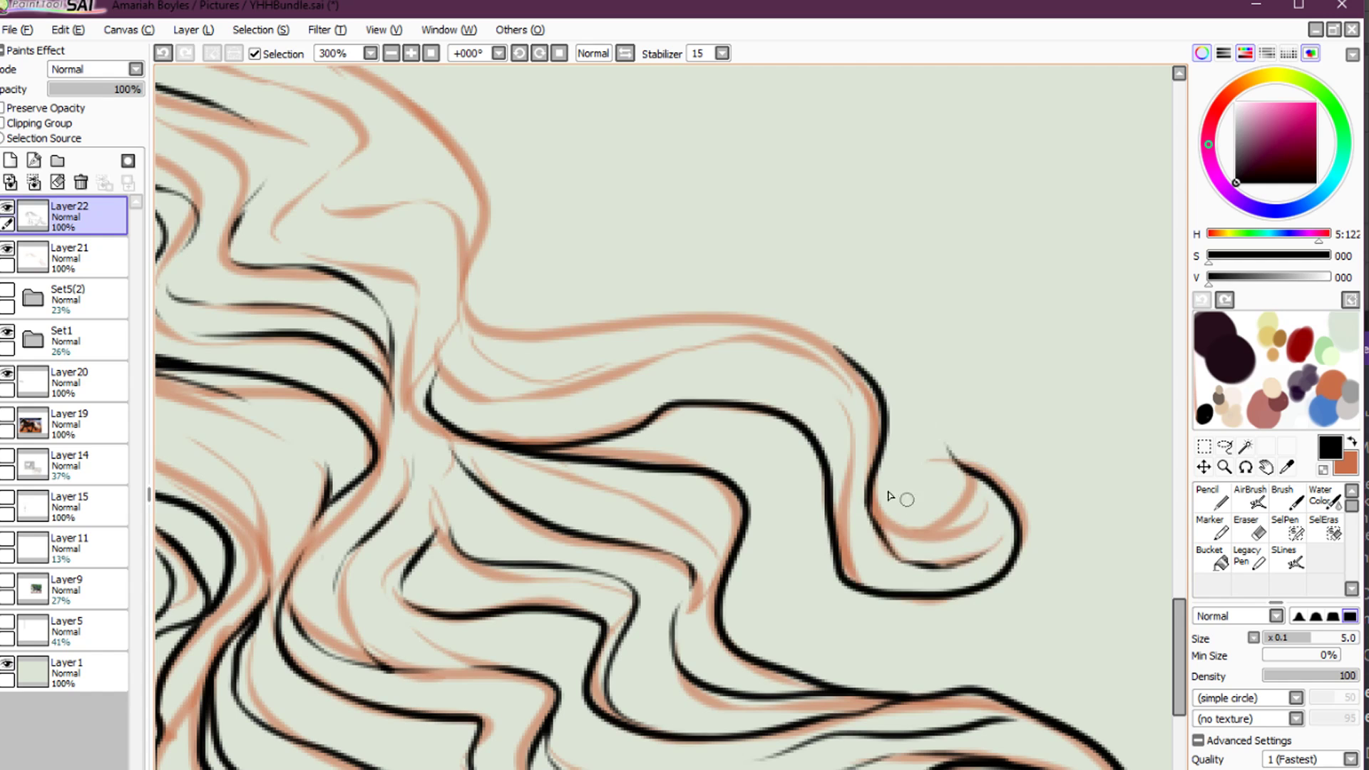
pyautogui.moveTo(871, 486)
pyautogui.mouseDown()
pyautogui.moveTo(898, 521)
pyautogui.moveTo(949, 521)
pyautogui.moveTo(963, 472)
pyautogui.mouseUp()
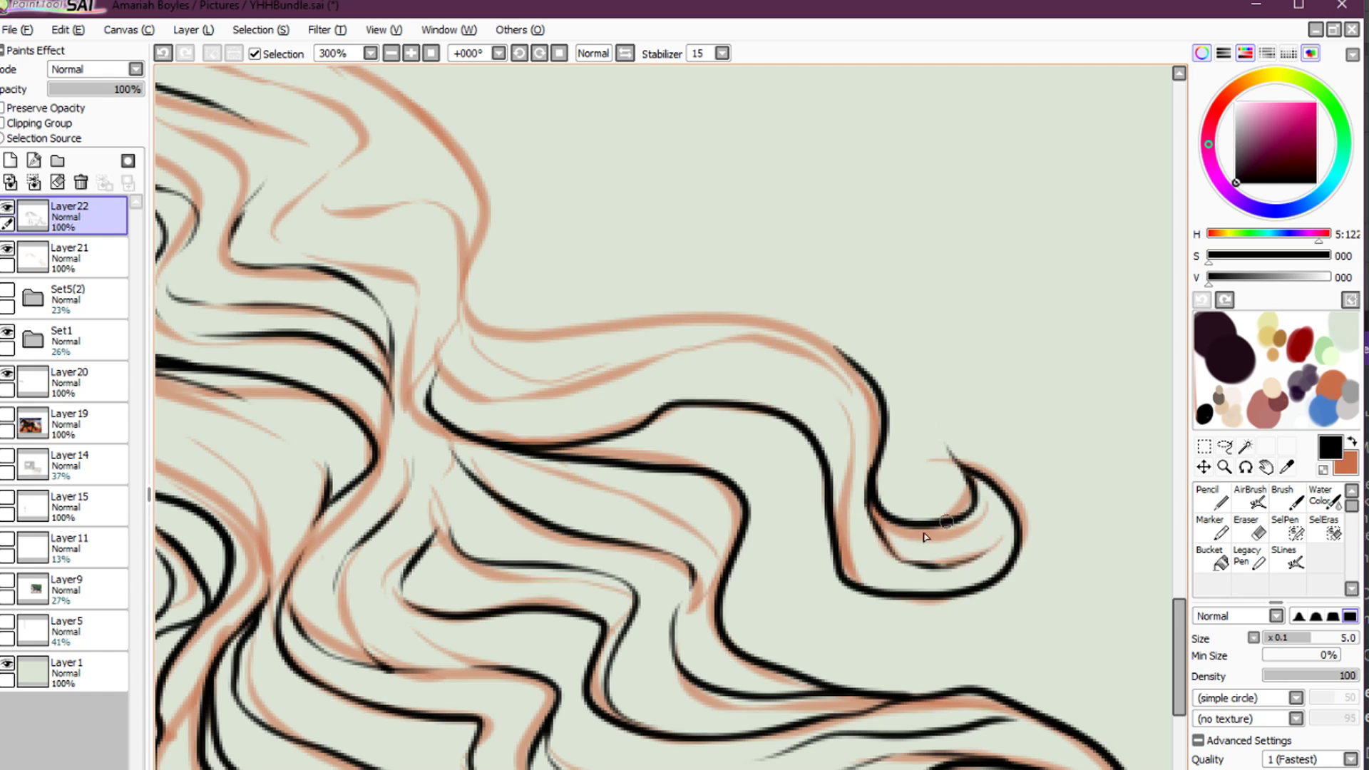
pyautogui.moveTo(876, 526)
pyautogui.mouseDown()
pyautogui.moveTo(929, 548)
pyautogui.moveTo(988, 511)
pyautogui.mouseUp()
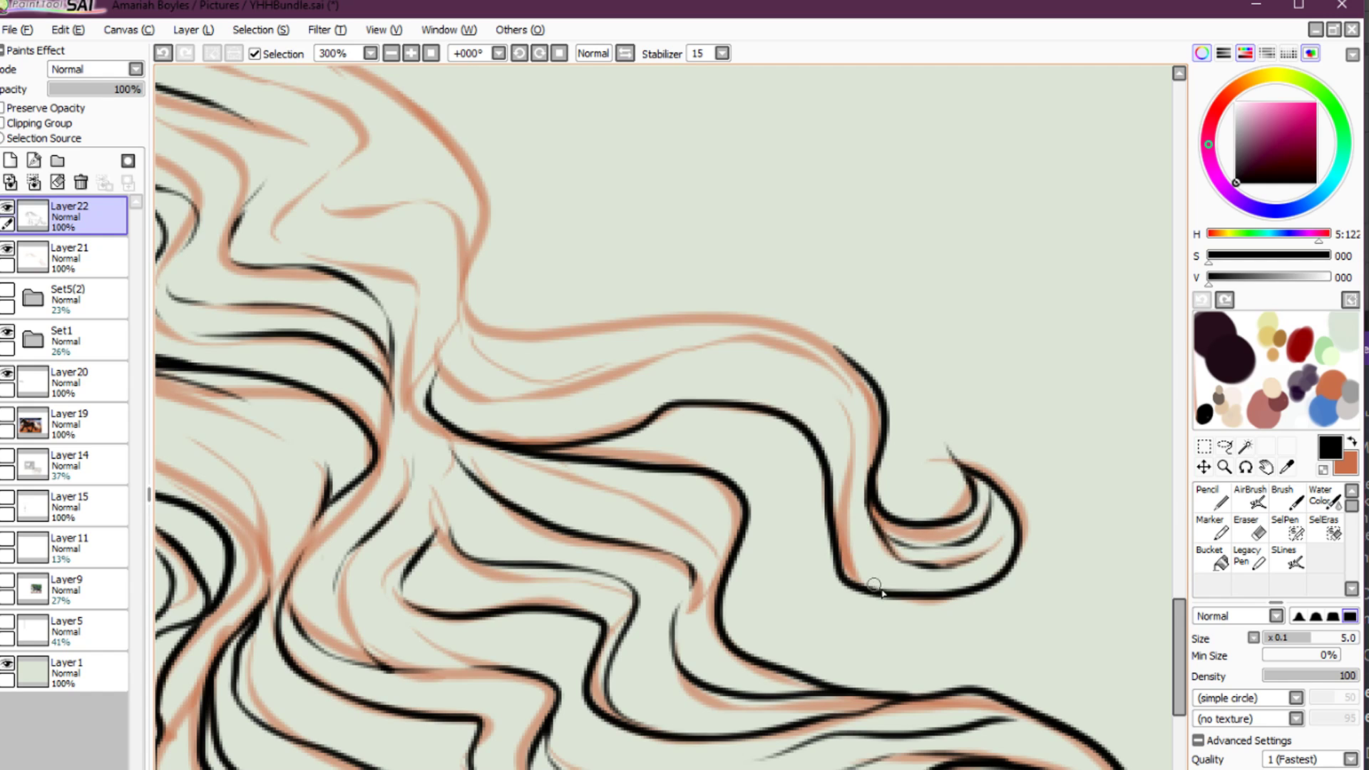
pyautogui.moveTo(756, 358)
pyautogui.mouseDown()
pyautogui.moveTo(720, 359)
pyautogui.moveTo(554, 406)
pyautogui.moveTo(474, 393)
pyautogui.moveTo(452, 333)
pyautogui.mouseUp()
pyautogui.press('h')
pyautogui.moveTo(664, 359); pyautogui.dragTo(752, 392)
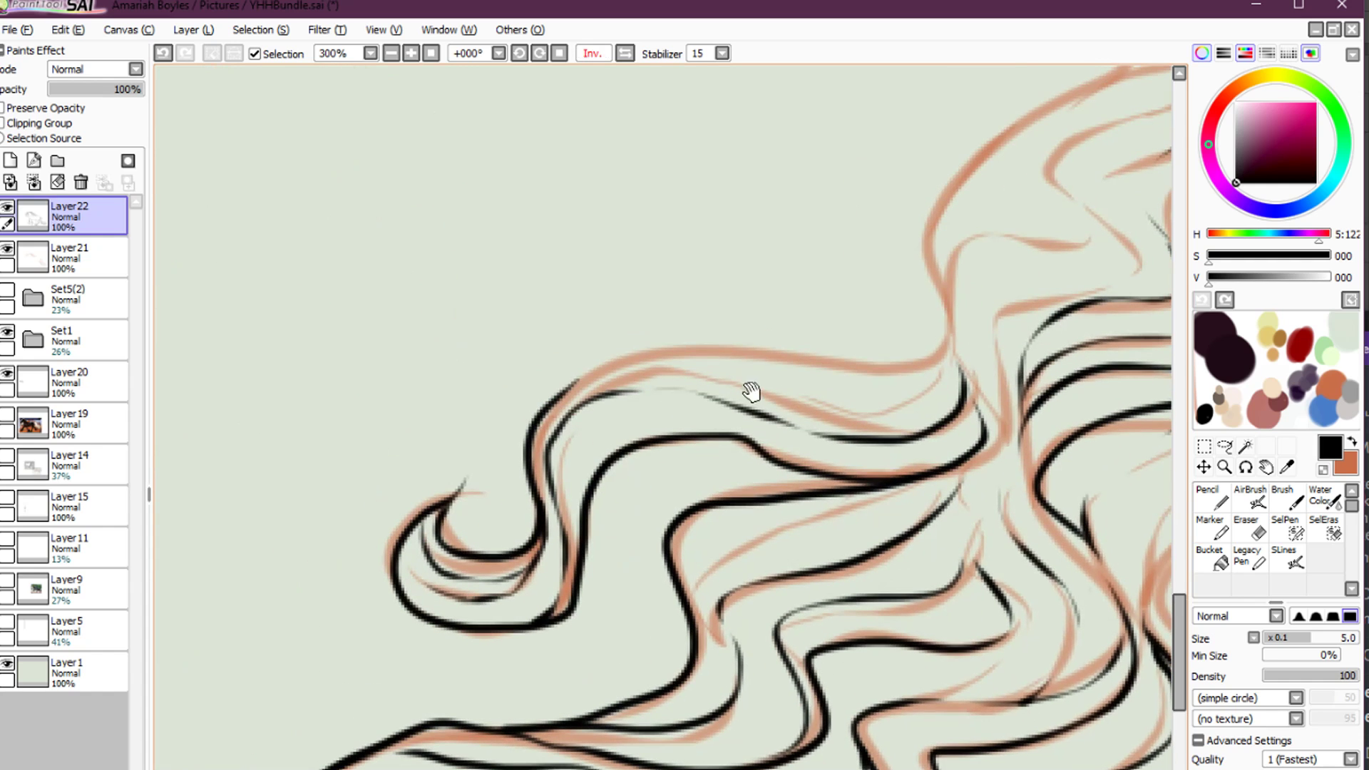
# Ink the curled lock's top outline back to the main hair mass and up its outer bend
pyautogui.moveTo(534, 425)
pyautogui.mouseDown()
pyautogui.moveTo(599, 371)
pyautogui.moveTo(913, 368)
pyautogui.moveTo(991, 169)
pyautogui.mouseUp()
pyautogui.moveTo(946, 315); pyautogui.dragTo(920, 371)
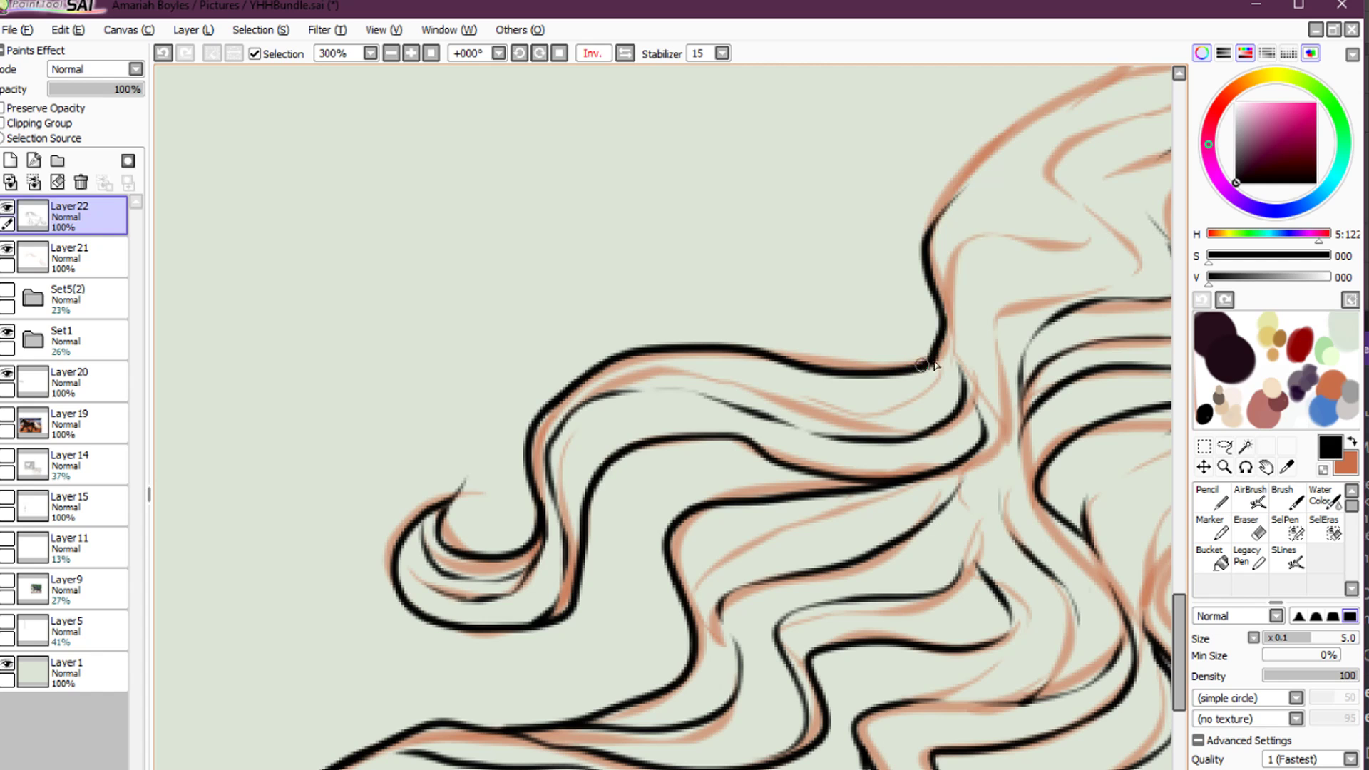
pyautogui.hotkey('ctrl', 'z')
pyautogui.moveTo(940, 313)
pyautogui.mouseDown()
pyautogui.moveTo(918, 372)
pyautogui.moveTo(945, 313)
pyautogui.moveTo(1016, 232)
pyautogui.moveTo(1088, 221)
pyautogui.moveTo(942, 333)
pyautogui.mouseUp()
pyautogui.hotkey('ctrl', 'z')
# Ink the wavy inner strands above the curled lock and the outer hair outline up to the higher strands
pyautogui.moveTo(772, 492)
pyautogui.mouseDown()
pyautogui.moveTo(765, 435)
pyautogui.moveTo(798, 379)
pyautogui.moveTo(889, 386)
pyautogui.moveTo(900, 347)
pyautogui.moveTo(871, 298)
pyautogui.moveTo(977, 264)
pyautogui.mouseUp()
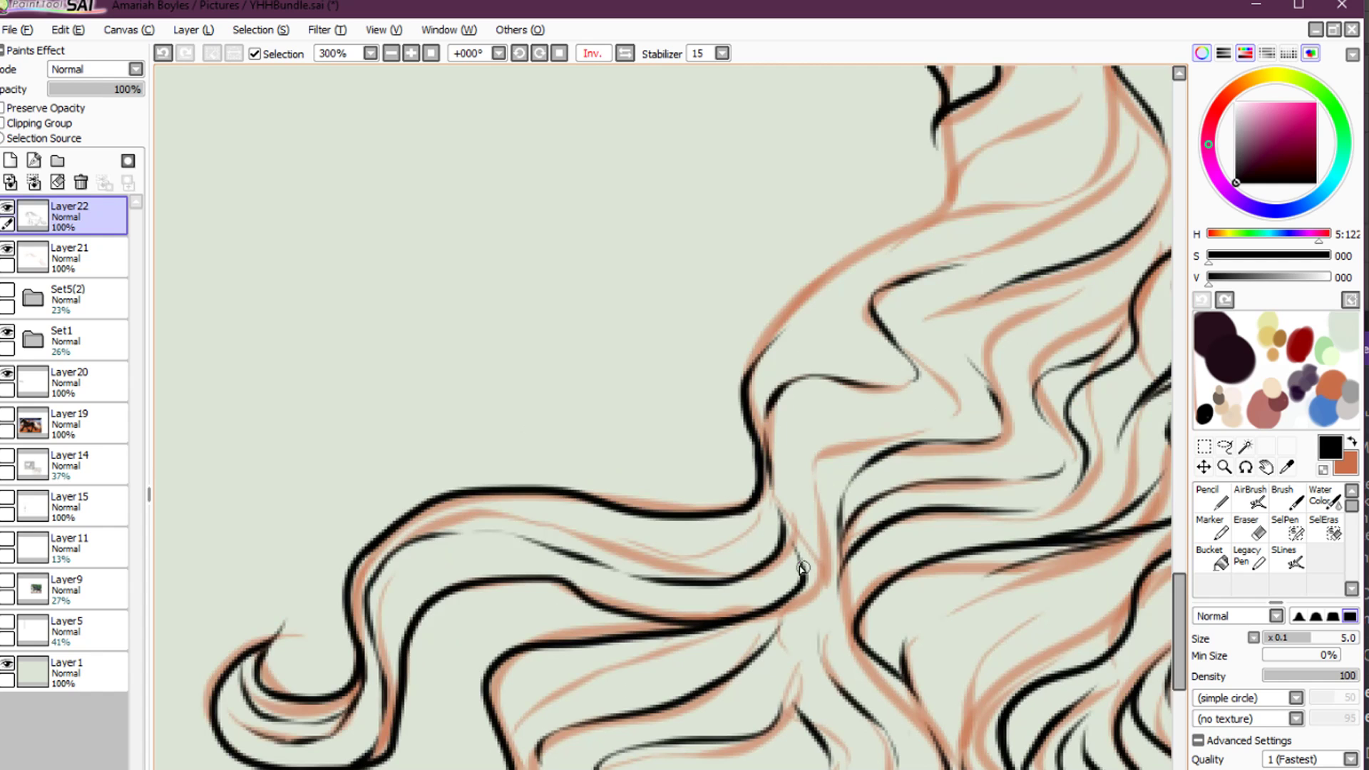
pyautogui.moveTo(800, 477)
pyautogui.mouseDown()
pyautogui.moveTo(908, 419)
pyautogui.moveTo(926, 285)
pyautogui.mouseUp()
pyautogui.moveTo(758, 381)
pyautogui.mouseDown()
pyautogui.moveTo(698, 512)
pyautogui.moveTo(792, 378)
pyautogui.moveTo(999, 327)
pyautogui.moveTo(1039, 281)
pyautogui.moveTo(1047, 178)
pyautogui.moveTo(1052, 220)
pyautogui.moveTo(1015, 313)
pyautogui.mouseUp()
pyautogui.hotkey('ctrl', 'z')
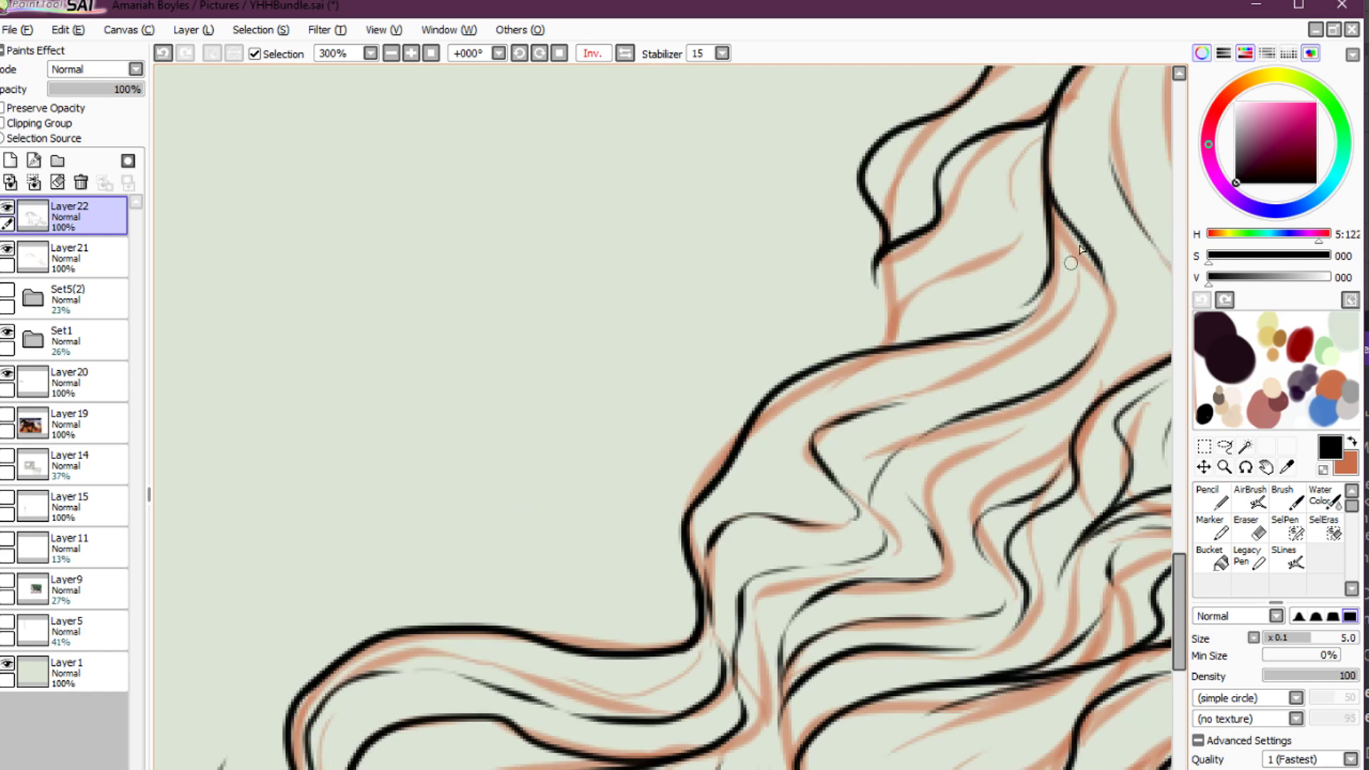
pyautogui.moveTo(1075, 227)
pyautogui.mouseDown()
pyautogui.moveTo(1079, 277)
pyautogui.moveTo(1030, 338)
pyautogui.mouseUp()
# Ink the small pointed lock jutting out over the outer hair outline, replacing the rejected strokes
pyautogui.moveTo(803, 375); pyautogui.dragTo(999, 220)
pyautogui.hotkey('ctrl', 'z')
pyautogui.moveTo(832, 361)
pyautogui.mouseDown()
pyautogui.moveTo(893, 308)
pyautogui.moveTo(1012, 240)
pyautogui.moveTo(1011, 173)
pyautogui.mouseUp()
pyautogui.moveTo(934, 225)
pyautogui.mouseDown()
pyautogui.moveTo(881, 306)
pyautogui.moveTo(750, 364)
pyautogui.moveTo(746, 381)
pyautogui.moveTo(803, 346)
pyautogui.moveTo(861, 348)
pyautogui.mouseUp()
pyautogui.hotkey('ctrl', 'z')
pyautogui.hotkey('ctrl', 'z')
pyautogui.moveTo(756, 361); pyautogui.dragTo(991, 306)
# Add short inner detail lines to the upper locks and the hair near the base of the tail
pyautogui.moveTo(1100, 220); pyautogui.dragTo(852, 406)
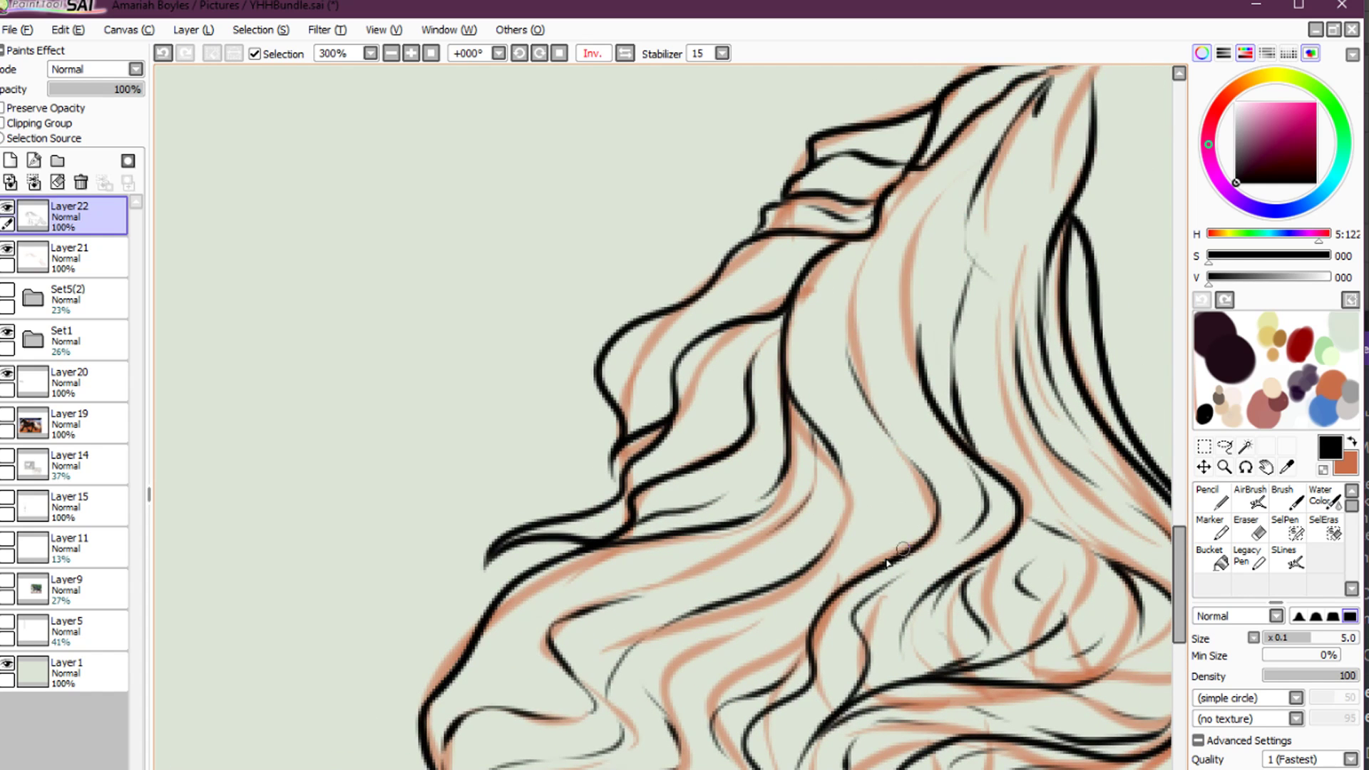
pyautogui.moveTo(870, 563)
pyautogui.mouseDown()
pyautogui.moveTo(870, 454)
pyautogui.moveTo(829, 394)
pyautogui.moveTo(817, 315)
pyautogui.moveTo(873, 234)
pyautogui.moveTo(798, 258)
pyautogui.moveTo(821, 258)
pyautogui.moveTo(775, 295)
pyautogui.moveTo(672, 326)
pyautogui.moveTo(629, 364)
pyautogui.moveTo(631, 422)
pyautogui.mouseUp()
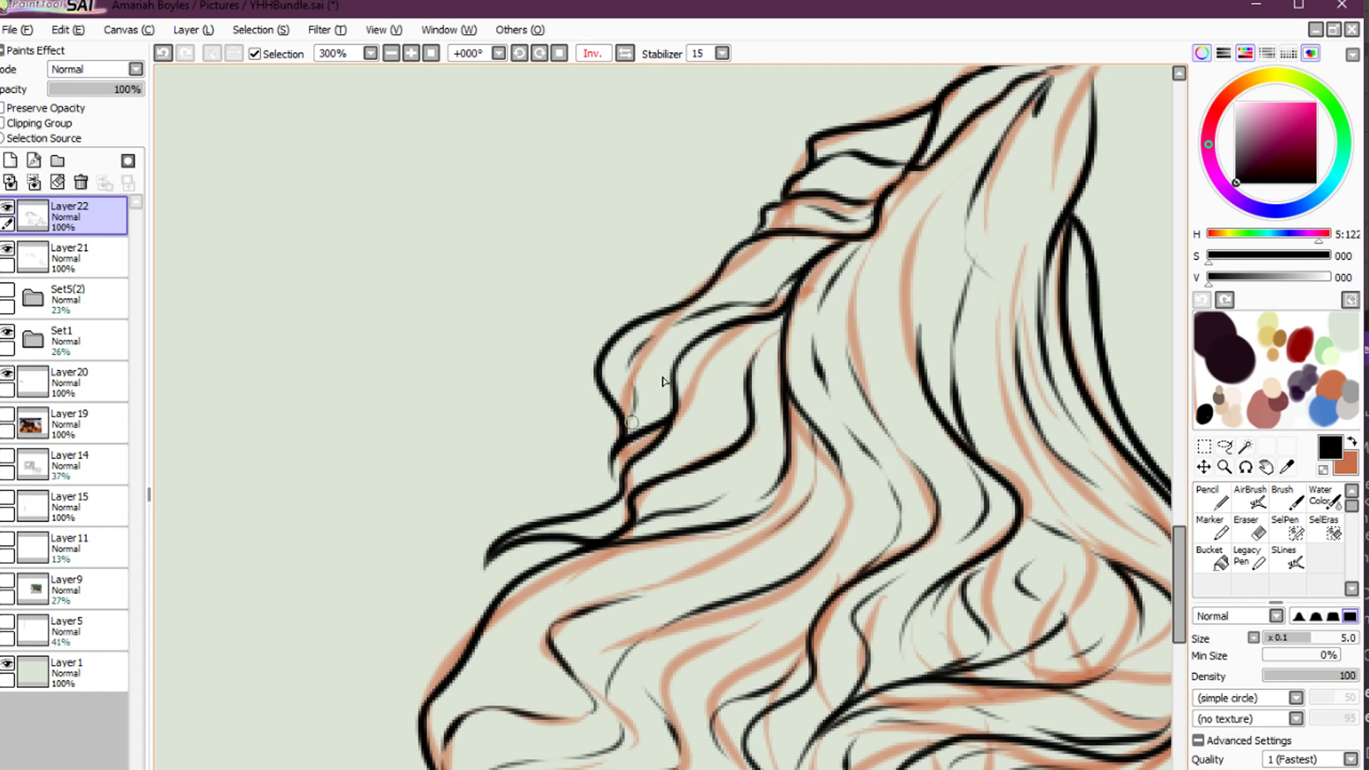
pyautogui.moveTo(701, 300); pyautogui.dragTo(817, 241)
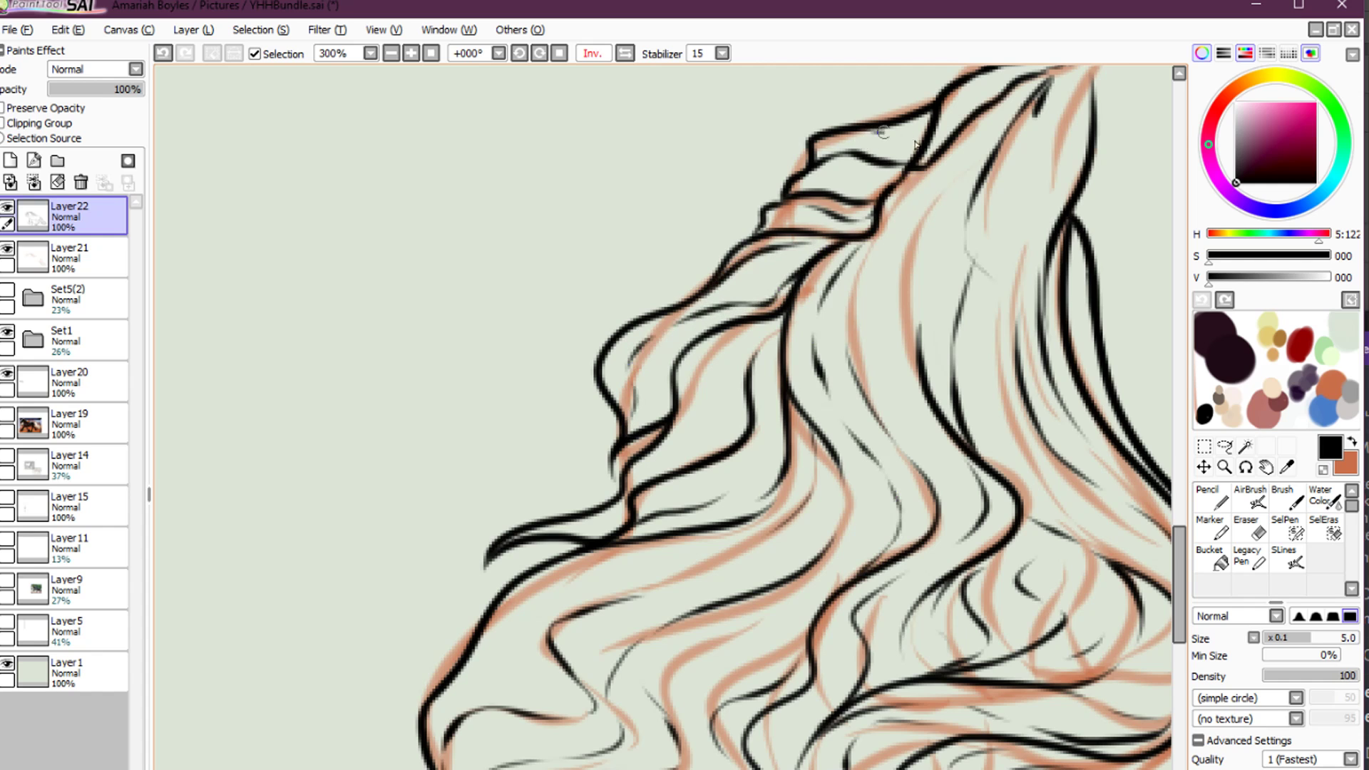
pyautogui.moveTo(882, 131); pyautogui.dragTo(919, 143)
pyautogui.moveTo(995, 237)
pyautogui.mouseDown()
pyautogui.moveTo(926, 254)
pyautogui.moveTo(782, 371)
pyautogui.mouseUp()
pyautogui.moveTo(704, 463); pyautogui.dragTo(745, 319)
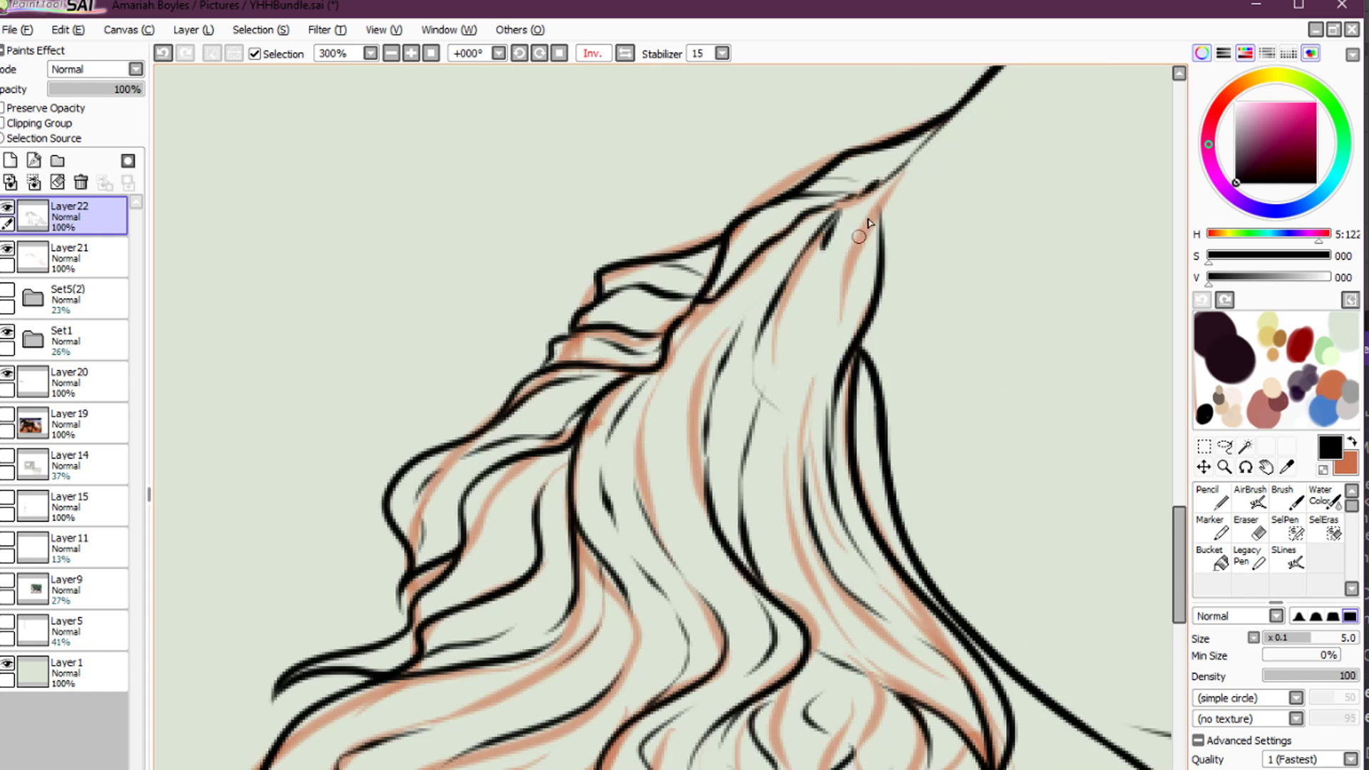
pyautogui.moveTo(884, 191); pyautogui.dragTo(832, 337)
# Hide the orange sketch on Layer21
pyautogui.hotkey('ctrl', '0')
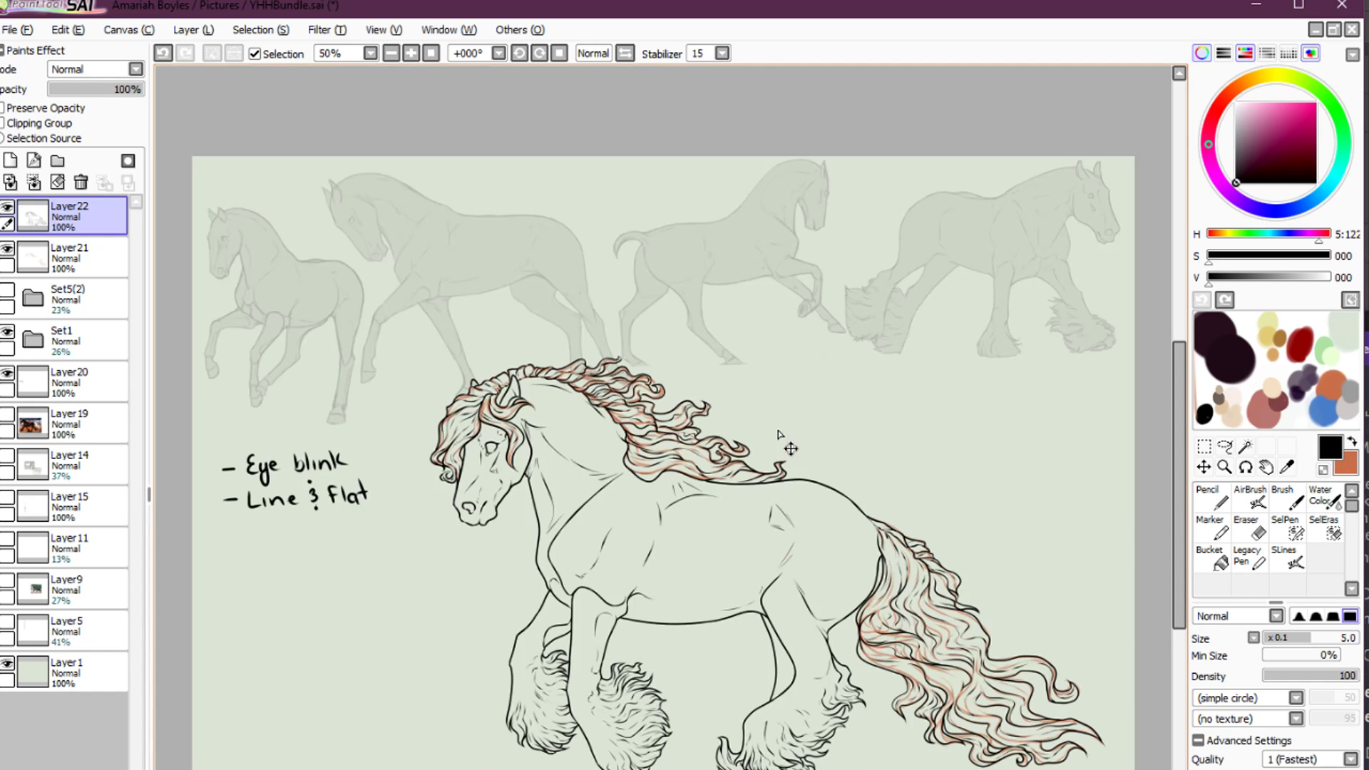
pyautogui.click(7, 249)
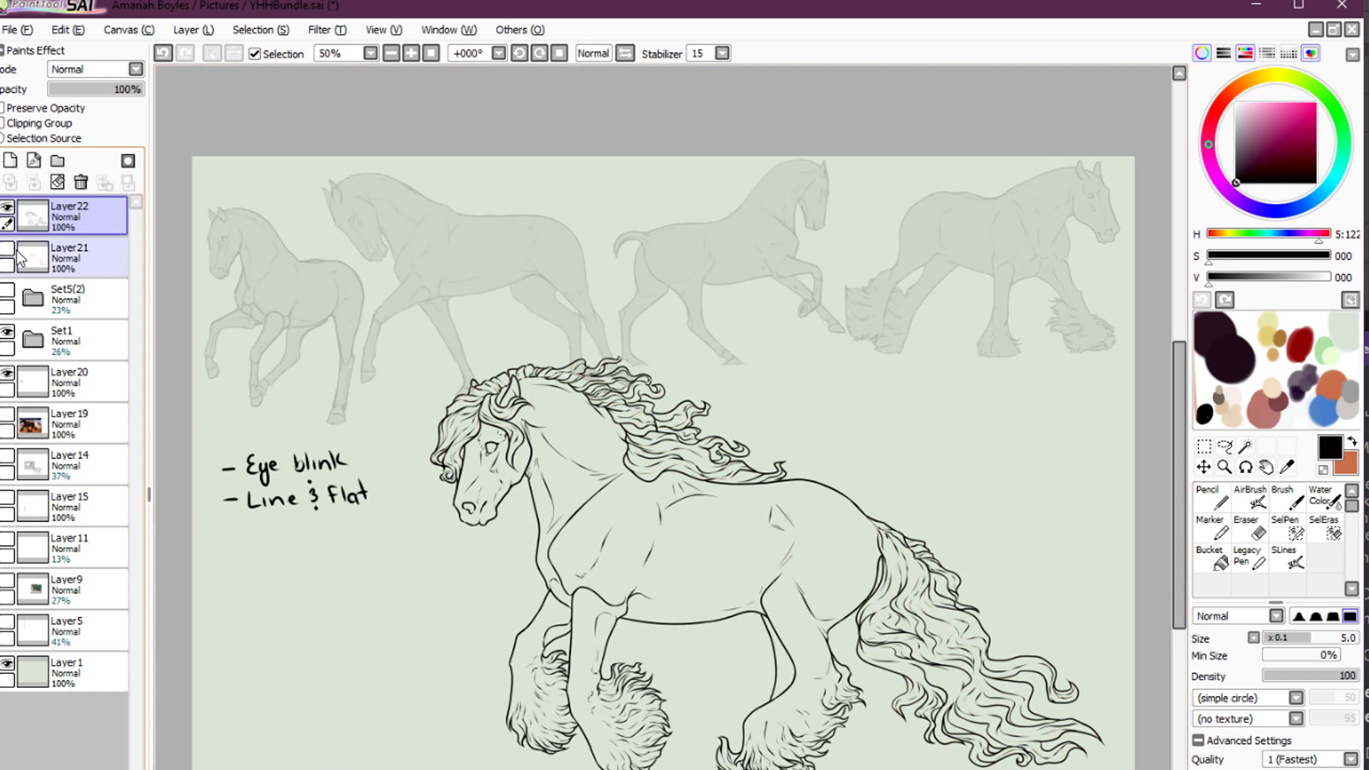
# Fill the open areas in the middle of the tail with extra wavy black strands in the mirrored view
pyautogui.press('h')
pyautogui.hotkey('ctrl', 'space')
pyautogui.click(385, 703)
pyautogui.click(385, 703)
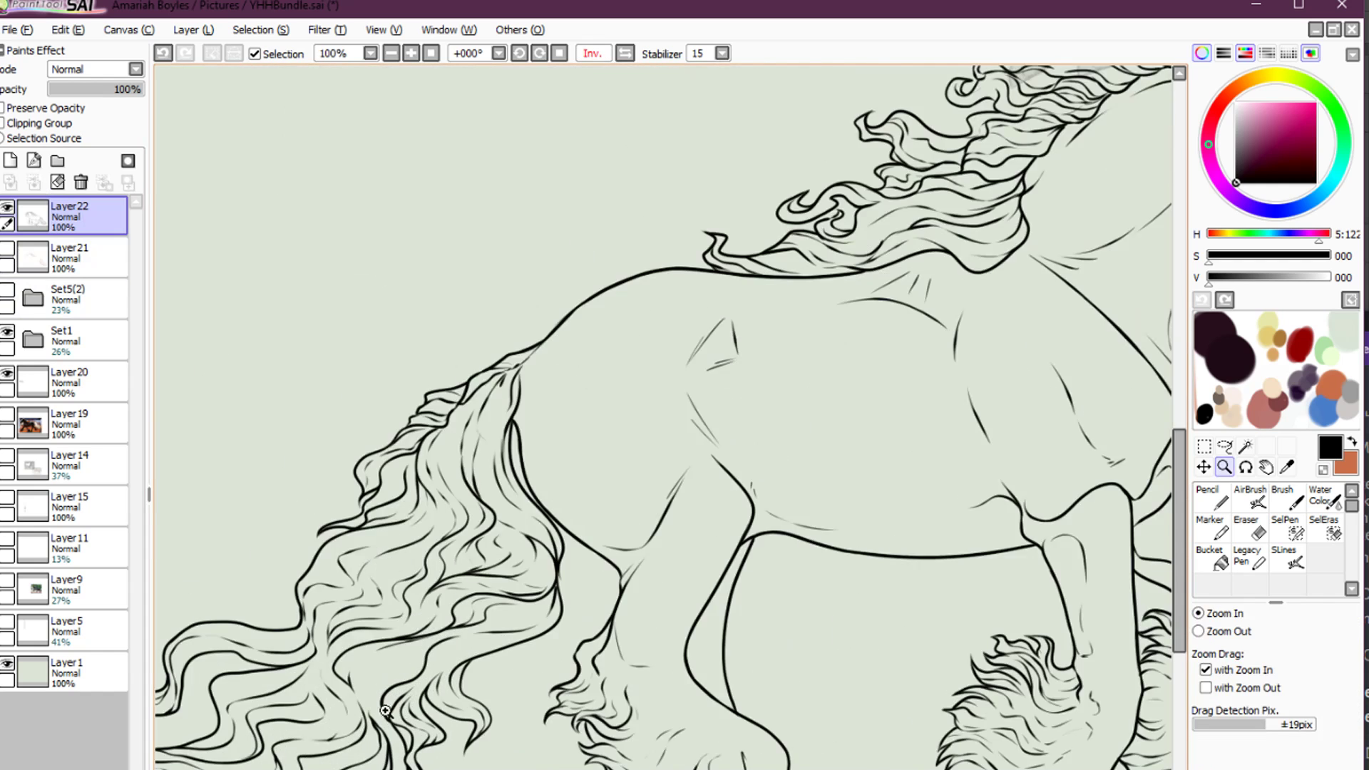
pyautogui.click(388, 703)
pyautogui.click(392, 703)
pyautogui.click(399, 703)
pyautogui.moveTo(492, 614); pyautogui.dragTo(738, 472)
pyautogui.press('n')
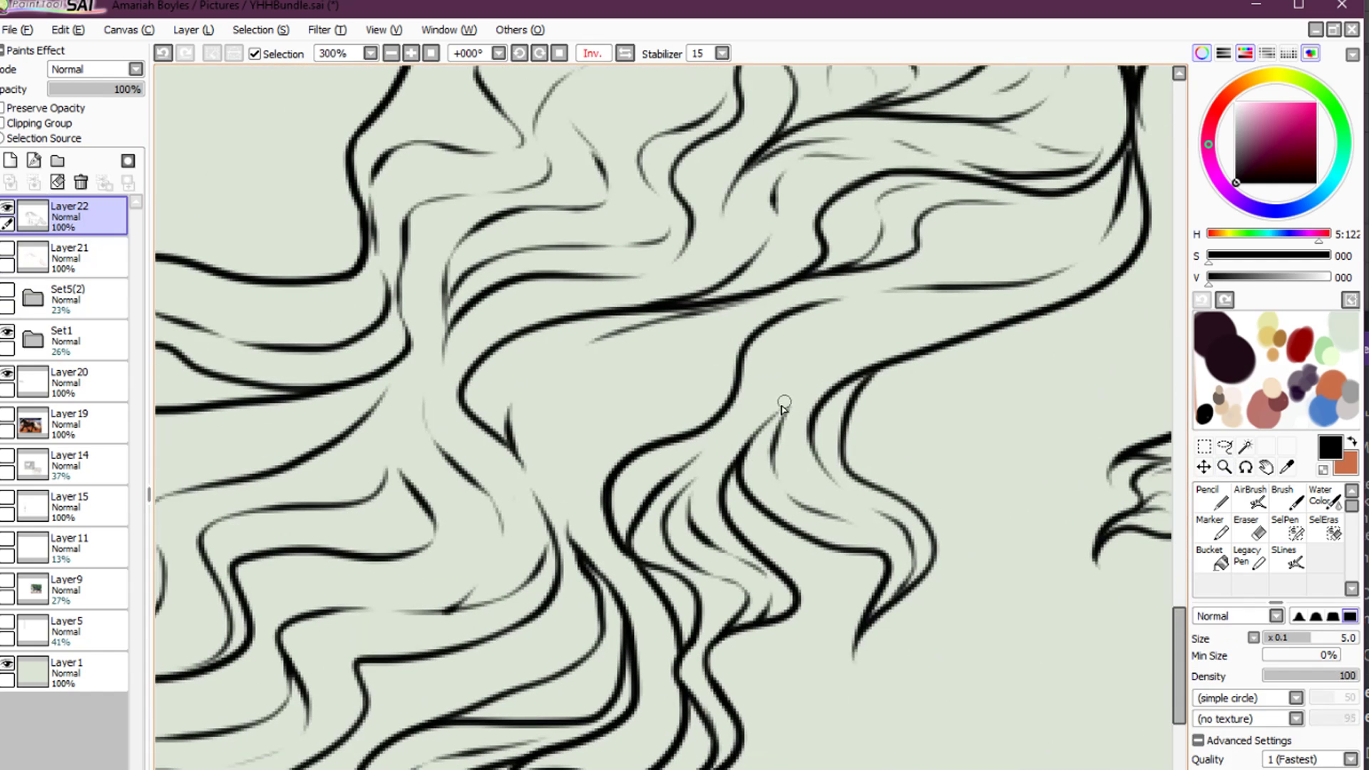
pyautogui.moveTo(781, 409)
pyautogui.mouseDown()
pyautogui.moveTo(803, 376)
pyautogui.moveTo(789, 350)
pyautogui.moveTo(861, 308)
pyautogui.moveTo(994, 283)
pyautogui.moveTo(942, 306)
pyautogui.moveTo(966, 273)
pyautogui.moveTo(927, 282)
pyautogui.moveTo(987, 269)
pyautogui.moveTo(1004, 232)
pyautogui.moveTo(1109, 200)
pyautogui.mouseUp()
pyautogui.moveTo(745, 316)
pyautogui.mouseDown()
pyautogui.moveTo(991, 236)
pyautogui.moveTo(895, 279)
pyautogui.moveTo(862, 349)
pyautogui.moveTo(802, 385)
pyautogui.mouseUp()
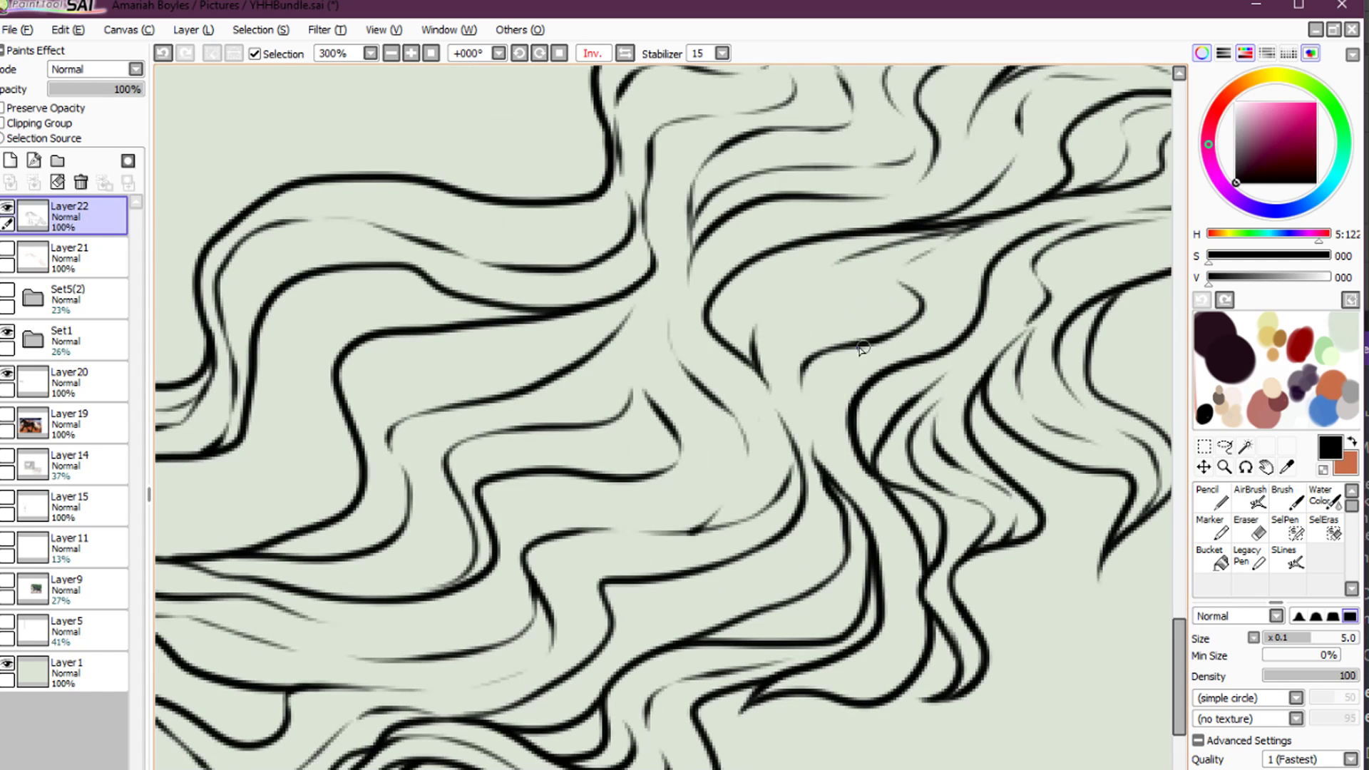
pyautogui.moveTo(861, 348)
pyautogui.mouseDown()
pyautogui.moveTo(822, 386)
pyautogui.moveTo(849, 486)
pyautogui.mouseUp()
# Add inner lines to the wavy strands just beneath the curled lock
pyautogui.moveTo(754, 360)
pyautogui.mouseDown()
pyautogui.moveTo(764, 306)
pyautogui.moveTo(831, 245)
pyautogui.moveTo(859, 242)
pyautogui.mouseUp()
pyautogui.moveTo(696, 357)
pyautogui.mouseDown()
pyautogui.moveTo(1018, 370)
pyautogui.moveTo(778, 357)
pyautogui.moveTo(714, 368)
pyautogui.moveTo(686, 405)
pyautogui.moveTo(686, 458)
pyautogui.moveTo(701, 499)
pyautogui.moveTo(750, 515)
pyautogui.moveTo(735, 516)
pyautogui.moveTo(732, 490)
pyautogui.moveTo(716, 575)
pyautogui.mouseUp()
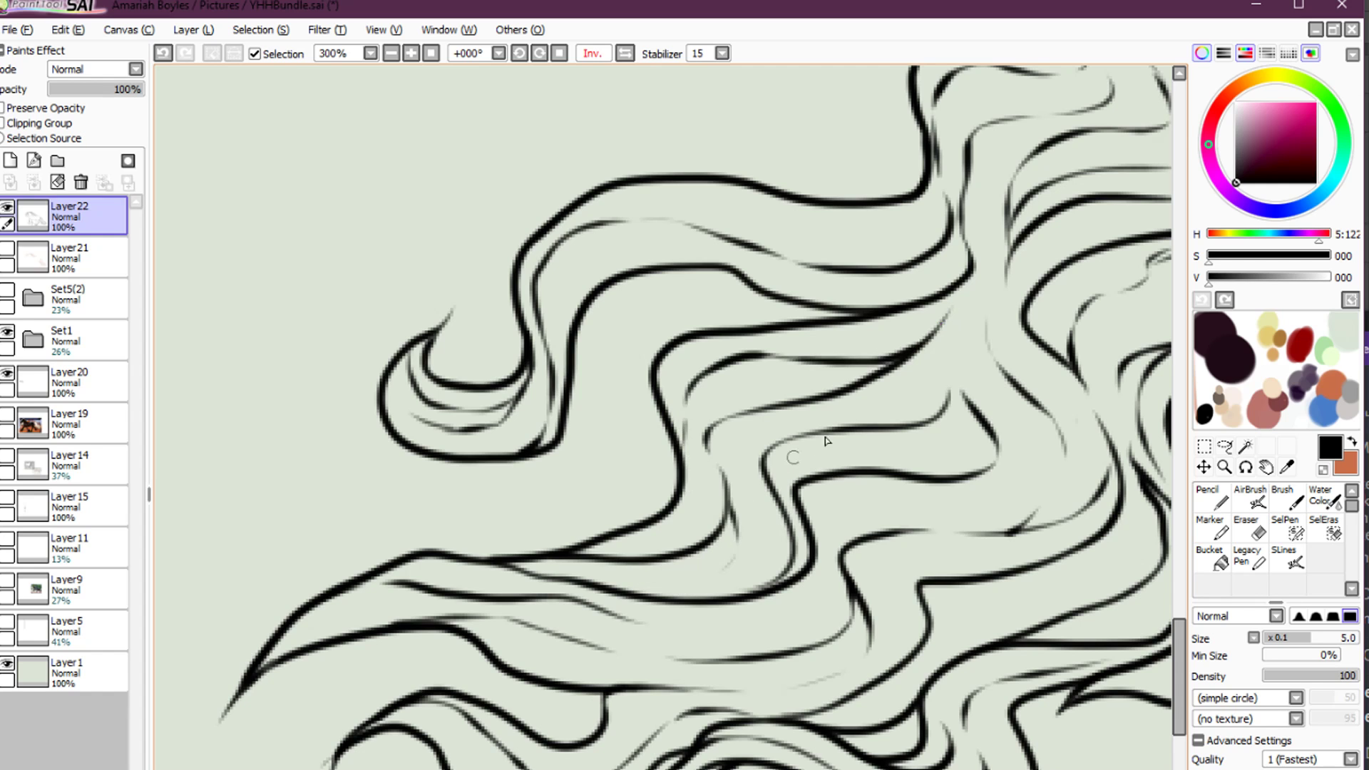
pyautogui.moveTo(836, 432)
pyautogui.mouseDown()
pyautogui.moveTo(930, 454)
pyautogui.moveTo(961, 423)
pyautogui.moveTo(914, 543)
pyautogui.mouseUp()
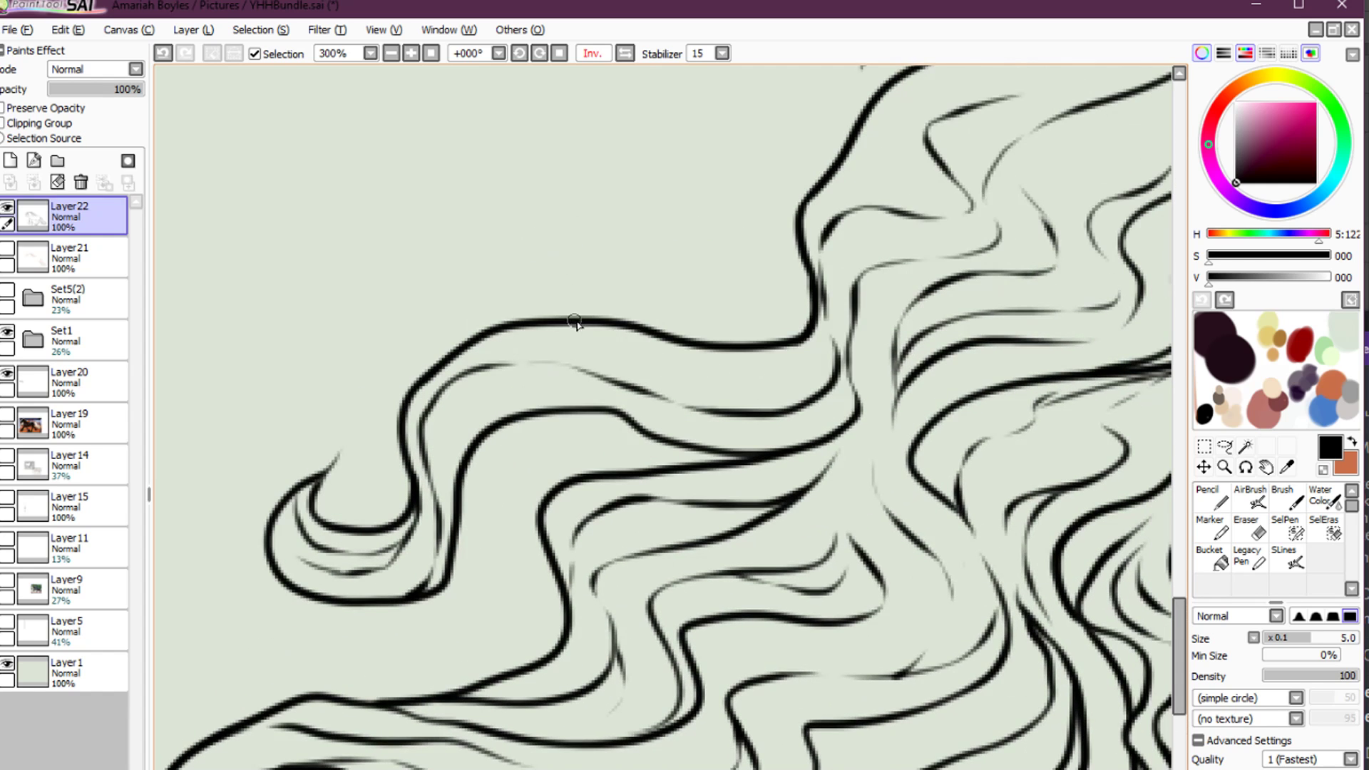
# Add inner strand lines beneath the curled lock's top outline and inside the outer bend above it
pyautogui.moveTo(577, 323)
pyautogui.mouseDown()
pyautogui.moveTo(758, 378)
pyautogui.moveTo(815, 332)
pyautogui.mouseUp()
pyautogui.moveTo(954, 236); pyautogui.dragTo(770, 479)
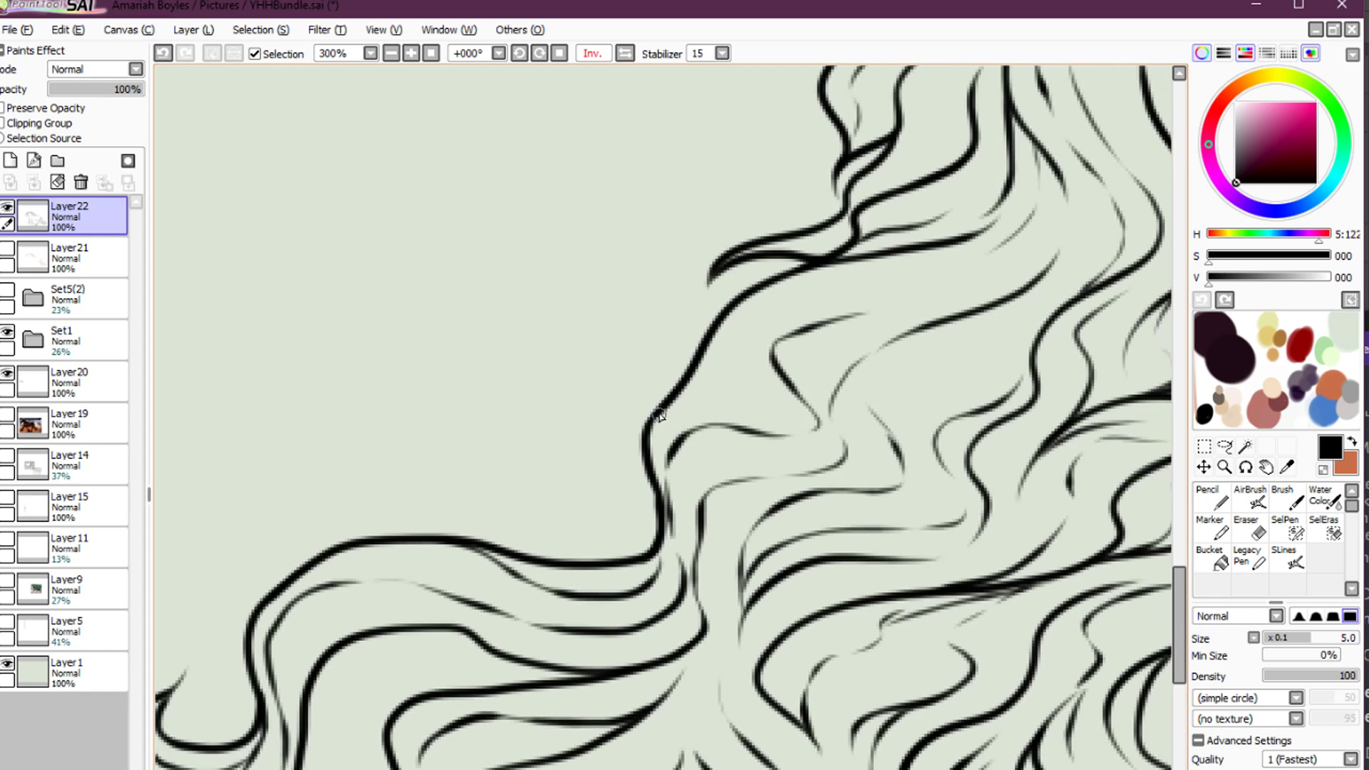
pyautogui.moveTo(657, 411)
pyautogui.mouseDown()
pyautogui.moveTo(739, 346)
pyautogui.moveTo(934, 268)
pyautogui.mouseUp()
pyautogui.moveTo(1024, 372); pyautogui.dragTo(923, 358)
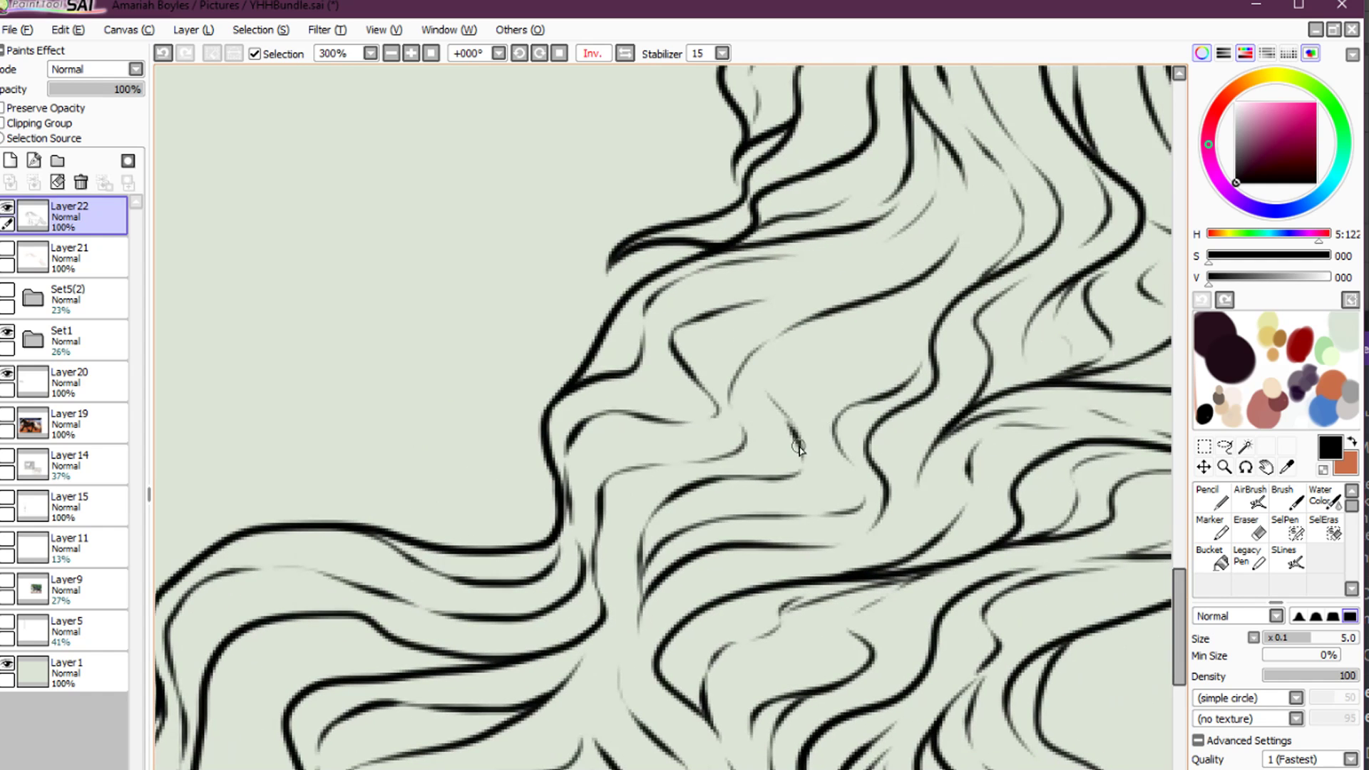
# Touch up the wavy strands in the middle of the tail and return the canvas to its unmirrored view
pyautogui.moveTo(799, 448)
pyautogui.mouseDown()
pyautogui.moveTo(825, 361)
pyautogui.moveTo(972, 330)
pyautogui.moveTo(880, 257)
pyautogui.moveTo(890, 333)
pyautogui.moveTo(996, 254)
pyautogui.mouseUp()
pyautogui.moveTo(711, 431); pyautogui.dragTo(947, 301)
pyautogui.press('e')
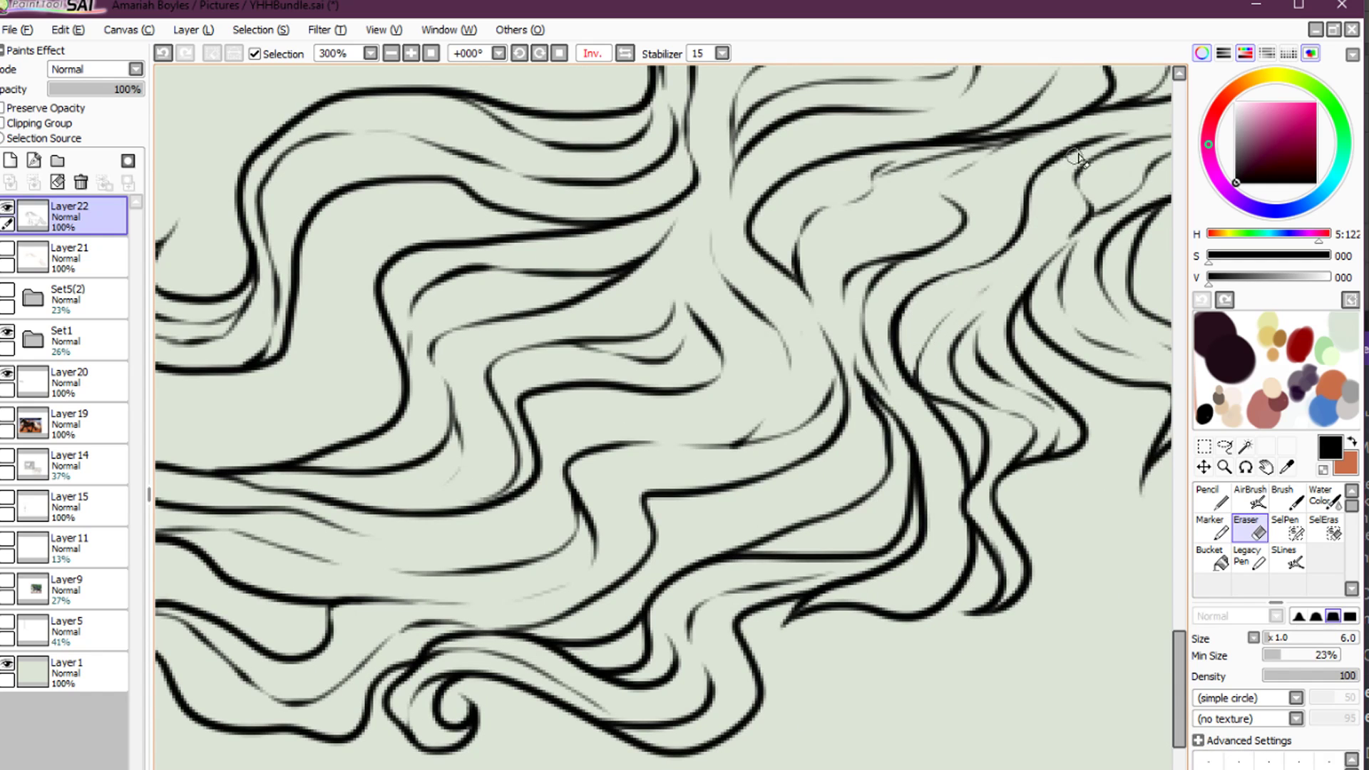
pyautogui.press('h')
pyautogui.press('n')
pyautogui.moveTo(632, 479); pyautogui.dragTo(850, 422)
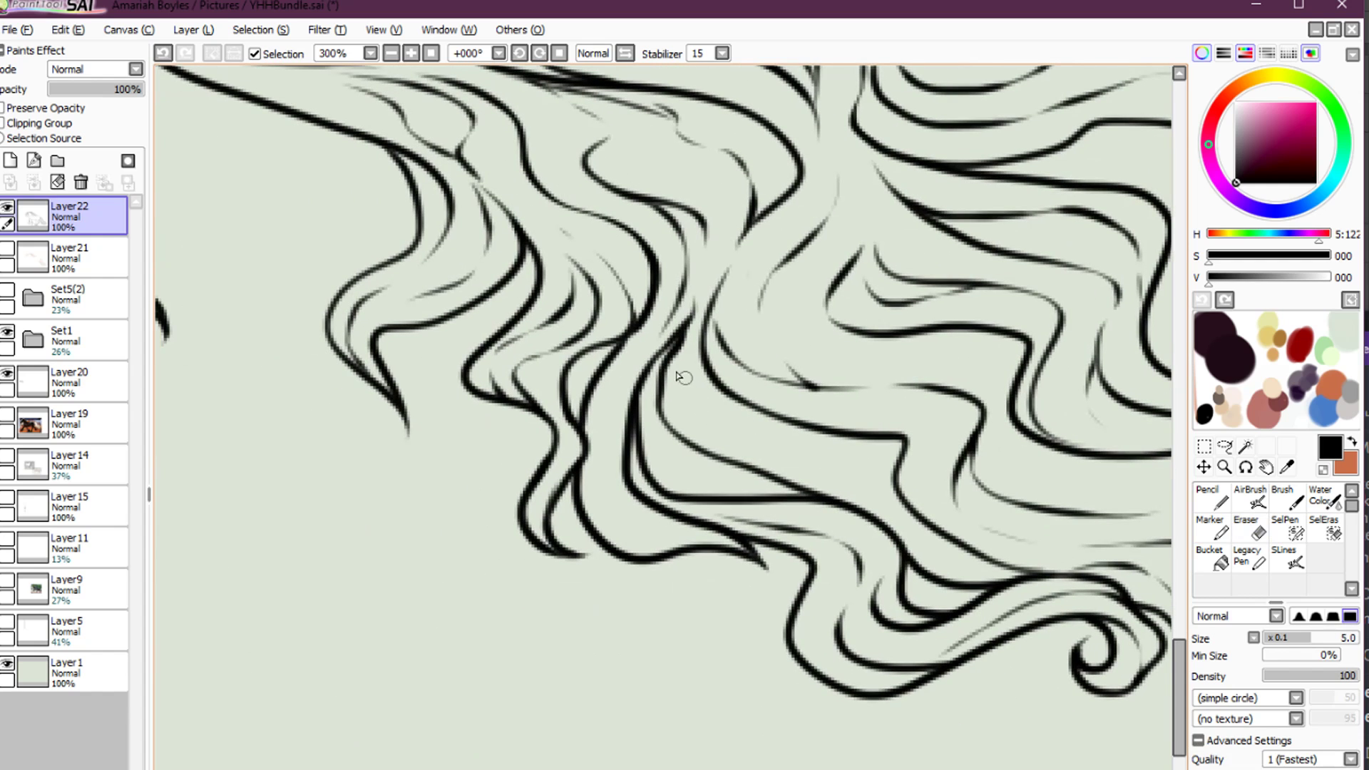
# Add inner strand lines to the lower middle locks of the tail and inside its long pointed lock
pyautogui.moveTo(987, 483); pyautogui.dragTo(706, 571)
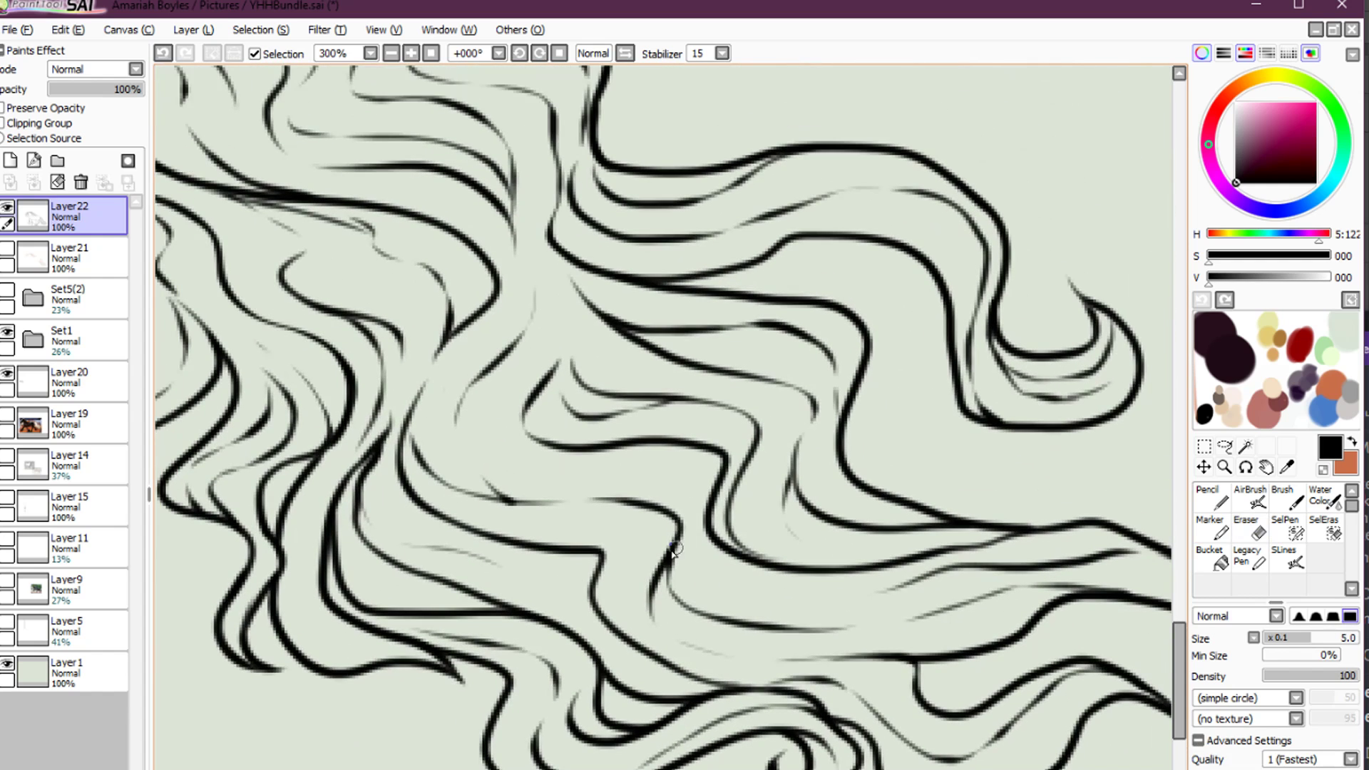
pyautogui.moveTo(800, 475); pyautogui.dragTo(734, 366)
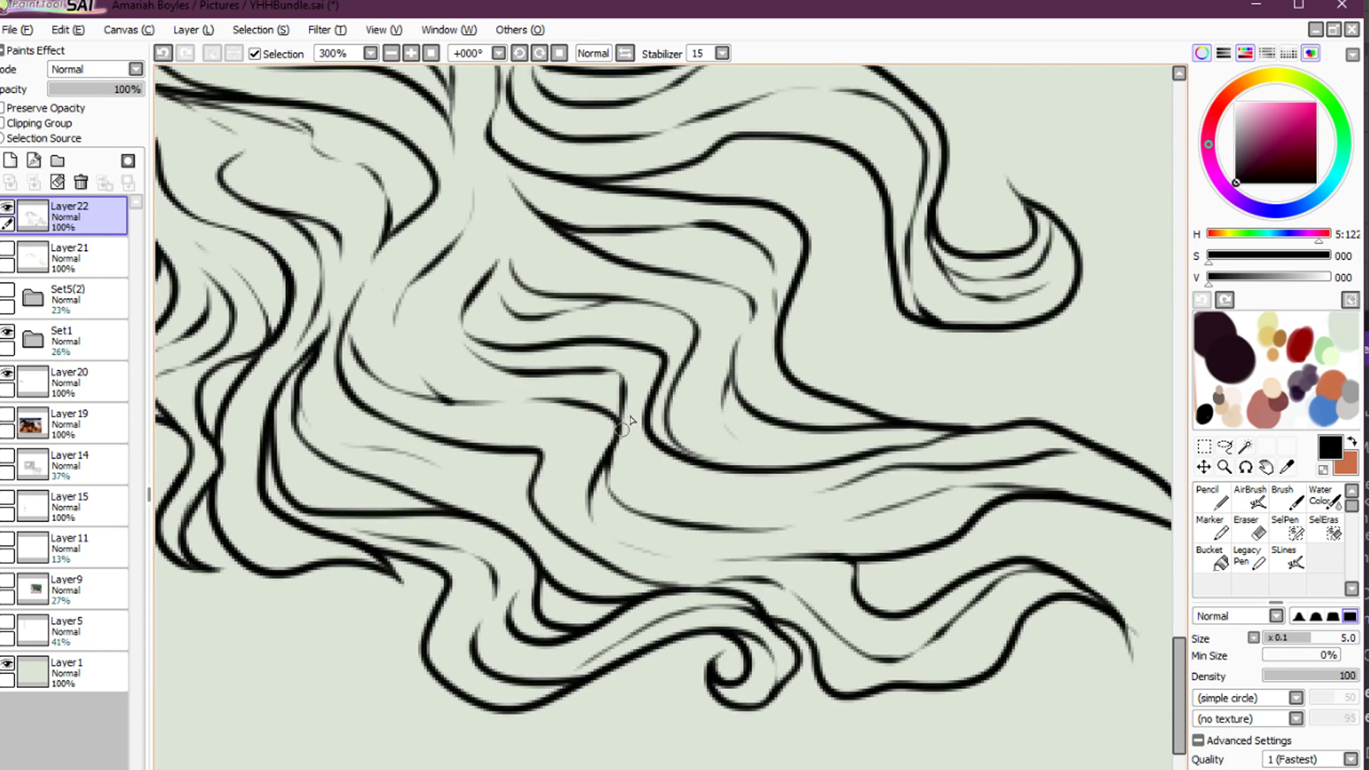
pyautogui.moveTo(618, 418)
pyautogui.mouseDown()
pyautogui.moveTo(737, 501)
pyautogui.moveTo(780, 499)
pyautogui.mouseUp()
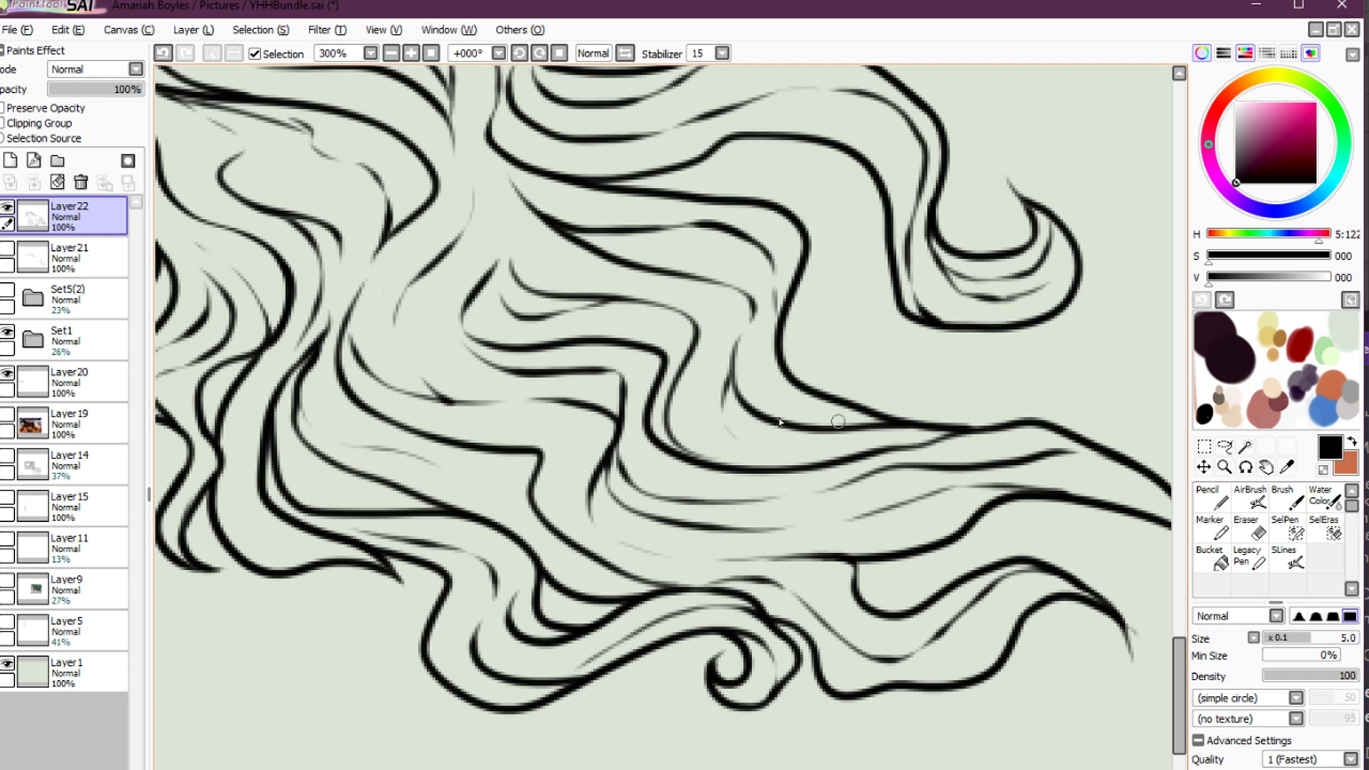
pyautogui.moveTo(723, 423); pyautogui.dragTo(816, 453)
pyautogui.moveTo(963, 482)
pyautogui.mouseDown()
pyautogui.moveTo(747, 458)
pyautogui.moveTo(690, 466)
pyautogui.mouseUp()
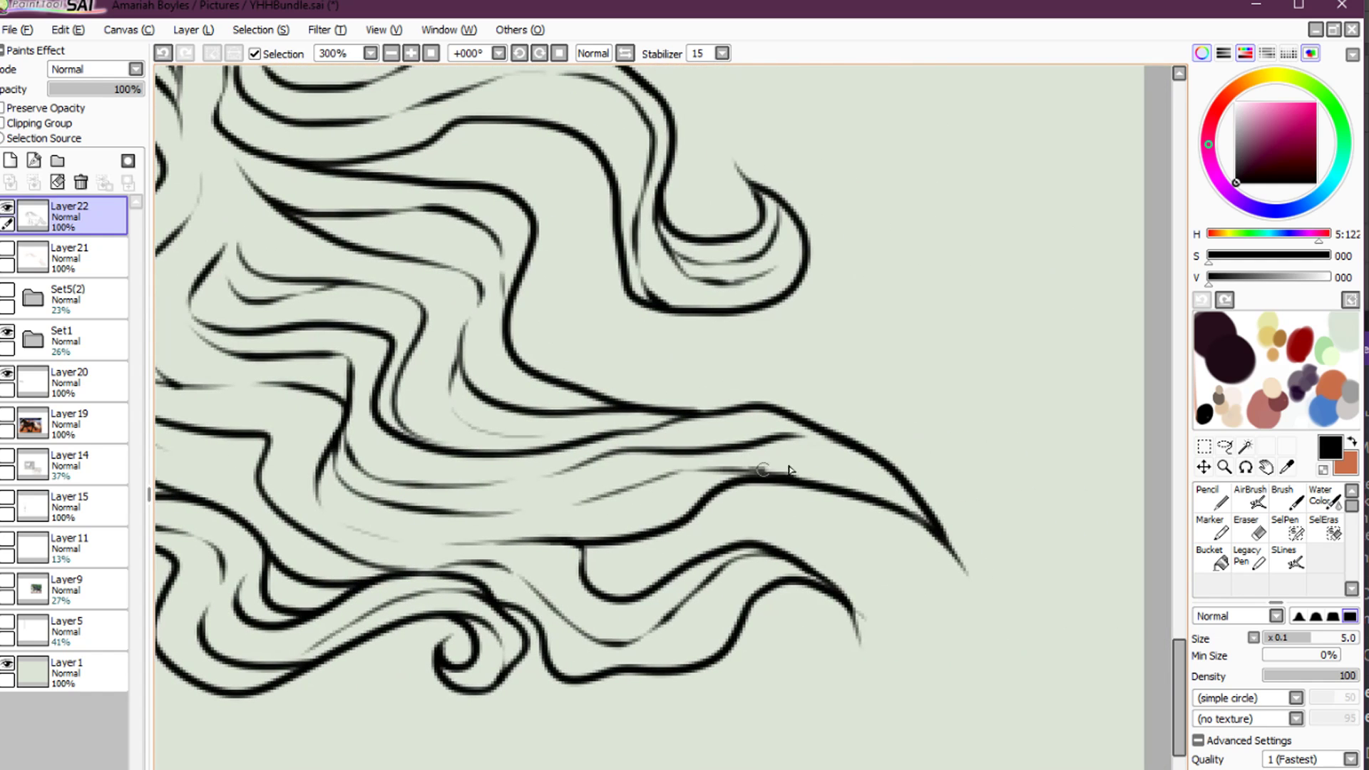
pyautogui.moveTo(789, 466); pyautogui.dragTo(879, 467)
pyautogui.moveTo(703, 266); pyautogui.dragTo(886, 559)
pyautogui.moveTo(779, 426); pyautogui.dragTo(919, 438)
pyautogui.moveTo(938, 502)
pyautogui.mouseDown()
pyautogui.moveTo(917, 431)
pyautogui.moveTo(788, 414)
pyautogui.mouseUp()
pyautogui.moveTo(562, 251)
pyautogui.mouseDown()
pyautogui.moveTo(832, 330)
pyautogui.moveTo(971, 423)
pyautogui.mouseUp()
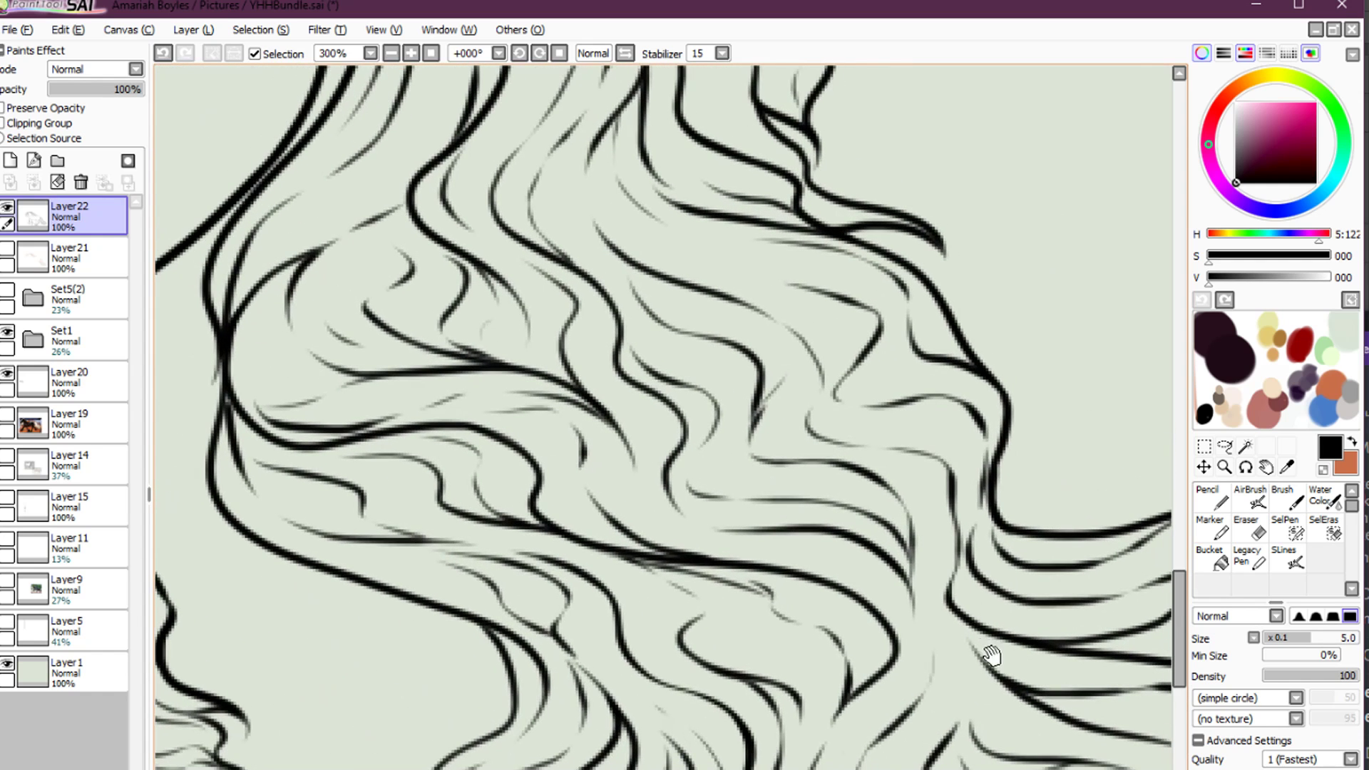
# Draw a short strand line where the upper curled lock branches off the tail, undoing and redrawing it once
pyautogui.moveTo(991, 655)
pyautogui.mouseDown()
pyautogui.moveTo(856, 525)
pyautogui.moveTo(795, 419)
pyautogui.mouseUp()
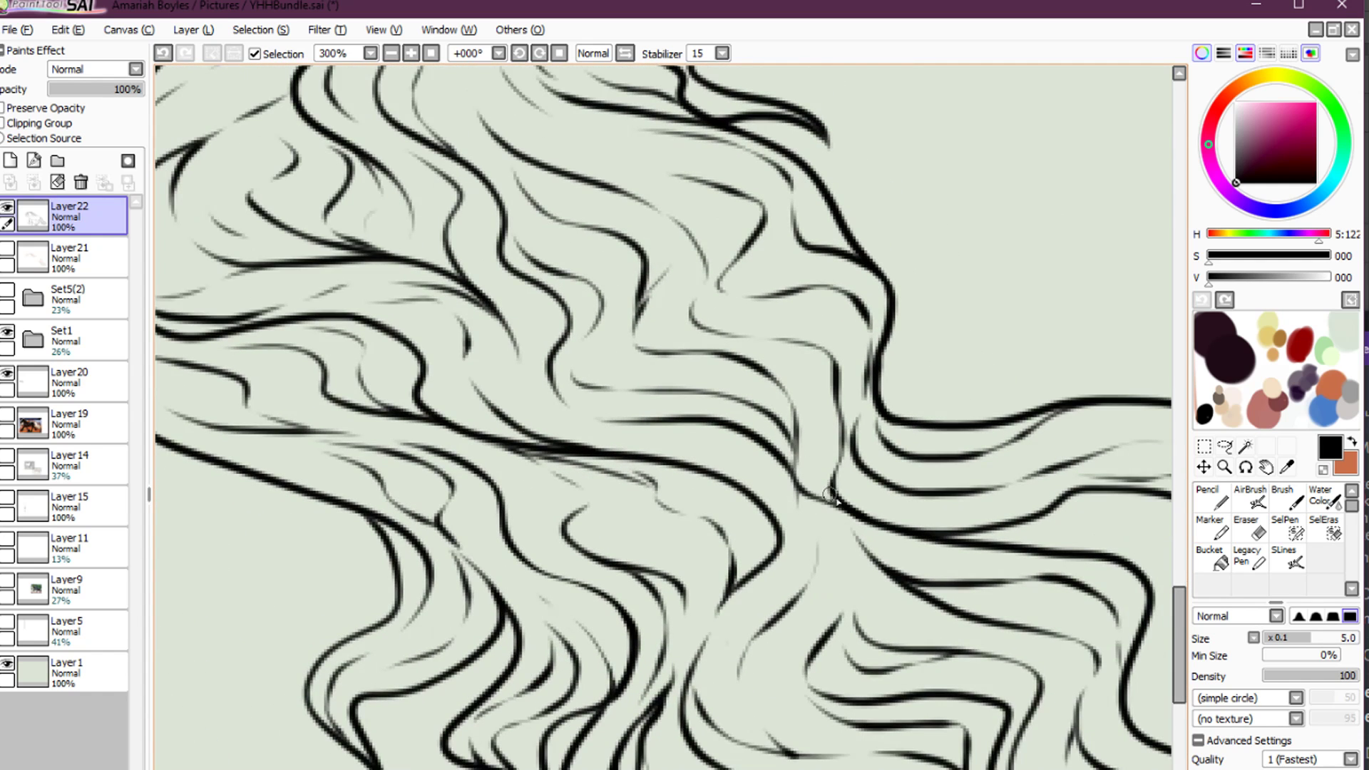
pyautogui.moveTo(844, 509)
pyautogui.mouseDown()
pyautogui.moveTo(806, 449)
pyautogui.moveTo(872, 566)
pyautogui.mouseUp()
pyautogui.hotkey('ctrl', 'z')
pyautogui.moveTo(792, 471); pyautogui.dragTo(816, 566)
# Add a thin line between the strands near the base of the tail and view the whole drawing
pyautogui.moveTo(715, 365); pyautogui.dragTo(905, 604)
pyautogui.moveTo(739, 391); pyautogui.dragTo(863, 552)
pyautogui.moveTo(768, 369); pyautogui.dragTo(855, 520)
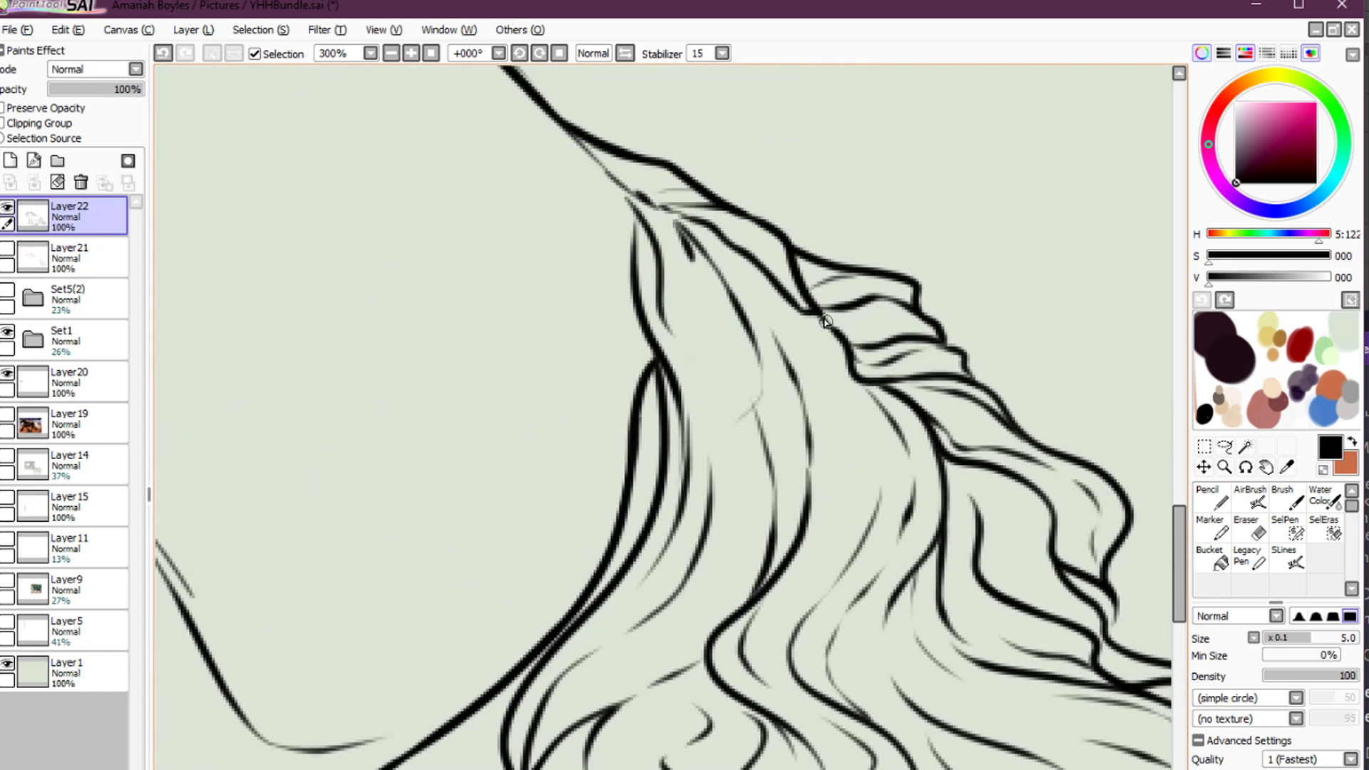
pyautogui.moveTo(749, 254); pyautogui.dragTo(788, 249)
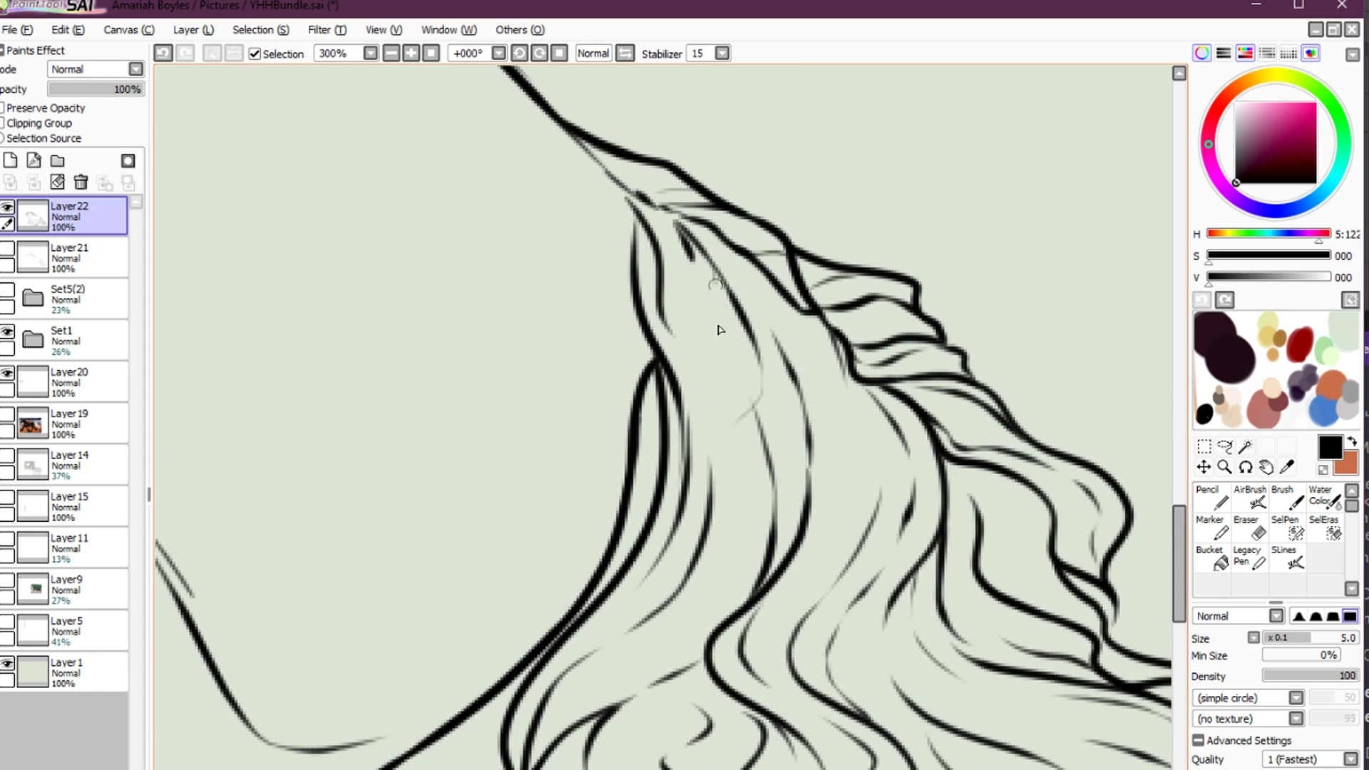
pyautogui.moveTo(707, 460); pyautogui.dragTo(697, 328)
pyautogui.press('Home')
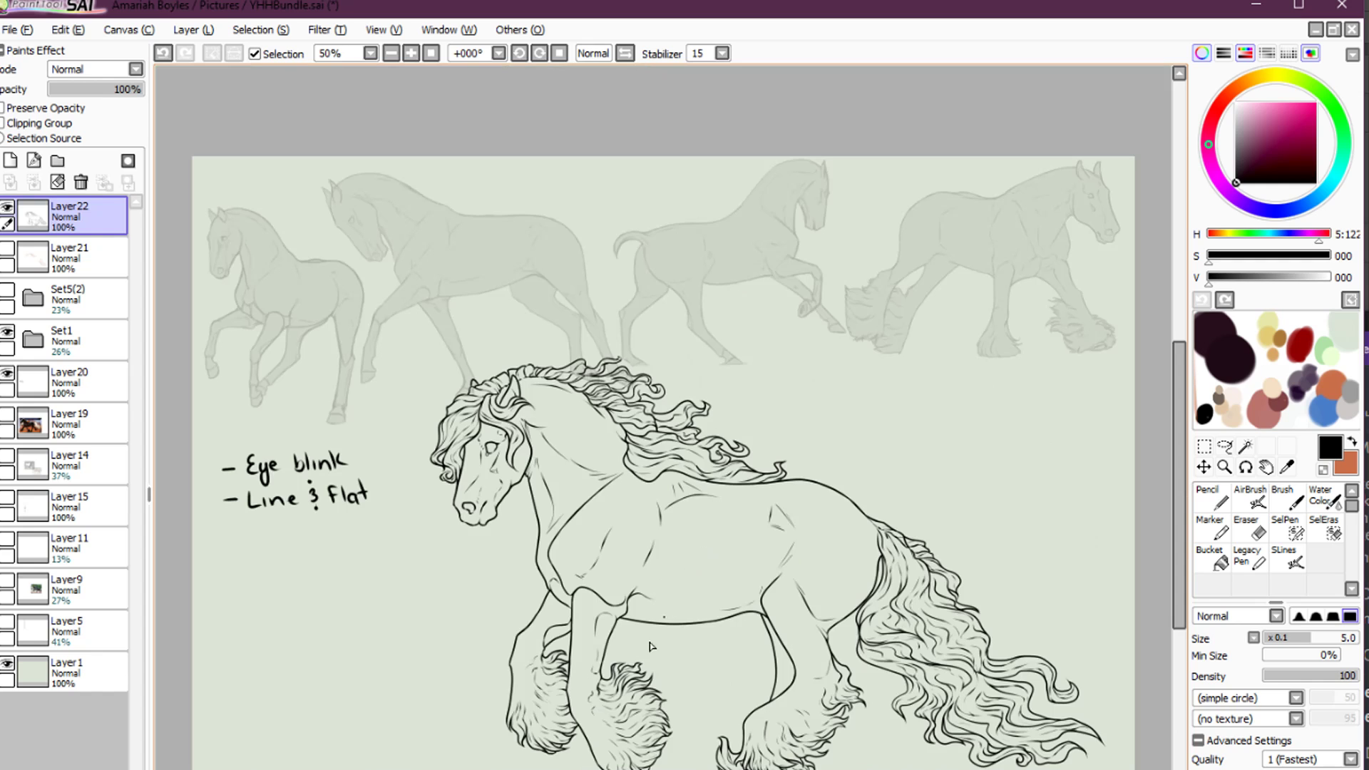
# Select the empty background around the horse and the enclosed gap between the front legs with the Magic Wand
pyautogui.press('w')
pyautogui.click(625, 640)
pyautogui.click(567, 661)
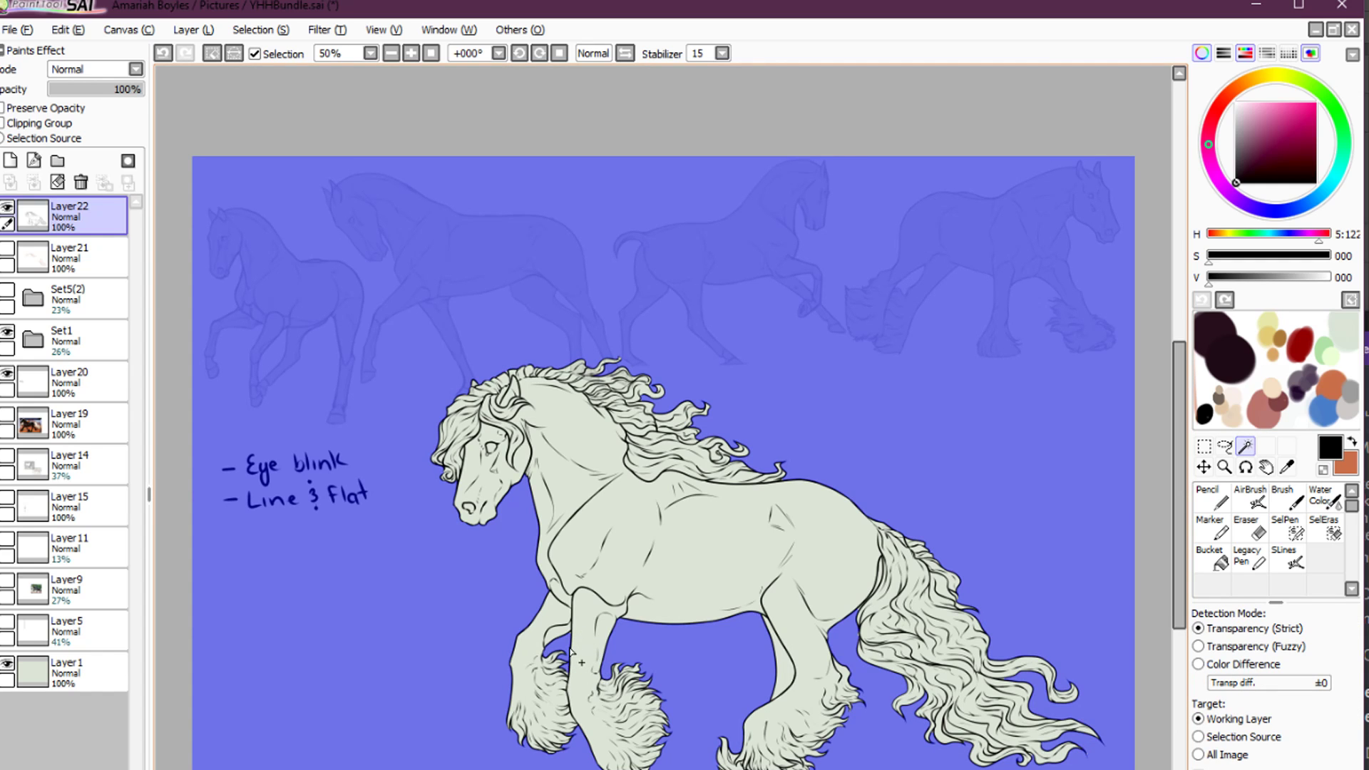
# Refine the background selection along the legs and feathered hooves with the SelPen at size 4.0
pyautogui.scroll(4, 576, 660)
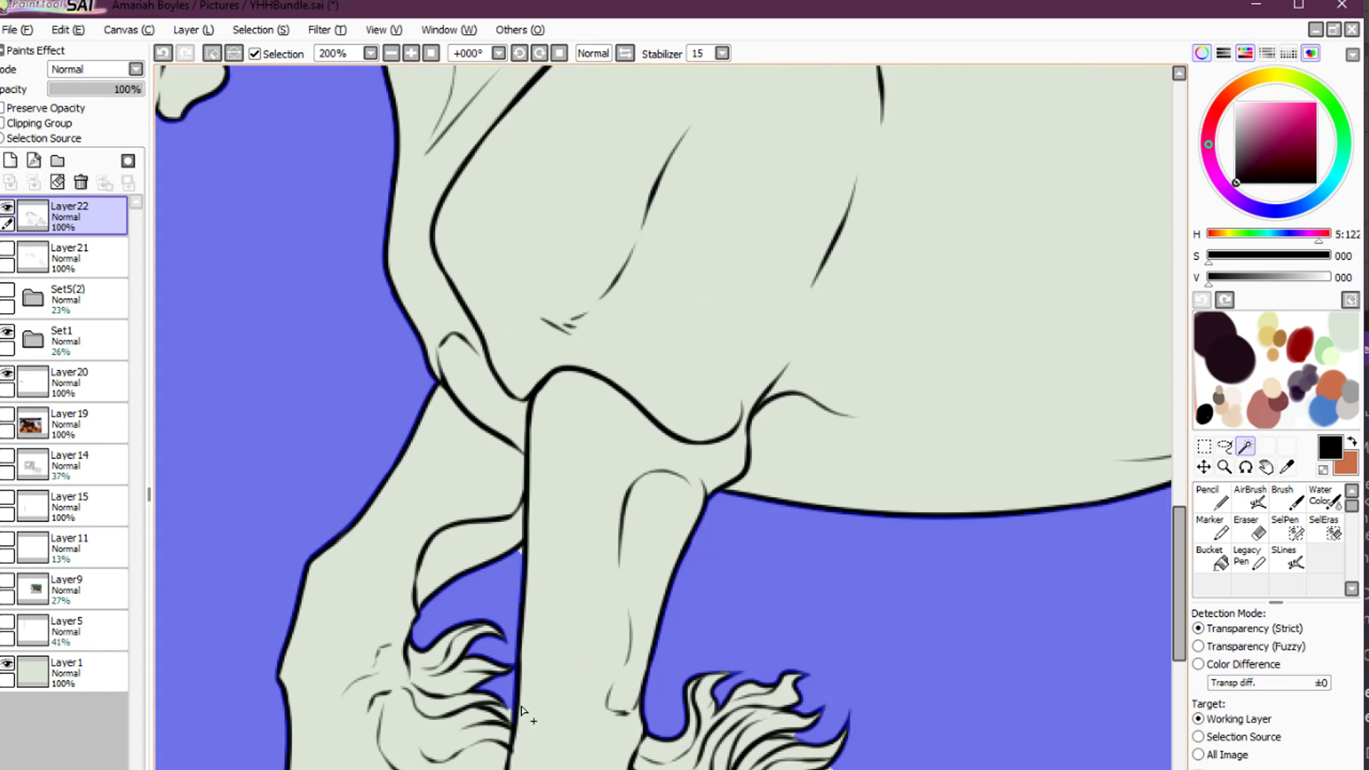
pyautogui.press('a')
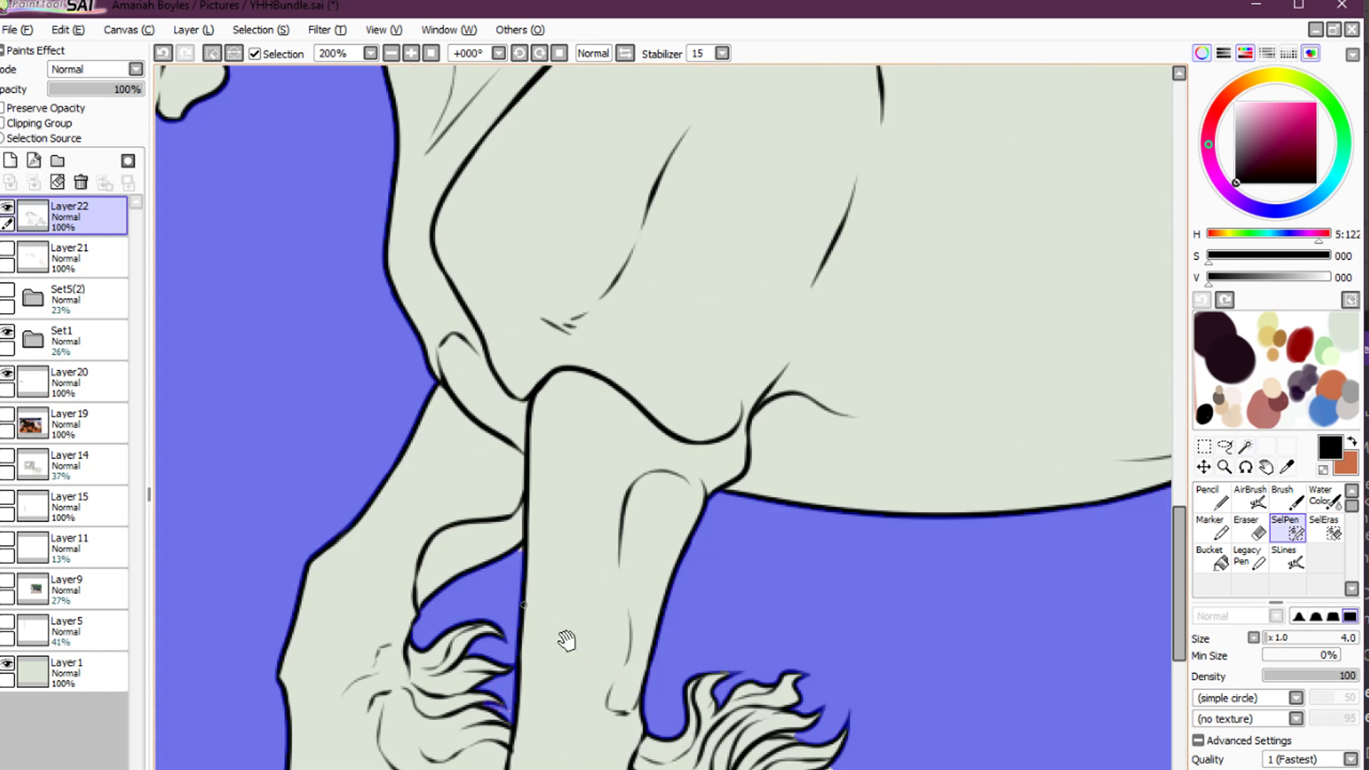
pyautogui.moveTo(566, 640); pyautogui.dragTo(730, 460)
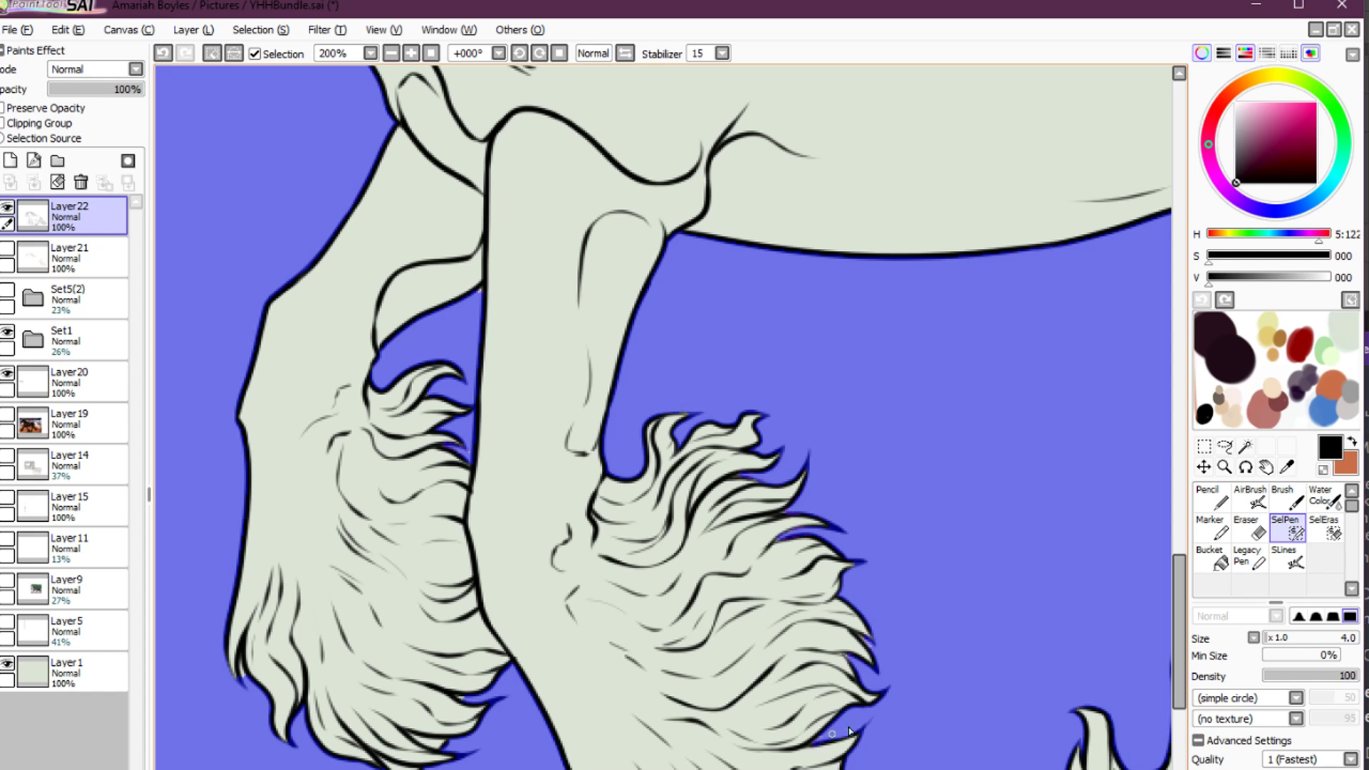
pyautogui.moveTo(945, 561); pyautogui.dragTo(877, 452)
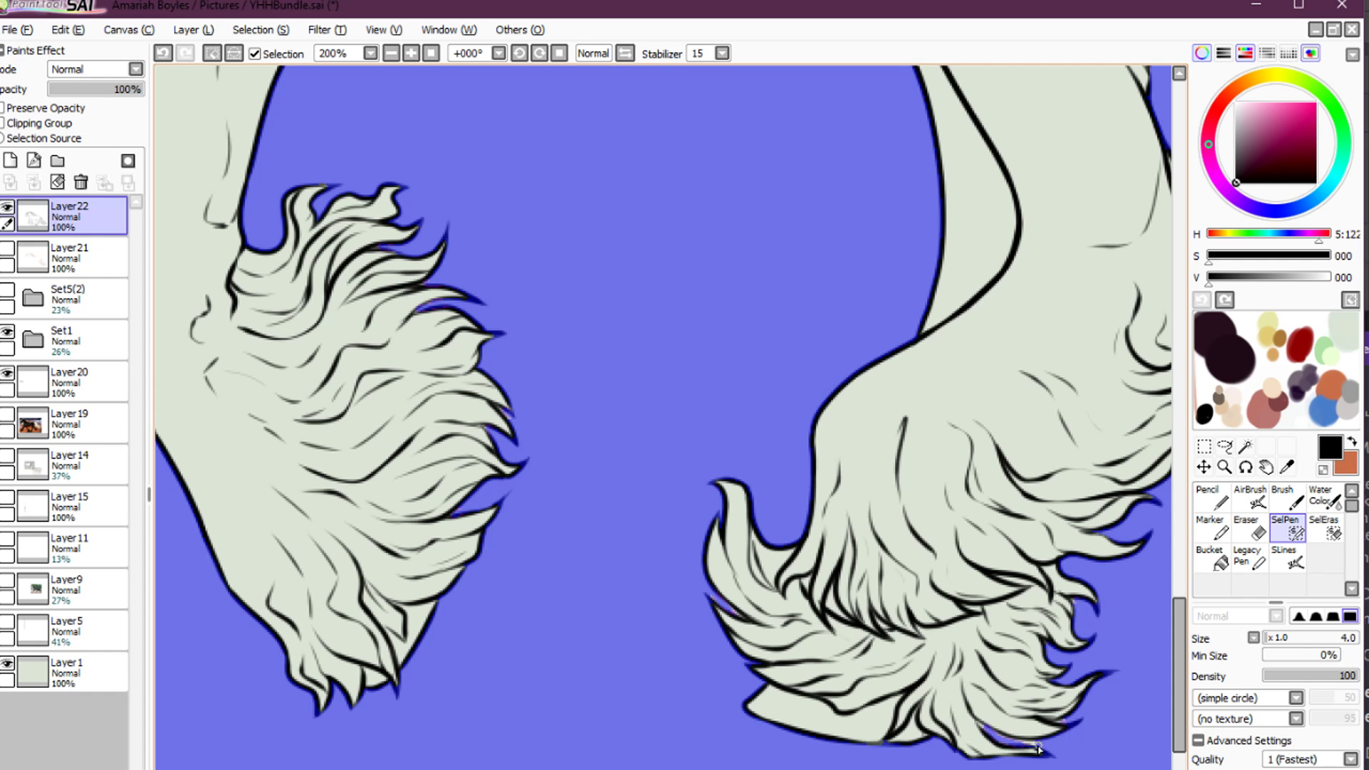
pyautogui.moveTo(1082, 753)
pyautogui.mouseDown()
pyautogui.moveTo(901, 627)
pyautogui.moveTo(886, 468)
pyautogui.moveTo(635, 325)
pyautogui.mouseUp()
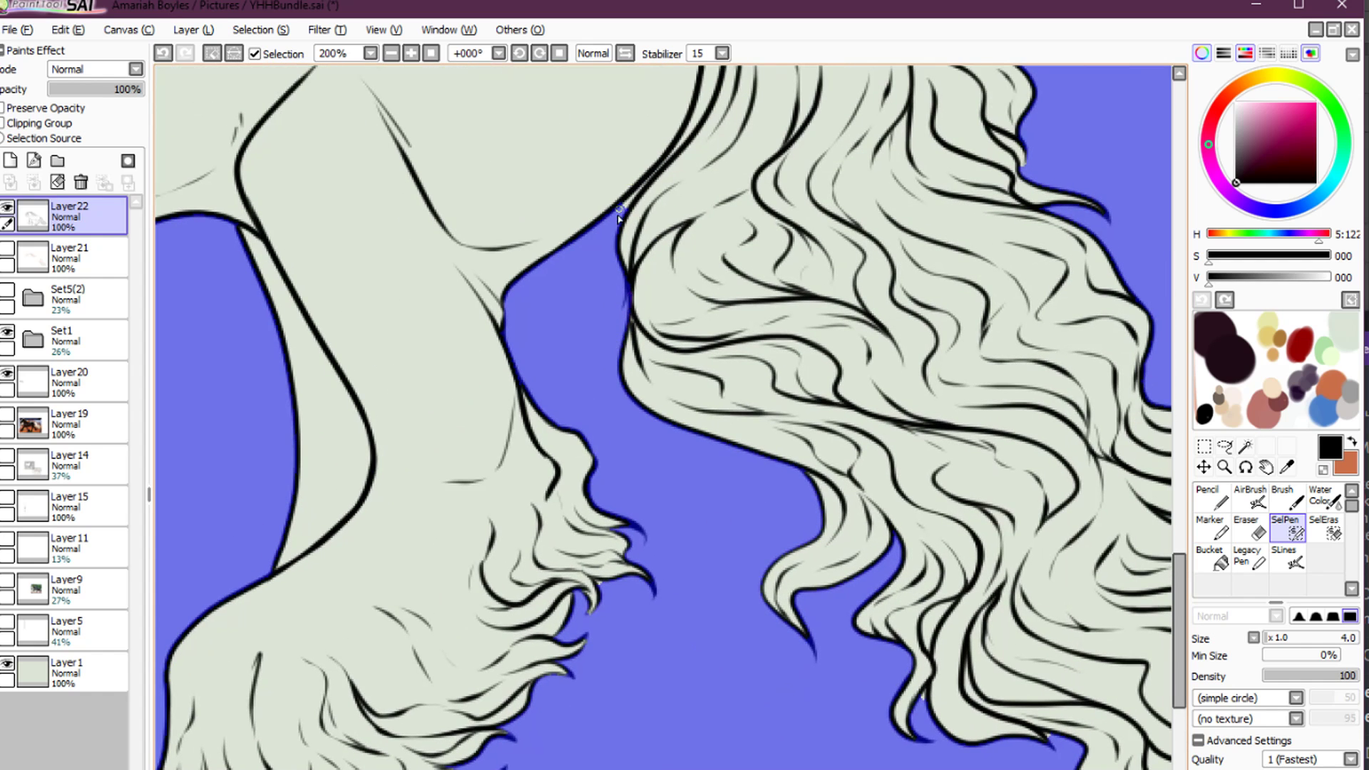
# Add the narrow gap between the rump and the tail to the selection, extending it down to the open background
pyautogui.moveTo(703, 107); pyautogui.dragTo(681, 389)
pyautogui.press('w')
pyautogui.click(692, 365)
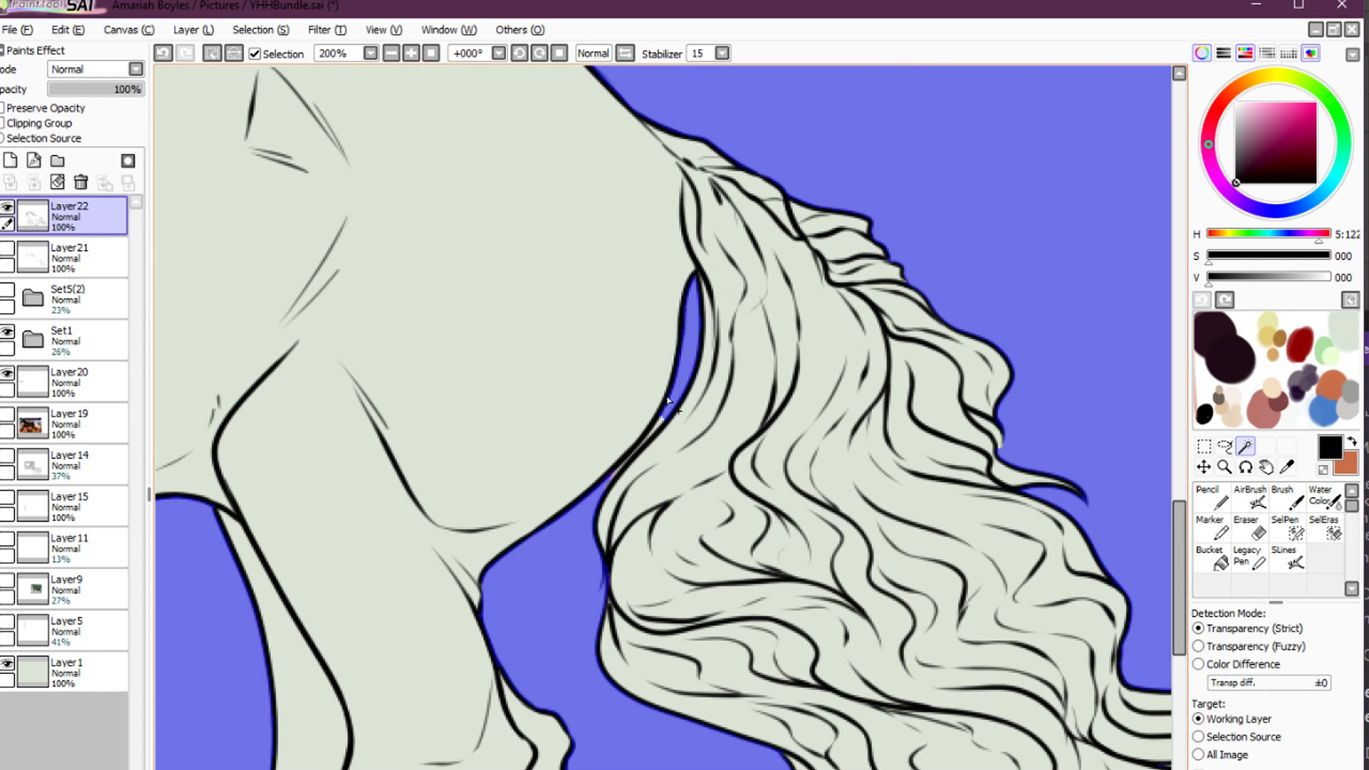
pyautogui.press('a')
pyautogui.moveTo(626, 462); pyautogui.dragTo(662, 422)
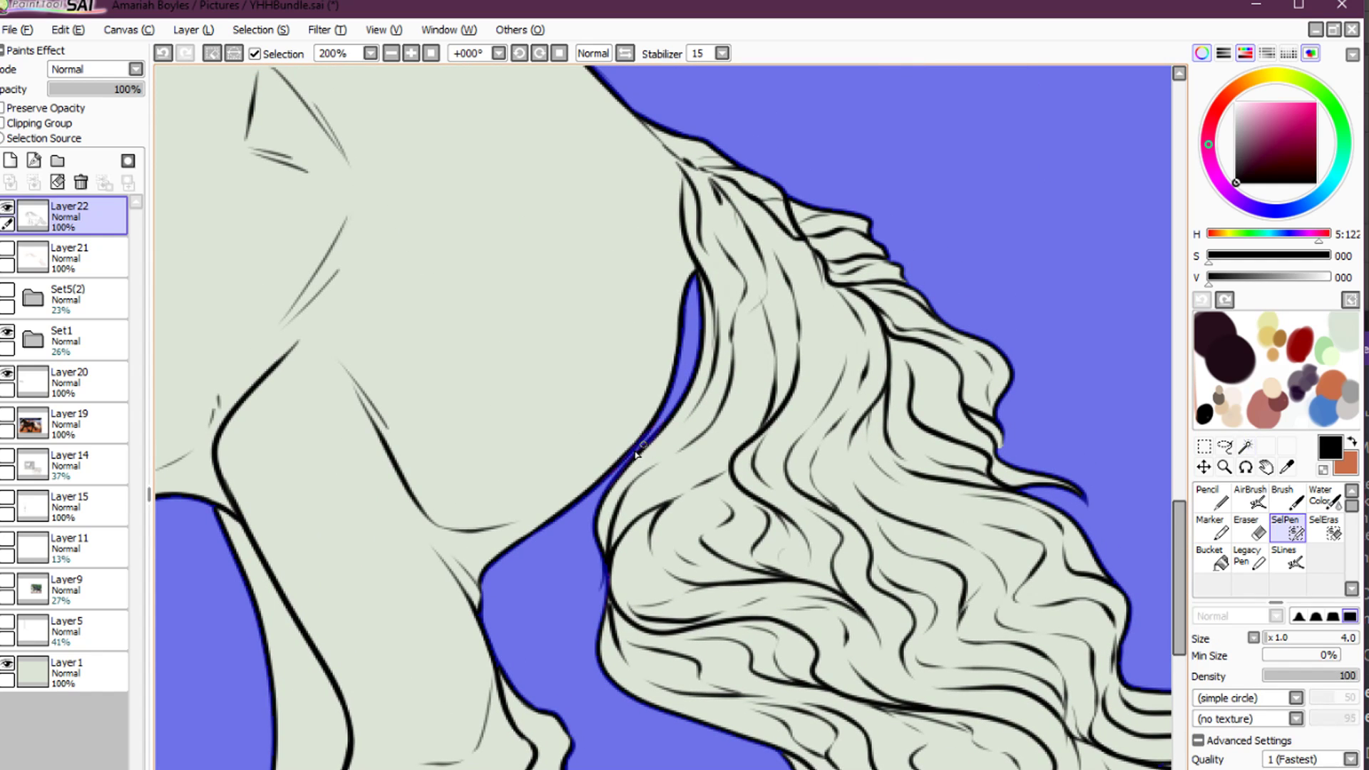
# Refine the selection along the tail's edges and add the enclosed gaps between its lower locks
pyautogui.moveTo(995, 469); pyautogui.dragTo(750, 246)
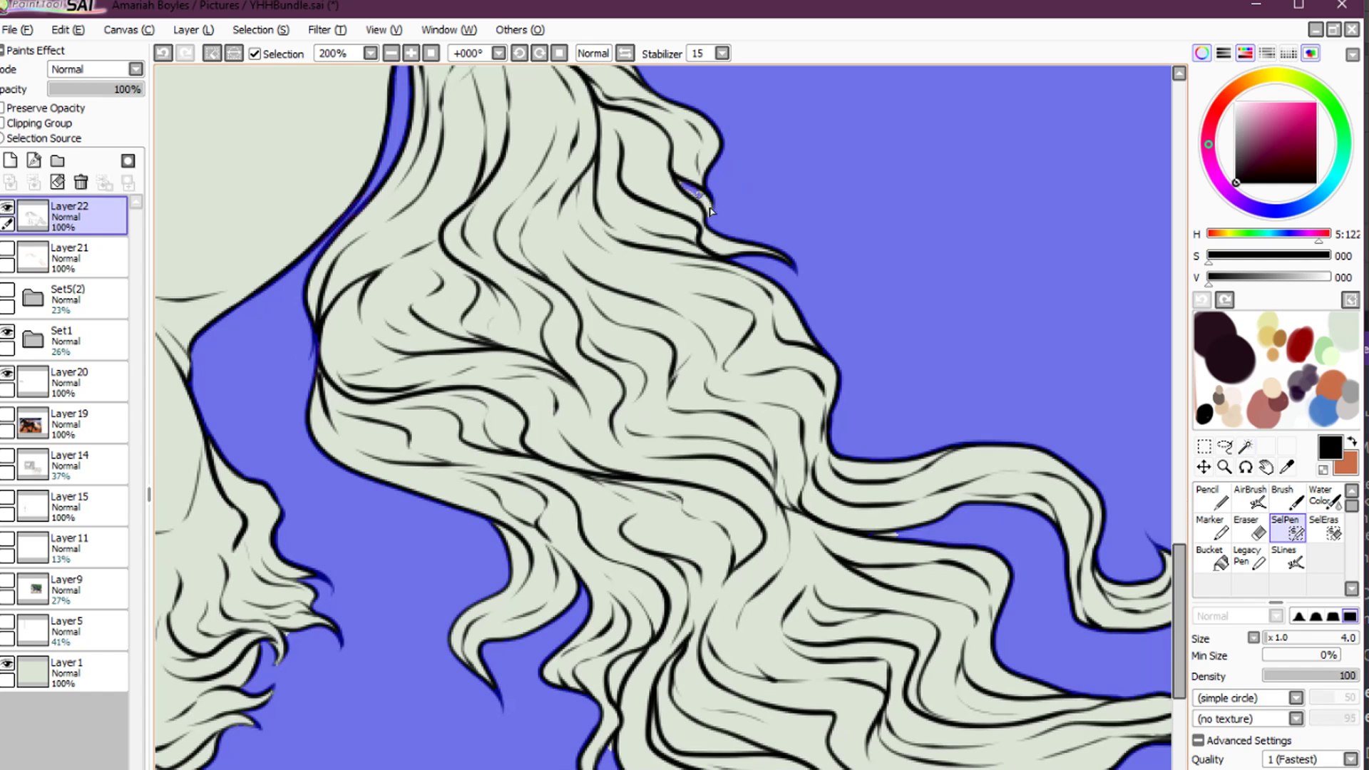
pyautogui.moveTo(928, 368); pyautogui.dragTo(733, 401)
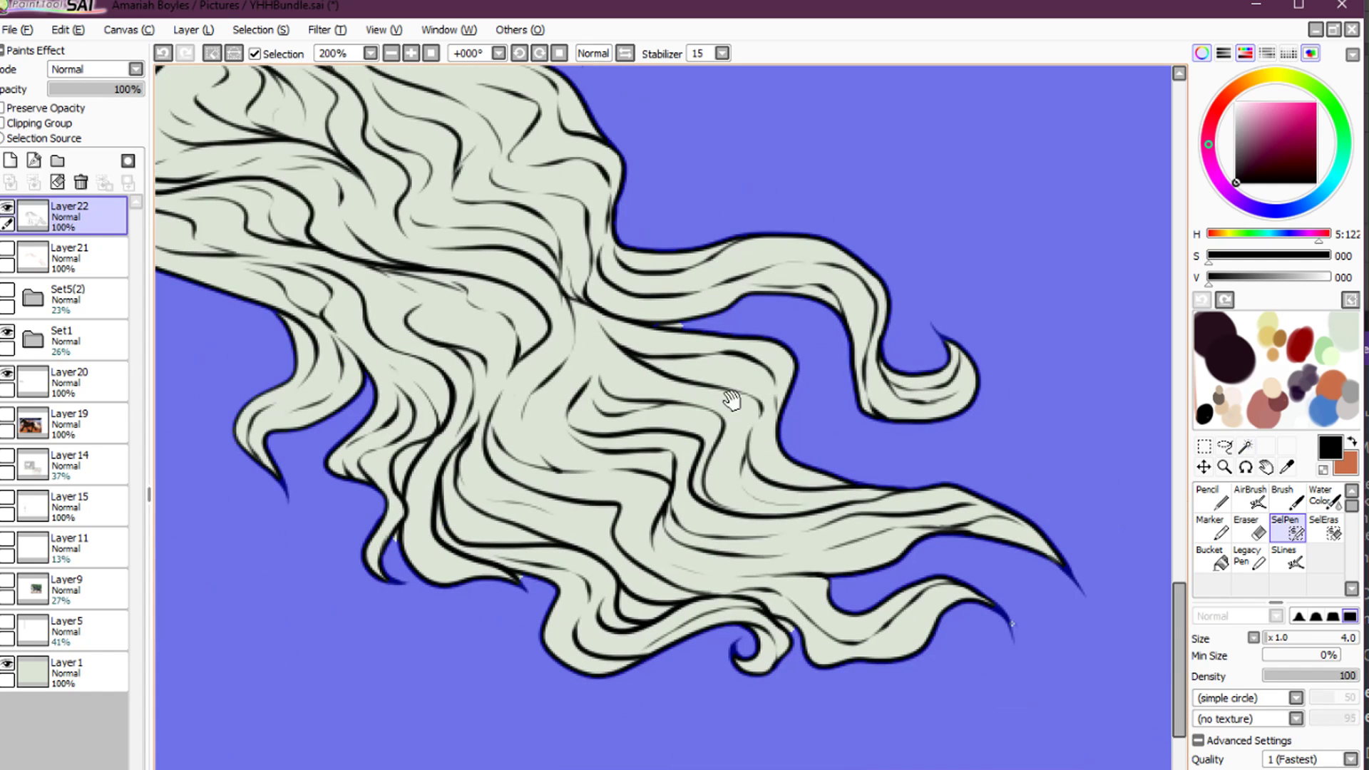
pyautogui.press('w')
pyautogui.click(632, 607)
pyautogui.click(465, 518)
pyautogui.click(404, 467)
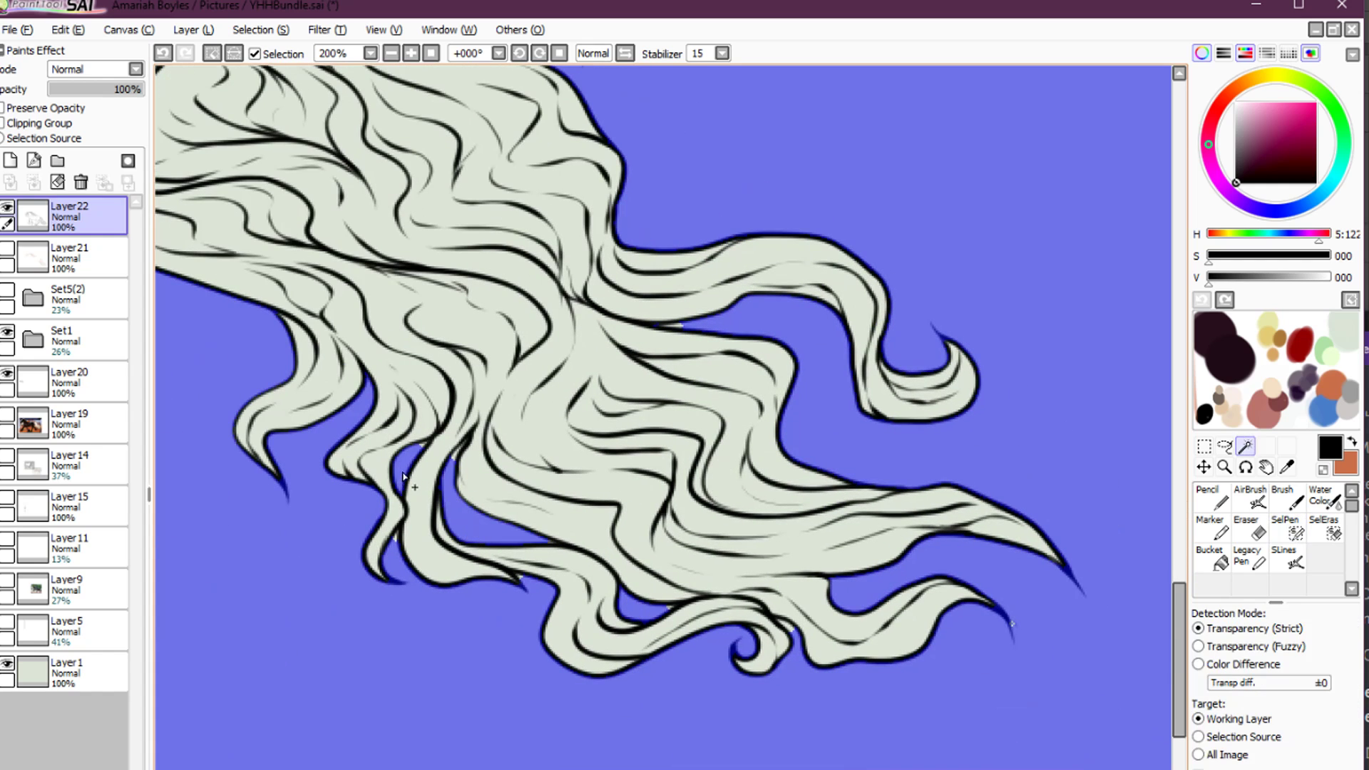
pyautogui.press('s')
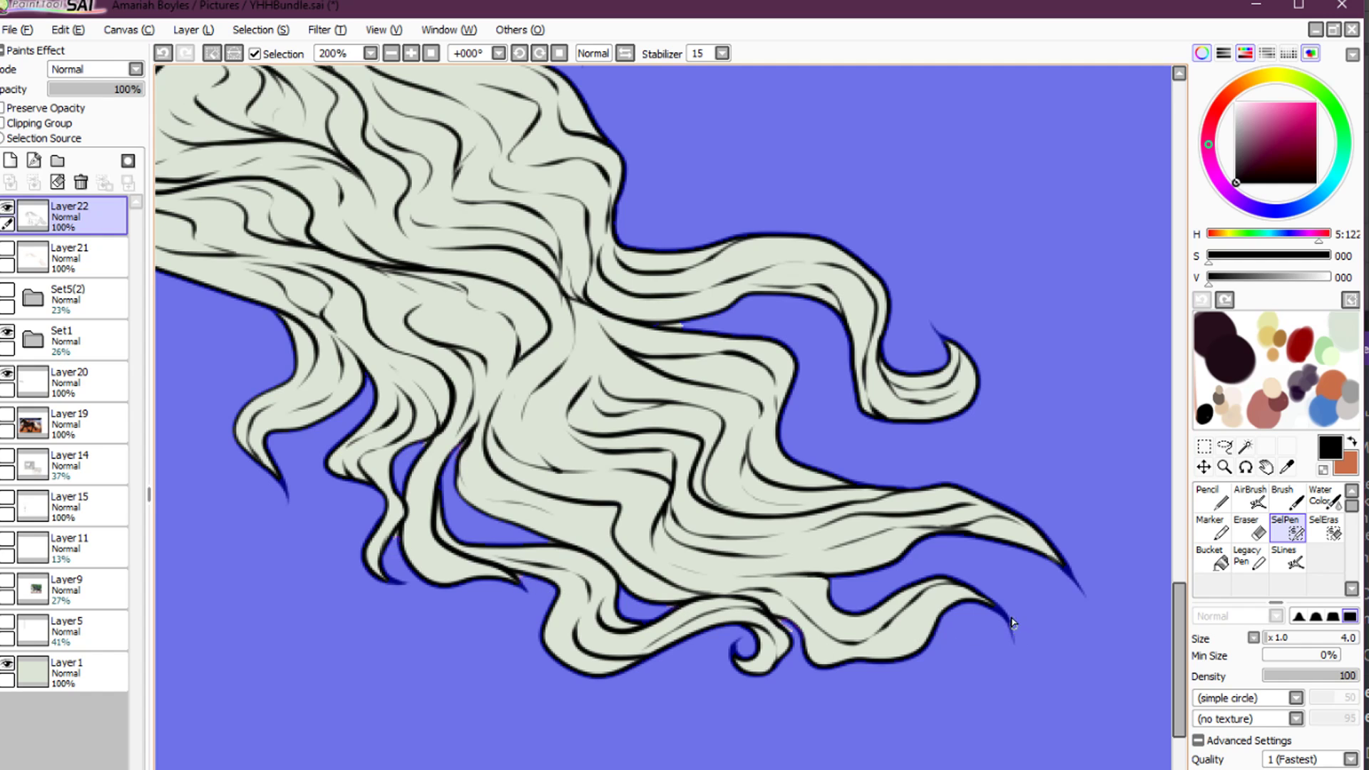
# Add the enclosed gap around the small curl in the lower mane to the selection
pyautogui.moveTo(734, 336); pyautogui.dragTo(768, 423)
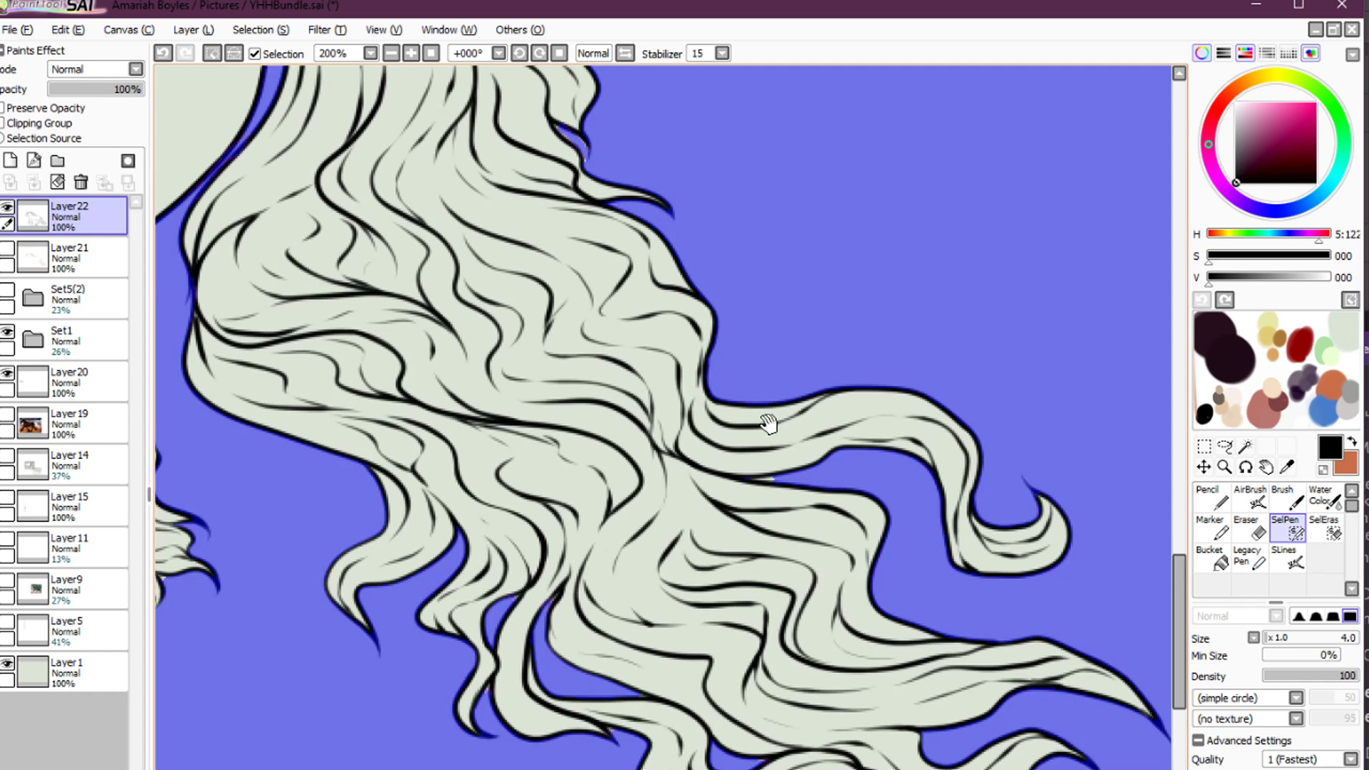
pyautogui.moveTo(650, 330); pyautogui.dragTo(794, 516)
pyautogui.moveTo(566, 316); pyautogui.dragTo(891, 672)
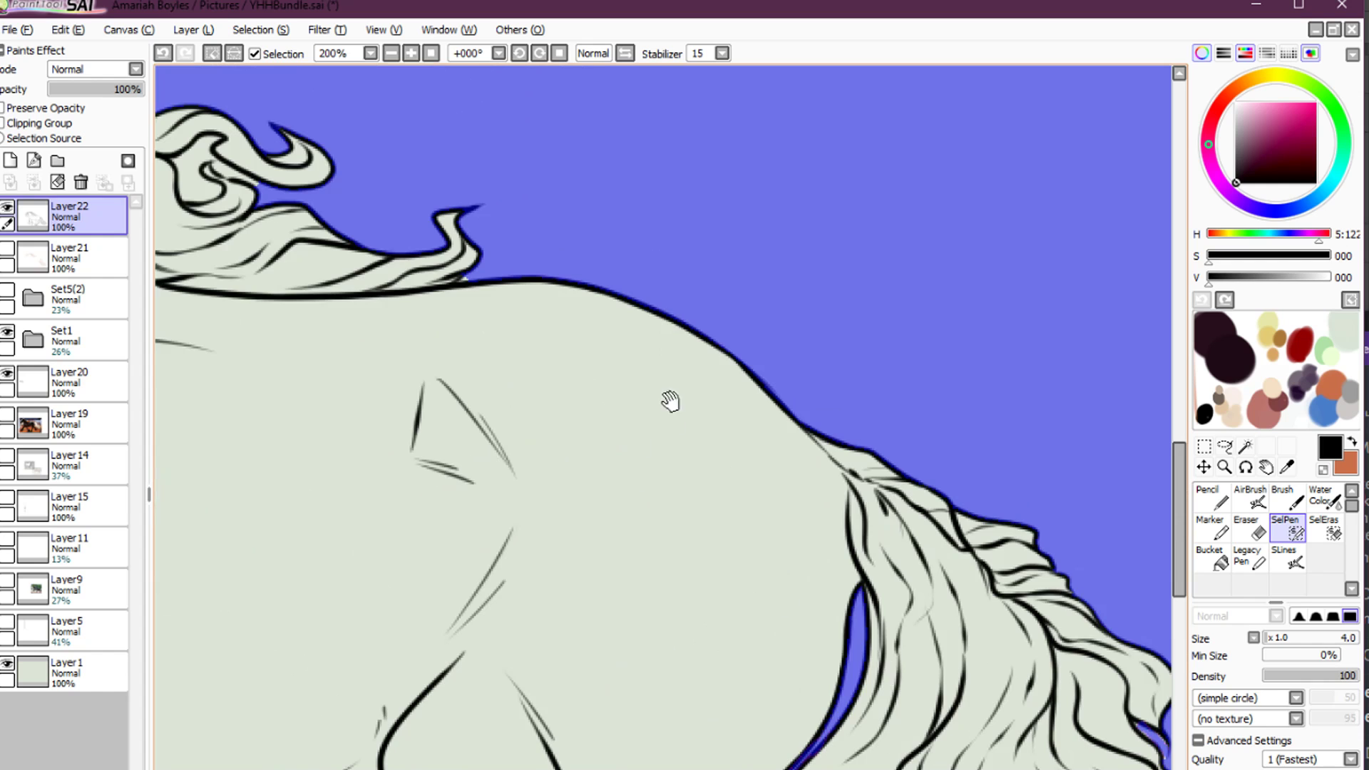
pyautogui.moveTo(669, 397); pyautogui.dragTo(789, 641)
pyautogui.moveTo(582, 470); pyautogui.dragTo(910, 538)
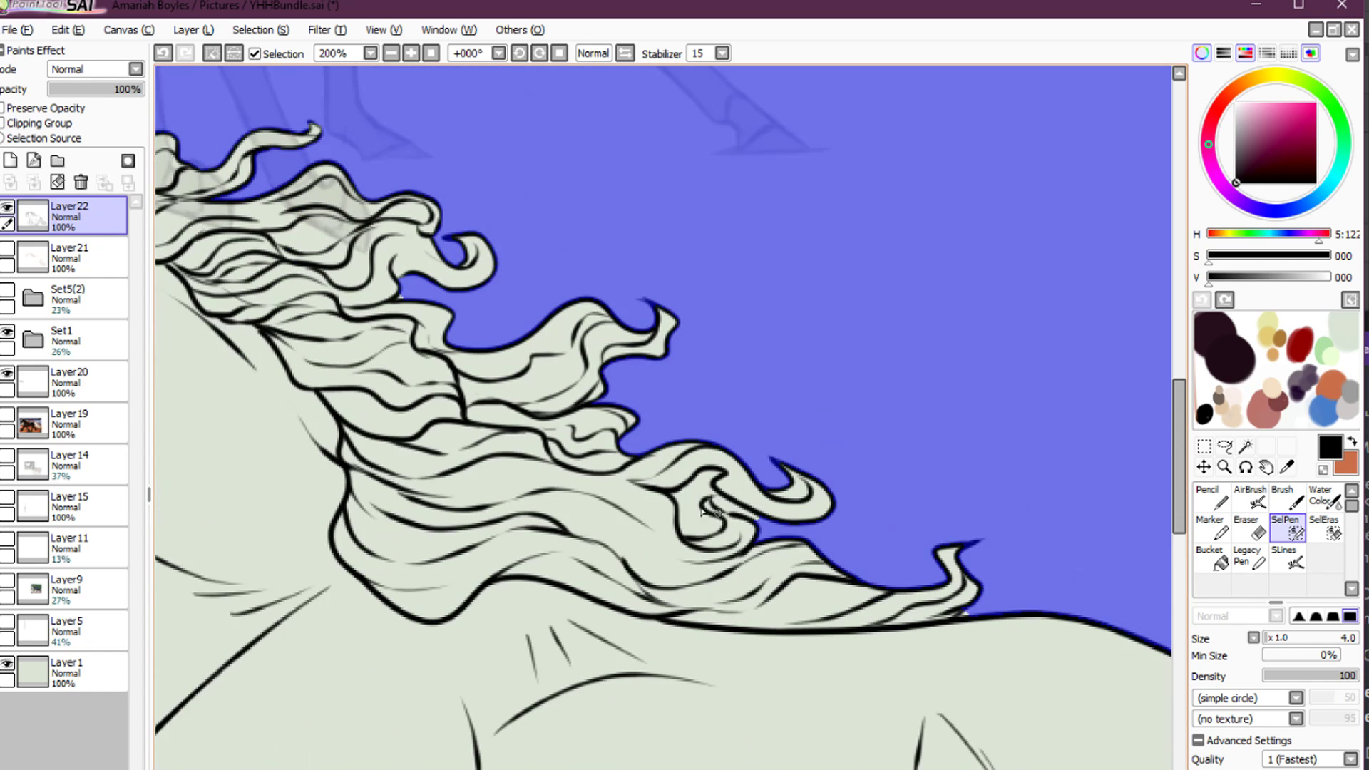
pyautogui.press('w')
pyautogui.press('s')
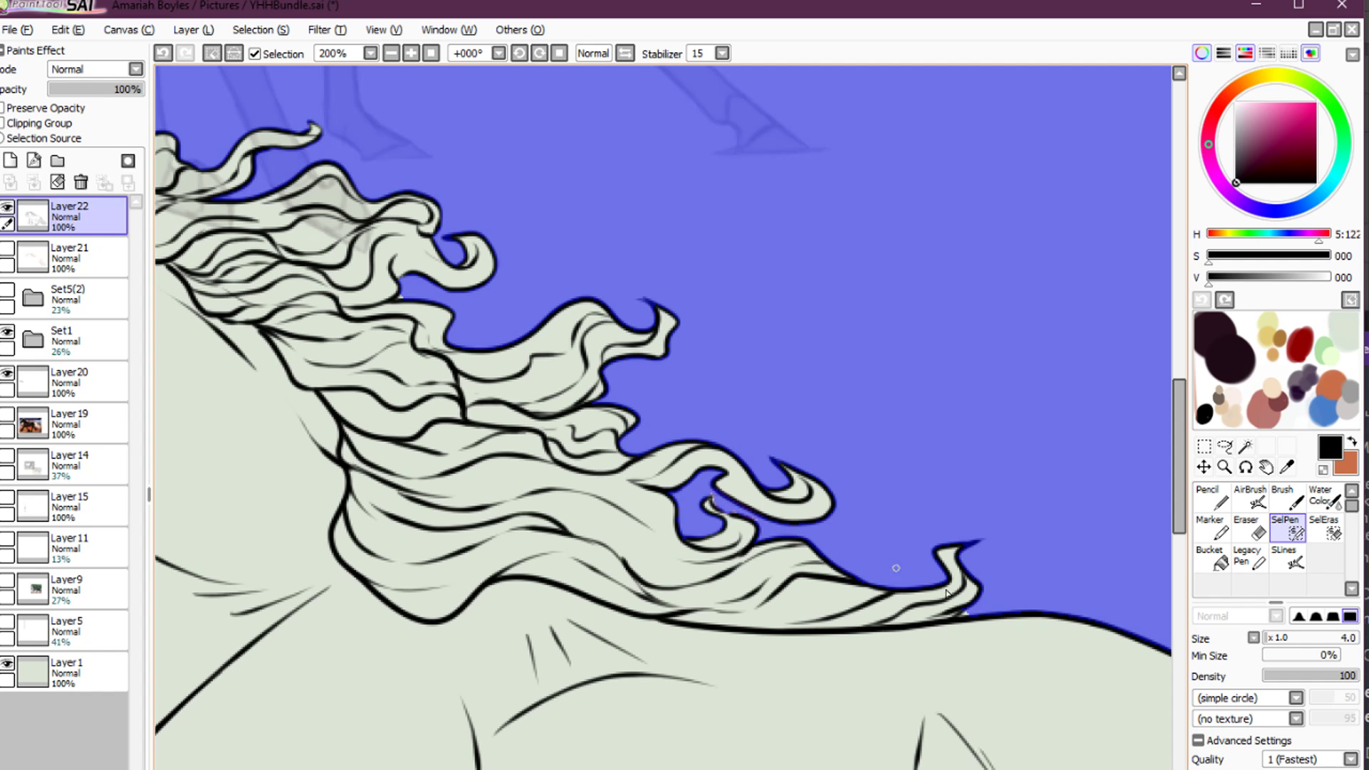
# Undo the last selection touch-up and add the enclosed gaps between the upper mane locks to the selection
pyautogui.hotkey('ctrl', 'z')
pyautogui.moveTo(502, 244); pyautogui.dragTo(873, 387)
pyautogui.press('w')
pyautogui.click(690, 380)
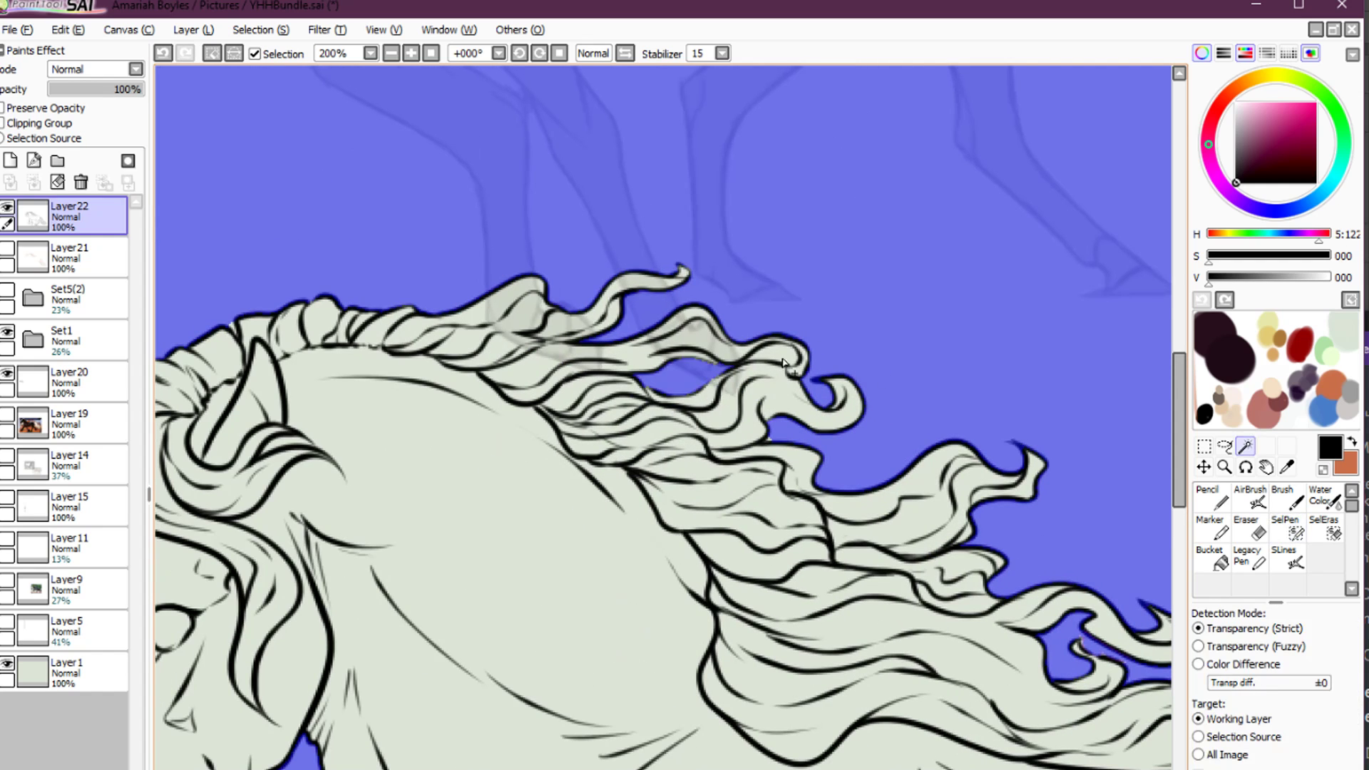
pyautogui.click(787, 354)
pyautogui.press('s')
# Undo the SelPen mark on the forelock and add the small gap above its curl with the Magic Wand
pyautogui.moveTo(539, 396); pyautogui.dragTo(925, 263)
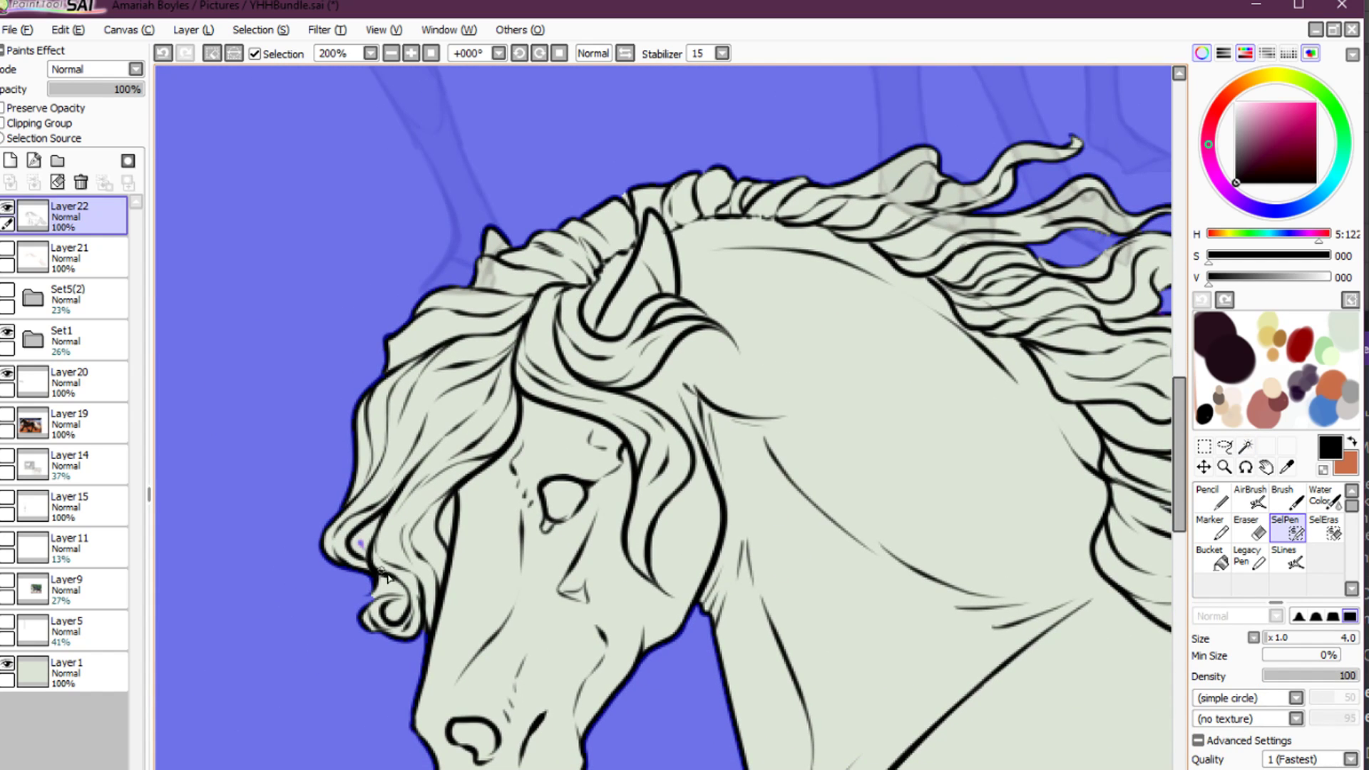
pyautogui.hotkey('ctrl', 'z')
pyautogui.press('w')
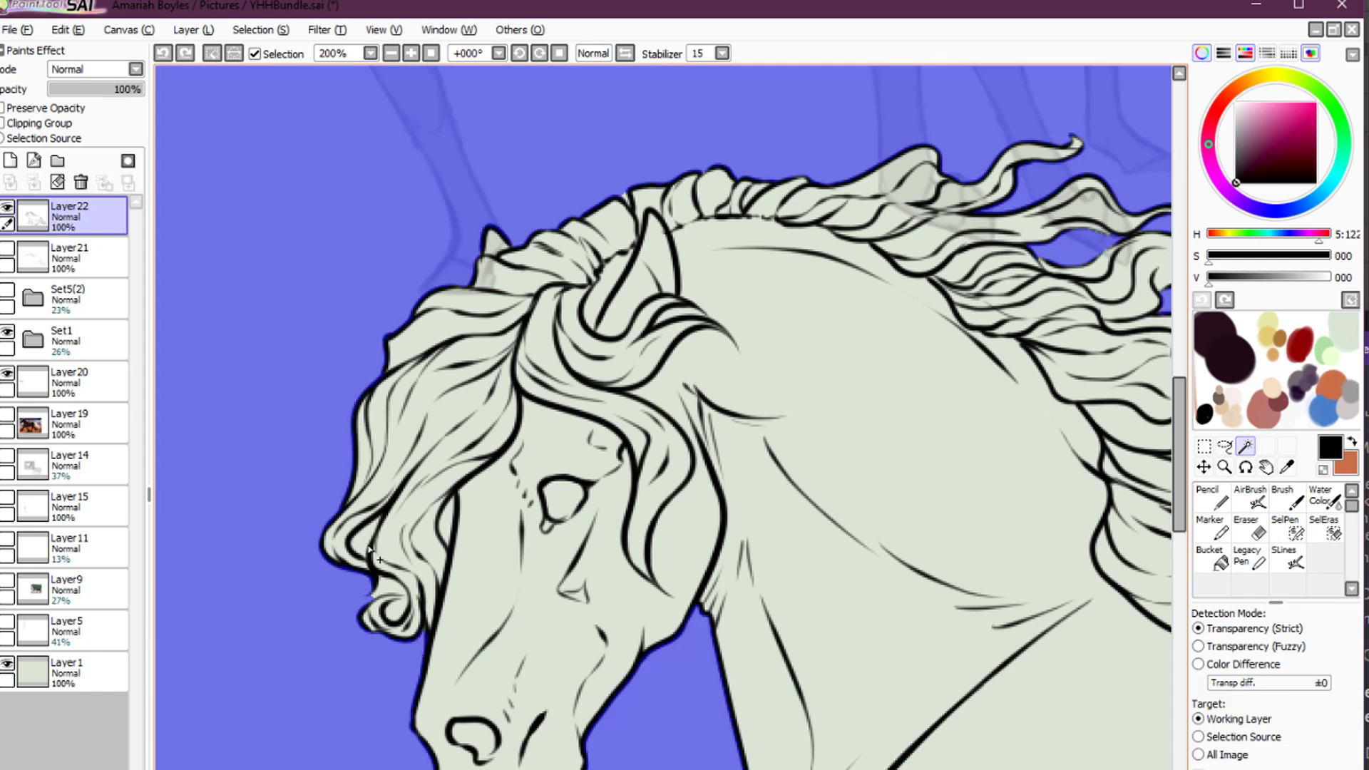
pyautogui.click(364, 548)
pyautogui.press('a')
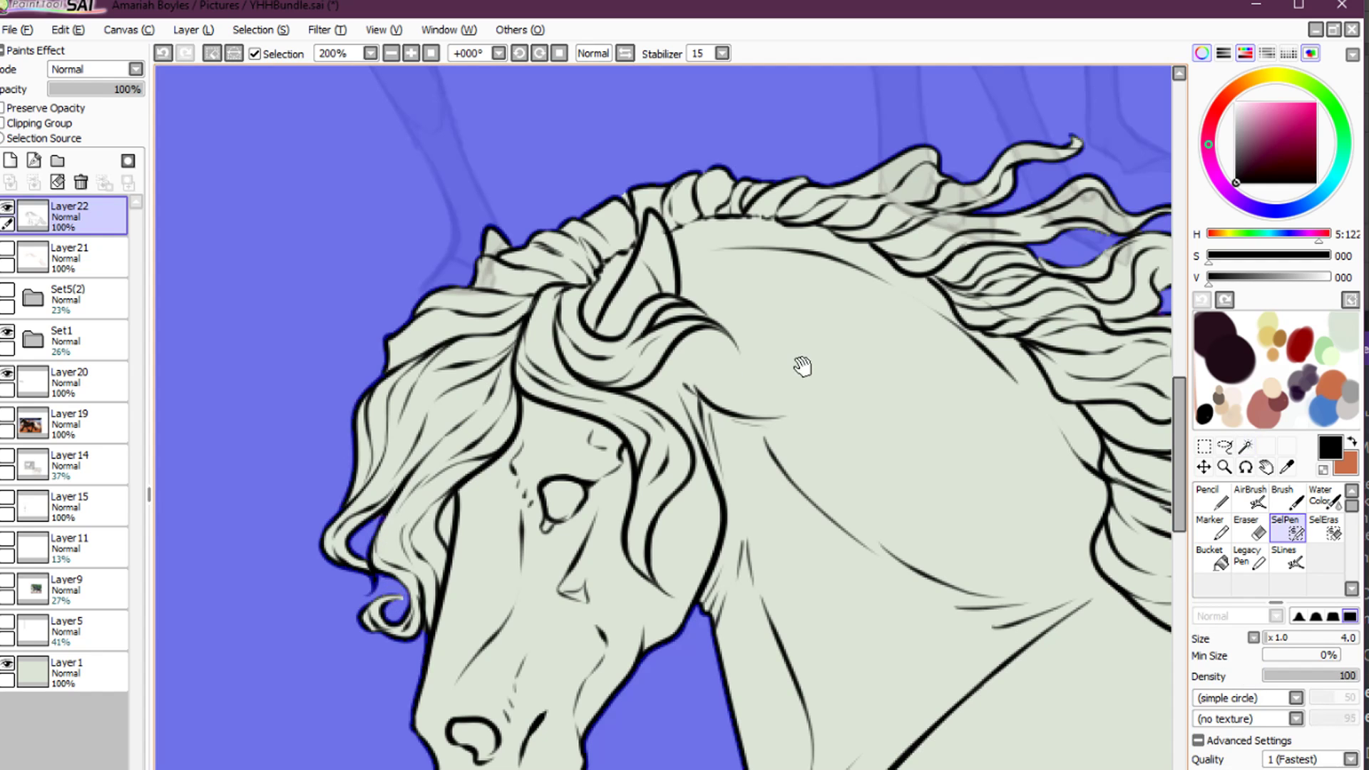
pyautogui.moveTo(802, 365); pyautogui.dragTo(740, 359)
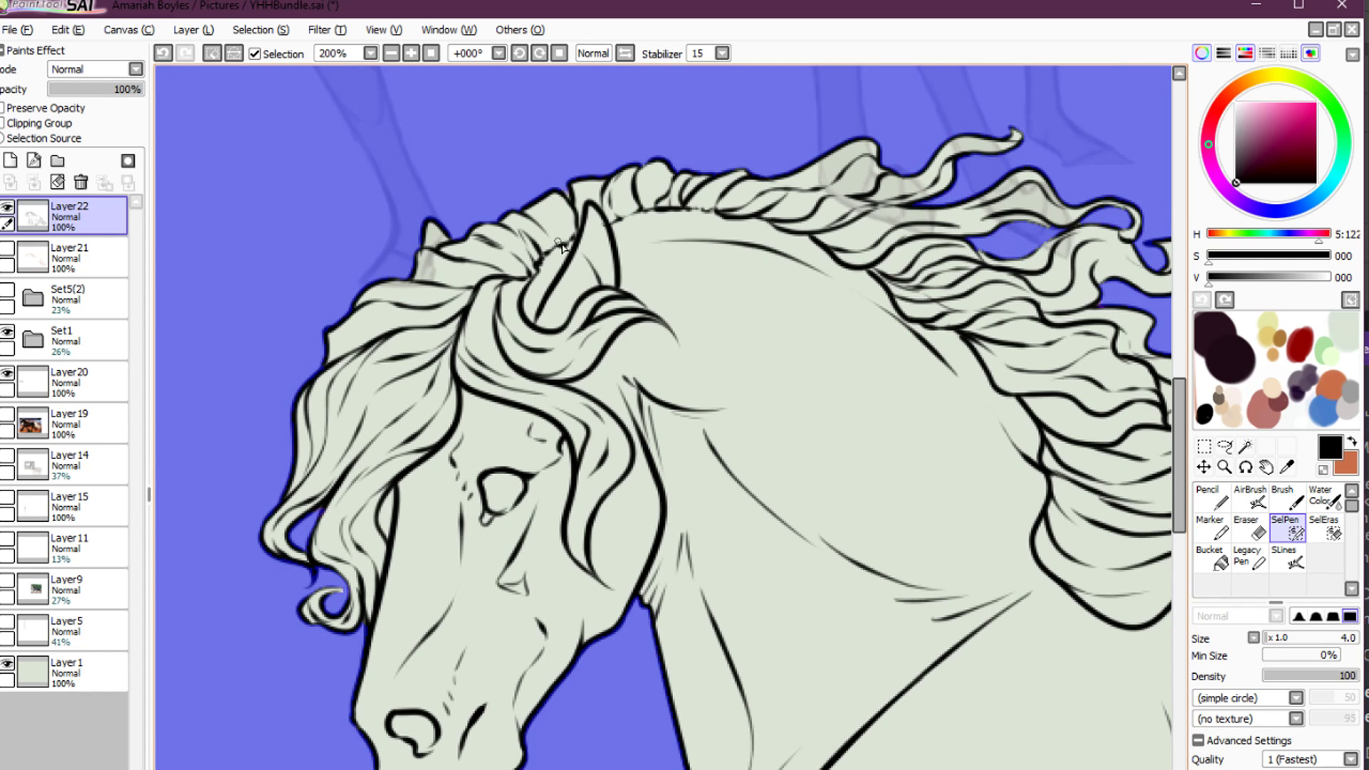
# Invert the selection so that it covers the whole horse instead of the background
pyautogui.scroll(-4, 556, 278)
pyautogui.click(261, 29)
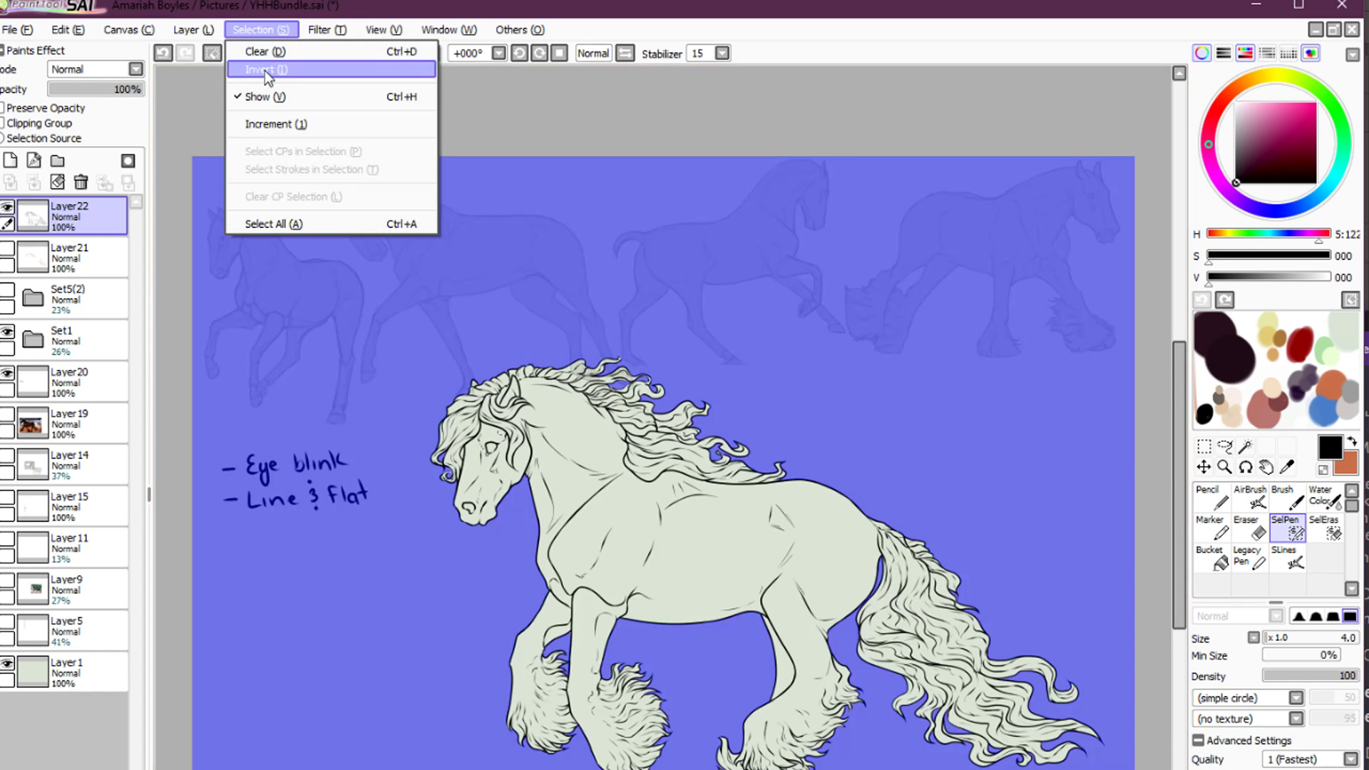
pyautogui.click(269, 71)
# Create a new layer set containing the line art Layer22 with a new empty layer directly beneath it
pyautogui.click(63, 166)
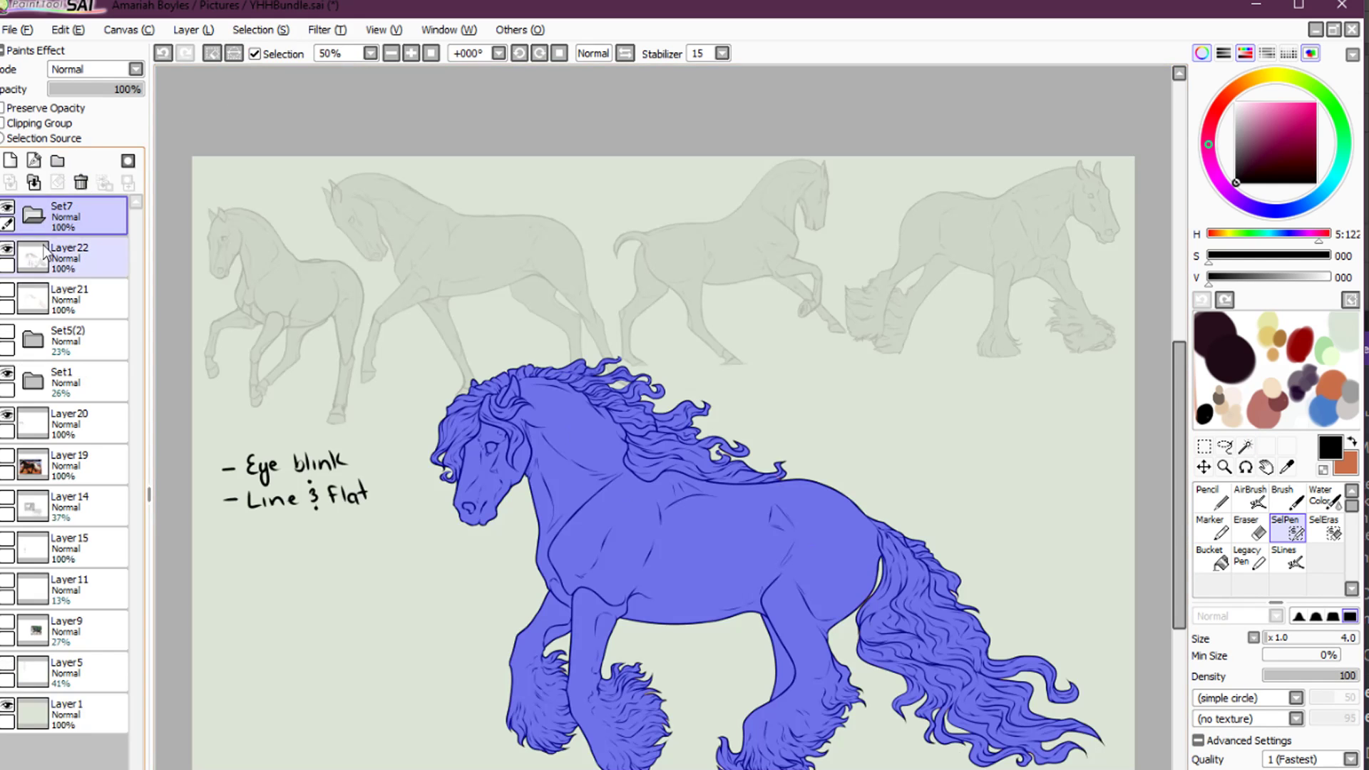
pyautogui.click(10, 162)
pyautogui.moveTo(57, 294); pyautogui.dragTo(62, 223)
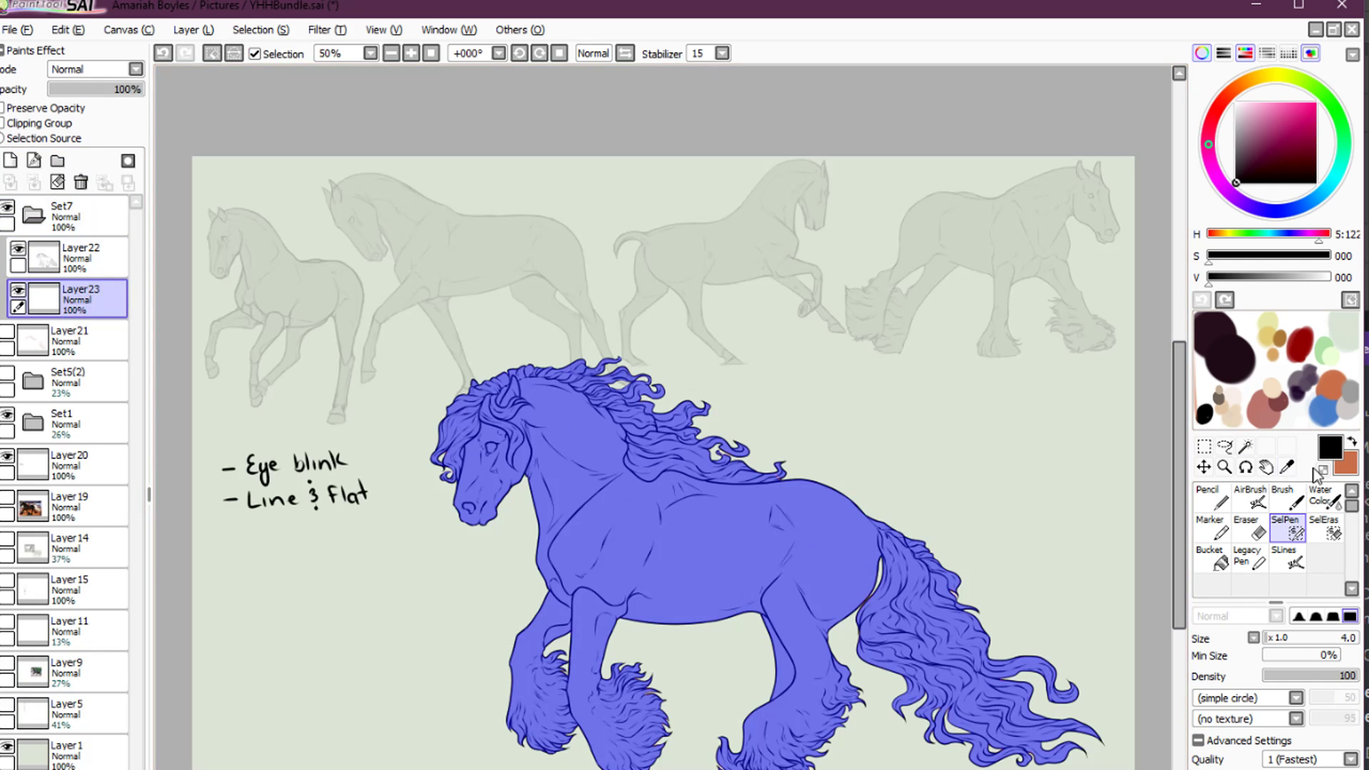
# Fill the horse selection on Layer23 with flat grey using the Bucket and clear the selection
pyautogui.click(1213, 561)
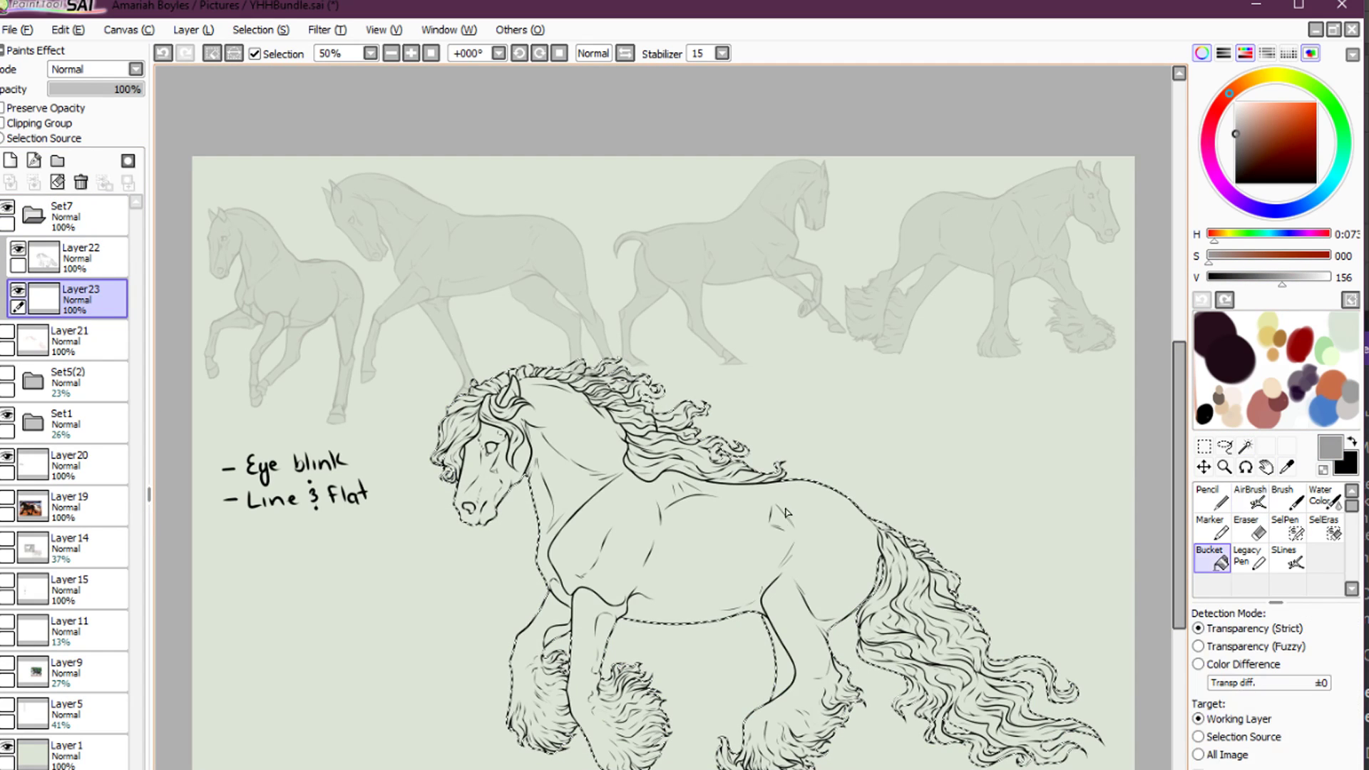
pyautogui.click(787, 511)
pyautogui.hotkey('ctrl', 'd')
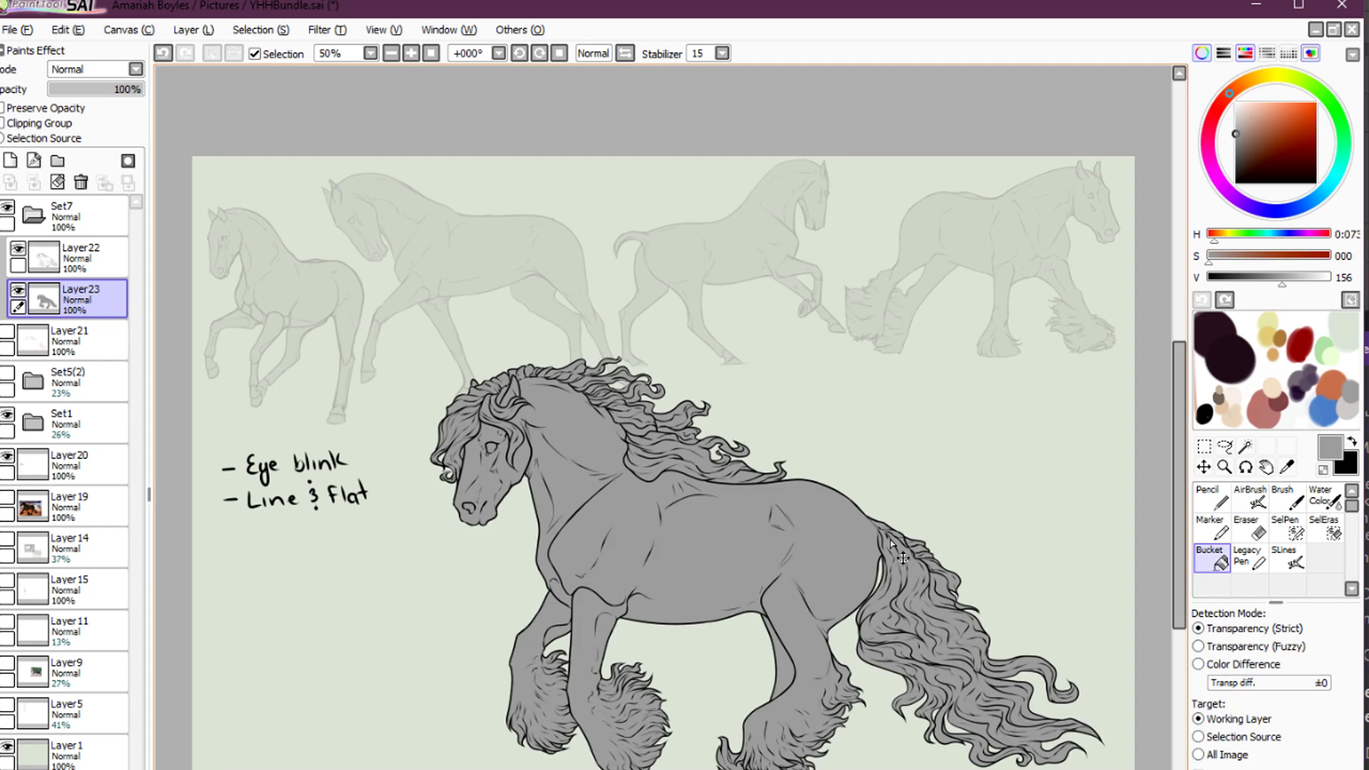
pyautogui.hotkey('alt', 'Tab')
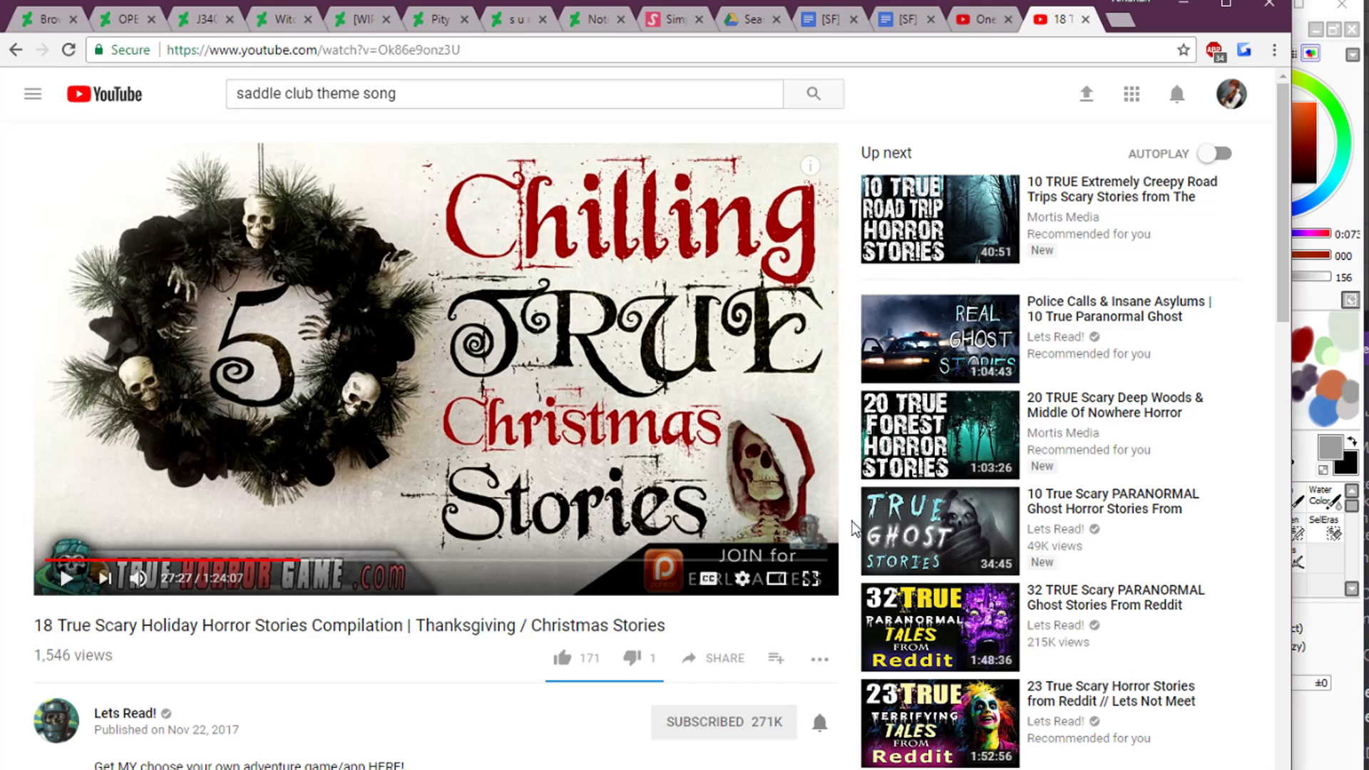
pyautogui.click(1358, 212)
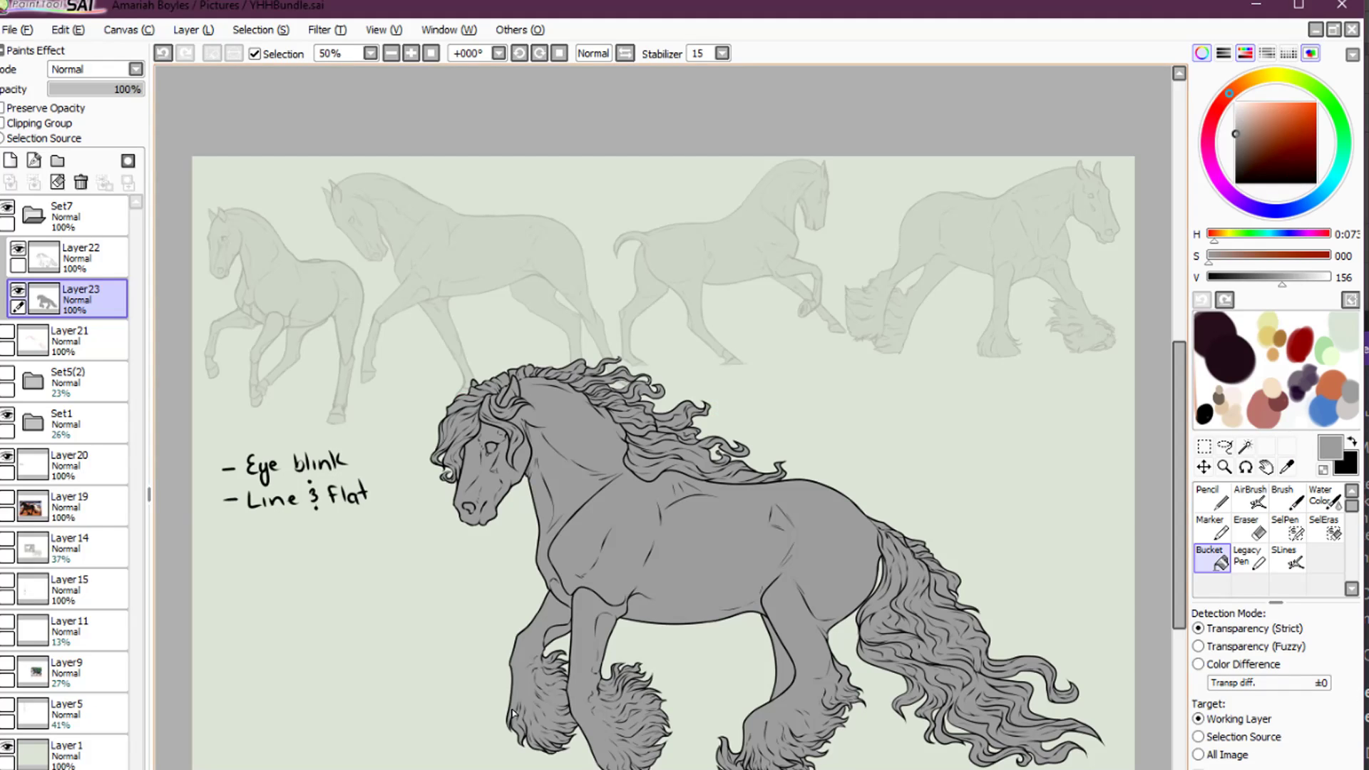
# Show the reference picture on Layer19 behind the grey horse
pyautogui.click(8, 497)
pyautogui.click(23, 502)
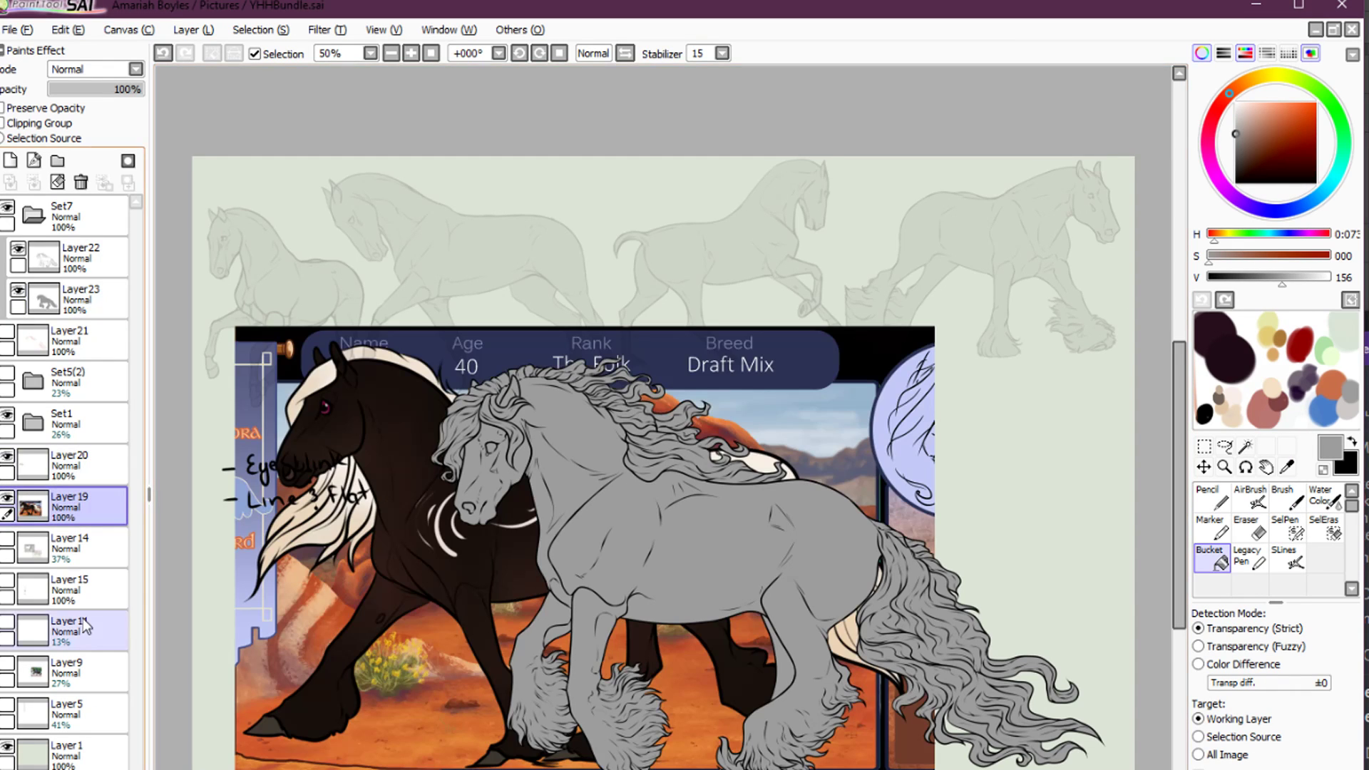
pyautogui.click(7, 499)
pyautogui.click(7, 499)
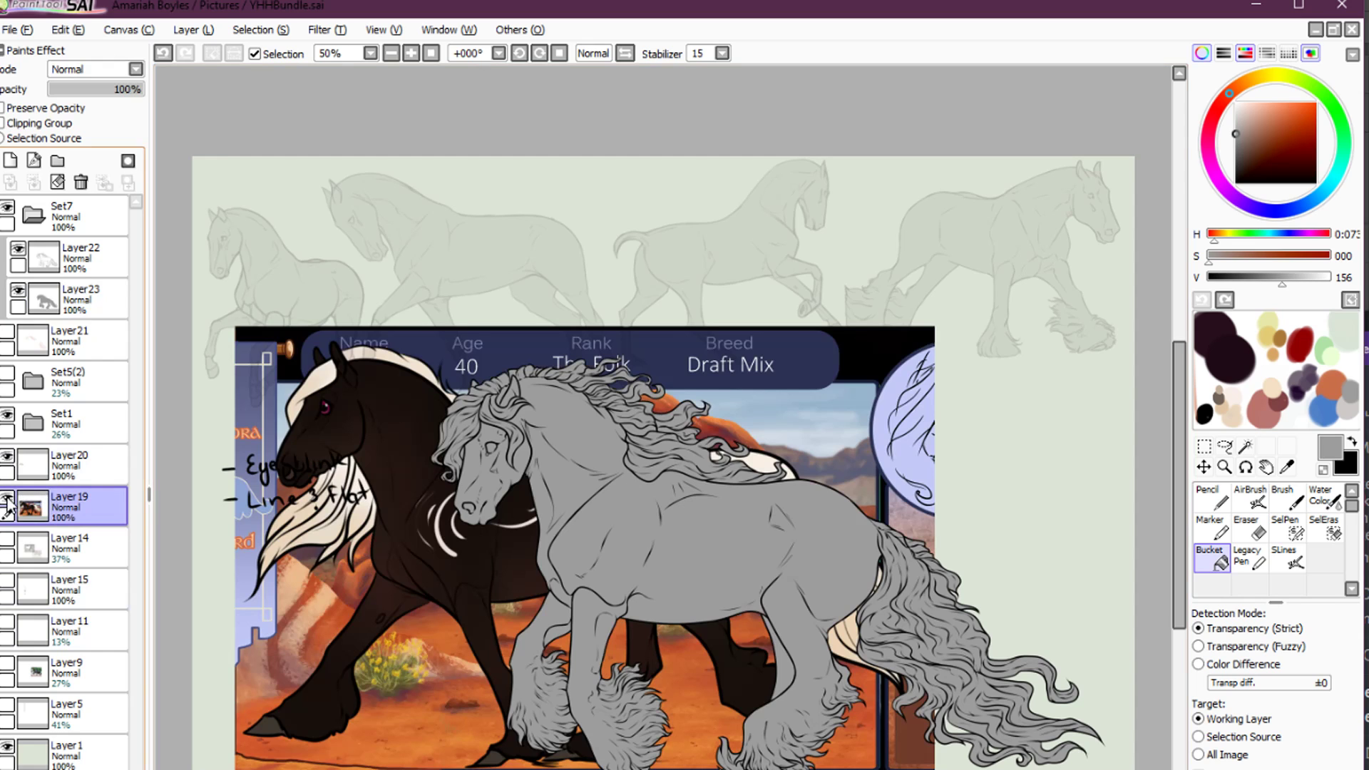
# Add a layer above line art Layer22 and draw a slightly lowered upper eyelid across the horse's eye in black
pyautogui.click(72, 258)
pyautogui.click(10, 160)
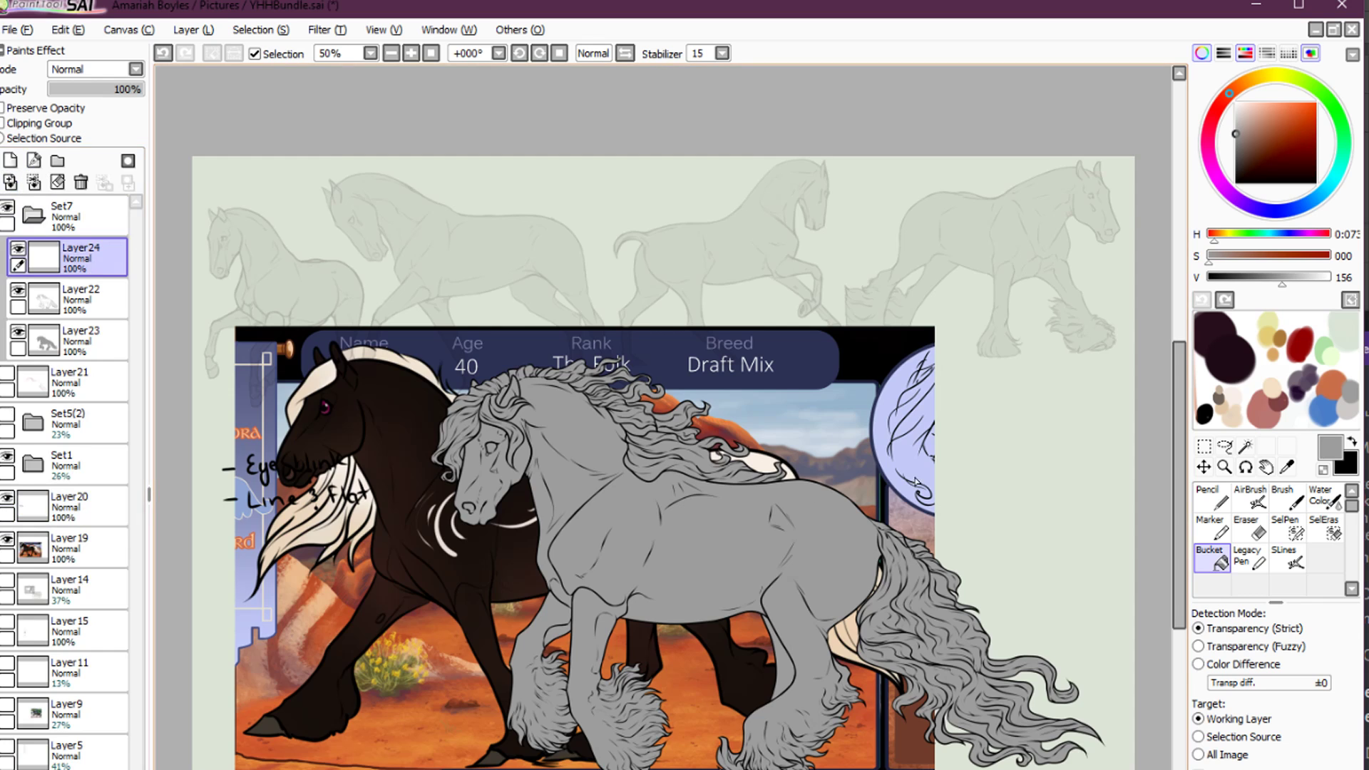
pyautogui.press('h')
pyautogui.hotkey('ctrl', 'space')
pyautogui.click(831, 449)
pyautogui.click(833, 452)
pyautogui.click(834, 453)
pyautogui.press('n')
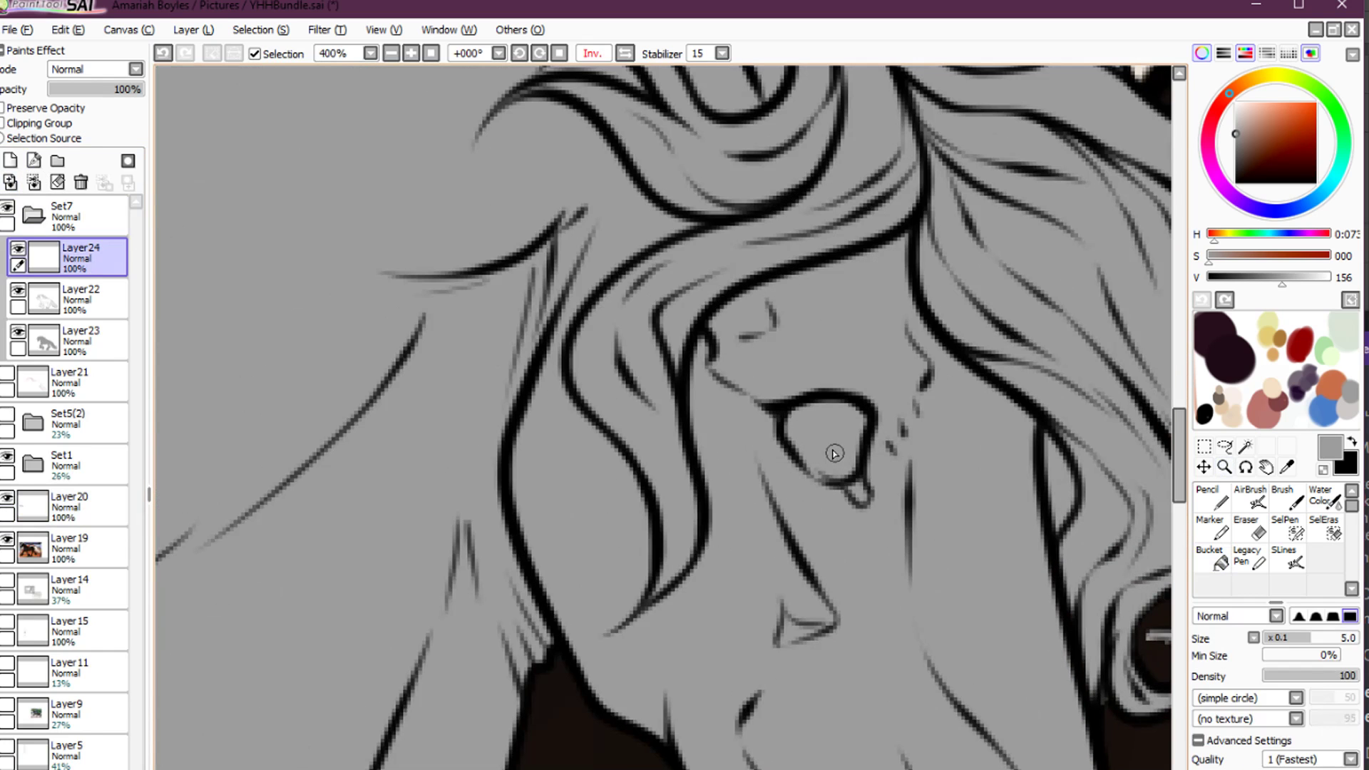
pyautogui.press('x')
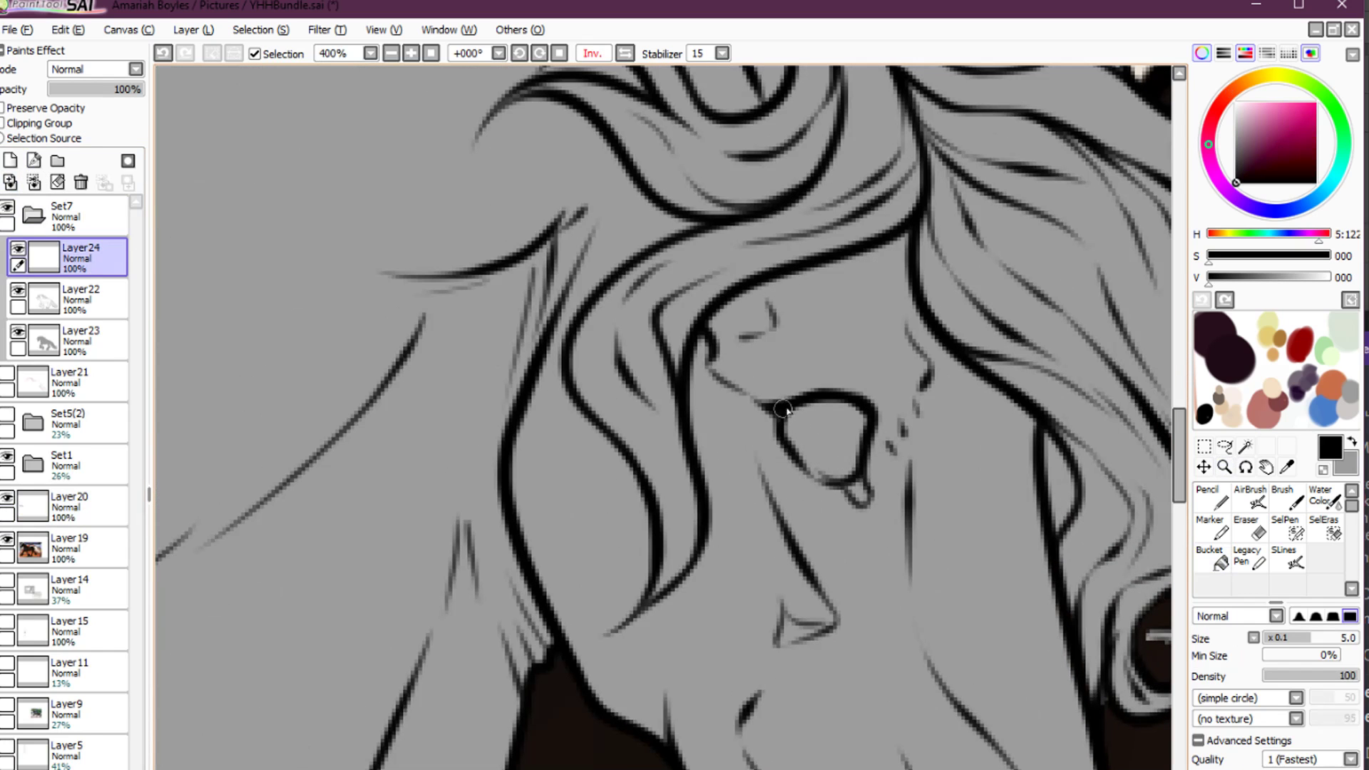
pyautogui.moveTo(793, 406)
pyautogui.mouseDown()
pyautogui.moveTo(847, 426)
pyautogui.moveTo(817, 414)
pyautogui.moveTo(848, 441)
pyautogui.moveTo(818, 404)
pyautogui.moveTo(865, 464)
pyautogui.mouseUp()
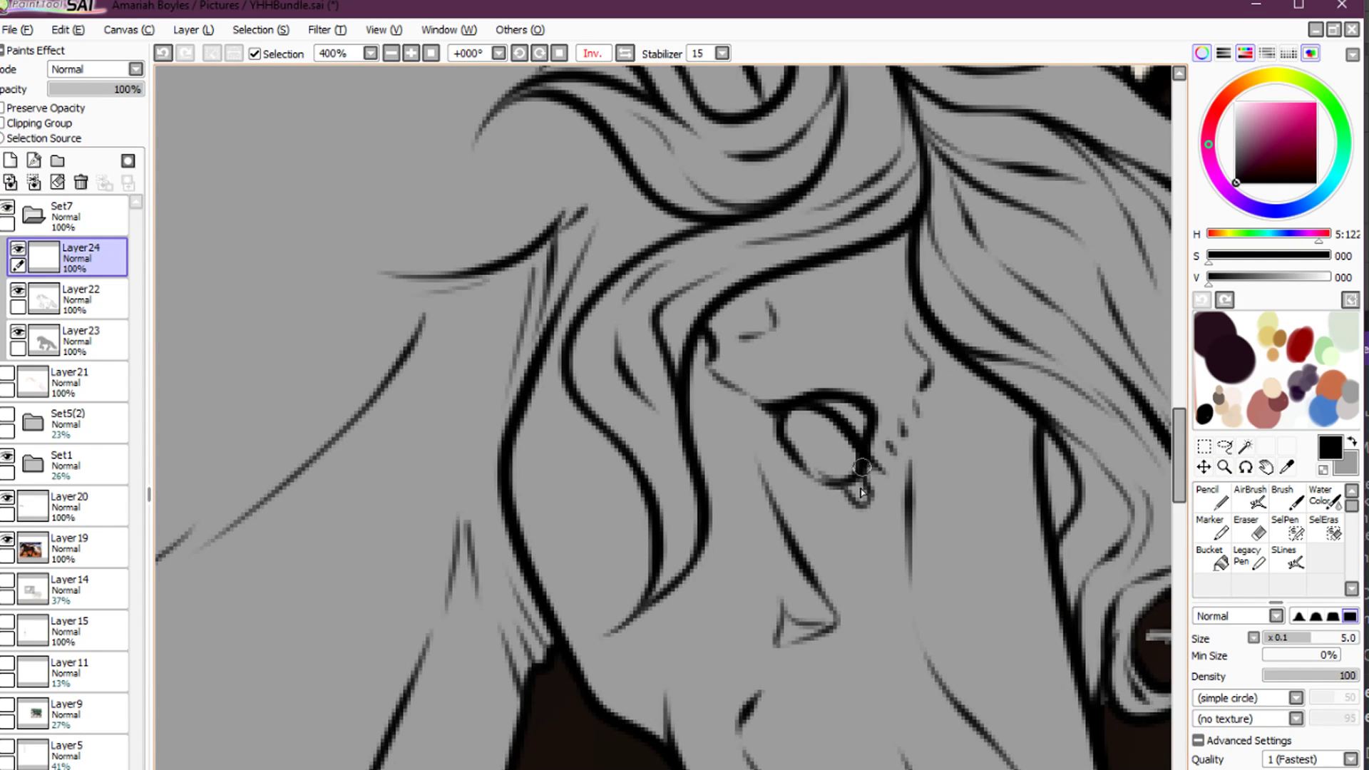
# Add another layer, draw a half-lowered eyelid further down the eye, and preview both lids with the line art hidden
pyautogui.click(10, 161)
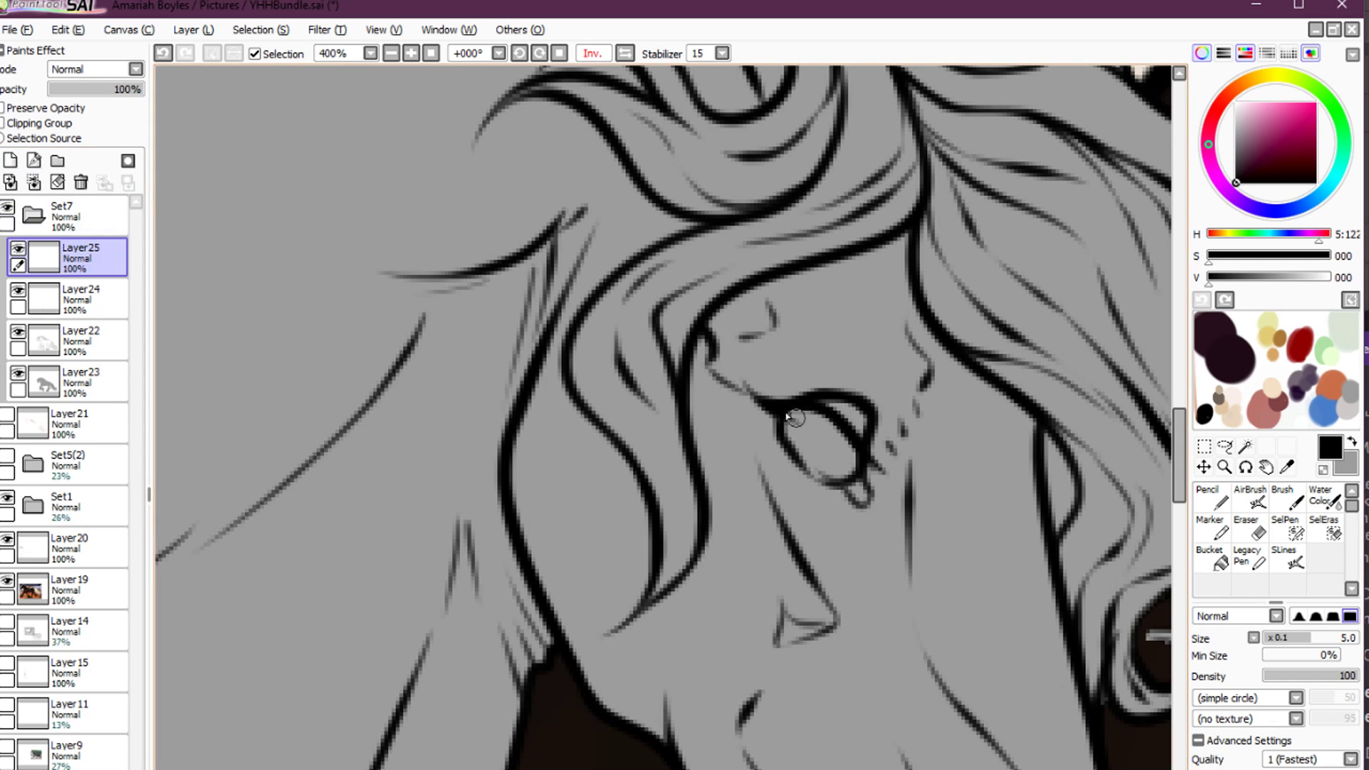
pyautogui.moveTo(787, 418); pyautogui.dragTo(889, 509)
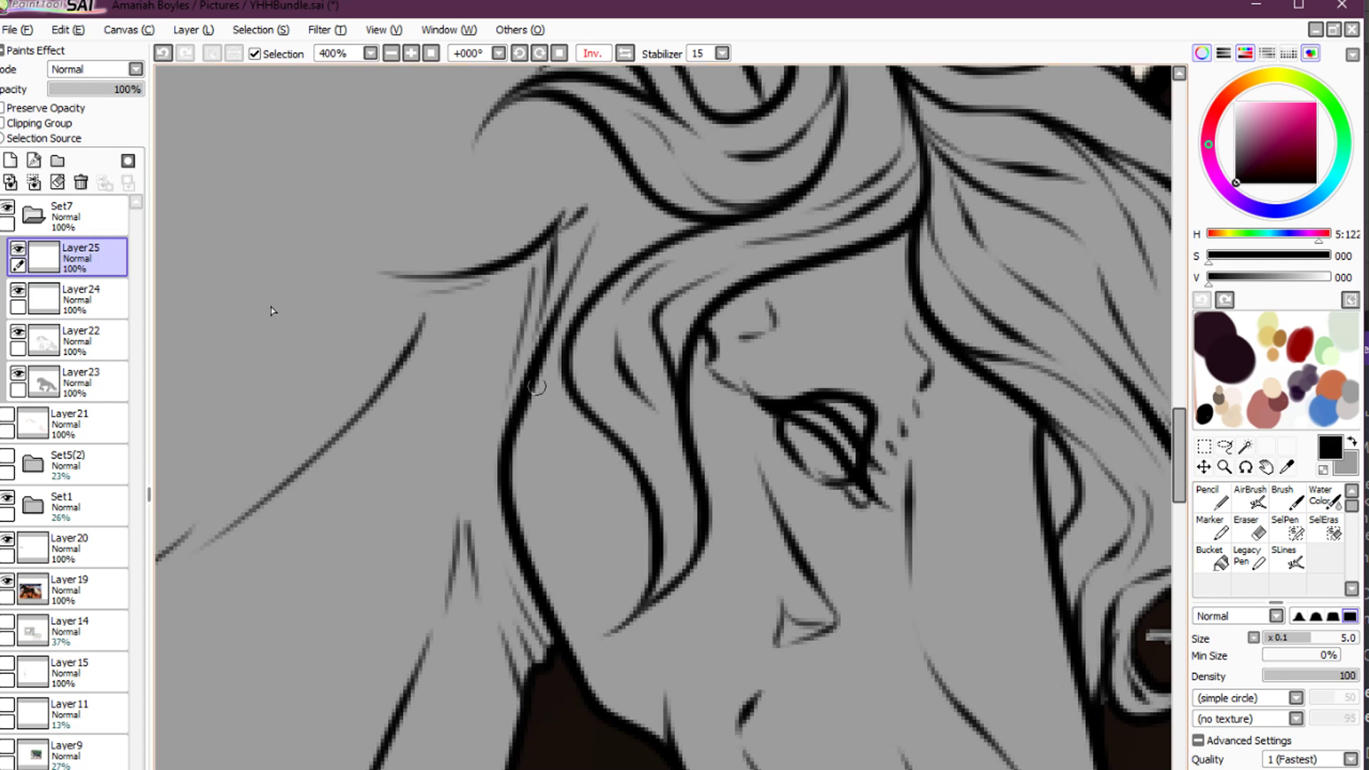
pyautogui.click(18, 332)
pyautogui.click(18, 290)
pyautogui.click(17, 290)
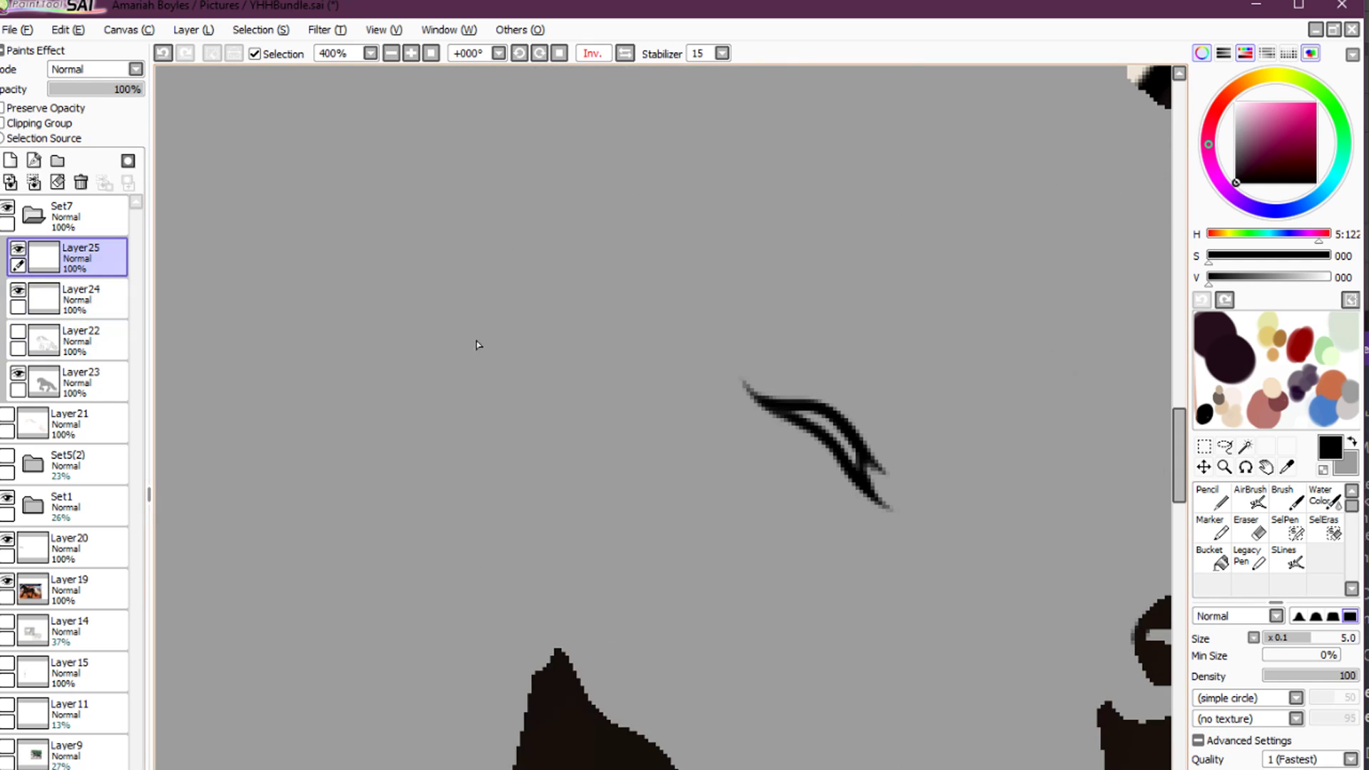
# Show the line art again and leave Layer25's eyelid visible with Layer24 hidden
pyautogui.click(18, 332)
pyautogui.click(18, 248)
pyautogui.click(17, 290)
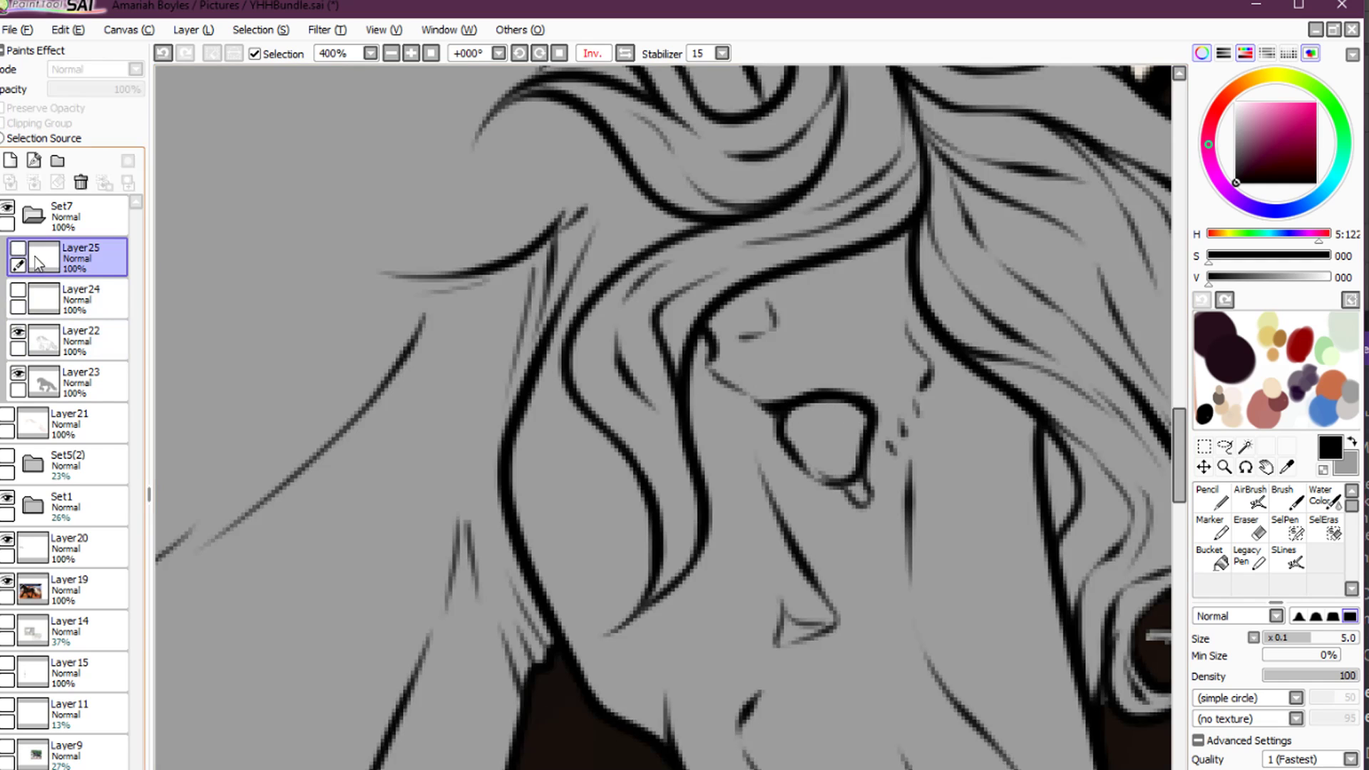
pyautogui.click(17, 248)
# Add a third eyelid layer and draw the closed lid along the eye's lower edge, retrying the stroke towards the outer corner
pyautogui.click(10, 161)
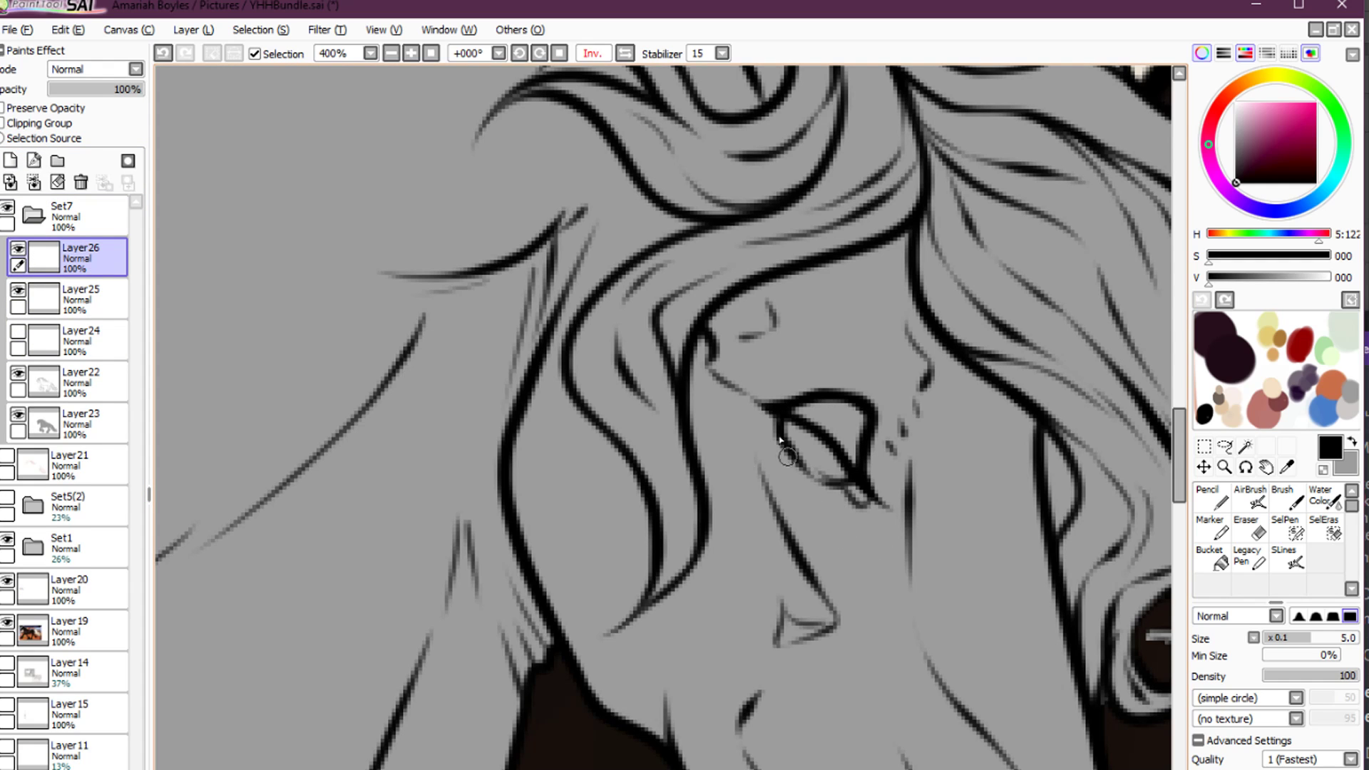
pyautogui.moveTo(761, 409); pyautogui.dragTo(842, 494)
pyautogui.moveTo(785, 429); pyautogui.dragTo(872, 512)
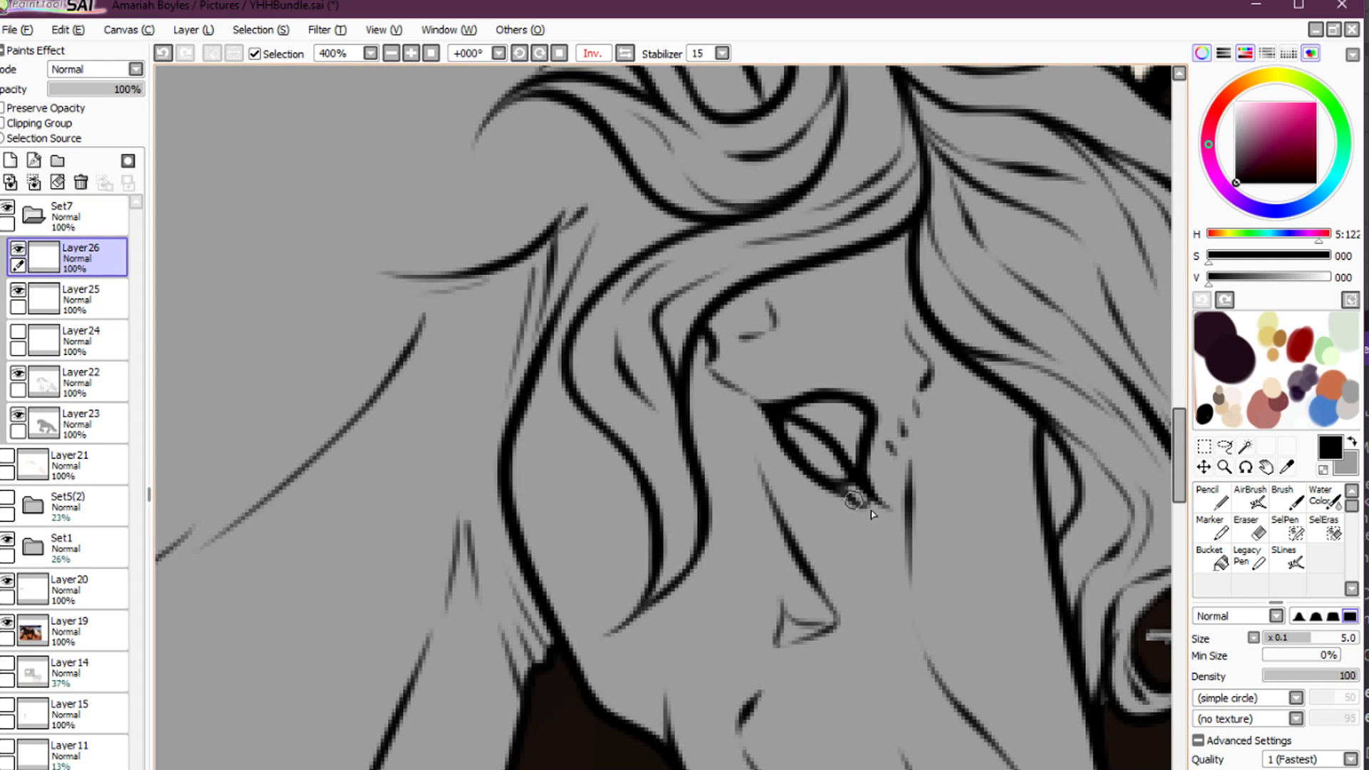
pyautogui.hotkey('ctrl', 'z')
pyautogui.moveTo(779, 419); pyautogui.dragTo(878, 531)
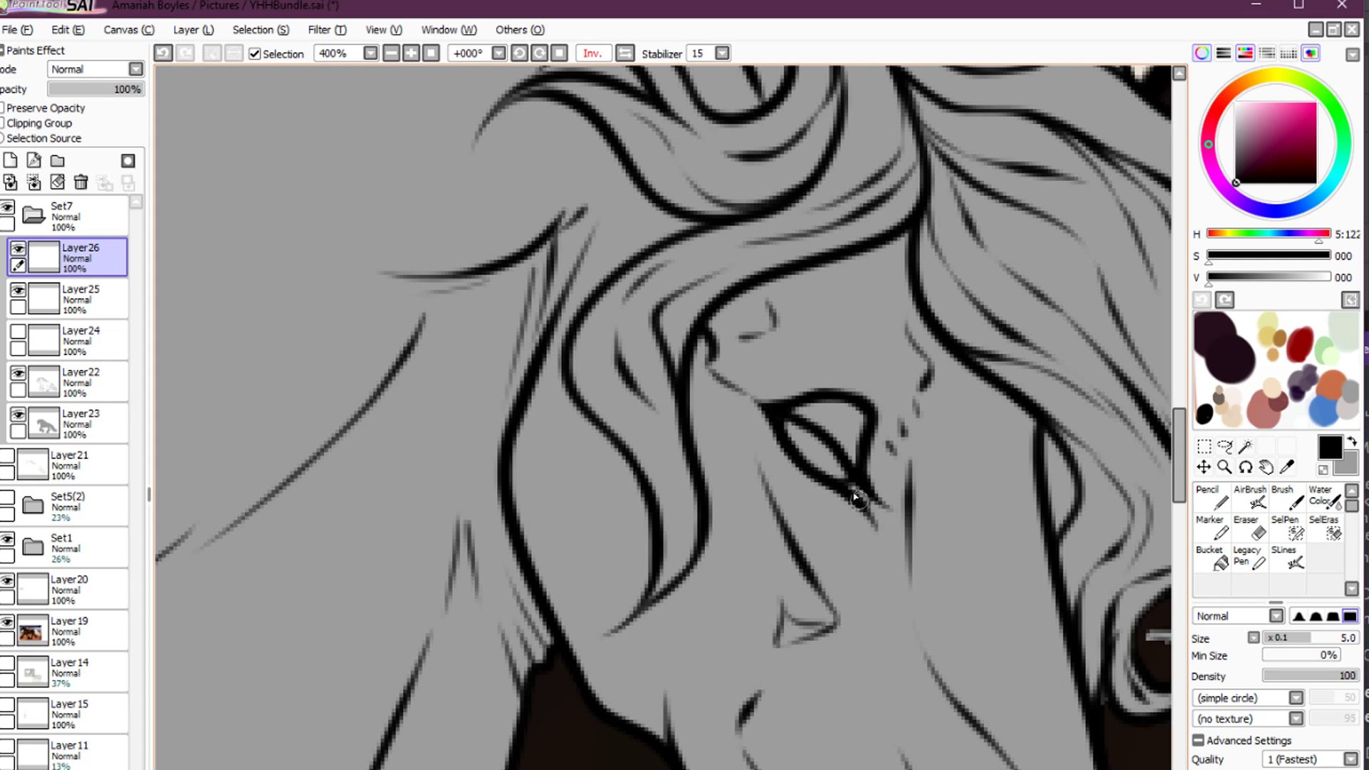
pyautogui.hotkey('ctrl', 'z')
# Compare the three eyelid drawings on Layer24, Layer25 and Layer26 with the line art hidden
pyautogui.click(18, 291)
pyautogui.click(18, 373)
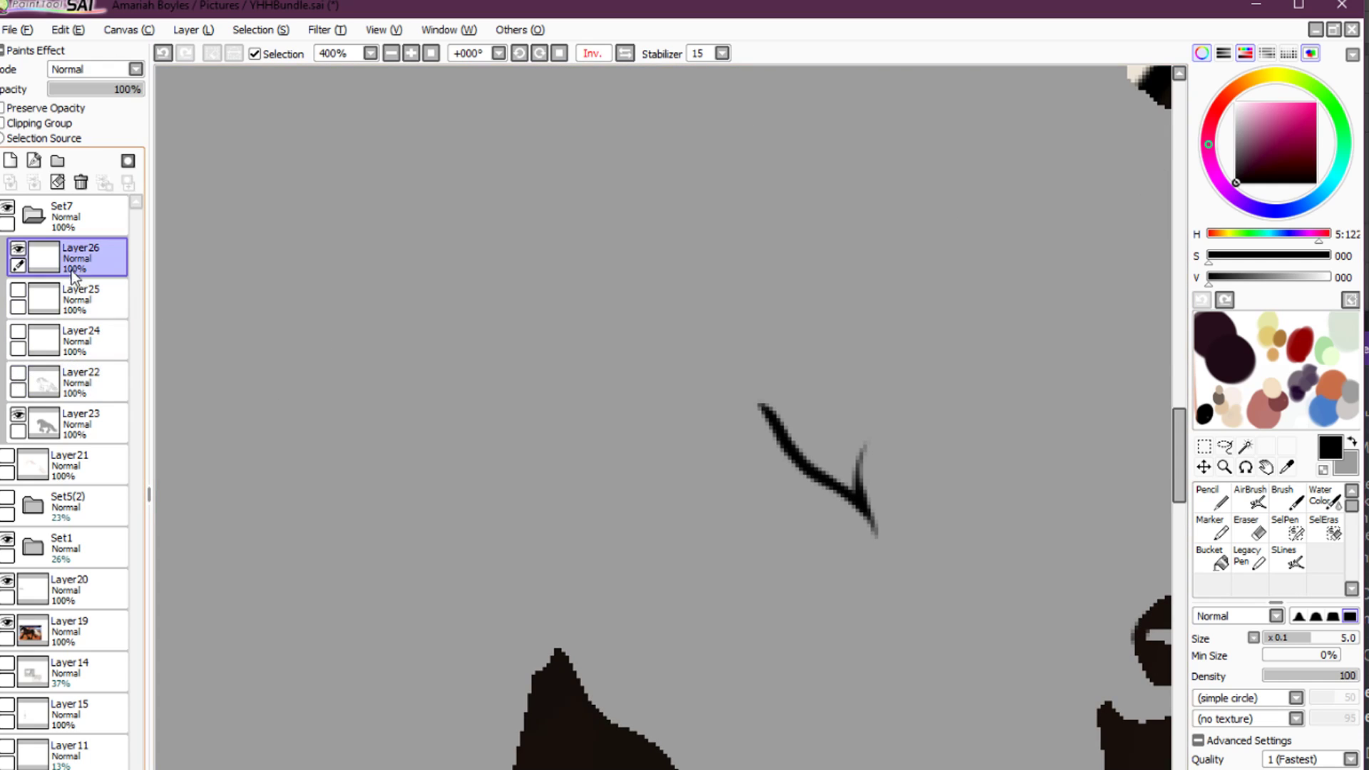
pyautogui.click(18, 292)
pyautogui.click(19, 249)
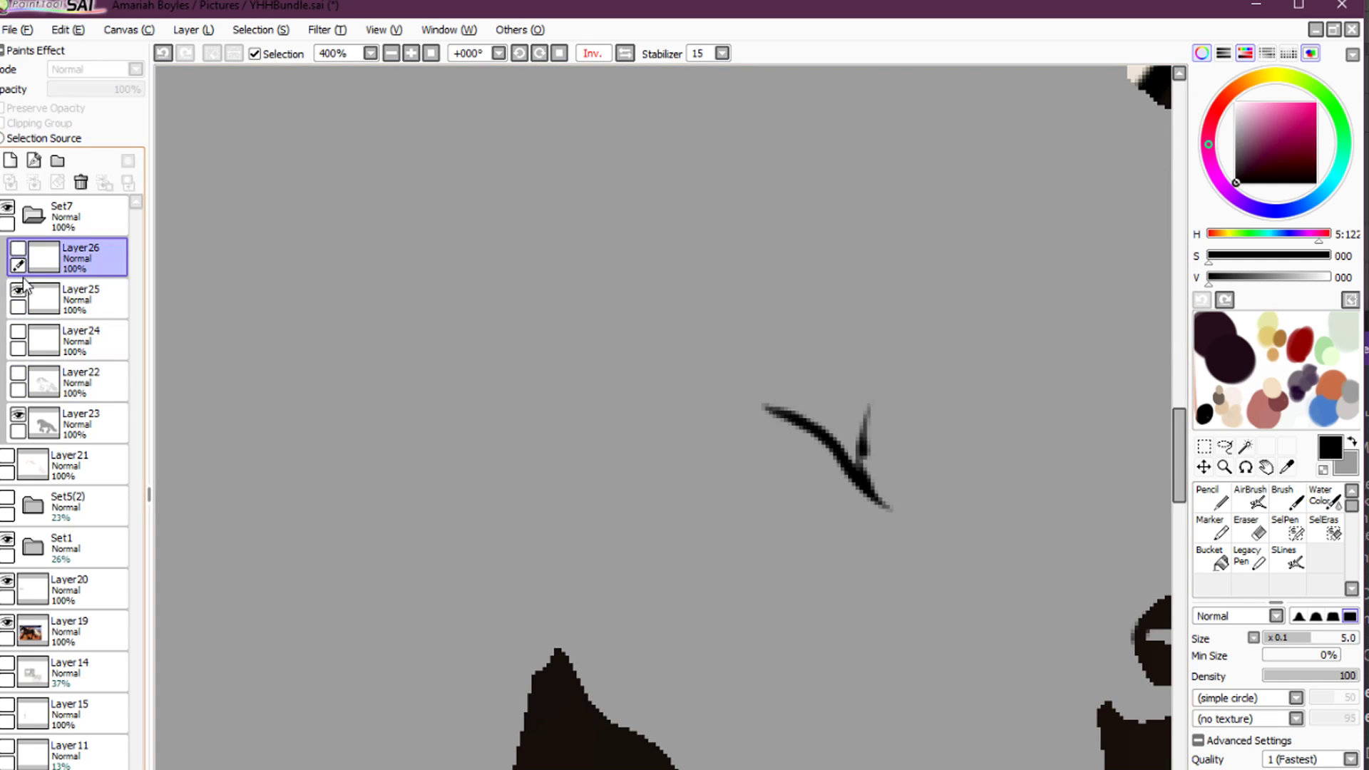
pyautogui.click(19, 332)
pyautogui.click(19, 290)
pyautogui.click(18, 290)
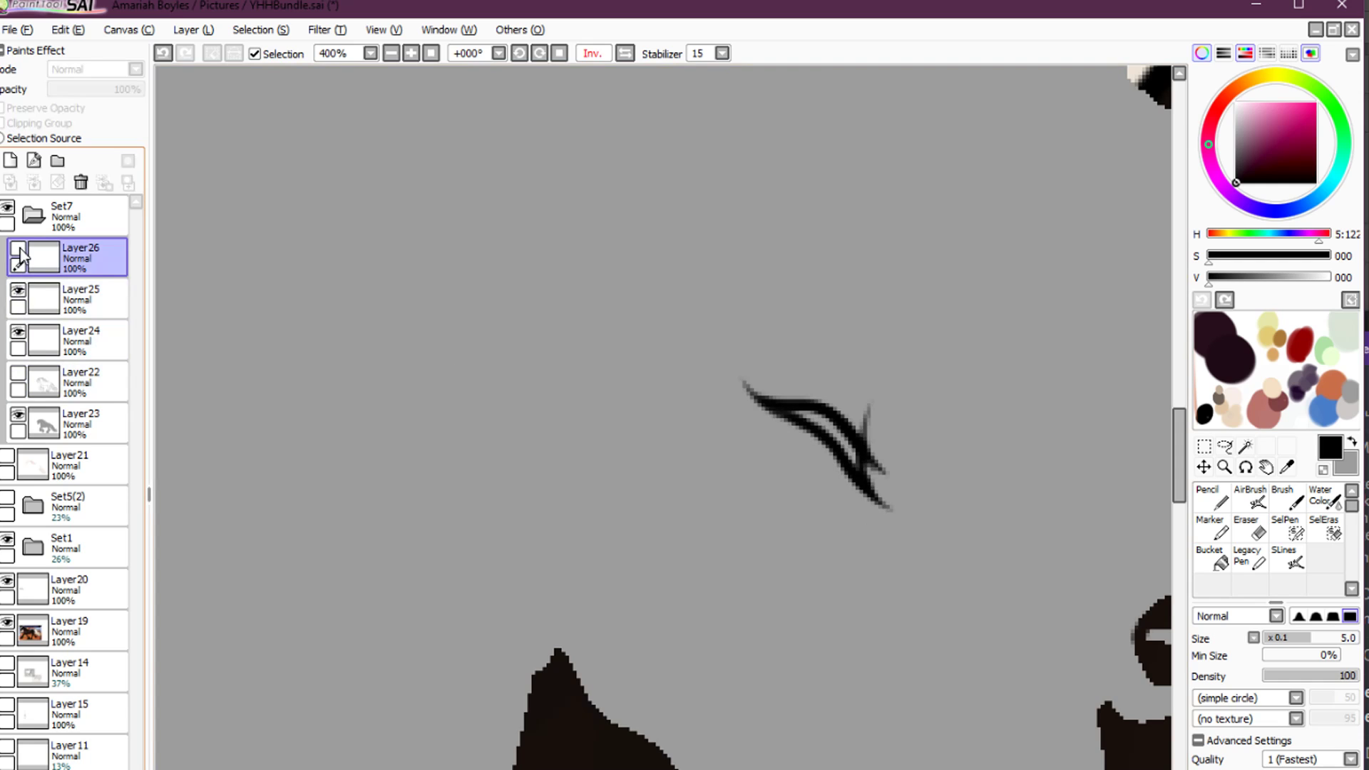
pyautogui.click(17, 248)
pyautogui.click(18, 290)
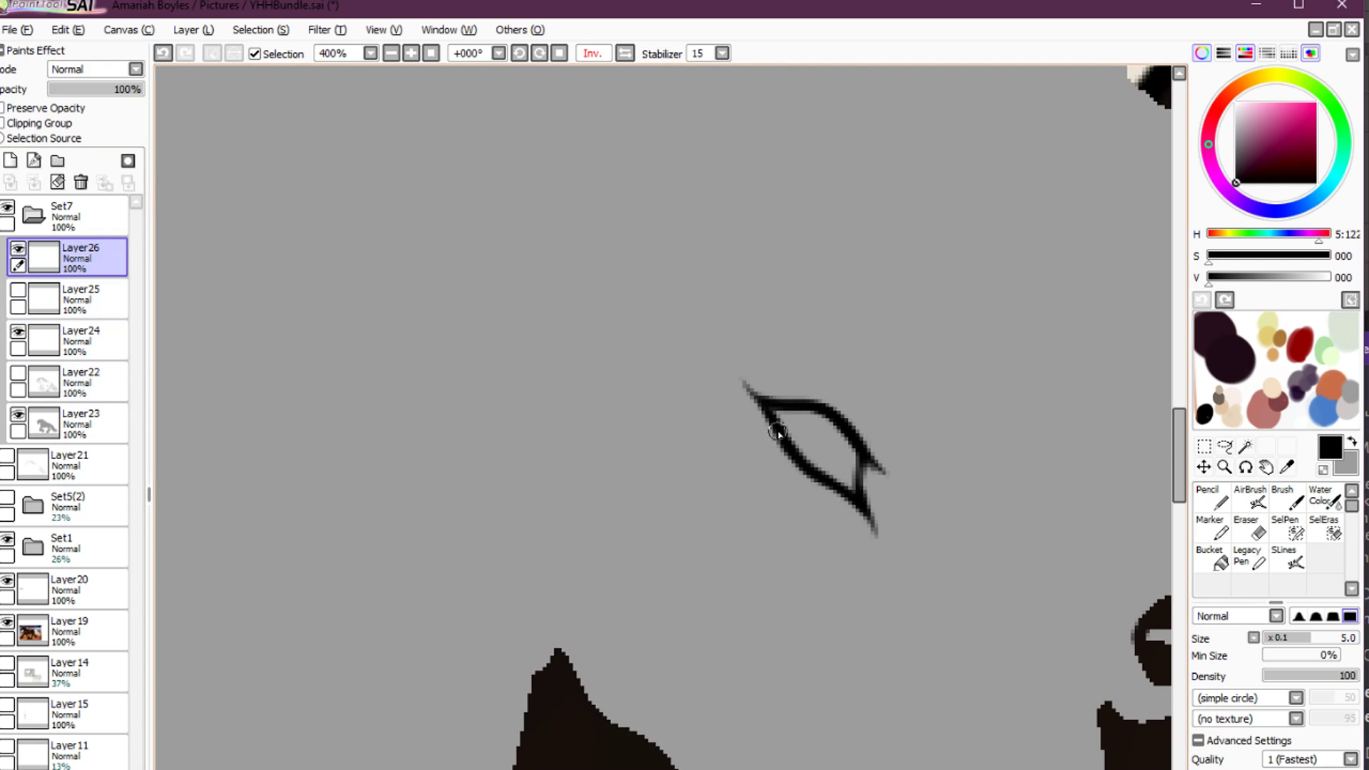
# Extend the inner corner of the closed eyelid on Layer26 and check it with Layer24 hidden
pyautogui.hotkey('ctrl', 'z')
pyautogui.hotkey('ctrl', 'y')
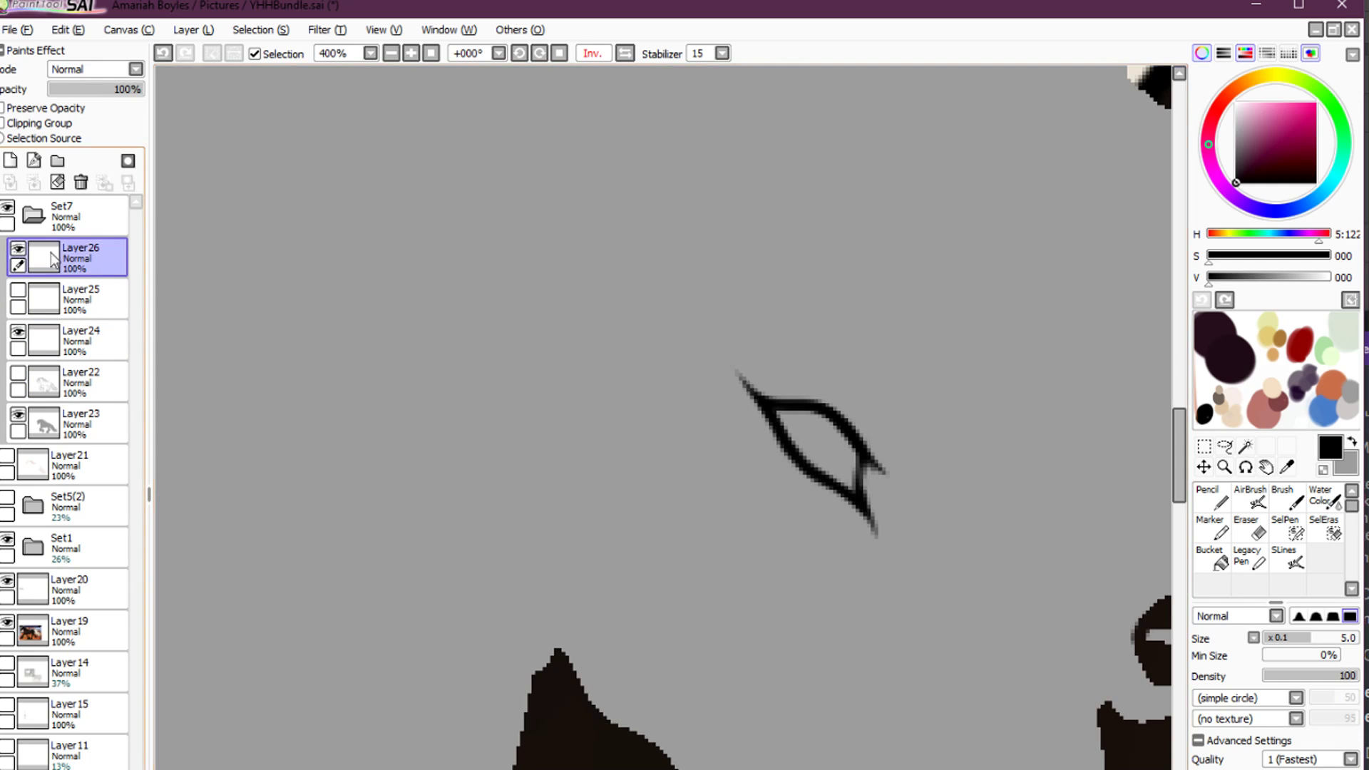
pyautogui.click(18, 335)
pyautogui.click(19, 335)
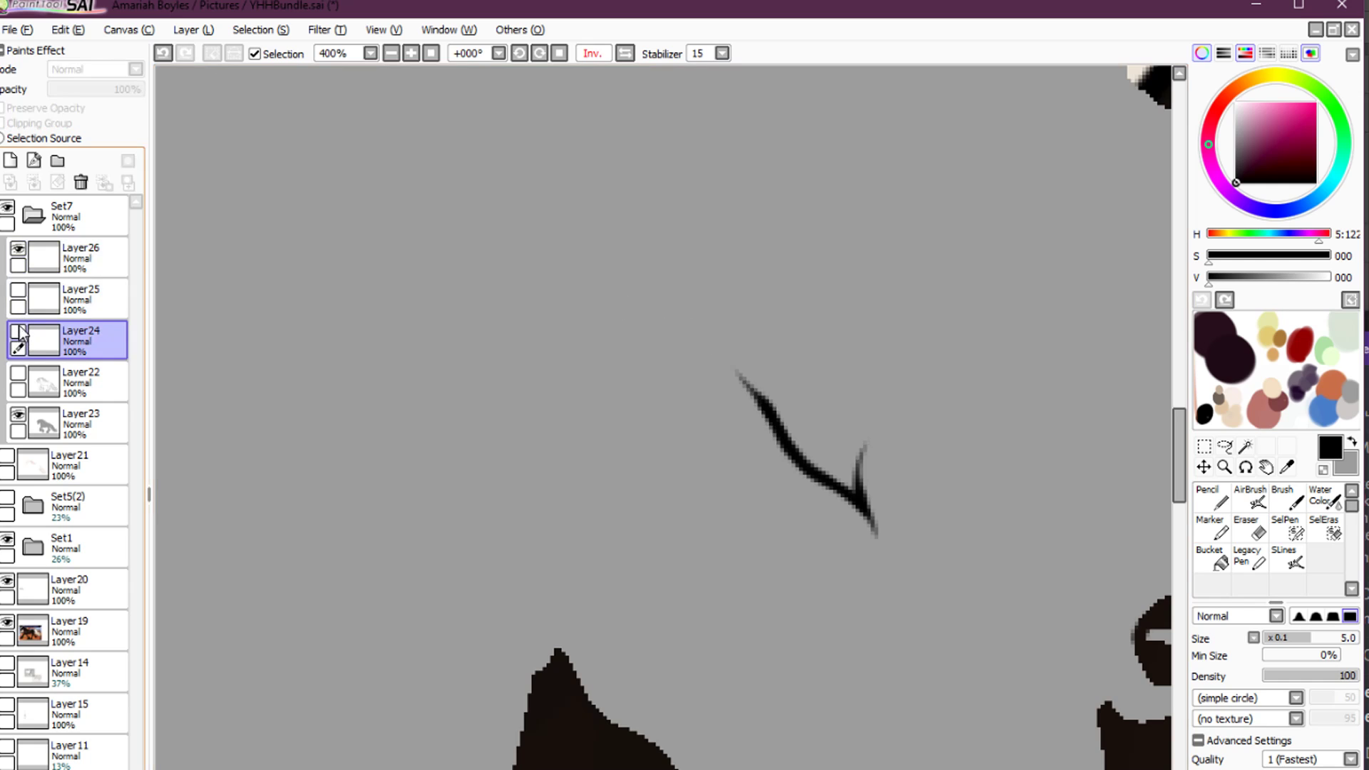
# Hide the closed-eyelid layer and show Layer24's eyelid over line art Layer22
pyautogui.click(22, 256)
pyautogui.click(18, 250)
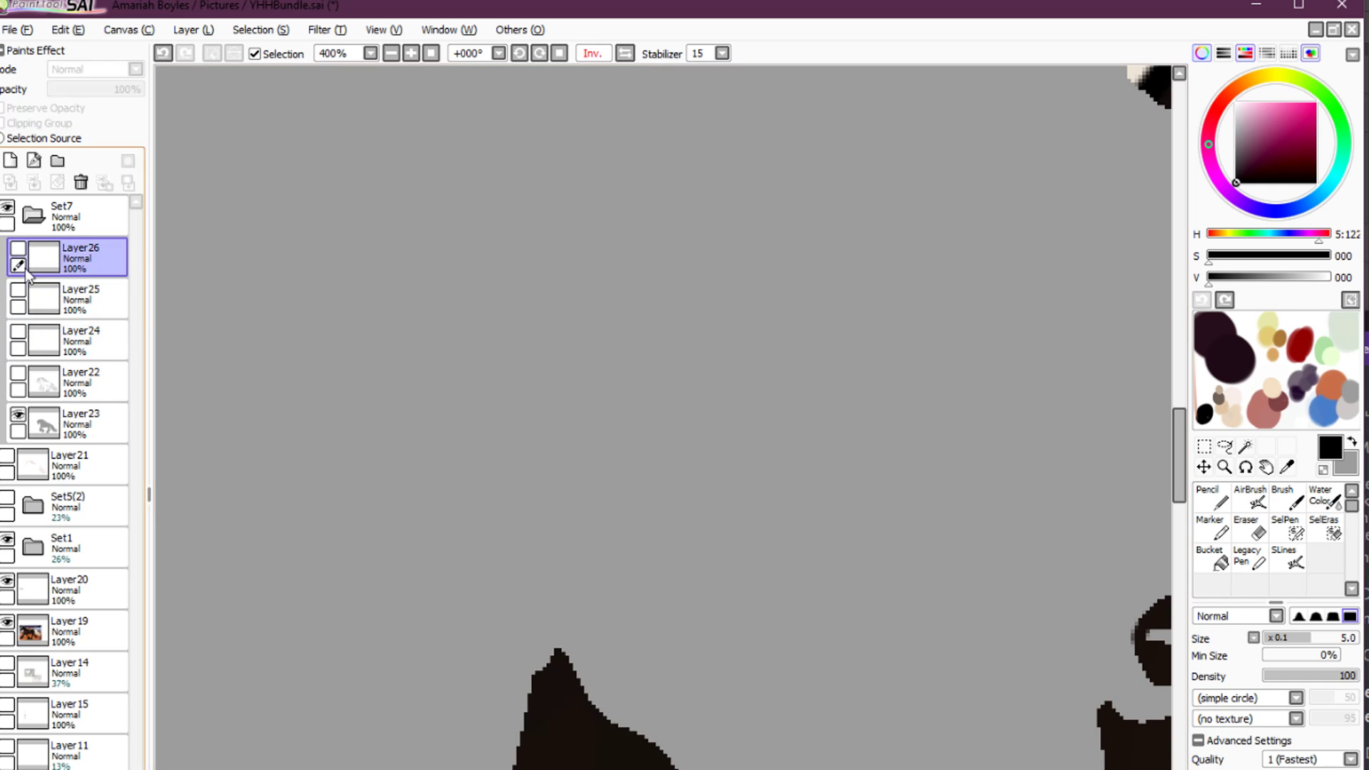
pyautogui.click(18, 333)
pyautogui.click(30, 372)
pyautogui.click(17, 374)
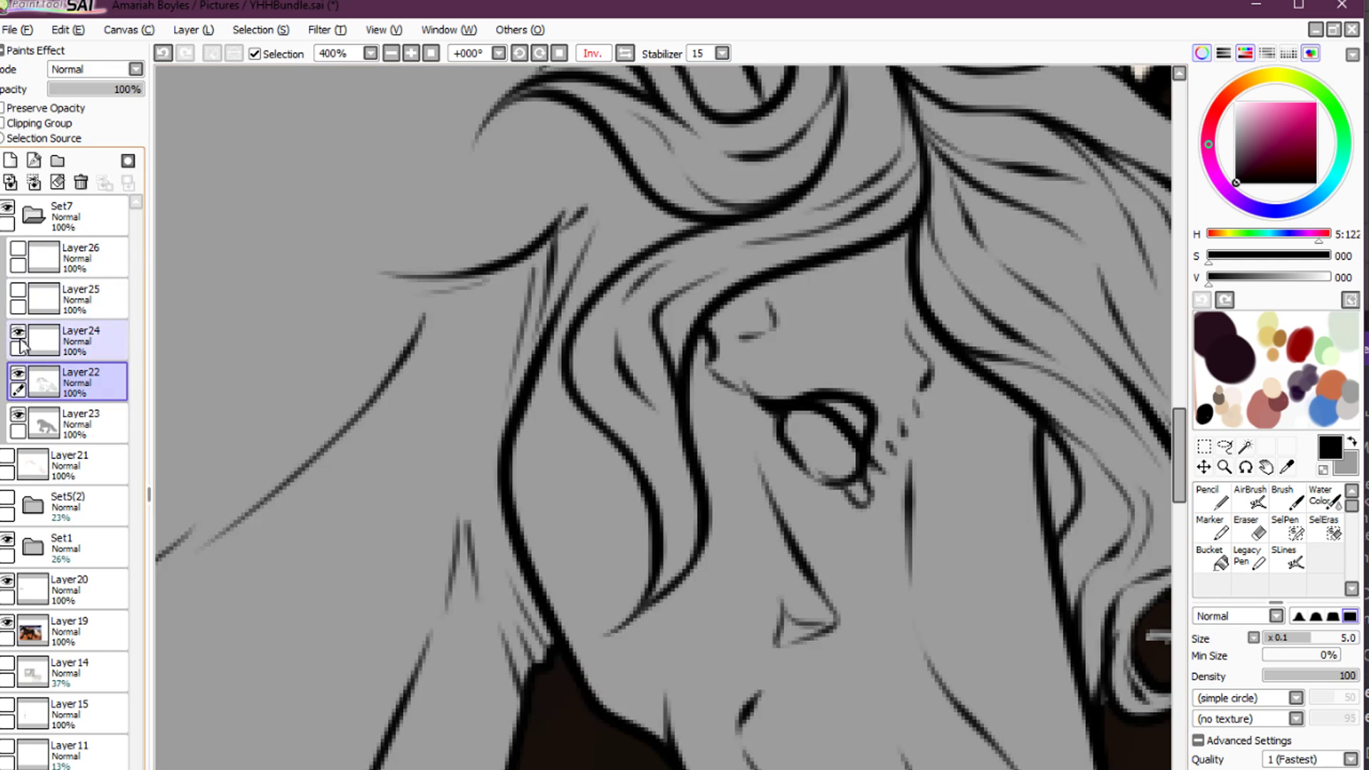
# Add a layer beneath Layer24 and cover the original upper eyelid line with grey using the AirBrush
pyautogui.click(11, 168)
pyautogui.press('b')
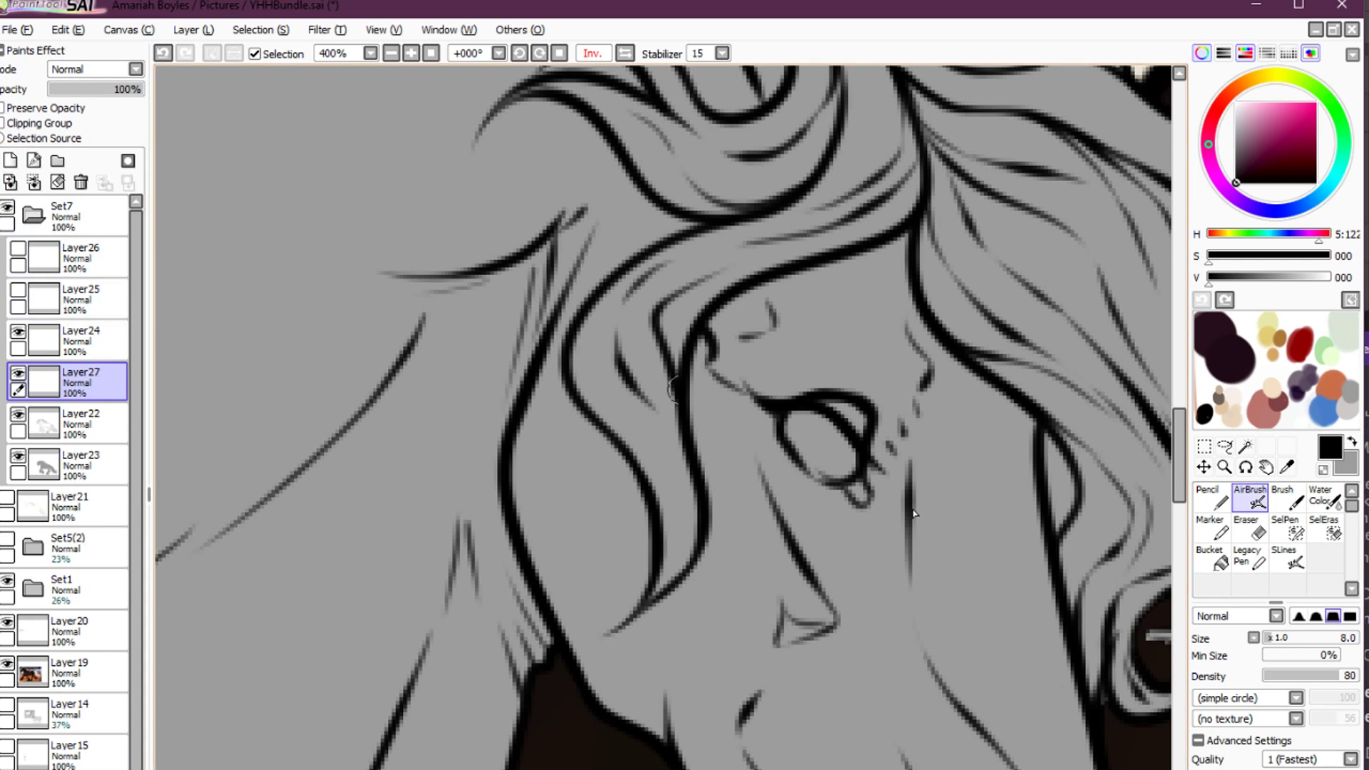
pyautogui.press('x')
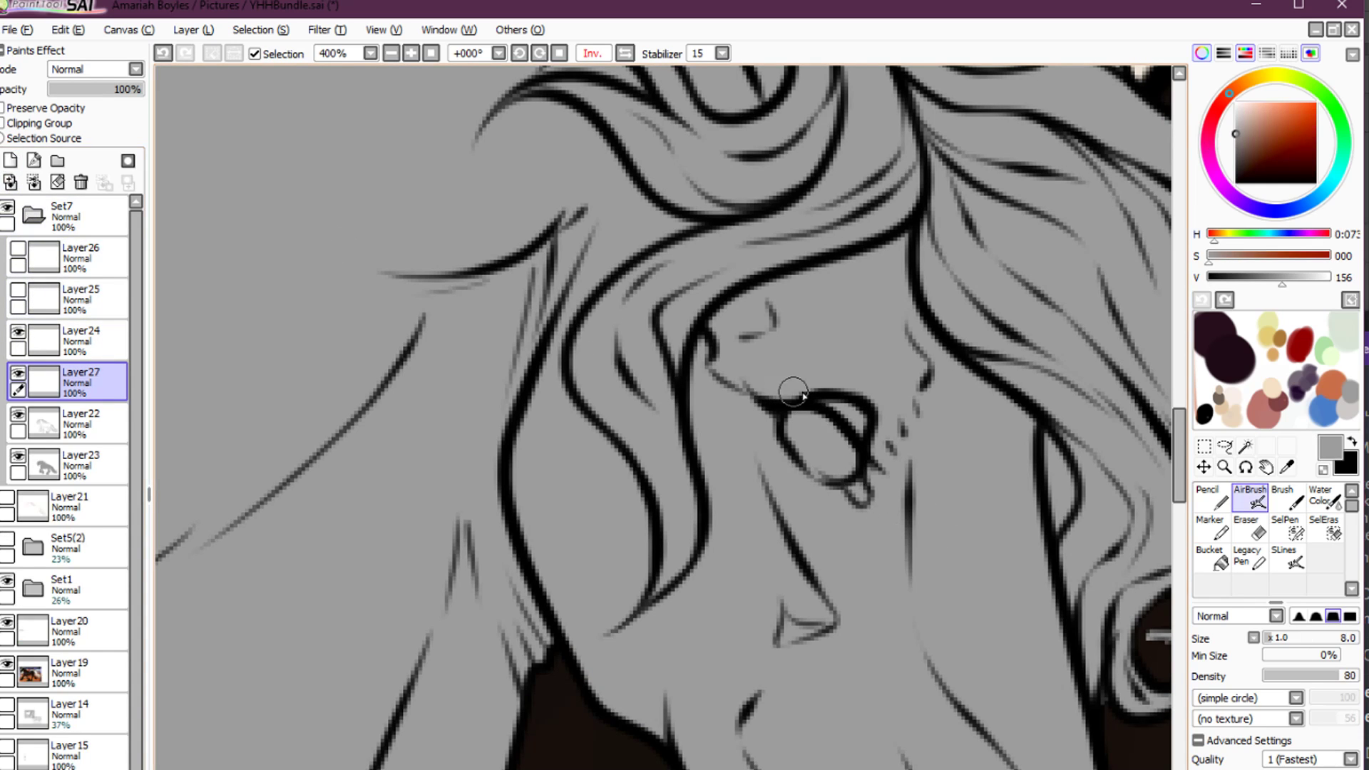
pyautogui.moveTo(793, 391)
pyautogui.mouseDown()
pyautogui.moveTo(822, 393)
pyautogui.moveTo(857, 420)
pyautogui.moveTo(818, 383)
pyautogui.moveTo(861, 423)
pyautogui.moveTo(801, 378)
pyautogui.moveTo(869, 419)
pyautogui.mouseUp()
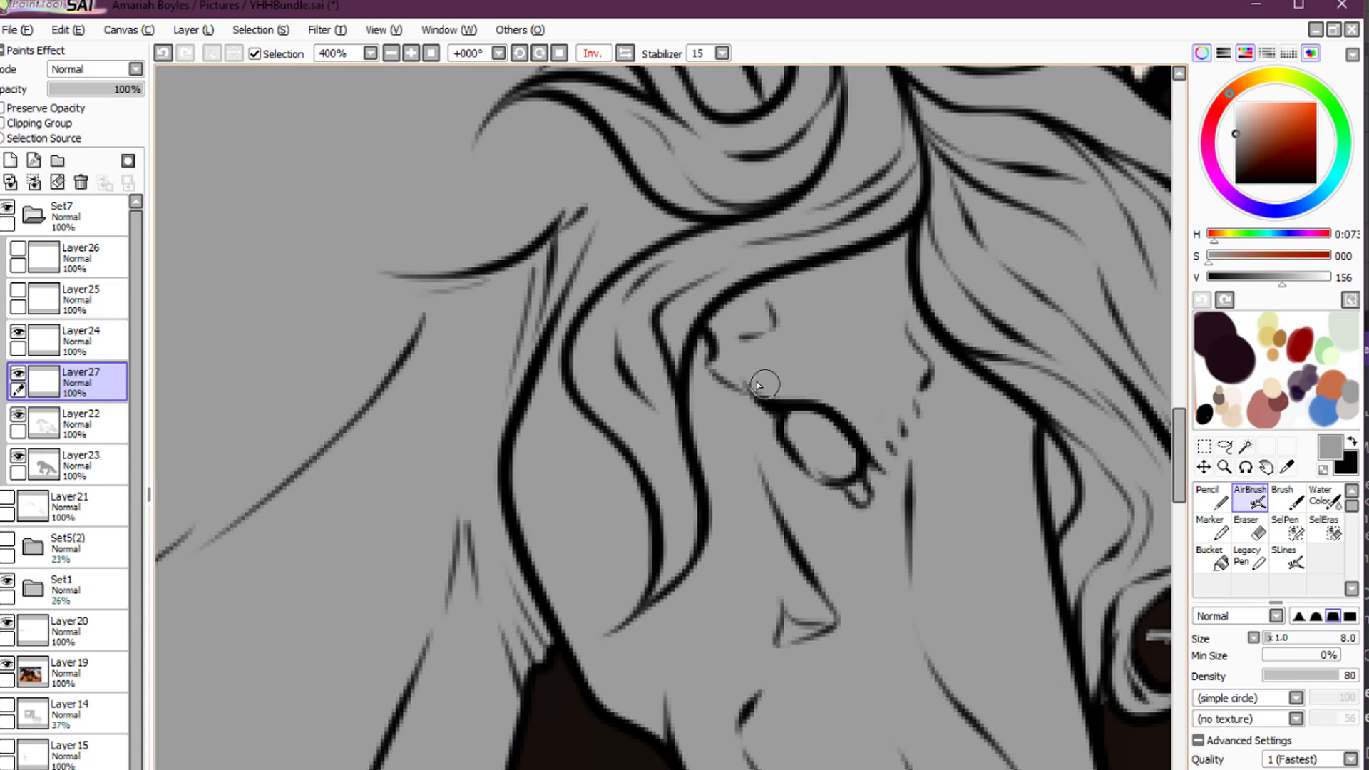
# Group Layer24 and its grey cover layer in a new layer set and collapse the set
pyautogui.click(78, 341)
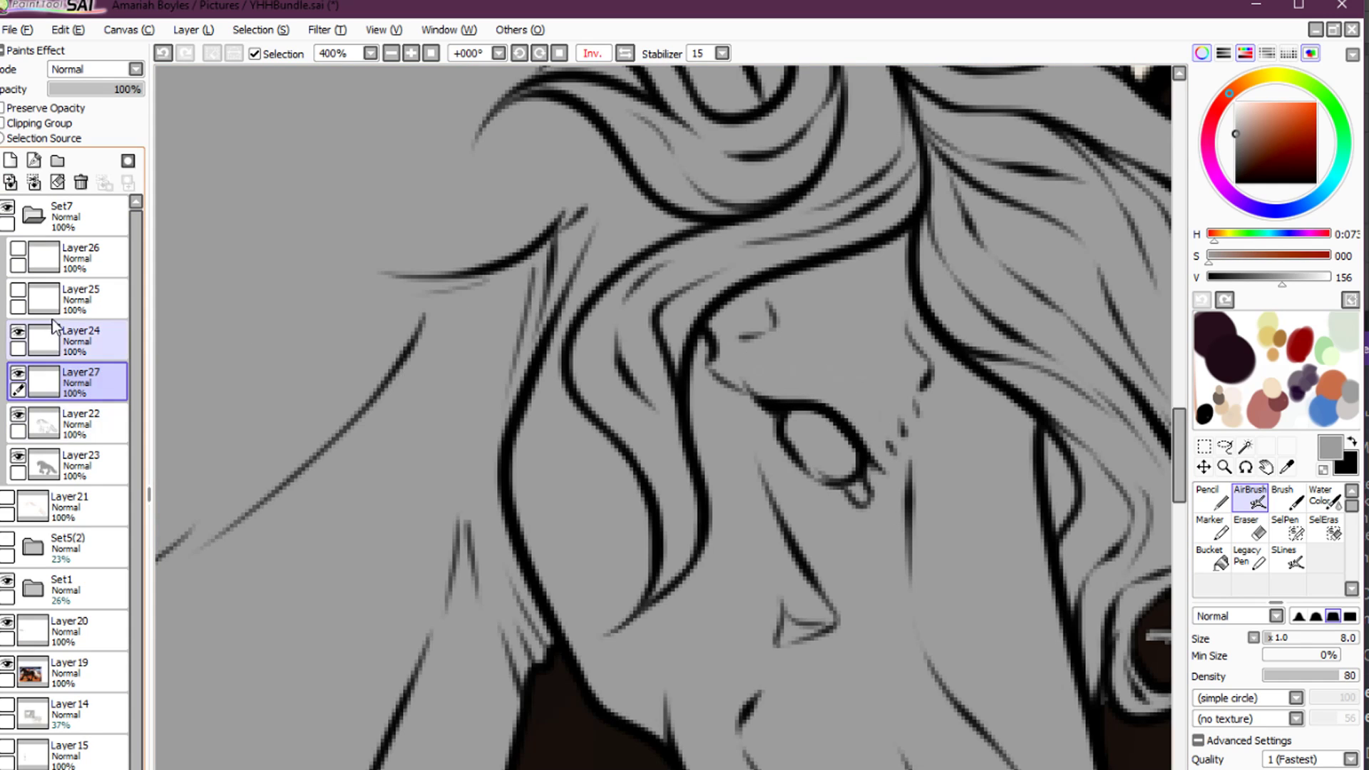
pyautogui.click(57, 161)
pyautogui.moveTo(77, 379); pyautogui.dragTo(71, 349)
pyautogui.moveTo(76, 420); pyautogui.dragTo(75, 391)
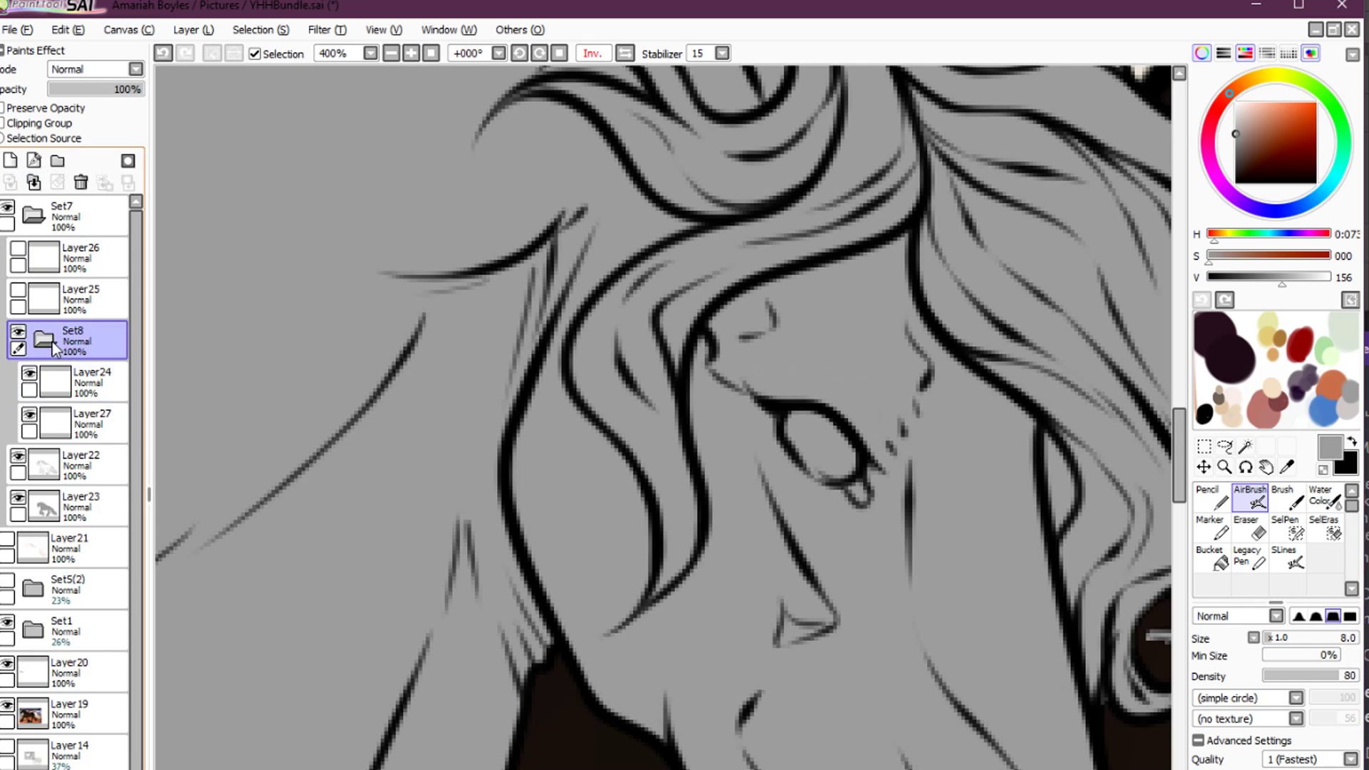
pyautogui.click(44, 340)
# Show Layer25 and place it in another new layer set with an empty layer directly beneath it
pyautogui.click(49, 299)
pyautogui.click(18, 290)
pyautogui.click(57, 160)
pyautogui.click(10, 161)
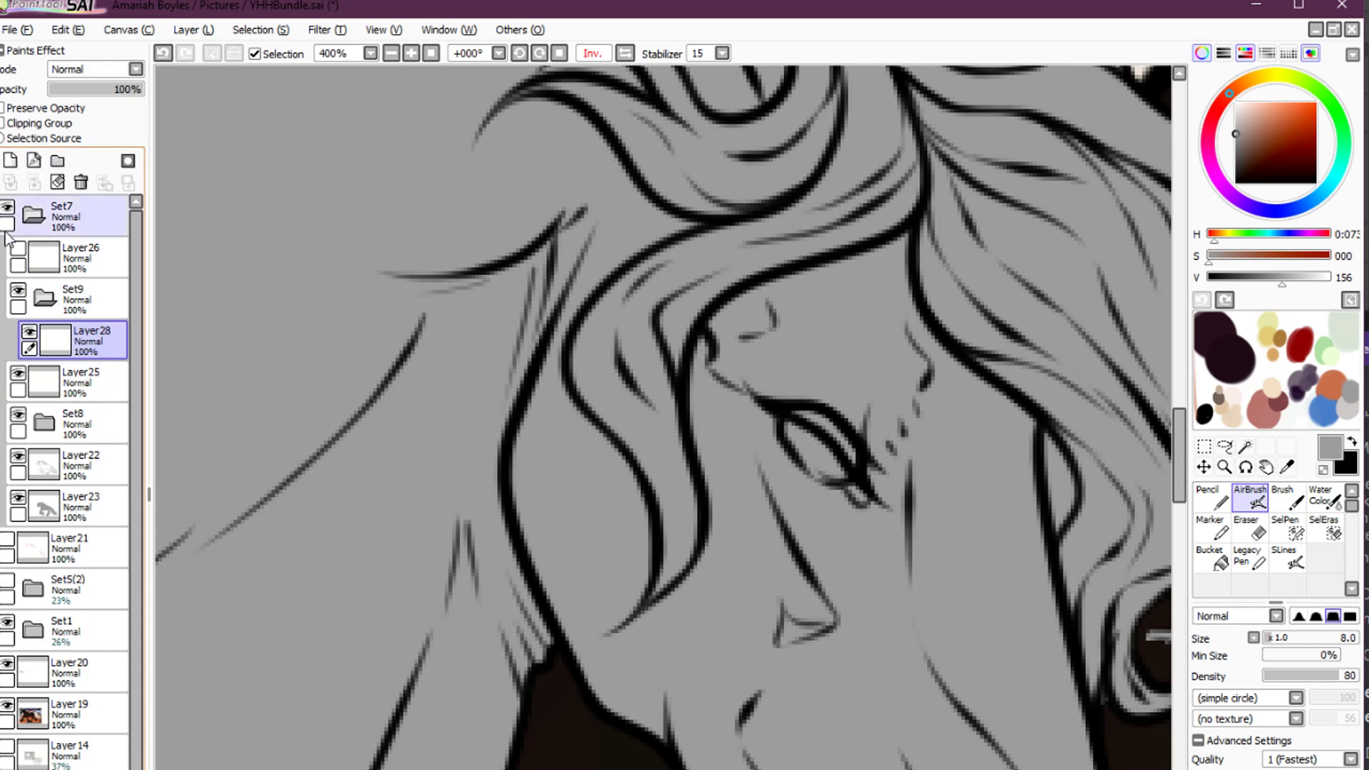
pyautogui.moveTo(67, 334); pyautogui.dragTo(69, 368)
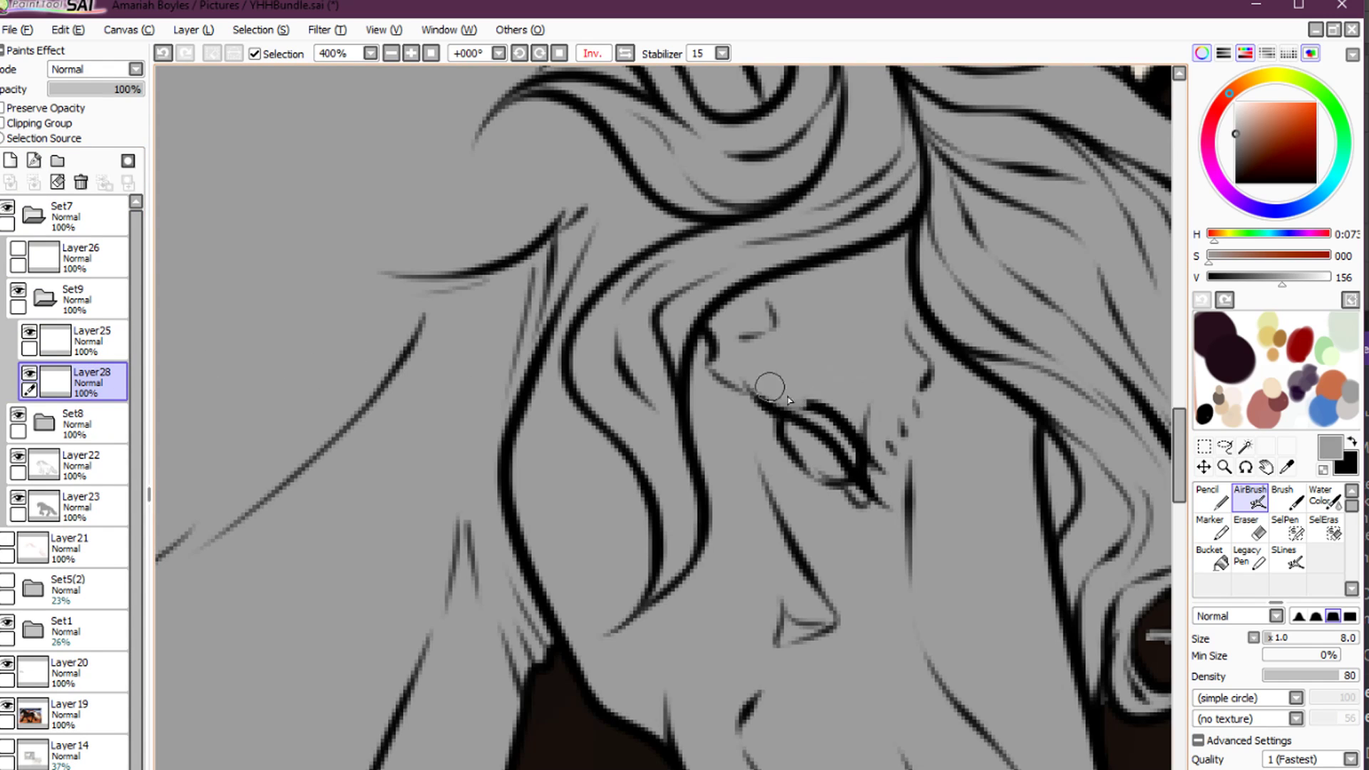
# Airbrush grey on Layer28 over the higher eyelid lines above the half-lowered lid, checking it against Set8
pyautogui.moveTo(797, 401); pyautogui.dragTo(863, 465)
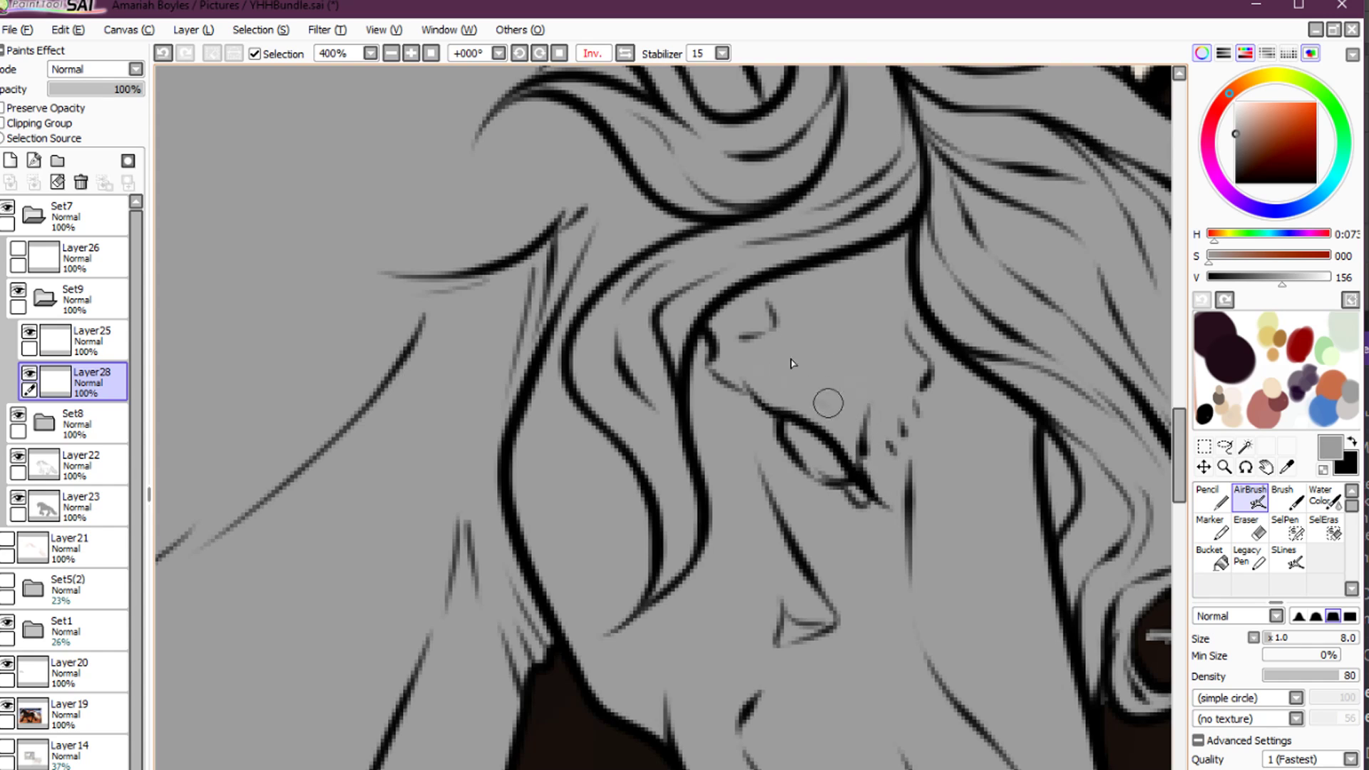
pyautogui.click(17, 415)
pyautogui.click(17, 415)
# Collapse and hide Set9 after returning to Layer25, and show Layer26
pyautogui.click(86, 341)
pyautogui.press('e')
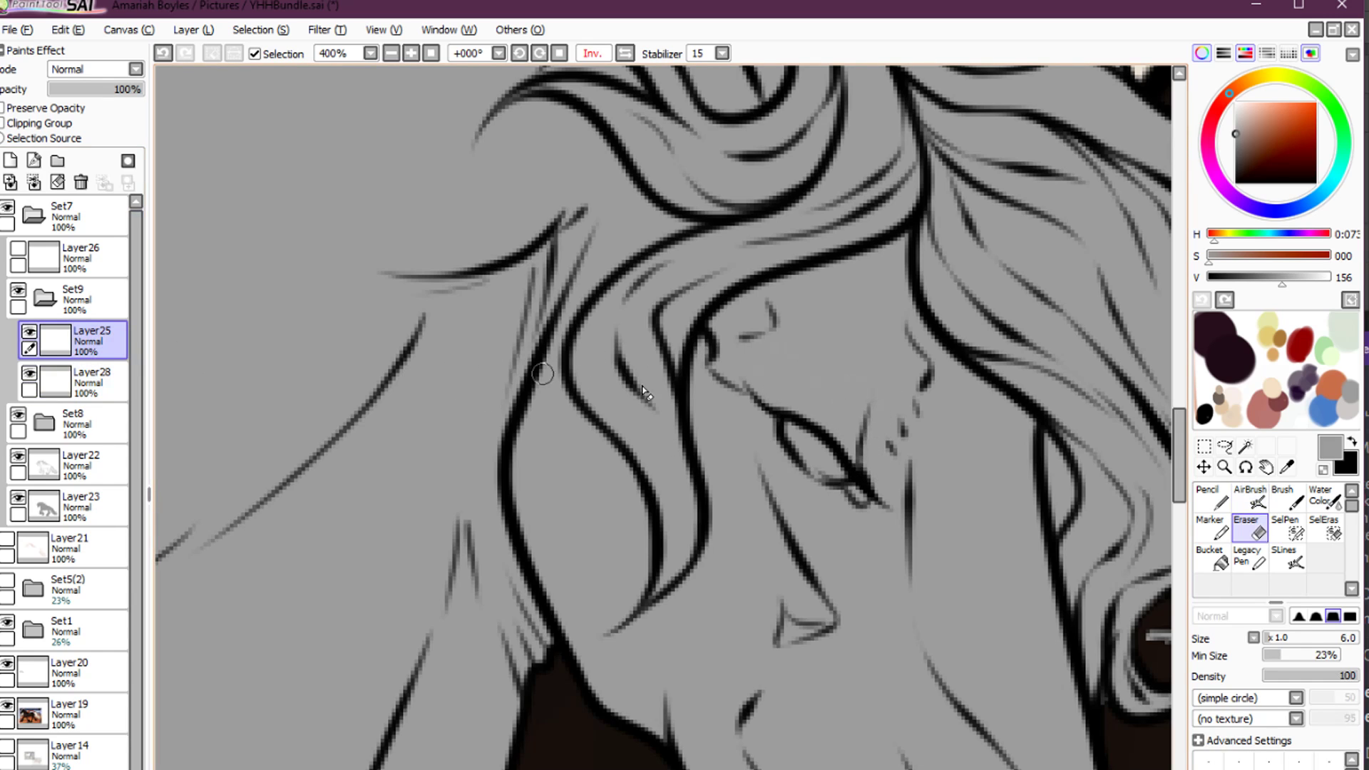
pyautogui.press('n')
pyautogui.press('x')
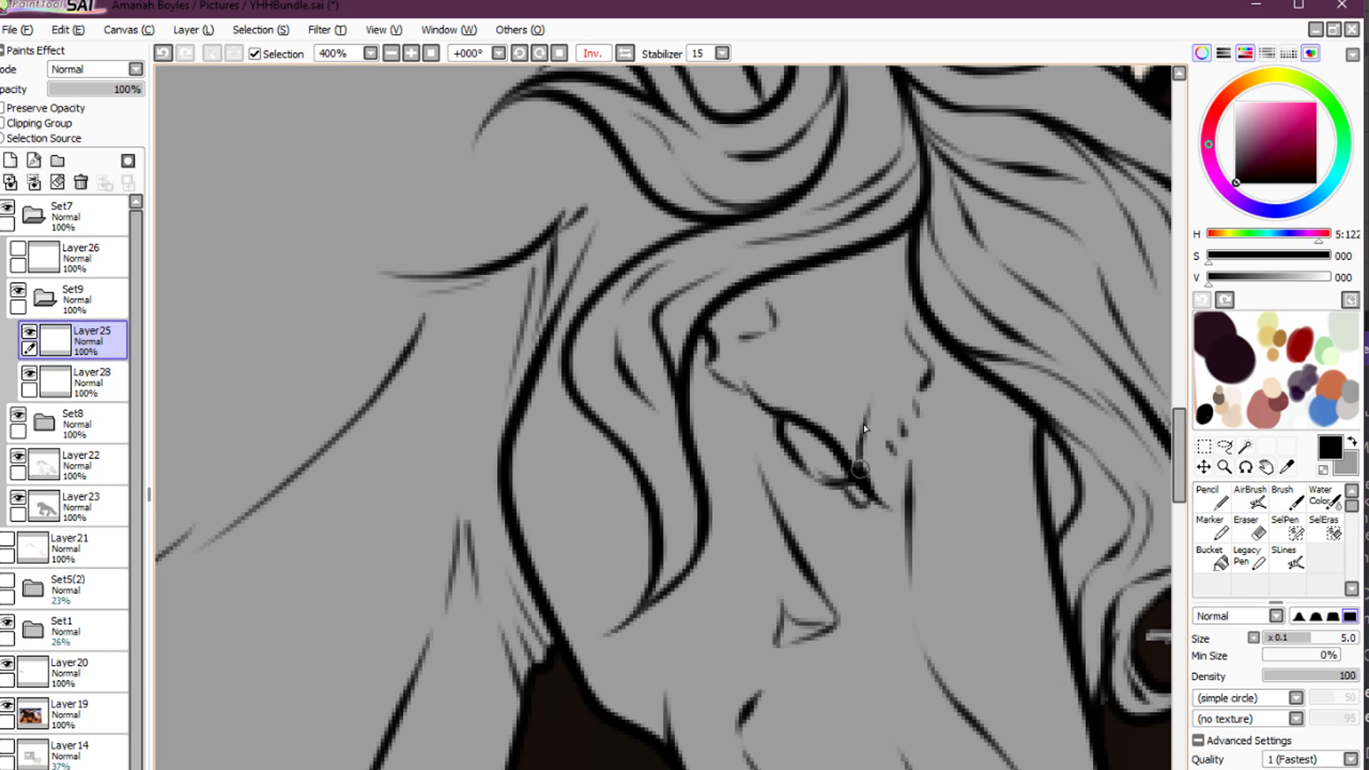
pyautogui.click(44, 298)
pyautogui.click(18, 248)
pyautogui.click(18, 289)
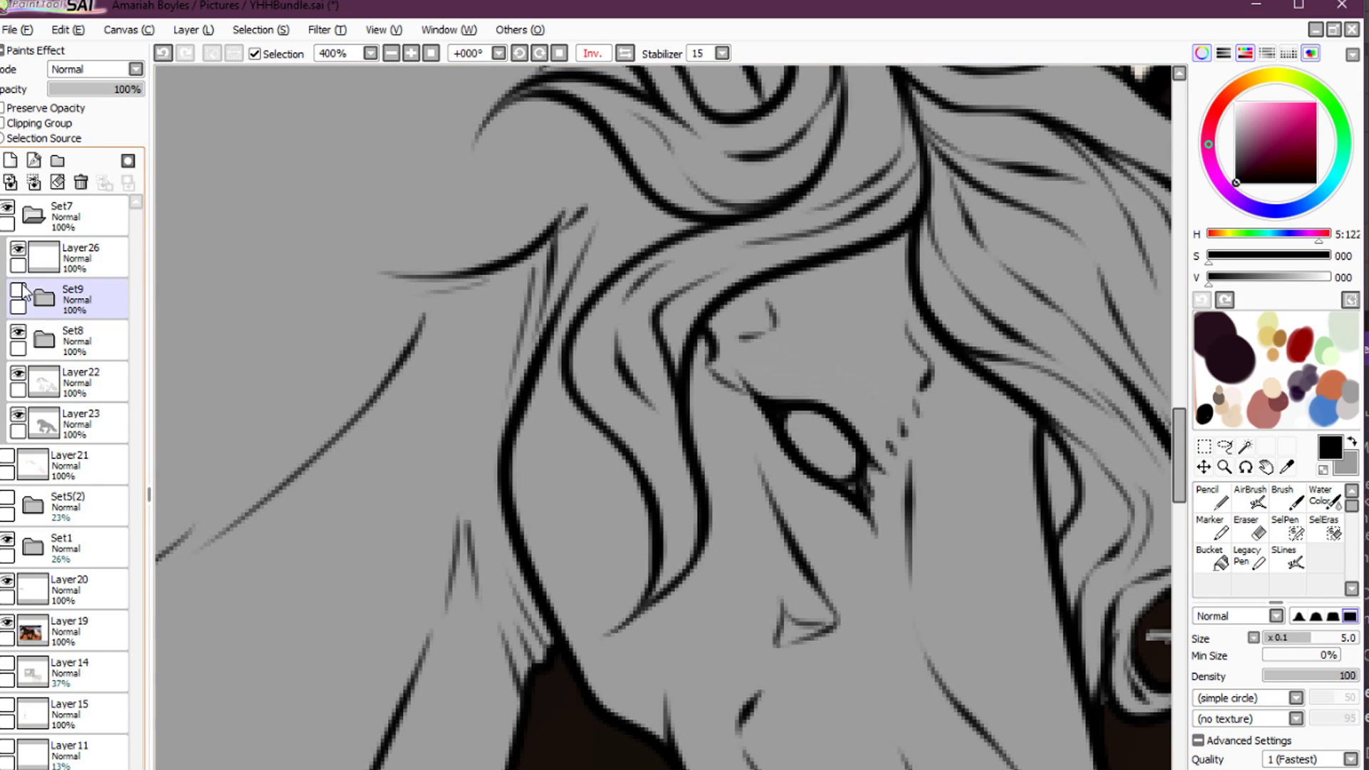
# Place Layer26 in a new layer set with an empty layer directly beneath it
pyautogui.click(49, 258)
pyautogui.click(57, 162)
pyautogui.click(10, 162)
pyautogui.moveTo(41, 335); pyautogui.dragTo(80, 271)
pyautogui.click(63, 303)
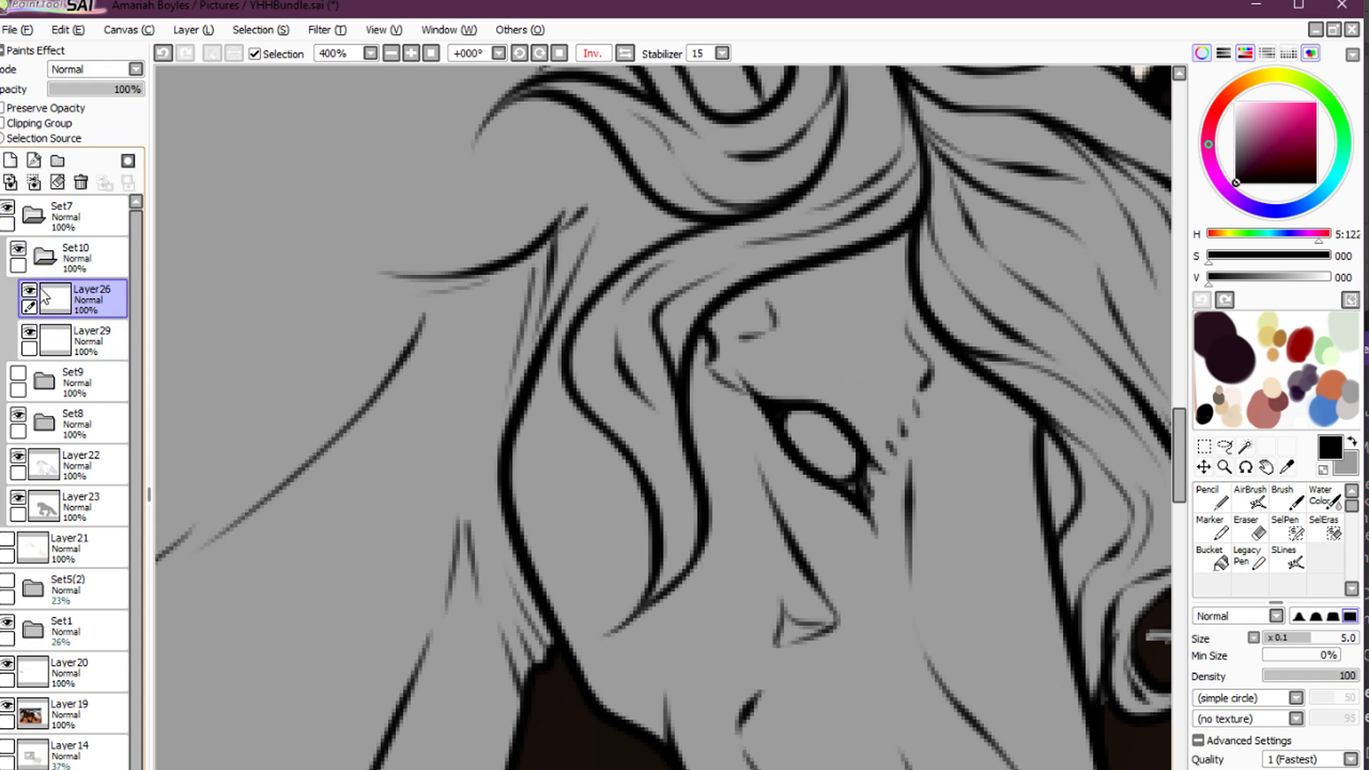
pyautogui.click(30, 290)
pyautogui.click(29, 291)
# Airbrush grey on Layer29 over the open eye's outline above the closed lid line and collapse Set10
pyautogui.click(76, 347)
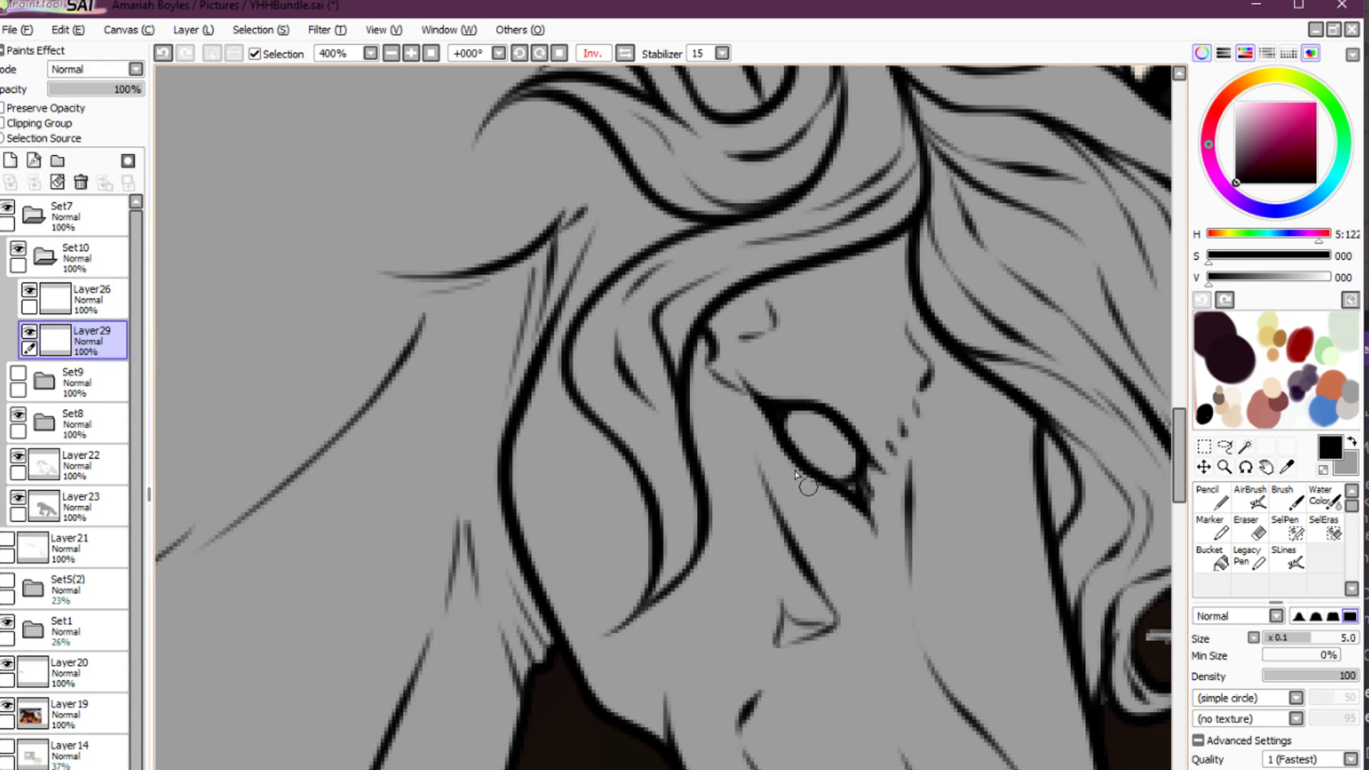
pyautogui.press('x')
pyautogui.press('b')
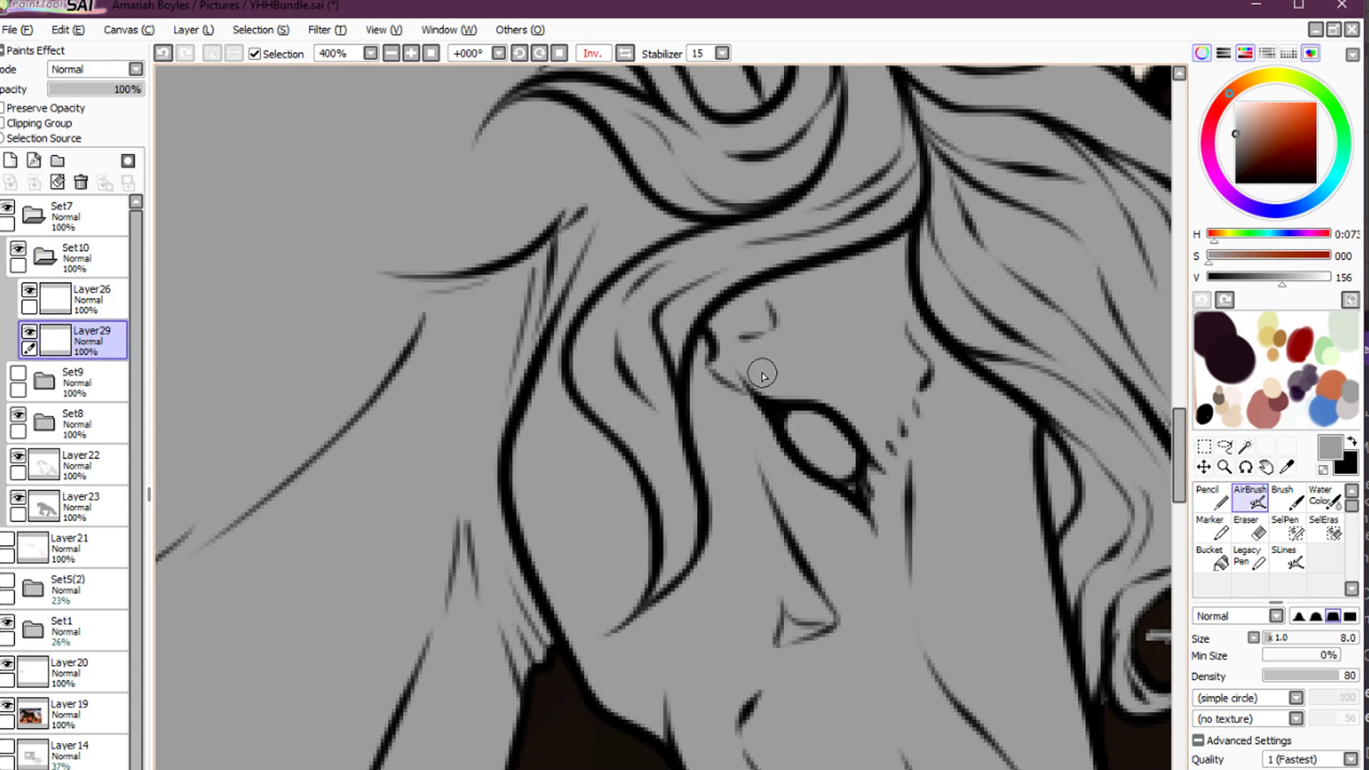
pyautogui.moveTo(763, 376)
pyautogui.mouseDown()
pyautogui.moveTo(818, 452)
pyautogui.moveTo(768, 374)
pyautogui.moveTo(813, 449)
pyautogui.moveTo(828, 416)
pyautogui.moveTo(878, 476)
pyautogui.moveTo(871, 490)
pyautogui.moveTo(813, 431)
pyautogui.moveTo(876, 499)
pyautogui.mouseUp()
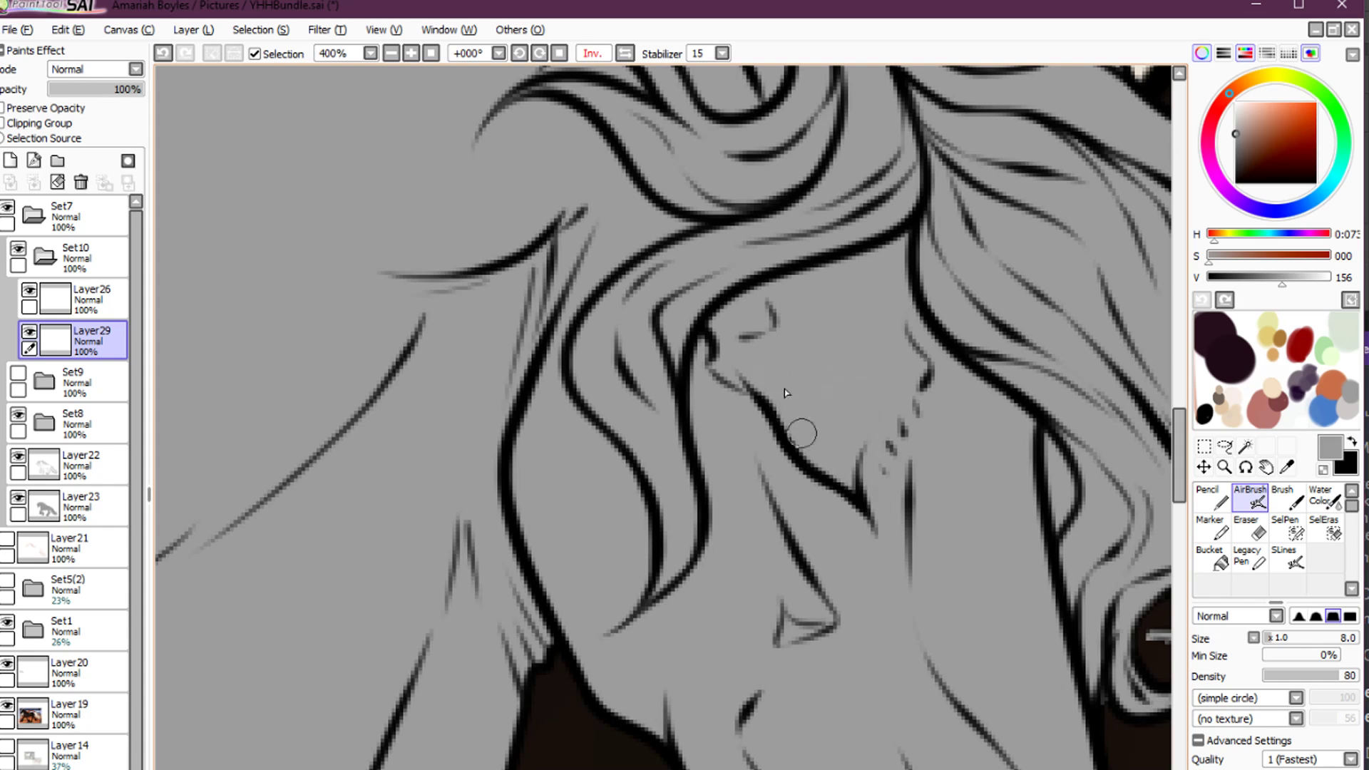
pyautogui.press('Home')
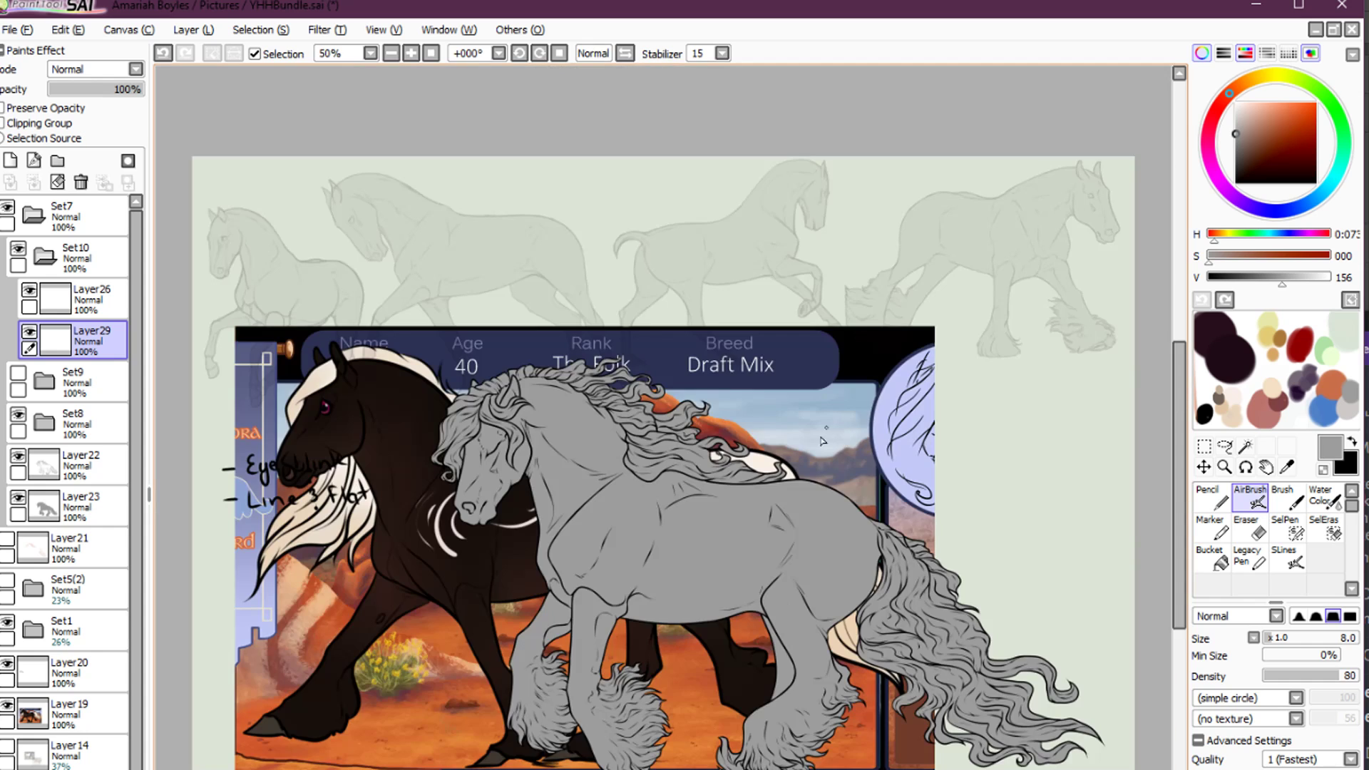
pyautogui.click(29, 260)
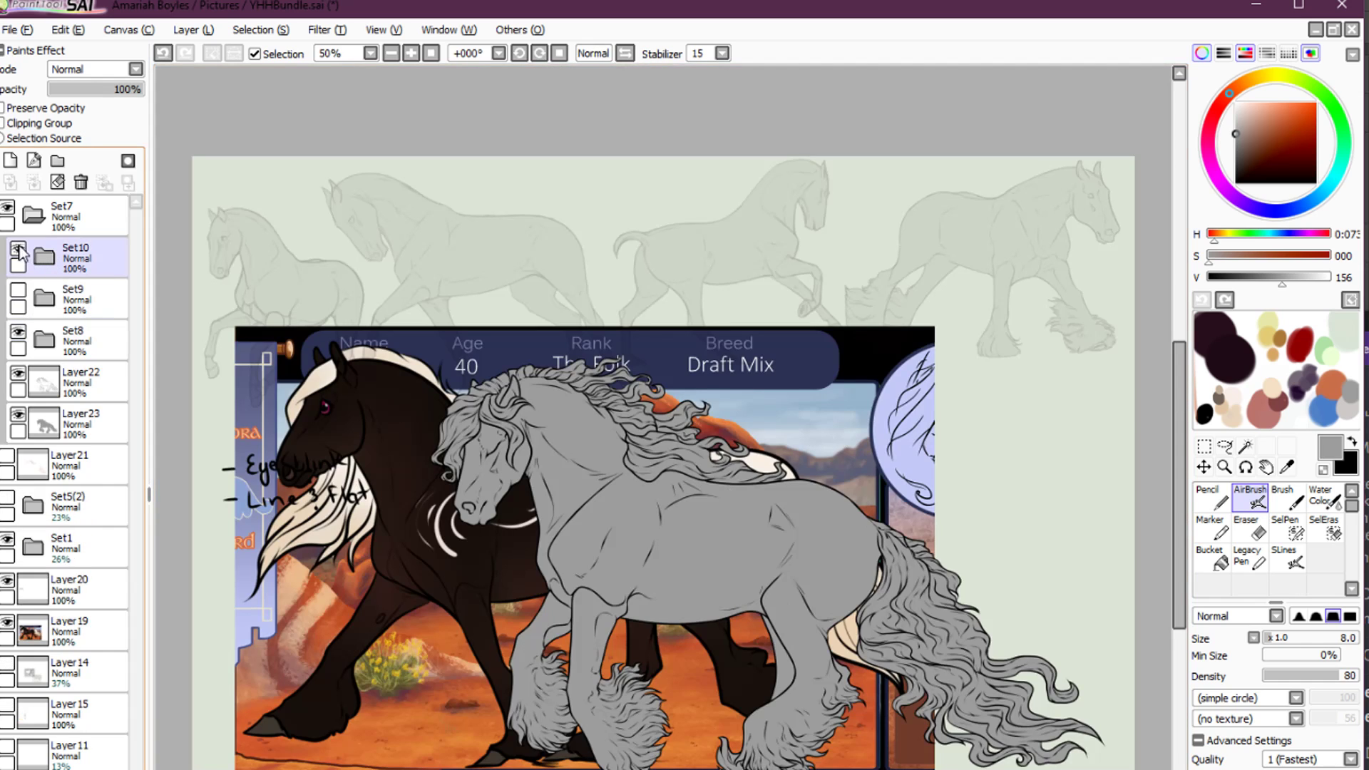
# Preview the blink frames by toggling the visibility of Set10, Set9 and Set8 at full-picture view
pyautogui.click(17, 251)
pyautogui.click(18, 313)
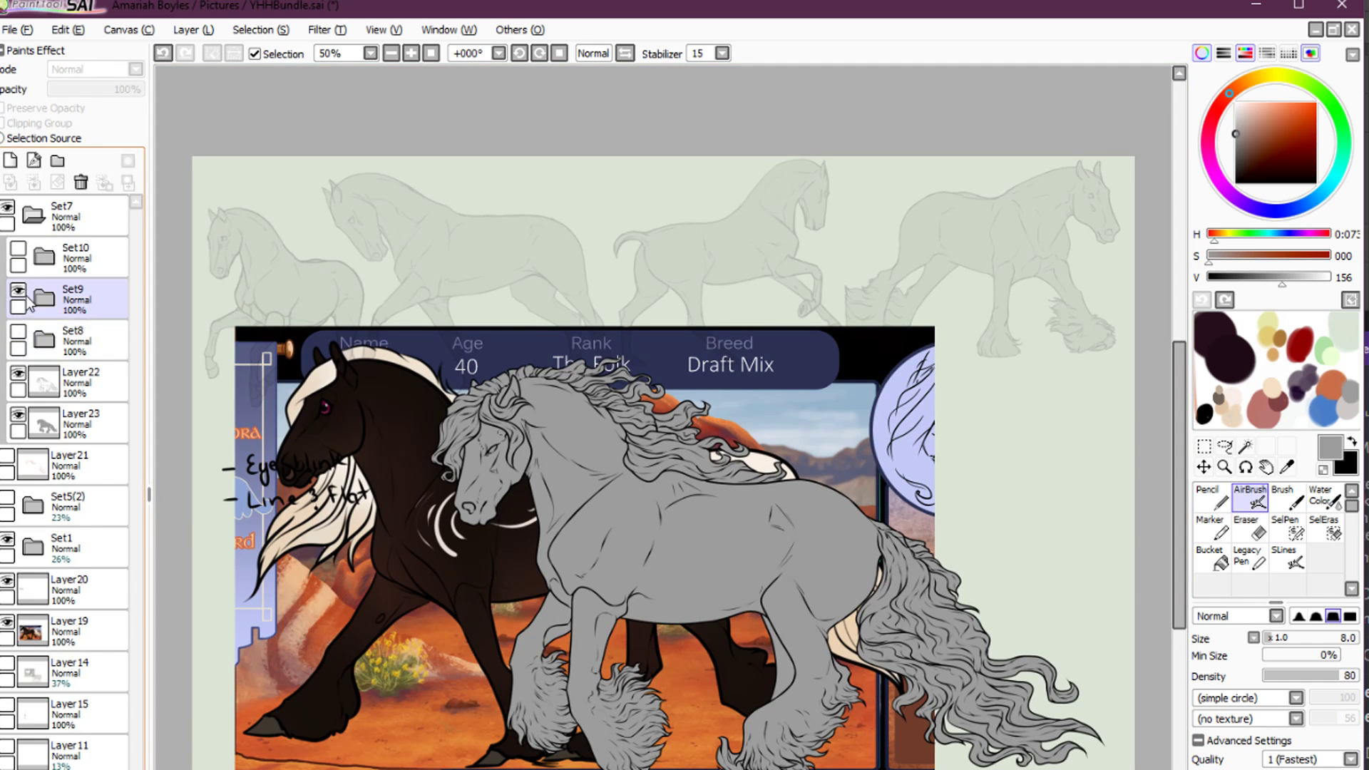
pyautogui.click(18, 292)
pyautogui.click(18, 333)
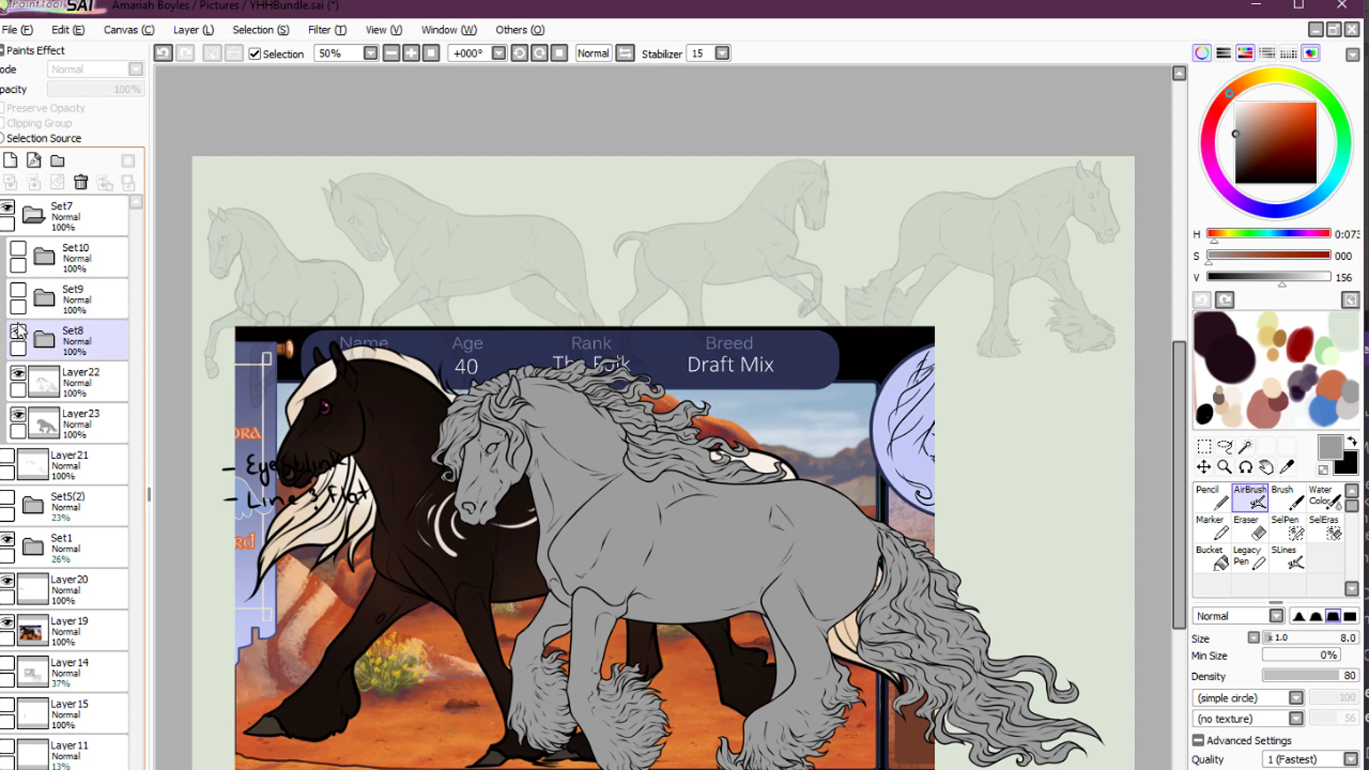
pyautogui.moveTo(18, 333)
pyautogui.mouseDown()
pyautogui.moveTo(18, 253)
pyautogui.moveTo(18, 330)
pyautogui.mouseUp()
pyautogui.click(17, 334)
pyautogui.click(20, 308)
pyautogui.click(23, 263)
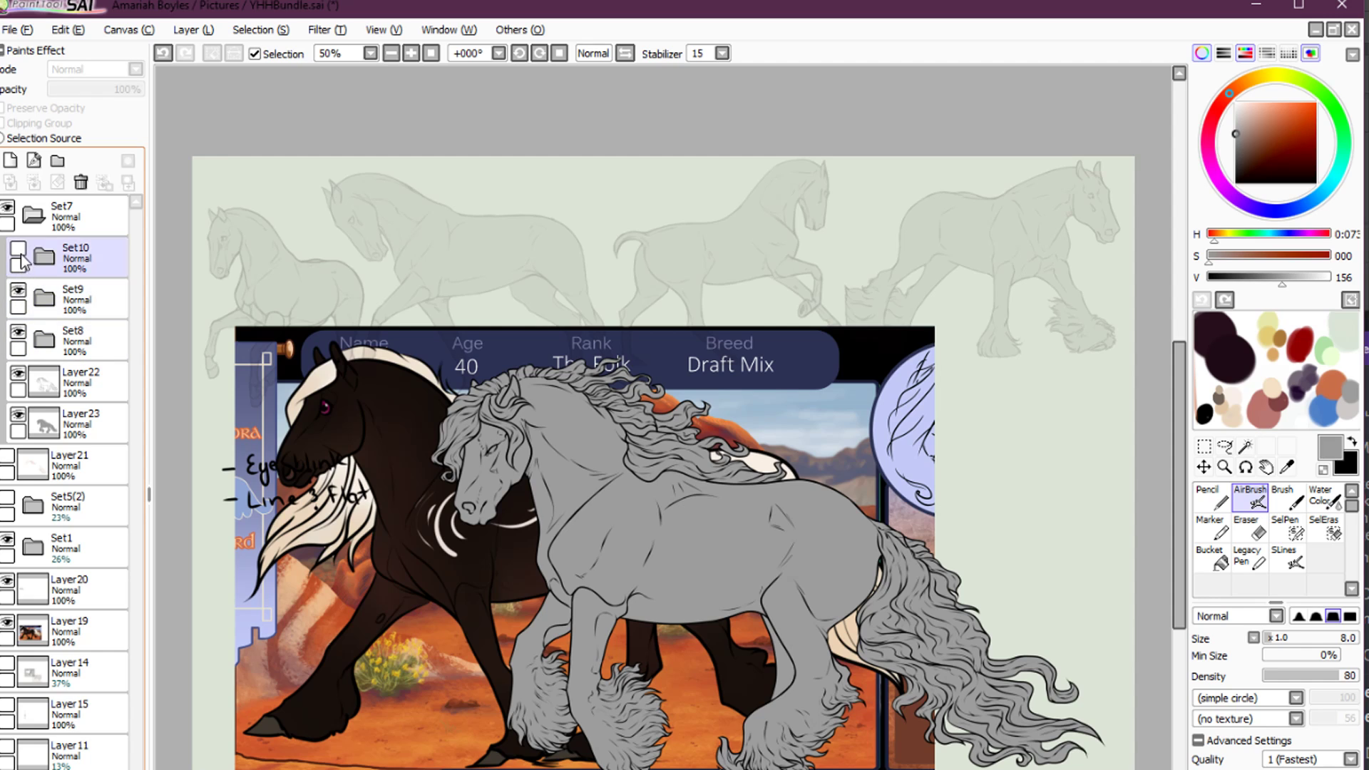
# Check the closed-eye frame once more and hide Set10, Set9 and Set8 so only the open eye shows
pyautogui.click(18, 250)
pyautogui.click(18, 250)
pyautogui.click(20, 308)
pyautogui.click(18, 291)
pyautogui.click(20, 339)
pyautogui.click(52, 259)
pyautogui.click(64, 215)
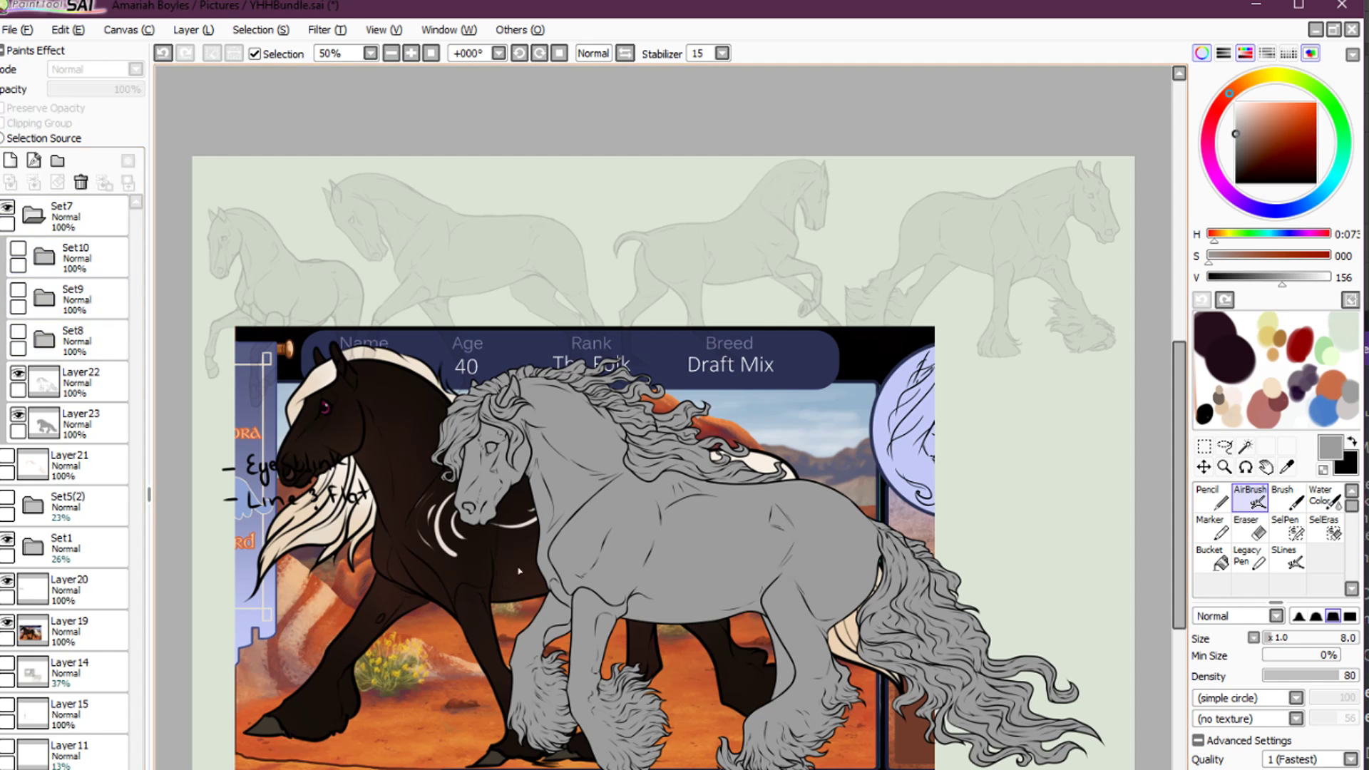
# Sample two dark coat browns from the reference horse and bucket-fill the lined horse on Layer23 with the darker one
pyautogui.keyDown('ctrl'); pyautogui.click(406, 616); pyautogui.keyUp('ctrl')
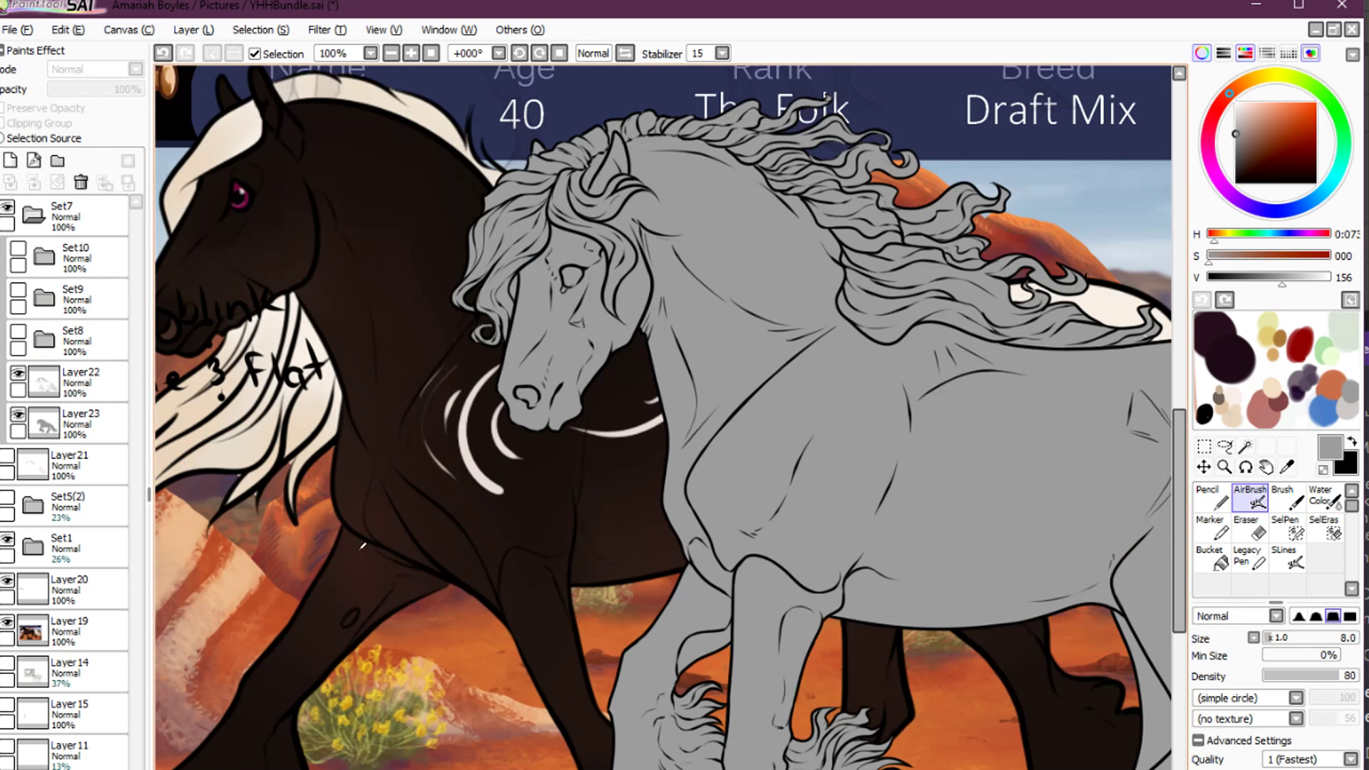
pyautogui.rightClick(356, 544)
pyautogui.press('x')
pyautogui.rightClick(614, 493)
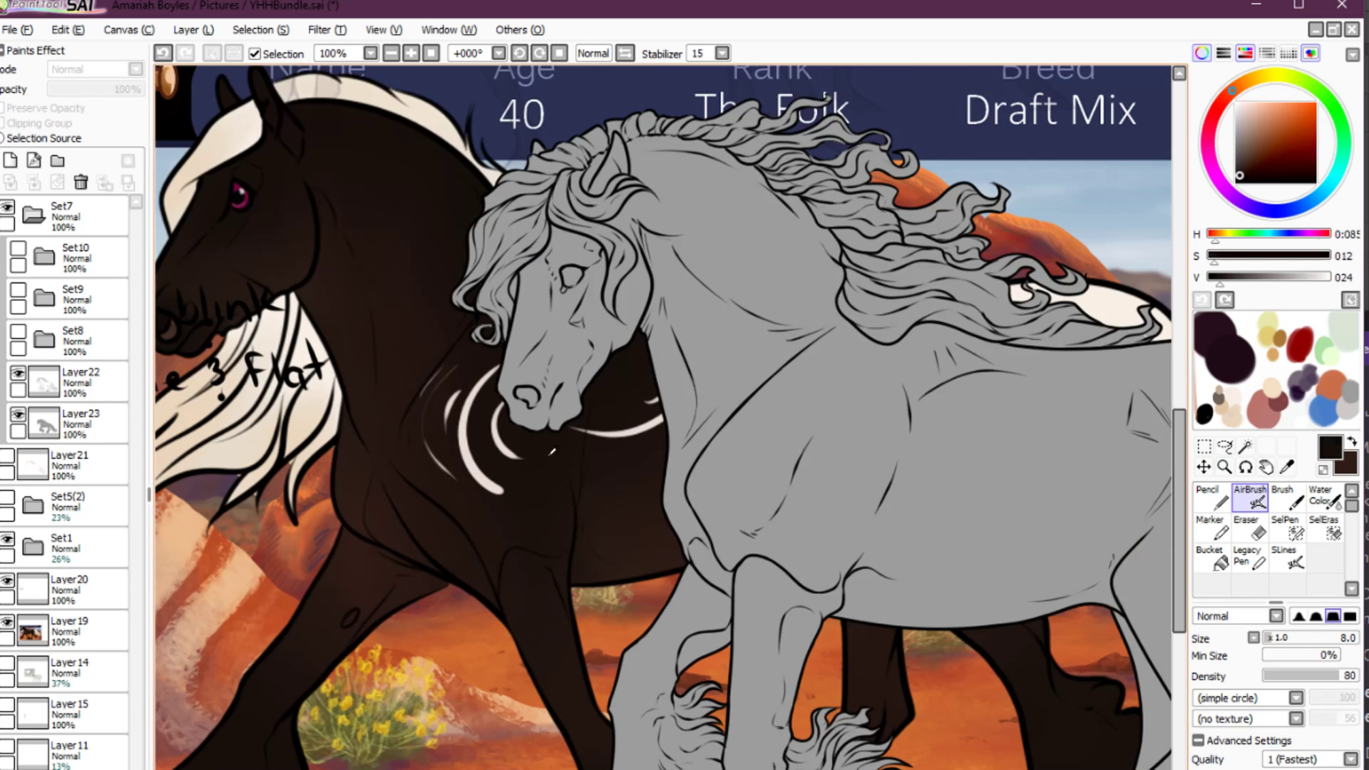
pyautogui.click(74, 429)
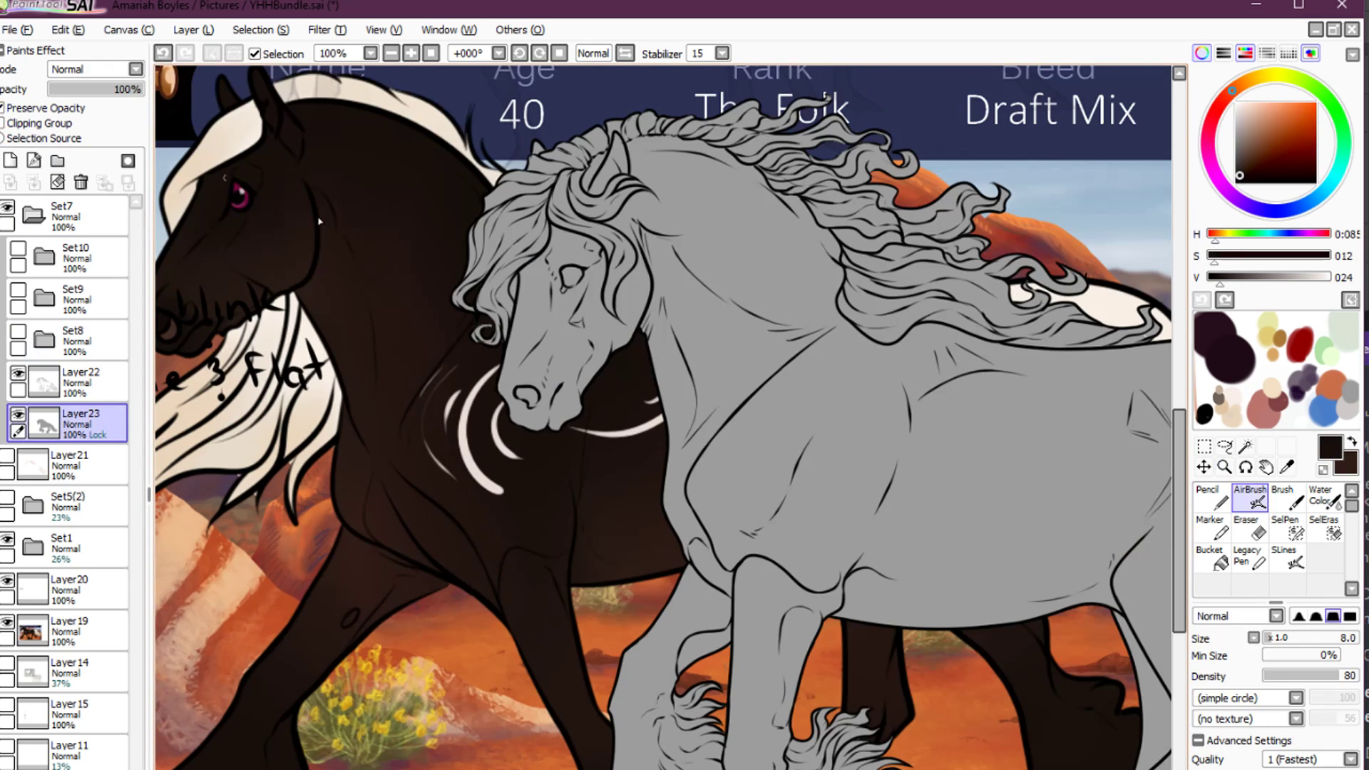
pyautogui.press('g')
pyautogui.click(531, 239)
# Add a clipping layer above Layer23 and airbrush the lighter brown at size 50 on the foreleg, girth, chest, neck and face
pyautogui.click(10, 161)
pyautogui.click(34, 124)
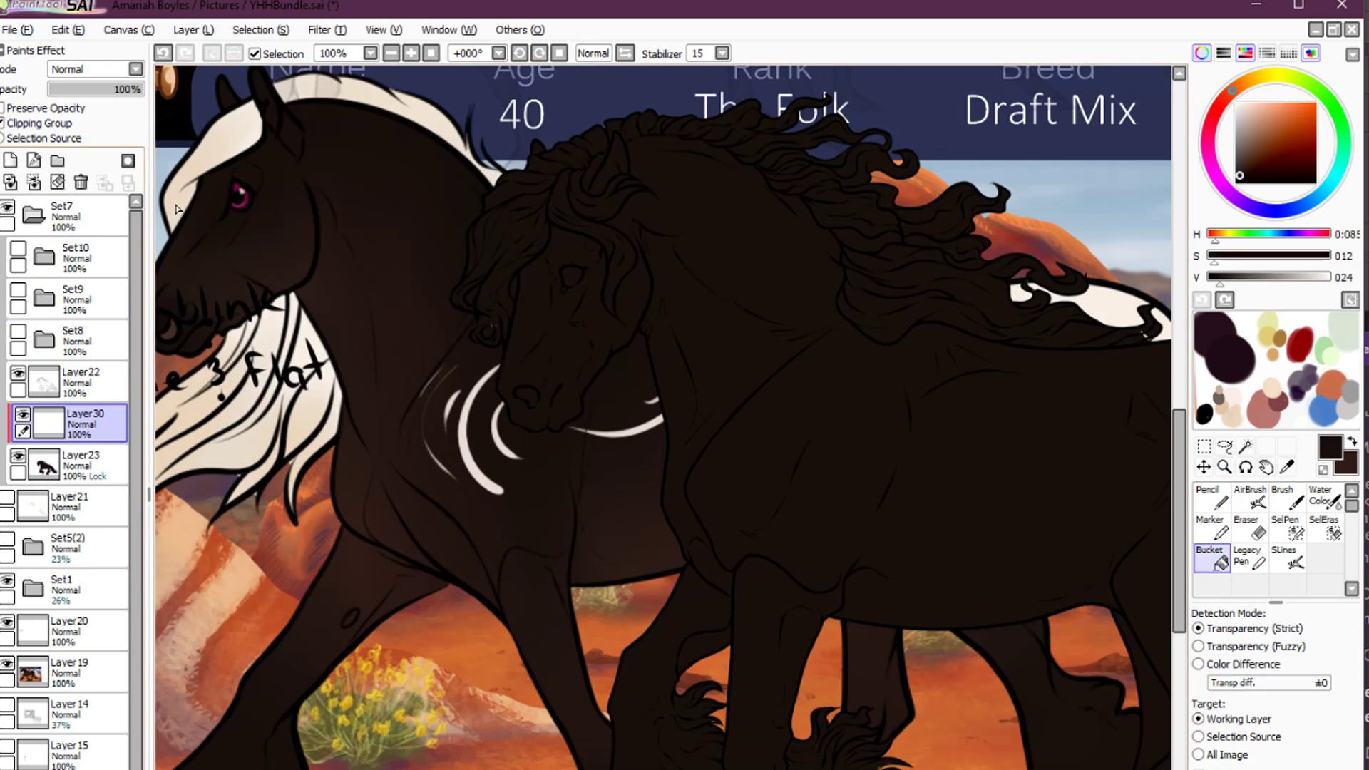
pyautogui.press('x')
pyautogui.press('b')
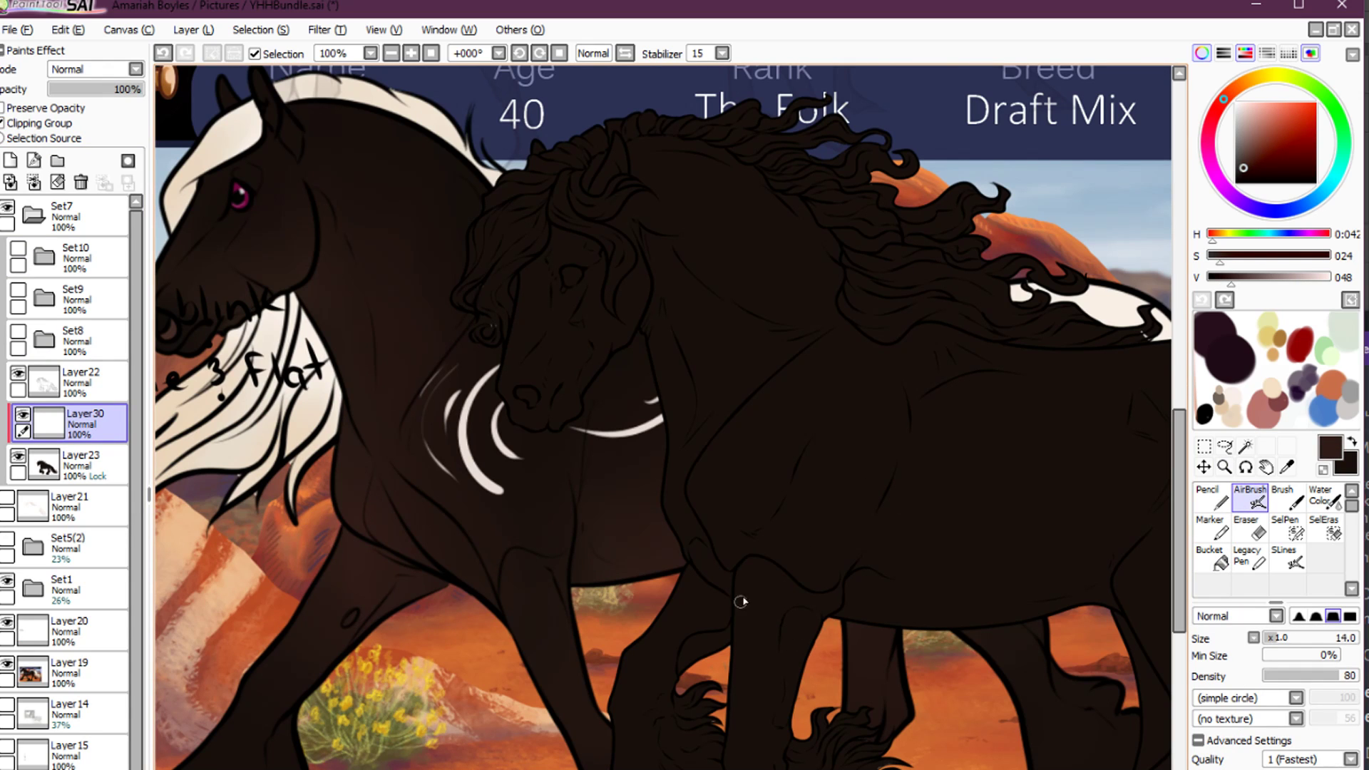
pyautogui.press(']')
pyautogui.press(']')
pyautogui.press(']')
pyautogui.press(']')
pyautogui.press(']')
pyautogui.press(']')
pyautogui.press(']')
pyautogui.moveTo(721, 584)
pyautogui.mouseDown()
pyautogui.moveTo(667, 474)
pyautogui.moveTo(716, 584)
pyautogui.moveTo(692, 595)
pyautogui.moveTo(700, 645)
pyautogui.mouseUp()
pyautogui.moveTo(865, 599)
pyautogui.mouseDown()
pyautogui.moveTo(915, 512)
pyautogui.moveTo(894, 519)
pyautogui.moveTo(878, 583)
pyautogui.moveTo(938, 630)
pyautogui.moveTo(905, 613)
pyautogui.moveTo(853, 512)
pyautogui.mouseUp()
pyautogui.moveTo(686, 307)
pyautogui.mouseDown()
pyautogui.moveTo(654, 337)
pyautogui.moveTo(684, 417)
pyautogui.moveTo(719, 393)
pyautogui.moveTo(681, 465)
pyautogui.moveTo(719, 422)
pyautogui.moveTo(704, 550)
pyautogui.mouseUp()
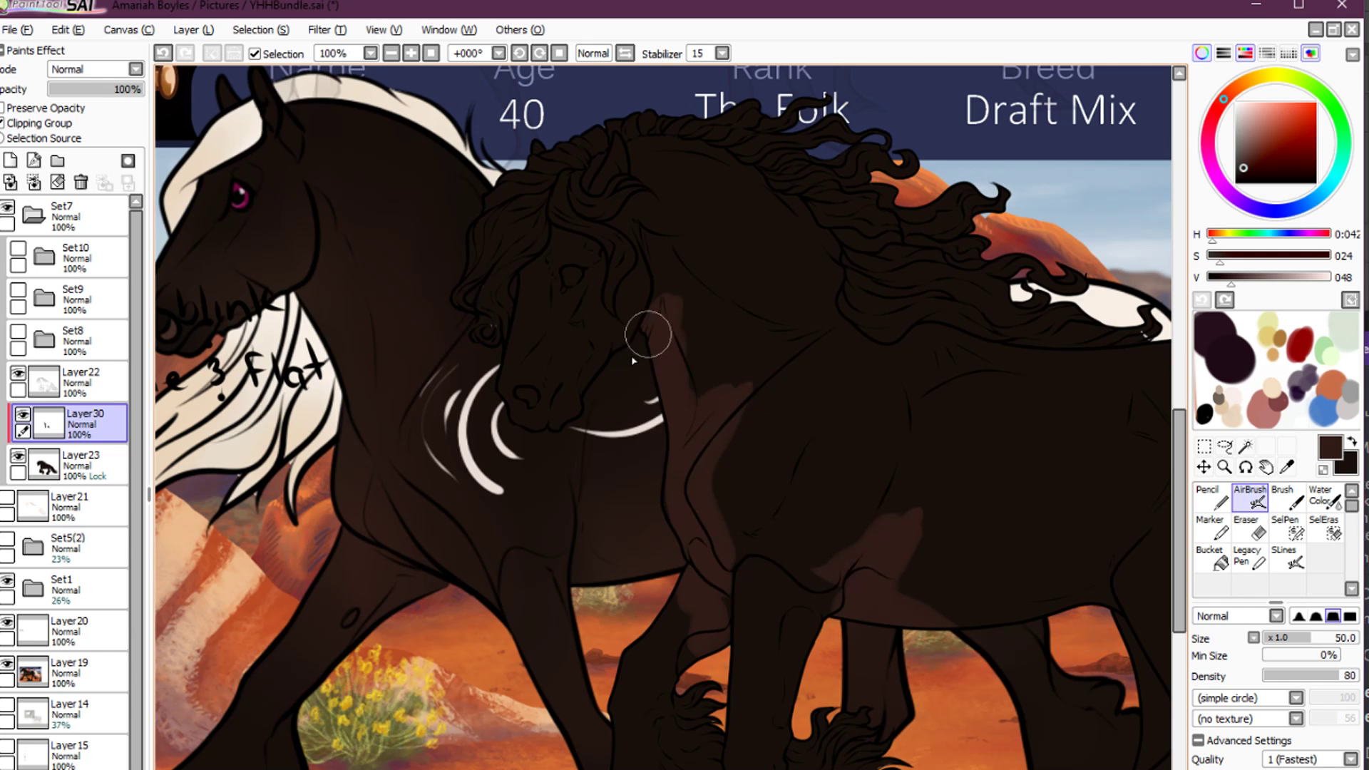
pyautogui.moveTo(633, 361)
pyautogui.mouseDown()
pyautogui.moveTo(566, 364)
pyautogui.moveTo(567, 342)
pyautogui.moveTo(523, 367)
pyautogui.moveTo(570, 226)
pyautogui.mouseUp()
# Mirror the canvas view and move the reference picture on Layer19 so the reference horse's belly and hindquarters show above the lined horse
pyautogui.press('h')
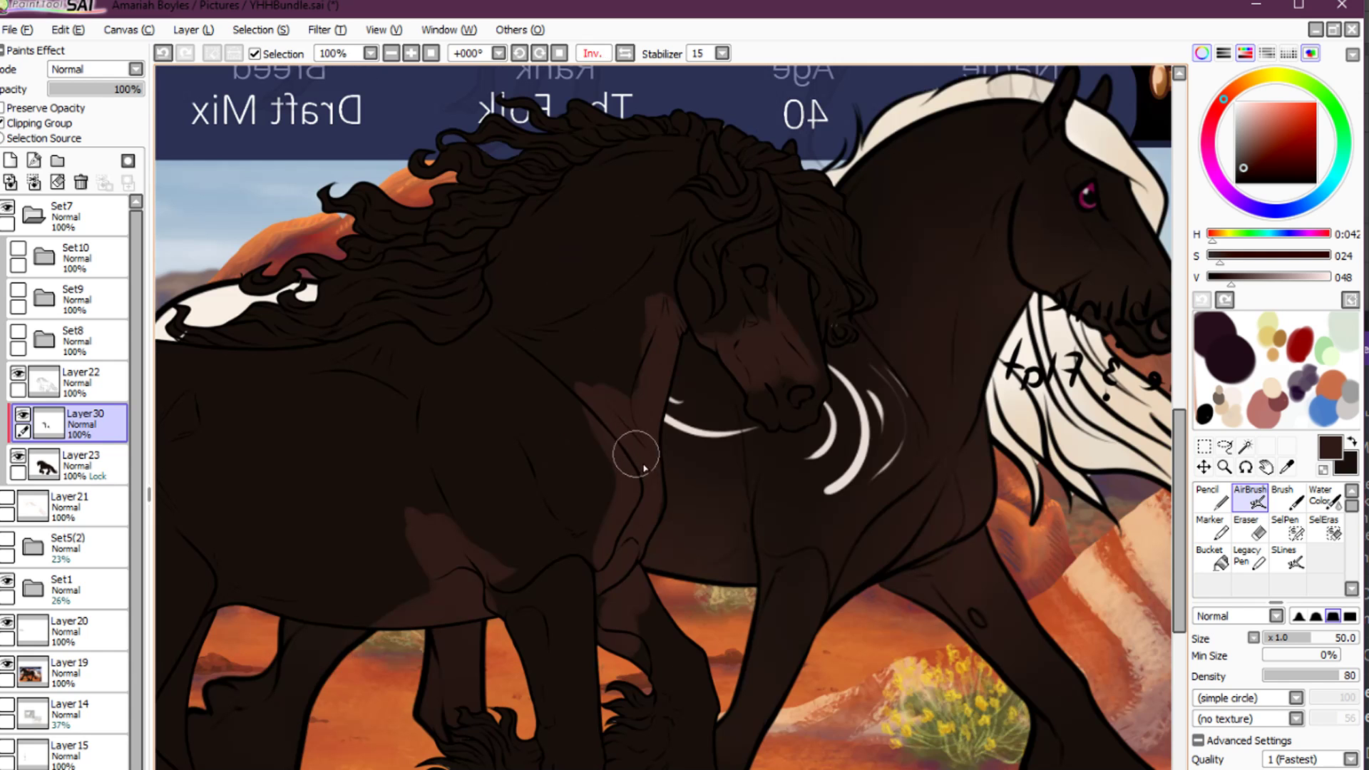
pyautogui.moveTo(649, 524); pyautogui.dragTo(978, 488)
pyautogui.click(71, 667)
pyautogui.hotkey('ctrl', 't')
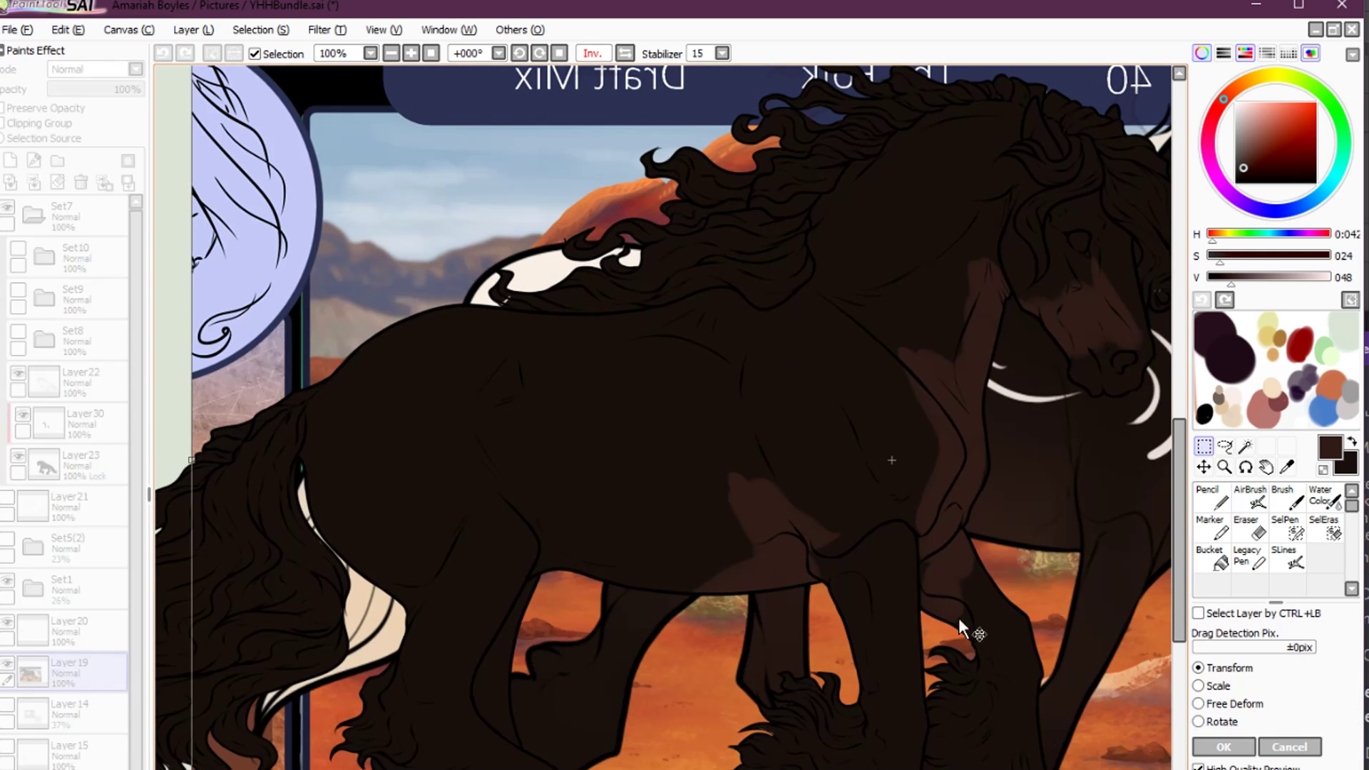
pyautogui.moveTo(963, 630); pyautogui.dragTo(812, 547)
pyautogui.moveTo(725, 403); pyautogui.dragTo(698, 405)
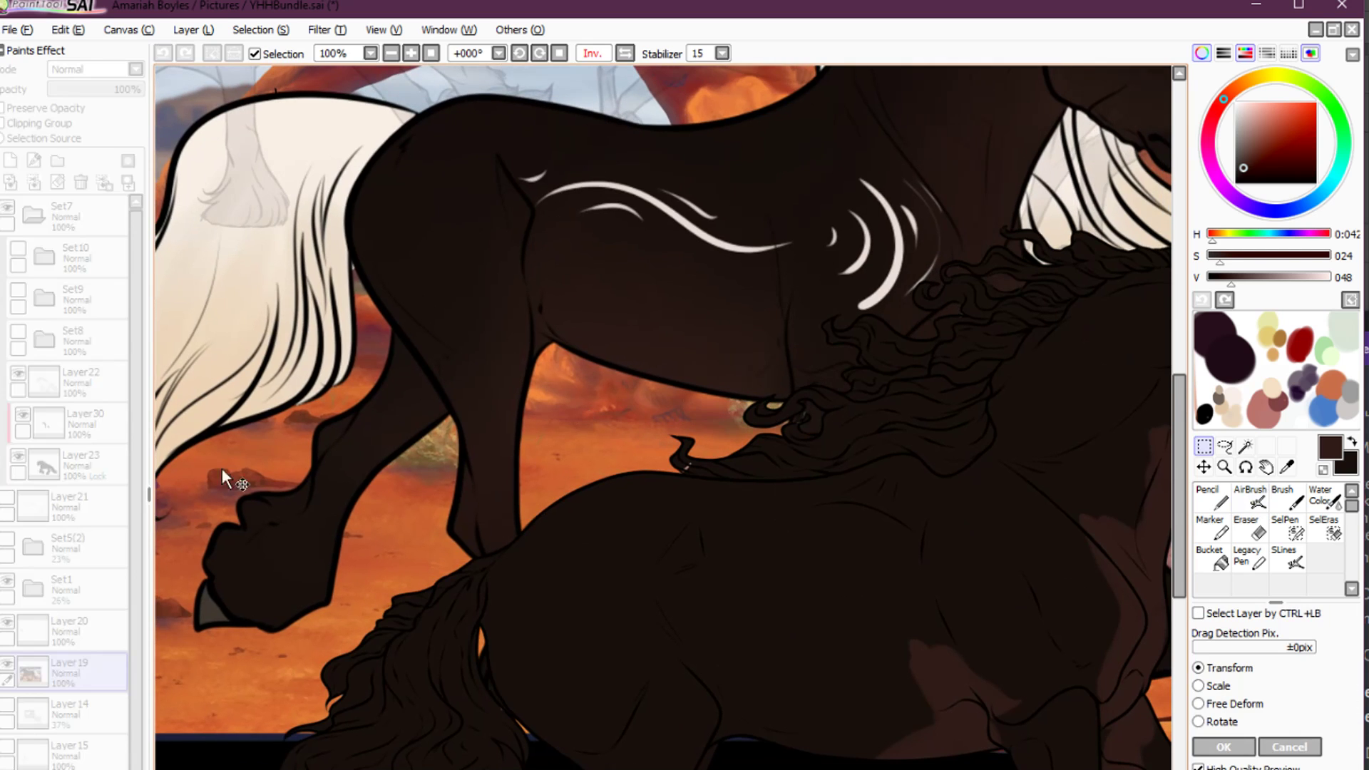
pyautogui.press('Return')
# Airbrush the lighter brown on Layer30 along the belly, flank, buttock, hind legs and near foreleg
pyautogui.click(83, 428)
pyautogui.moveTo(756, 707); pyautogui.dragTo(730, 618)
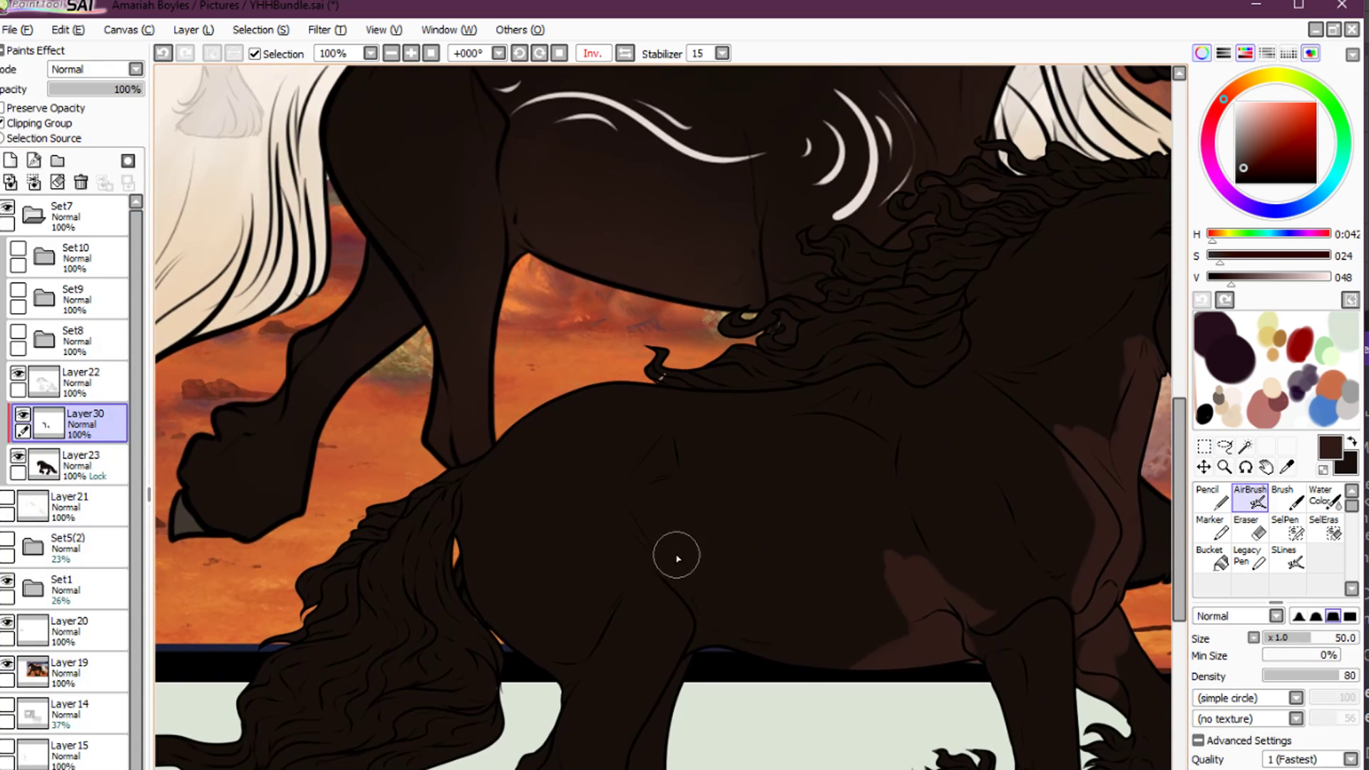
pyautogui.moveTo(675, 554)
pyautogui.mouseDown()
pyautogui.moveTo(700, 608)
pyautogui.moveTo(787, 654)
pyautogui.moveTo(705, 620)
pyautogui.moveTo(904, 641)
pyautogui.moveTo(847, 668)
pyautogui.moveTo(916, 619)
pyautogui.moveTo(685, 555)
pyautogui.mouseUp()
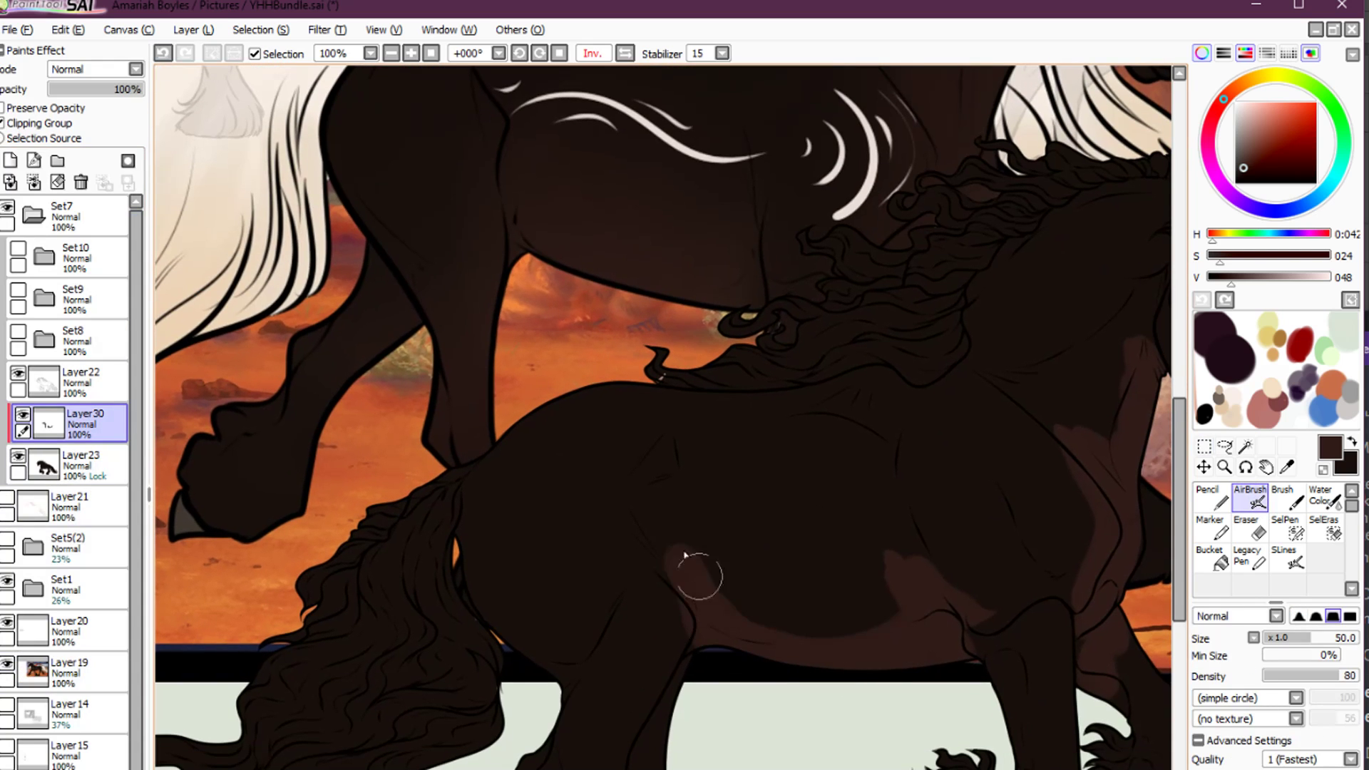
pyautogui.moveTo(576, 589); pyautogui.dragTo(643, 556)
pyautogui.moveTo(542, 493)
pyautogui.mouseDown()
pyautogui.moveTo(604, 615)
pyautogui.moveTo(542, 556)
pyautogui.moveTo(622, 657)
pyautogui.moveTo(597, 699)
pyautogui.moveTo(620, 656)
pyautogui.moveTo(612, 726)
pyautogui.moveTo(704, 769)
pyautogui.moveTo(752, 681)
pyautogui.mouseUp()
pyautogui.moveTo(917, 743); pyautogui.dragTo(697, 654)
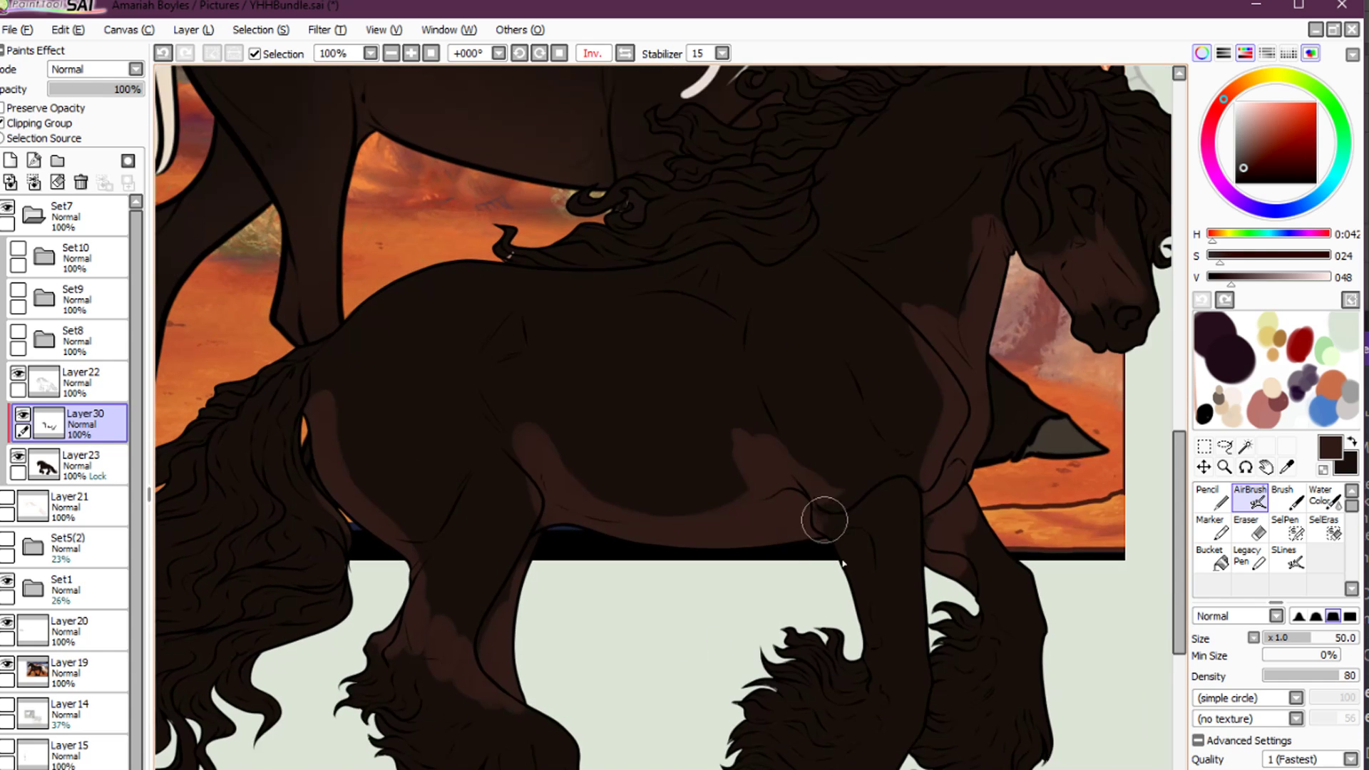
pyautogui.moveTo(822, 520); pyautogui.dragTo(860, 659)
pyautogui.moveTo(856, 571); pyautogui.dragTo(884, 647)
# Blend the lighter brown behind the elbow into the dark coat using the Water Color brush at size 60
pyautogui.press('c')
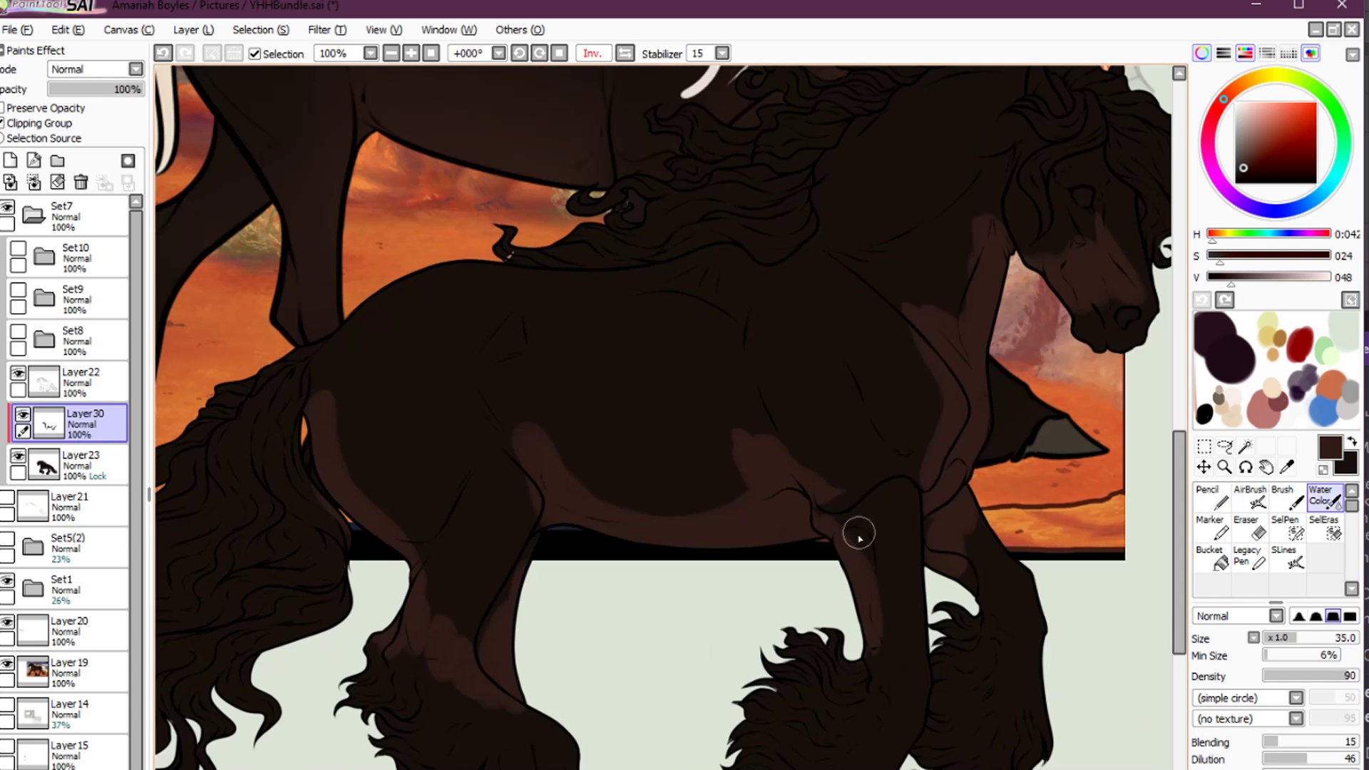
pyautogui.press(']')
pyautogui.press(']')
pyautogui.press(']')
pyautogui.moveTo(850, 516); pyautogui.dragTo(763, 365)
pyautogui.moveTo(784, 486); pyautogui.dragTo(719, 507)
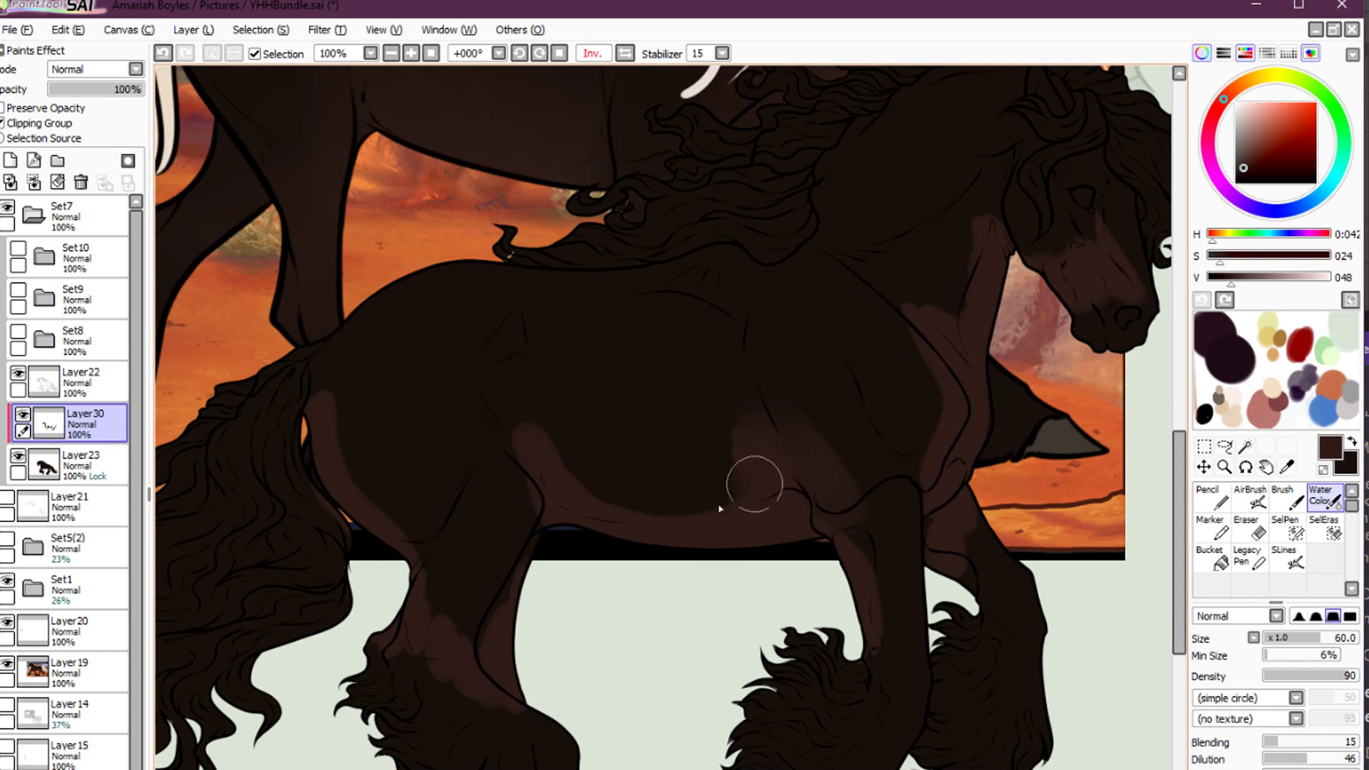
# Blend the belly shading upward with a softer-edged Water Color brush, using min size 60%, density 72, blending 100 and dilution 100
pyautogui.press(']')
pyautogui.press(']')
pyautogui.press(']')
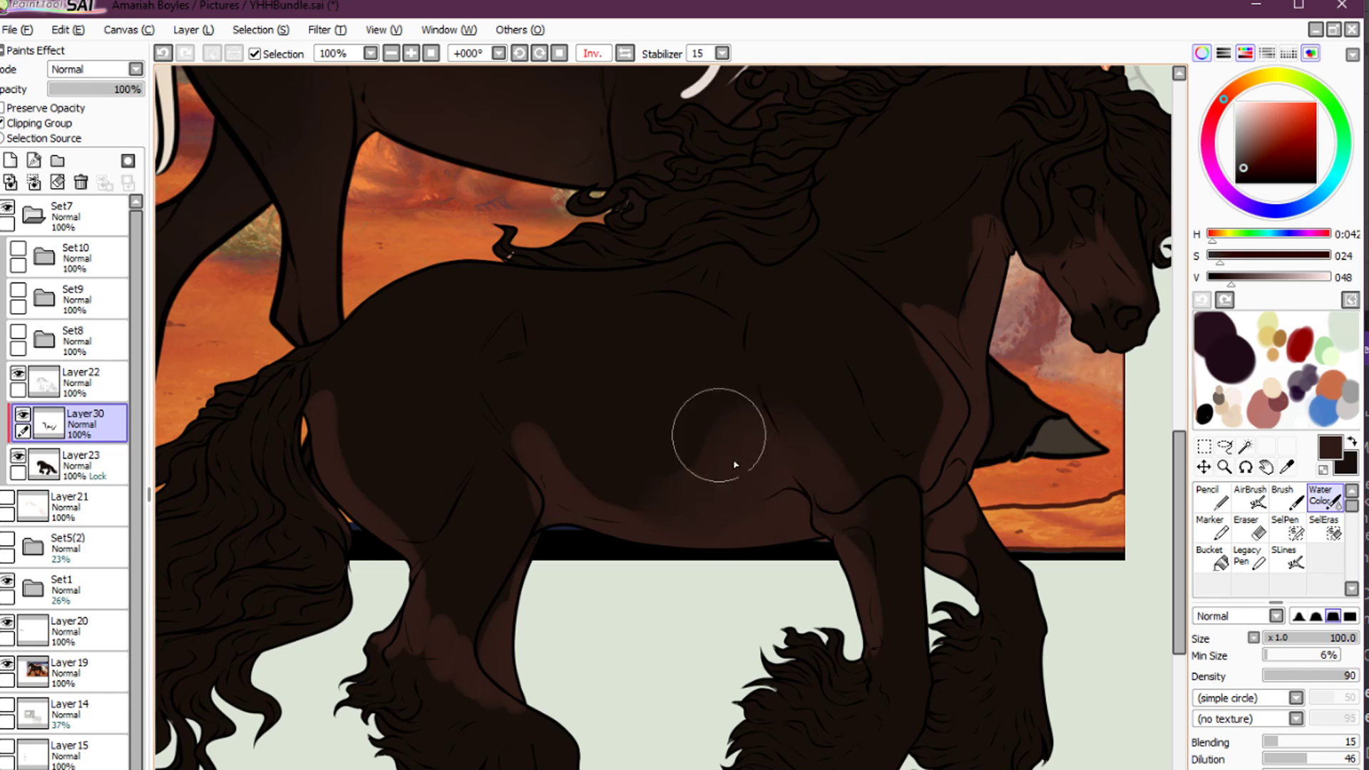
pyautogui.moveTo(719, 435); pyautogui.dragTo(641, 421)
pyautogui.click(1315, 616)
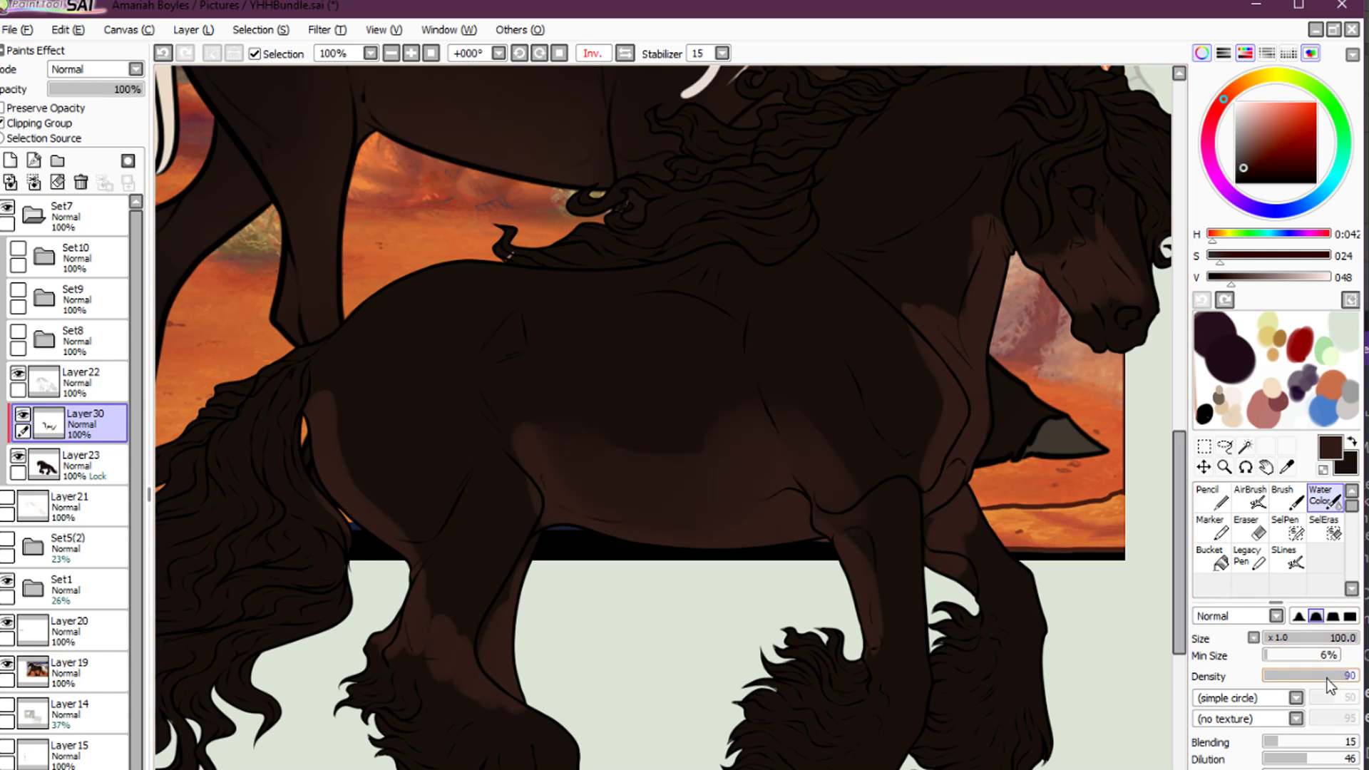
pyautogui.moveTo(736, 341)
pyautogui.mouseDown()
pyautogui.moveTo(736, 401)
pyautogui.moveTo(654, 462)
pyautogui.moveTo(550, 378)
pyautogui.moveTo(678, 493)
pyautogui.moveTo(529, 386)
pyautogui.moveTo(603, 482)
pyautogui.moveTo(509, 394)
pyautogui.moveTo(622, 492)
pyautogui.moveTo(724, 446)
pyautogui.moveTo(700, 415)
pyautogui.moveTo(828, 442)
pyautogui.moveTo(787, 374)
pyautogui.moveTo(828, 464)
pyautogui.mouseUp()
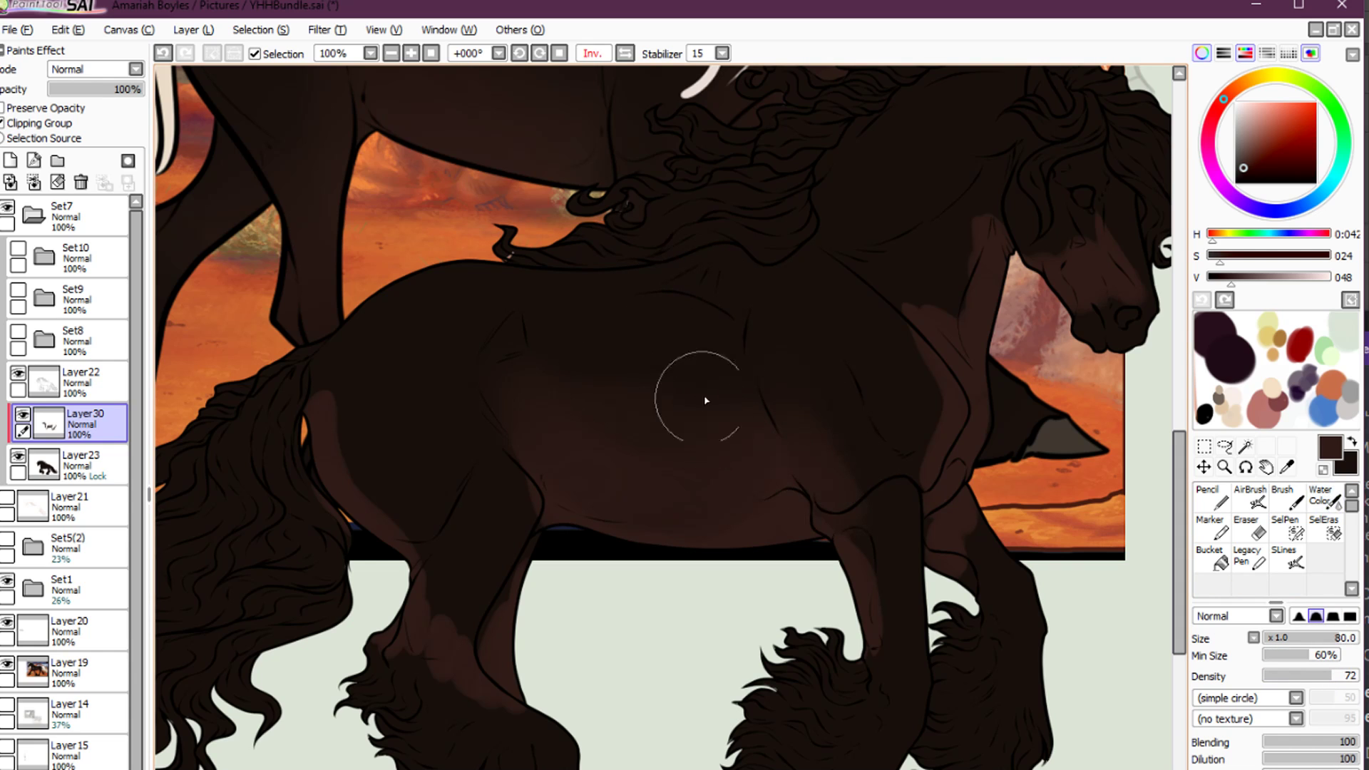
# Erase the upper part of the belly shading on Layer30 with the Eraser at size 200
pyautogui.press('e')
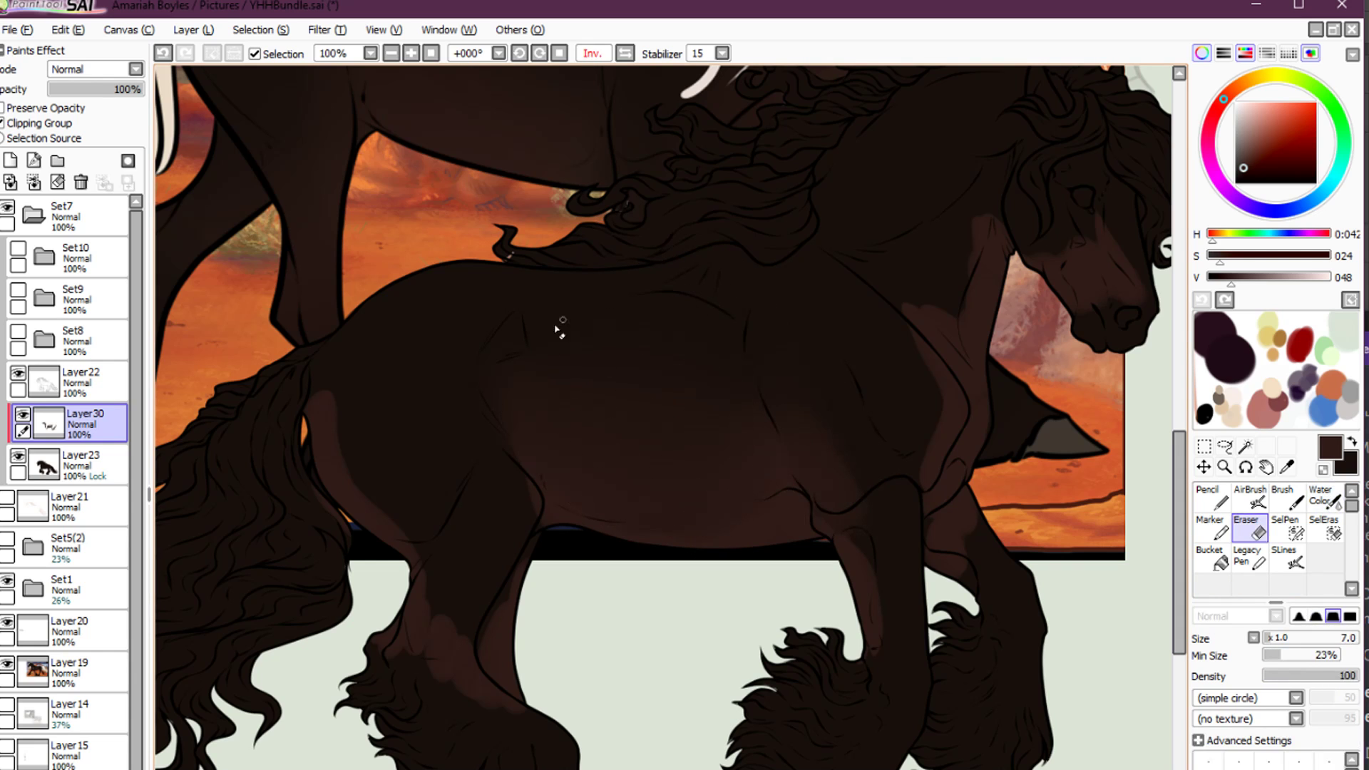
pyautogui.press(']')
pyautogui.press(']')
pyautogui.press(']')
pyautogui.press(']')
pyautogui.press(']')
pyautogui.press(']')
pyautogui.press(']')
pyautogui.press(']')
pyautogui.press(']')
pyautogui.press(']')
pyautogui.press(']')
pyautogui.press(']')
pyautogui.press(']')
pyautogui.press(']')
pyautogui.press(']')
pyautogui.press(']')
pyautogui.press(']')
pyautogui.press(']')
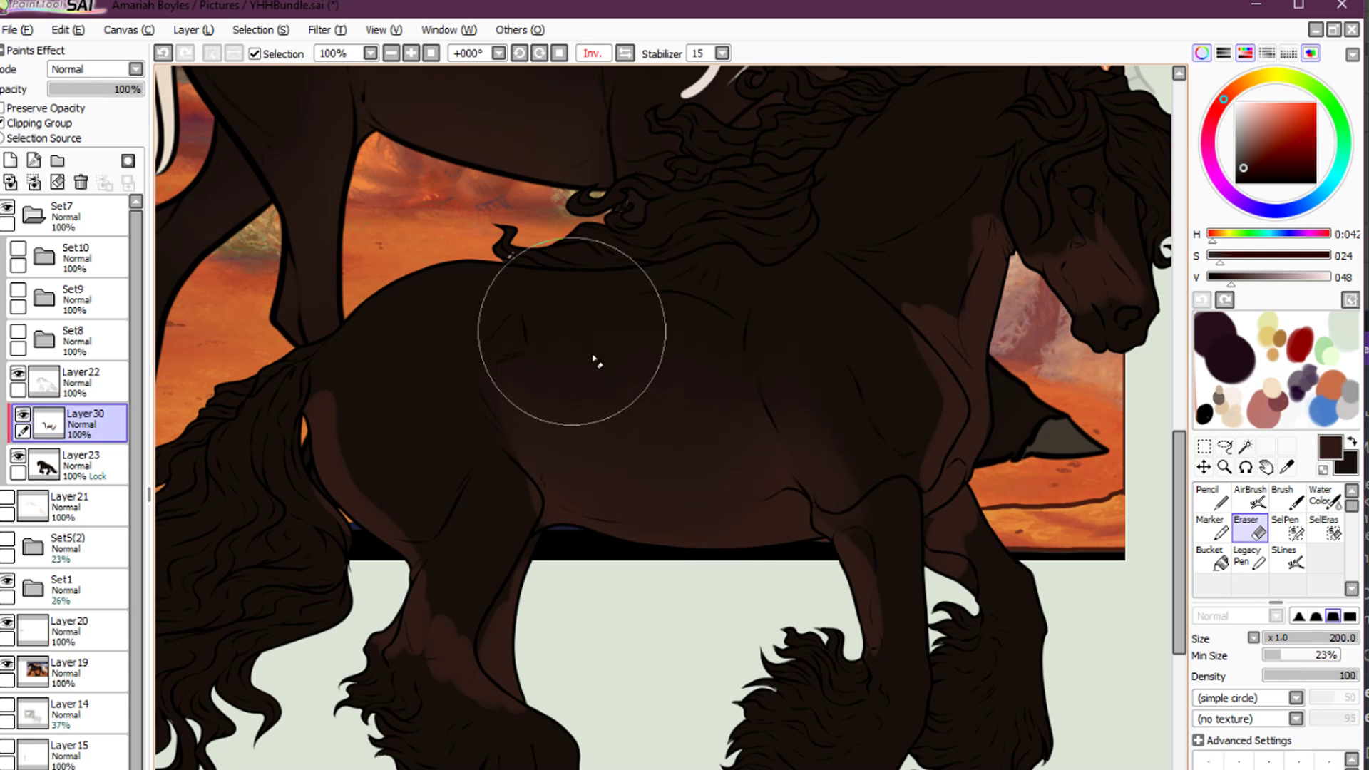
pyautogui.moveTo(571, 331); pyautogui.dragTo(657, 385)
# Soften the erased edge of the belly shading using a reduced Water Color brush
pyautogui.press('b')
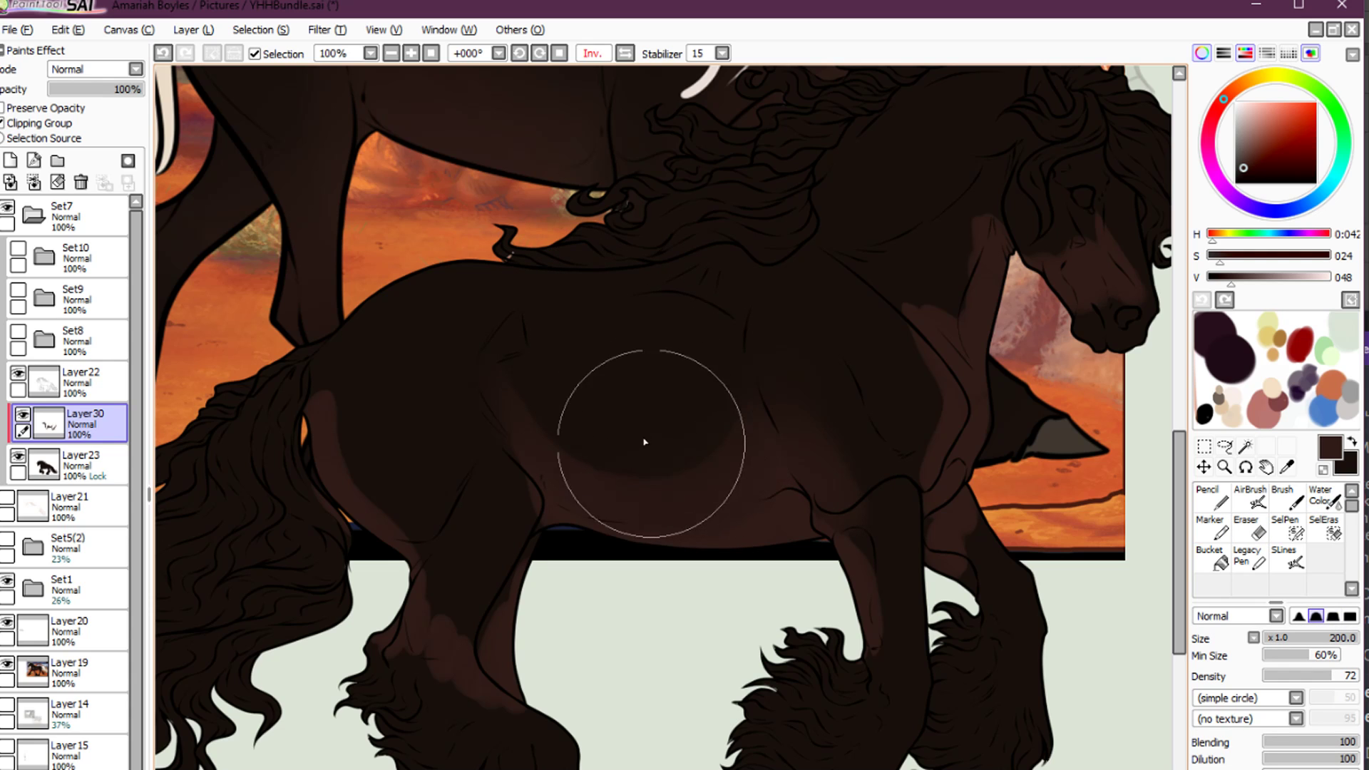
pyautogui.press('[')
pyautogui.press('[')
pyautogui.press('[')
pyautogui.press('[')
pyautogui.moveTo(732, 389)
pyautogui.mouseDown()
pyautogui.moveTo(585, 444)
pyautogui.moveTo(742, 378)
pyautogui.moveTo(567, 440)
pyautogui.moveTo(537, 295)
pyautogui.moveTo(627, 484)
pyautogui.mouseUp()
# Erase the shading along the front of the hind thigh with the Eraser at size 35 and soften it with the size 100 Water Color brush
pyautogui.press('e')
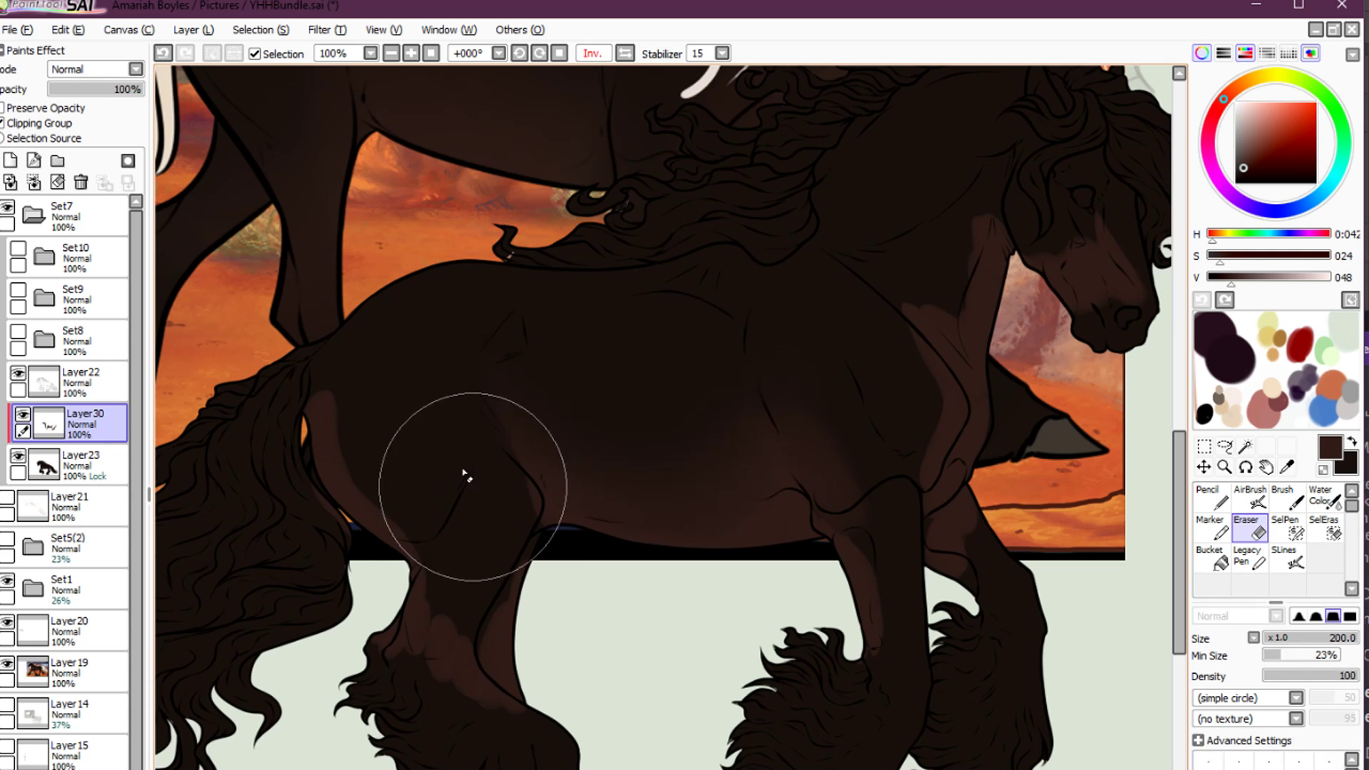
pyautogui.press('[')
pyautogui.moveTo(497, 489); pyautogui.dragTo(512, 503)
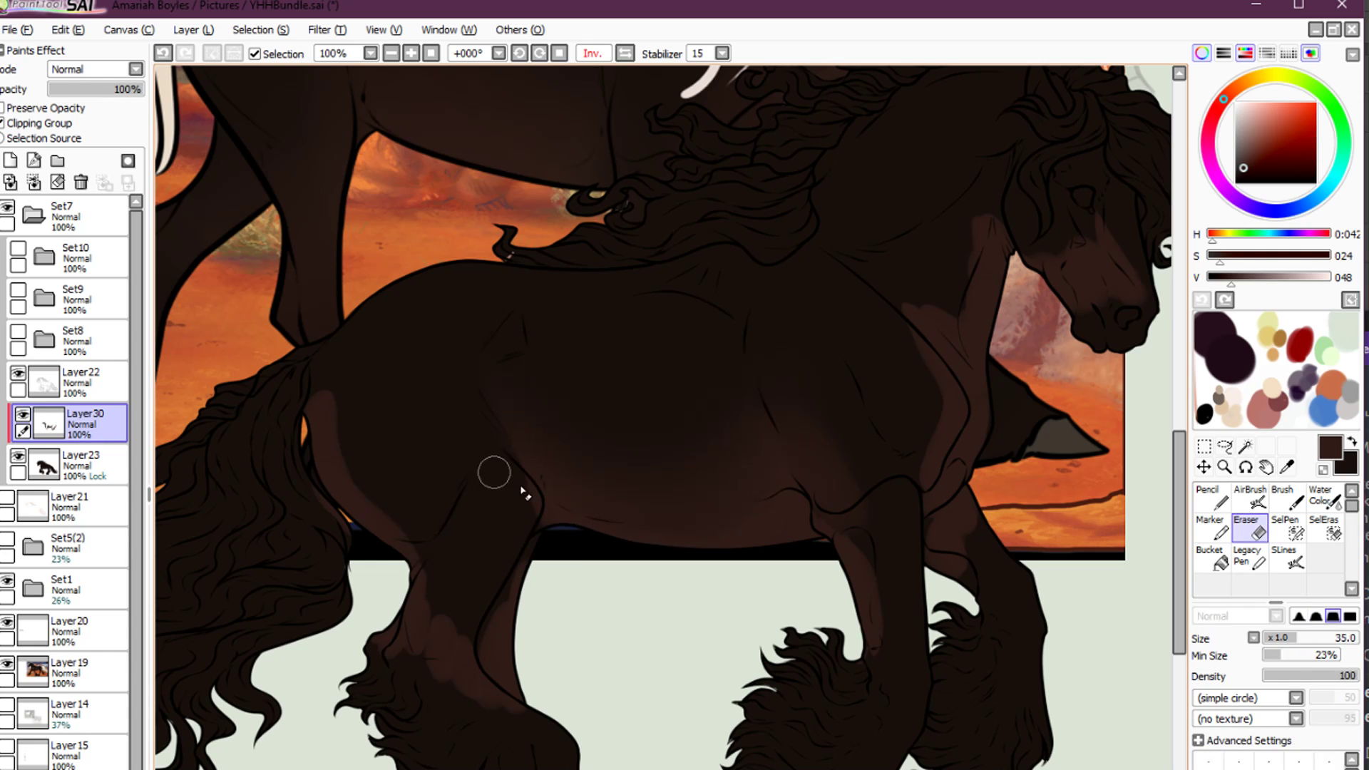
pyautogui.press('c')
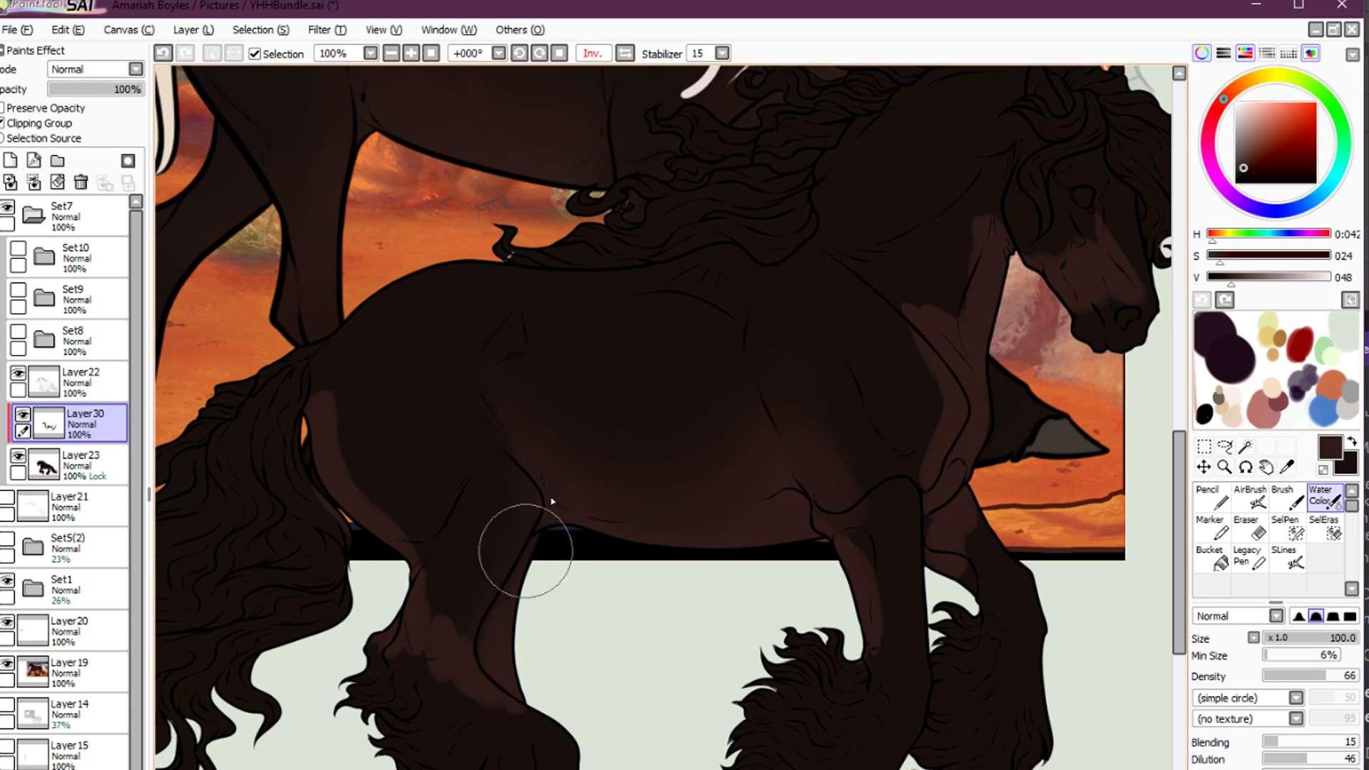
pyautogui.moveTo(542, 544)
pyautogui.mouseDown()
pyautogui.moveTo(388, 602)
pyautogui.moveTo(437, 632)
pyautogui.moveTo(314, 428)
pyautogui.moveTo(349, 420)
pyautogui.moveTo(443, 527)
pyautogui.mouseUp()
# Blend the lighter brown down the hind leg toward the hock with the Water Color brush at size 100
pyautogui.press('e')
pyautogui.press('c')
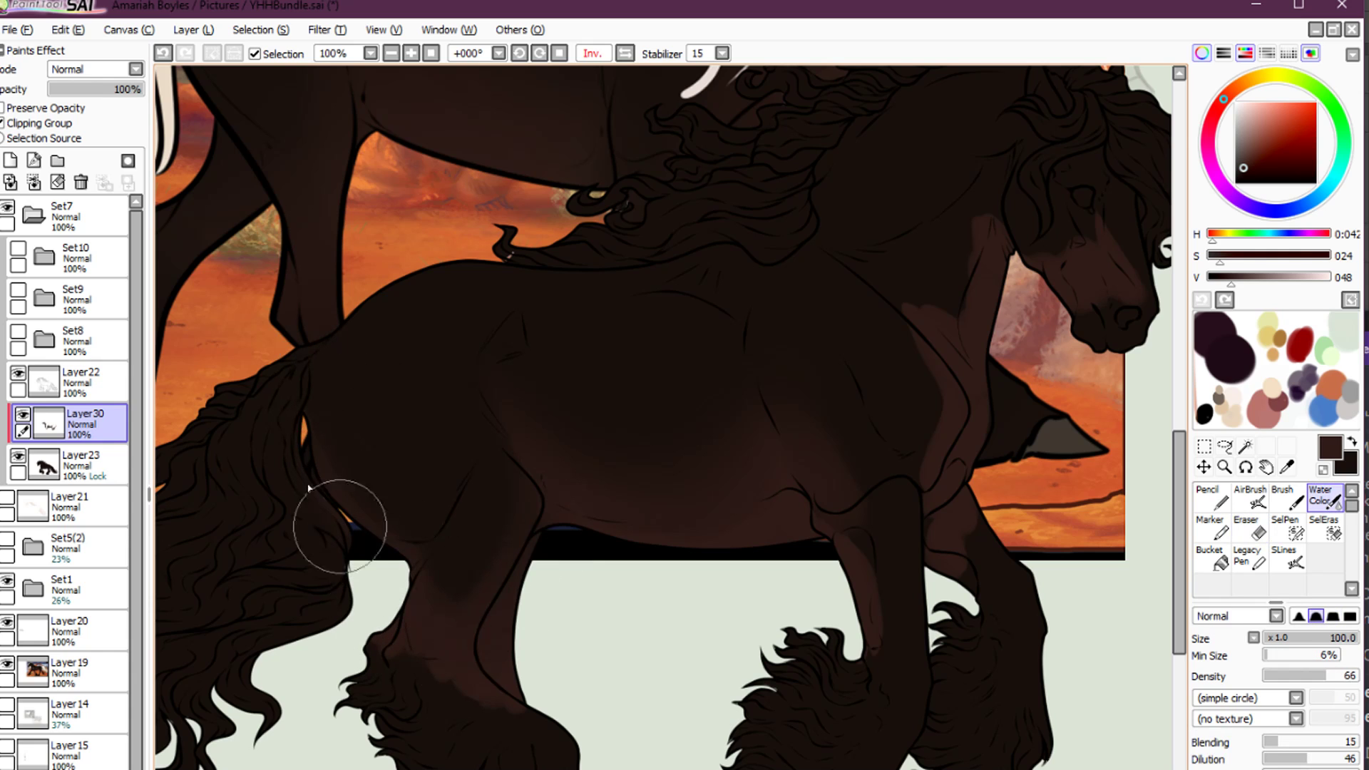
pyautogui.moveTo(427, 631)
pyautogui.mouseDown()
pyautogui.moveTo(445, 689)
pyautogui.moveTo(486, 704)
pyautogui.moveTo(453, 711)
pyautogui.mouseUp()
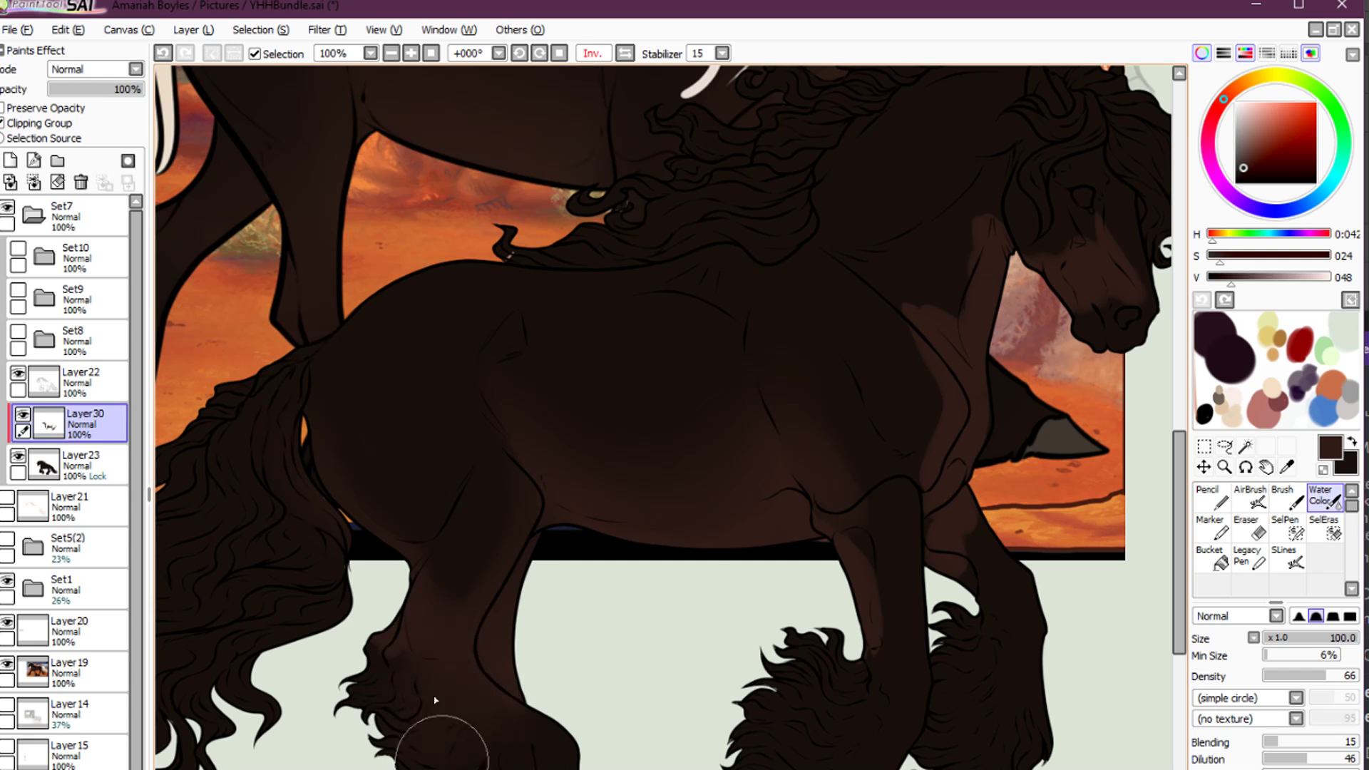
pyautogui.moveTo(474, 617); pyautogui.dragTo(475, 587)
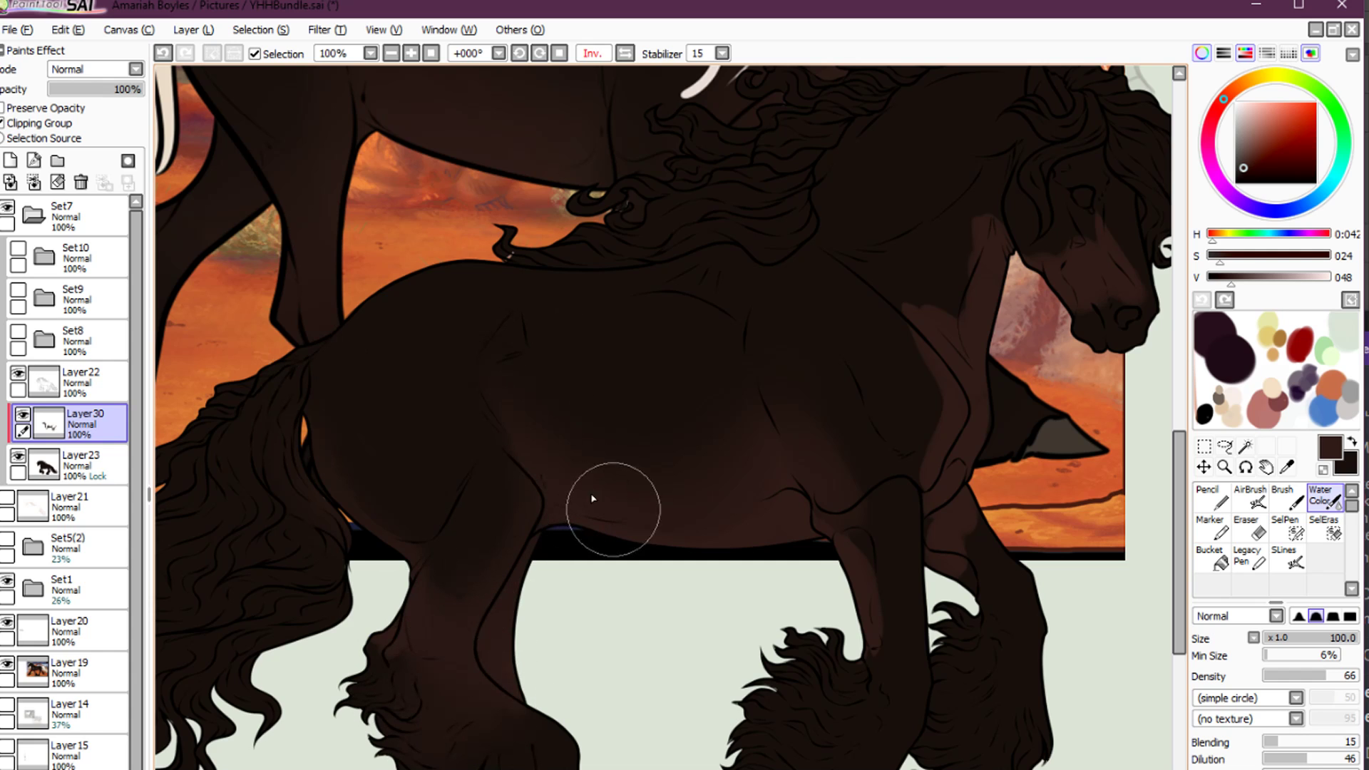
# Blend the lighter brown on the front leg, chest and underside of the neck using the Water Color brush at size 100
pyautogui.moveTo(935, 417); pyautogui.dragTo(878, 519)
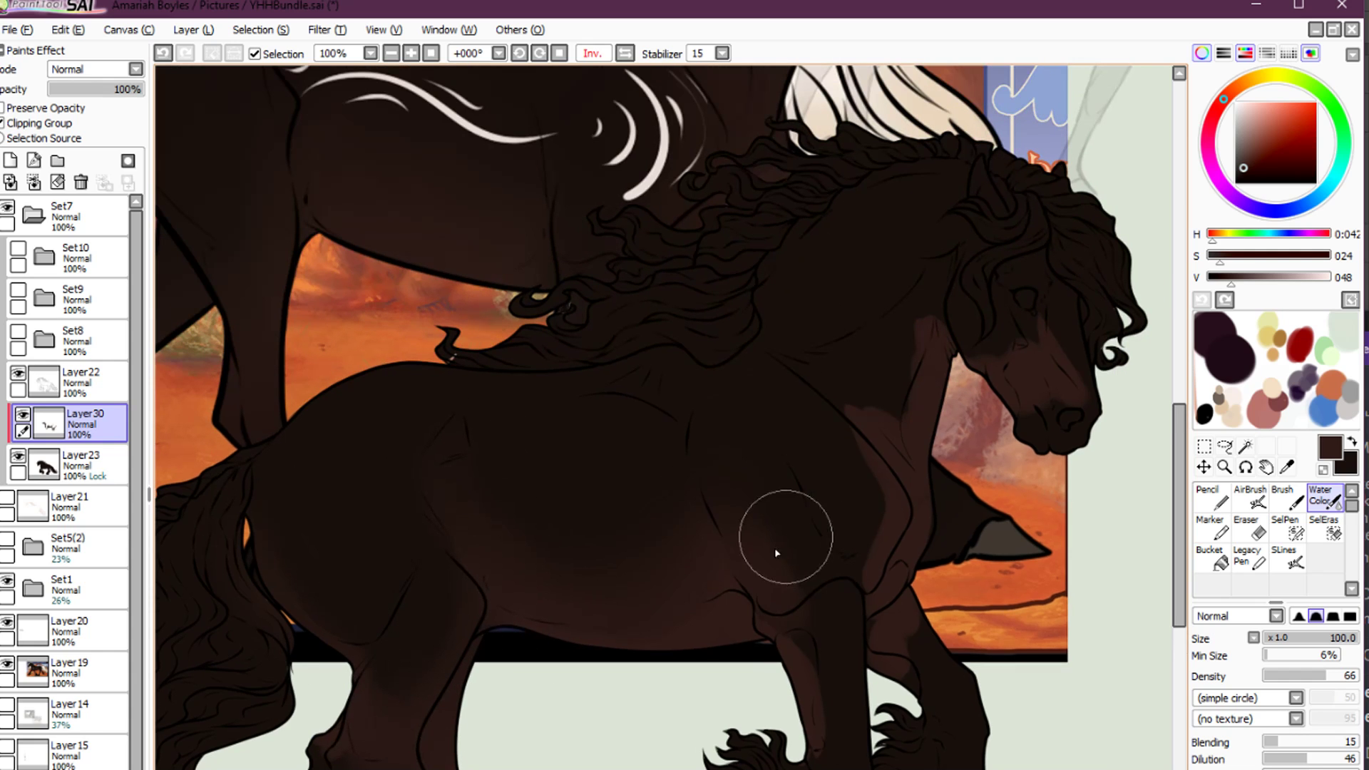
pyautogui.moveTo(794, 664)
pyautogui.mouseDown()
pyautogui.moveTo(800, 749)
pyautogui.moveTo(840, 685)
pyautogui.mouseUp()
pyautogui.moveTo(878, 544)
pyautogui.mouseDown()
pyautogui.moveTo(872, 489)
pyautogui.moveTo(926, 281)
pyautogui.moveTo(938, 489)
pyautogui.mouseUp()
pyautogui.moveTo(1015, 369); pyautogui.dragTo(994, 311)
# Blend the lighter brown on the horse's face using Water Color brushes at sizes 70 and 80, and mirror the canvas view
pyautogui.press('[')
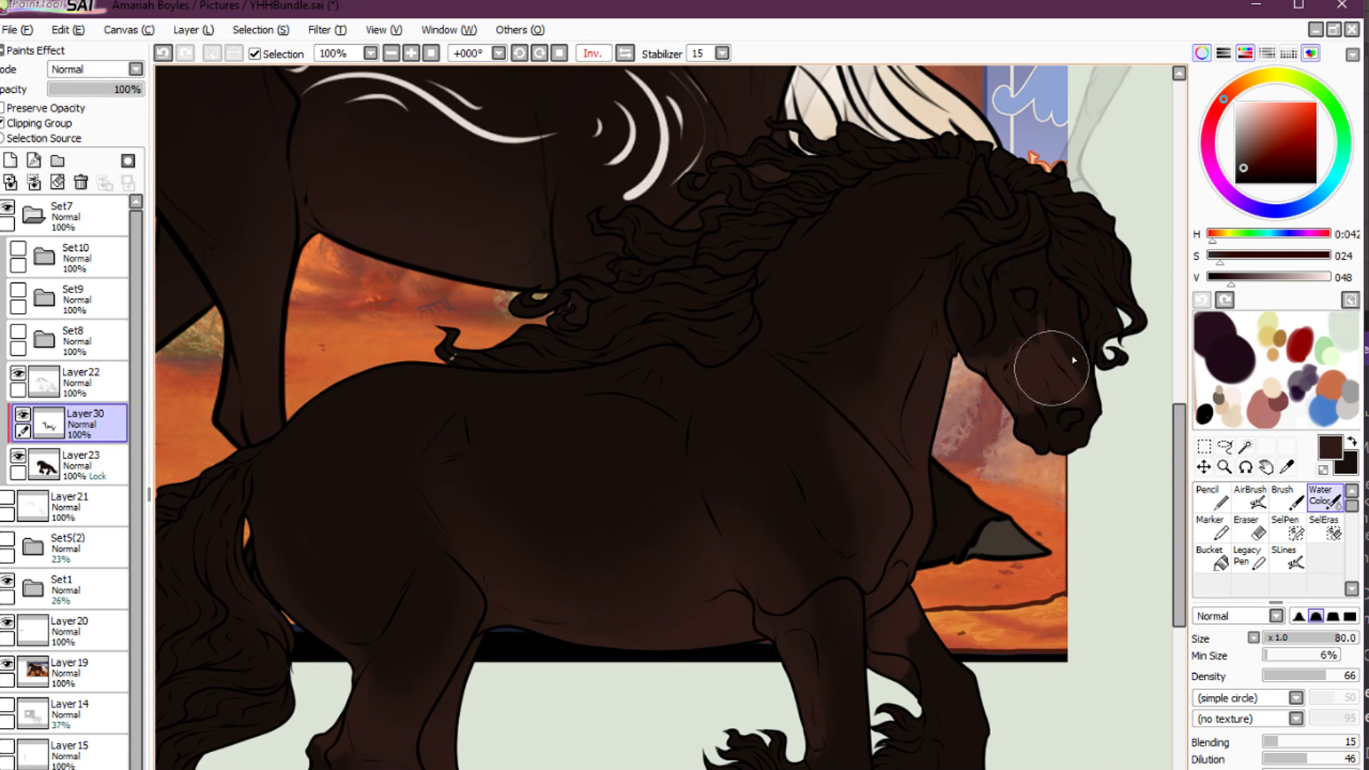
pyautogui.press('[')
pyautogui.moveTo(1069, 362)
pyautogui.mouseDown()
pyautogui.moveTo(1051, 308)
pyautogui.moveTo(1036, 368)
pyautogui.moveTo(979, 366)
pyautogui.moveTo(967, 343)
pyautogui.mouseUp()
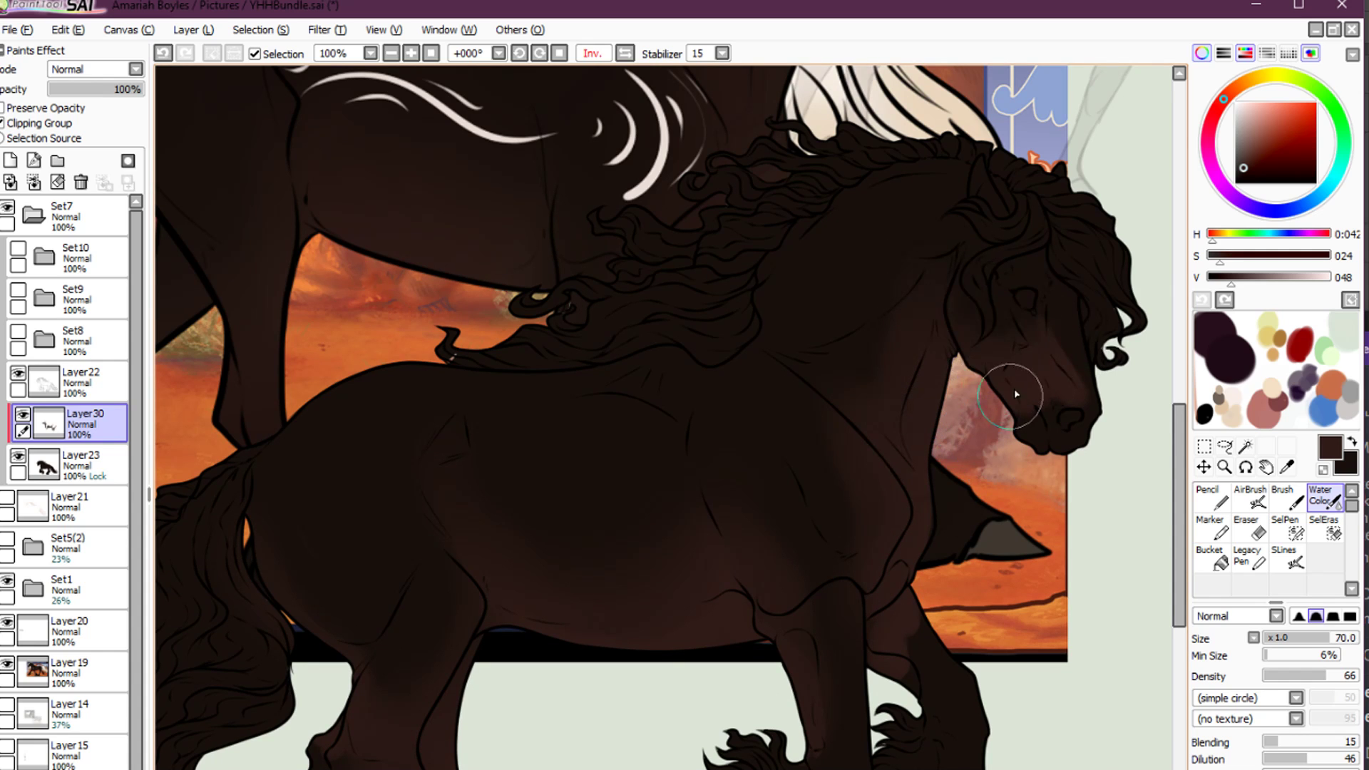
pyautogui.press('h')
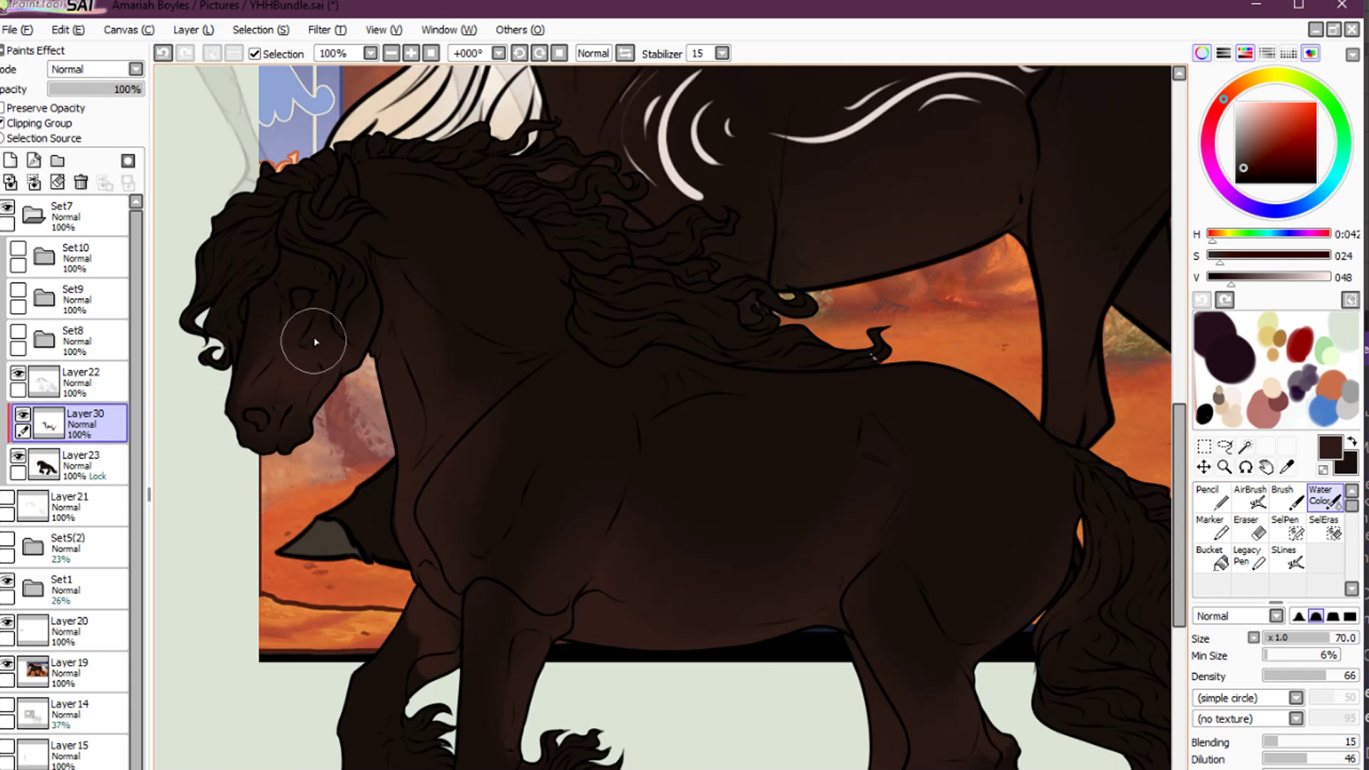
pyautogui.press('b')
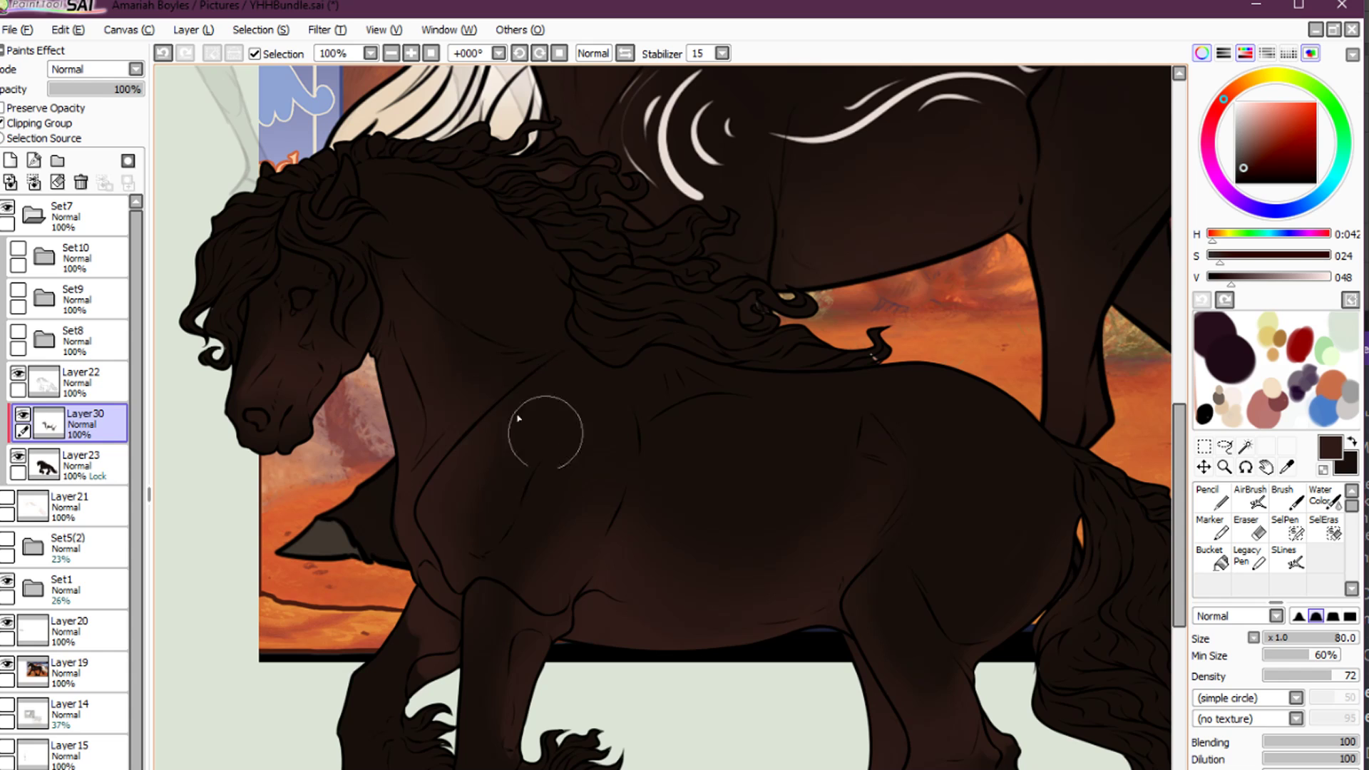
pyautogui.press('c')
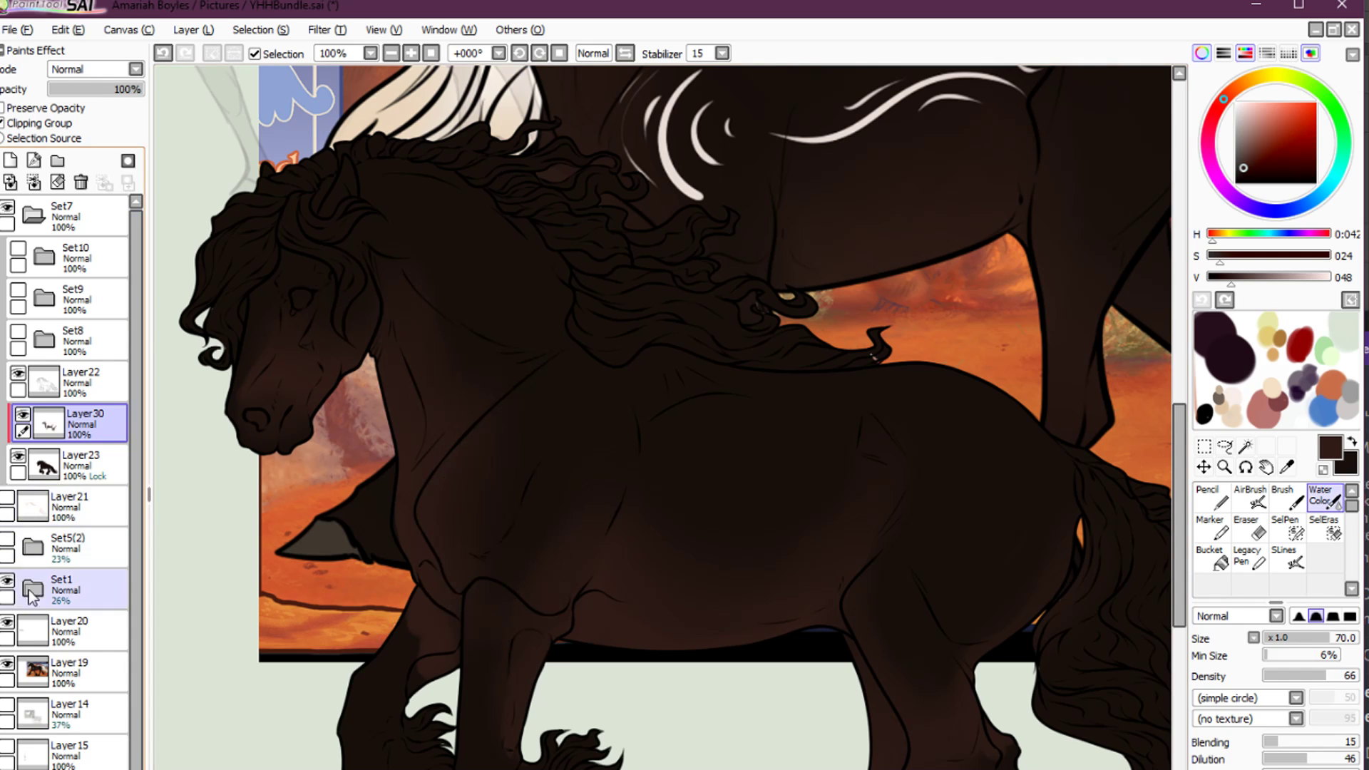
# Shift the reference picture on Layer19 sideways, away from the horse's head, and make Layer30 active again
pyautogui.click(32, 671)
pyautogui.moveTo(855, 221); pyautogui.dragTo(968, 203)
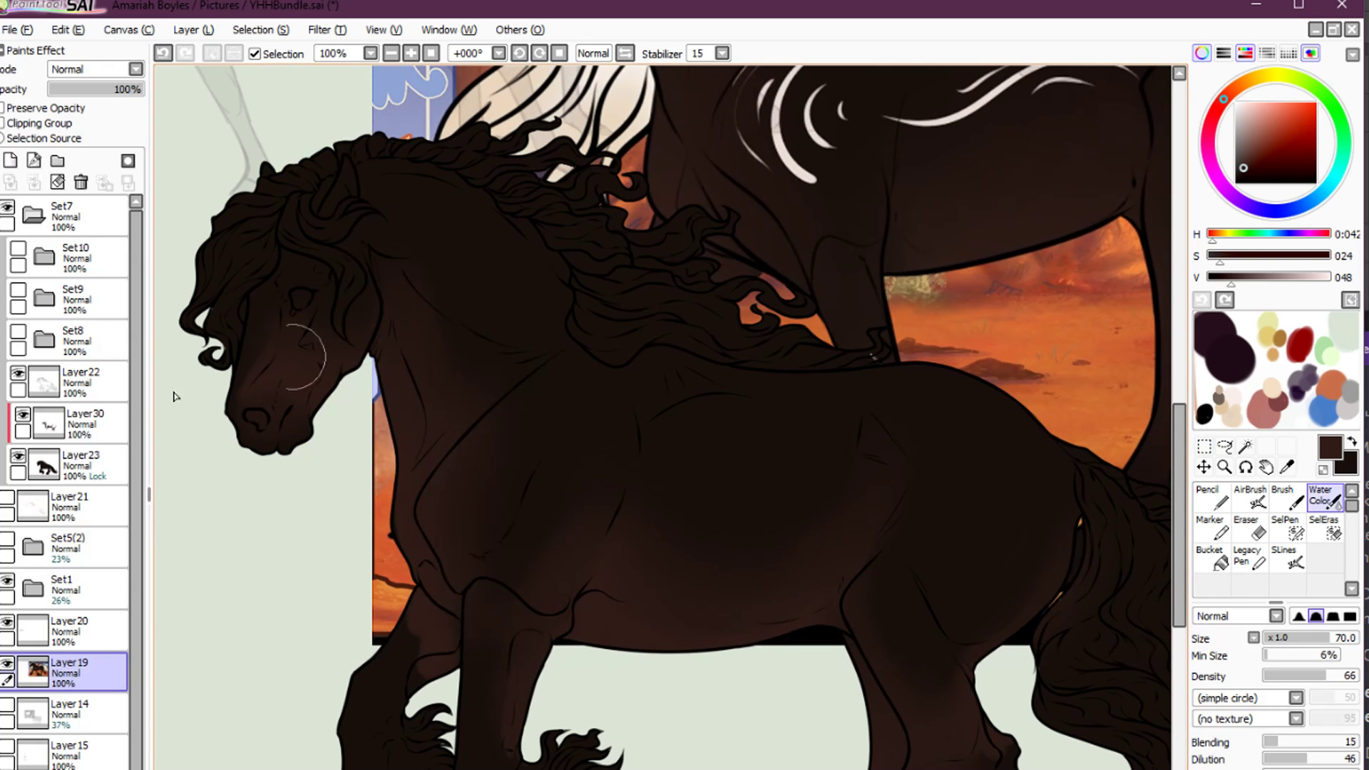
pyautogui.click(84, 424)
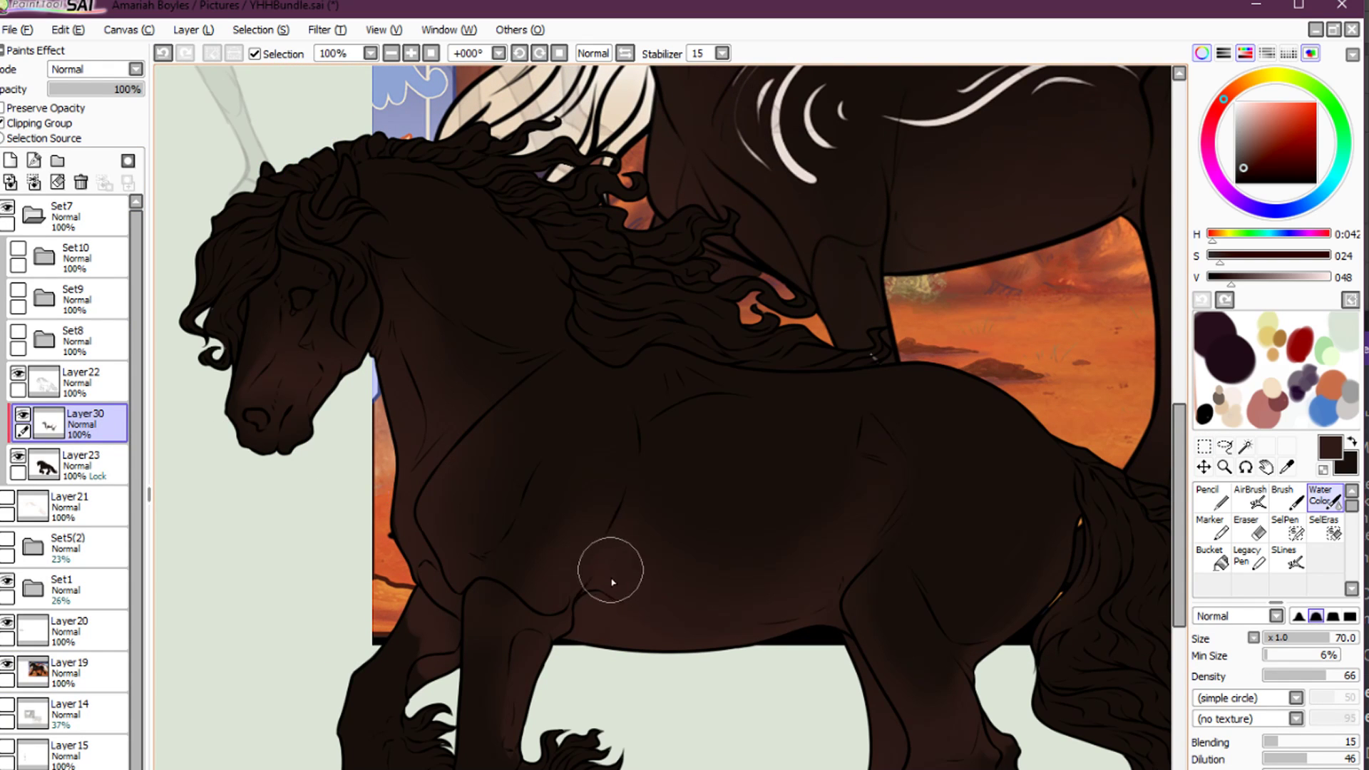
# Erase excess shading on the shoulder above the elbow with the Eraser at size 35 and blend its edge with the Water Color brush
pyautogui.press('e')
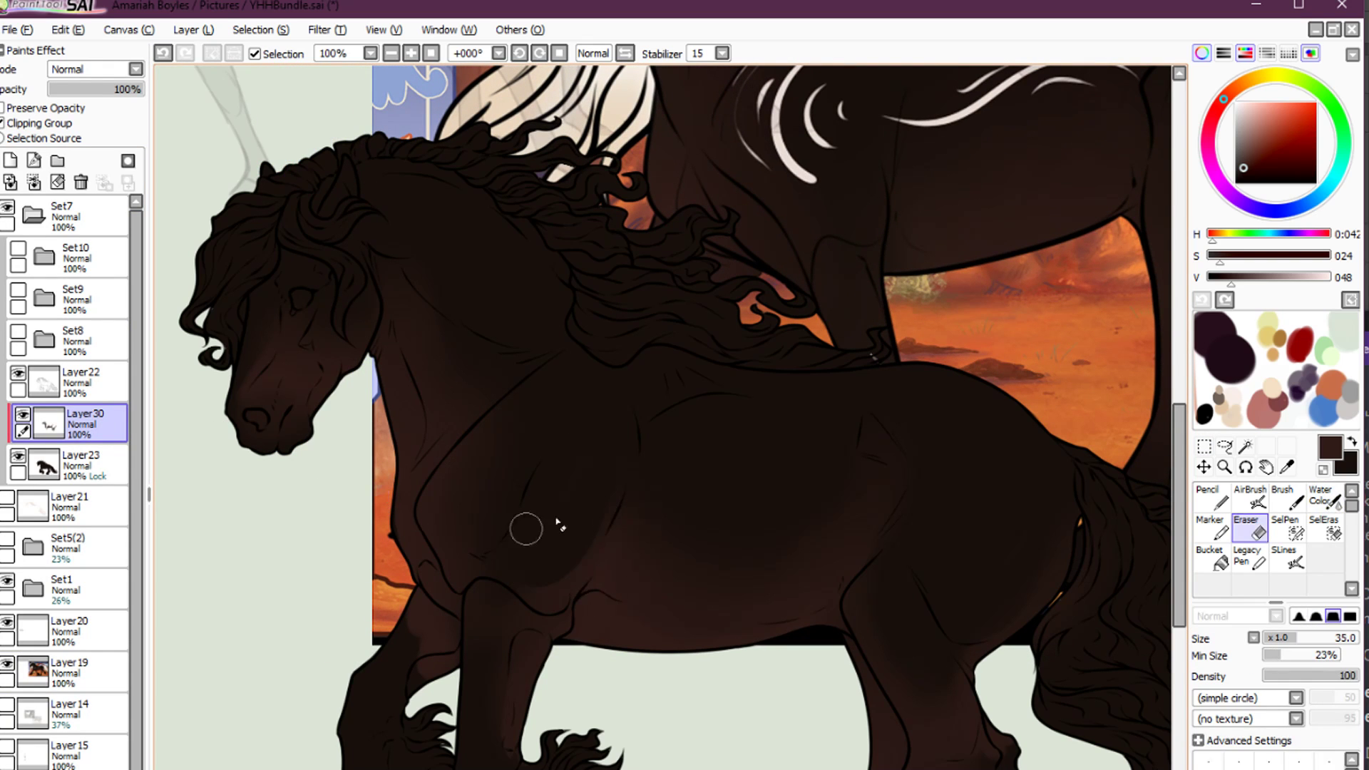
pyautogui.press('c')
pyautogui.moveTo(615, 521)
pyautogui.mouseDown()
pyautogui.moveTo(533, 571)
pyautogui.moveTo(498, 548)
pyautogui.moveTo(578, 552)
pyautogui.mouseUp()
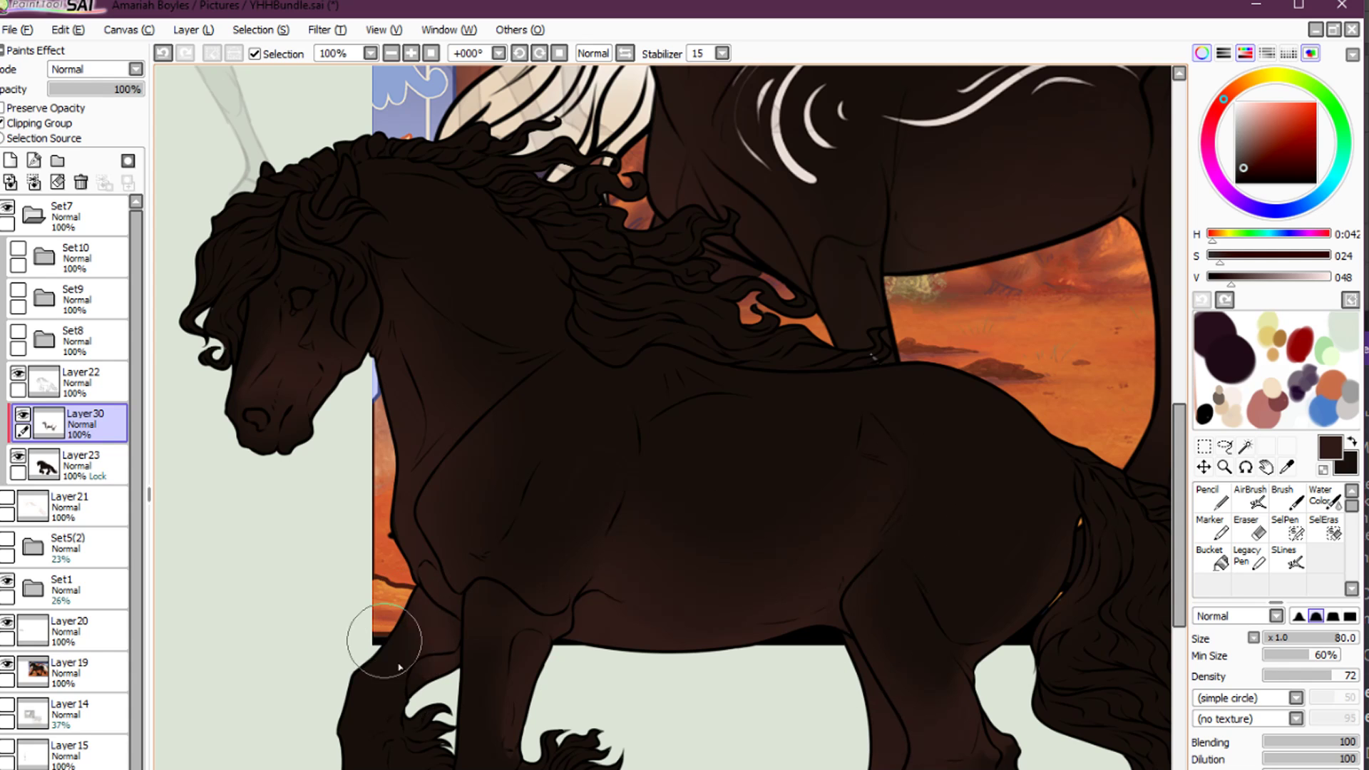
# Airbrush a darker brown sampled from the reference horse's lower leg over the leg feathering at size 120, and blend it with the Water Color brush
pyautogui.moveTo(910, 499); pyautogui.dragTo(568, 494)
pyautogui.click(1250, 497)
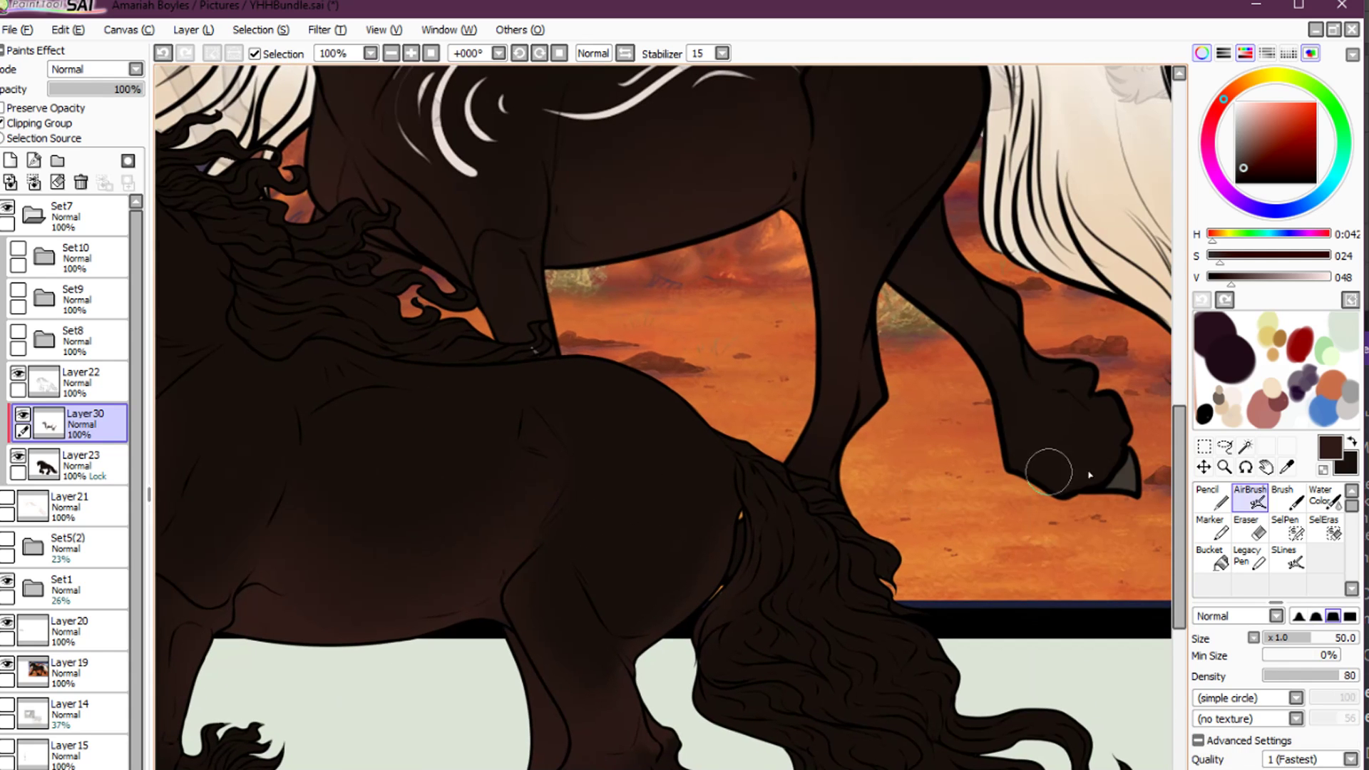
pyautogui.keyDown('alt'); pyautogui.click(1070, 434); pyautogui.keyUp('alt')
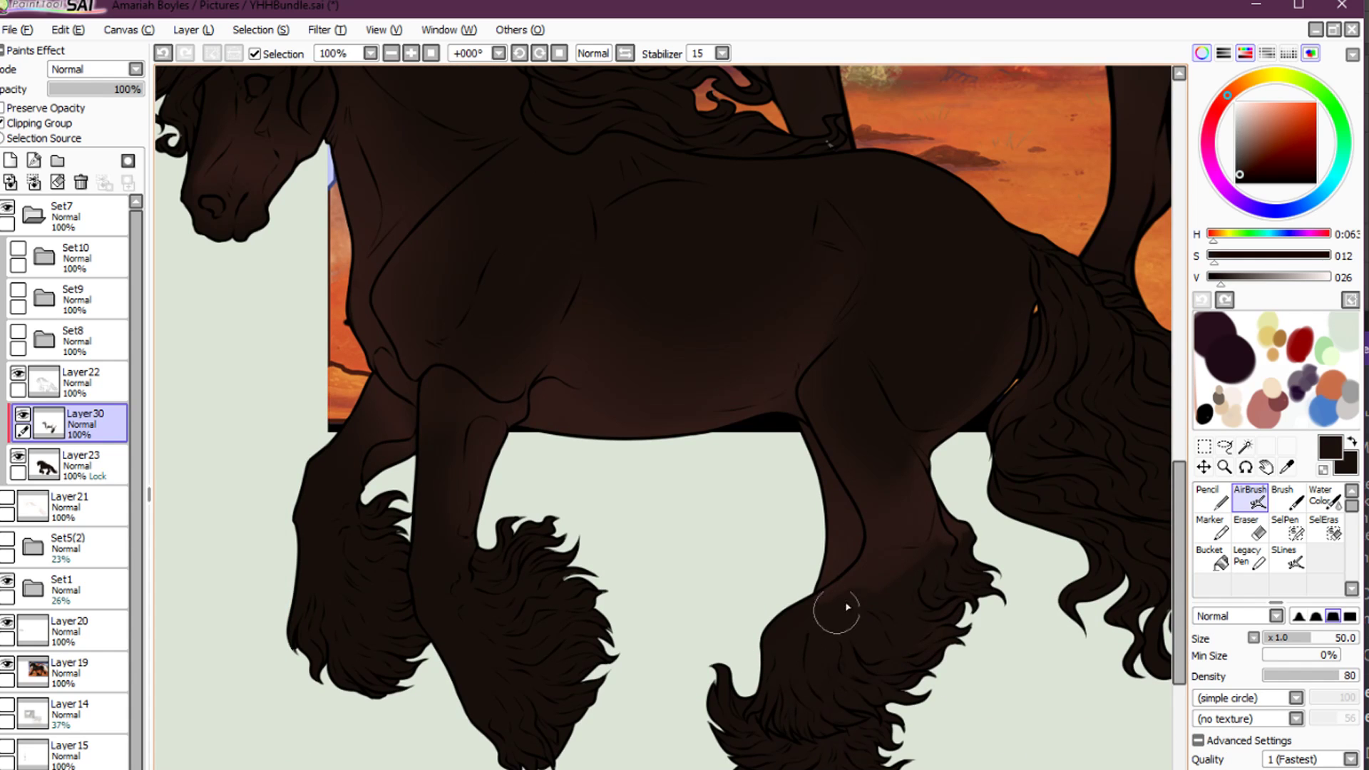
pyautogui.press(']')
pyautogui.press(']')
pyautogui.press(']')
pyautogui.press(']')
pyautogui.press(']')
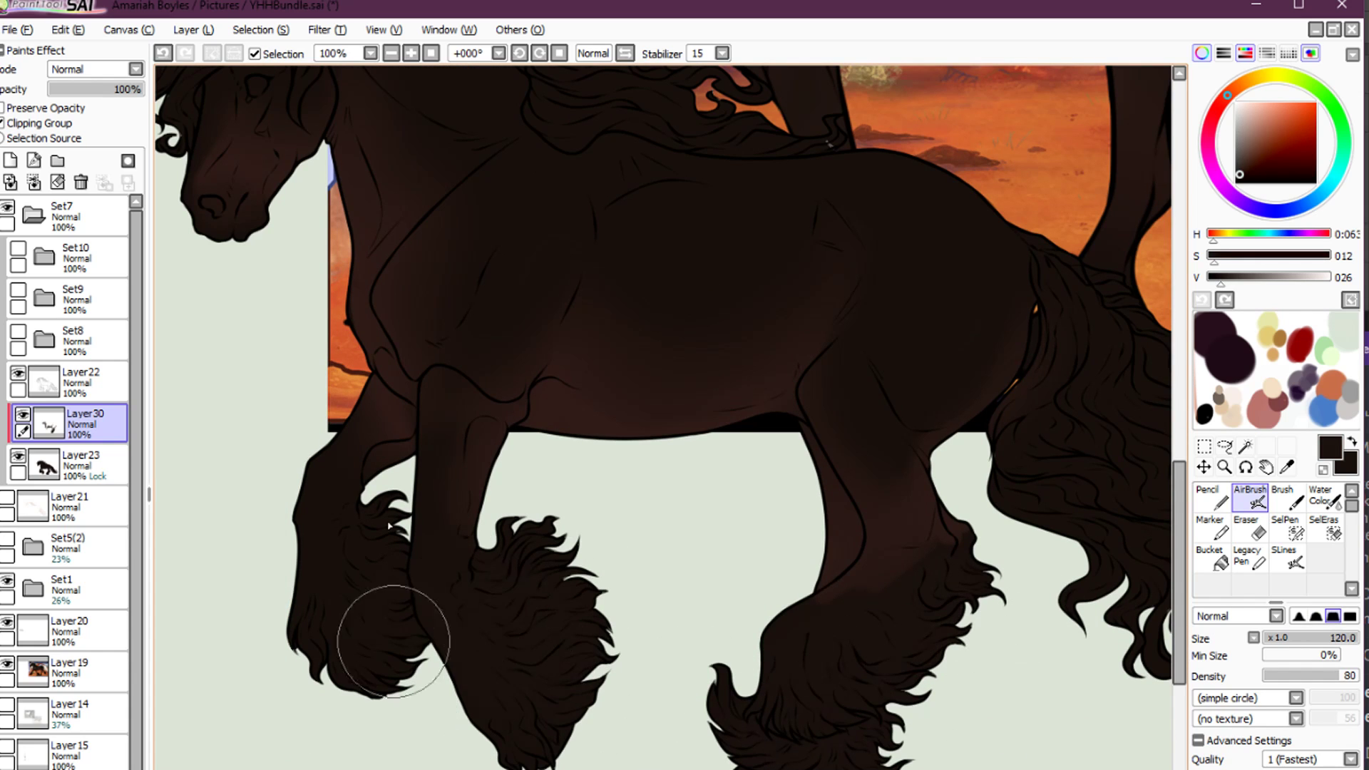
pyautogui.moveTo(390, 526)
pyautogui.mouseDown()
pyautogui.moveTo(272, 566)
pyautogui.moveTo(312, 619)
pyautogui.mouseUp()
pyautogui.press('c')
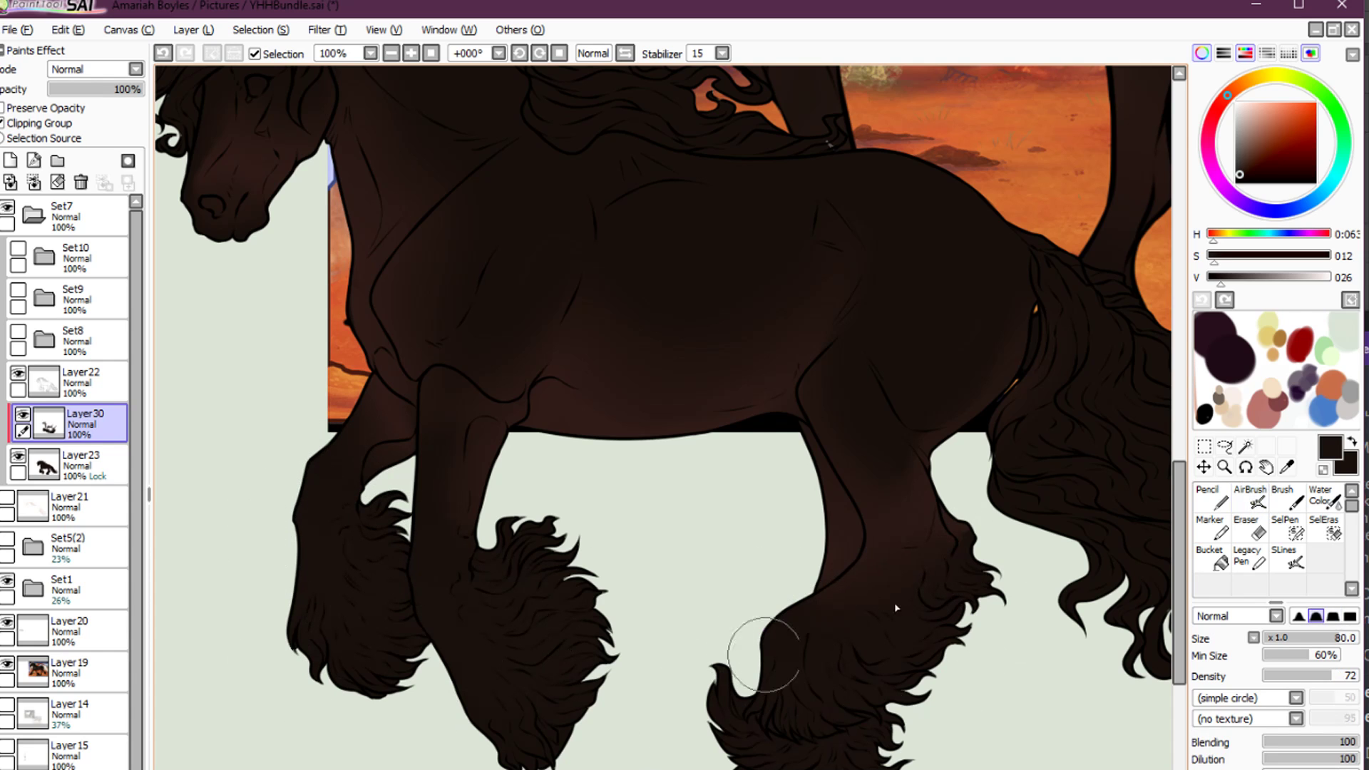
# Sample the cream colour from the reference horse's mane for the AirBrush
pyautogui.scroll(8, 891, 471)
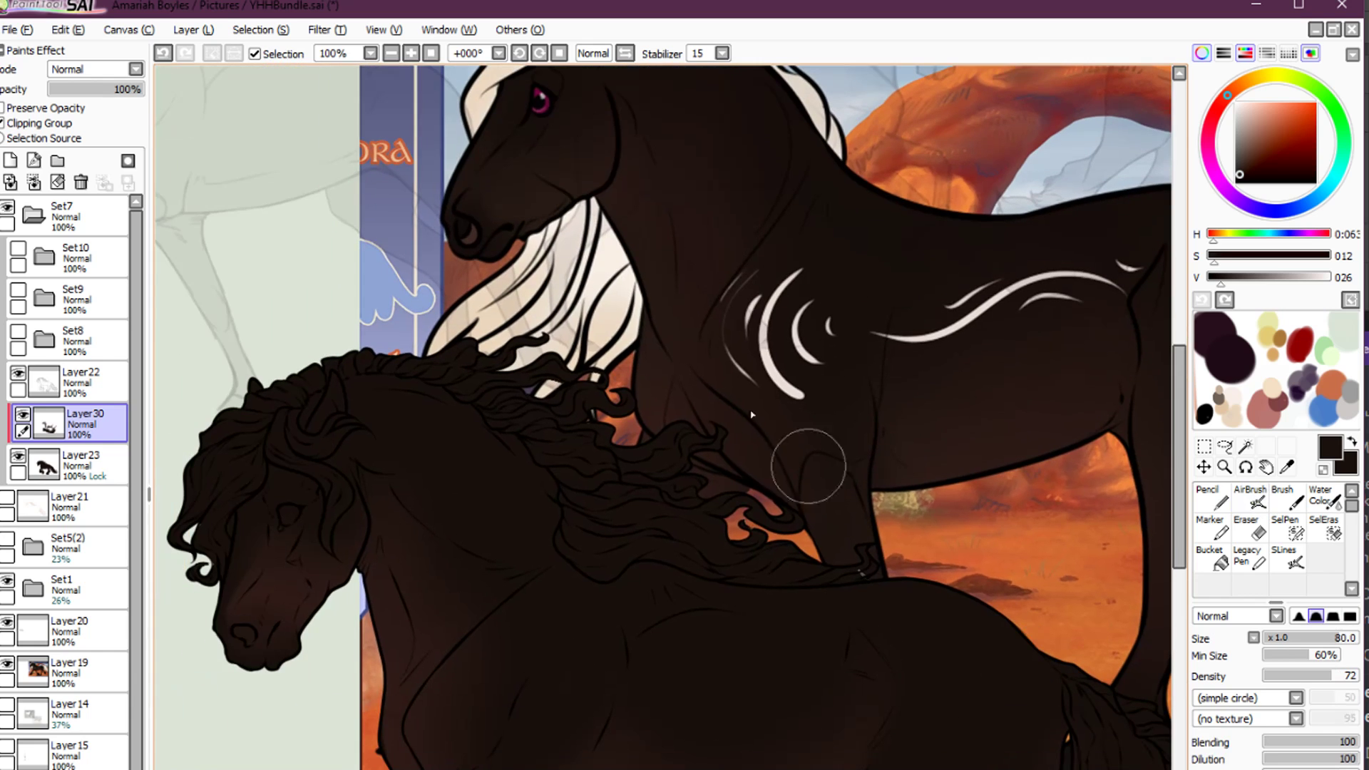
pyautogui.press('b')
pyautogui.rightClick(584, 336)
# Hide the base coat layer Layer23 and reference Layer19, and add an empty layer above Layer30
pyautogui.click(20, 452)
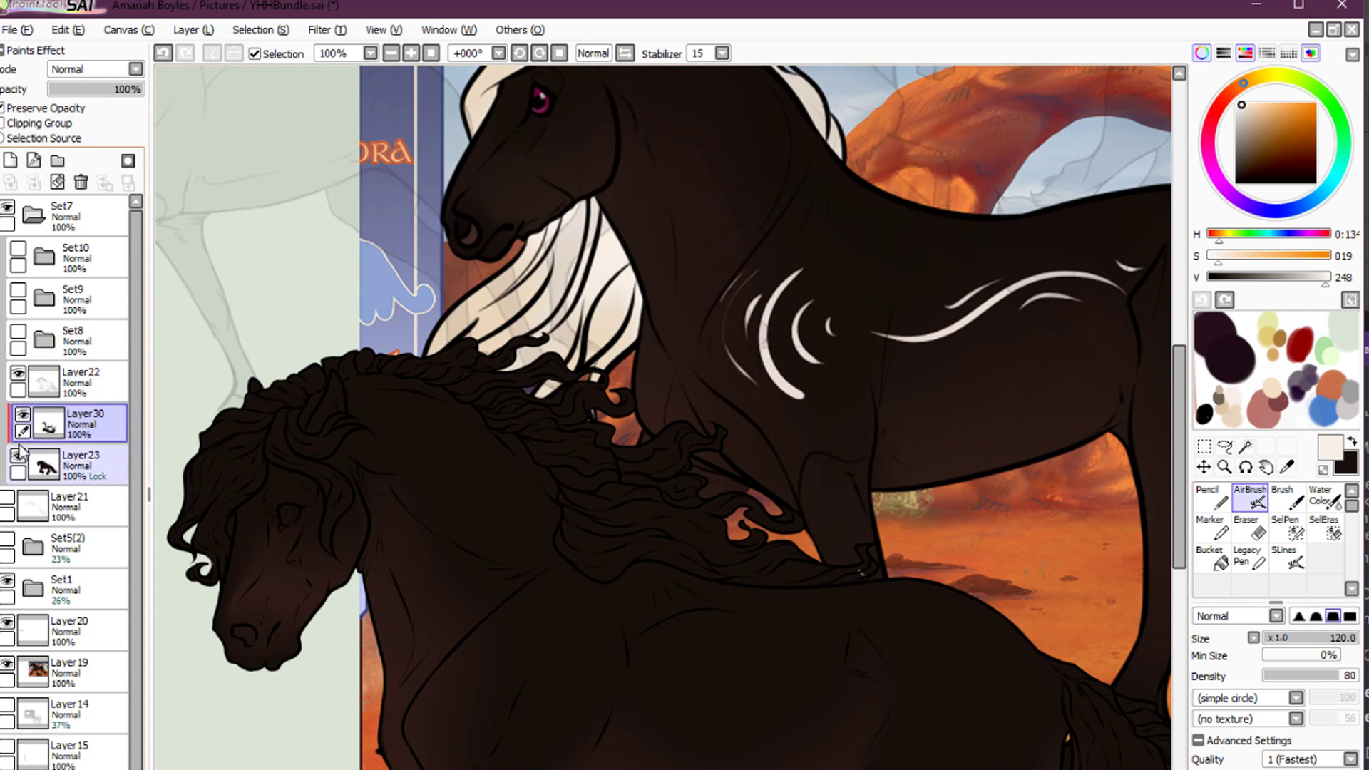
pyautogui.click(17, 454)
pyautogui.click(10, 160)
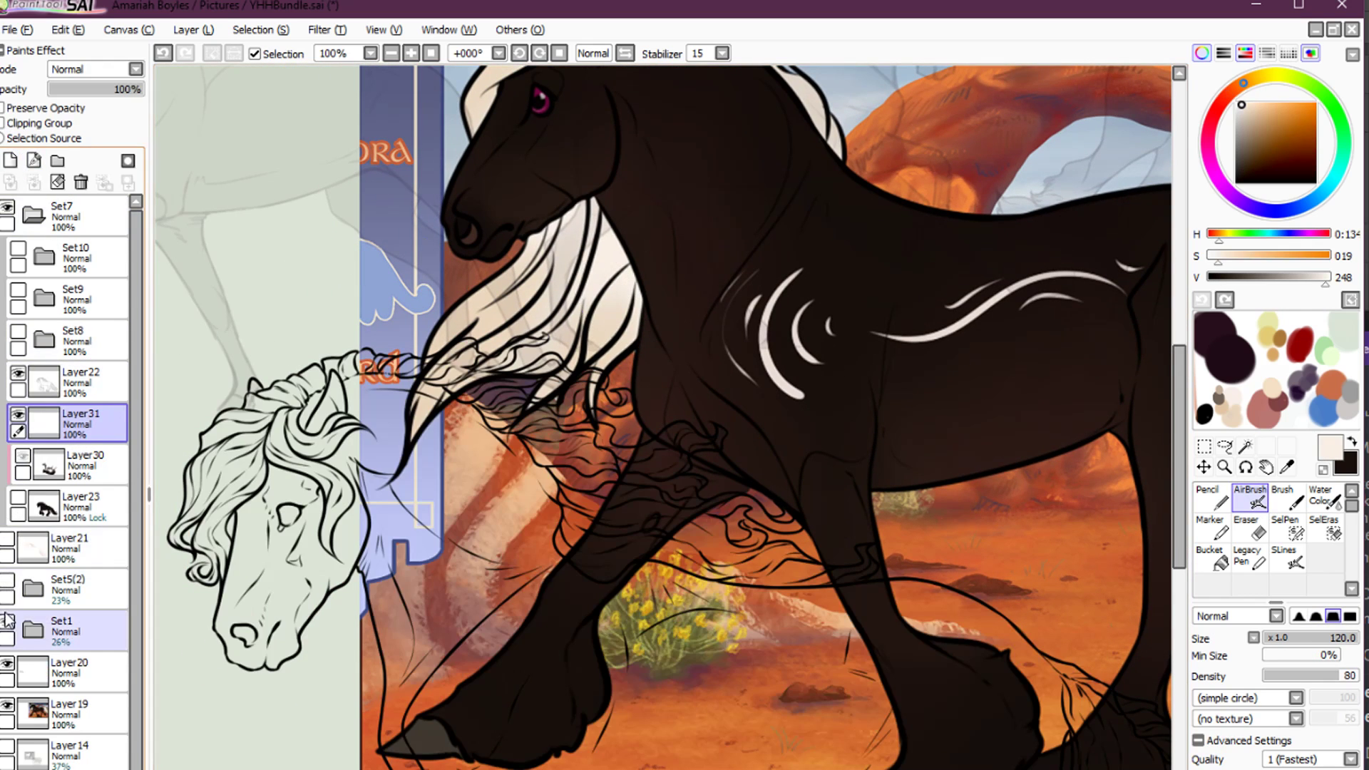
pyautogui.click(7, 704)
# Select the face, neck, body and ear areas inside the Layer22 line art with the Magic Wand
pyautogui.keyDown('ctrl'); pyautogui.click(225, 480); pyautogui.keyUp('ctrl')
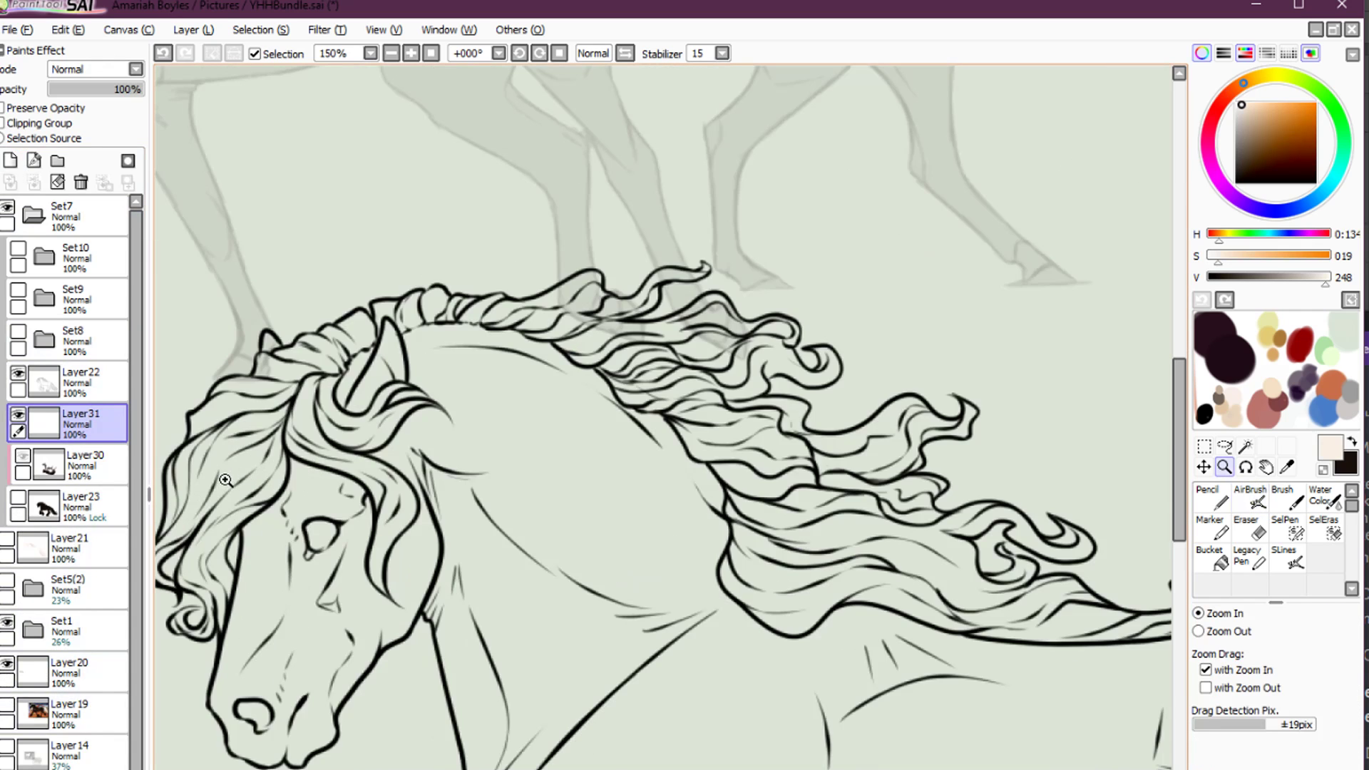
pyautogui.moveTo(225, 480); pyautogui.dragTo(546, 471)
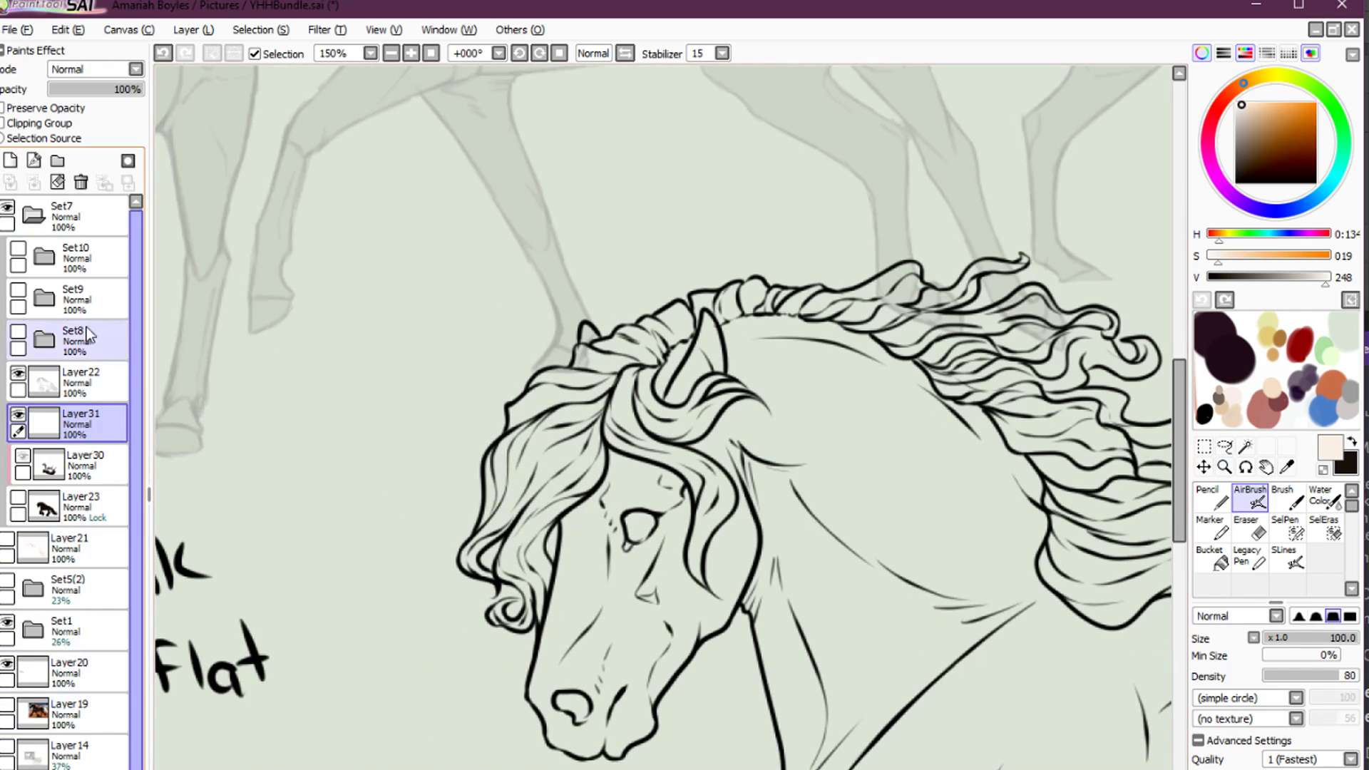
pyautogui.click(80, 381)
pyautogui.press('w')
pyautogui.click(589, 575)
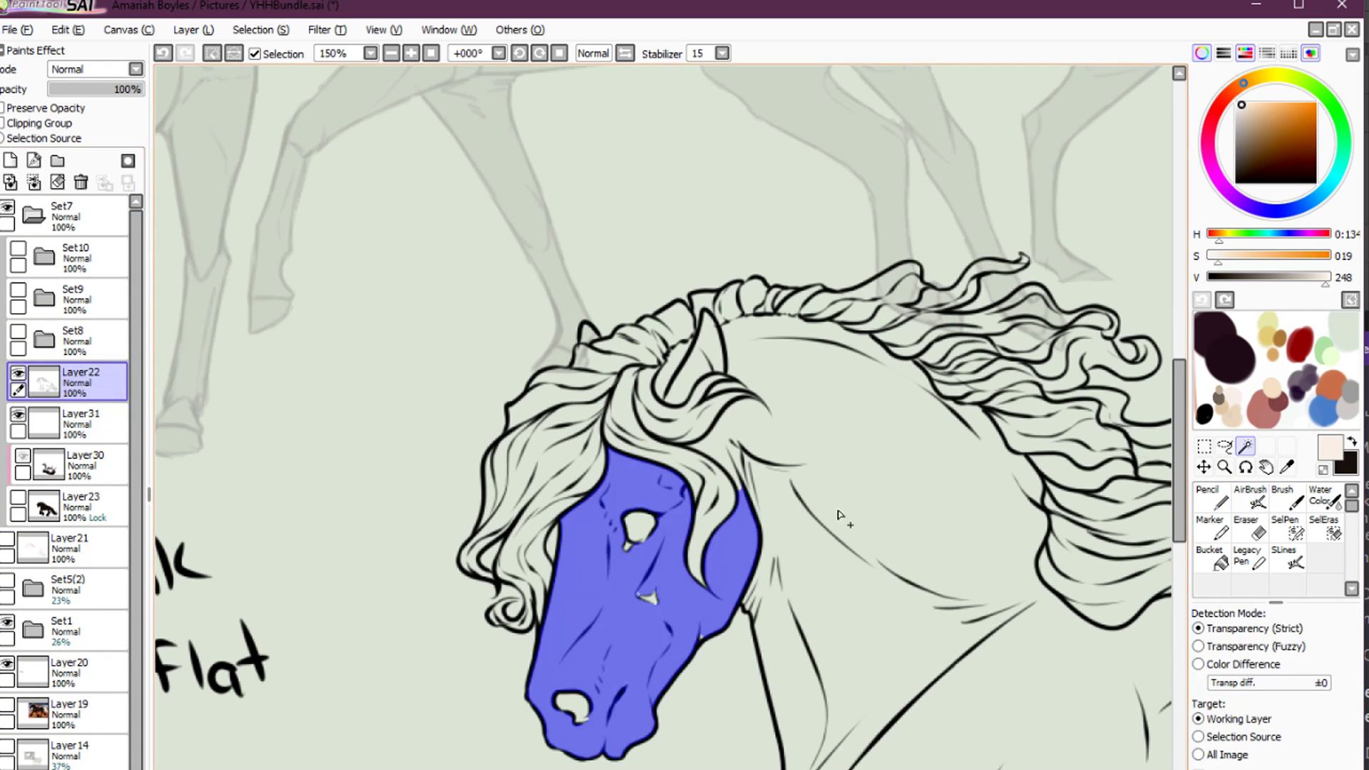
pyautogui.click(839, 514)
pyautogui.click(714, 351)
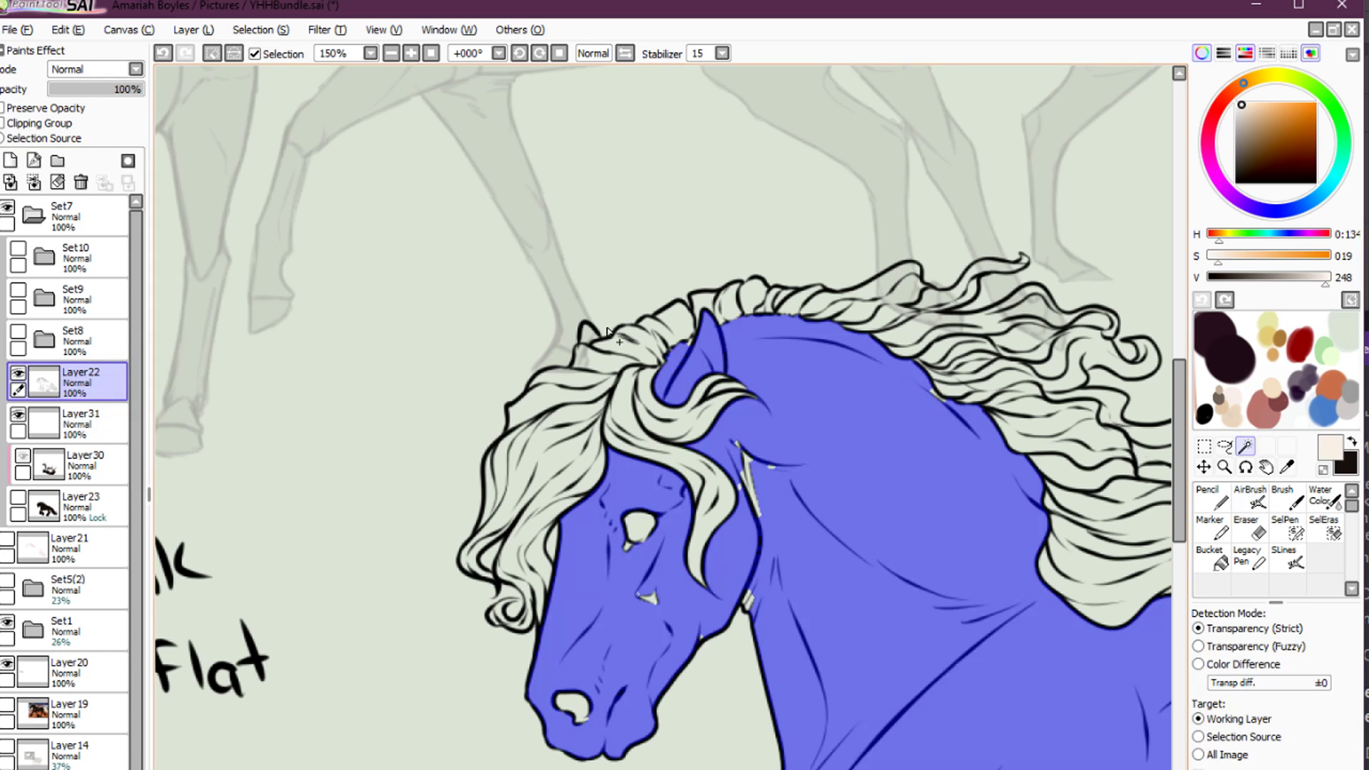
# Fill the unselected gaps around the eye, nostril, jaw and neck lines with the SelPen at size 10, including the far ear
pyautogui.press('s')
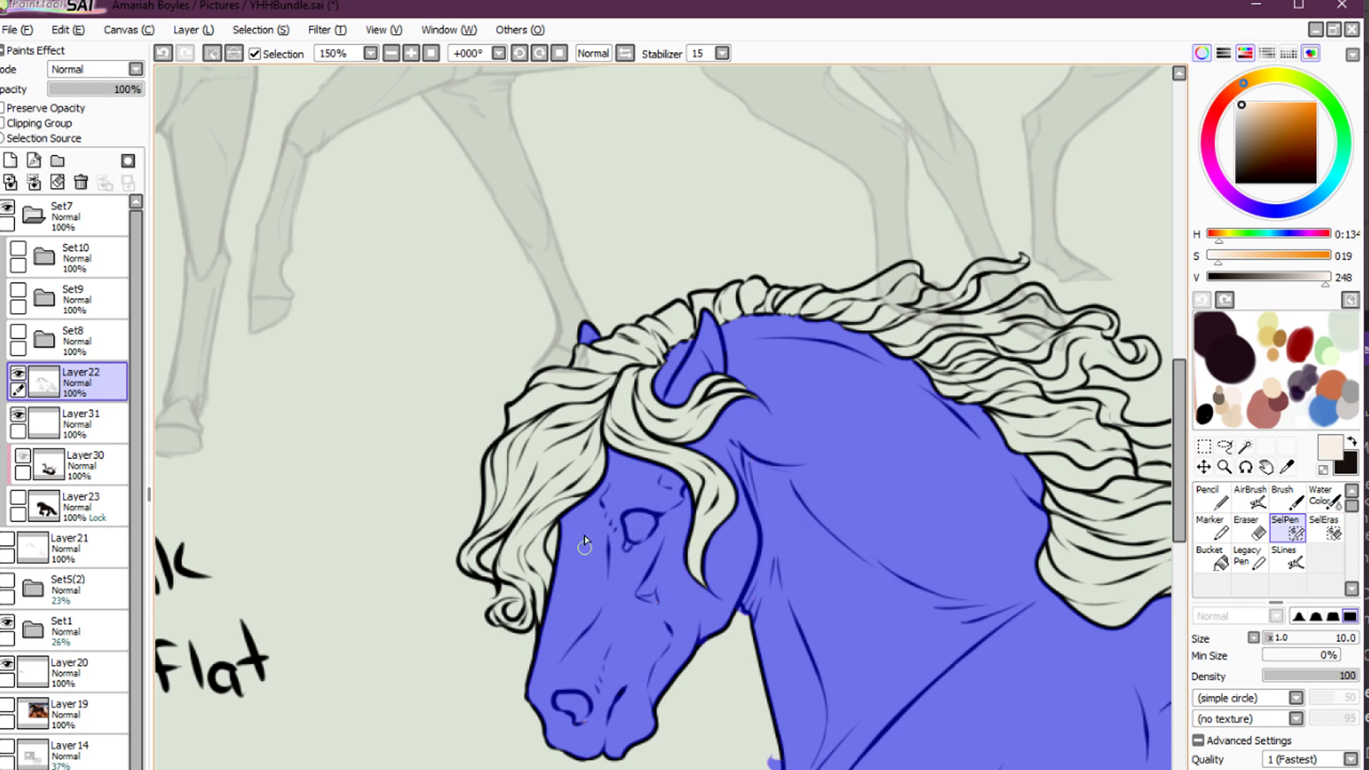
pyautogui.moveTo(1029, 594); pyautogui.dragTo(786, 308)
pyautogui.moveTo(637, 503); pyautogui.dragTo(817, 643)
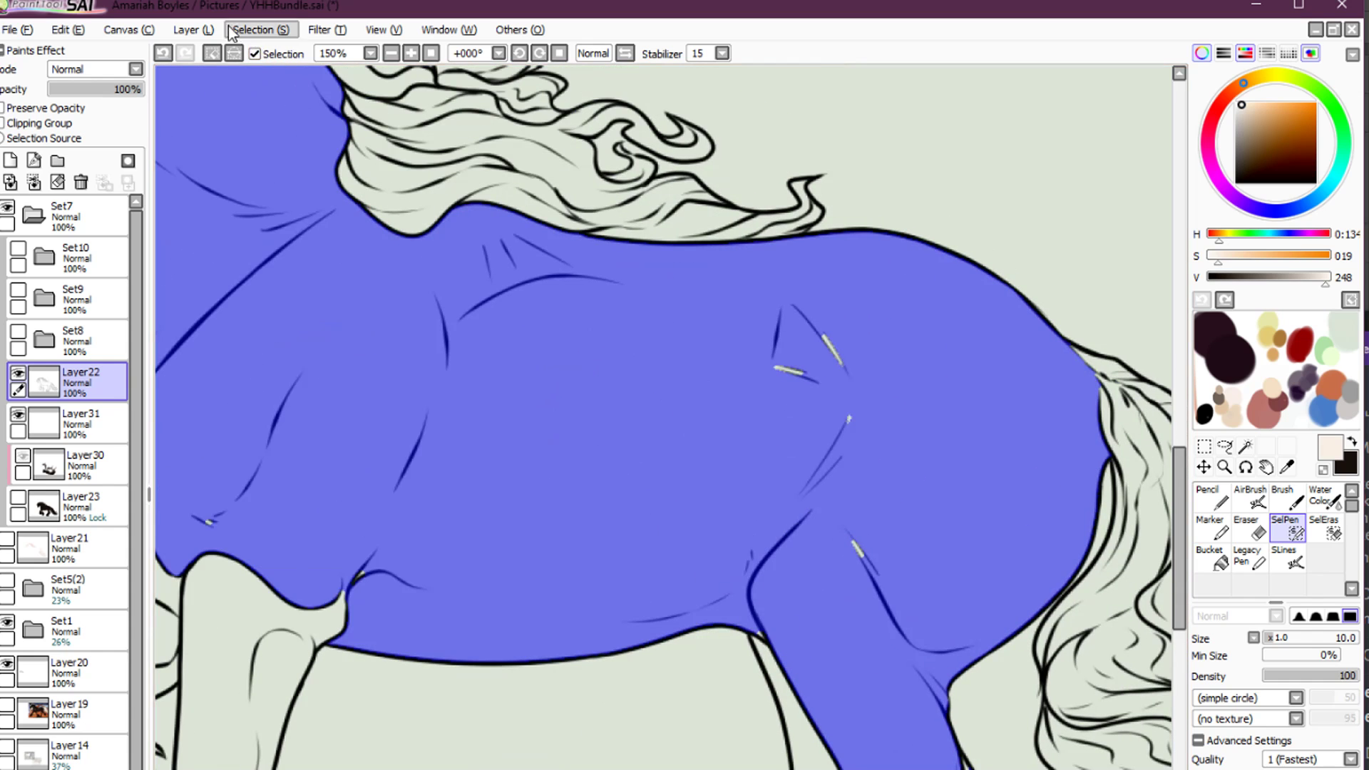
pyautogui.click(261, 29)
pyautogui.click(264, 69)
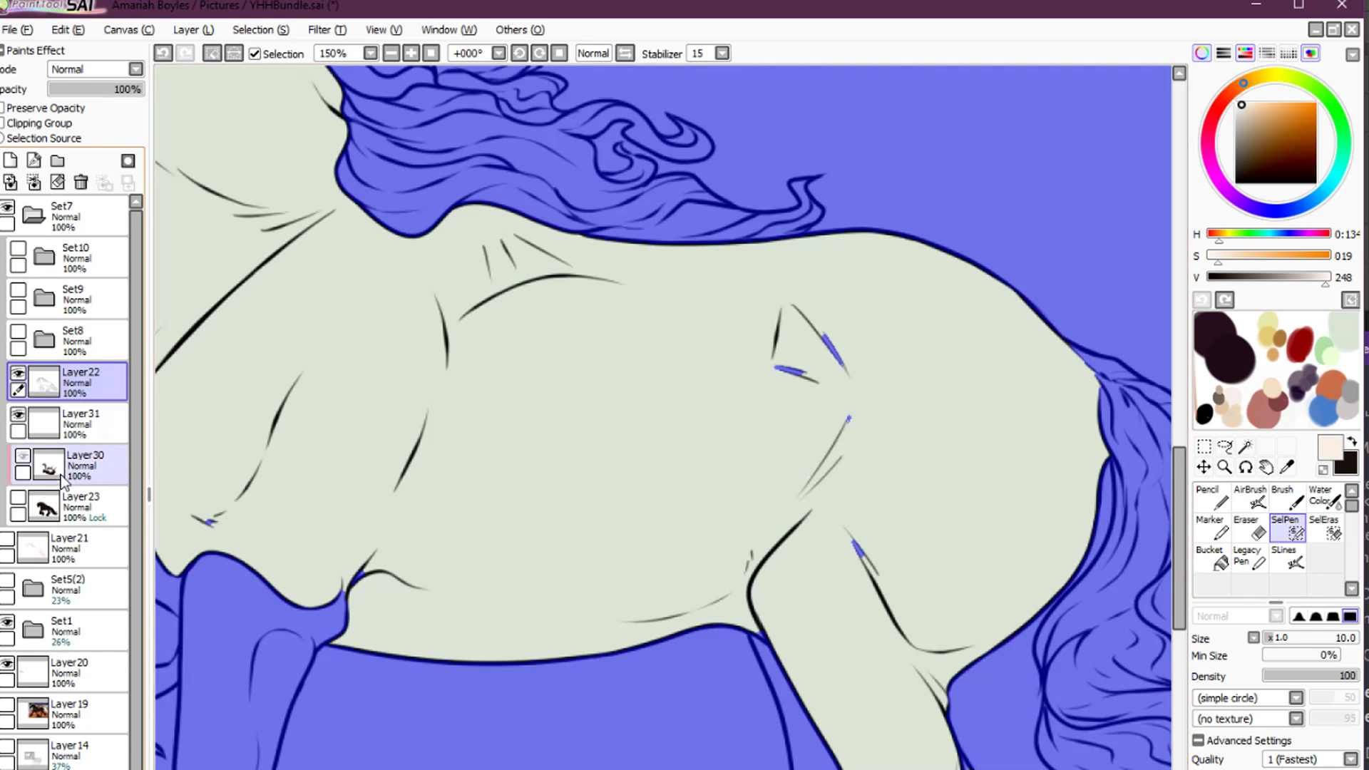
pyautogui.click(75, 504)
pyautogui.press('w')
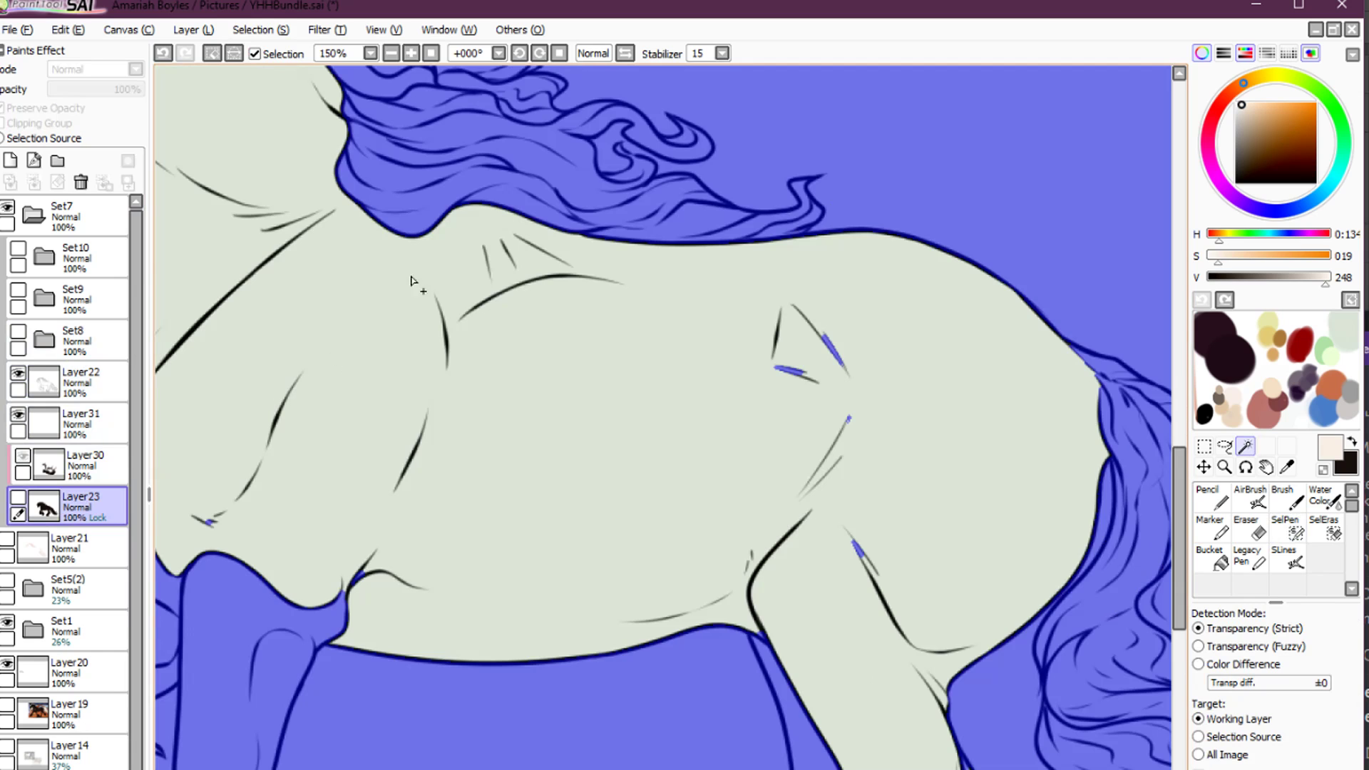
pyautogui.moveTo(411, 280); pyautogui.dragTo(682, 425)
pyautogui.hotkey('ctrl', 'z')
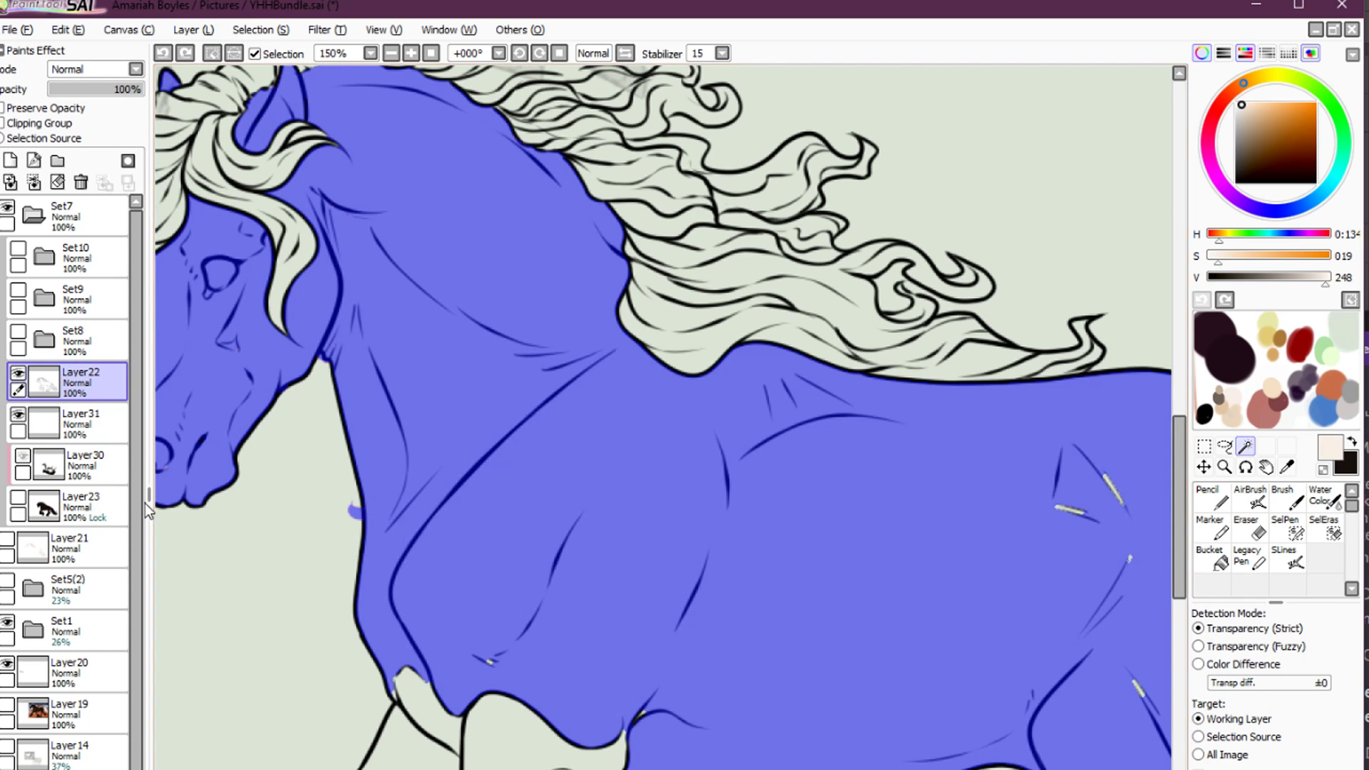
# Invert the body selection and remove the outer background from it, keeping the mane and tail selected
pyautogui.hotkey('ctrl', 'y')
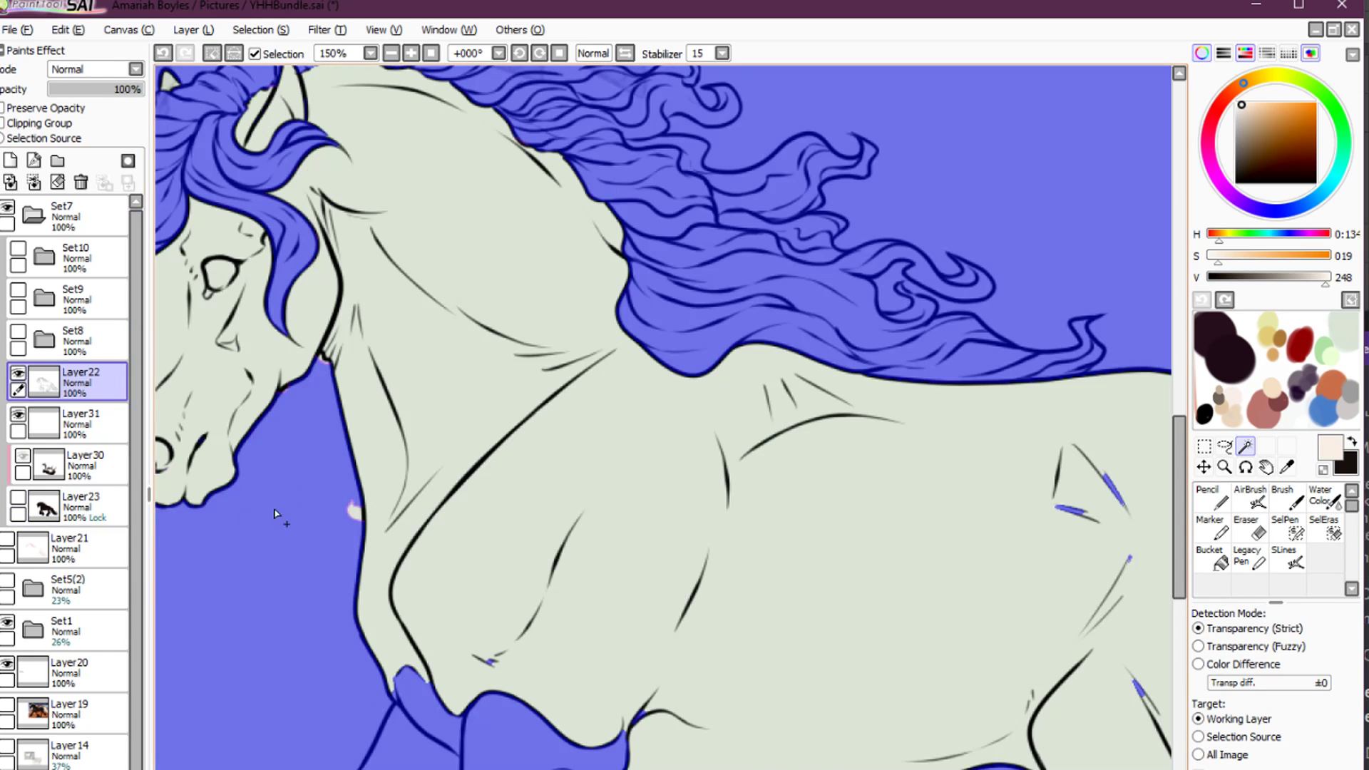
pyautogui.click(96, 496)
pyautogui.hotkey('ctrl', 'd')
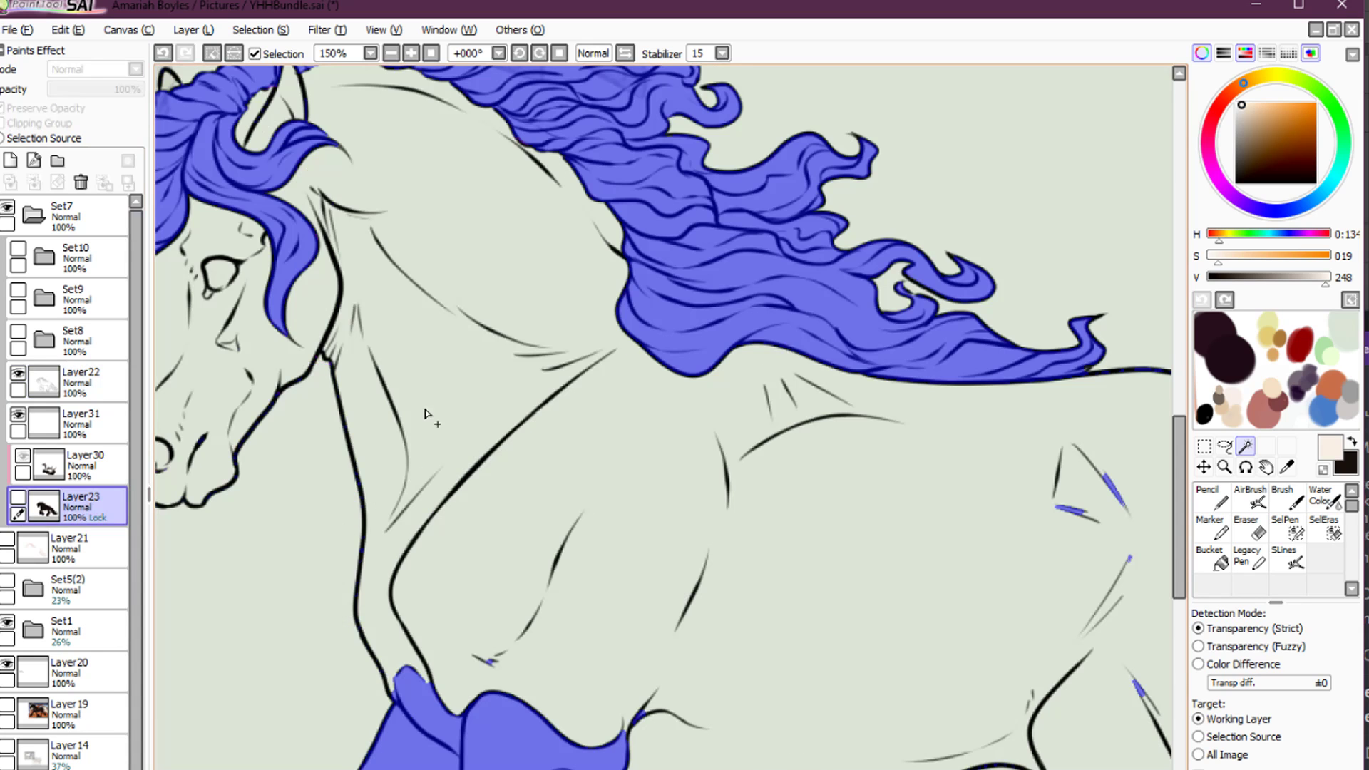
pyautogui.moveTo(426, 415); pyautogui.dragTo(655, 509)
# Fill the selected mane and tail on Layer31 with the cream colour and clear the selection
pyautogui.click(82, 434)
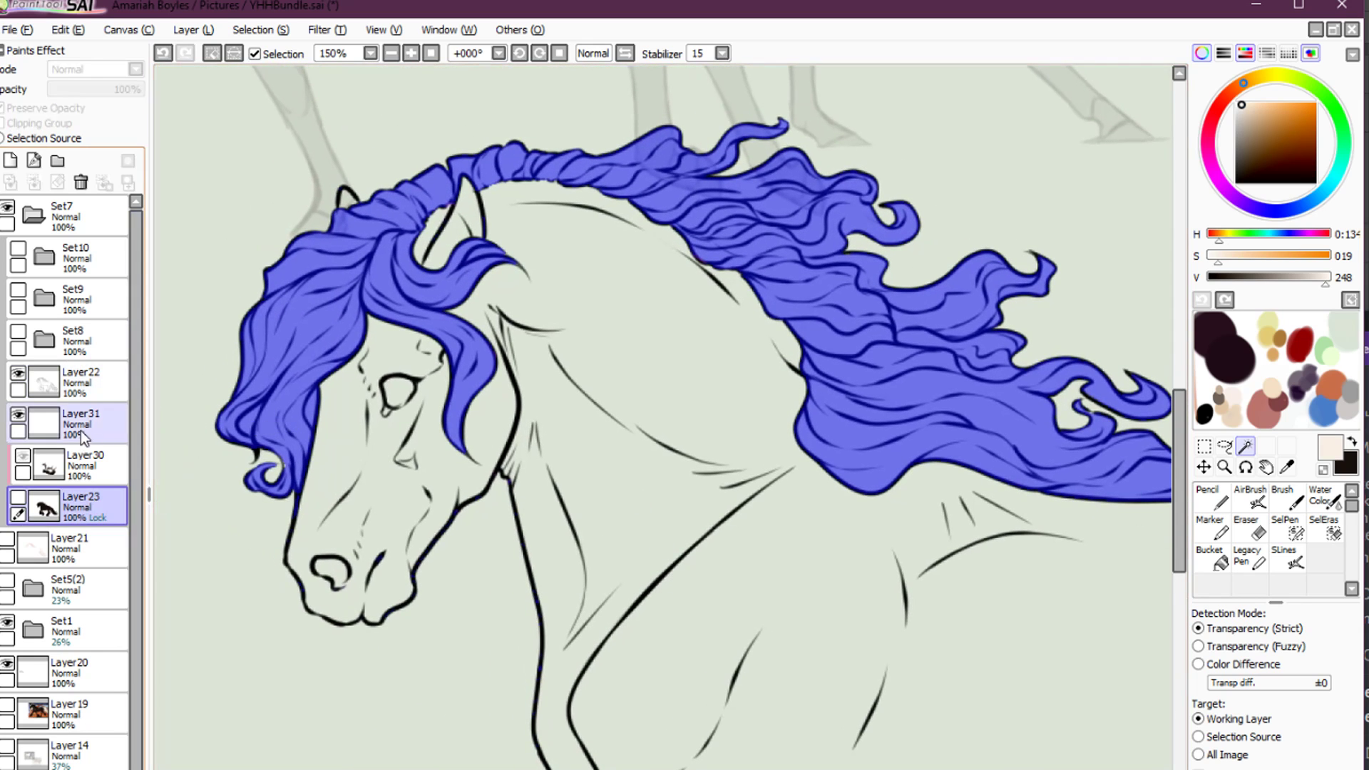
pyautogui.press('g')
pyautogui.click(468, 332)
pyautogui.moveTo(799, 447); pyautogui.dragTo(236, 231)
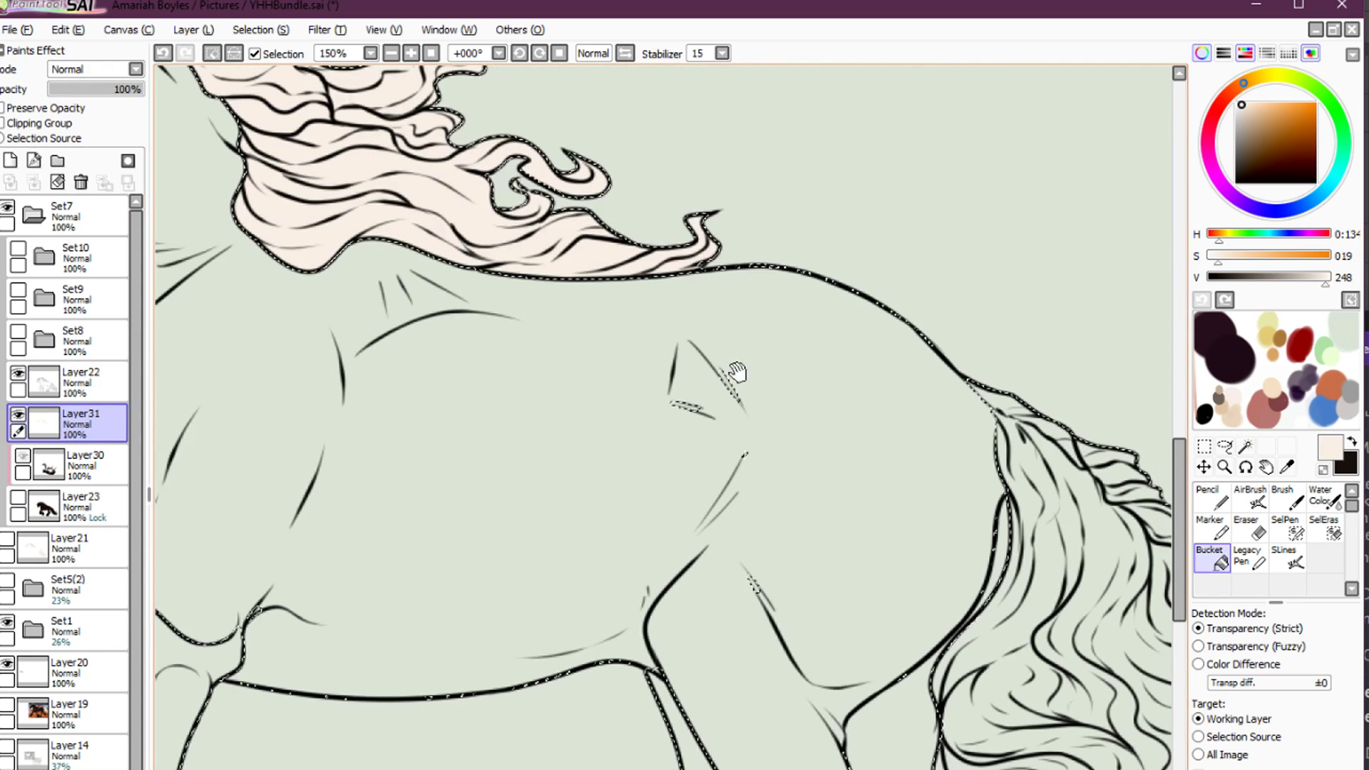
pyautogui.moveTo(736, 373); pyautogui.dragTo(511, 205)
pyautogui.click(872, 474)
pyautogui.hotkey('ctrl', 'd')
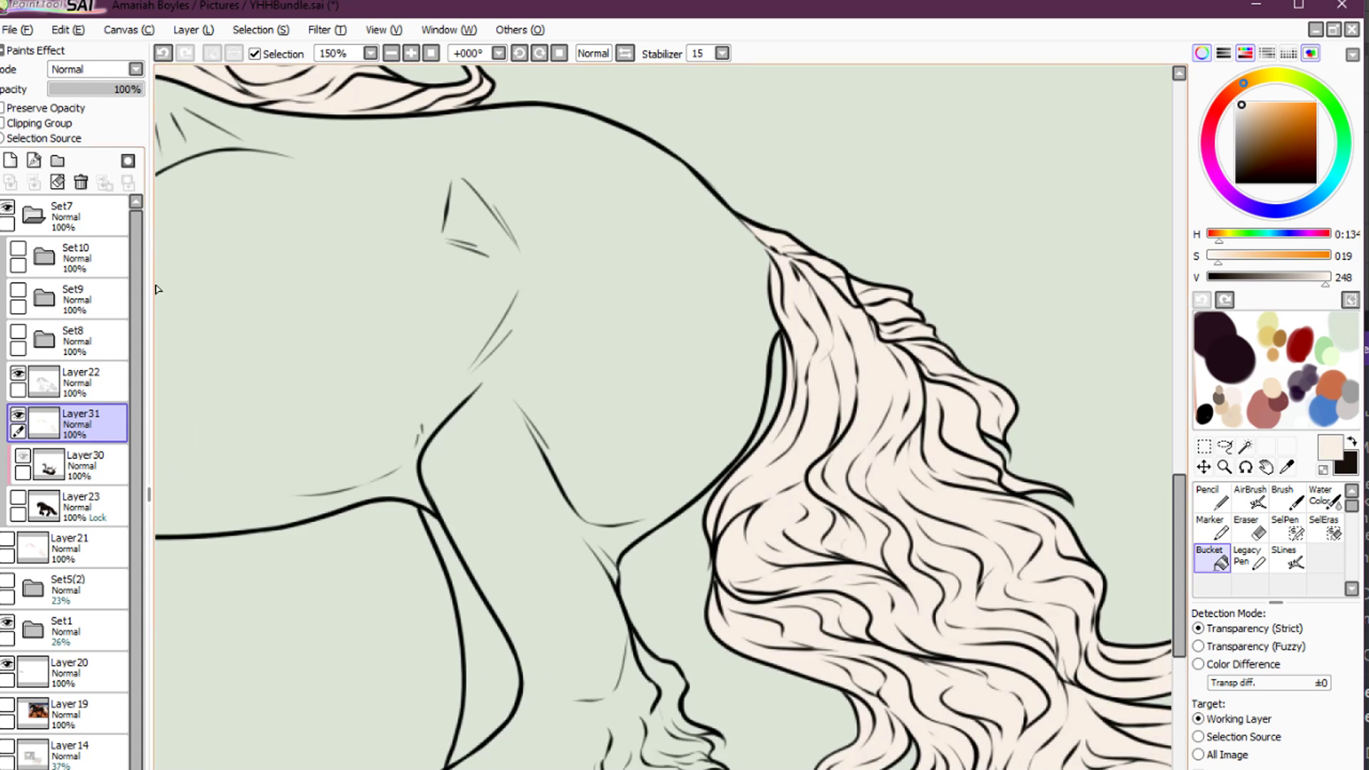
# Turn Layer31 into a clipping group and show the dark body colour on Layer23
pyautogui.click(50, 124)
pyautogui.click(18, 498)
pyautogui.moveTo(353, 321); pyautogui.dragTo(770, 534)
pyautogui.moveTo(456, 388); pyautogui.dragTo(932, 572)
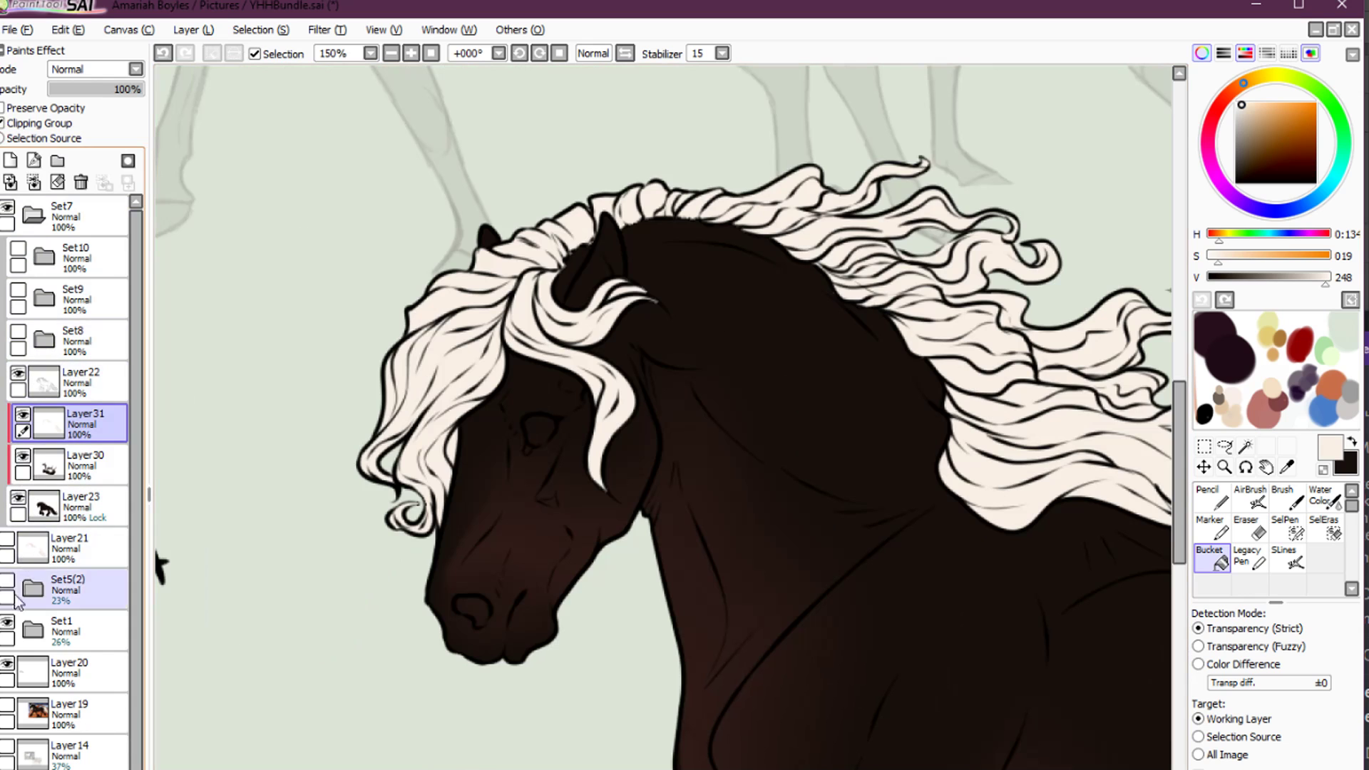
# Show the reference picture on Layer19 and sample the dark muzzle colour from the reference horse for the AirBrush
pyautogui.click(7, 705)
pyautogui.moveTo(777, 343); pyautogui.dragTo(497, 622)
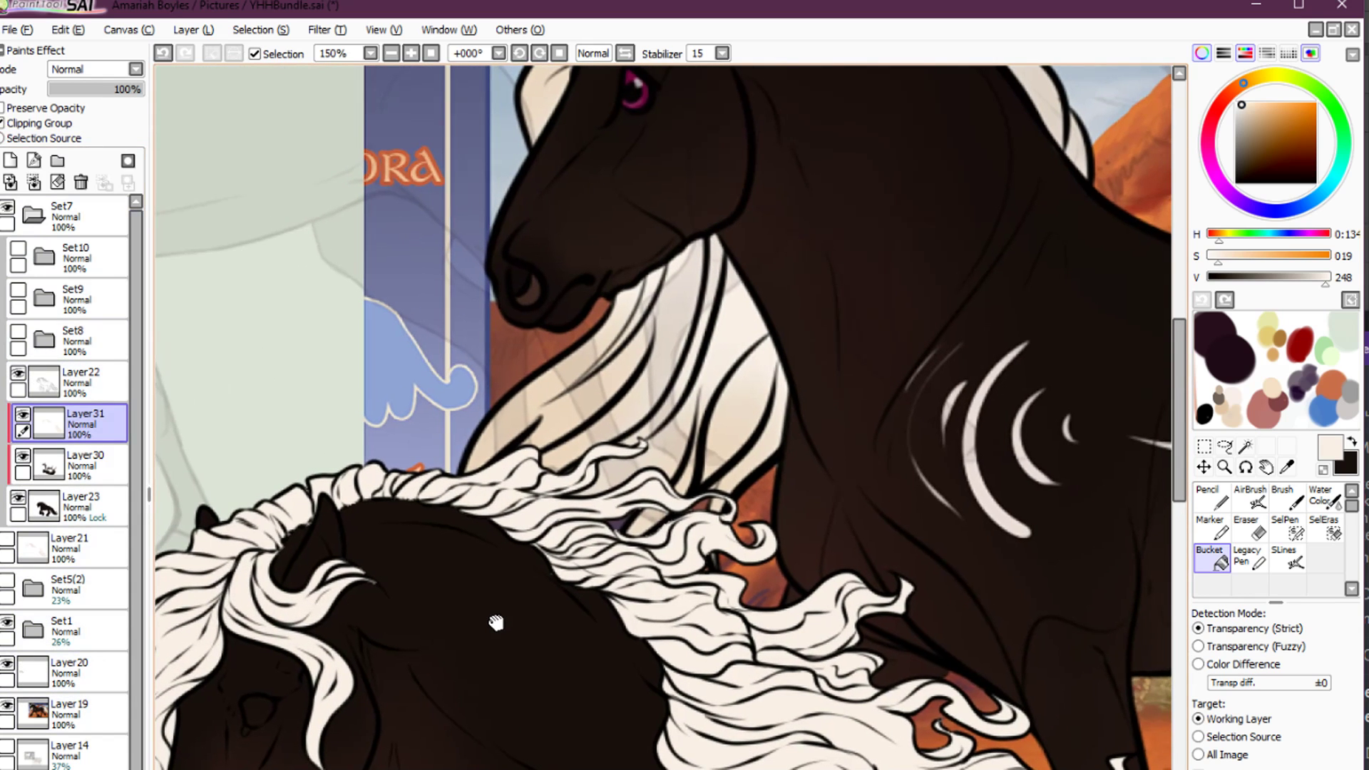
pyautogui.press('v')
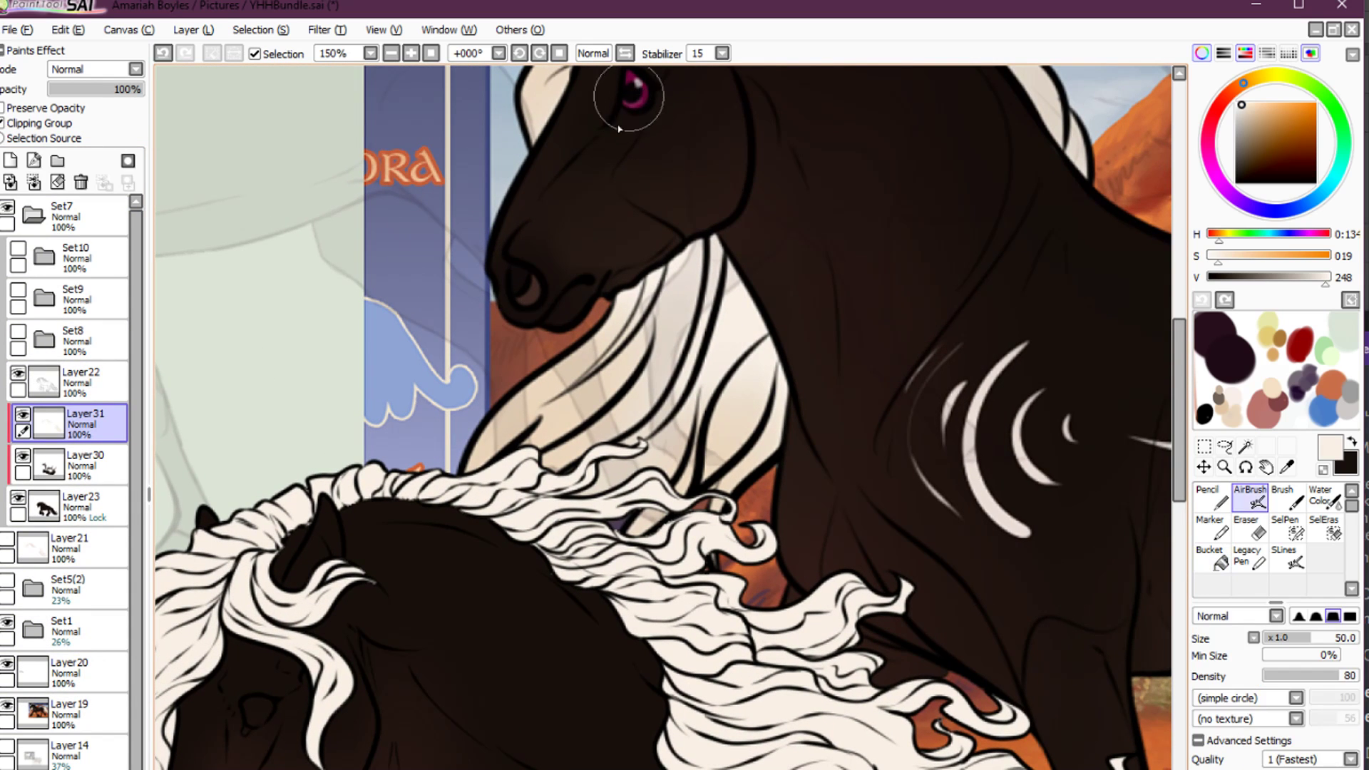
pyautogui.keyDown('alt'); pyautogui.click(538, 292); pyautogui.keyUp('alt')
pyautogui.press('x')
pyautogui.keyDown('alt'); pyautogui.click(515, 312); pyautogui.keyUp('alt')
pyautogui.moveTo(472, 518); pyautogui.dragTo(697, 285)
# Add a new layer directly above Layer30 and airbrush dark grey over the horse's muzzle
pyautogui.click(71, 504)
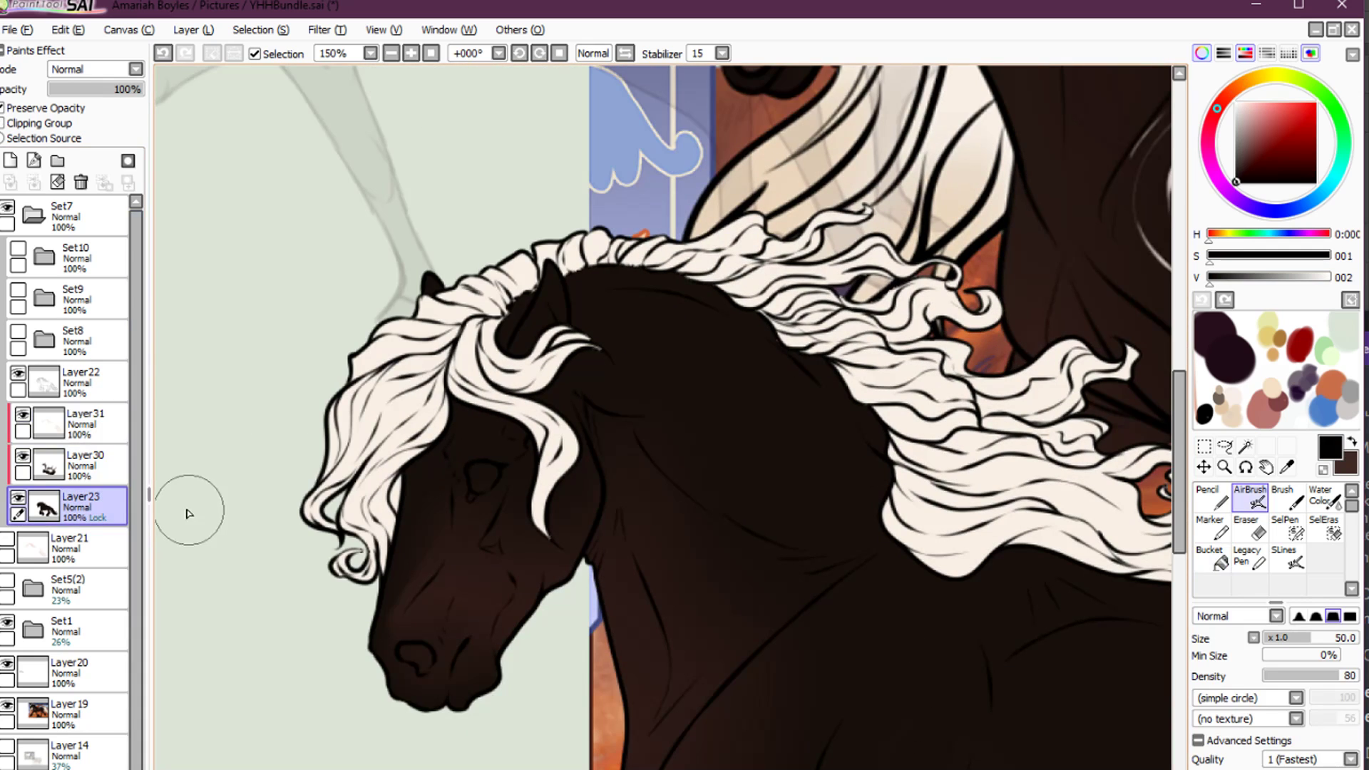
pyautogui.click(84, 467)
pyautogui.click(11, 161)
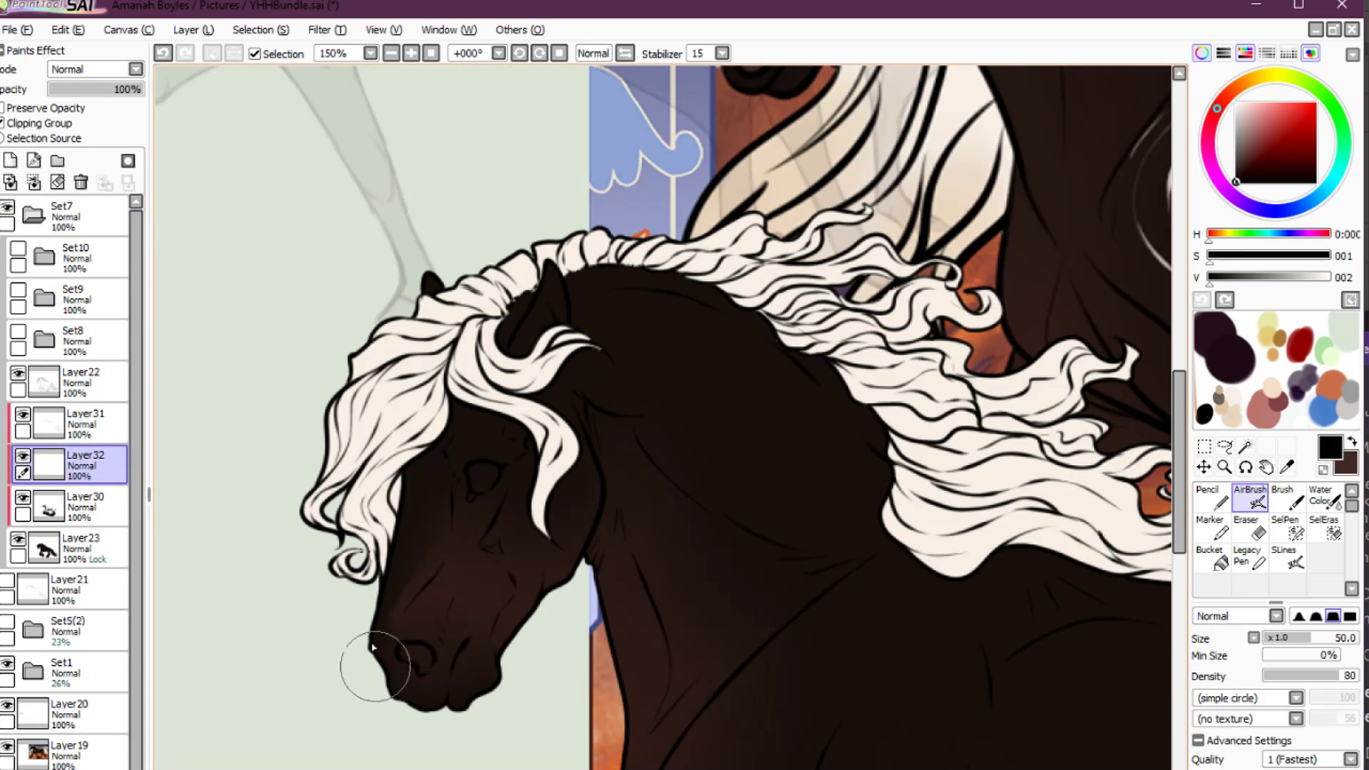
pyautogui.moveTo(372, 647)
pyautogui.mouseDown()
pyautogui.moveTo(443, 710)
pyautogui.moveTo(508, 737)
pyautogui.moveTo(483, 689)
pyautogui.moveTo(464, 705)
pyautogui.moveTo(398, 655)
pyautogui.moveTo(362, 655)
pyautogui.moveTo(448, 678)
pyautogui.mouseUp()
# Reduce the AirBrush size to 25 and shade dark grey around the eye and on the belly where it meets the legs
pyautogui.press('[')
pyautogui.press('[')
pyautogui.press('[')
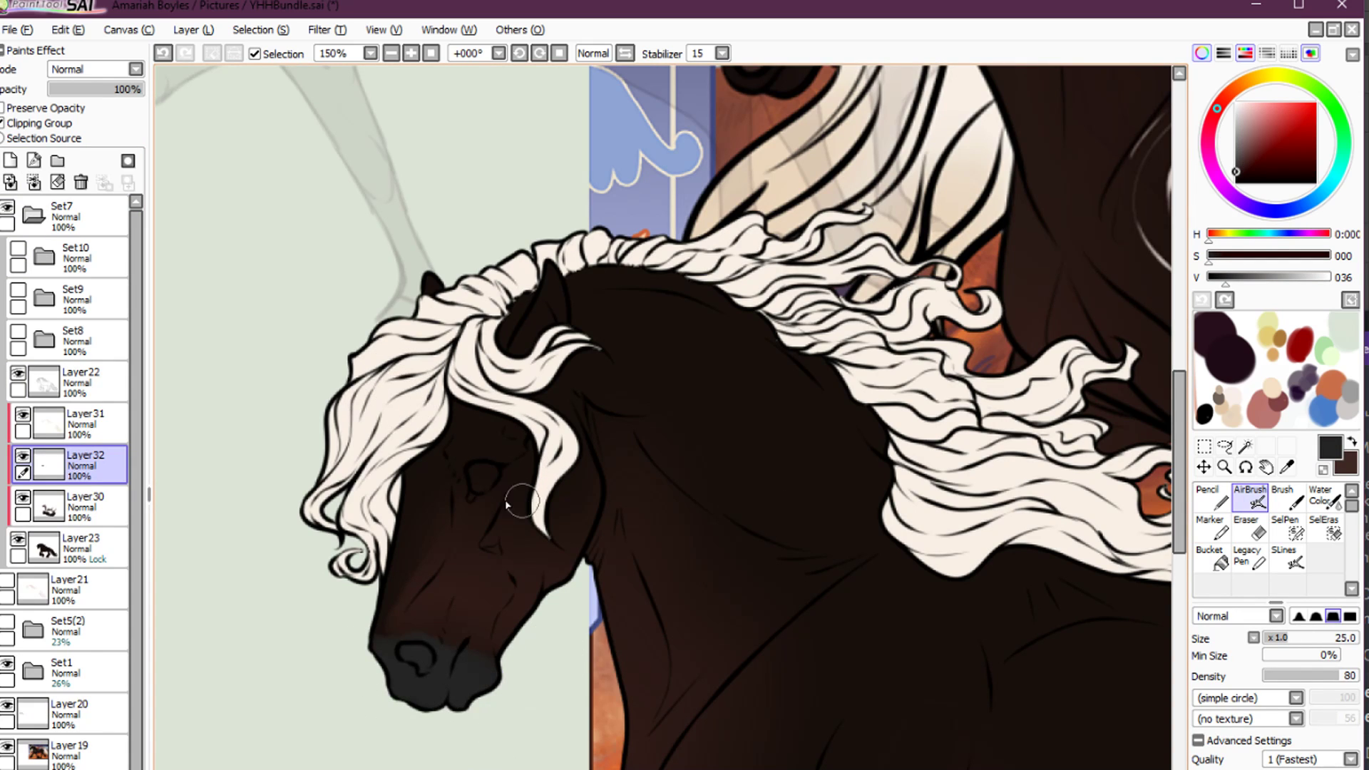
pyautogui.moveTo(503, 464); pyautogui.dragTo(464, 504)
pyautogui.moveTo(676, 634); pyautogui.dragTo(411, 184)
pyautogui.moveTo(661, 557); pyautogui.dragTo(620, 551)
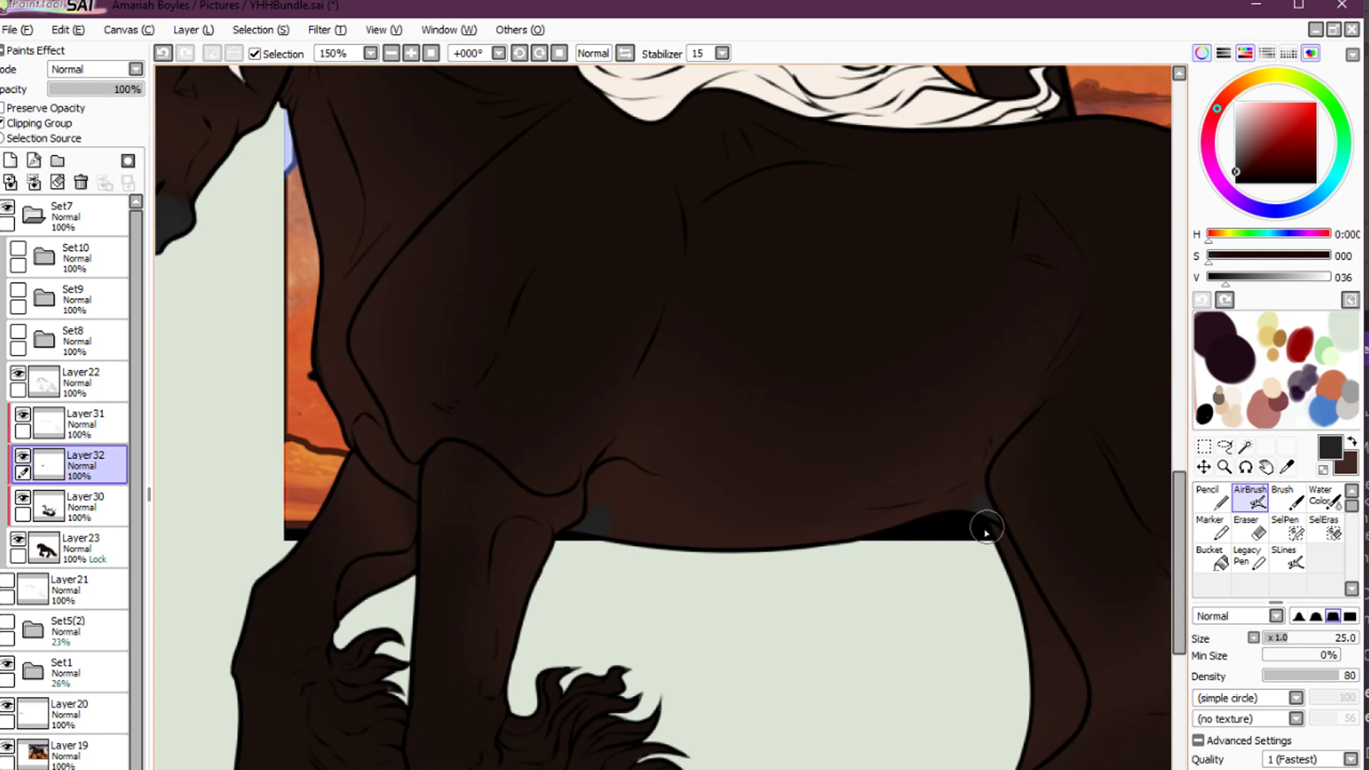
# Soften the grey shading on the belly near the legs, using the Water Color brush at size 35
pyautogui.press('b')
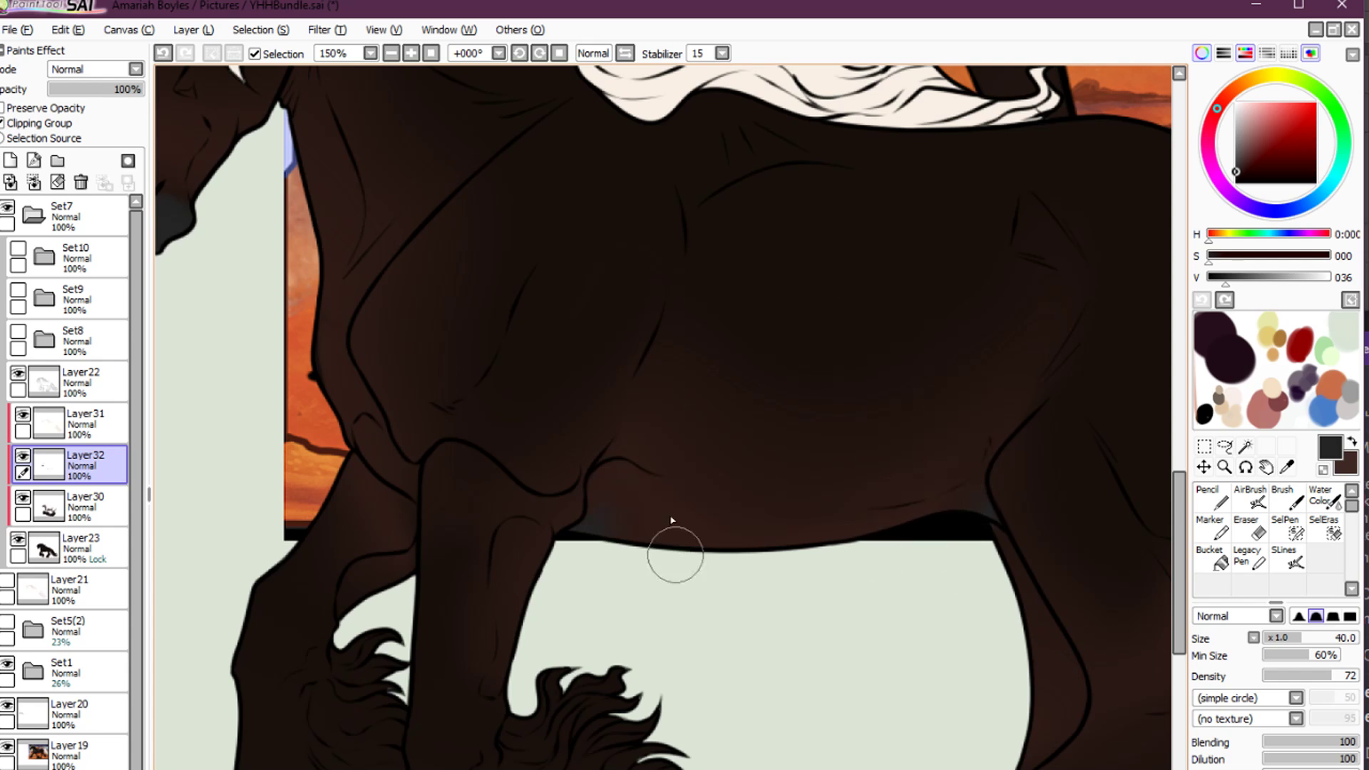
pyautogui.press('c')
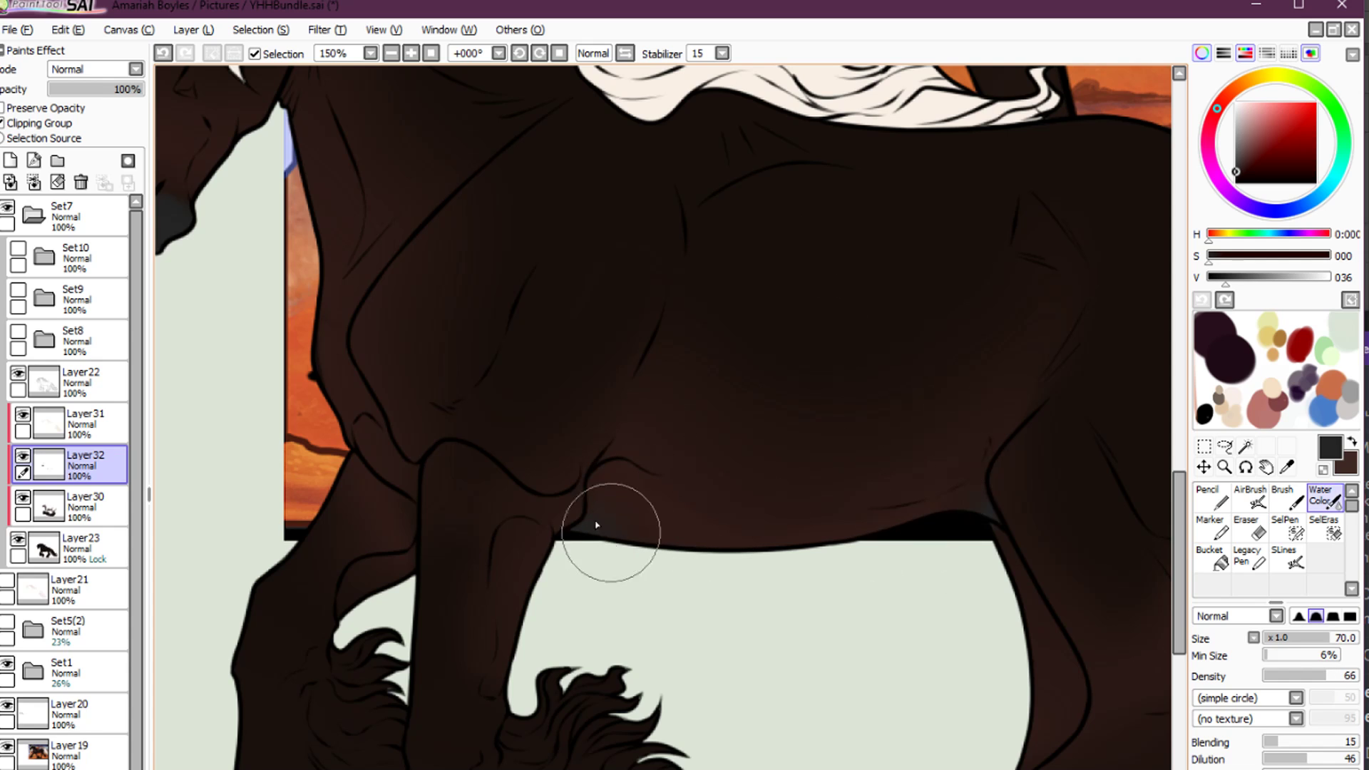
pyautogui.press('[')
pyautogui.press('[')
pyautogui.press('[')
pyautogui.press('[')
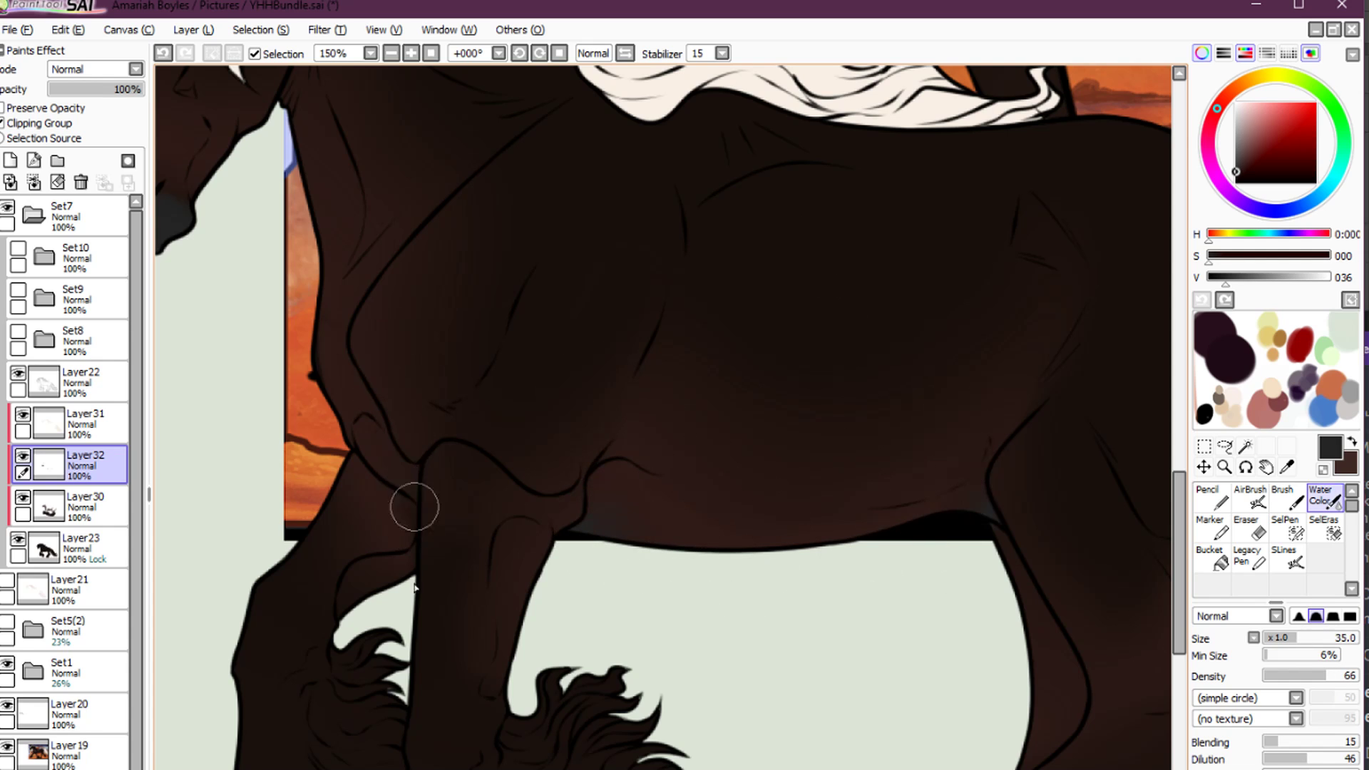
# Blend and clean up the dark grey shading around the horse's eye
pyautogui.moveTo(365, 262); pyautogui.dragTo(558, 555)
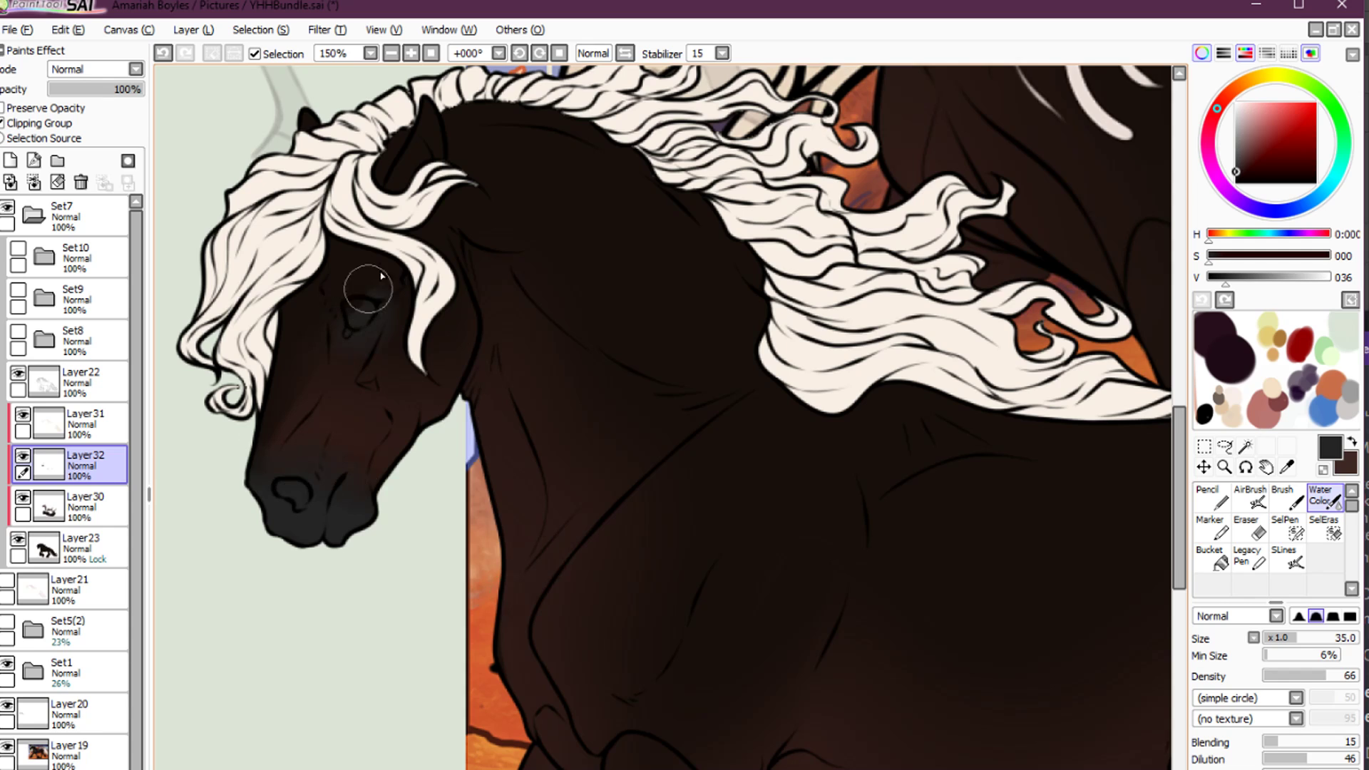
pyautogui.press('e')
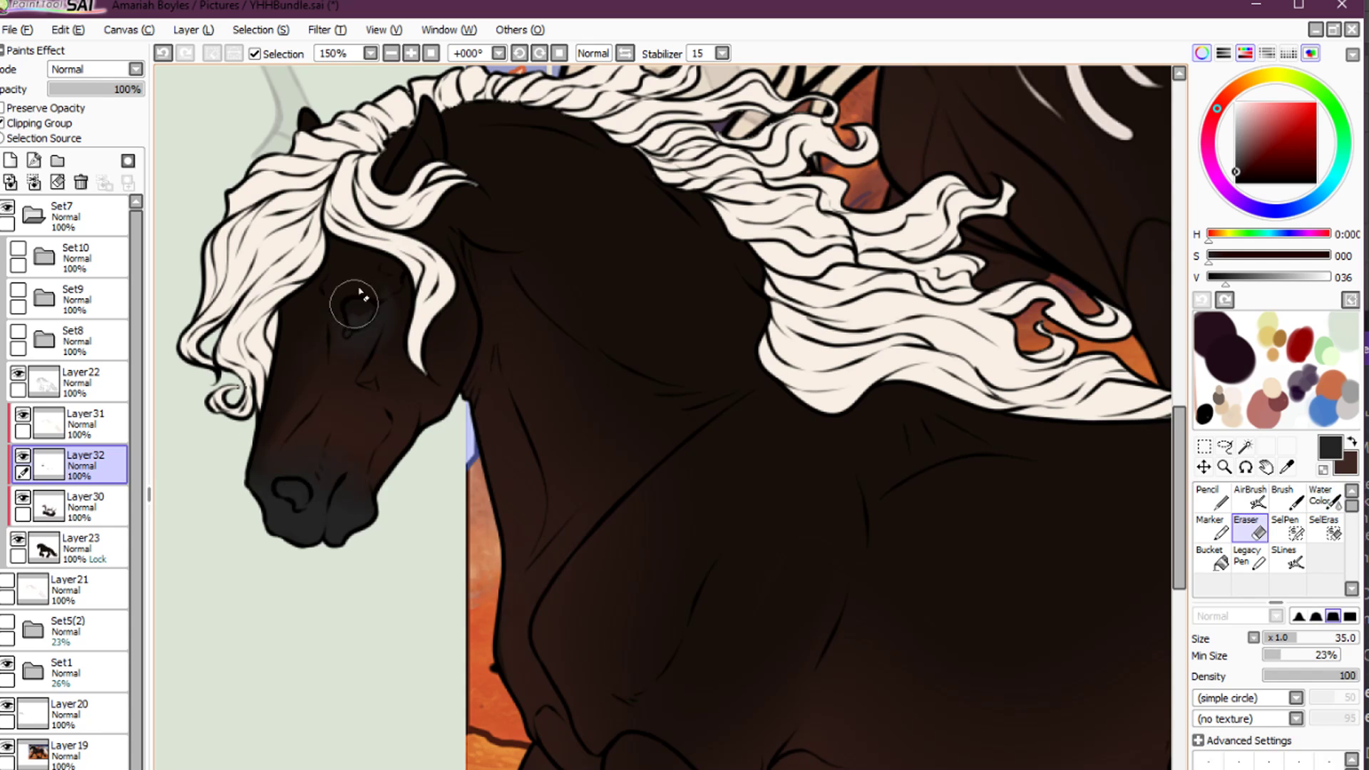
pyautogui.press('e')
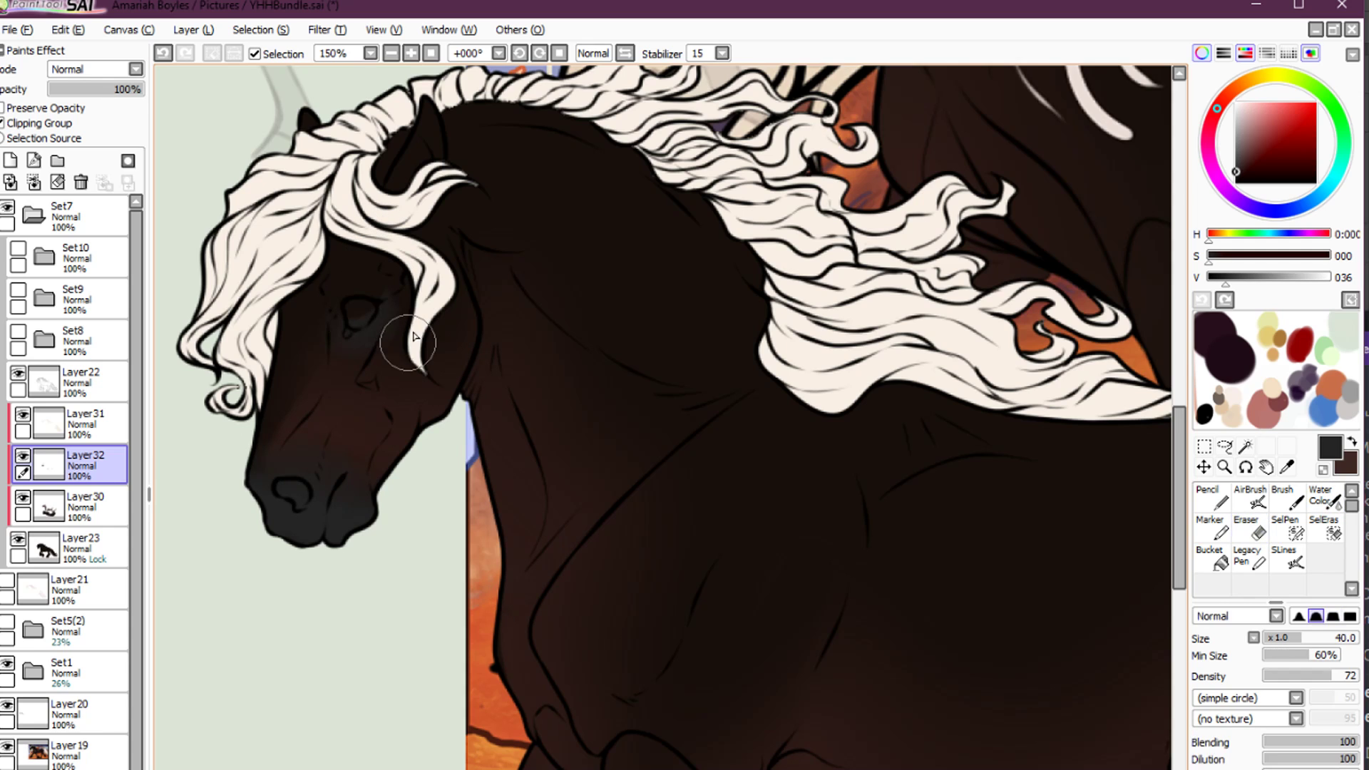
pyautogui.press('c')
pyautogui.moveTo(961, 593); pyautogui.dragTo(496, 403)
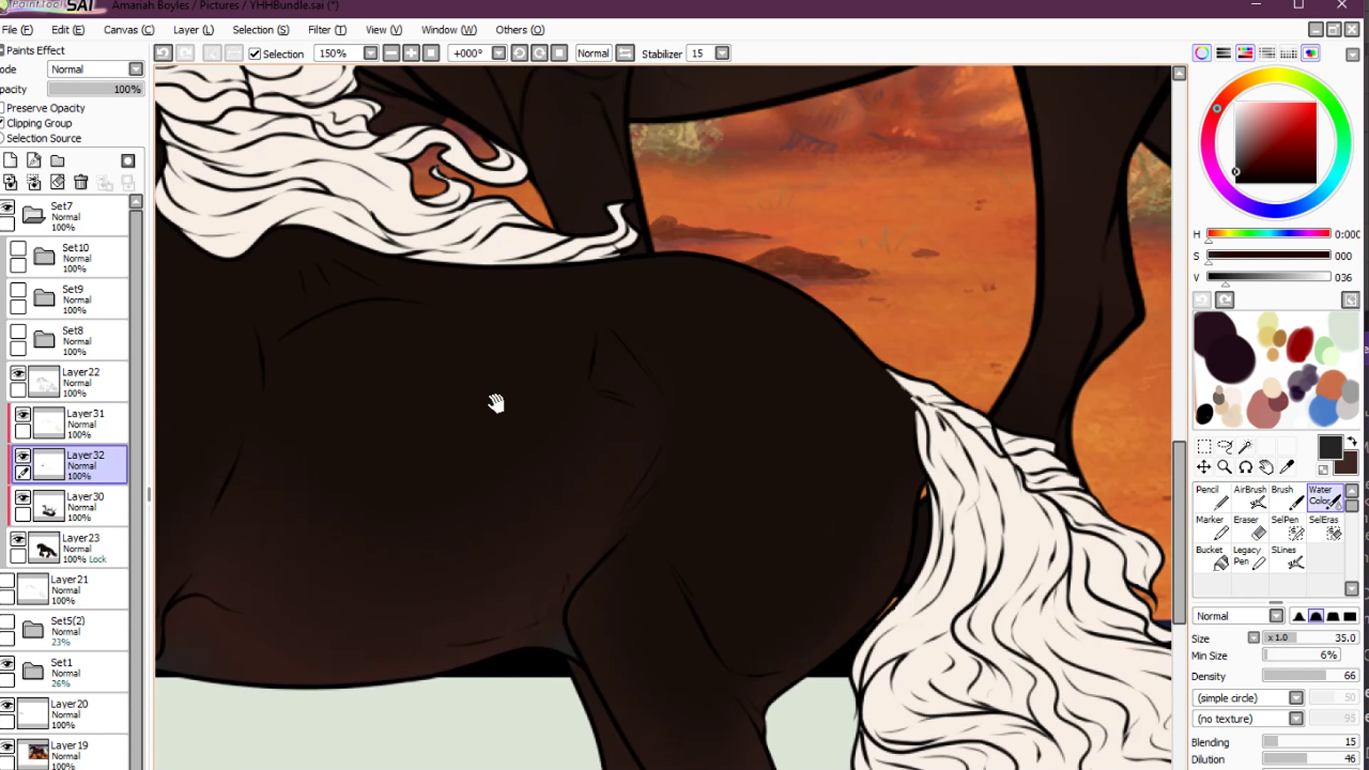
pyautogui.moveTo(517, 584); pyautogui.dragTo(678, 605)
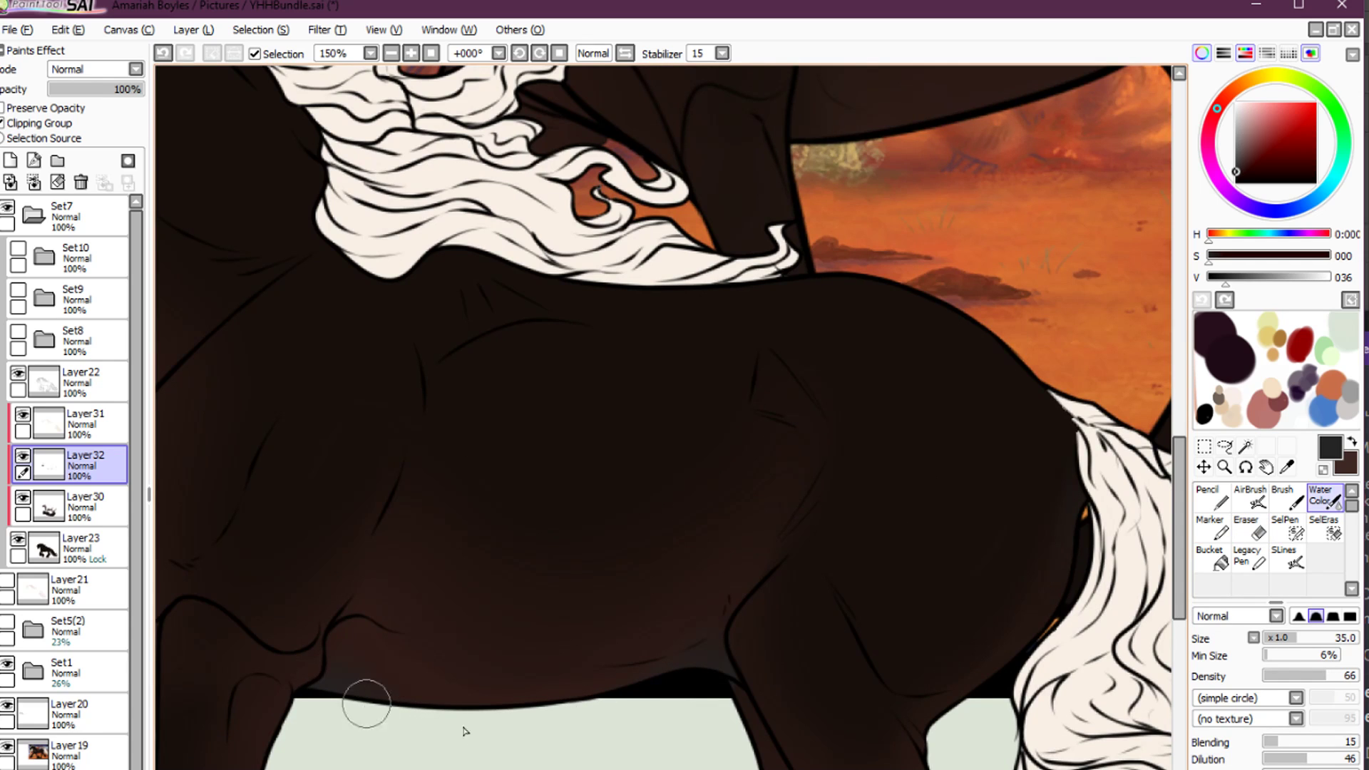
pyautogui.press('h')
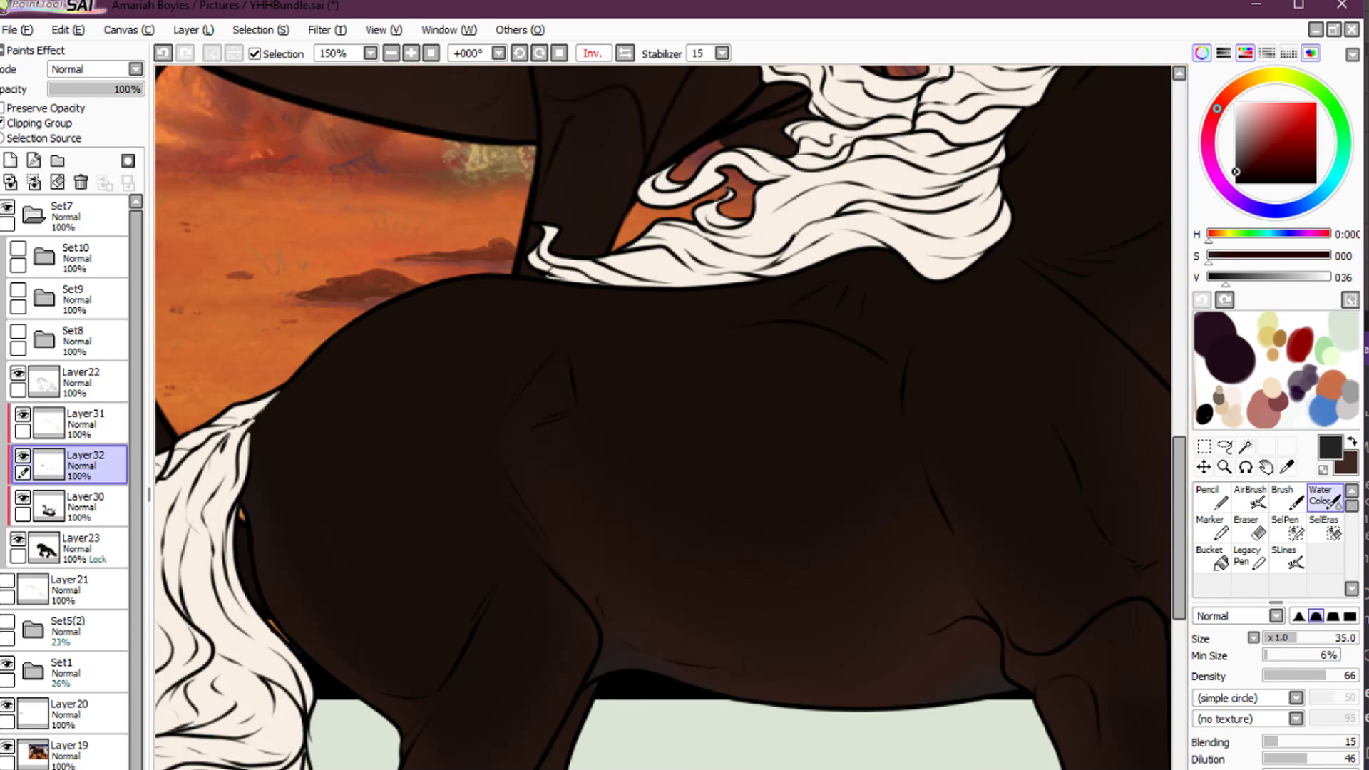
pyautogui.hotkey('alt', 'Tab')
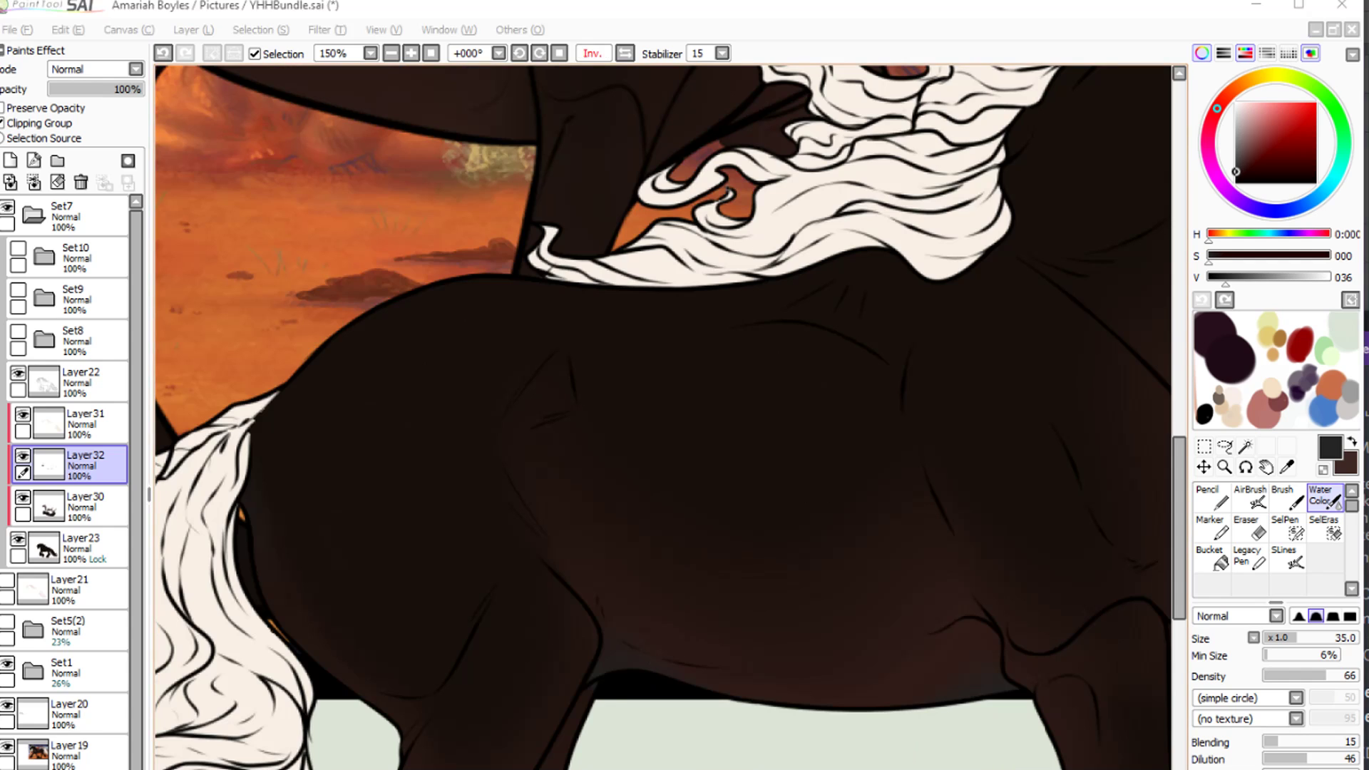
pyautogui.hotkey('alt', 'Tab')
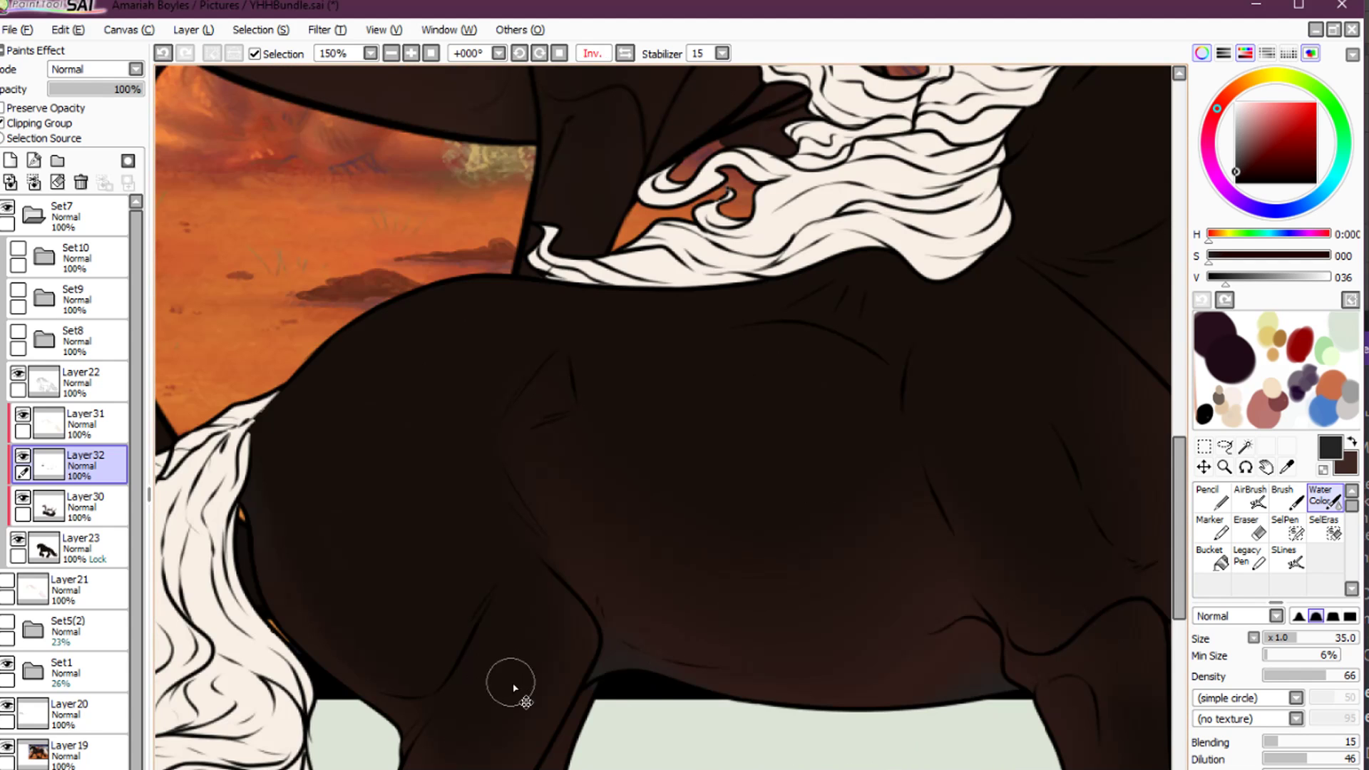
# Sample the grey-brown hoof colour from the reference horse with the AirBrush and add a new layer above Layer32
pyautogui.hotkey('ctrl', '0')
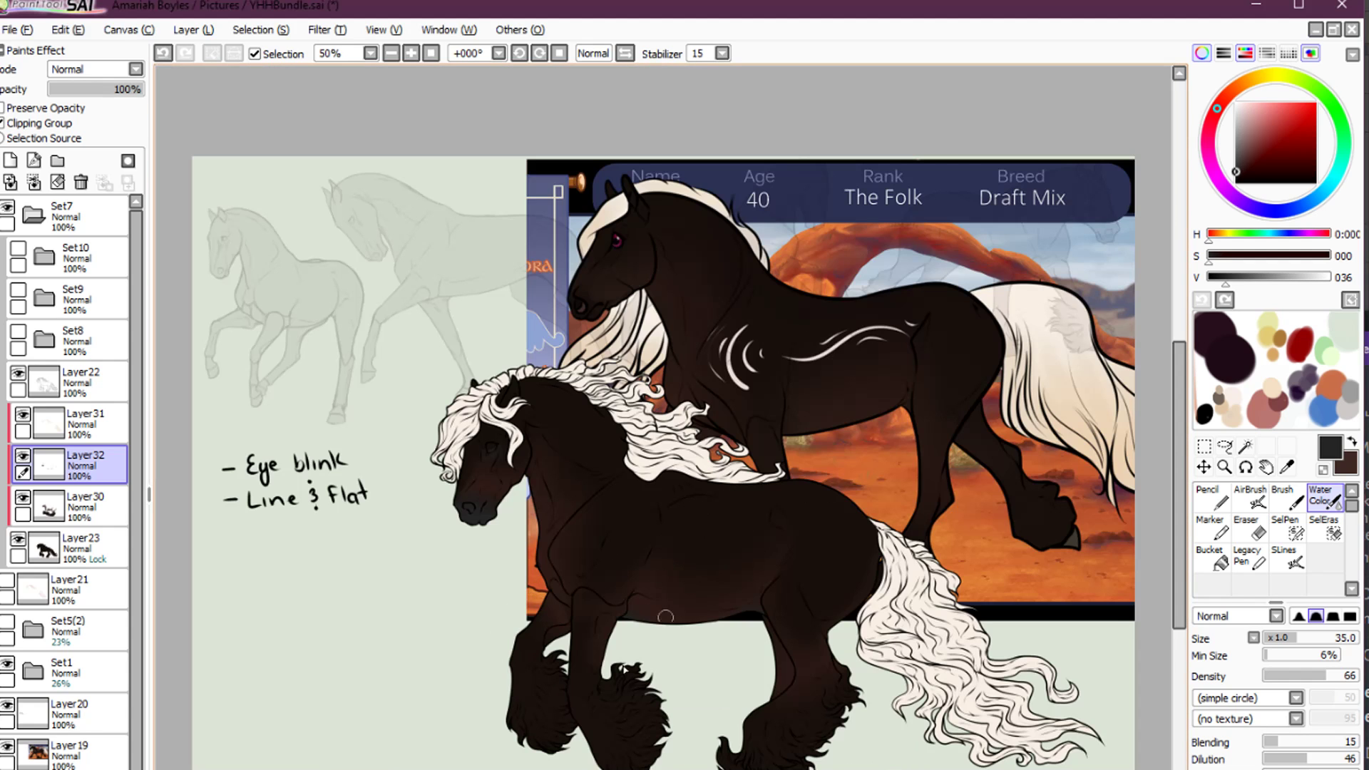
pyautogui.press('v')
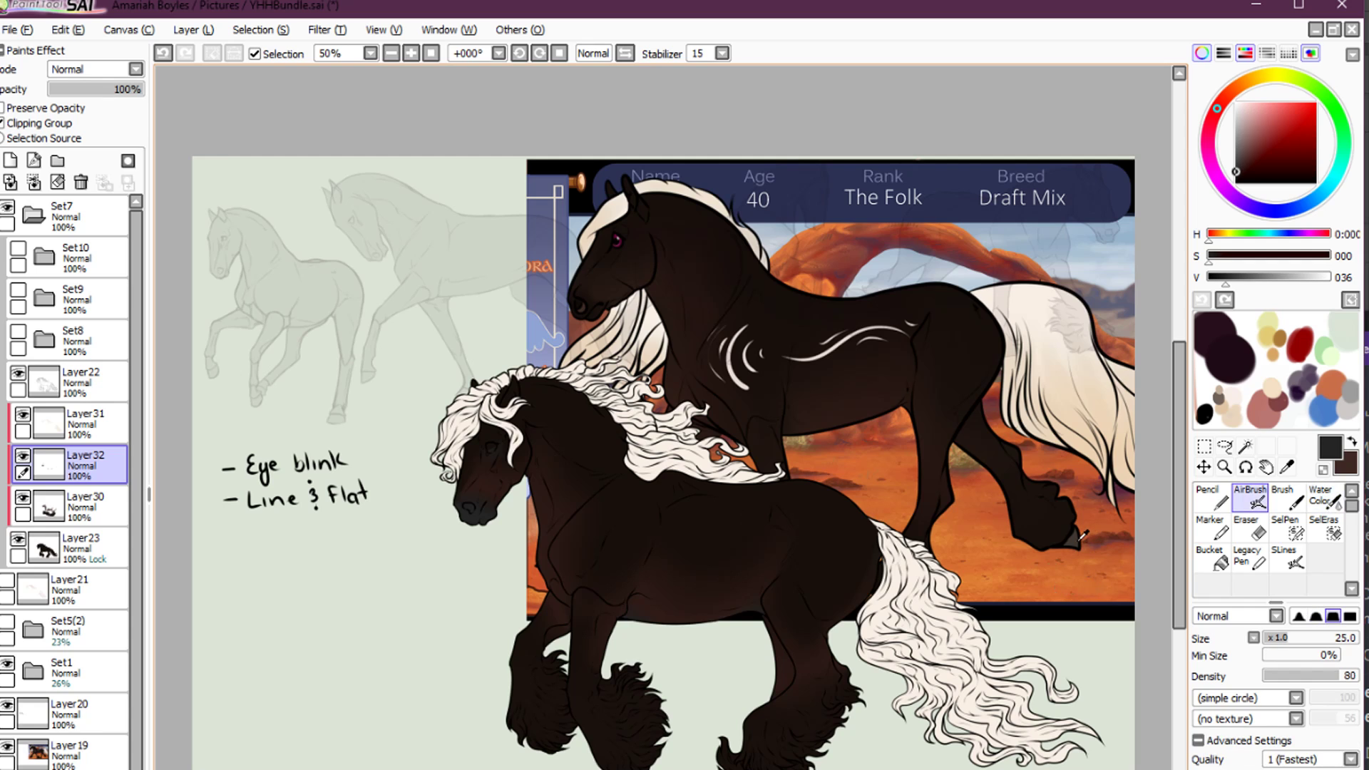
pyautogui.keyDown('alt'); pyautogui.click(1080, 535); pyautogui.keyUp('alt')
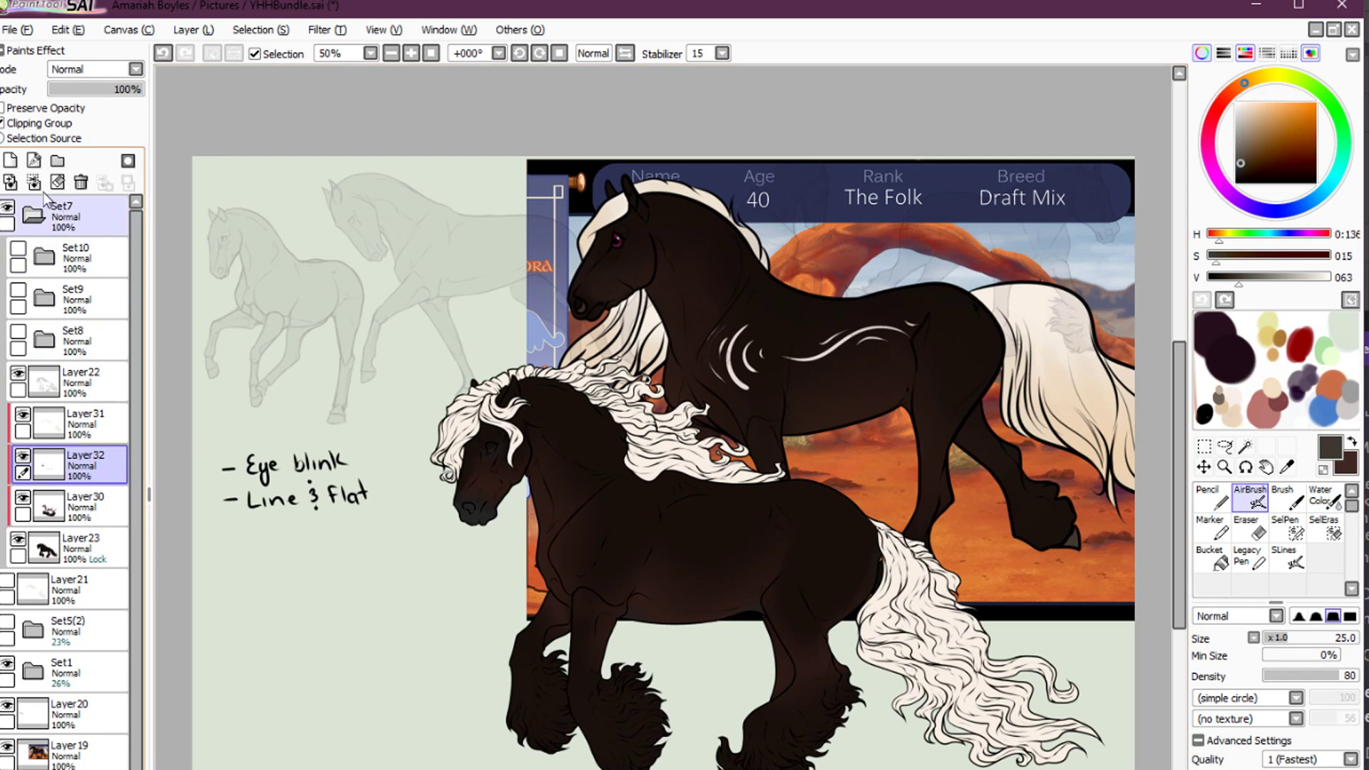
pyautogui.click(10, 161)
# Check the front hoof's line art with Layer23 temporarily hidden, and airbrush the hoof sliver below the feathering at size 5
pyautogui.hotkey('ctrl', 'space')
pyautogui.moveTo(508, 704); pyautogui.dragTo(730, 769)
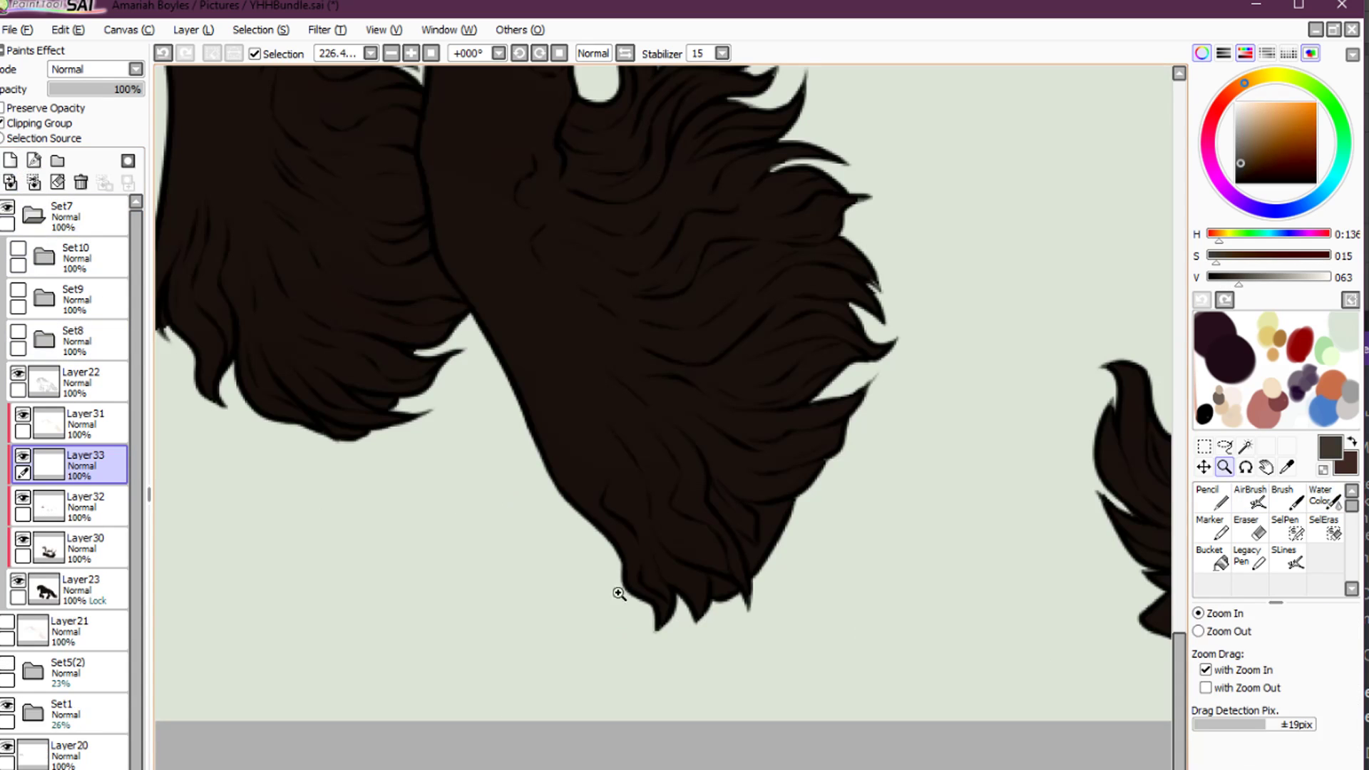
pyautogui.click(17, 579)
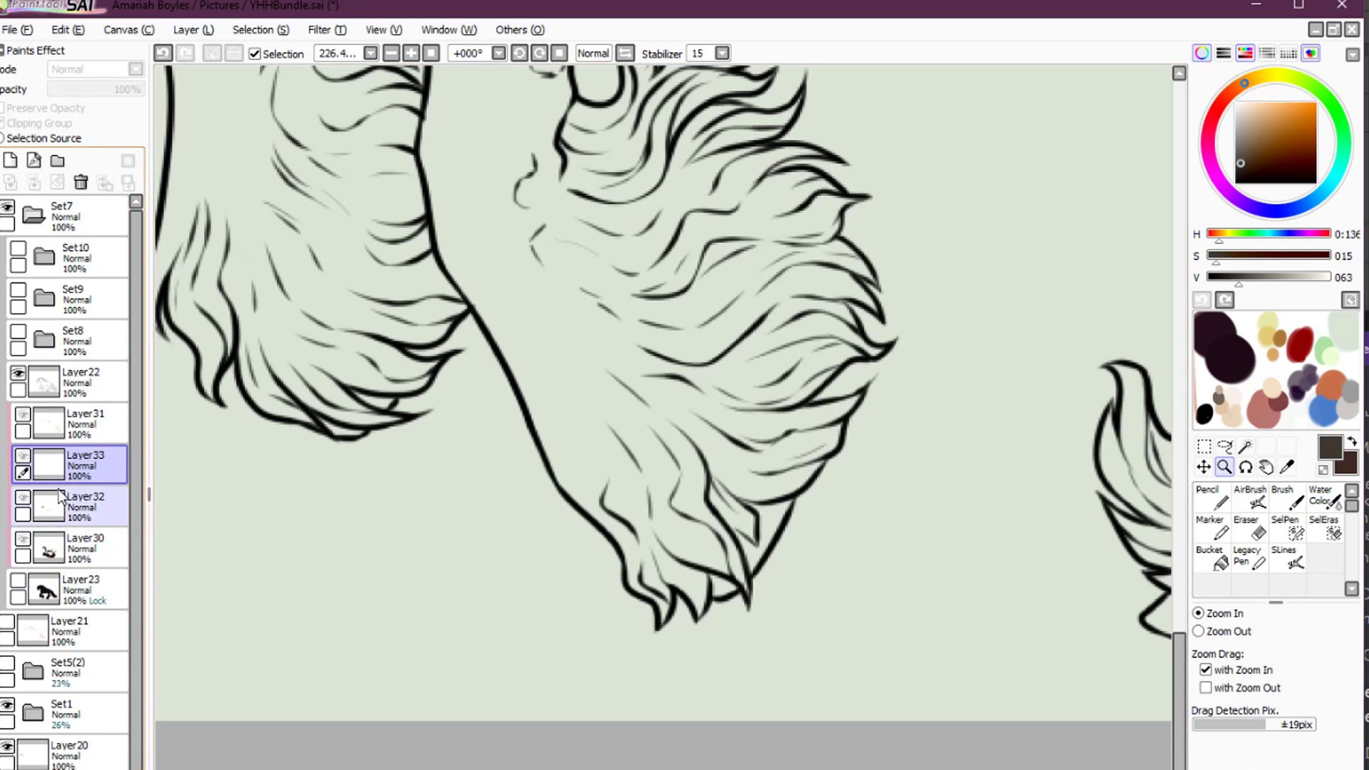
pyautogui.click(391, 384)
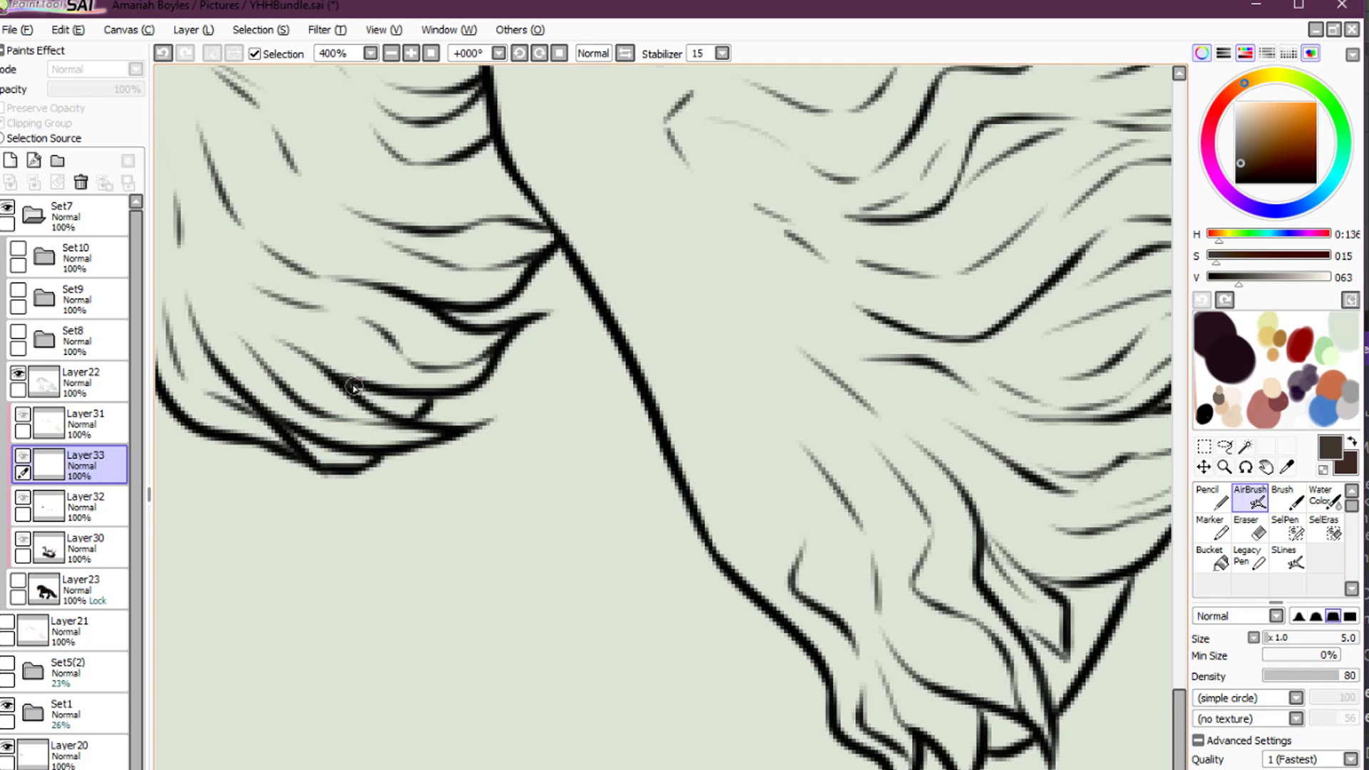
pyautogui.moveTo(353, 387); pyautogui.dragTo(408, 415)
pyautogui.click(18, 580)
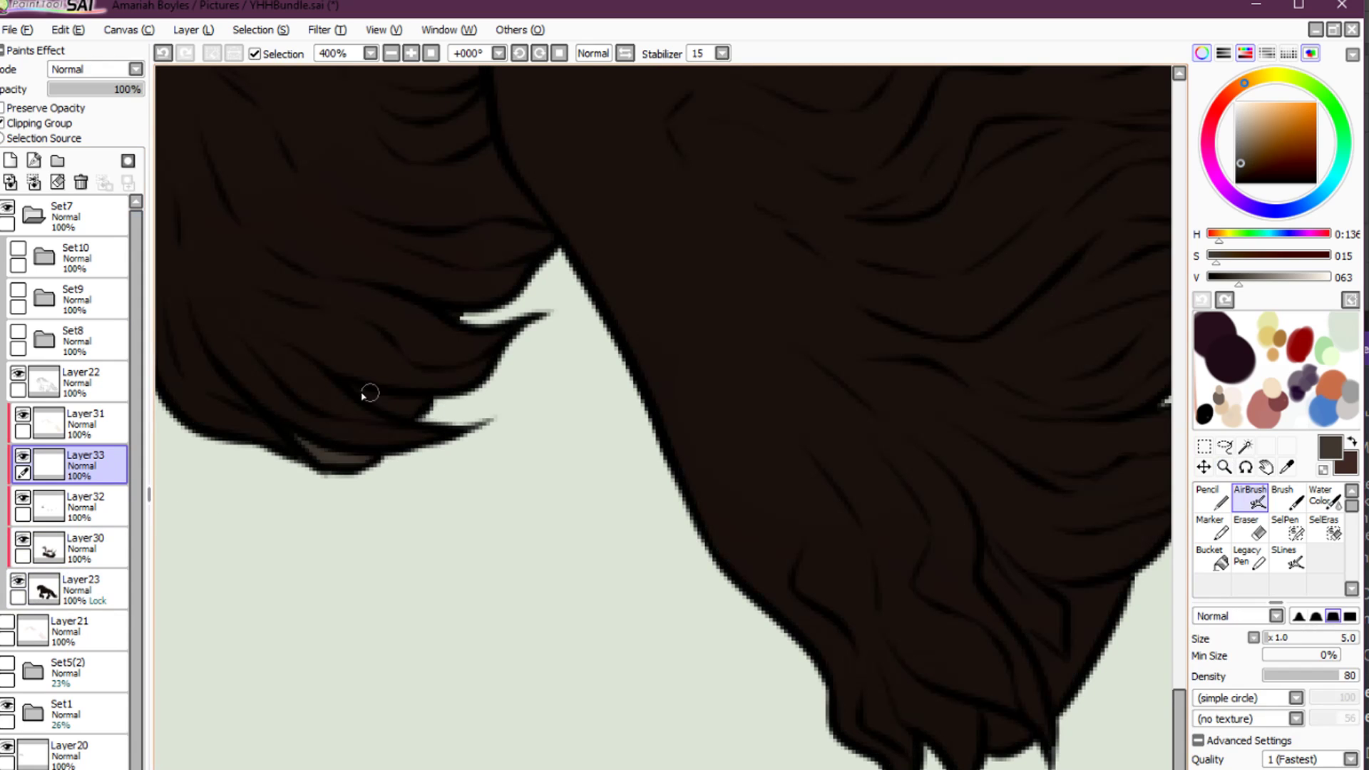
pyautogui.moveTo(343, 383); pyautogui.dragTo(409, 397)
# Airbrush the exposed hoof areas beneath the feathering of the second front leg in the grey-brown colour
pyautogui.moveTo(762, 387); pyautogui.dragTo(506, 491)
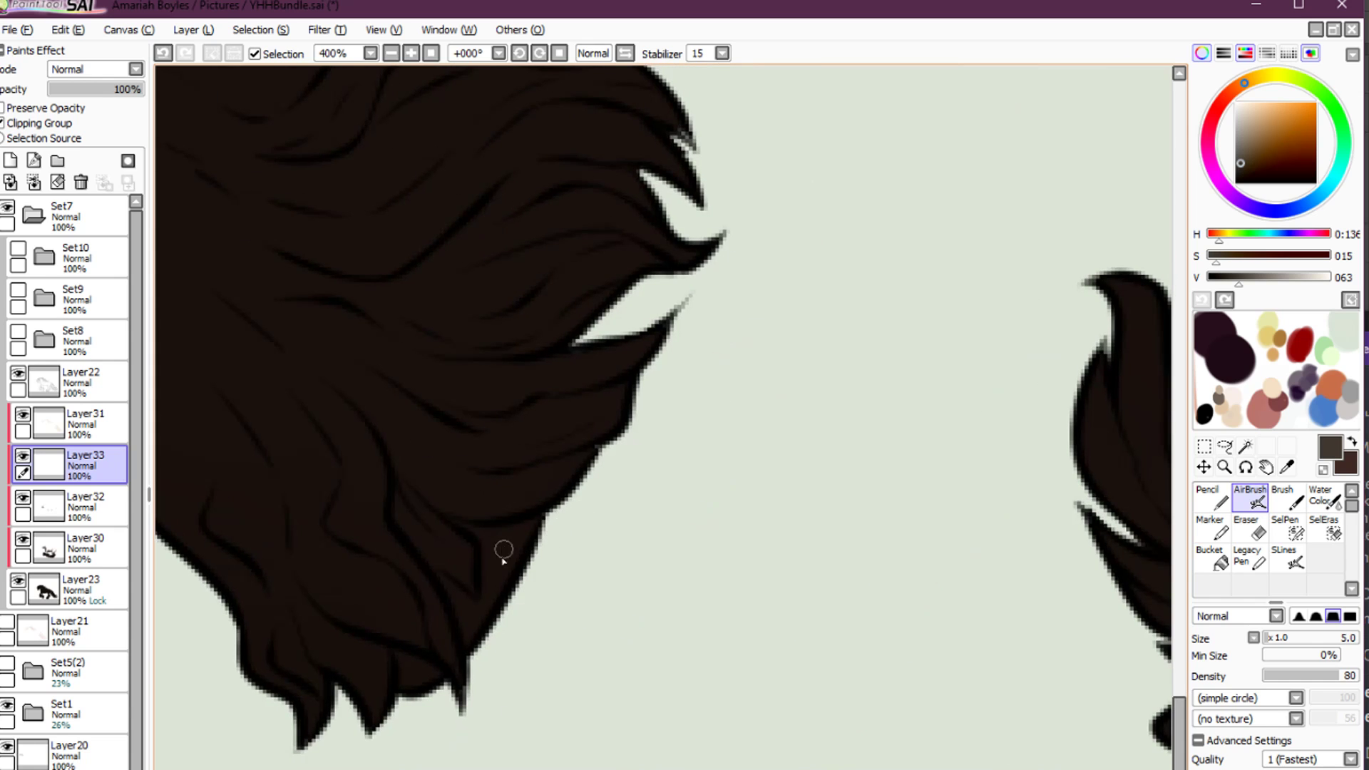
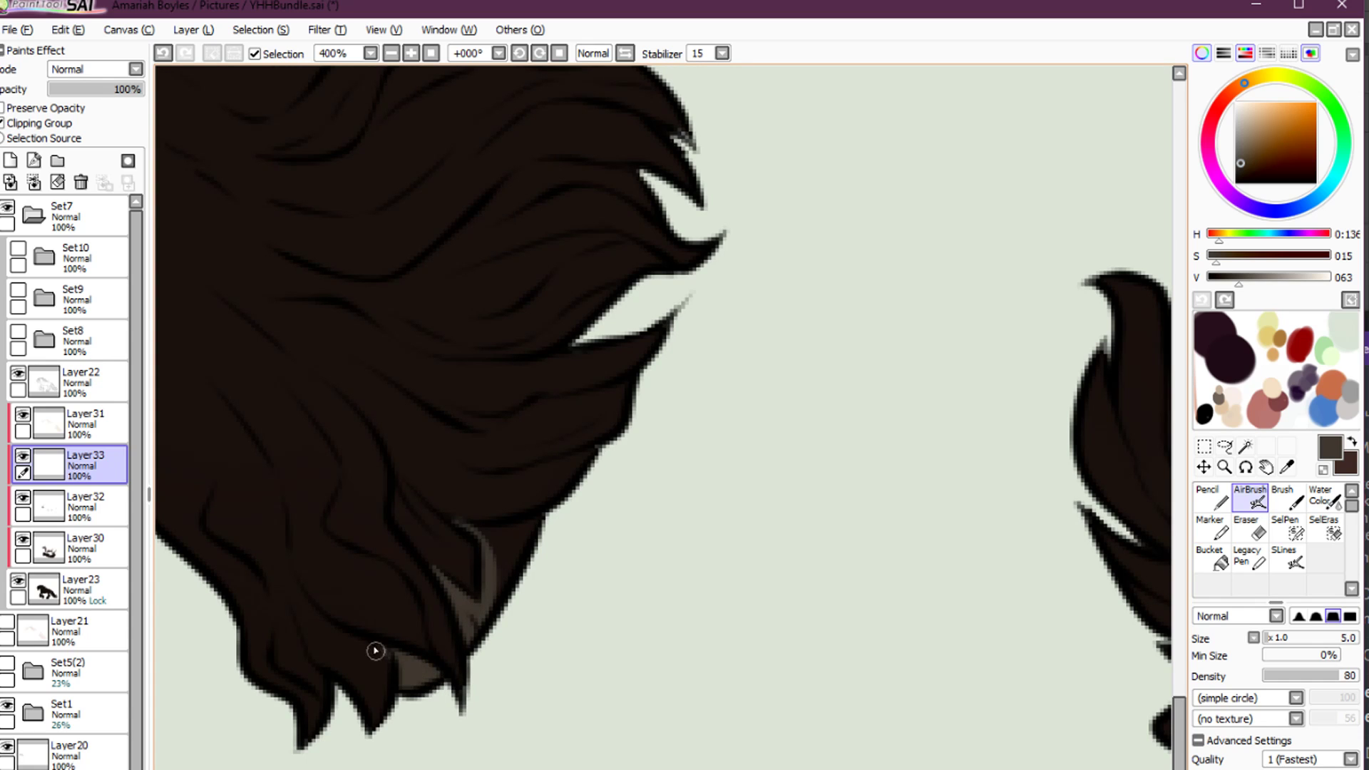
pyautogui.moveTo(372, 658)
pyautogui.mouseDown()
pyautogui.moveTo(277, 589)
pyautogui.moveTo(309, 641)
pyautogui.moveTo(351, 613)
pyautogui.moveTo(360, 721)
pyautogui.moveTo(372, 628)
pyautogui.mouseUp()
pyautogui.press('[')
pyautogui.press('[')
pyautogui.press('[')
pyautogui.press('[')
pyautogui.press('[')
pyautogui.press('[')
pyautogui.press('[')
pyautogui.press('[')
pyautogui.press('[')
pyautogui.press('v')
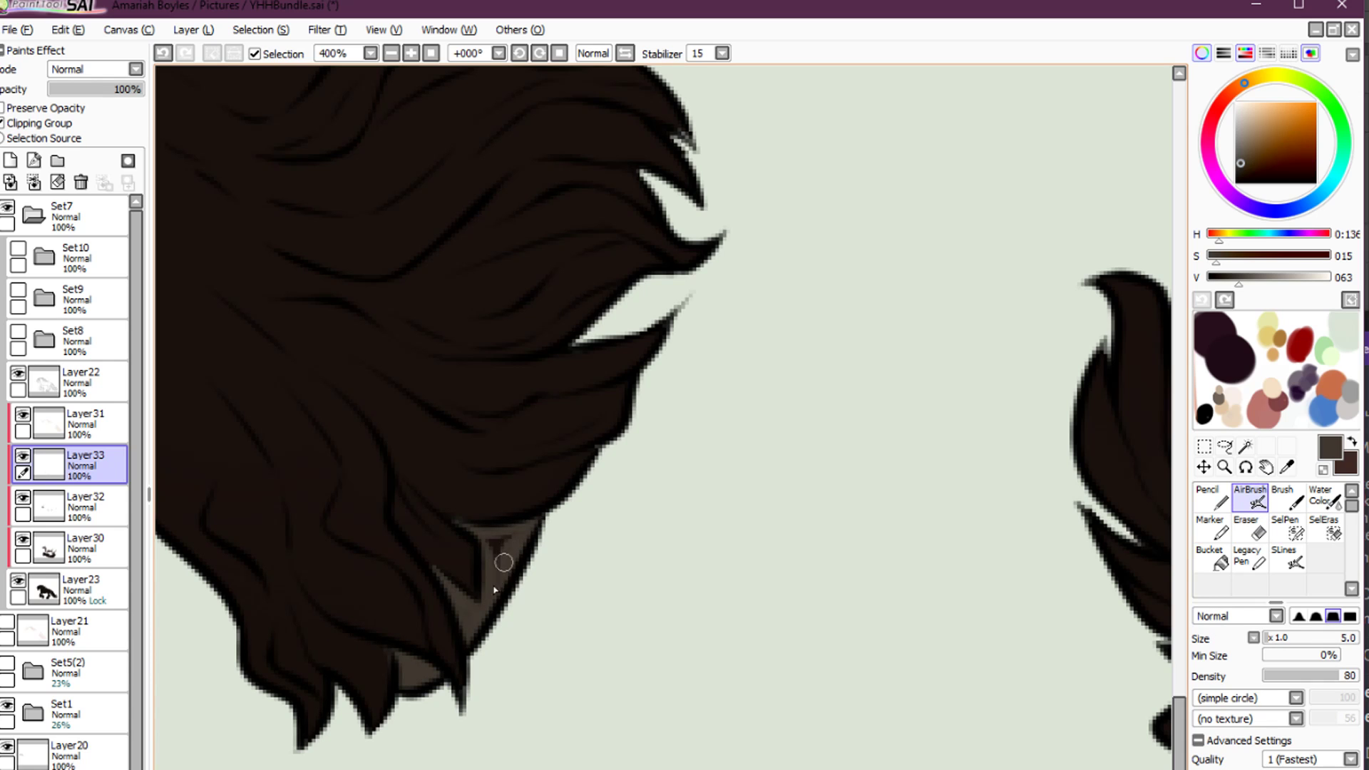
# Fill the exposed hind hoof beneath the feathering with grey-brown, using the AirBrush at size 9
pyautogui.moveTo(879, 646)
pyautogui.mouseDown()
pyautogui.moveTo(504, 489)
pyautogui.moveTo(360, 490)
pyautogui.mouseUp()
pyautogui.press(']')
pyautogui.moveTo(408, 571)
pyautogui.mouseDown()
pyautogui.moveTo(464, 591)
pyautogui.moveTo(440, 574)
pyautogui.moveTo(465, 580)
pyautogui.moveTo(562, 635)
pyautogui.moveTo(488, 593)
pyautogui.moveTo(549, 626)
pyautogui.moveTo(538, 619)
pyautogui.moveTo(629, 607)
pyautogui.moveTo(565, 630)
pyautogui.moveTo(708, 565)
pyautogui.moveTo(677, 589)
pyautogui.moveTo(622, 687)
pyautogui.moveTo(653, 616)
pyautogui.moveTo(631, 684)
pyautogui.moveTo(733, 661)
pyautogui.moveTo(714, 604)
pyautogui.moveTo(707, 662)
pyautogui.moveTo(734, 580)
pyautogui.moveTo(704, 644)
pyautogui.moveTo(719, 594)
pyautogui.moveTo(644, 614)
pyautogui.moveTo(607, 671)
pyautogui.moveTo(574, 671)
pyautogui.moveTo(526, 624)
pyautogui.moveTo(477, 630)
pyautogui.moveTo(403, 588)
pyautogui.mouseUp()
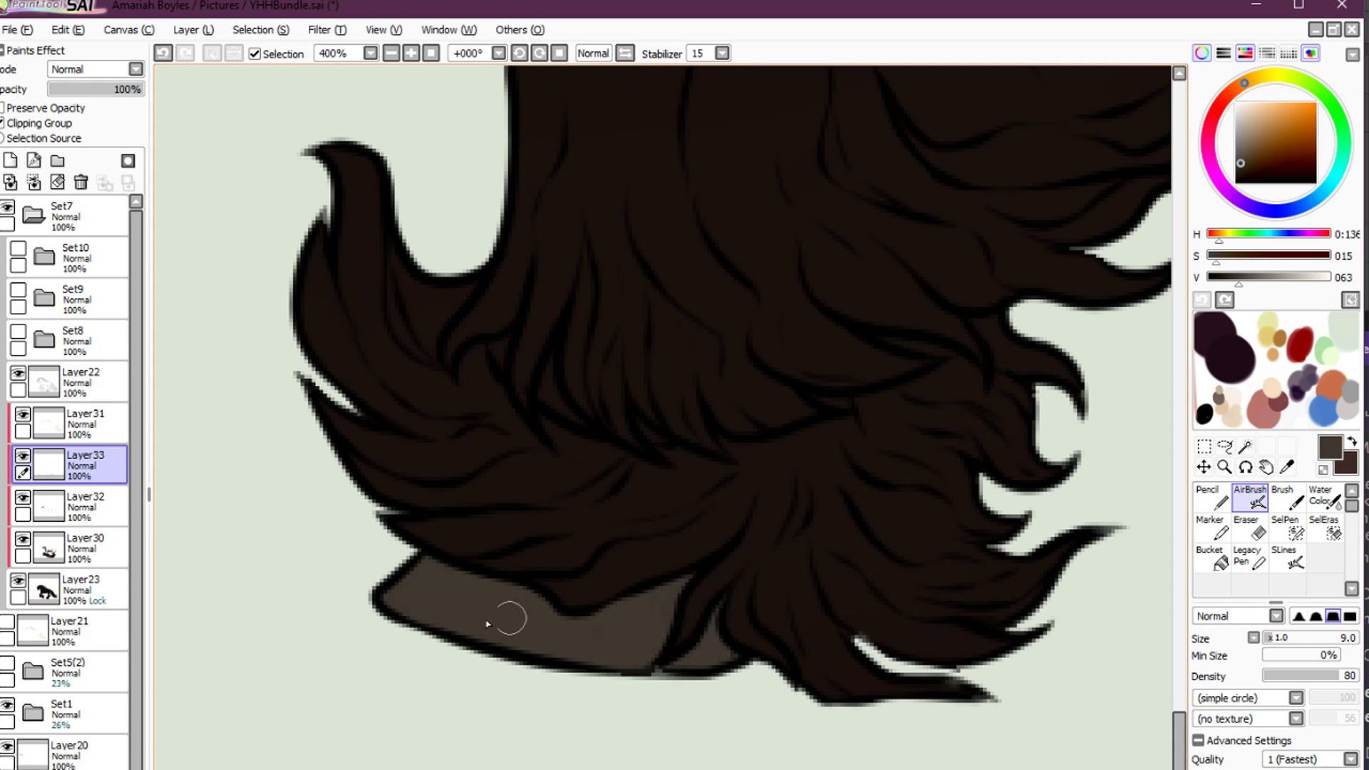
pyautogui.moveTo(850, 537); pyautogui.dragTo(298, 626)
pyautogui.moveTo(506, 454); pyautogui.dragTo(809, 517)
pyautogui.moveTo(535, 514); pyautogui.dragTo(590, 577)
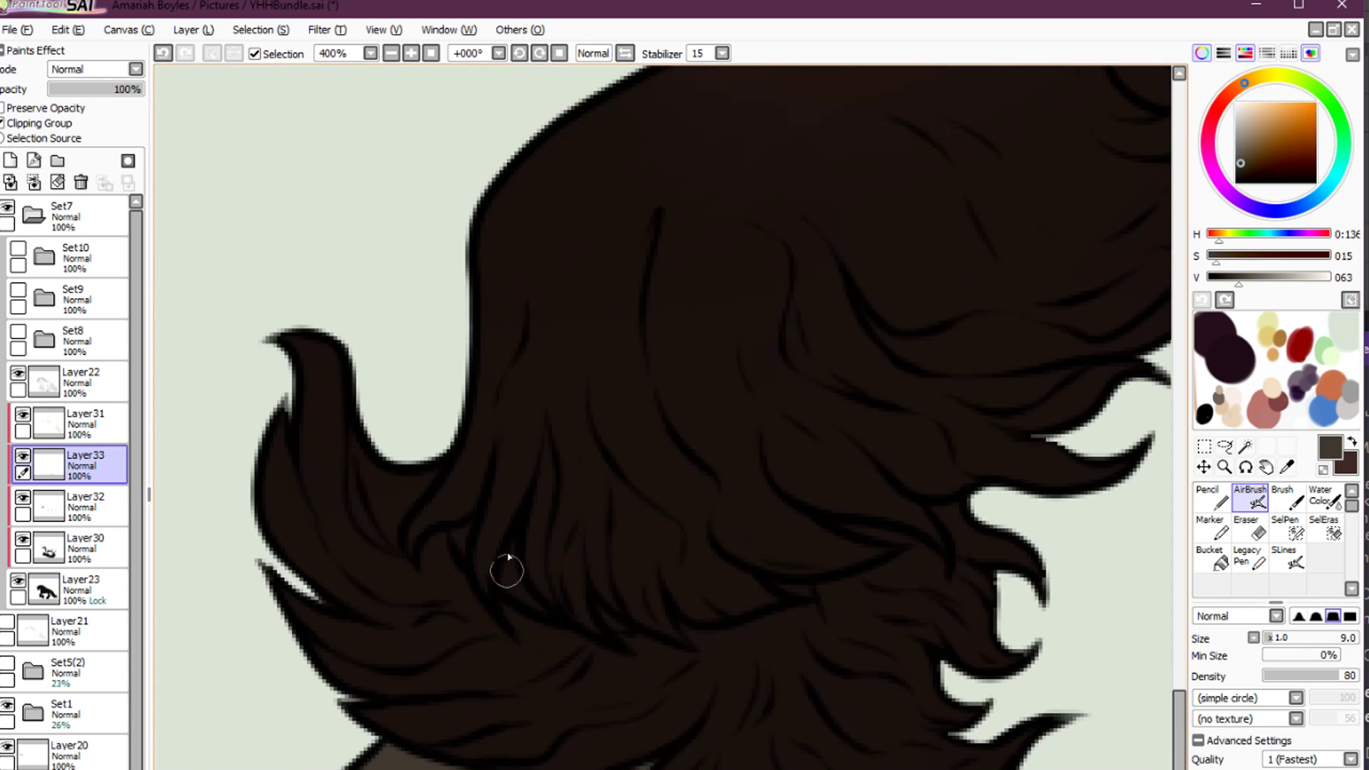
# Airbrush the small hoof gaps showing between the feathering strands in the grey-brown colour at size 9
pyautogui.moveTo(507, 570); pyautogui.dragTo(529, 600)
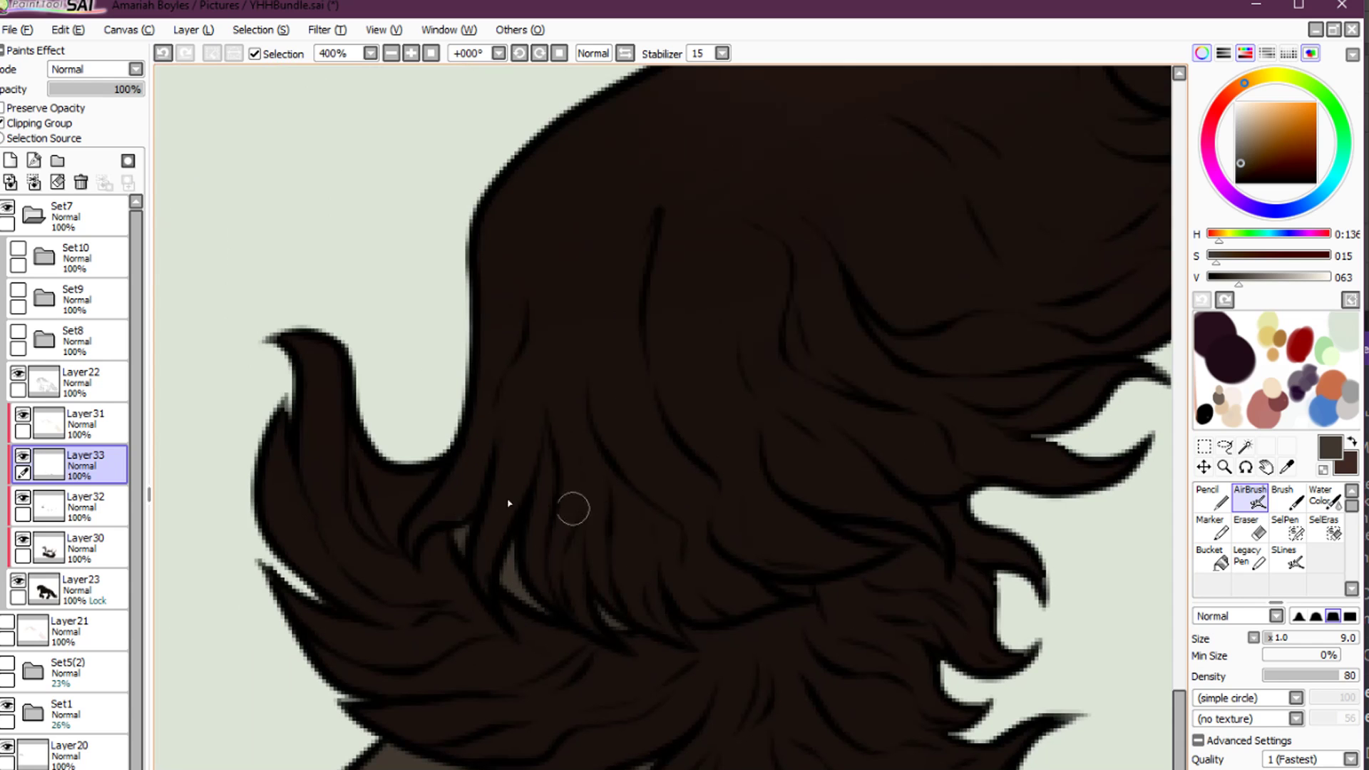
pyautogui.press('Home')
pyautogui.hotkey('ctrl', 'space')
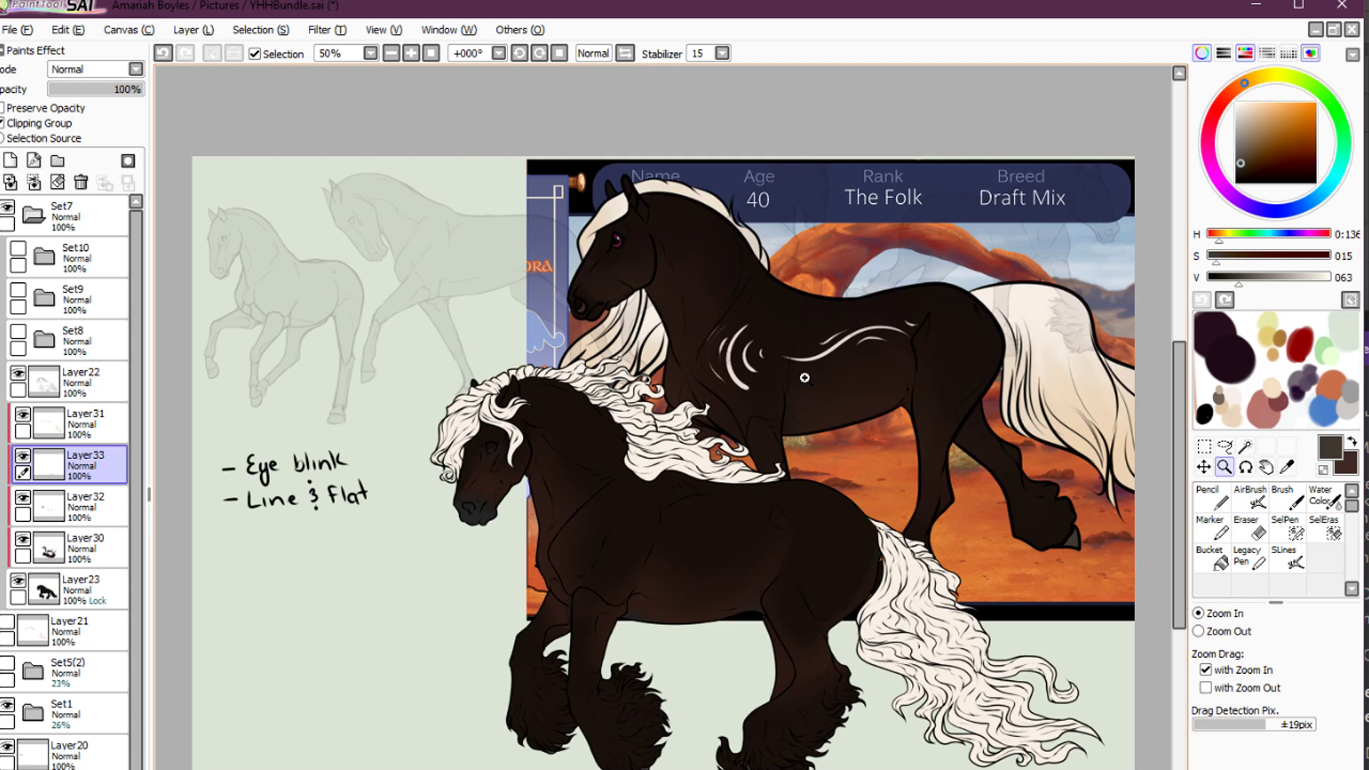
# Sample the pale cream and the darker tan from the reference horse's tail into the two colour slots
pyautogui.click(764, 355)
pyautogui.moveTo(966, 429); pyautogui.dragTo(693, 418)
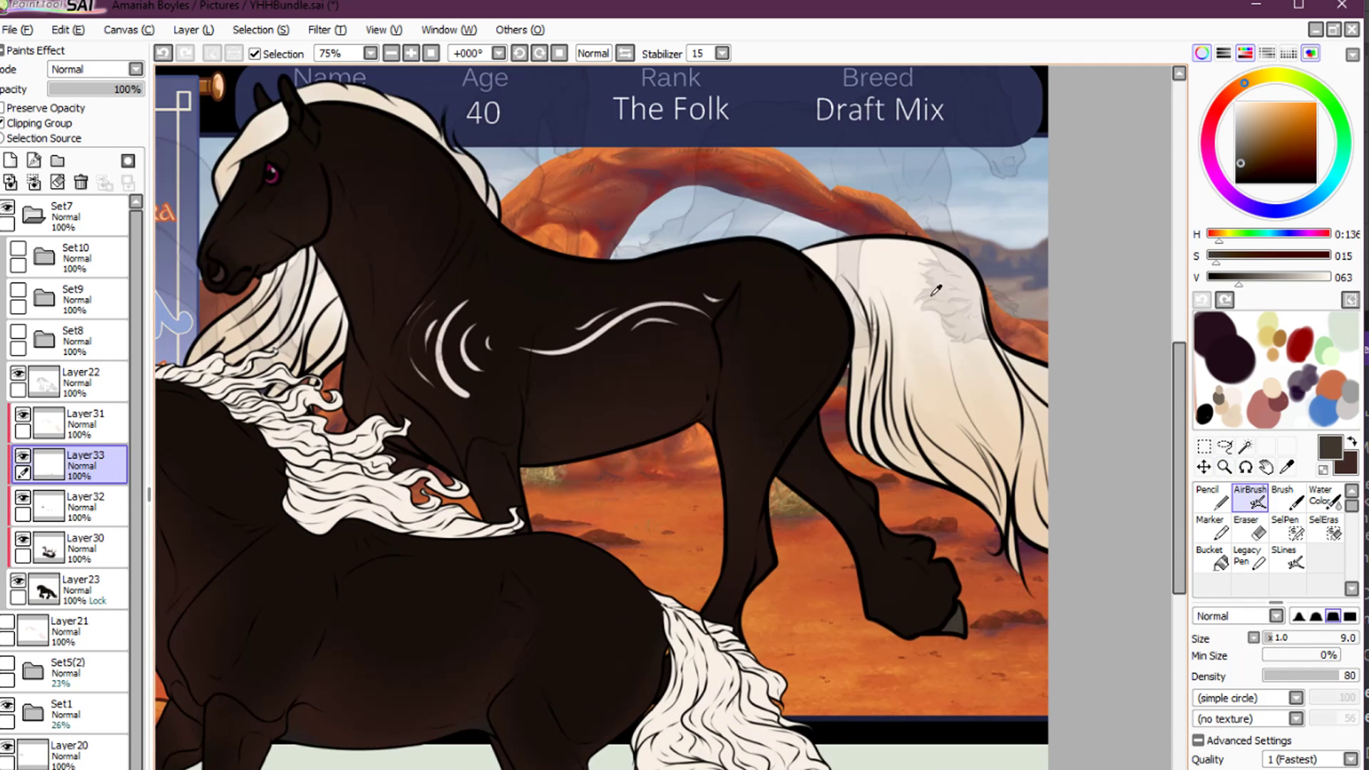
pyautogui.keyDown('alt'); pyautogui.click(883, 271); pyautogui.keyUp('alt')
pyautogui.press('x')
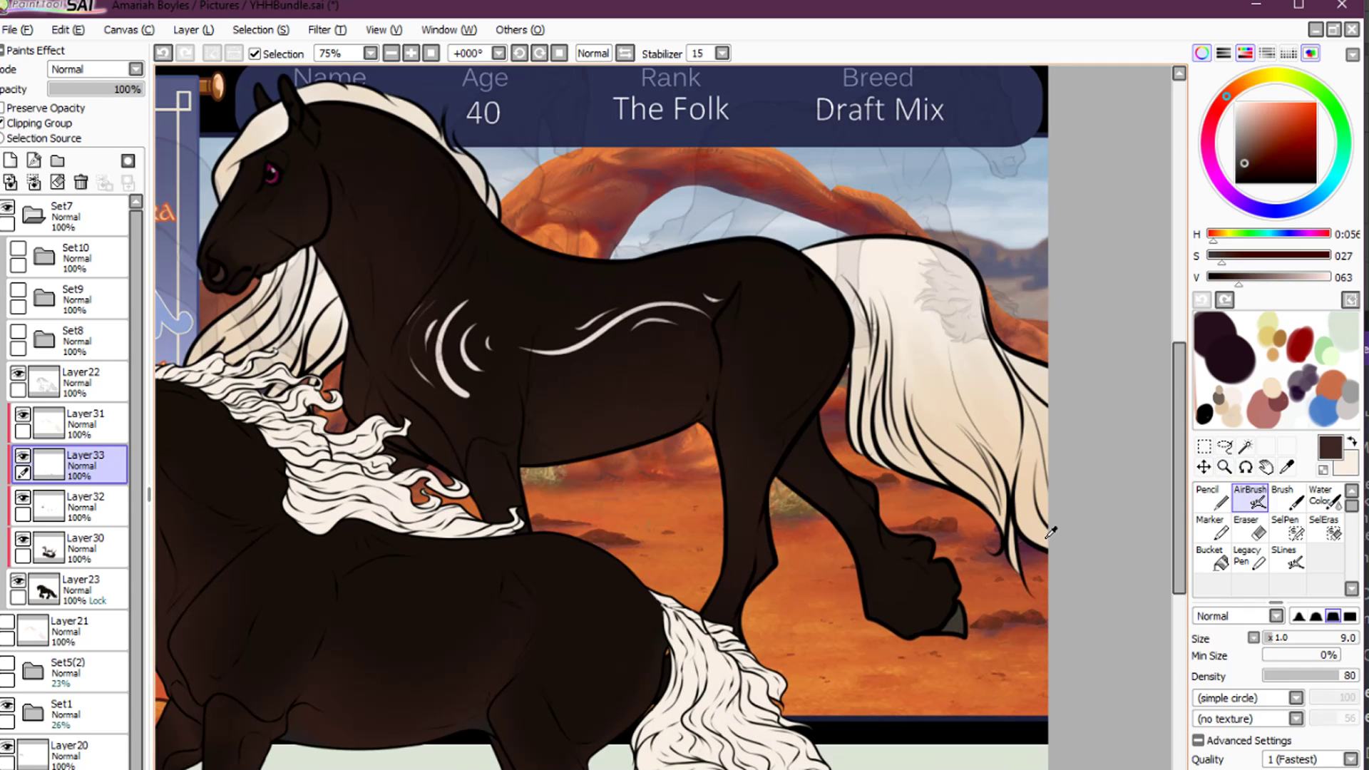
pyautogui.keyDown('alt'); pyautogui.click(1046, 539); pyautogui.keyUp('alt')
# Turn on Preserve Opacity for the mane and tail layer, Layer31, keeping it in the clipping group
pyautogui.moveTo(444, 569); pyautogui.dragTo(734, 420)
pyautogui.click(87, 422)
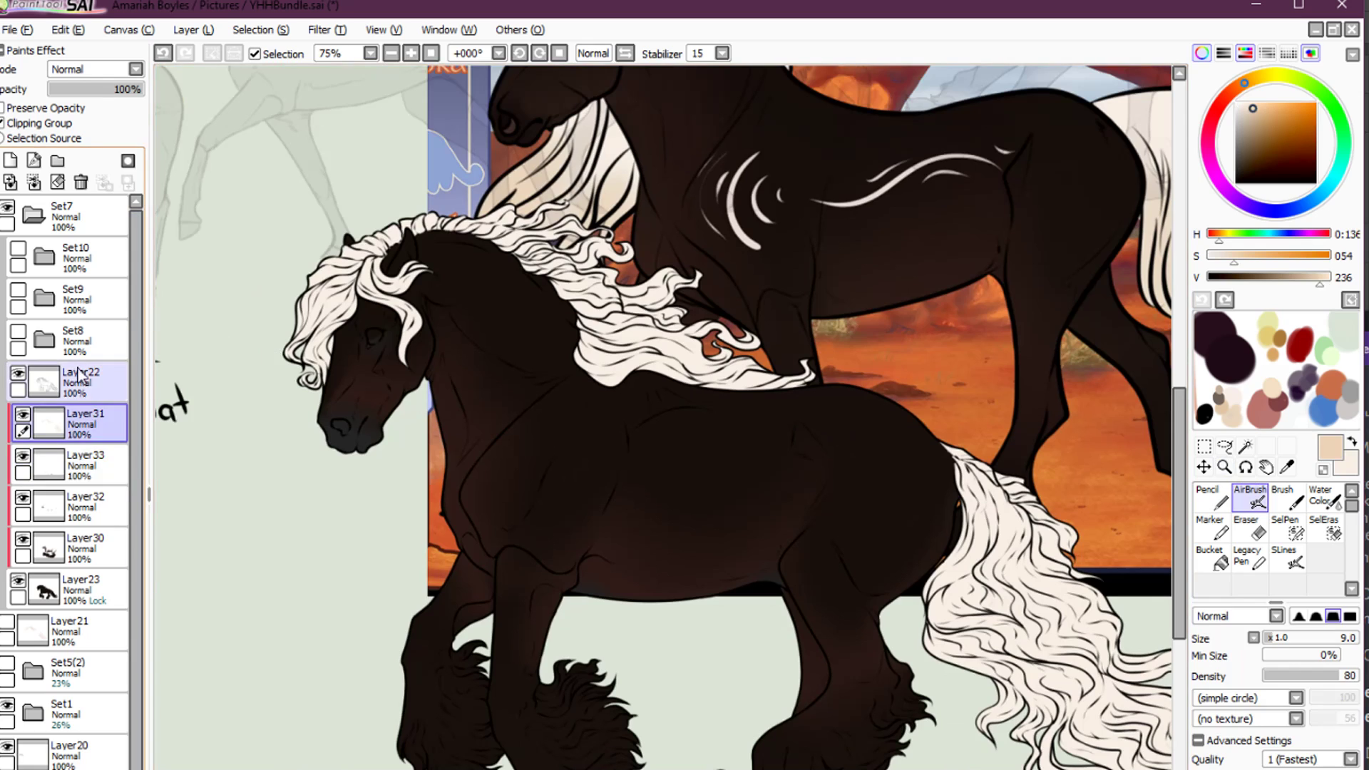
pyautogui.click(66, 125)
pyautogui.click(72, 109)
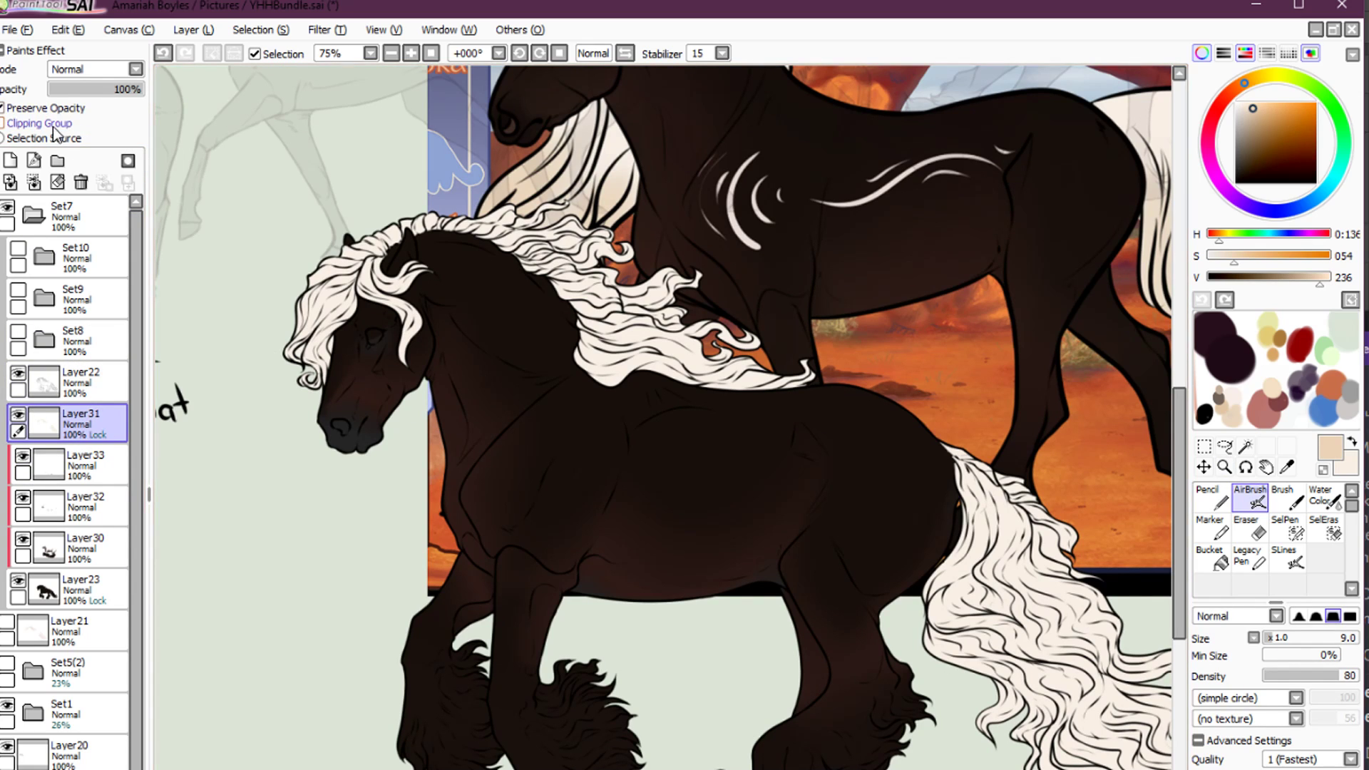
pyautogui.click(54, 126)
pyautogui.press('g')
pyautogui.press('x')
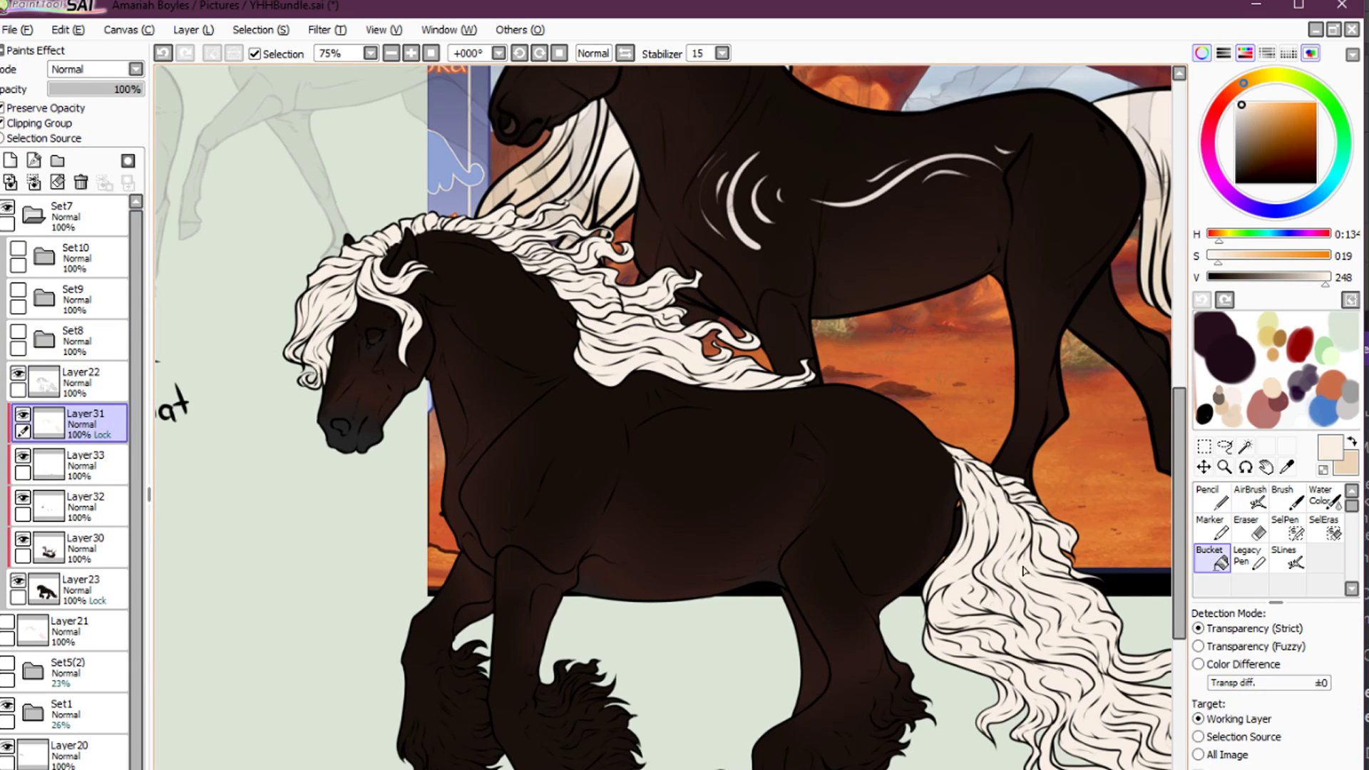
pyautogui.keyDown('alt'); pyautogui.click(344, 280); pyautogui.keyUp('alt')
# Tint the forelock tips and the flowing ends of the mane tan, using the Water Color brush at size 70
pyautogui.press('c')
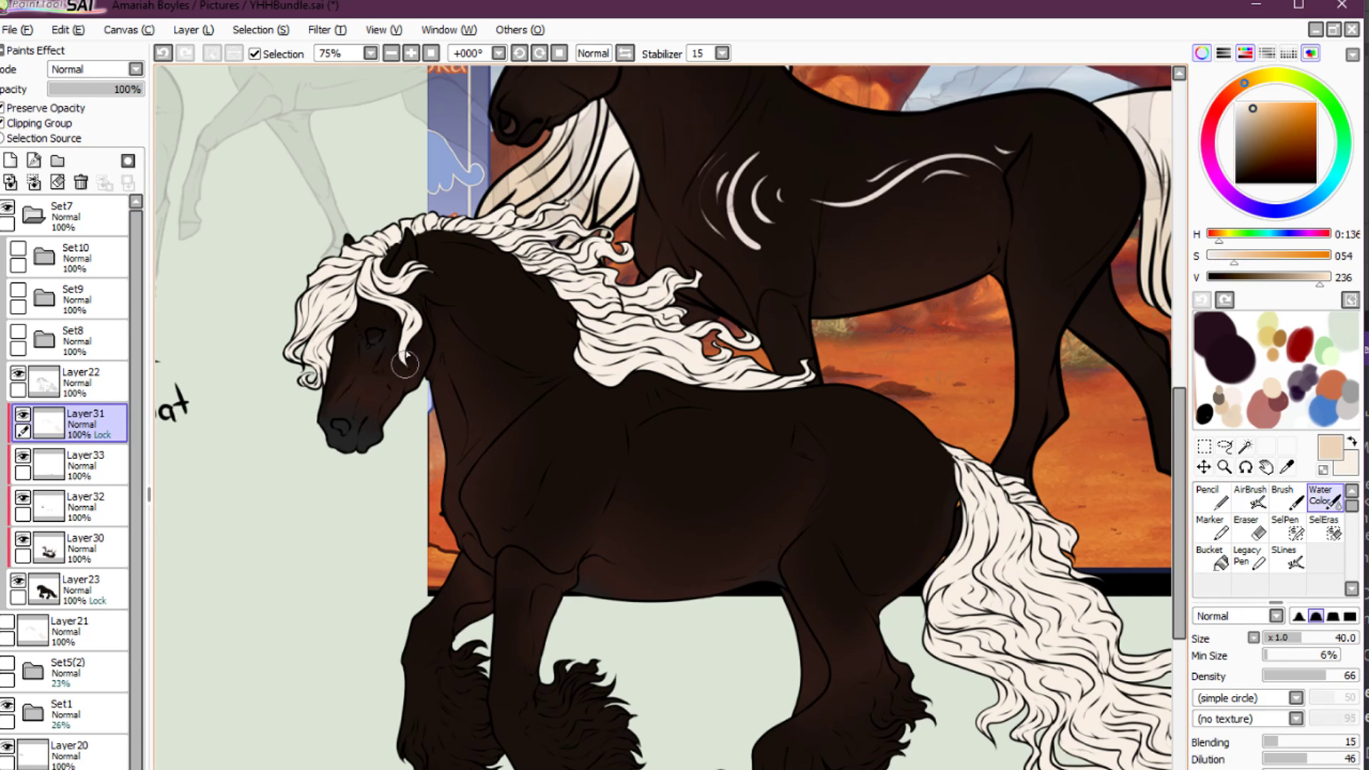
pyautogui.press(']')
pyautogui.press(']')
pyautogui.press(']')
pyautogui.press(']')
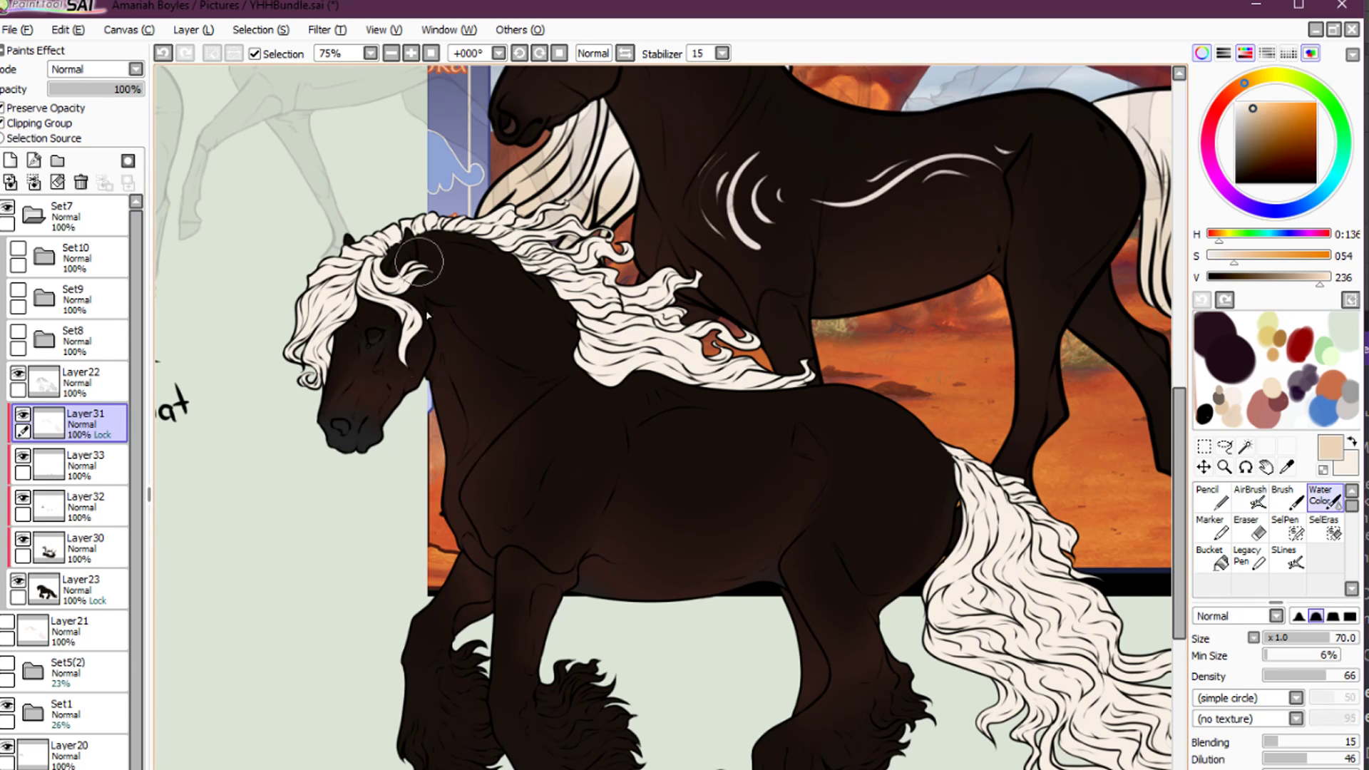
pyautogui.moveTo(399, 357); pyautogui.dragTo(423, 285)
pyautogui.moveTo(319, 388); pyautogui.dragTo(287, 338)
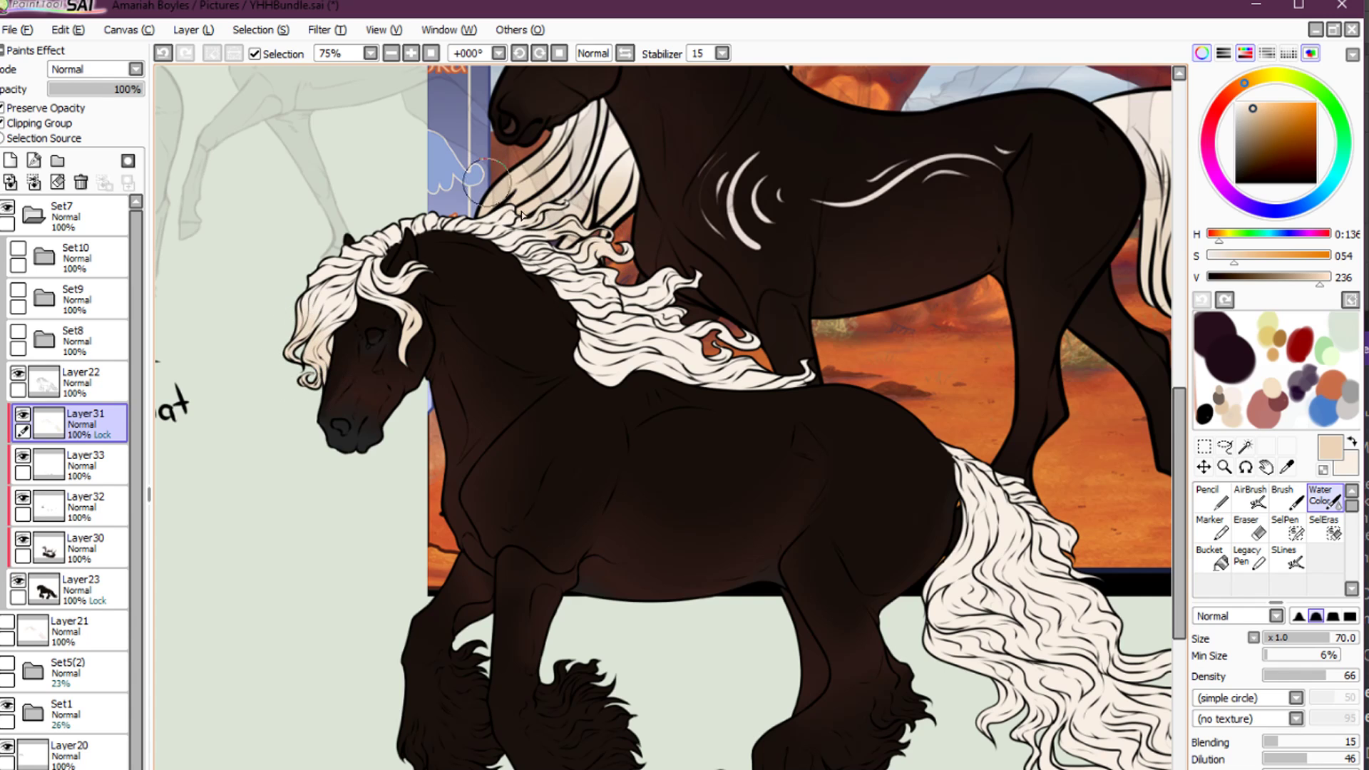
pyautogui.moveTo(487, 178)
pyautogui.mouseDown()
pyautogui.moveTo(687, 301)
pyautogui.moveTo(667, 311)
pyautogui.moveTo(637, 287)
pyautogui.moveTo(631, 229)
pyautogui.mouseUp()
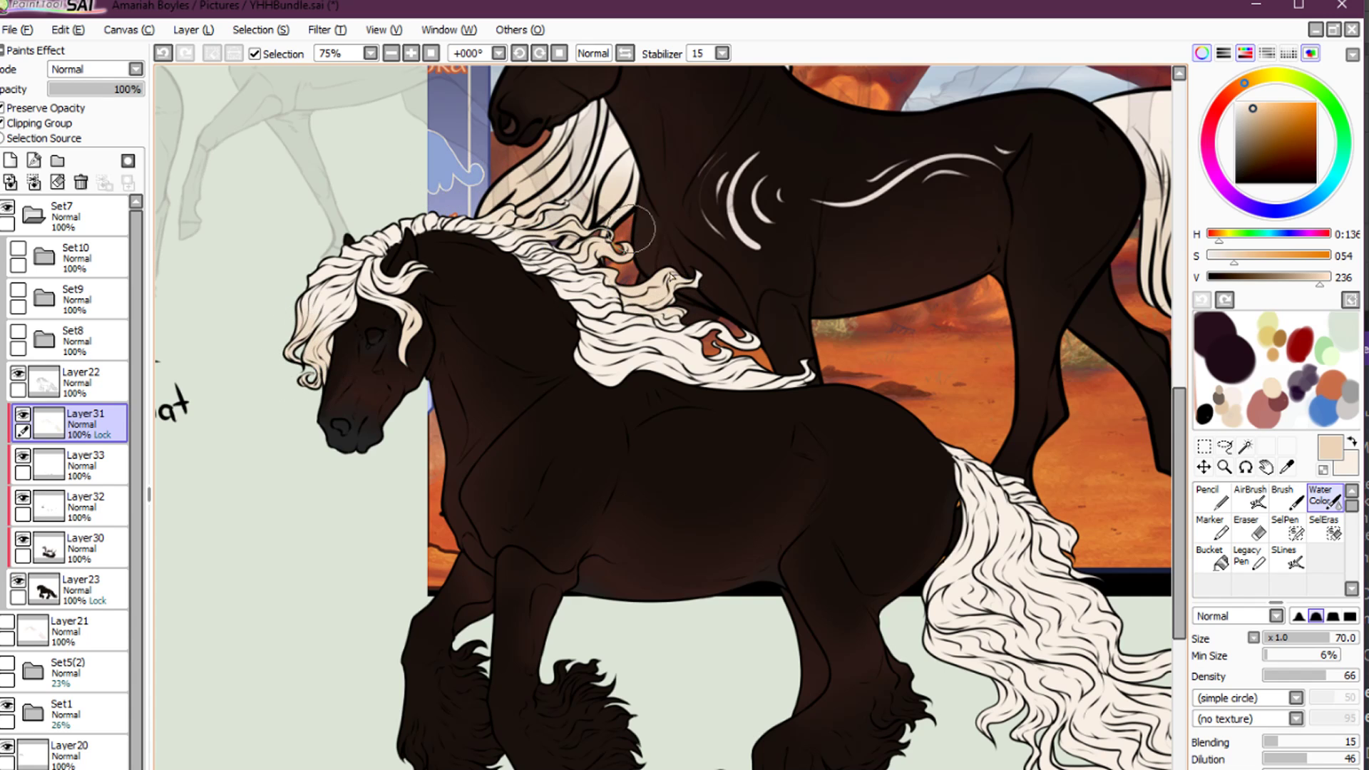
pyautogui.moveTo(795, 375)
pyautogui.mouseDown()
pyautogui.moveTo(792, 385)
pyautogui.moveTo(718, 333)
pyautogui.moveTo(702, 359)
pyautogui.mouseUp()
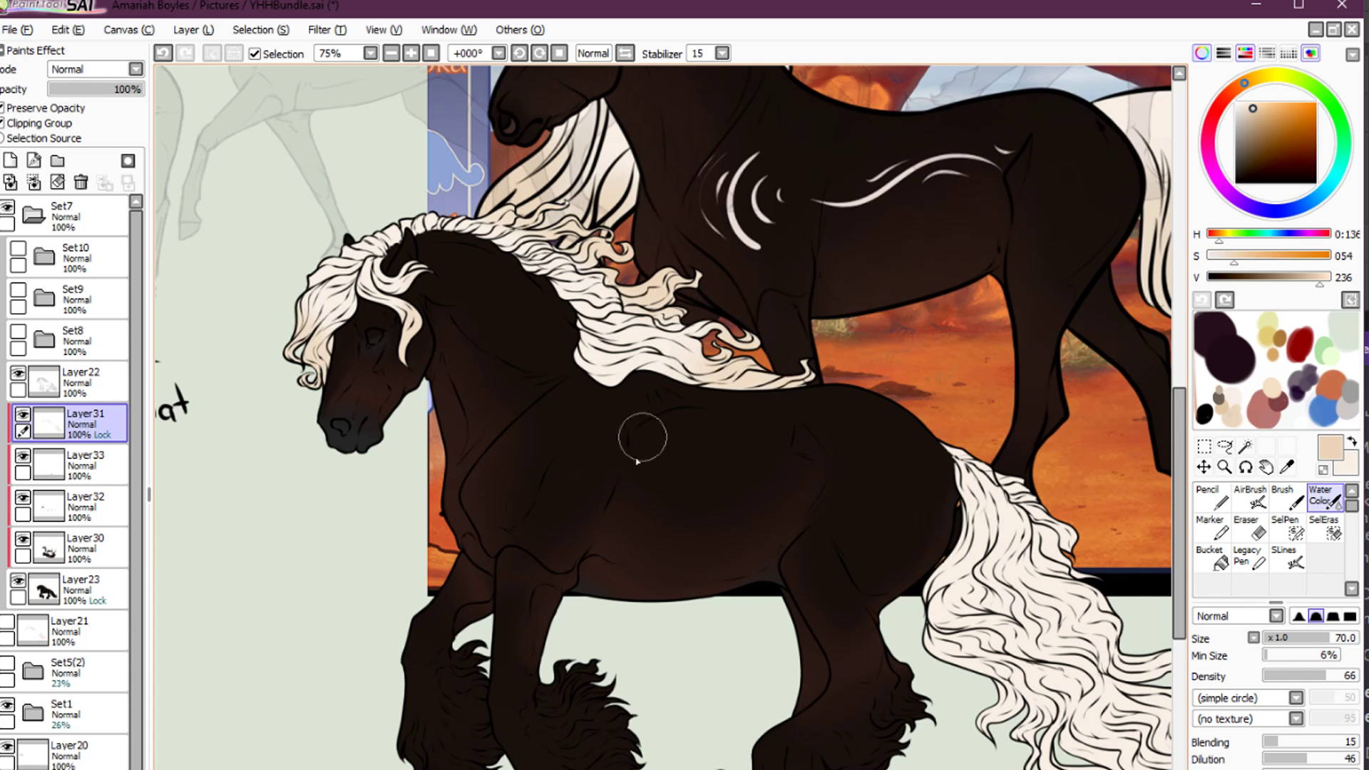
# Tint the lower strands and curled ends of the tail tan with the Water Color brush at size 120
pyautogui.moveTo(1017, 530); pyautogui.dragTo(674, 416)
pyautogui.press(']')
pyautogui.press(']')
pyautogui.press(']')
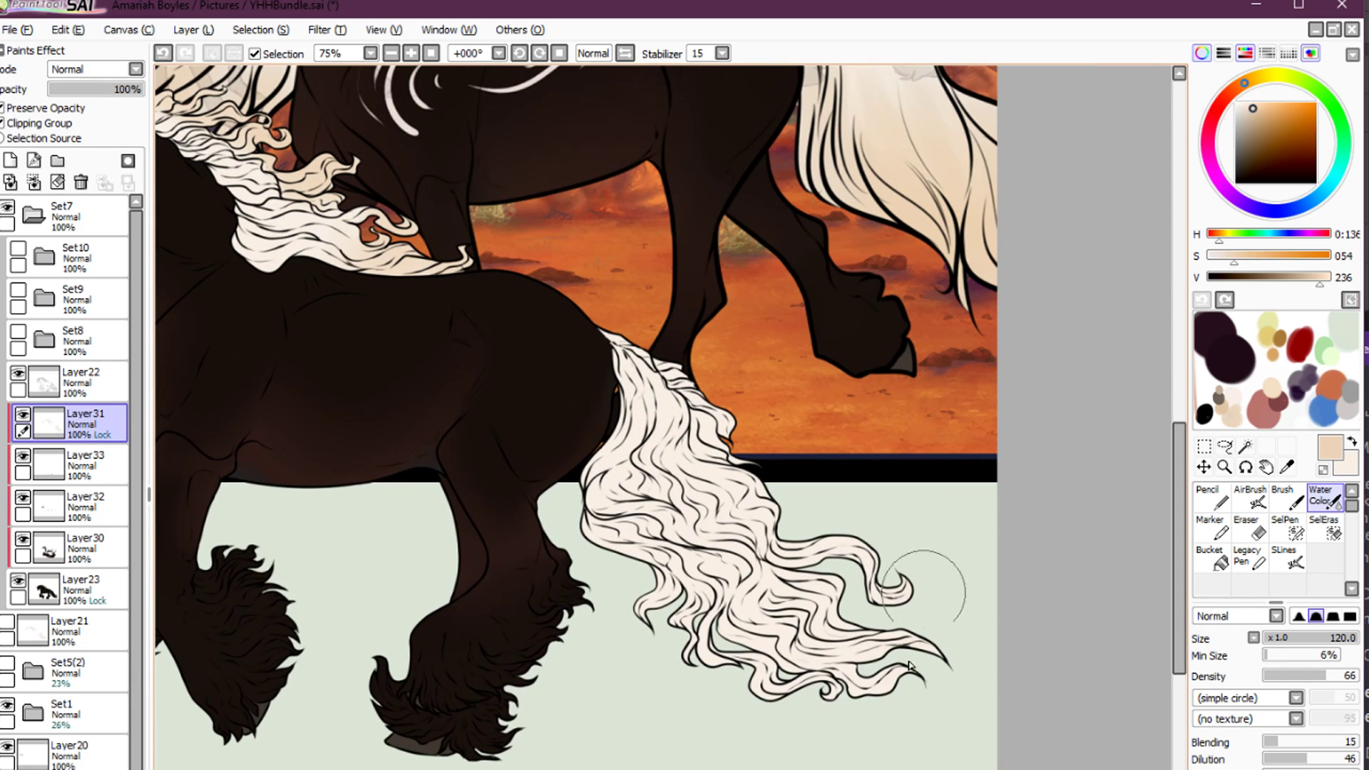
pyautogui.moveTo(924, 592)
pyautogui.mouseDown()
pyautogui.moveTo(818, 661)
pyautogui.moveTo(899, 601)
pyautogui.moveTo(722, 638)
pyautogui.moveTo(613, 601)
pyautogui.mouseUp()
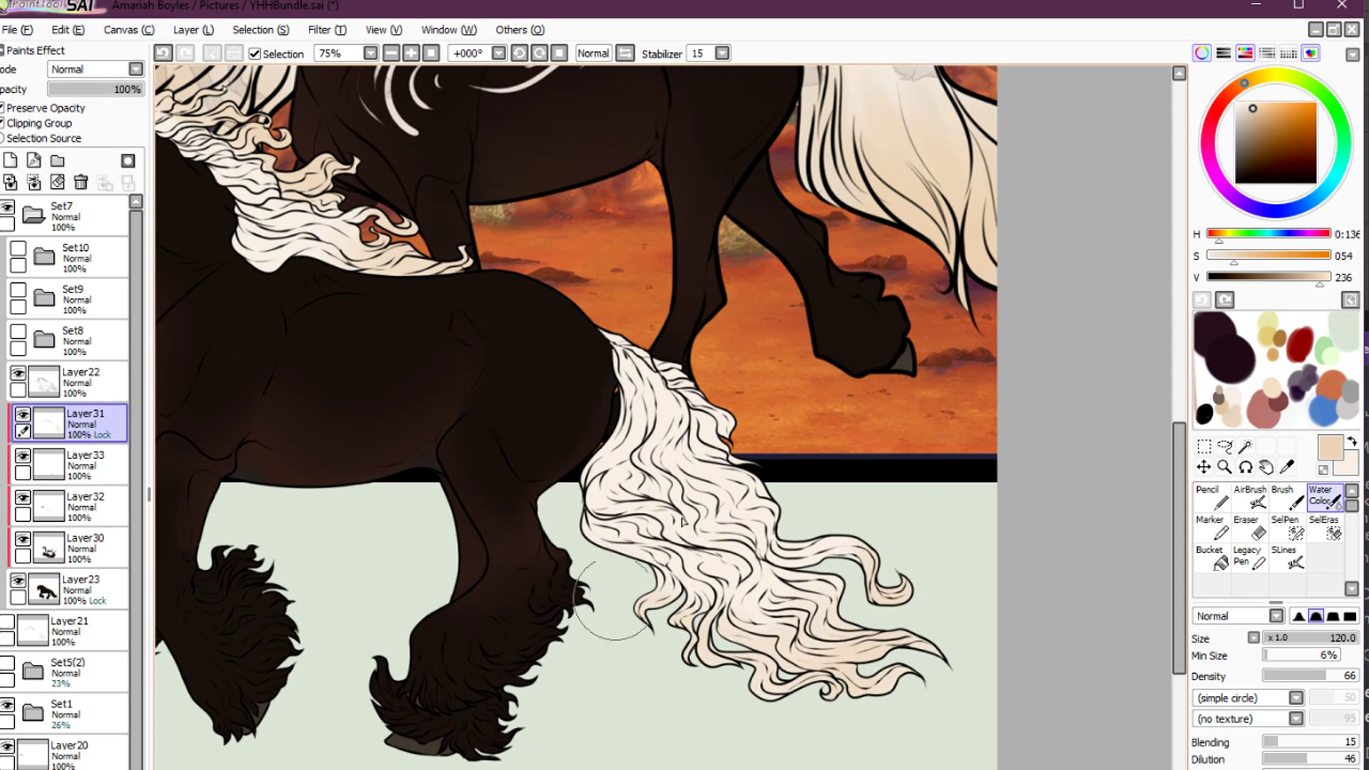
pyautogui.press('b')
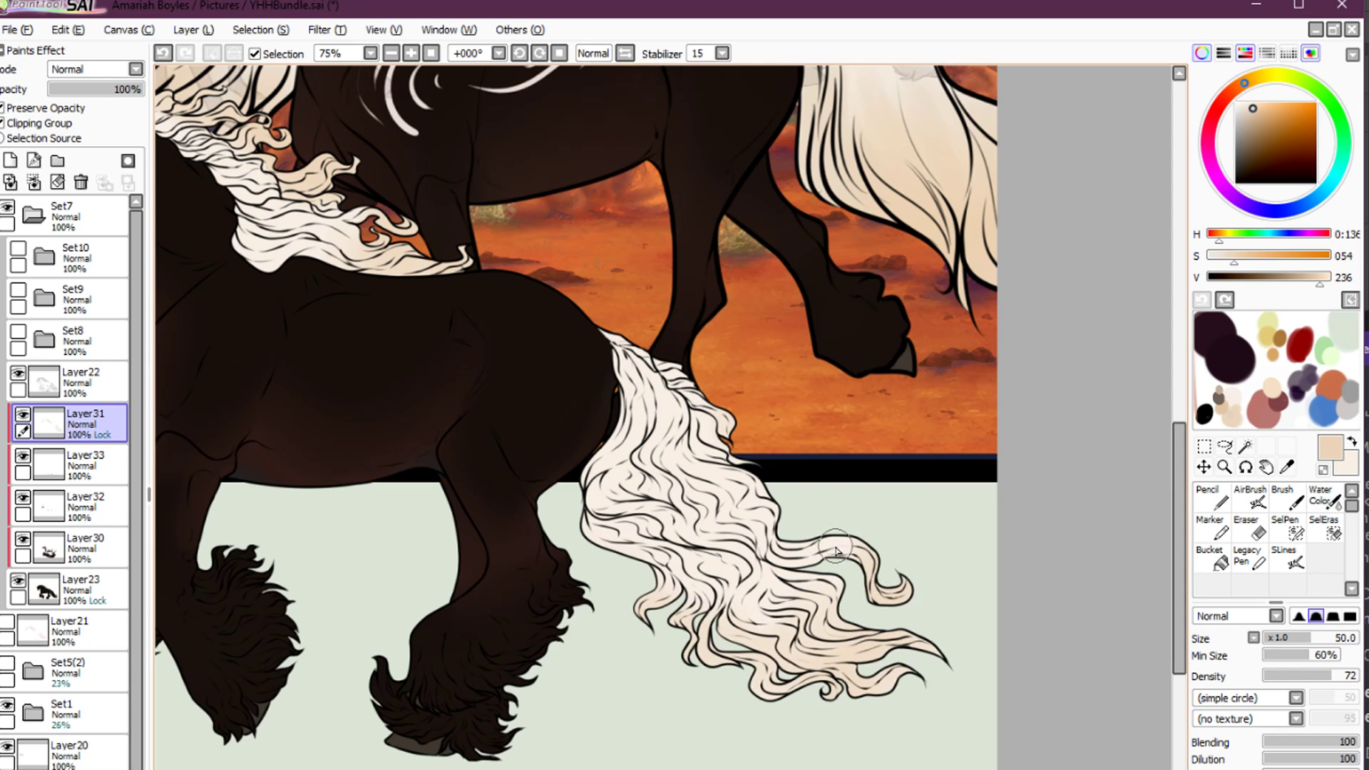
pyautogui.press('c')
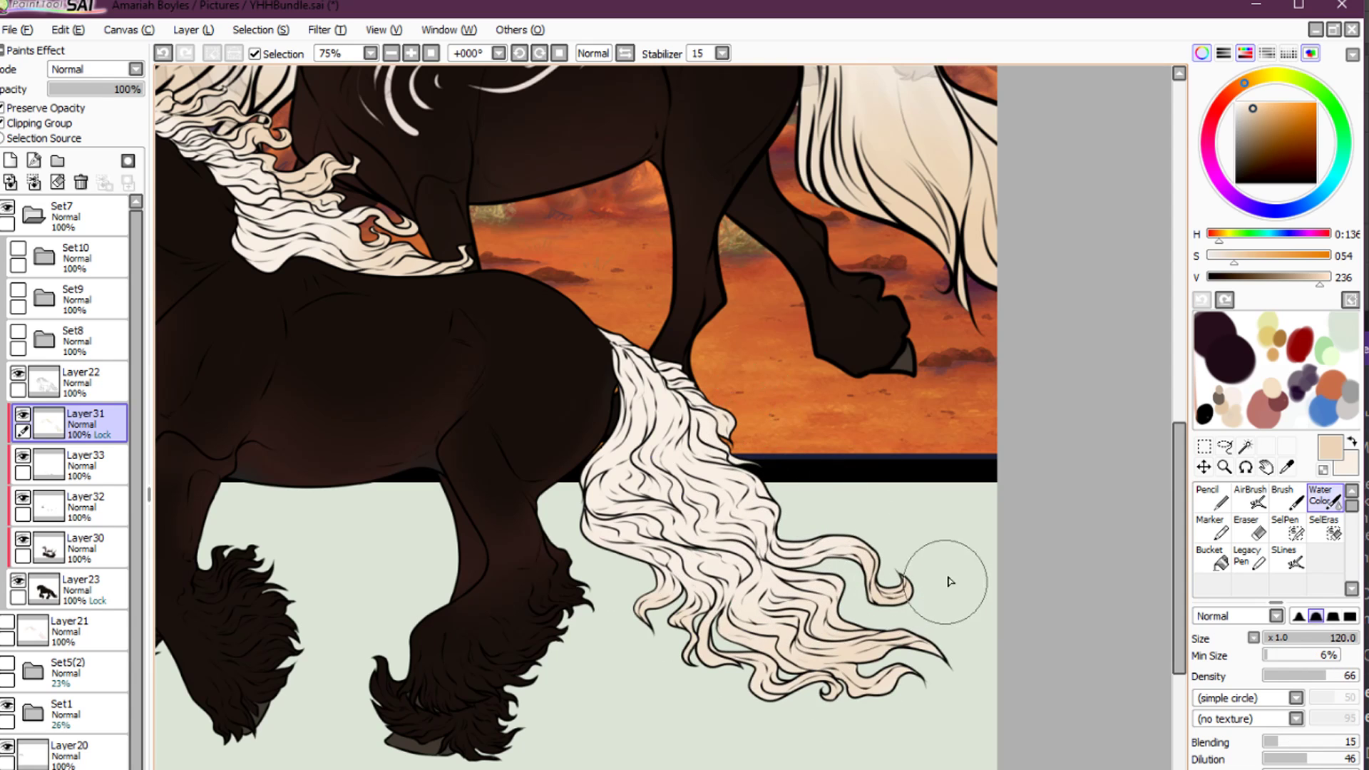
# Turn off Preserve Opacity on Layer31 and erase the stray mane colour between the forelock strand tips near the ear at size 8
pyautogui.moveTo(389, 370); pyautogui.dragTo(739, 548)
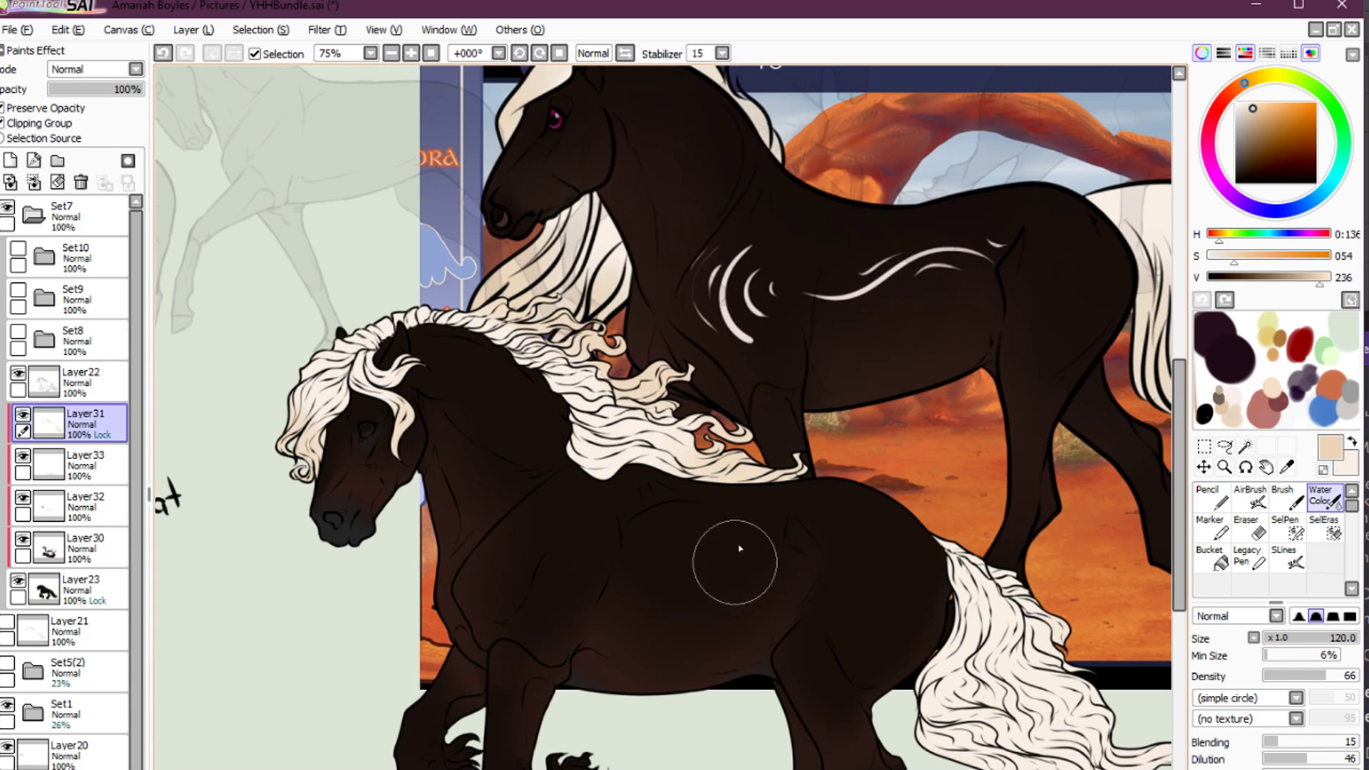
pyautogui.hotkey('alt', 'space')
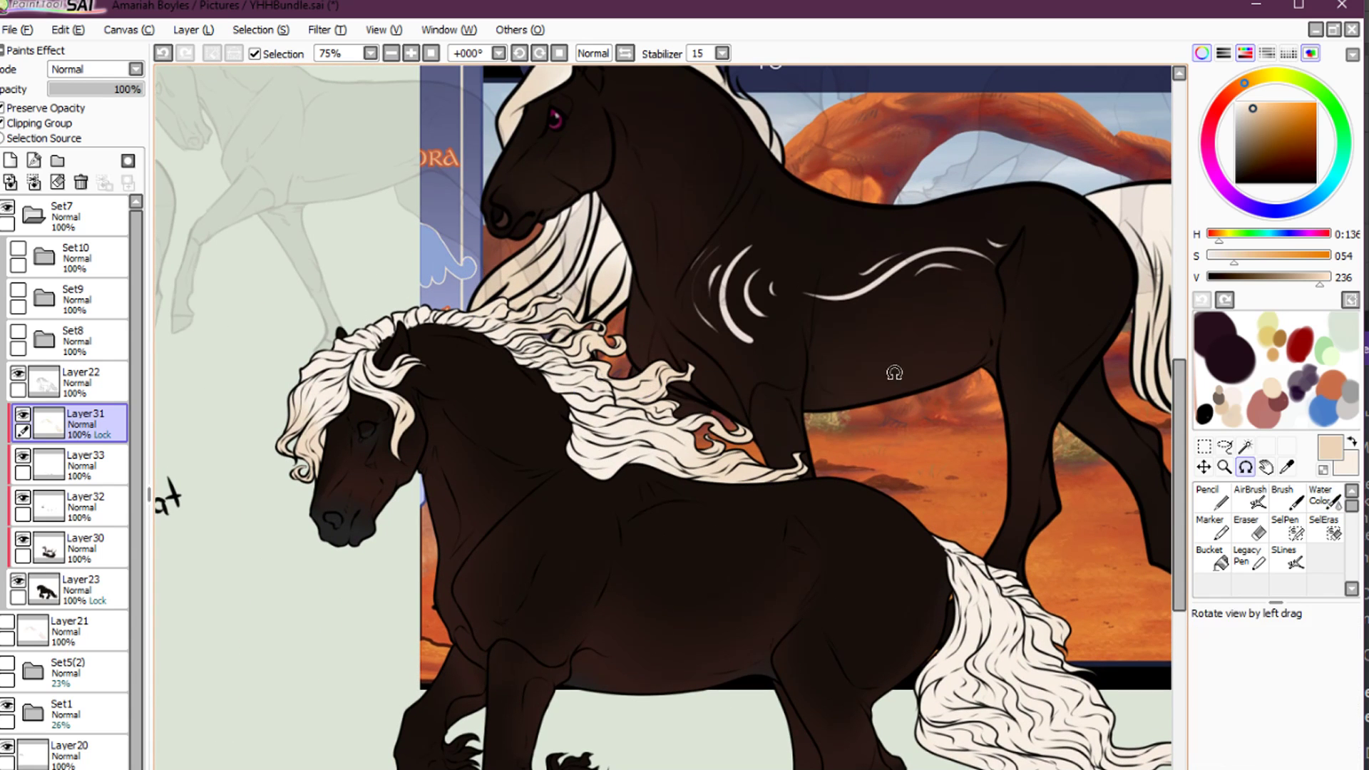
pyautogui.hotkey('ctrl', 'space')
pyautogui.click(375, 354)
pyautogui.click(374, 354)
pyautogui.click(374, 354)
pyautogui.click(374, 355)
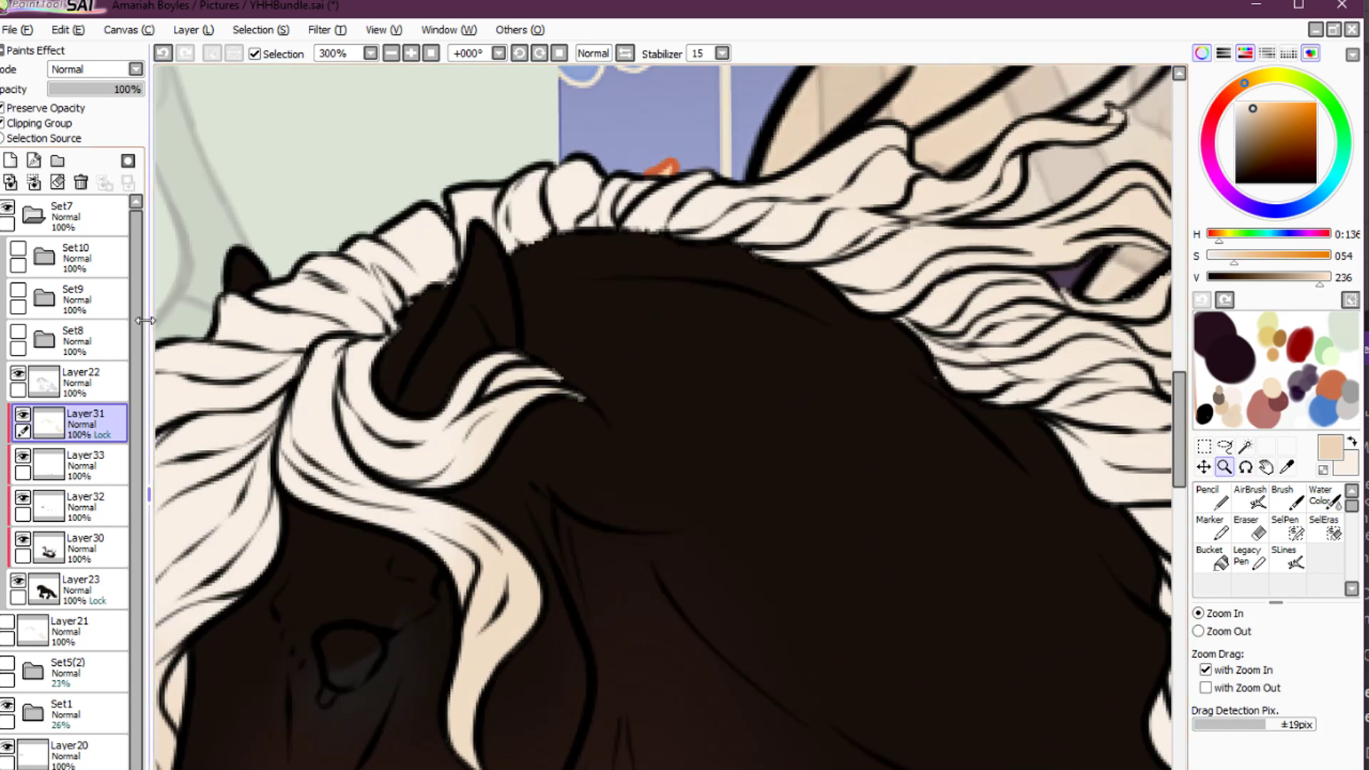
pyautogui.hotkey('alt', 'space')
pyautogui.moveTo(713, 178); pyautogui.dragTo(597, 629)
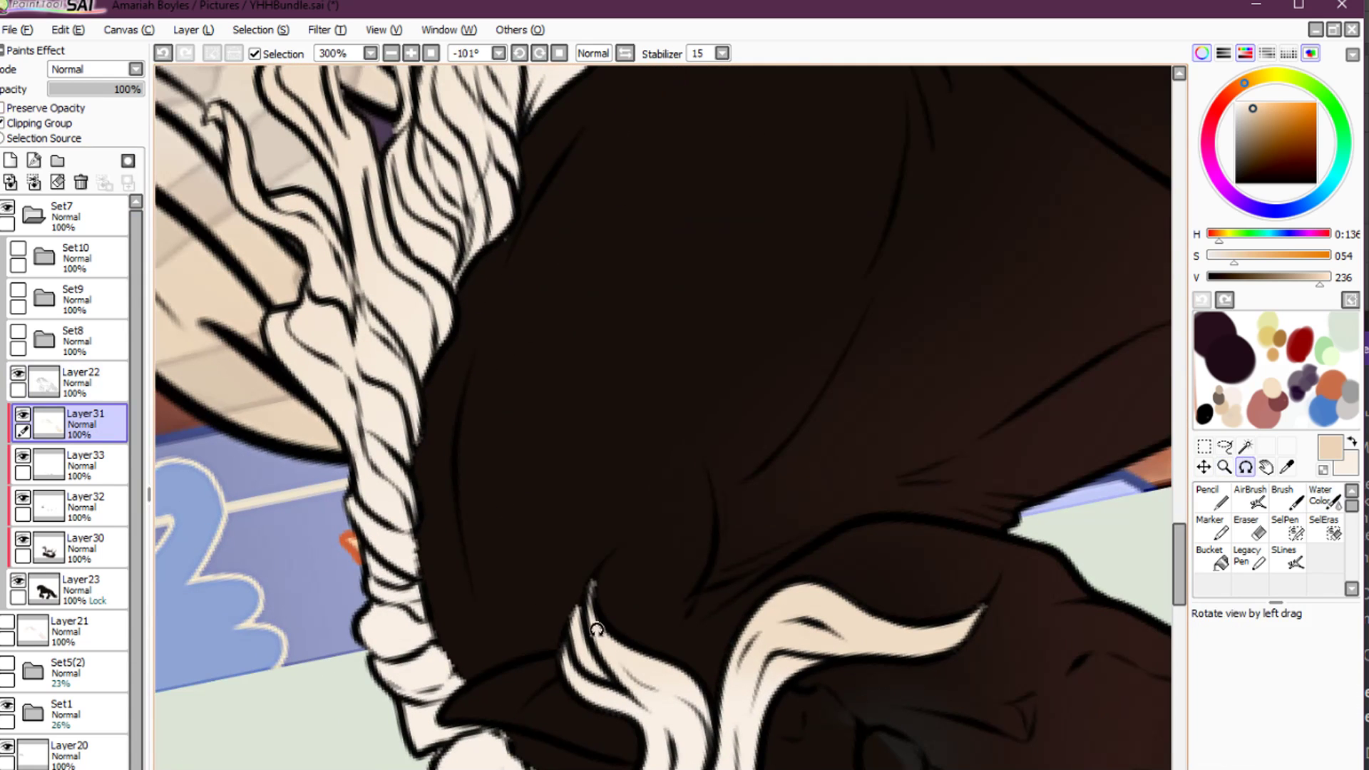
pyautogui.click(19, 581)
pyautogui.click(18, 581)
pyautogui.press('e')
pyautogui.moveTo(574, 608)
pyautogui.mouseDown()
pyautogui.moveTo(602, 677)
pyautogui.moveTo(587, 657)
pyautogui.mouseUp()
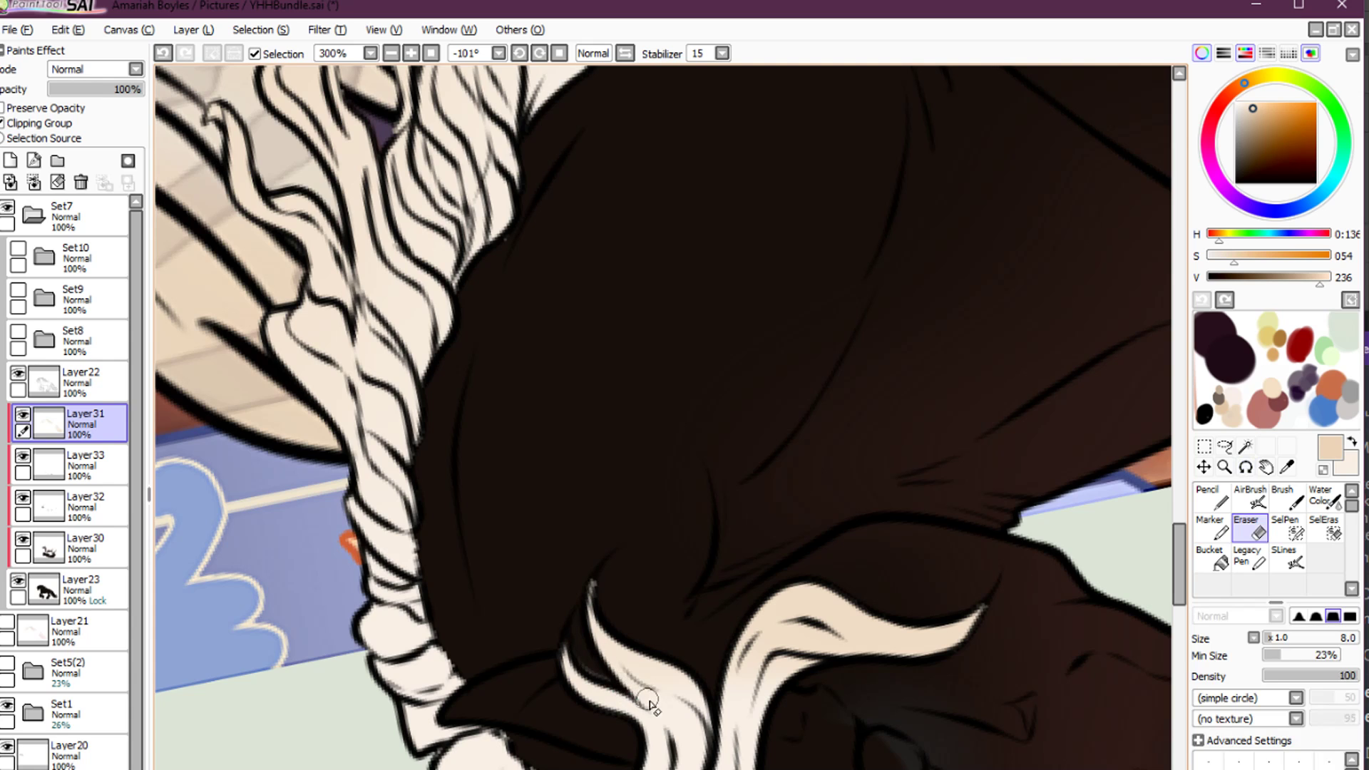
# Sample the dark magenta from the reference horse's eye with the AirBrush selected
pyautogui.press('Home')
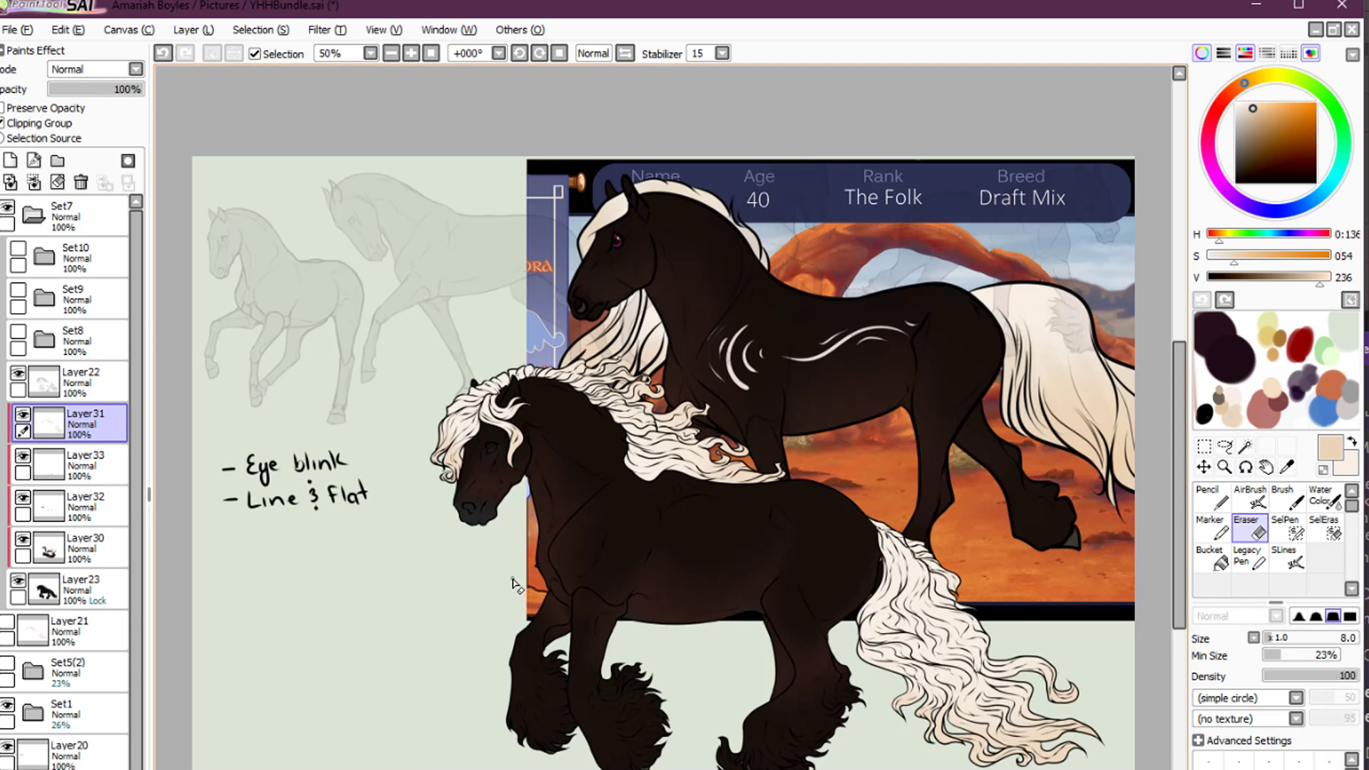
pyautogui.hotkey('ctrl', 'space')
pyautogui.click(485, 352)
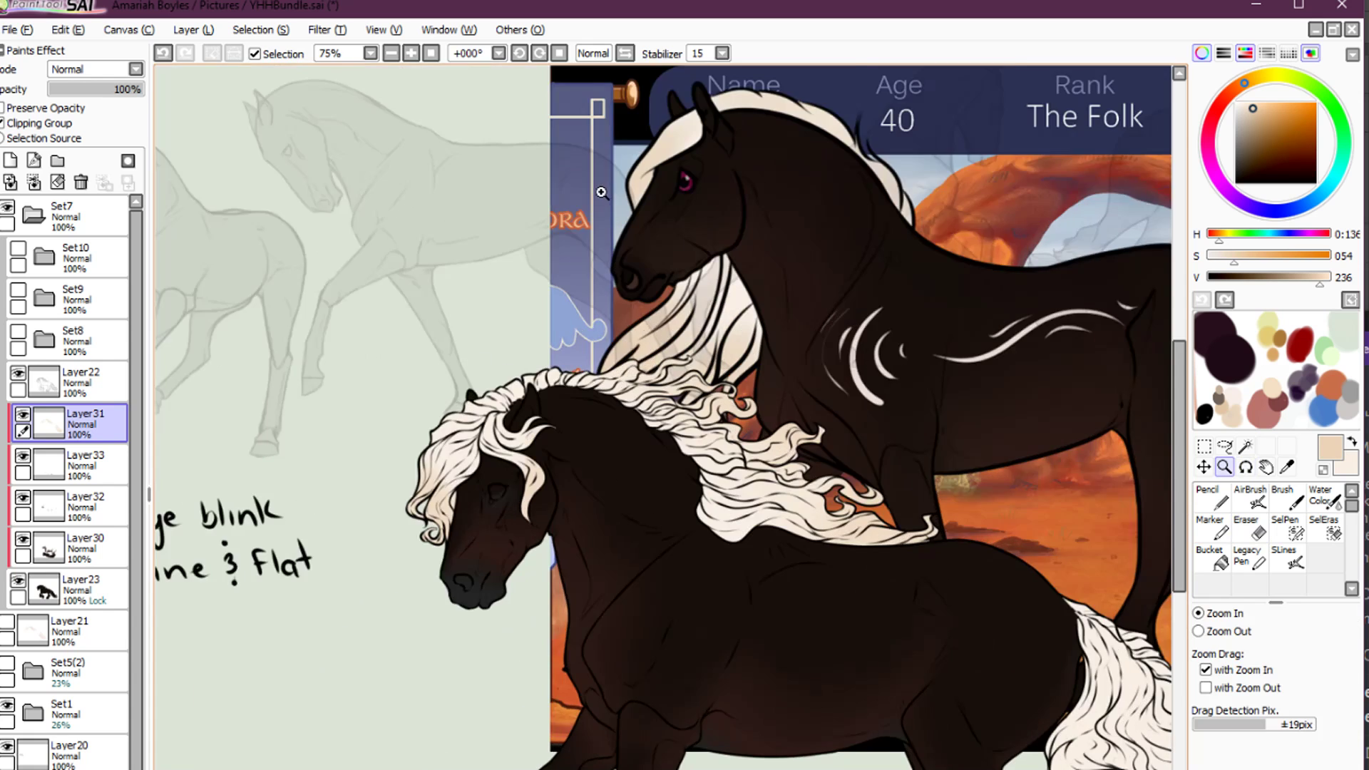
pyautogui.click(606, 190)
pyautogui.click(729, 186)
pyautogui.click(761, 221)
pyautogui.press('b')
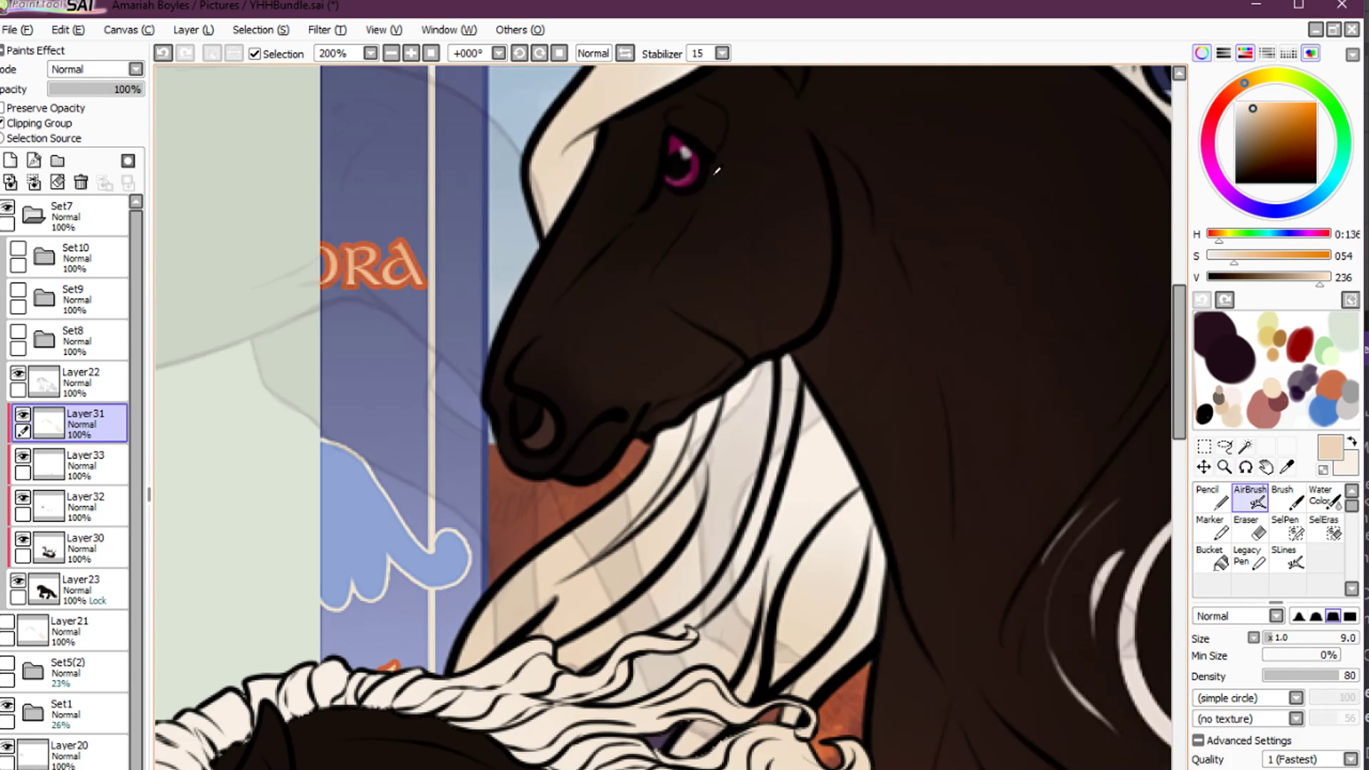
pyautogui.keyDown('alt'); pyautogui.click(662, 166); pyautogui.keyUp('alt')
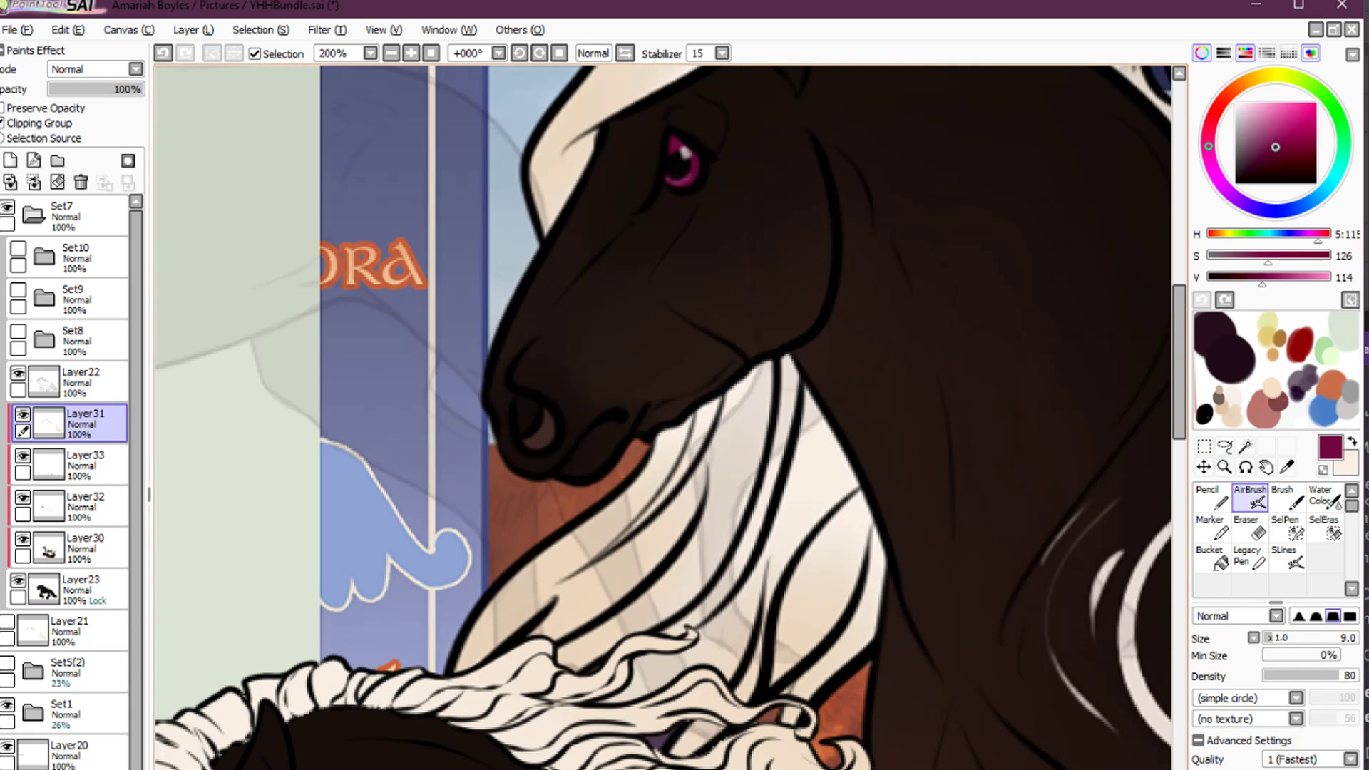
# Add a new layer above Layer31 and fill the horse's eye with magenta using the AirBrush at size 9
pyautogui.moveTo(428, 698); pyautogui.dragTo(728, 152)
pyautogui.moveTo(516, 572); pyautogui.dragTo(656, 554)
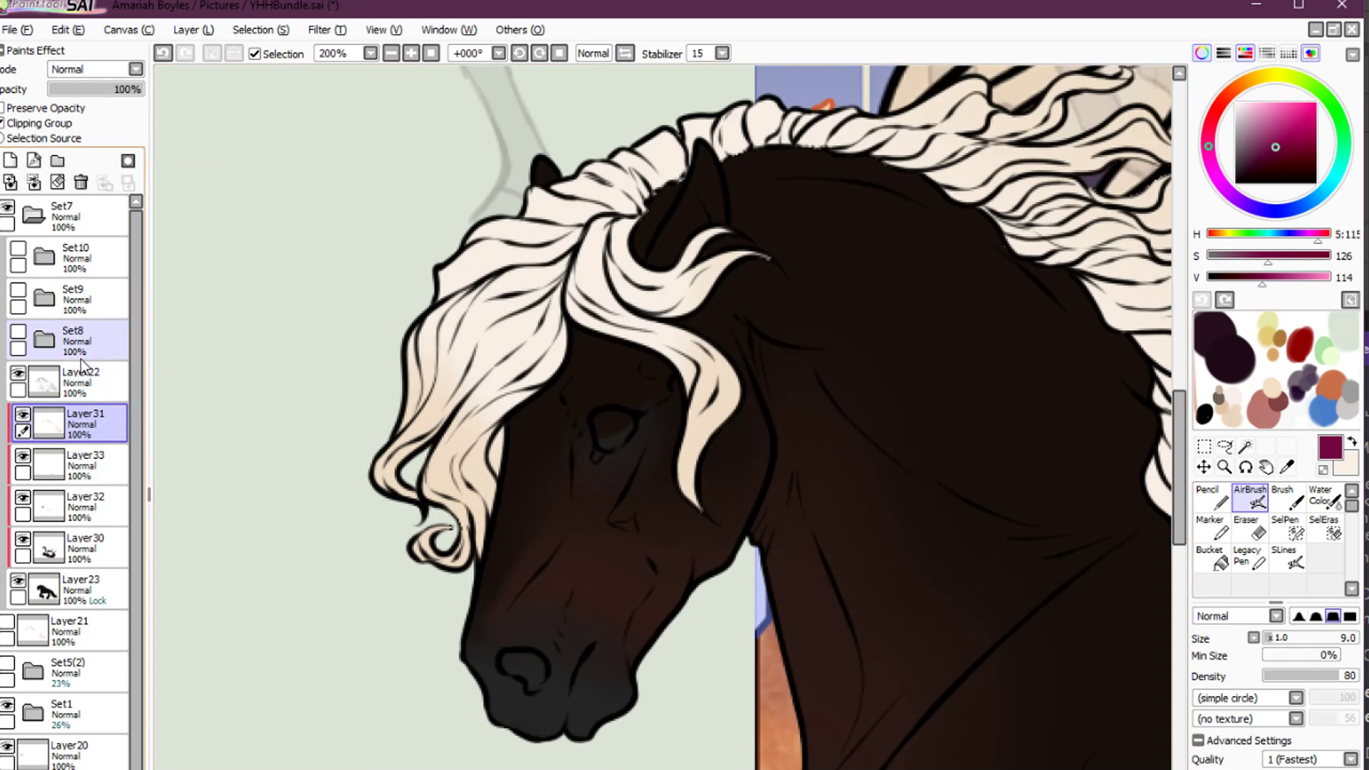
pyautogui.click(10, 160)
pyautogui.hotkey('ctrl', 'space')
pyautogui.click(599, 392)
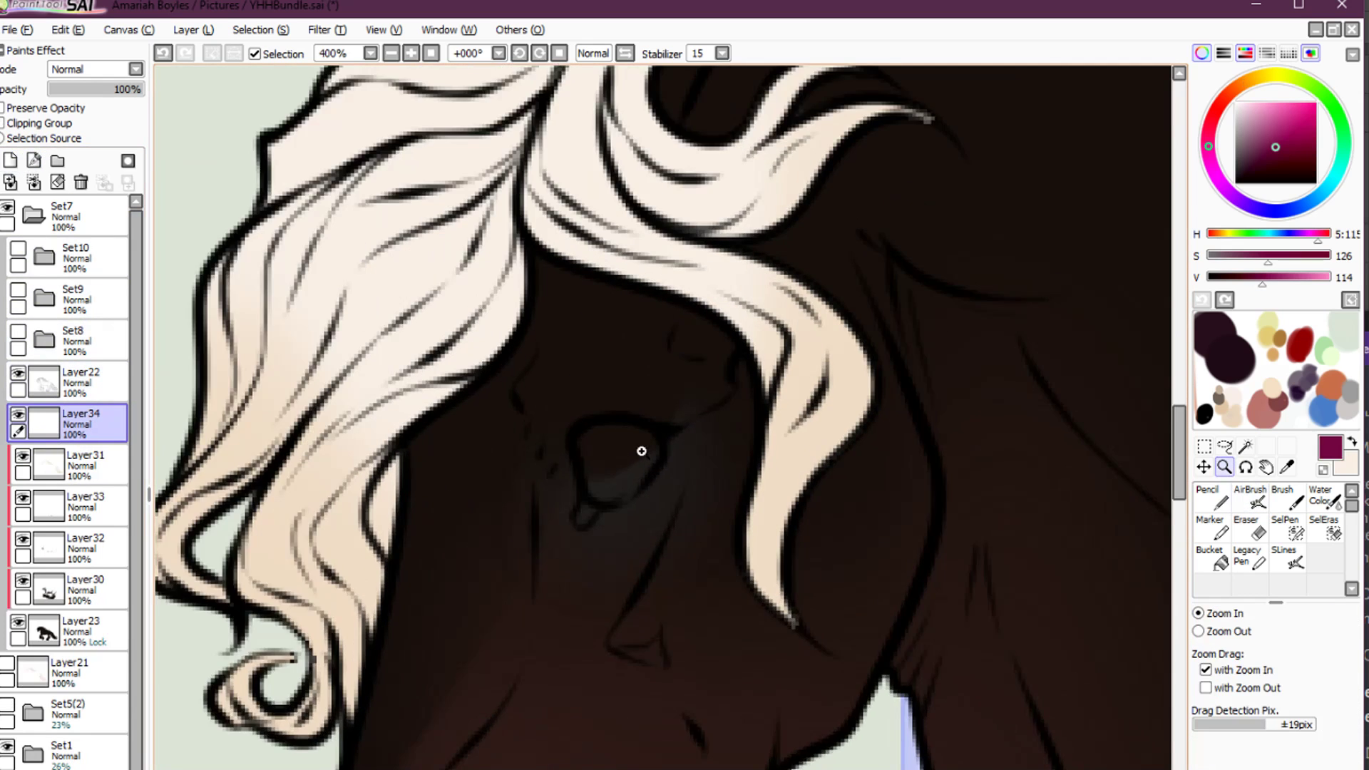
pyautogui.click(641, 451)
pyautogui.moveTo(592, 425)
pyautogui.mouseDown()
pyautogui.moveTo(586, 504)
pyautogui.moveTo(567, 473)
pyautogui.moveTo(587, 517)
pyautogui.moveTo(620, 492)
pyautogui.moveTo(599, 510)
pyautogui.moveTo(636, 449)
pyautogui.moveTo(629, 487)
pyautogui.moveTo(648, 439)
pyautogui.moveTo(609, 428)
pyautogui.moveTo(569, 463)
pyautogui.moveTo(599, 485)
pyautogui.mouseUp()
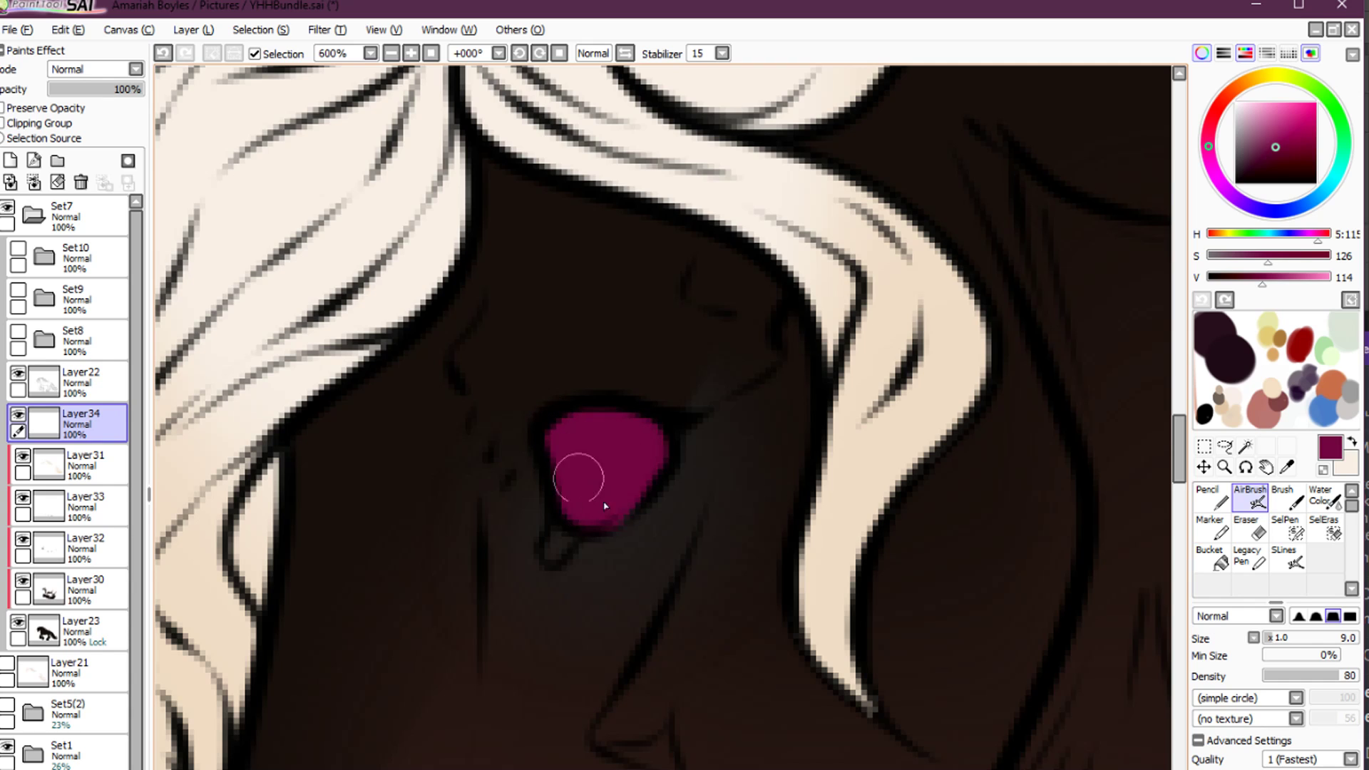
# Shade the upper part of the eye in a darker magenta with a much smaller Water Color brush
pyautogui.click(1262, 166)
pyautogui.press('c')
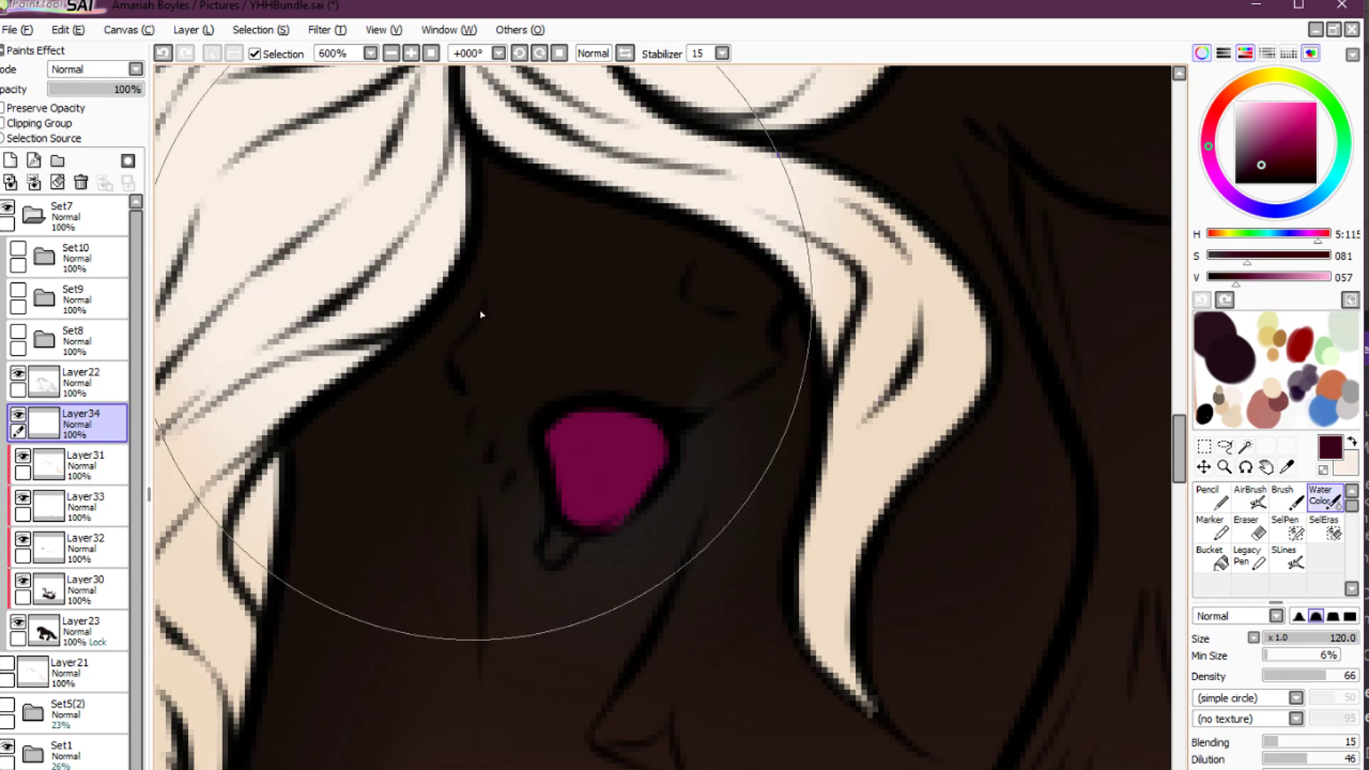
pyautogui.press('[')
pyautogui.press('[')
pyautogui.press('[')
pyautogui.press('[')
pyautogui.press('[')
pyautogui.press('[')
pyautogui.press('[')
pyautogui.press('[')
pyautogui.press('[')
pyautogui.press('[')
pyautogui.press('[')
pyautogui.press('[')
pyautogui.press('[')
pyautogui.press('[')
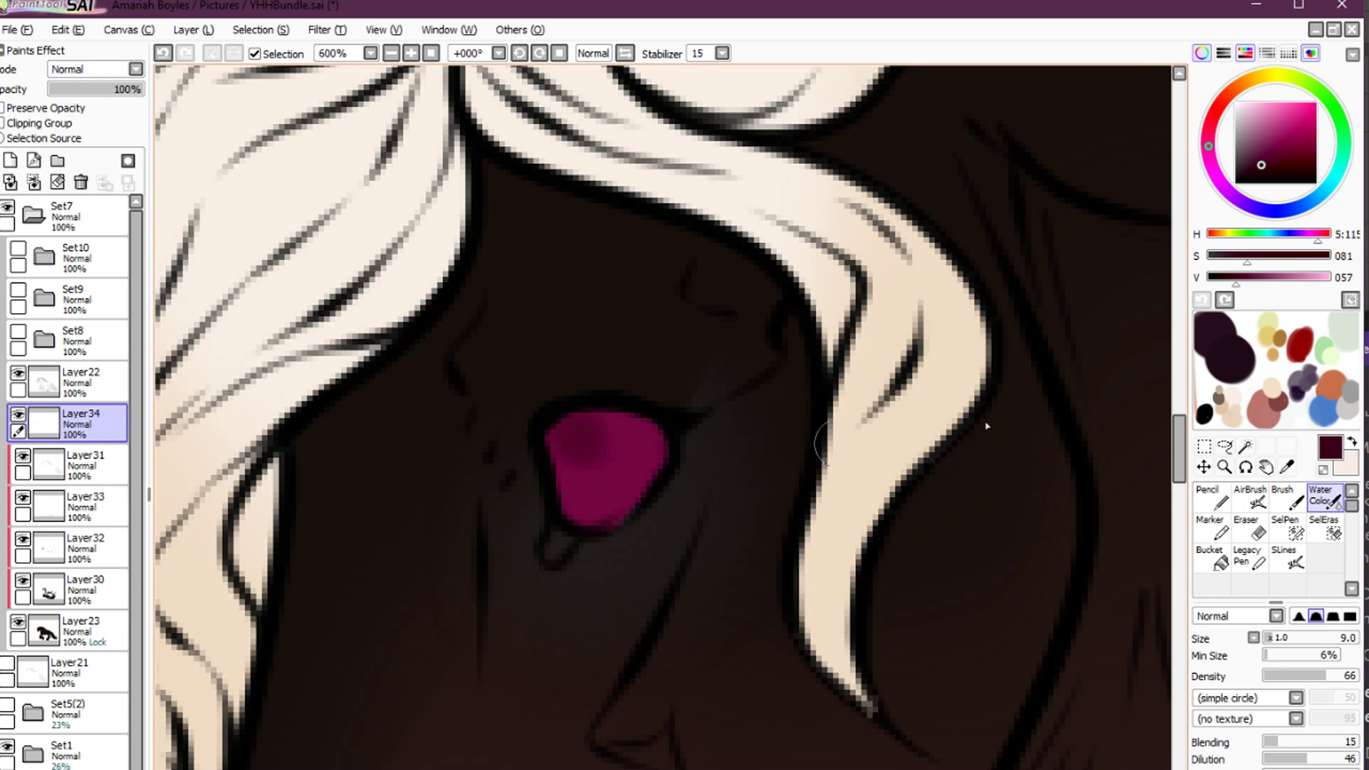
# Paint the pupil with a harder brush edge and deepen it and the upper iris with a near-black magenta
pyautogui.click(1333, 616)
pyautogui.moveTo(607, 472)
pyautogui.mouseDown()
pyautogui.moveTo(579, 420)
pyautogui.moveTo(571, 450)
pyautogui.moveTo(637, 416)
pyautogui.moveTo(560, 436)
pyautogui.moveTo(638, 426)
pyautogui.moveTo(566, 454)
pyautogui.mouseUp()
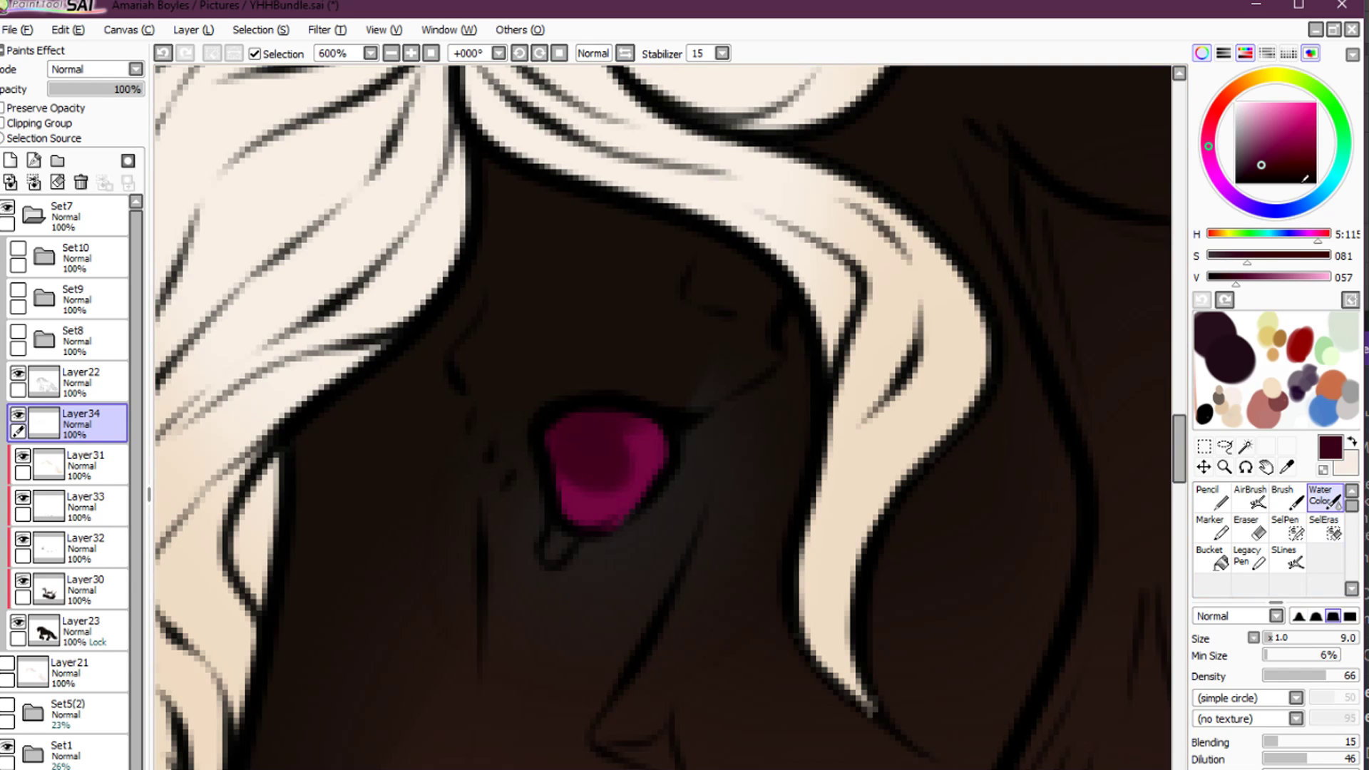
pyautogui.keyDown('alt'); pyautogui.click(1079, 250); pyautogui.keyUp('alt')
pyautogui.moveTo(578, 435)
pyautogui.mouseDown()
pyautogui.moveTo(618, 426)
pyautogui.moveTo(569, 428)
pyautogui.moveTo(564, 448)
pyautogui.moveTo(573, 455)
pyautogui.moveTo(588, 428)
pyautogui.moveTo(610, 446)
pyautogui.moveTo(611, 480)
pyautogui.moveTo(576, 480)
pyautogui.moveTo(574, 420)
pyautogui.moveTo(610, 429)
pyautogui.moveTo(623, 457)
pyautogui.moveTo(584, 470)
pyautogui.moveTo(572, 421)
pyautogui.moveTo(599, 427)
pyautogui.mouseUp()
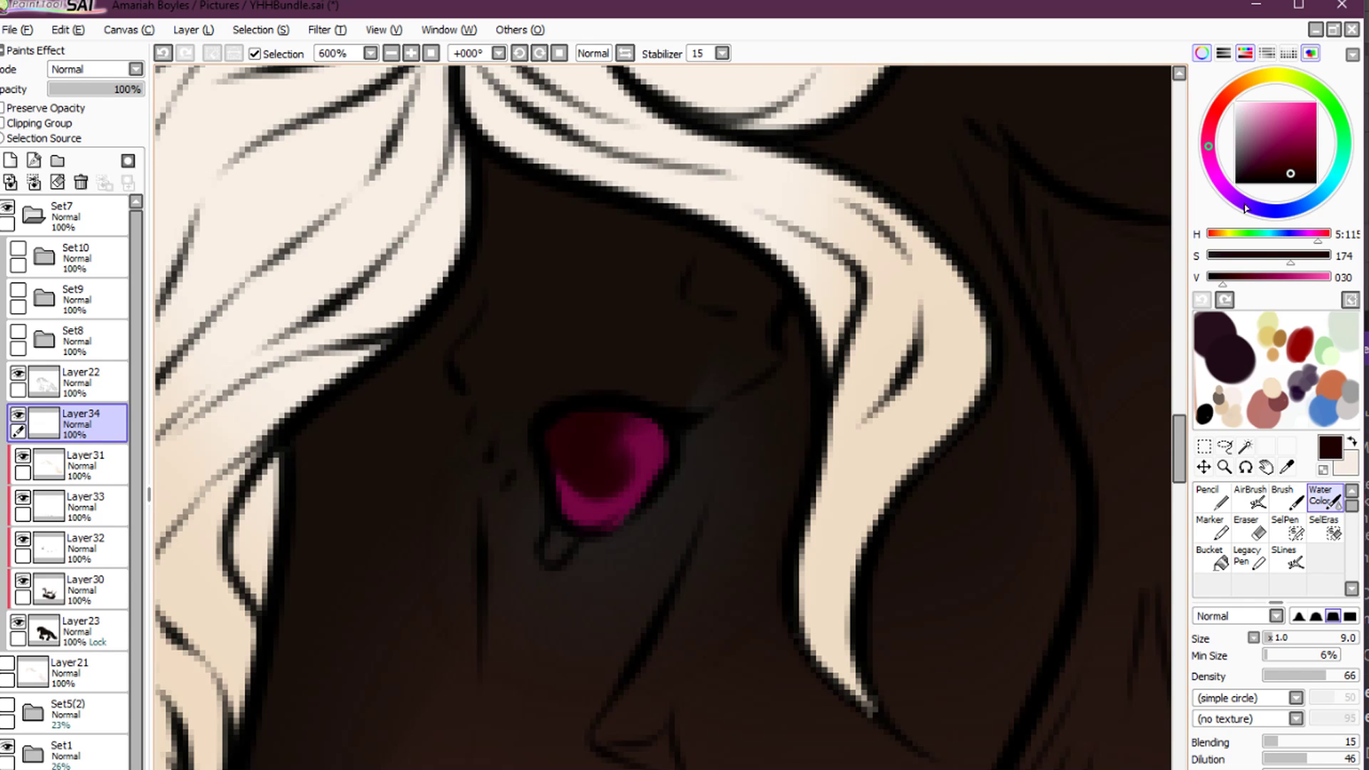
# Airbrush progressively lighter pinks around the iris rim as highlights, at sizes 3.5 and 2.3
pyautogui.click(1303, 132)
pyautogui.press('b')
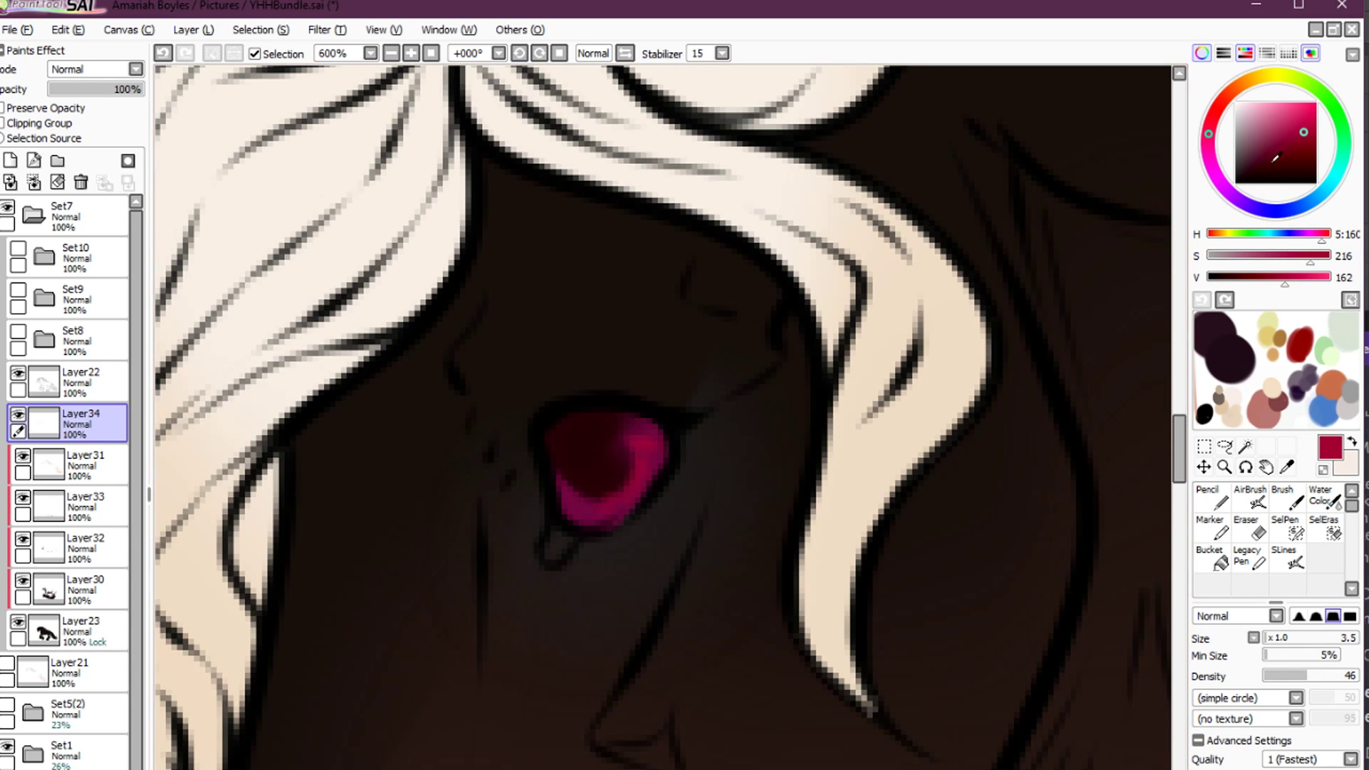
pyautogui.moveTo(1311, 122); pyautogui.dragTo(1280, 116)
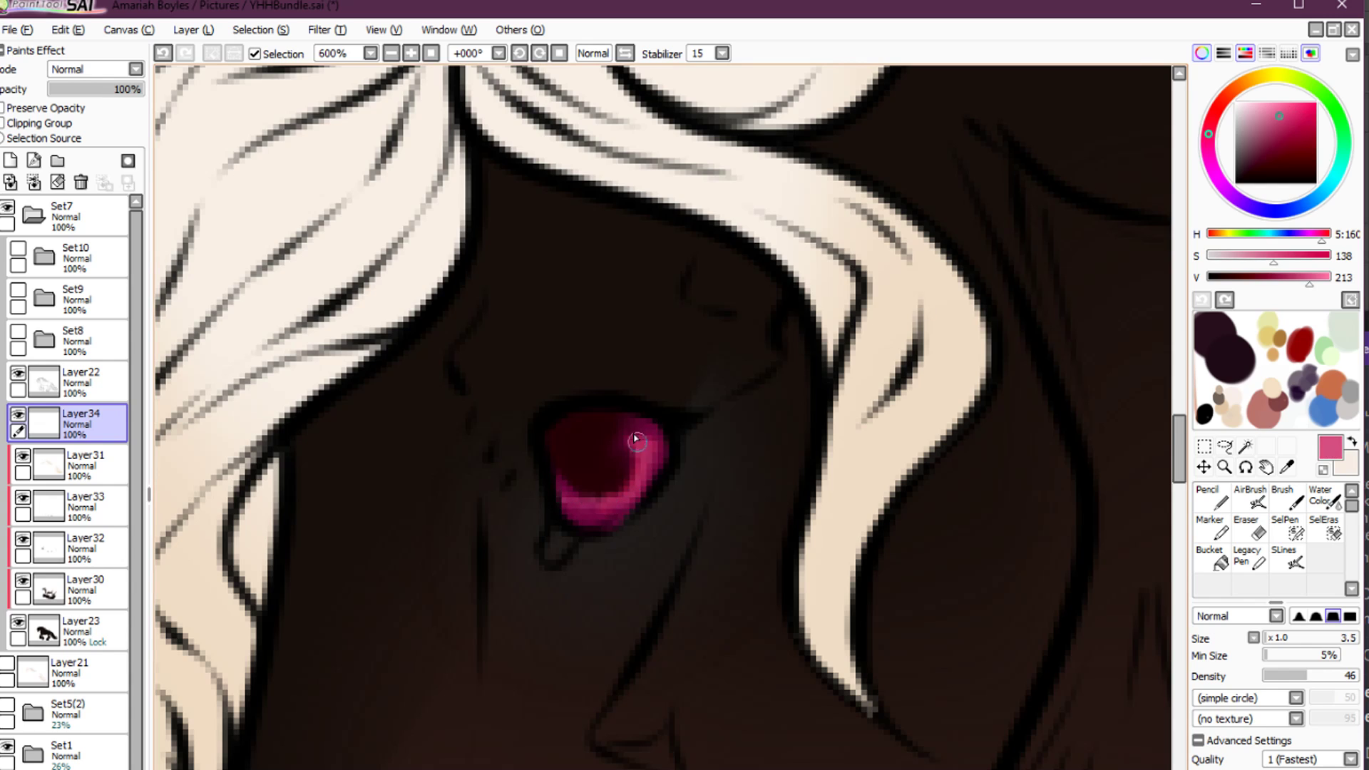
pyautogui.click(1272, 103)
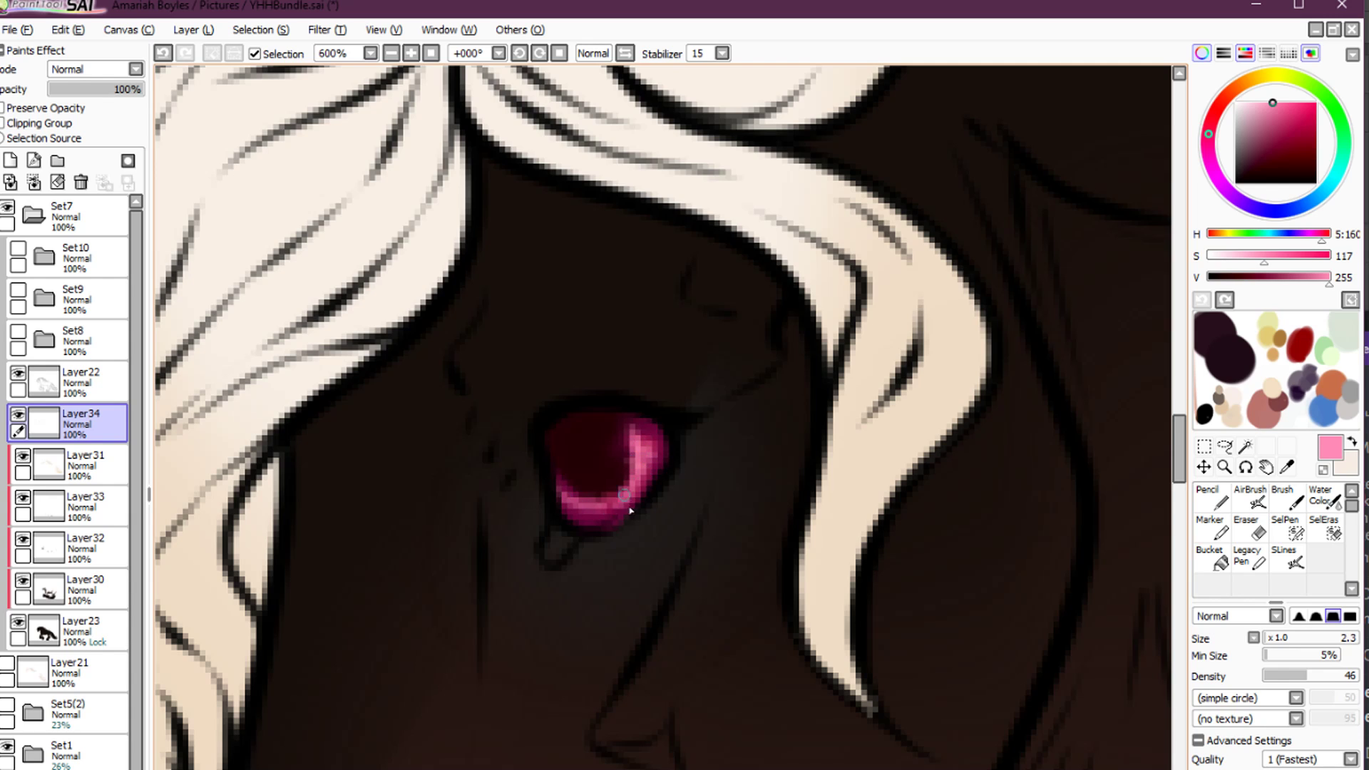
# Add pure white highlights to the eye and paint a black pupil with a hard-edged brush at size 5
pyautogui.click(1236, 104)
pyautogui.press('n')
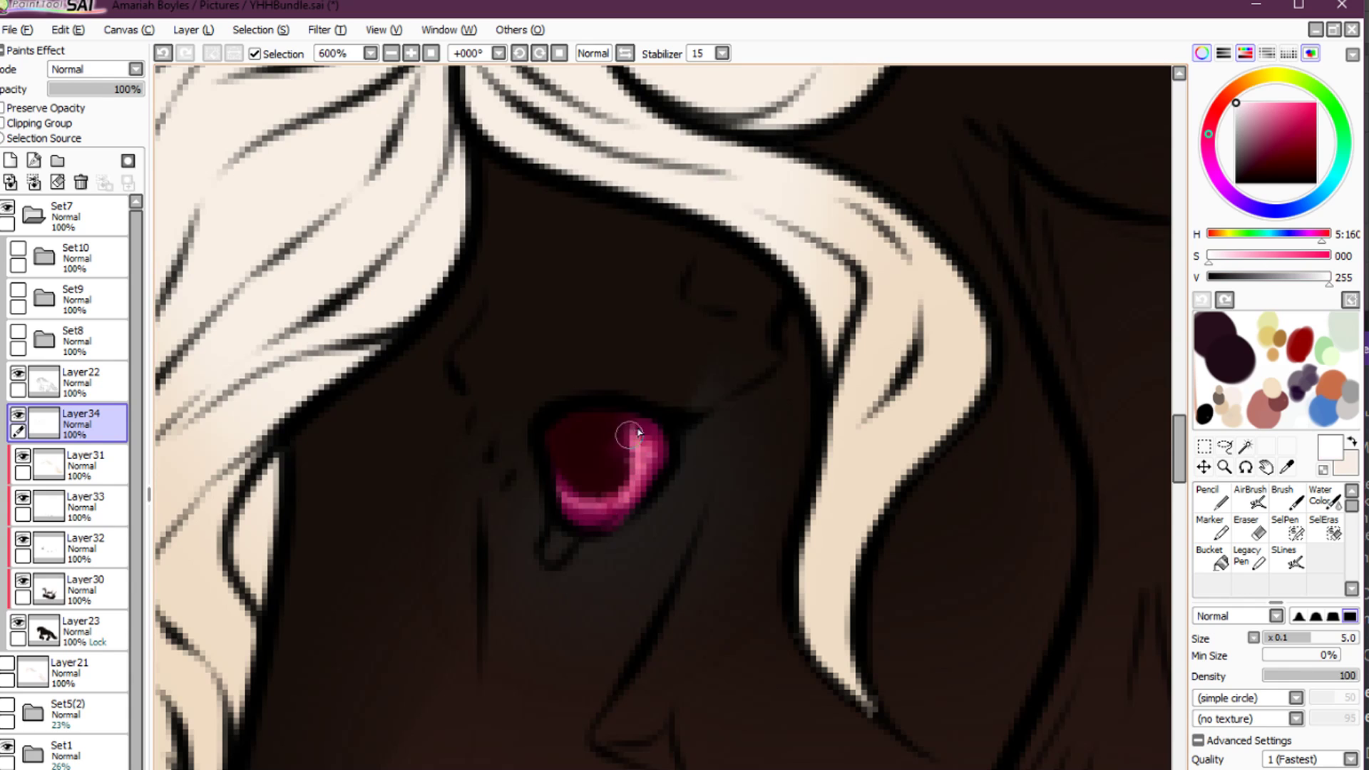
pyautogui.press('x')
pyautogui.click(1237, 183)
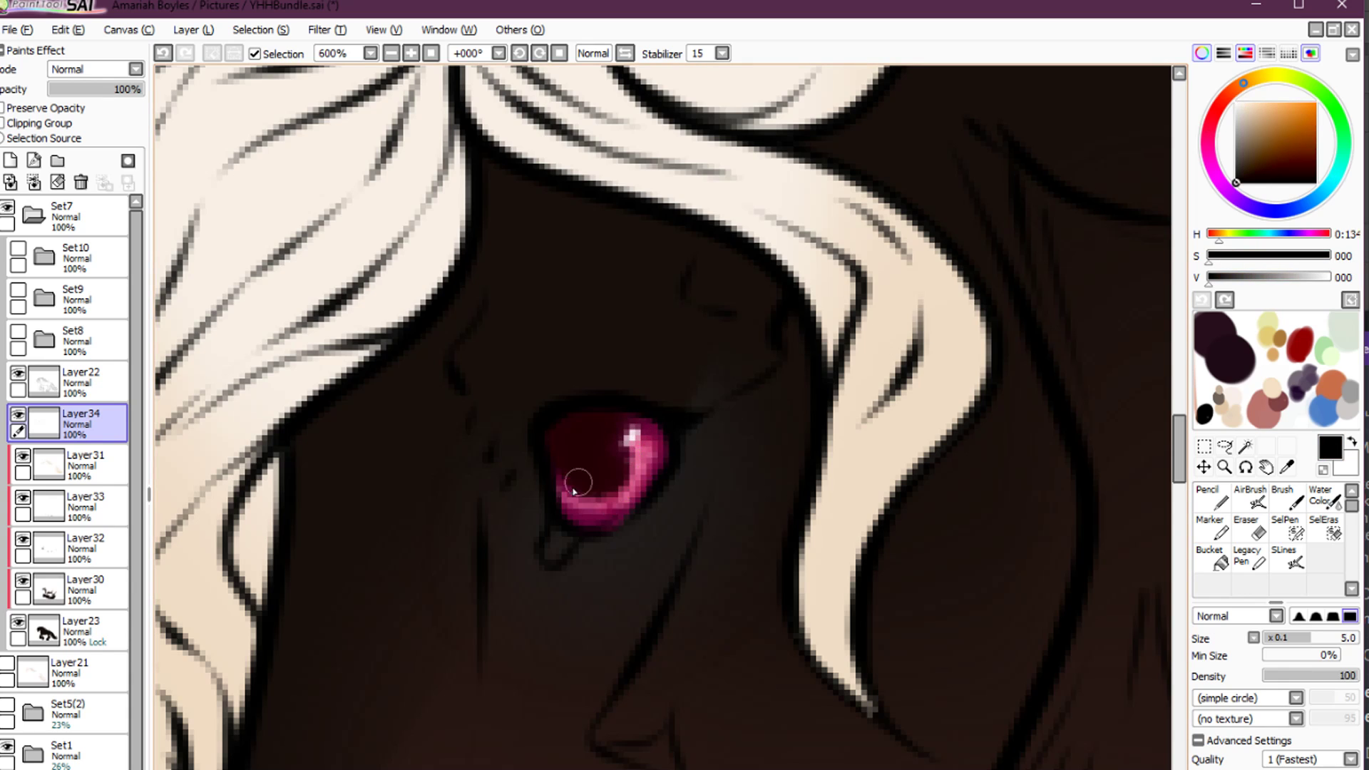
pyautogui.moveTo(574, 491); pyautogui.dragTo(594, 490)
pyautogui.press('x')
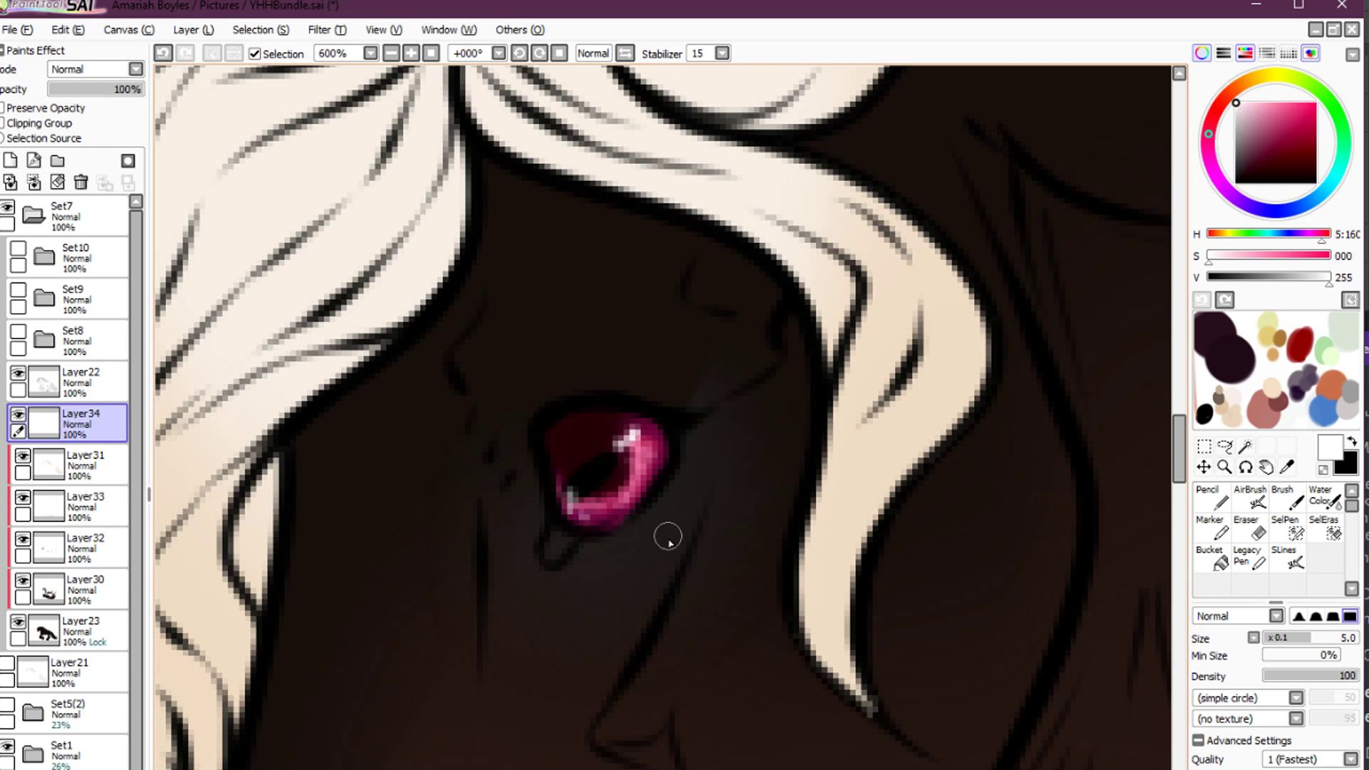
pyautogui.scroll(-7, 668, 536)
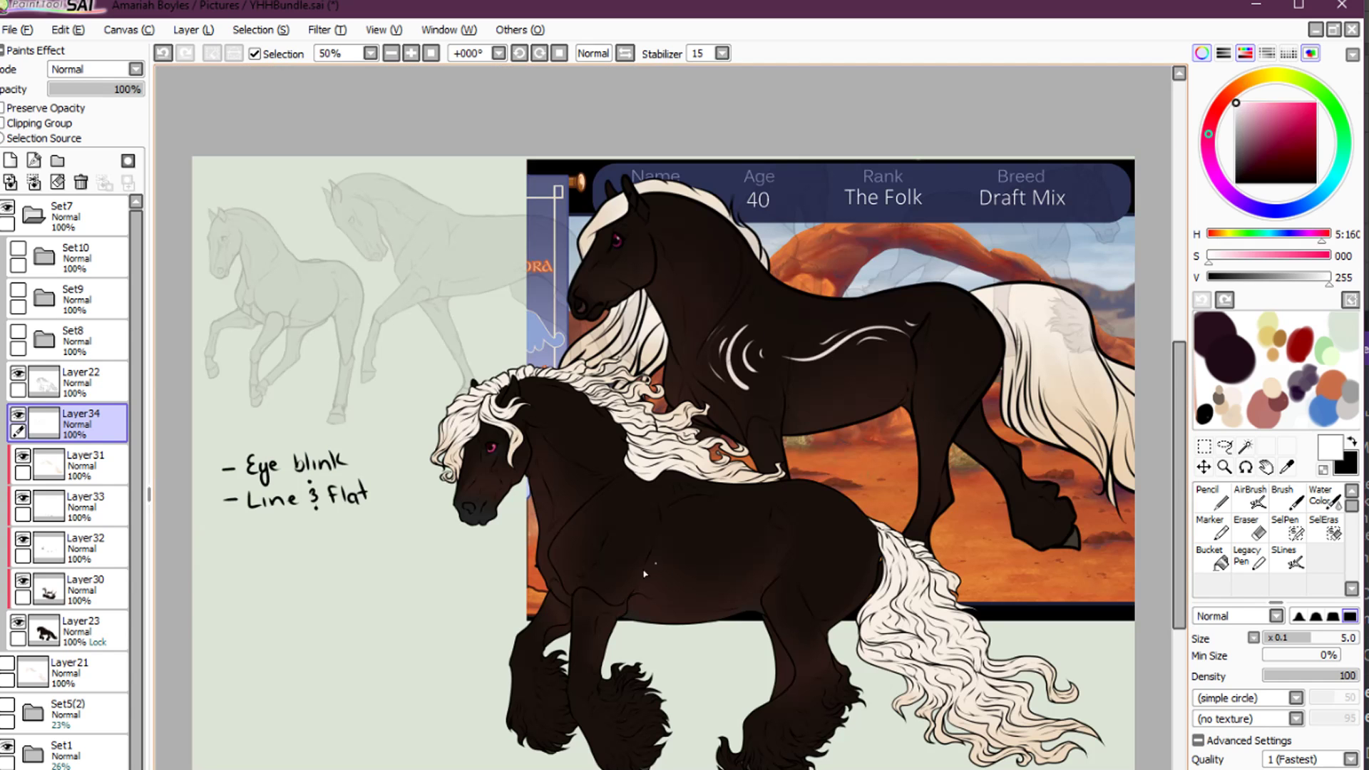
# Show Set8 and recolour the grey eyelid on Layer27 with the face's dark brown, using the AirBrush at size 9
pyautogui.click(44, 340)
pyautogui.click(85, 421)
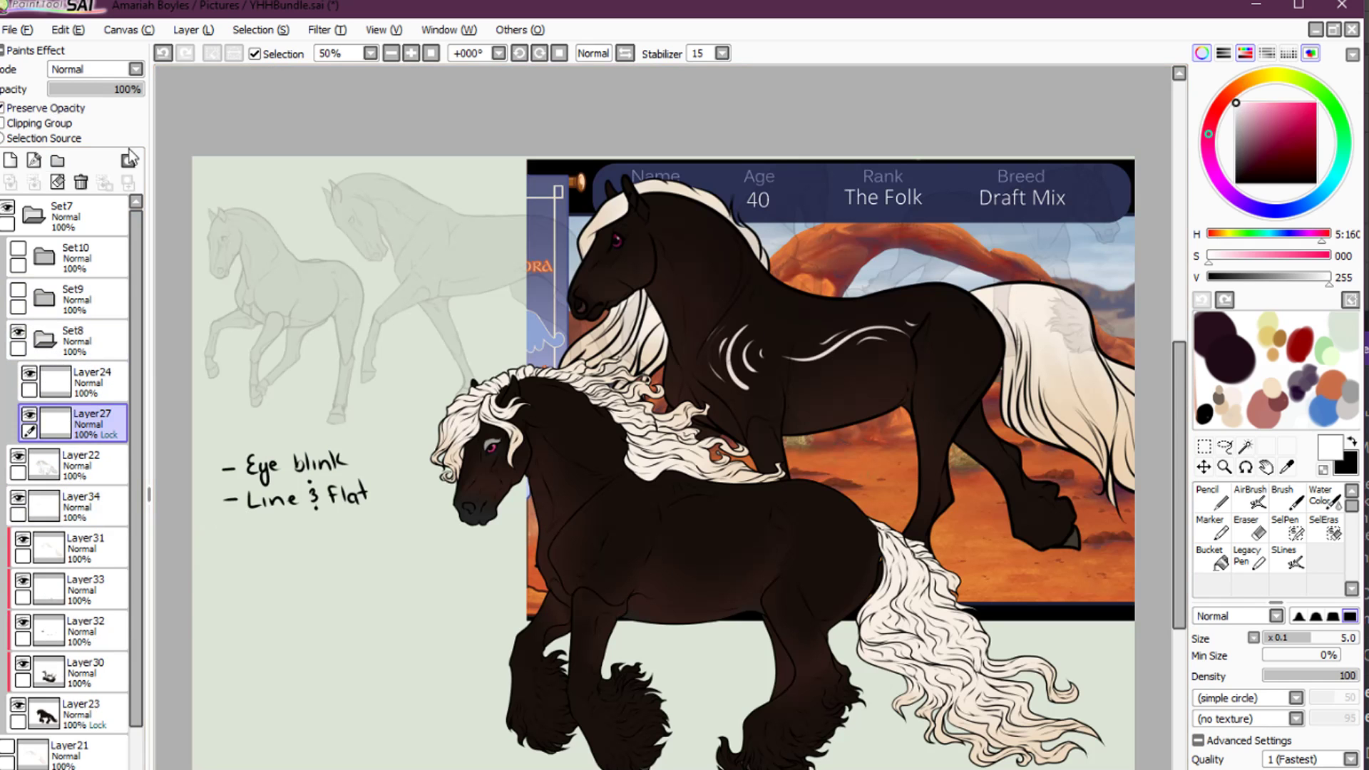
pyautogui.hotkey('ctrl', 'space')
pyautogui.moveTo(422, 421); pyautogui.dragTo(619, 535)
pyautogui.moveTo(426, 153); pyautogui.dragTo(734, 412)
pyautogui.press('v')
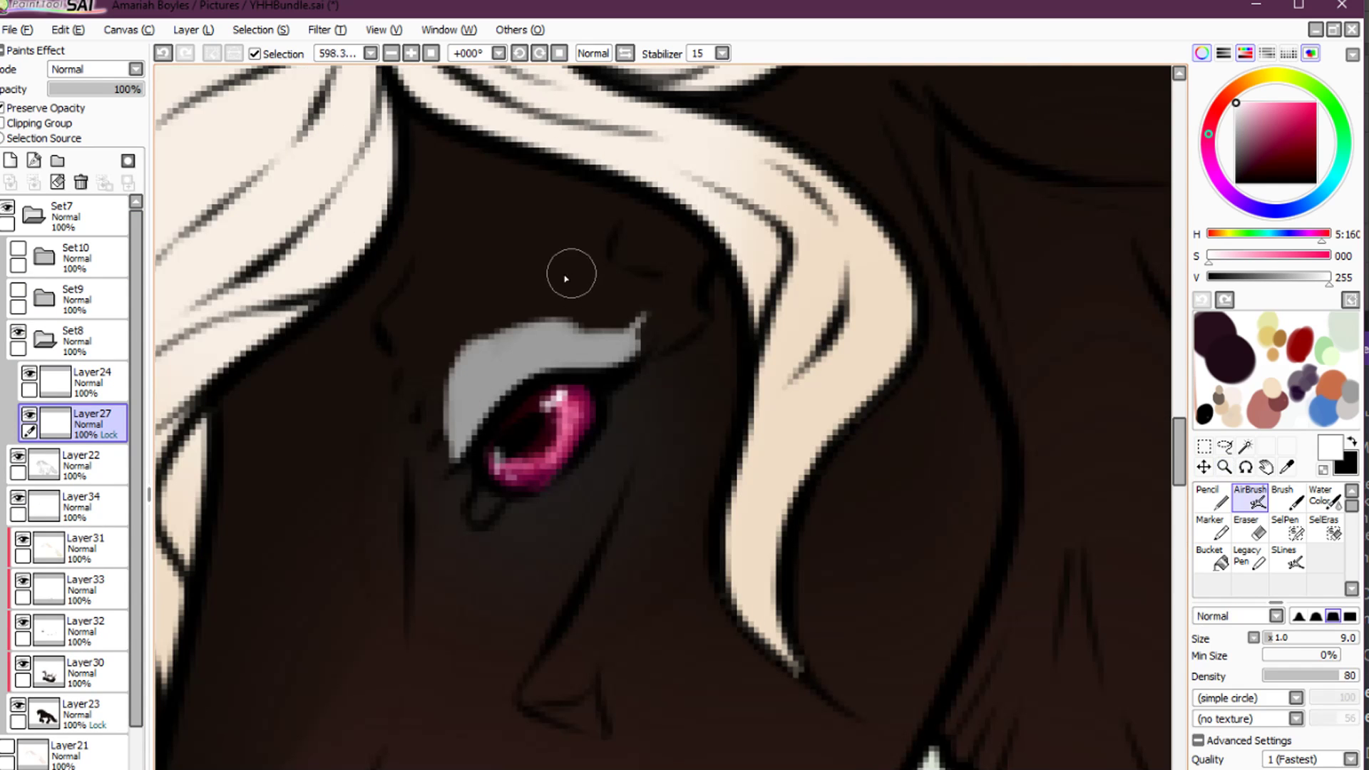
pyautogui.rightClick(524, 287)
pyautogui.moveTo(512, 343)
pyautogui.mouseDown()
pyautogui.moveTo(460, 425)
pyautogui.moveTo(481, 424)
pyautogui.moveTo(585, 306)
pyautogui.moveTo(633, 331)
pyautogui.mouseUp()
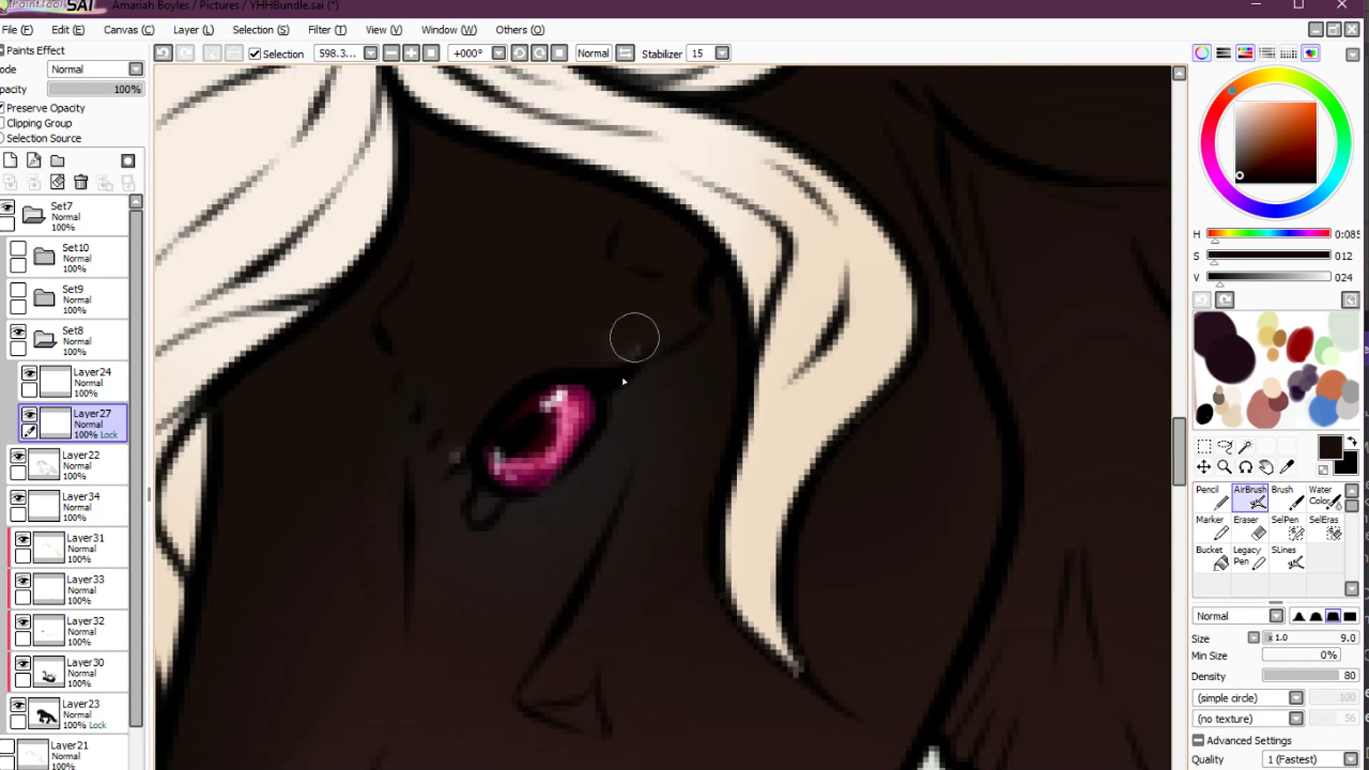
# Show Set9 and airbrush the grey half-closed eyelid on Layer28 with the same dark brown
pyautogui.click(18, 290)
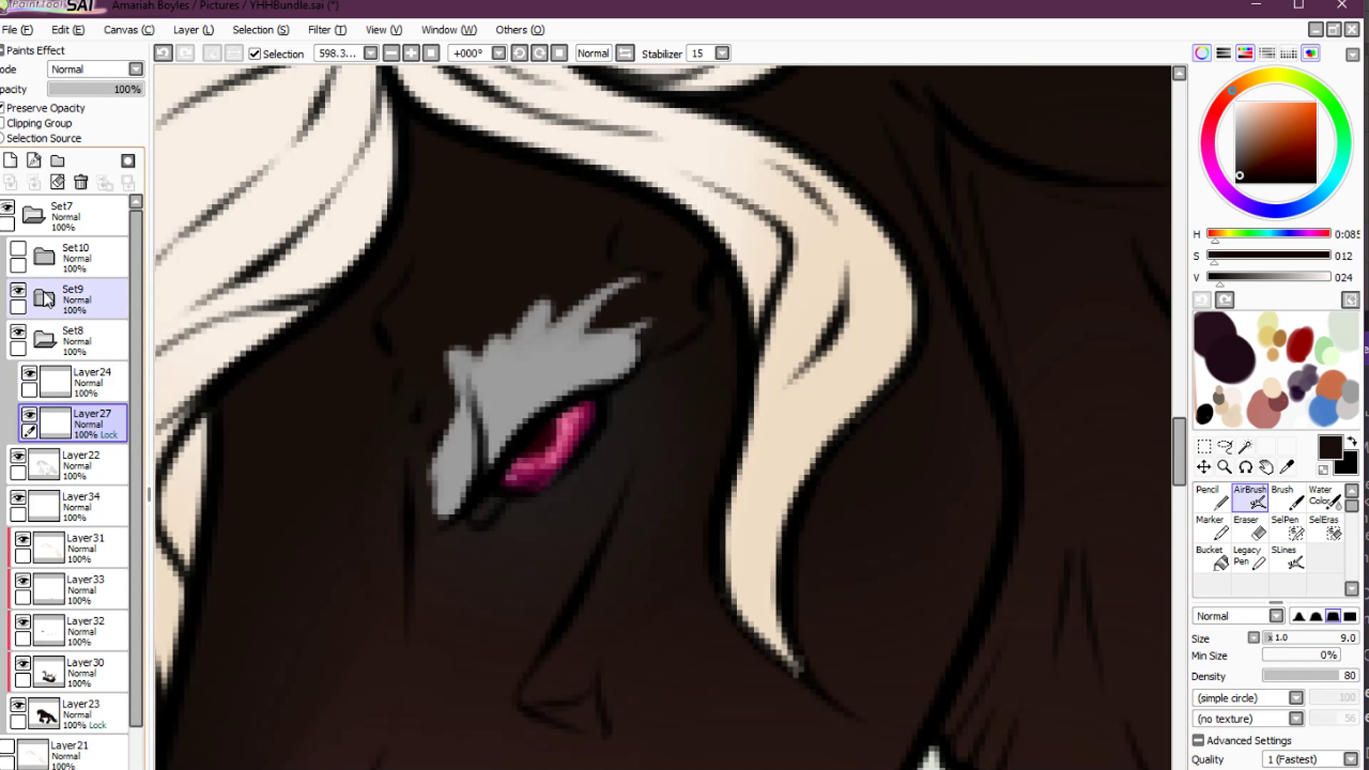
pyautogui.click(44, 300)
pyautogui.click(62, 385)
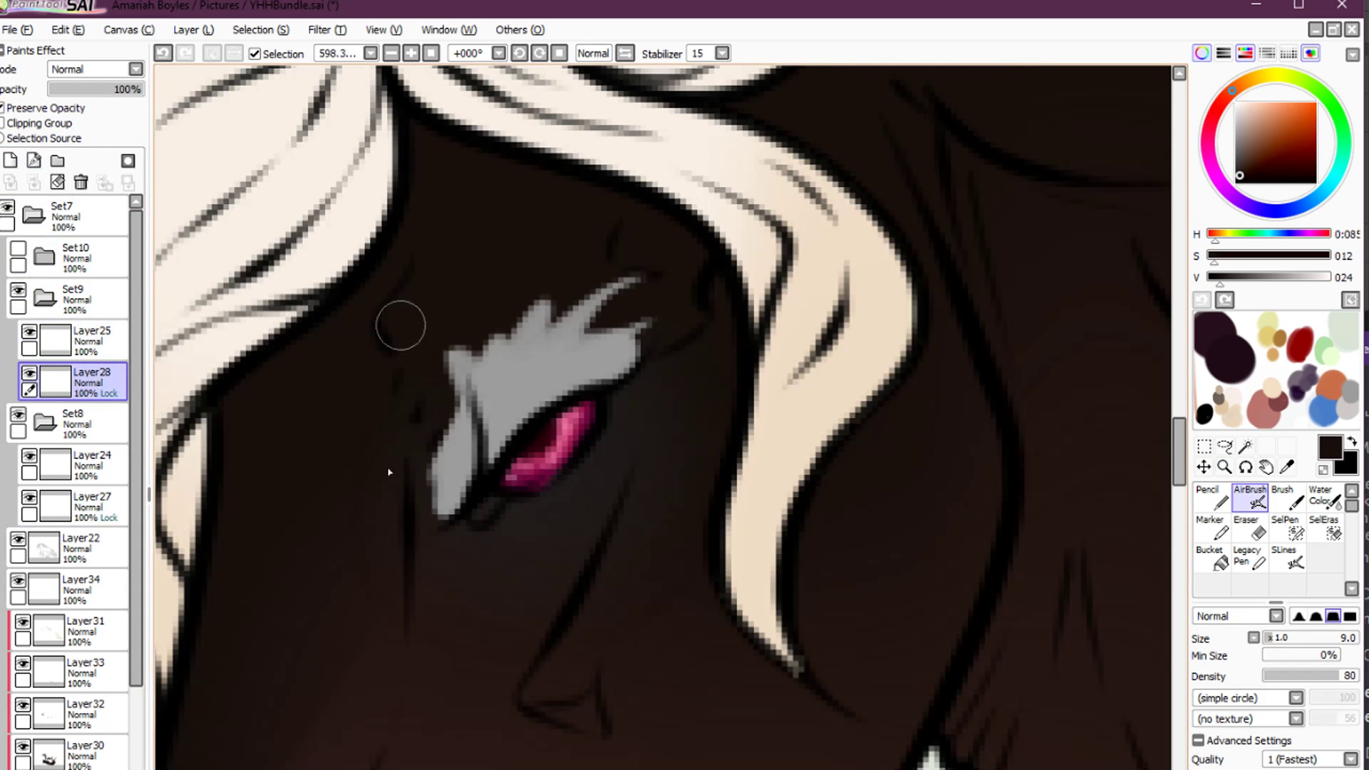
pyautogui.moveTo(389, 473)
pyautogui.mouseDown()
pyautogui.moveTo(463, 484)
pyautogui.moveTo(452, 473)
pyautogui.moveTo(575, 306)
pyautogui.moveTo(644, 370)
pyautogui.moveTo(553, 327)
pyautogui.moveTo(512, 353)
pyautogui.mouseUp()
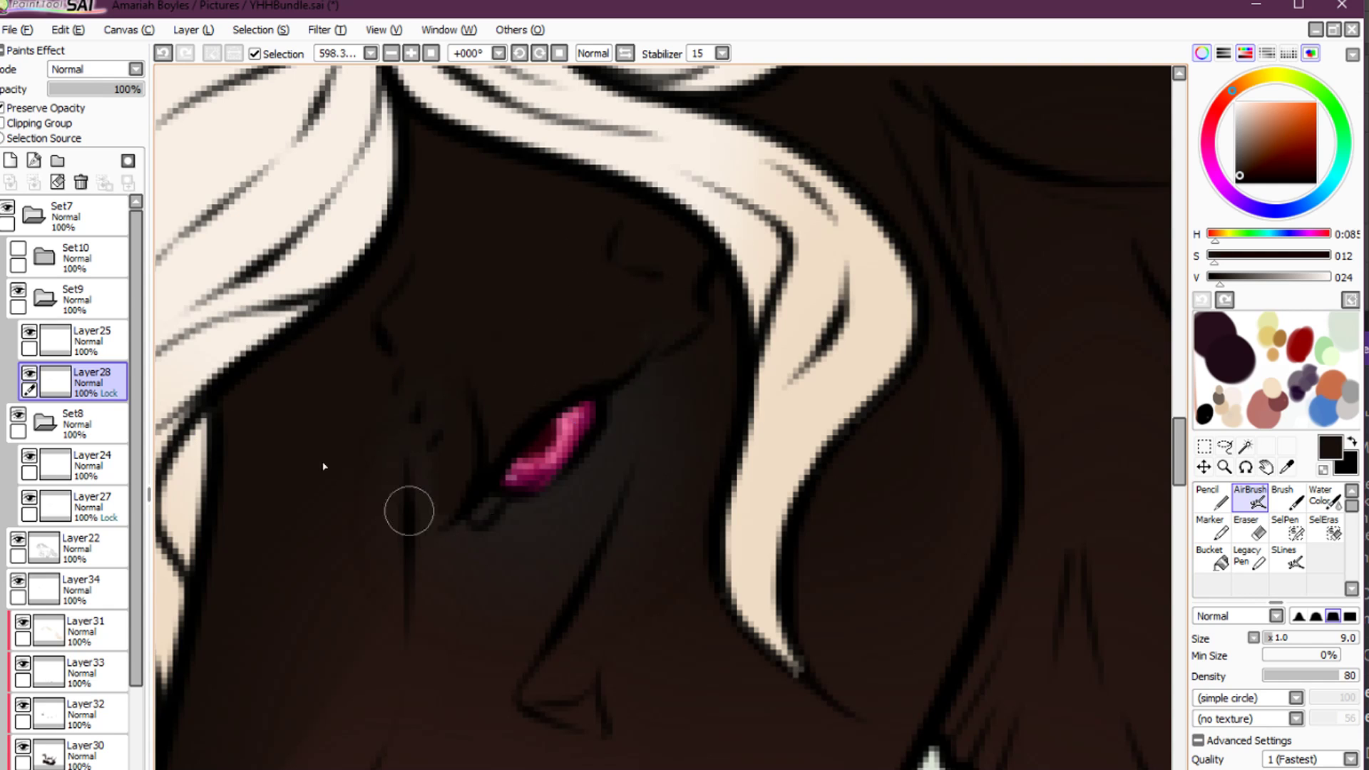
# Tint the inner corner of the Layer28 eyelid with the nearby face tone and blend it using a smaller Water Color brush
pyautogui.rightClick(472, 536)
pyautogui.moveTo(472, 533)
pyautogui.mouseDown()
pyautogui.moveTo(446, 480)
pyautogui.moveTo(465, 471)
pyautogui.moveTo(449, 458)
pyautogui.moveTo(439, 483)
pyautogui.mouseUp()
pyautogui.press('c')
pyautogui.press('[')
pyautogui.press('[')
pyautogui.press('[')
pyautogui.press('[')
pyautogui.press('[')
pyautogui.press('[')
pyautogui.press('[')
pyautogui.press('[')
pyautogui.press('[')
pyautogui.press('[')
pyautogui.press('[')
pyautogui.press('[')
pyautogui.press('[')
pyautogui.press('c')
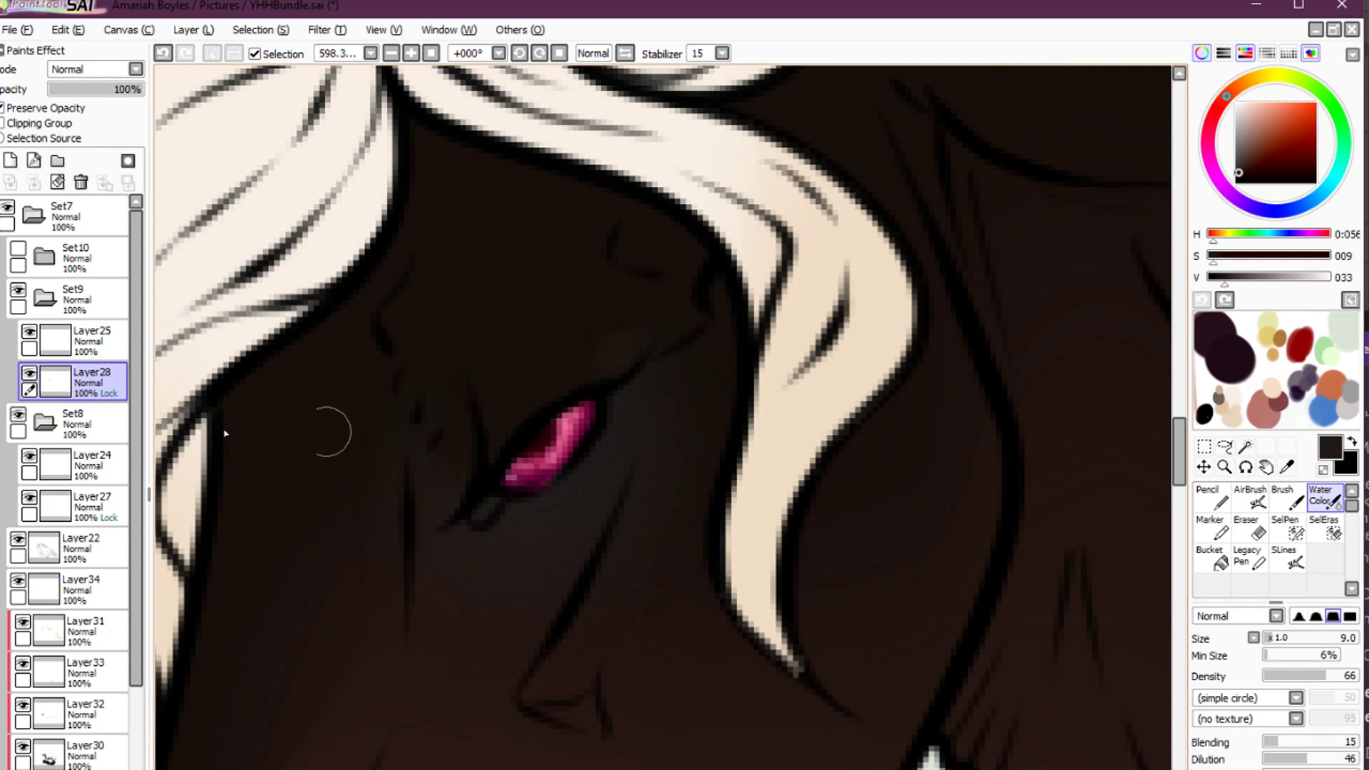
# Show Set10 and recolour the grey closed eyelid on Layer29 with the face's dark brown, with Preserve Opacity on
pyautogui.click(31, 295)
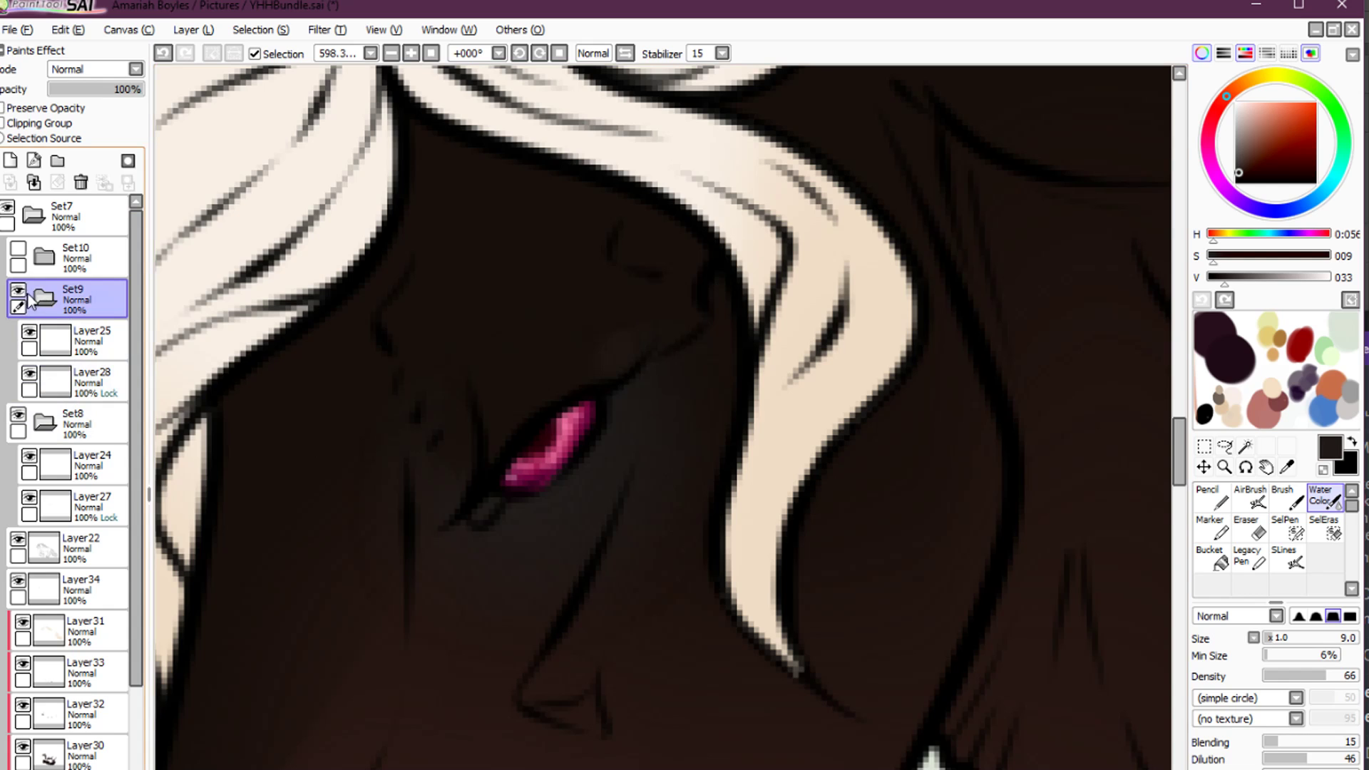
pyautogui.click(18, 250)
pyautogui.click(44, 258)
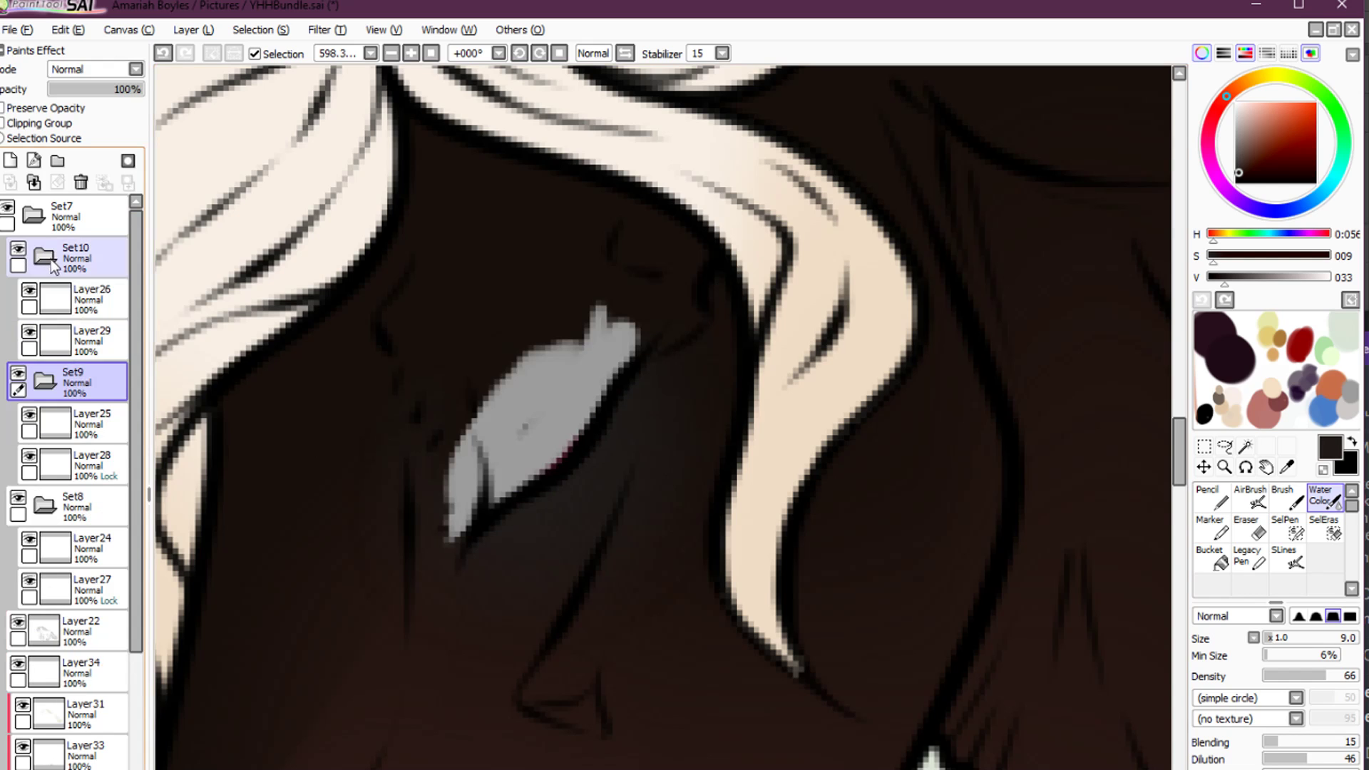
pyautogui.click(57, 339)
pyautogui.press('b')
pyautogui.rightClick(611, 432)
pyautogui.press('x')
pyautogui.rightClick(498, 323)
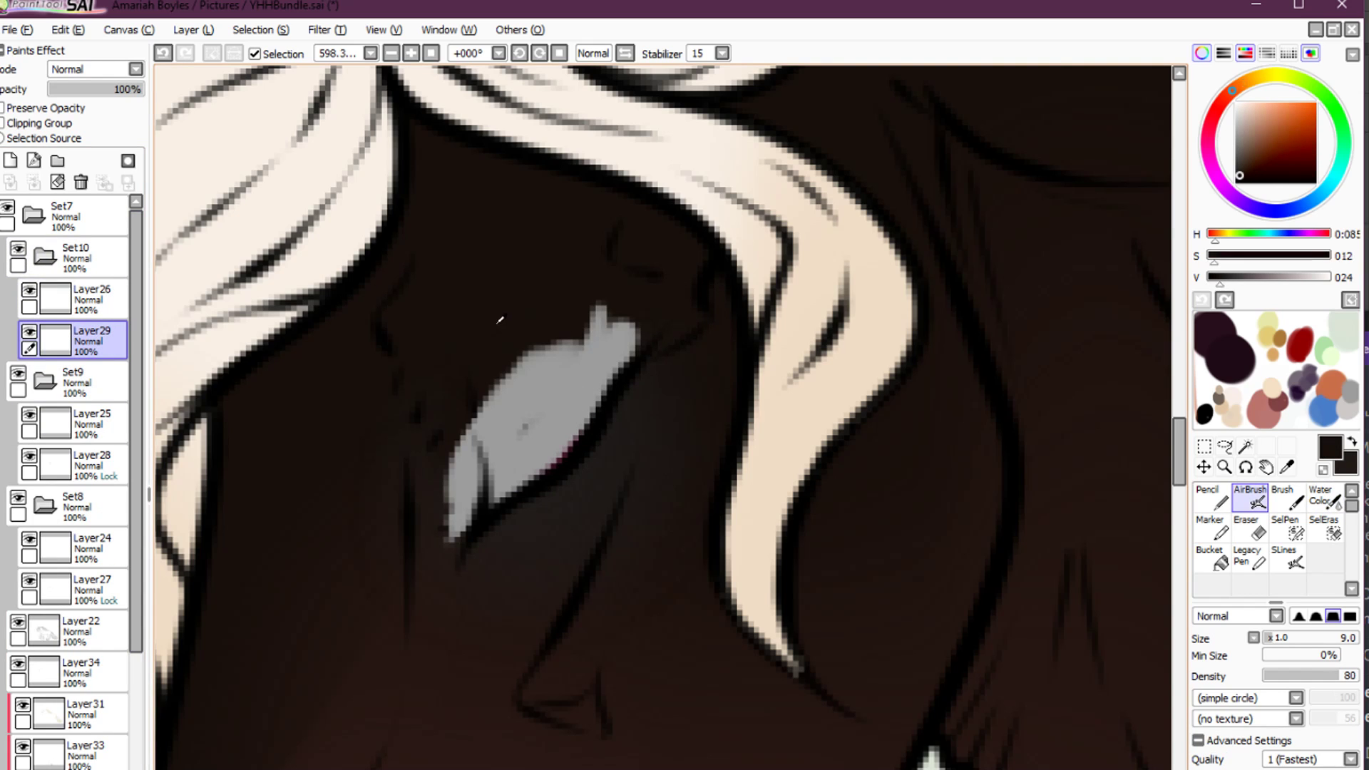
pyautogui.moveTo(500, 320)
pyautogui.mouseDown()
pyautogui.moveTo(545, 341)
pyautogui.moveTo(599, 339)
pyautogui.moveTo(583, 424)
pyautogui.moveTo(439, 548)
pyautogui.mouseUp()
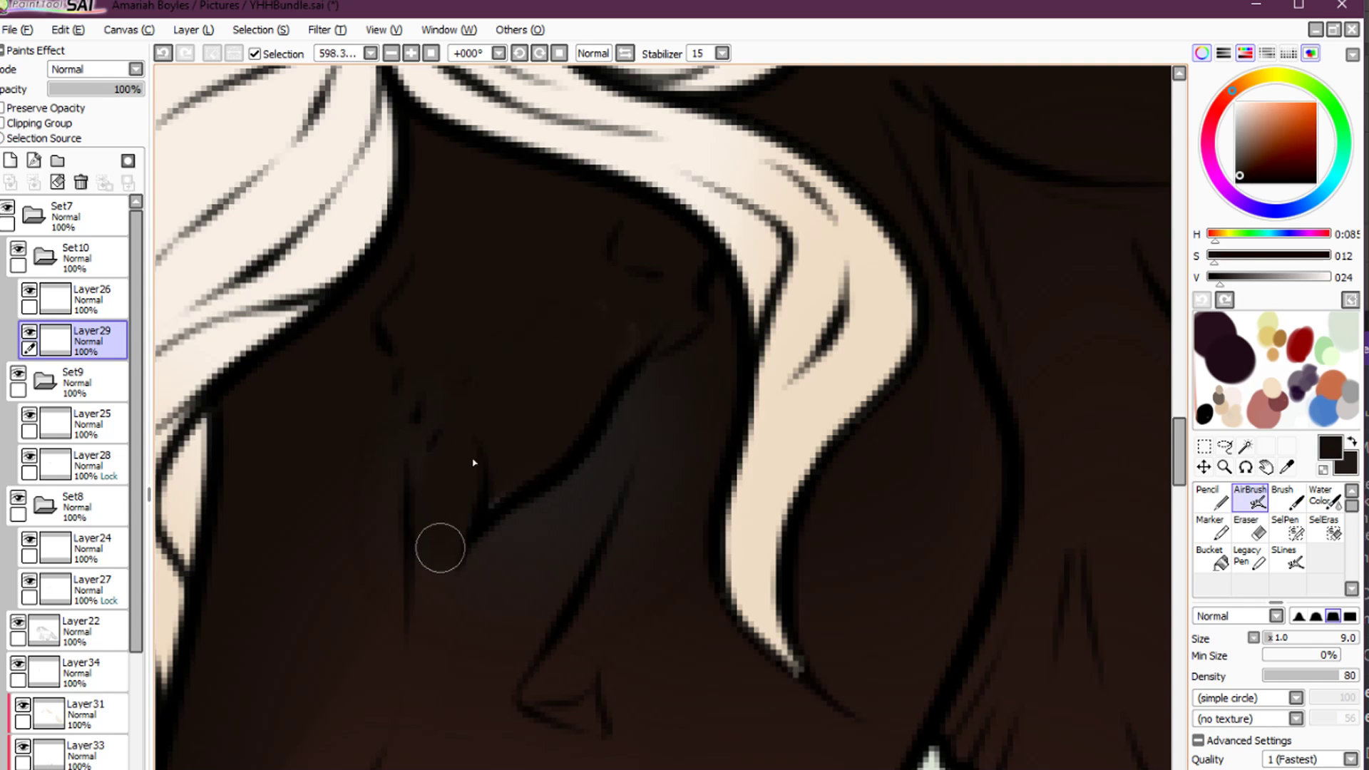
pyautogui.hotkey('ctrl', 'z')
pyautogui.click(57, 108)
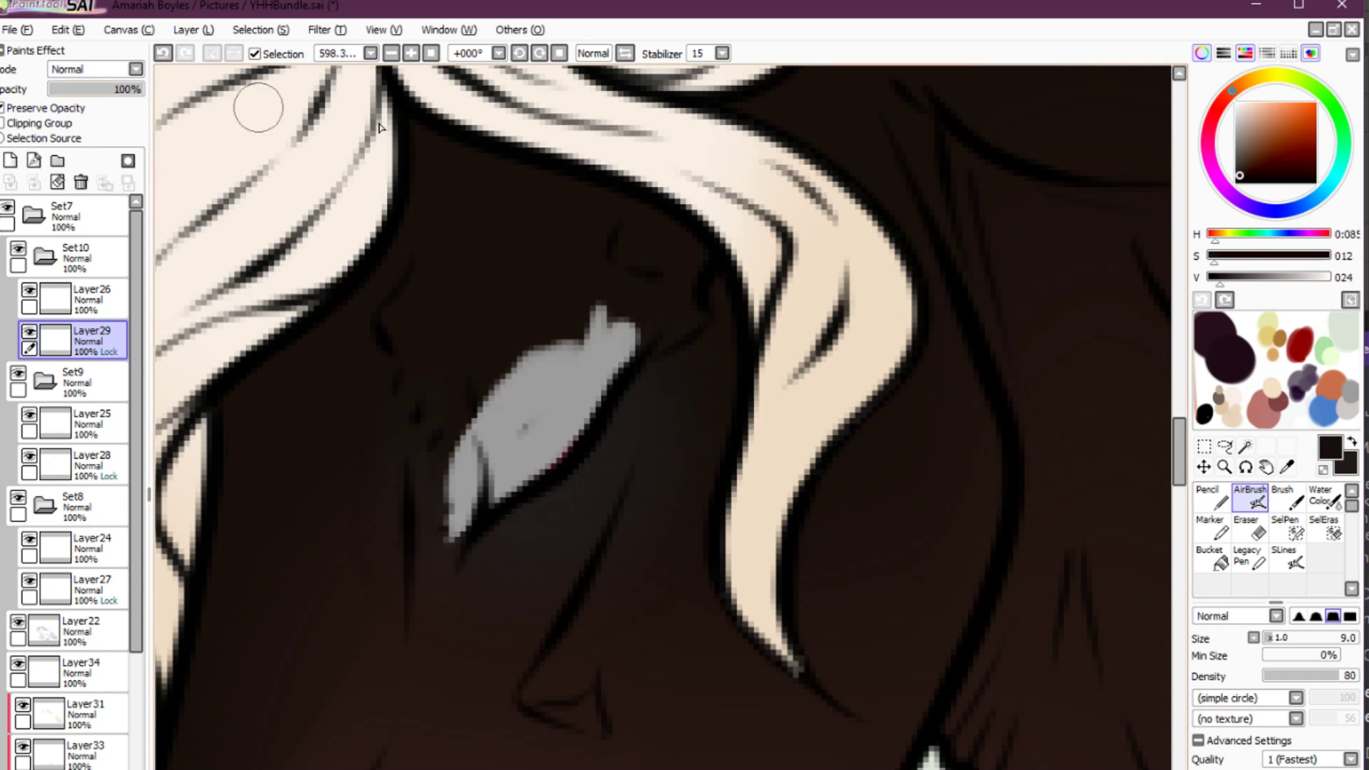
pyautogui.moveTo(599, 314)
pyautogui.mouseDown()
pyautogui.moveTo(565, 336)
pyautogui.moveTo(602, 324)
pyautogui.moveTo(528, 477)
pyautogui.moveTo(474, 499)
pyautogui.moveTo(422, 590)
pyautogui.mouseUp()
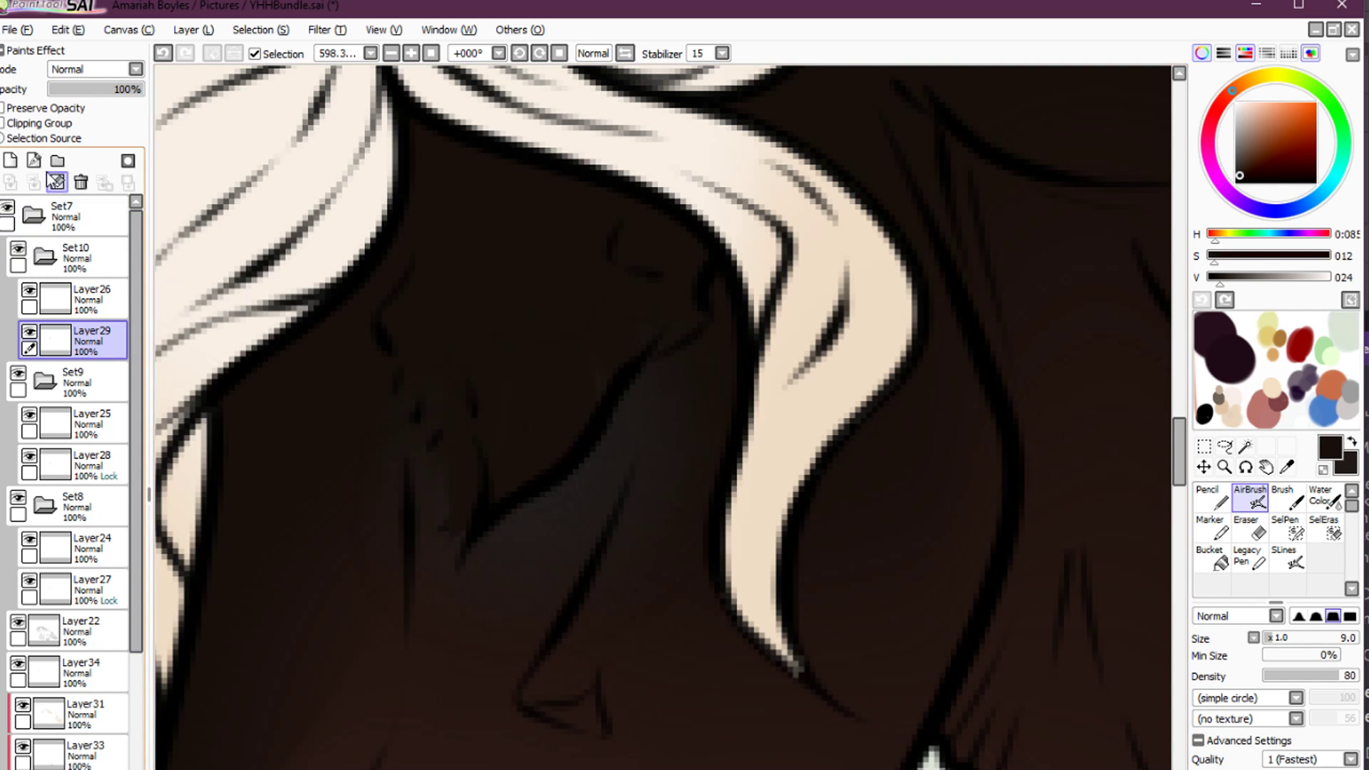
# Lock Layer29's opacity, shade the closed eyelid's edges with the greyer face tone and blend them with the Water Color brush
pyautogui.click(69, 110)
pyautogui.keyDown('alt'); pyautogui.click(470, 469); pyautogui.keyUp('alt')
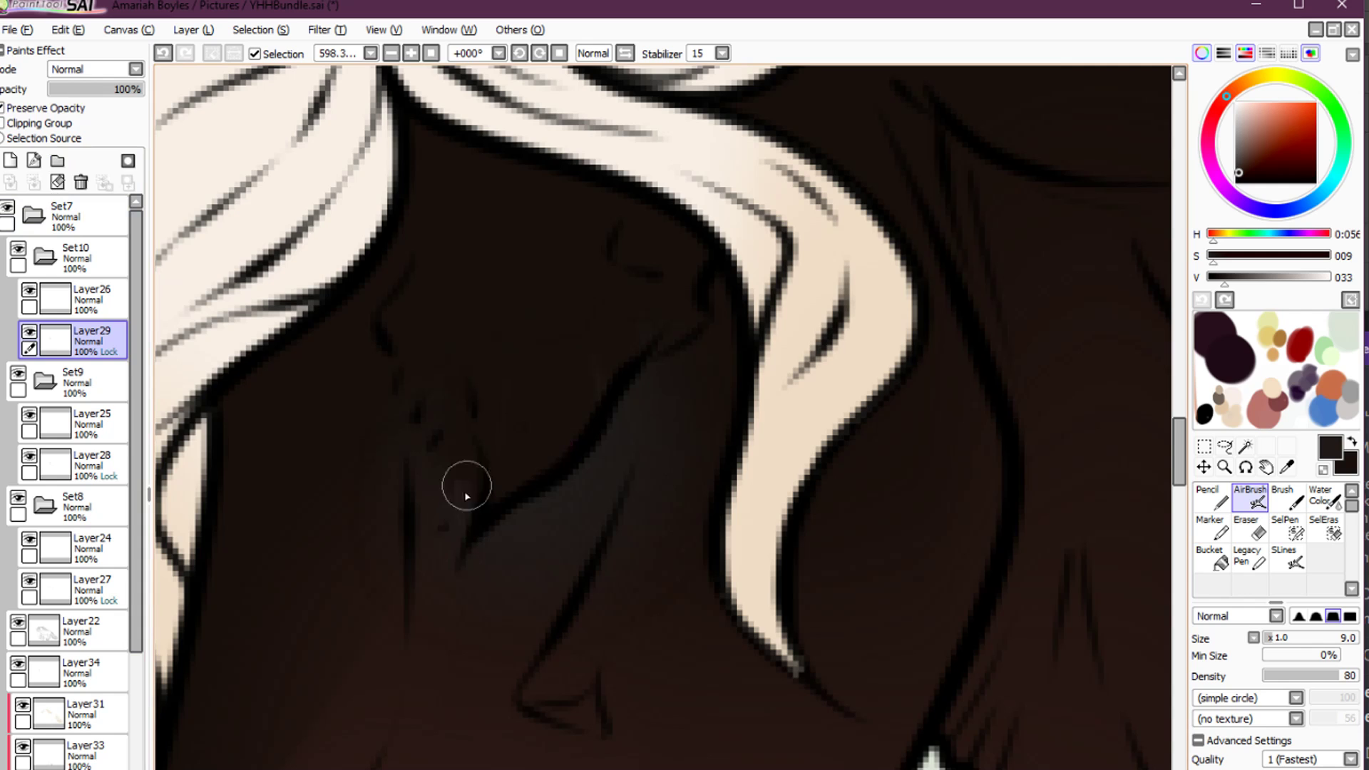
pyautogui.moveTo(626, 415); pyautogui.dragTo(645, 333)
pyautogui.moveTo(610, 471); pyautogui.dragTo(649, 363)
pyautogui.press('c')
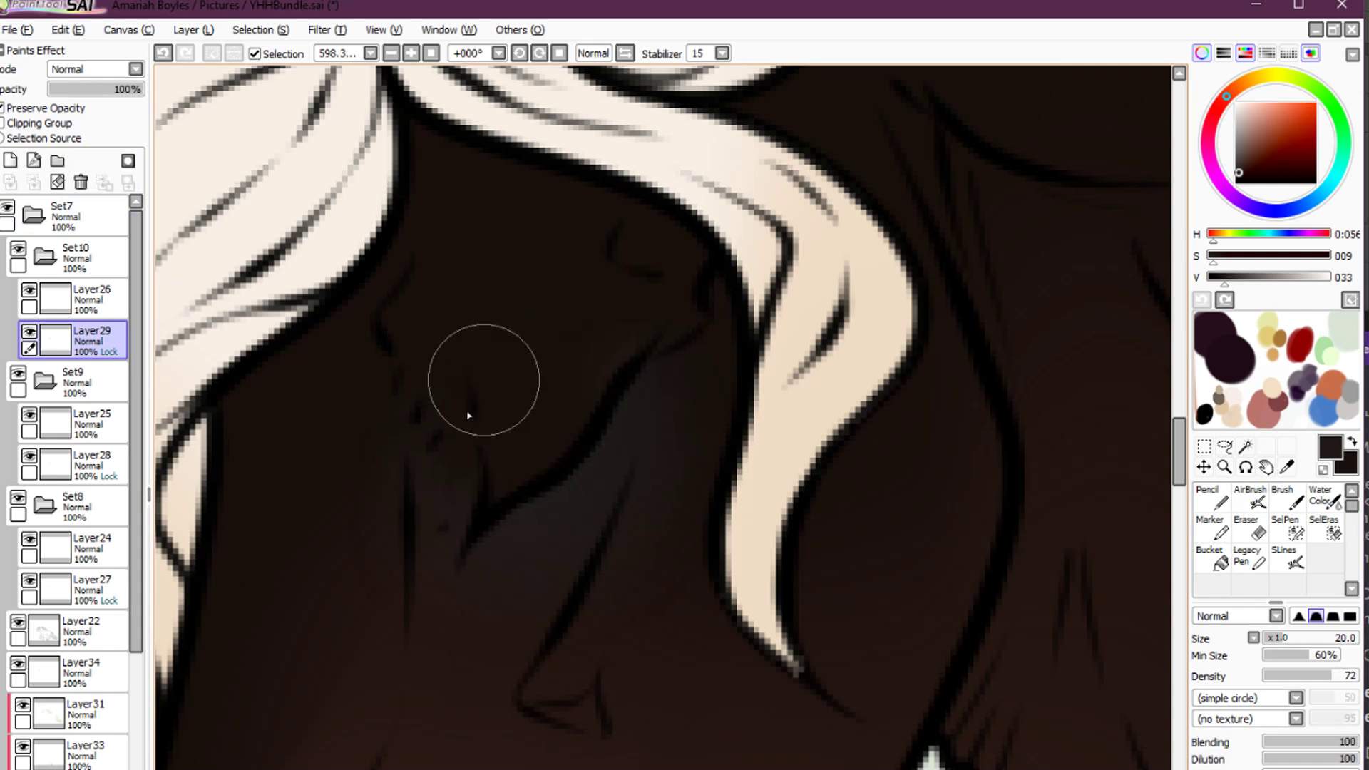
pyautogui.press('c')
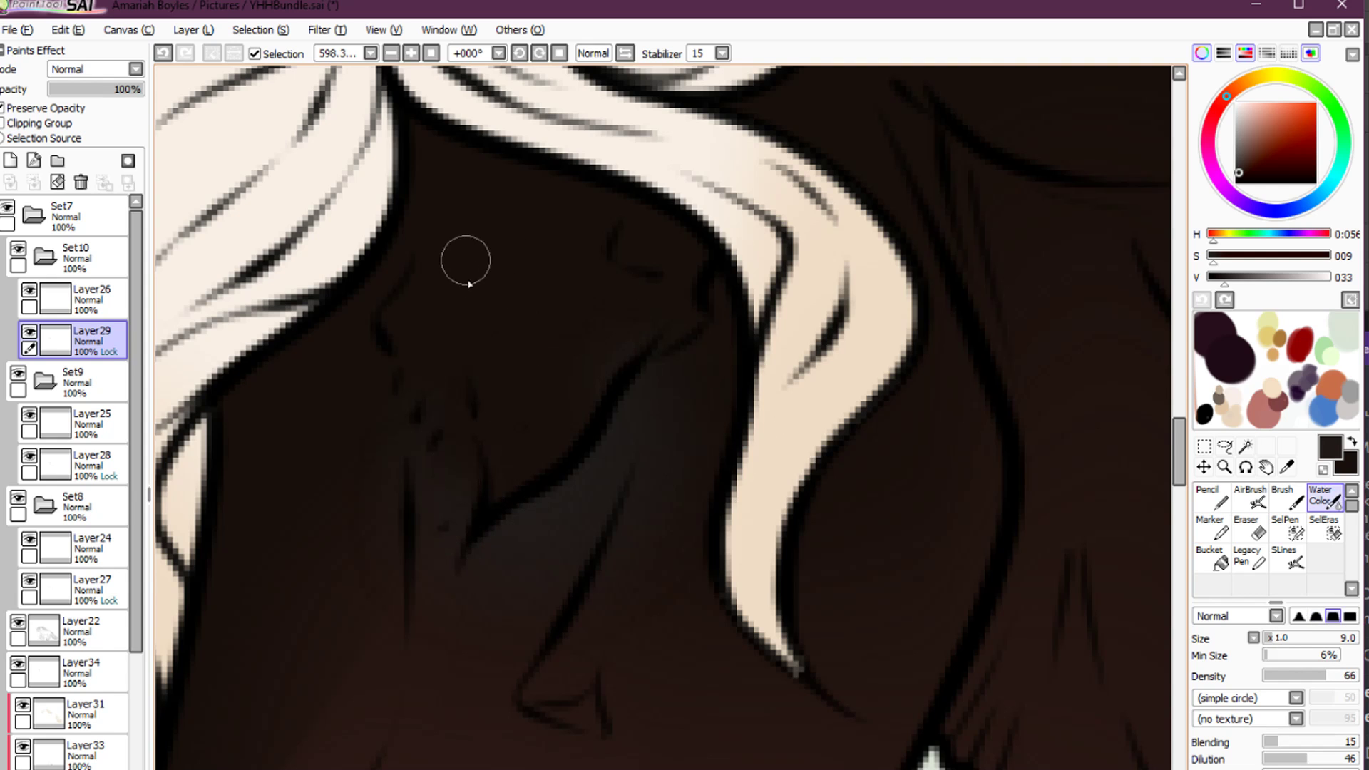
pyautogui.hotkey('ctrl', '0')
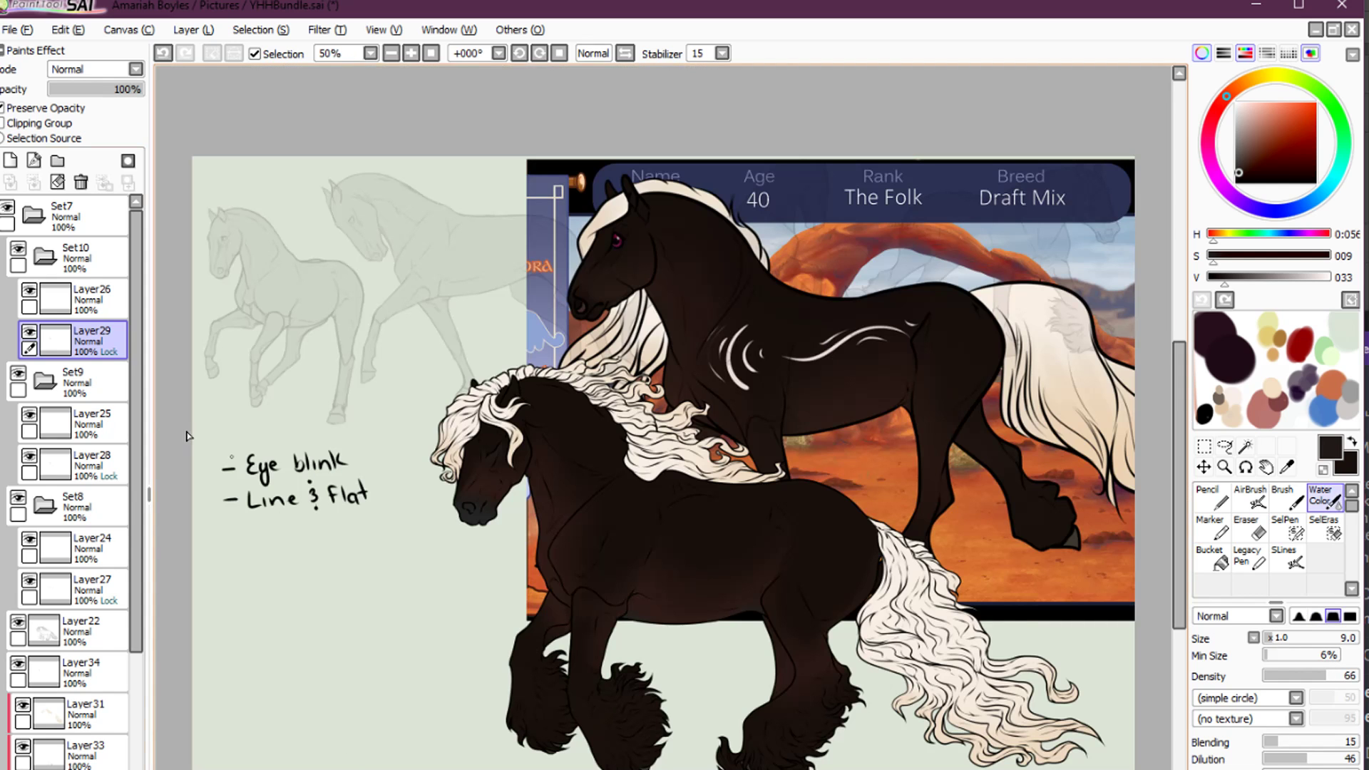
# Collapse the Set10, Set9 and Set8 folders and save the drawing
pyautogui.click(44, 257)
pyautogui.click(44, 298)
pyautogui.click(44, 339)
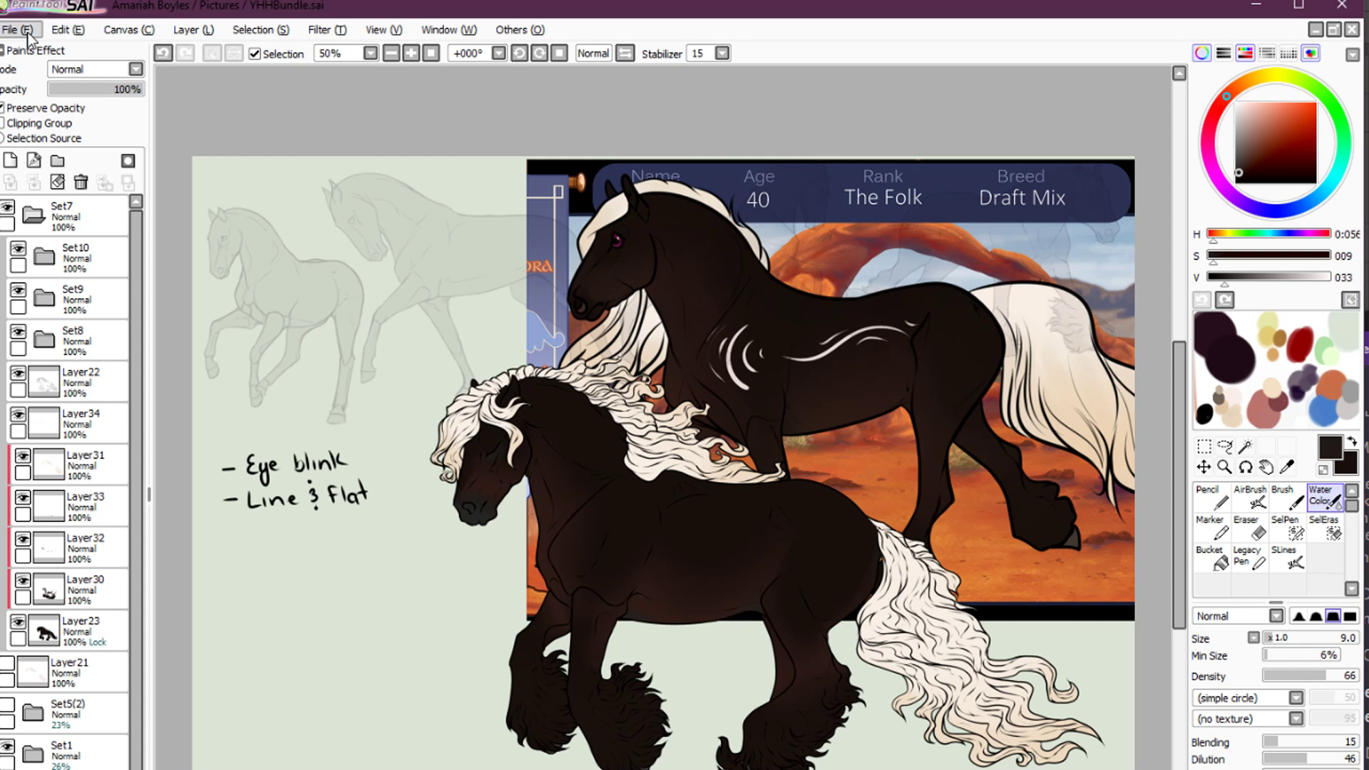
pyautogui.press('super')
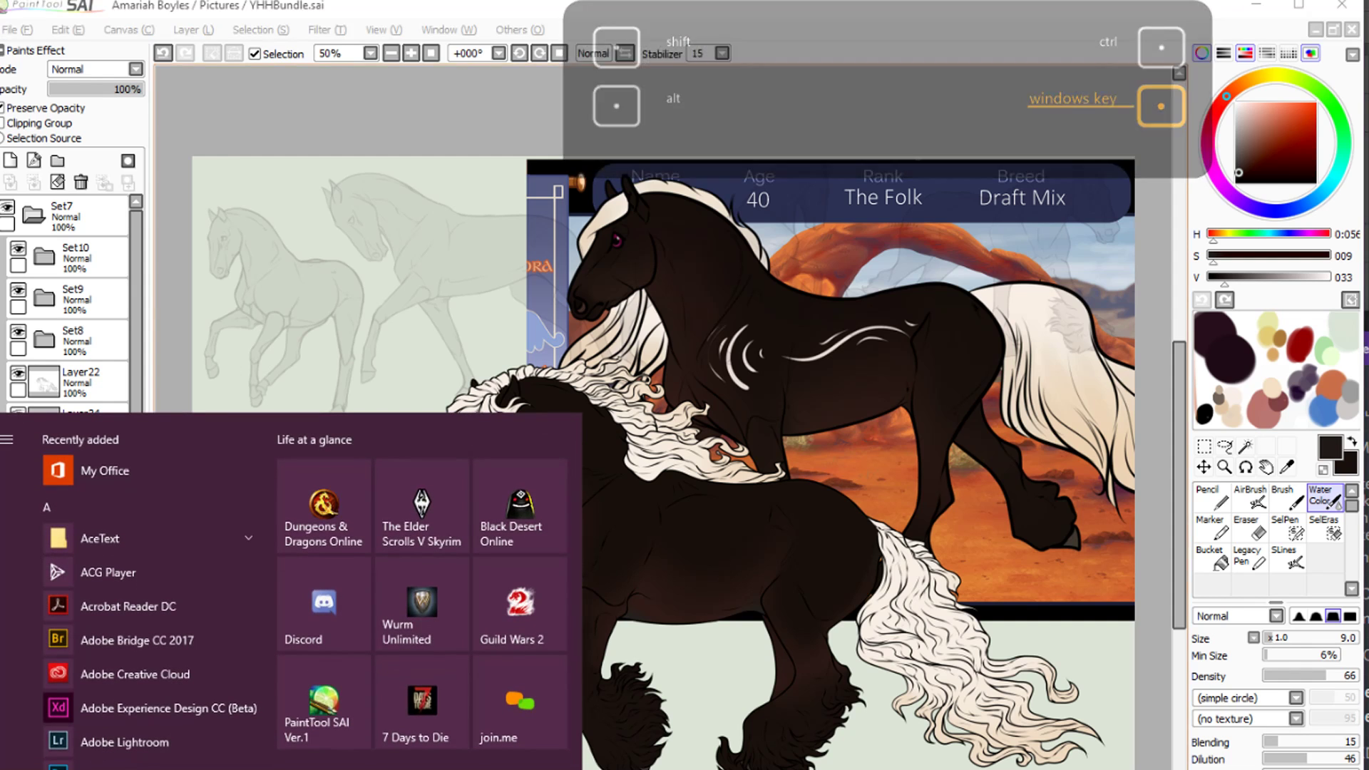
pyautogui.click(780, 662)
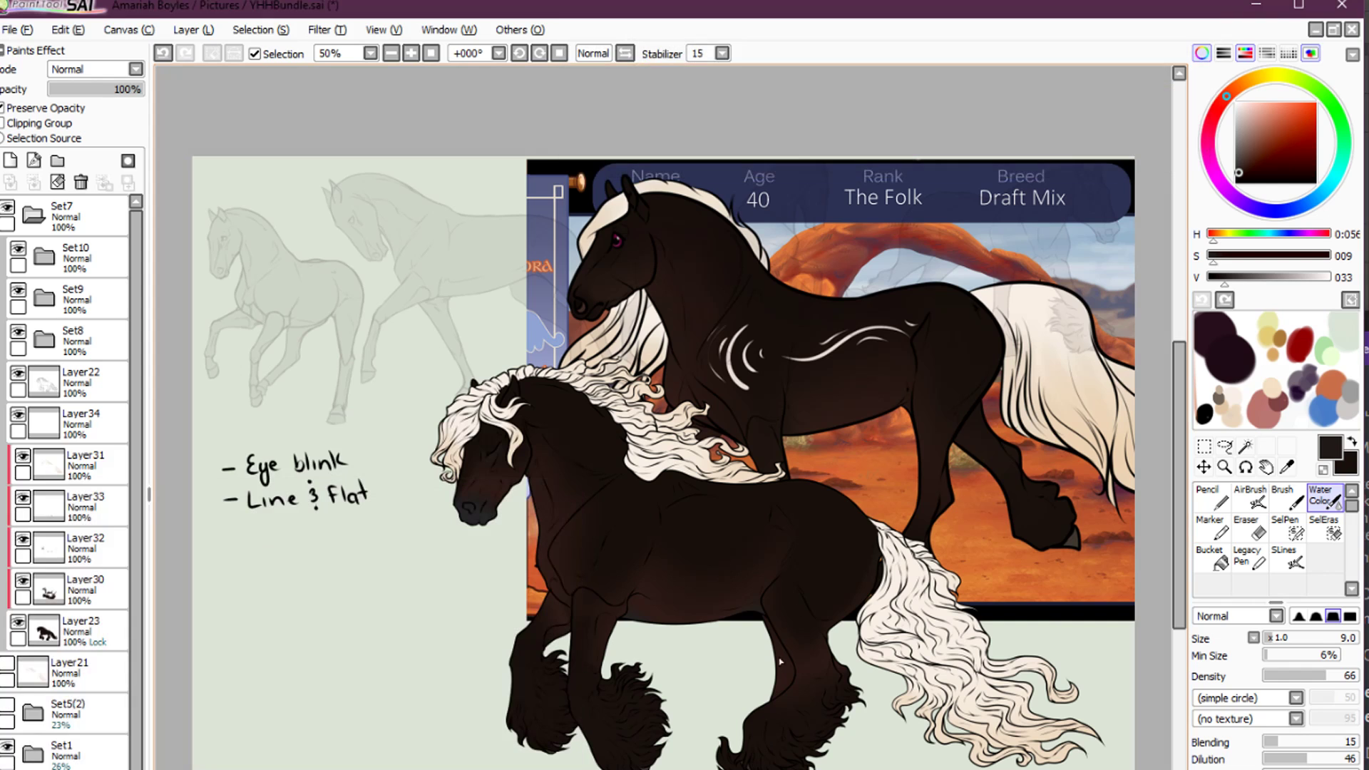
# Sample the pale marking colour from the reference horse's shoulder and add a new layer above Layer31
pyautogui.hotkey('ctrl', 'space')
pyautogui.click(737, 367)
pyautogui.click(737, 366)
pyautogui.click(737, 366)
pyautogui.press('v')
pyautogui.rightClick(757, 410)
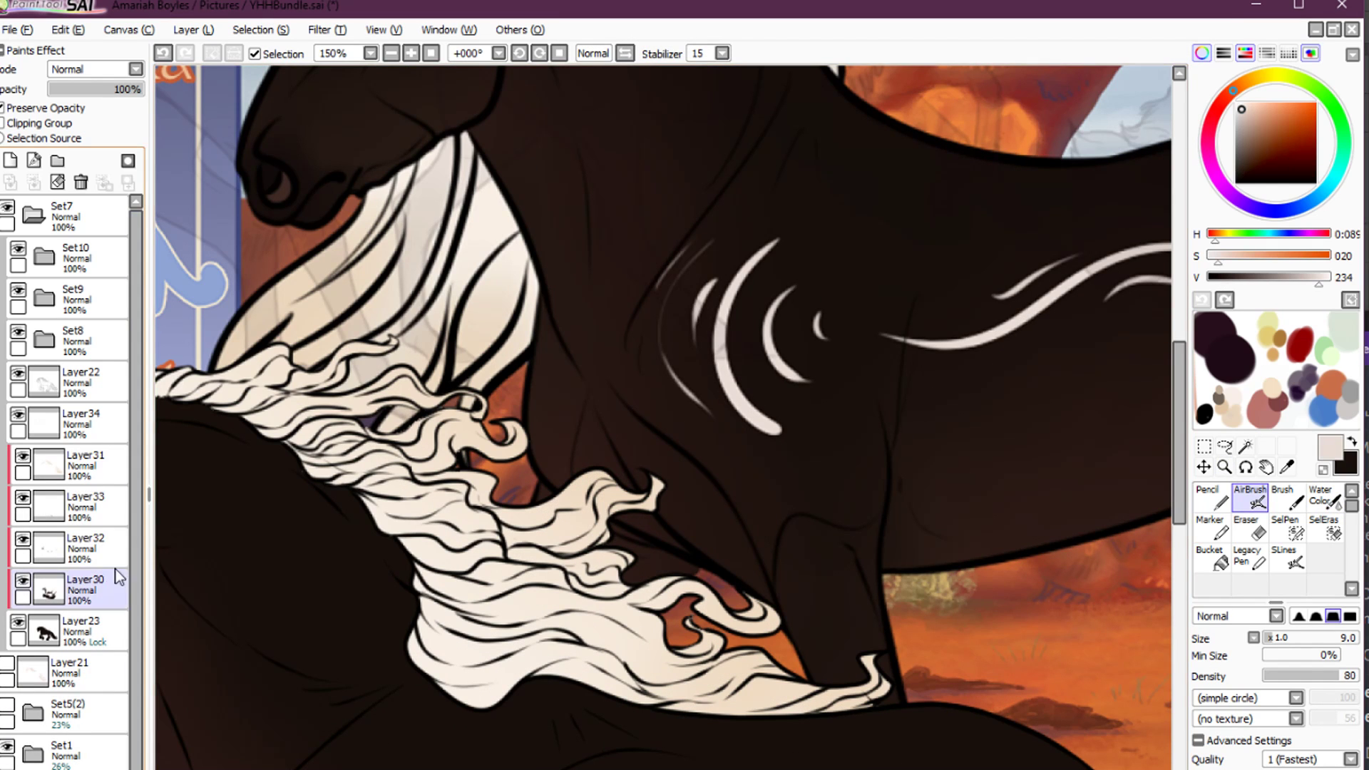
pyautogui.click(79, 466)
pyautogui.click(10, 161)
# Paint the main curved marking on the horse's shoulder with the AirBrush at size 12
pyautogui.moveTo(588, 715)
pyautogui.mouseDown()
pyautogui.moveTo(796, 523)
pyautogui.moveTo(764, 553)
pyautogui.mouseUp()
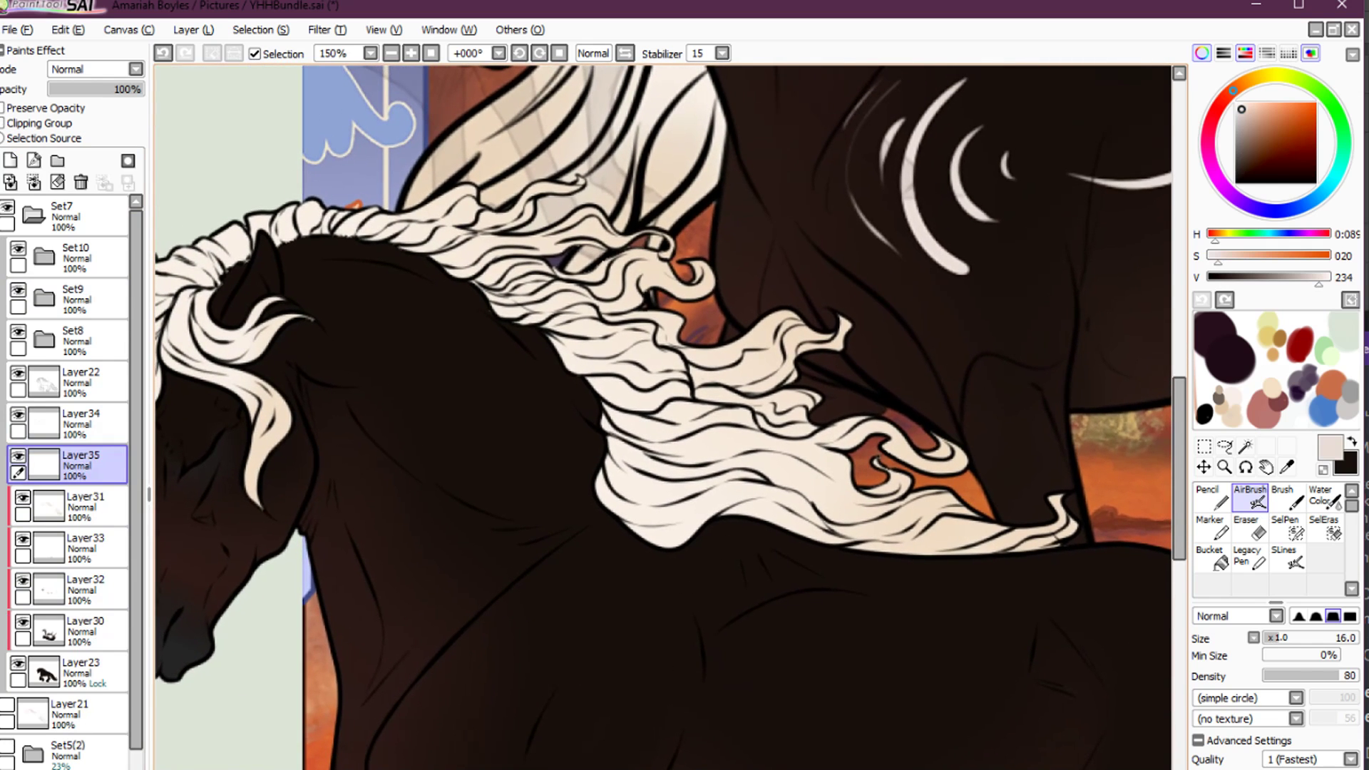
pyautogui.moveTo(472, 766); pyautogui.dragTo(628, 647)
pyautogui.hotkey('ctrl', 'z')
pyautogui.press('[')
pyautogui.press('[')
pyautogui.moveTo(472, 768); pyautogui.dragTo(596, 619)
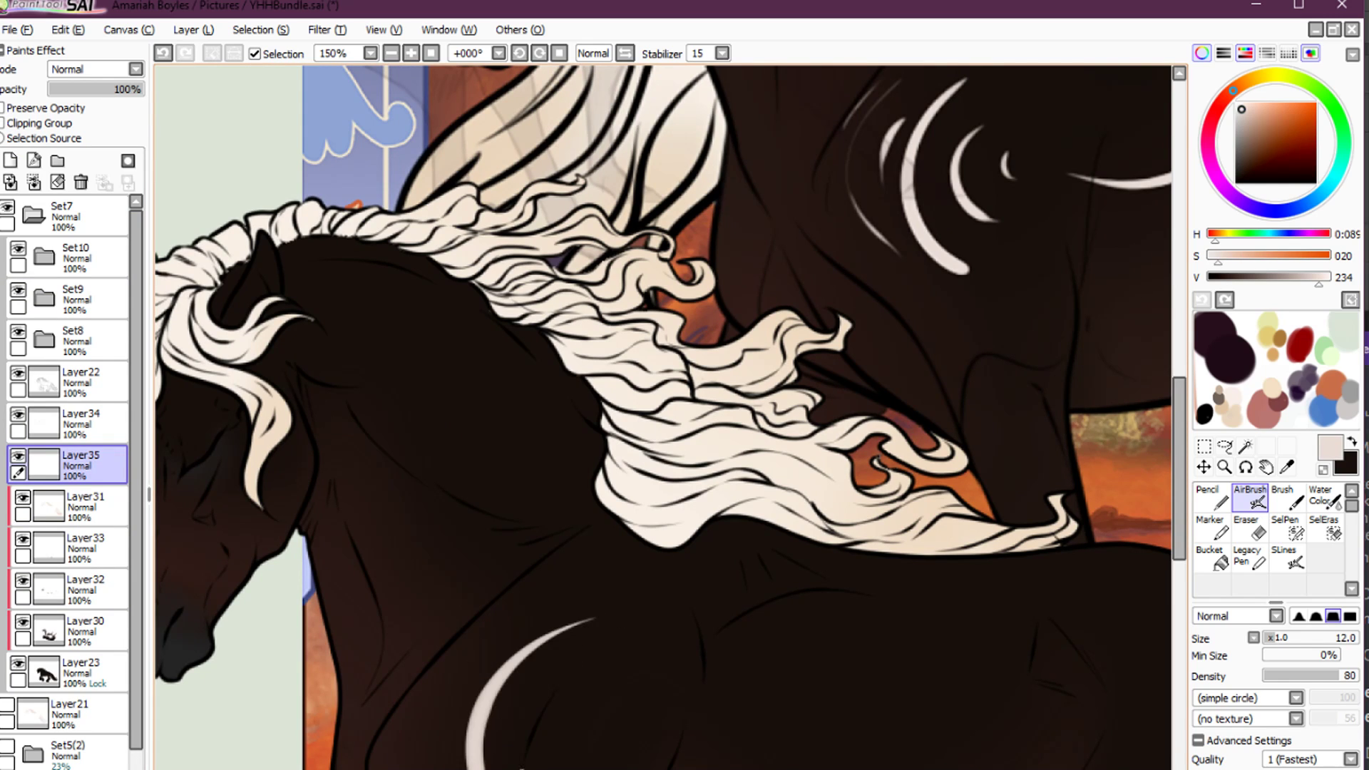
# Paint the smaller arcs on both sides of the main shoulder marking to match the reference
pyautogui.moveTo(517, 769); pyautogui.dragTo(574, 671)
pyautogui.moveTo(573, 753)
pyautogui.mouseDown()
pyautogui.moveTo(565, 731)
pyautogui.moveTo(586, 705)
pyautogui.mouseUp()
pyautogui.moveTo(453, 766)
pyautogui.mouseDown()
pyautogui.moveTo(492, 644)
pyautogui.moveTo(452, 731)
pyautogui.mouseUp()
pyautogui.hotkey('ctrl', 'z')
pyautogui.hotkey('ctrl', 'z')
pyautogui.moveTo(495, 648); pyautogui.dragTo(449, 738)
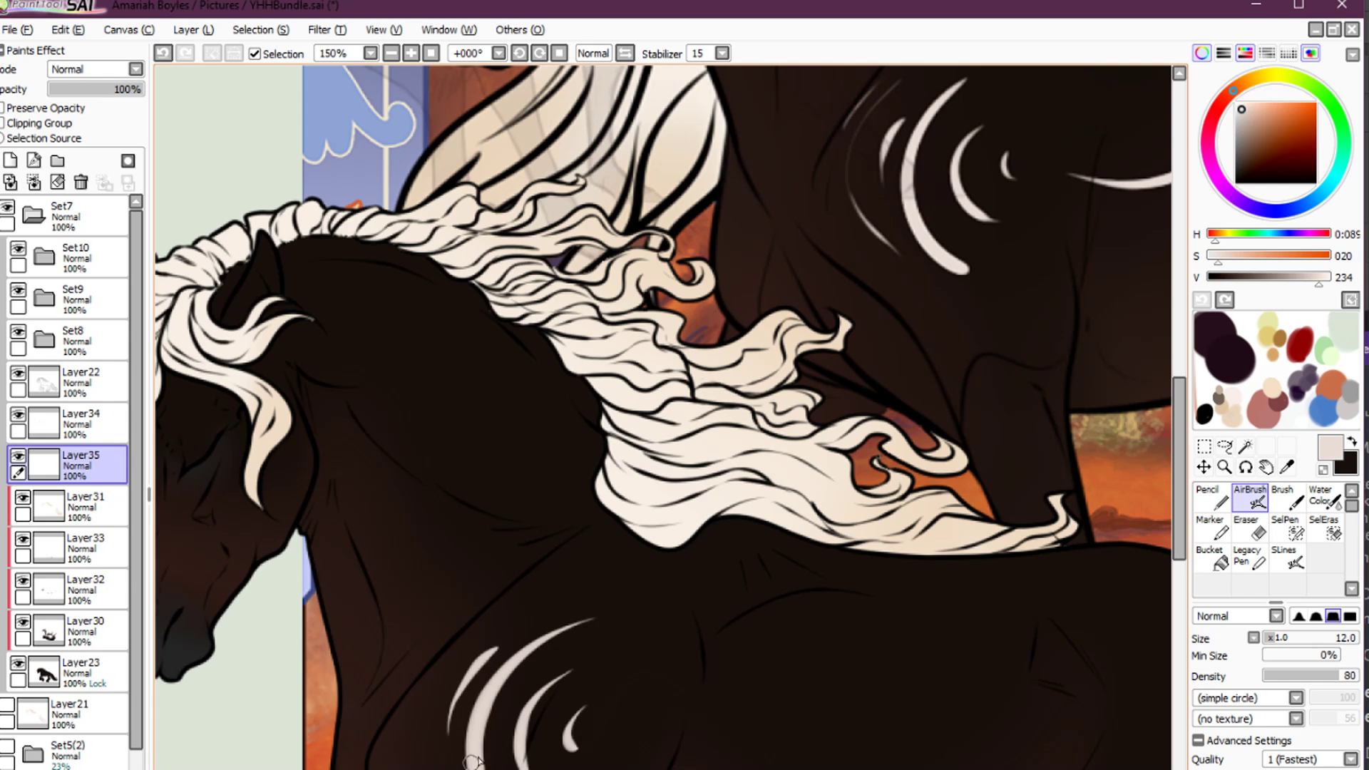
# Transform the shoulder arcs, rotating them slightly and shifting them further back on the shoulder
pyautogui.hotkey('ctrl', 't')
pyautogui.moveTo(717, 591); pyautogui.dragTo(695, 556)
pyautogui.moveTo(544, 697); pyautogui.dragTo(561, 702)
pyautogui.press('Return')
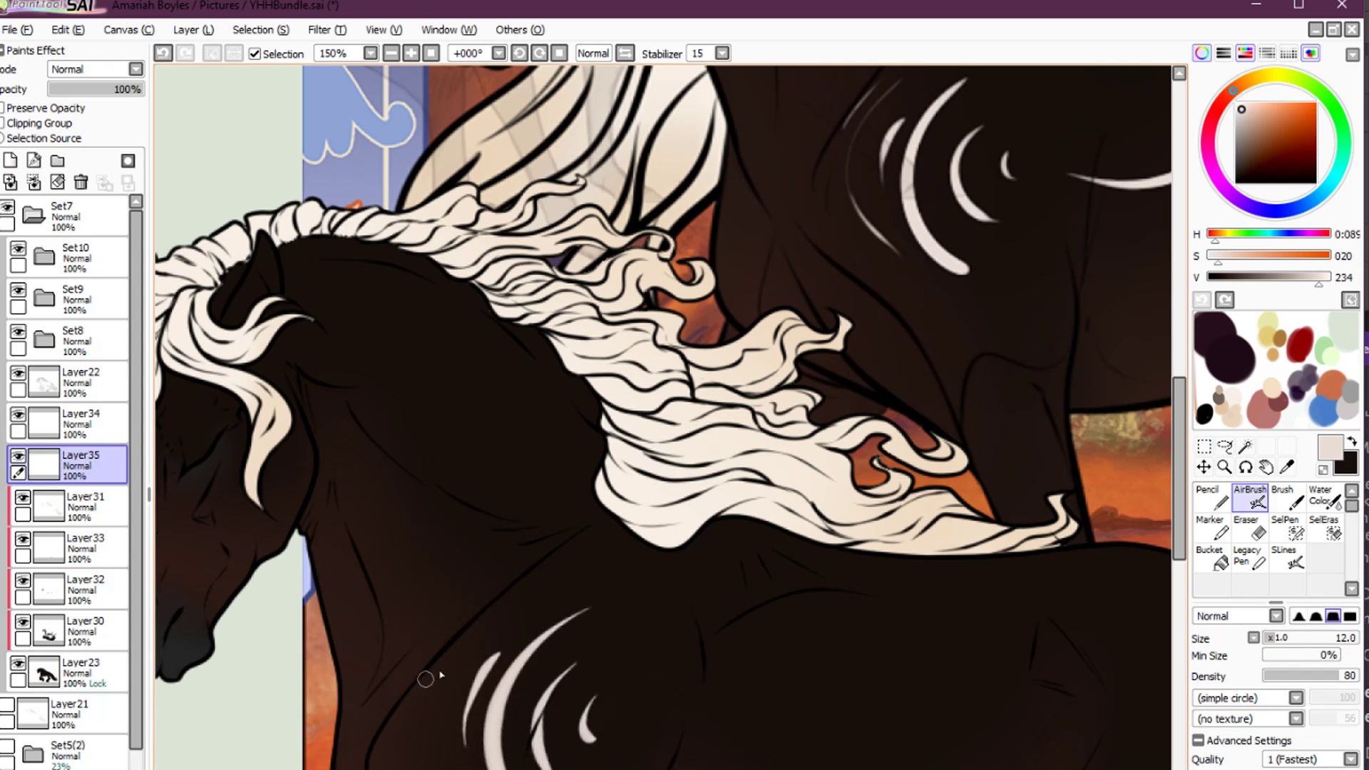
pyautogui.moveTo(488, 627)
pyautogui.mouseDown()
pyautogui.moveTo(613, 538)
pyautogui.moveTo(596, 697)
pyautogui.moveTo(626, 734)
pyautogui.mouseUp()
pyautogui.hotkey('ctrl', 'z')
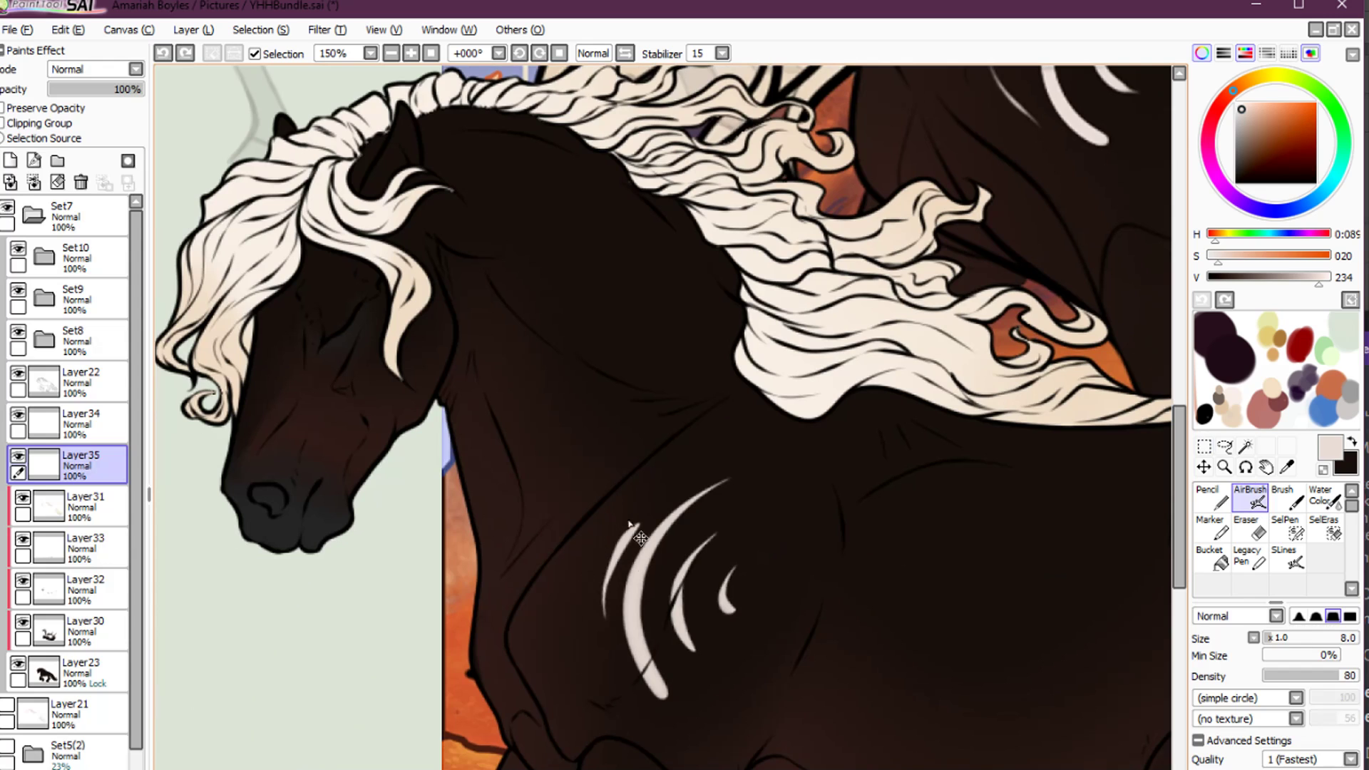
pyautogui.moveTo(631, 496)
pyautogui.mouseDown()
pyautogui.moveTo(571, 617)
pyautogui.moveTo(614, 715)
pyautogui.mouseUp()
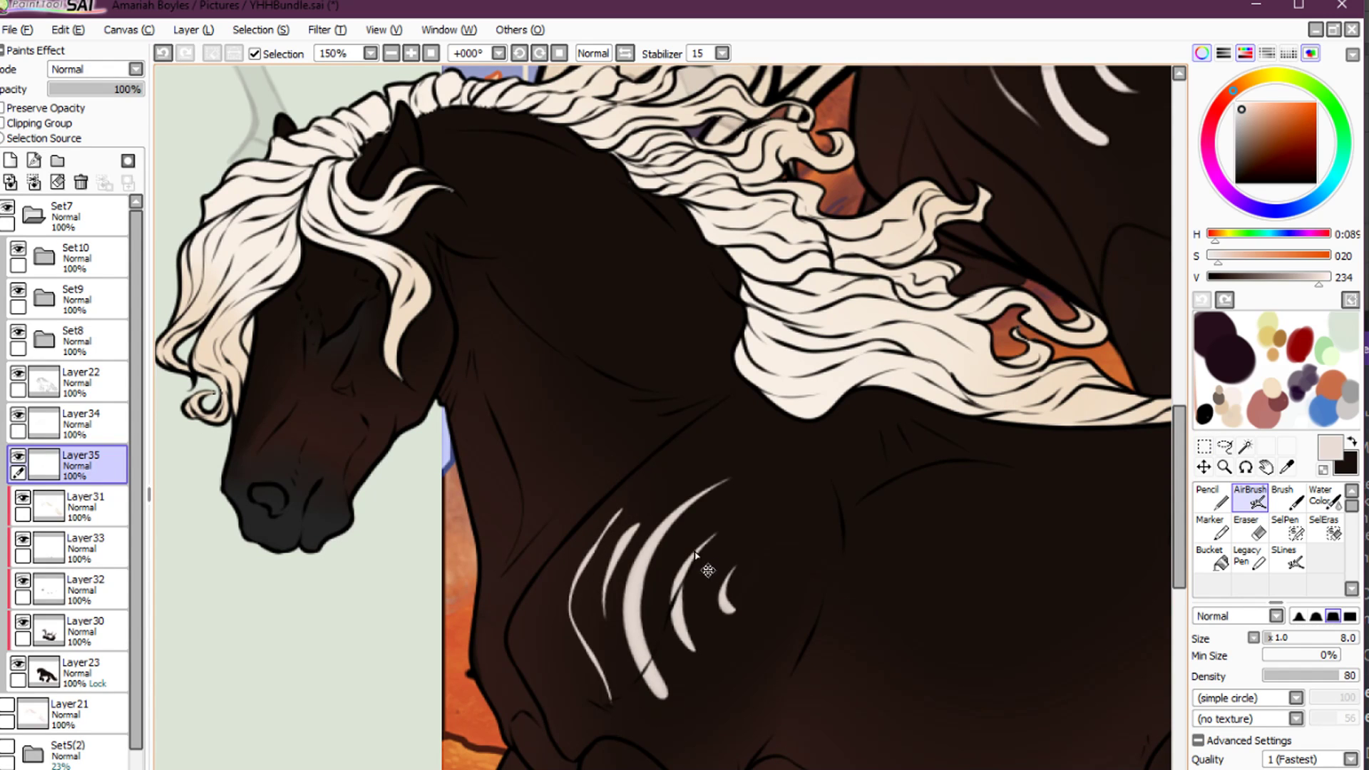
pyautogui.hotkey('ctrl', 'z')
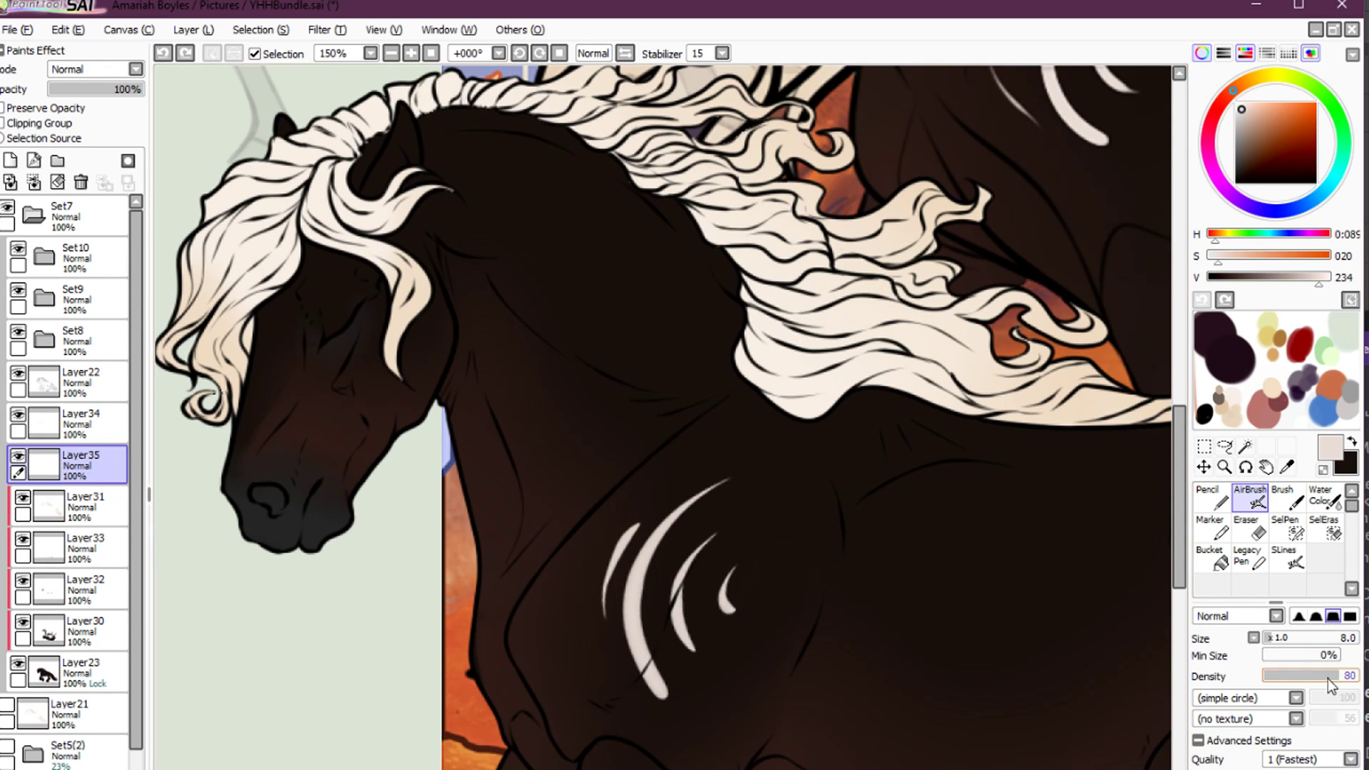
# Paint thin outer arcs in front of the shoulder marking with the hard-edged brush at size 5
pyautogui.press('n')
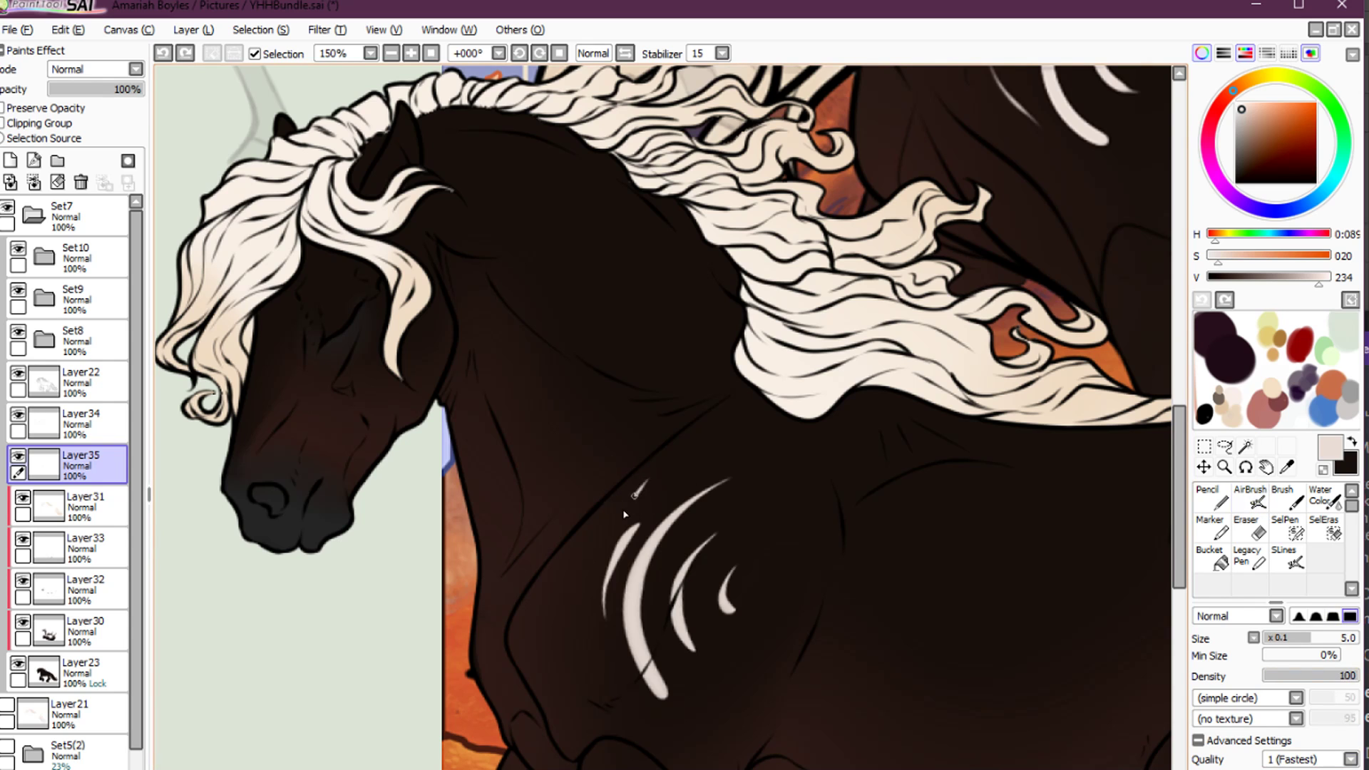
pyautogui.moveTo(635, 492); pyautogui.dragTo(578, 599)
pyautogui.hotkey('ctrl', 'z')
pyautogui.moveTo(672, 473)
pyautogui.mouseDown()
pyautogui.moveTo(678, 599)
pyautogui.moveTo(690, 571)
pyautogui.mouseUp()
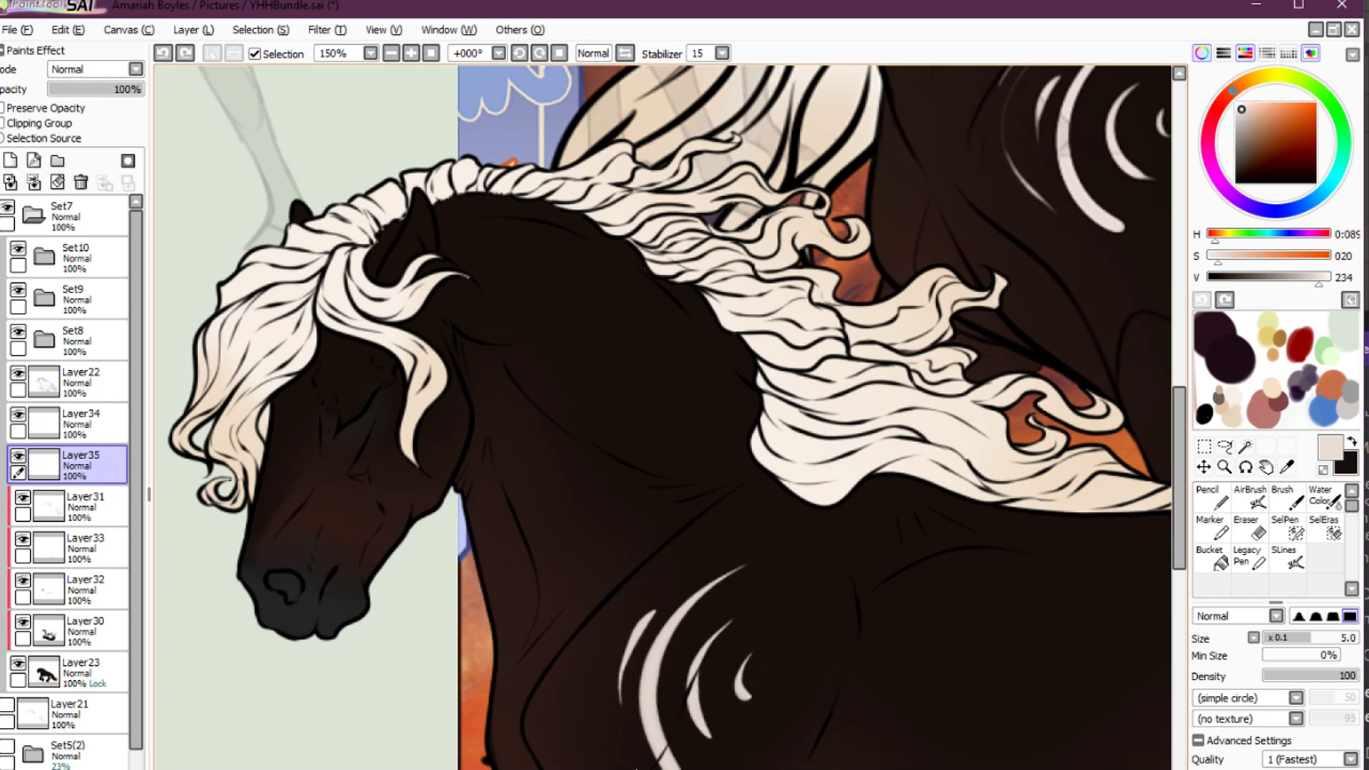
pyautogui.moveTo(632, 769); pyautogui.dragTo(633, 618)
pyautogui.hotkey('ctrl', 'z')
pyautogui.moveTo(589, 682); pyautogui.dragTo(644, 767)
pyautogui.moveTo(633, 619); pyautogui.dragTo(626, 719)
pyautogui.moveTo(566, 761); pyautogui.dragTo(618, 692)
# Paint the long wavy marking along the lined horse's body with the AirBrush at size 14
pyautogui.moveTo(927, 593); pyautogui.dragTo(435, 599)
pyautogui.moveTo(628, 645); pyautogui.dragTo(605, 601)
pyautogui.press('b')
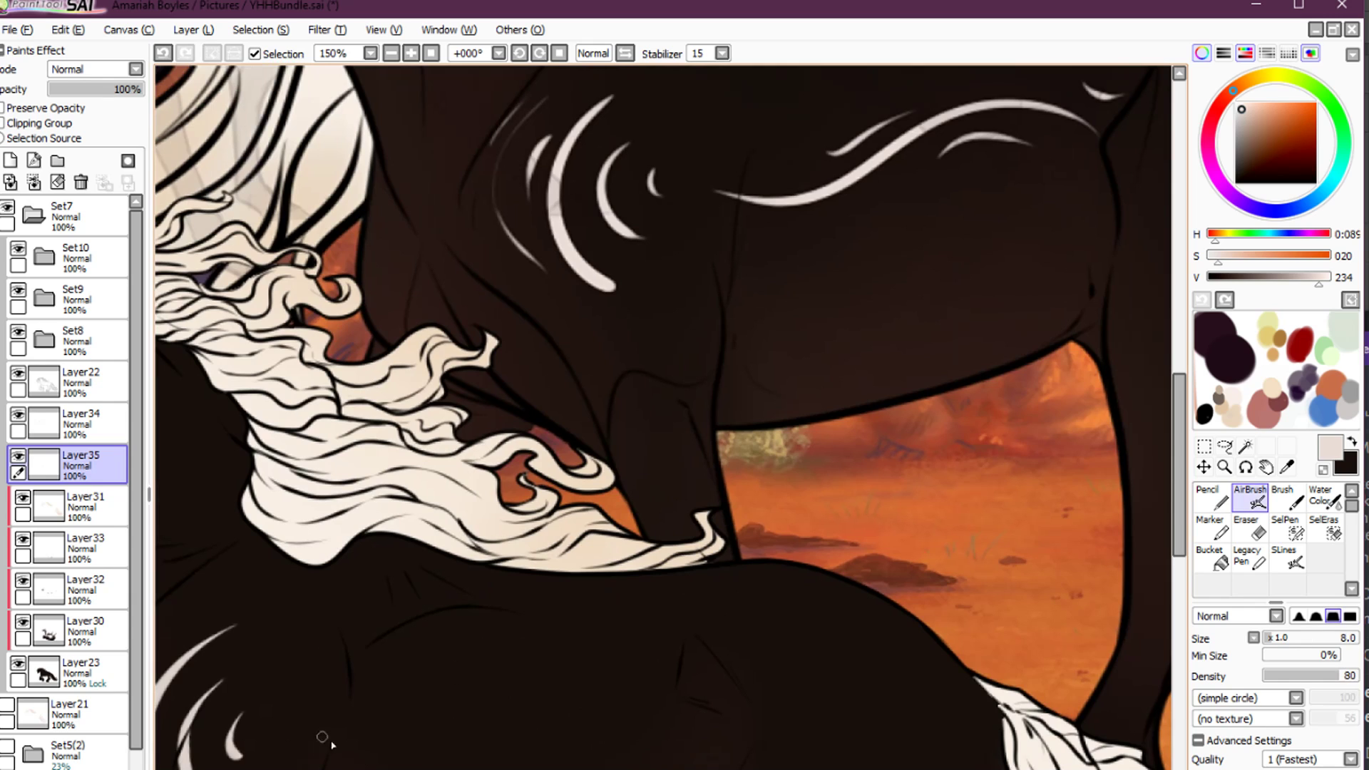
pyautogui.moveTo(288, 750)
pyautogui.mouseDown()
pyautogui.moveTo(353, 767)
pyautogui.moveTo(566, 698)
pyautogui.moveTo(706, 686)
pyautogui.mouseUp()
pyautogui.hotkey('ctrl', 'z')
pyautogui.moveTo(285, 753)
pyautogui.mouseDown()
pyautogui.moveTo(414, 738)
pyautogui.moveTo(852, 763)
pyautogui.mouseUp()
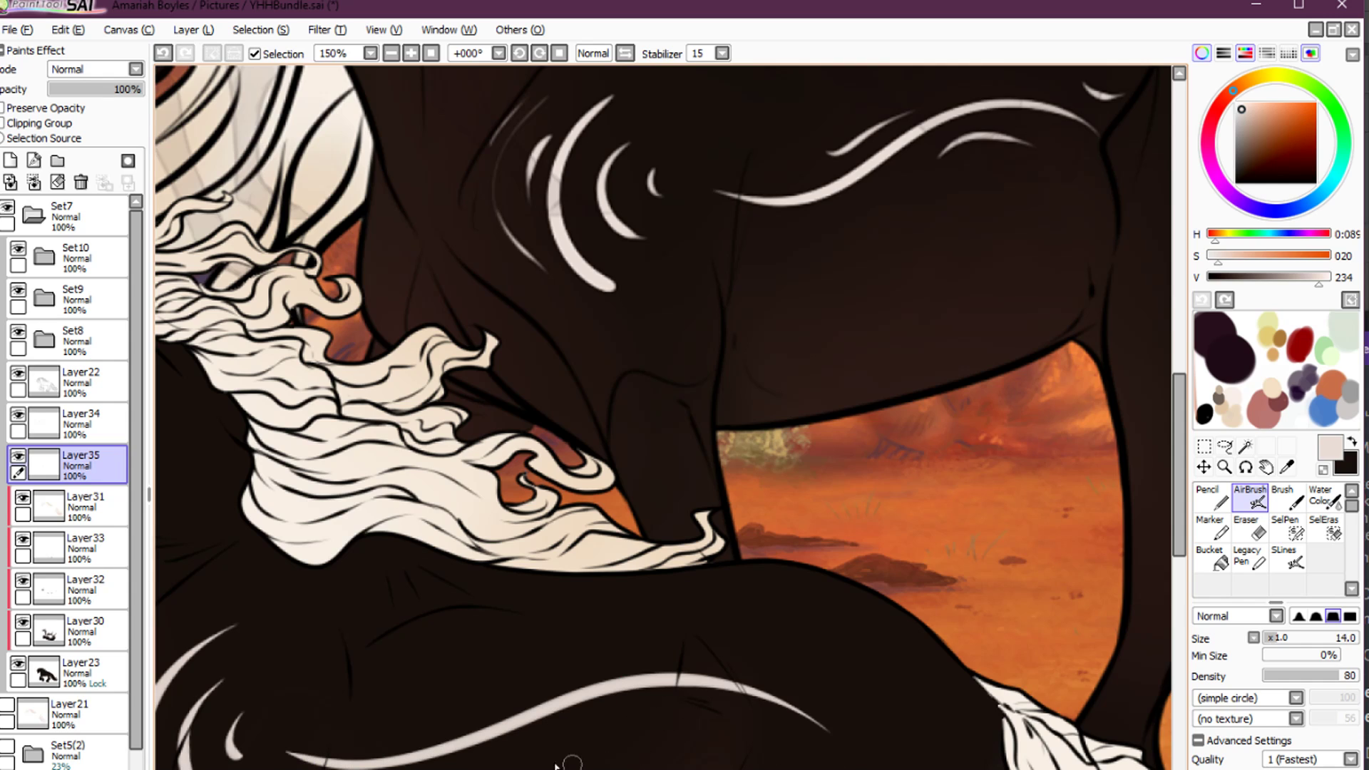
# Paint the smaller arcs below and above the lined horse's long wavy body marking to match the reference
pyautogui.moveTo(569, 745); pyautogui.dragTo(705, 732)
pyautogui.hotkey('ctrl', 'z')
pyautogui.moveTo(564, 747); pyautogui.dragTo(704, 726)
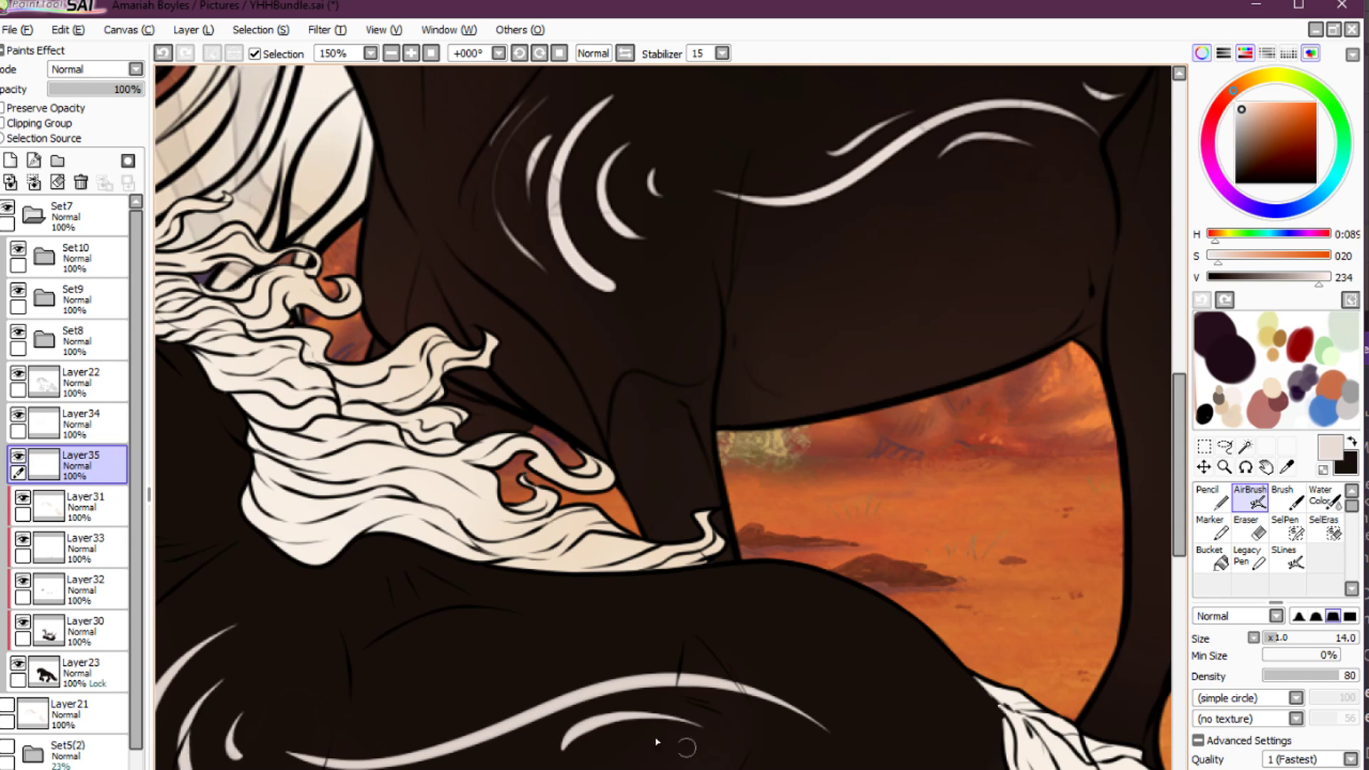
pyautogui.hotkey('ctrl', 'z')
pyautogui.moveTo(563, 751)
pyautogui.mouseDown()
pyautogui.moveTo(610, 723)
pyautogui.moveTo(696, 727)
pyautogui.mouseUp()
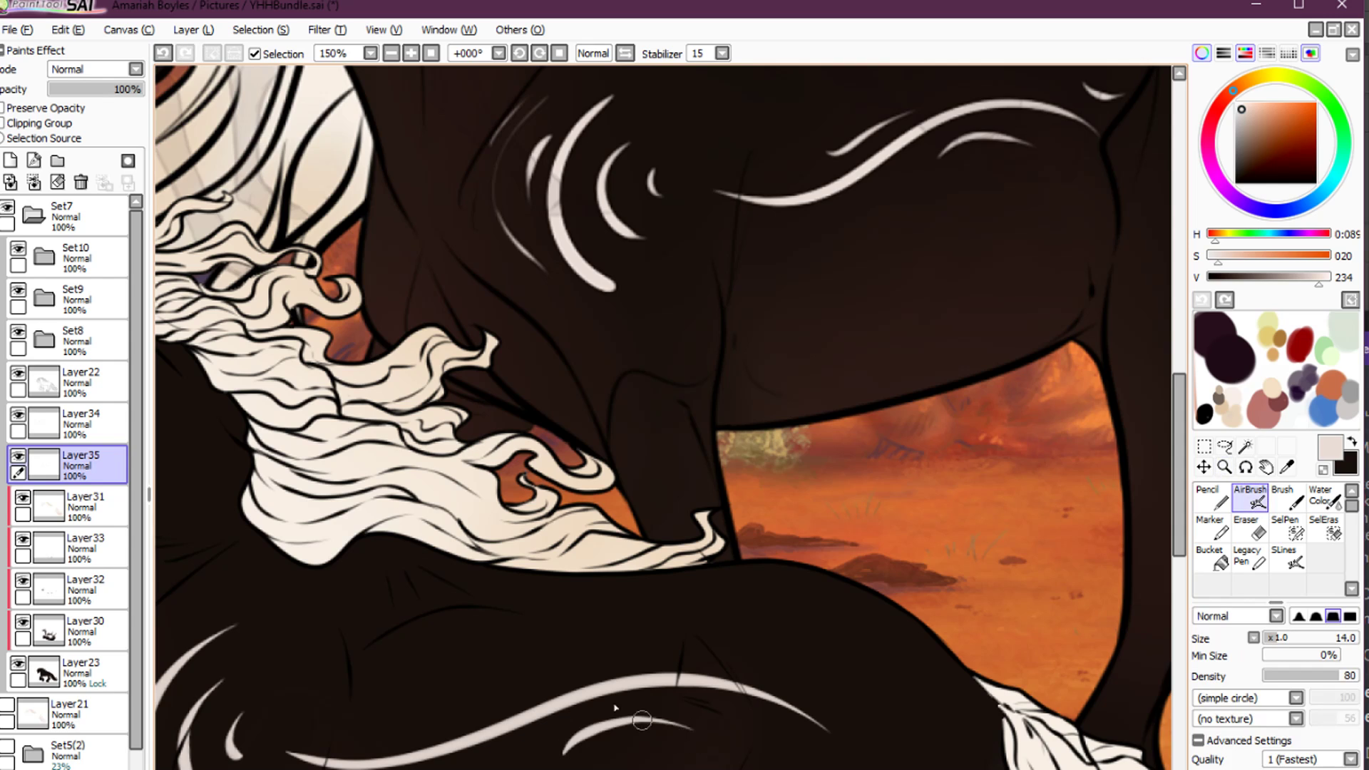
pyautogui.hotkey('ctrl', 'z')
pyautogui.moveTo(556, 757); pyautogui.dragTo(673, 727)
pyautogui.moveTo(423, 716); pyautogui.dragTo(588, 663)
pyautogui.hotkey('ctrl', 'z')
pyautogui.moveTo(441, 722); pyautogui.dragTo(609, 658)
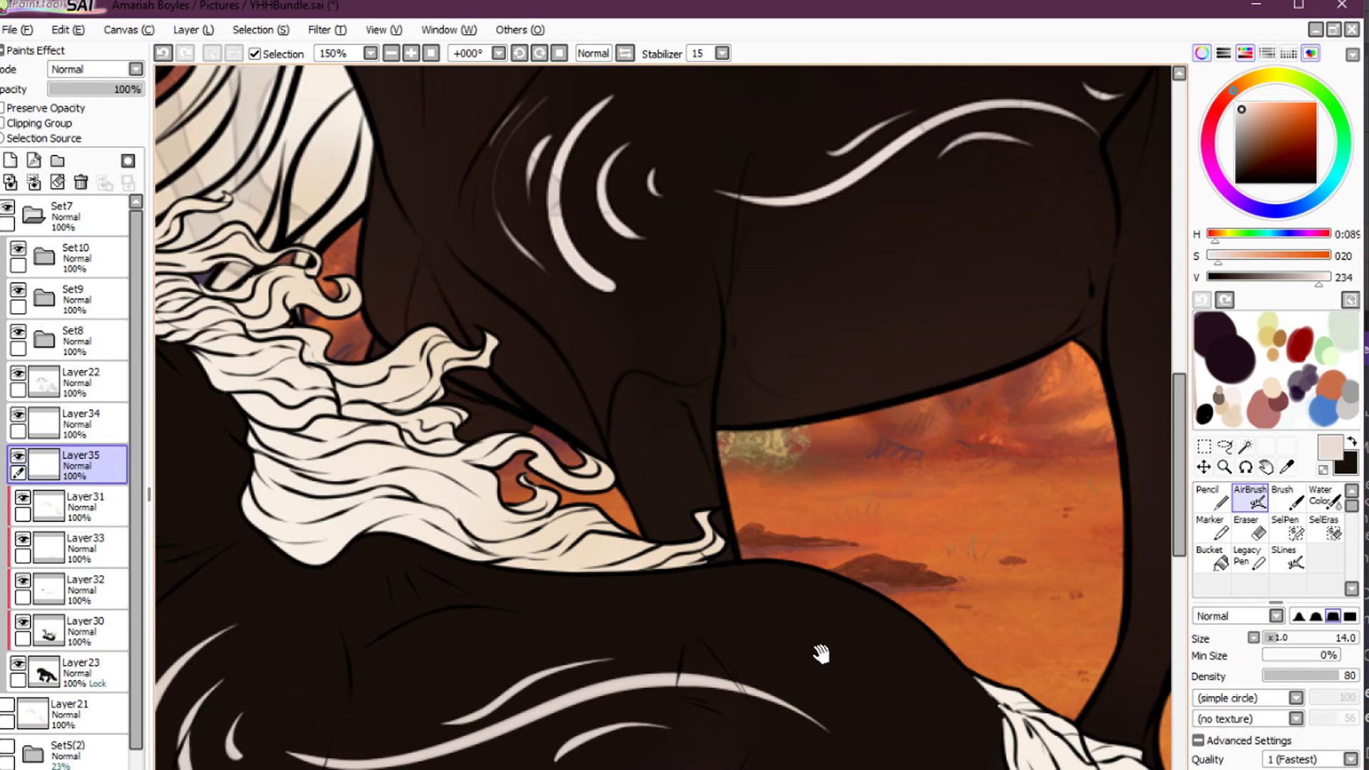
# Paint the short curved mark near the hip, beyond the rear end of the wavy body marking
pyautogui.moveTo(822, 655); pyautogui.dragTo(623, 661)
pyautogui.moveTo(751, 593)
pyautogui.mouseDown()
pyautogui.moveTo(713, 715)
pyautogui.moveTo(773, 585)
pyautogui.mouseUp()
pyautogui.moveTo(676, 674); pyautogui.dragTo(754, 641)
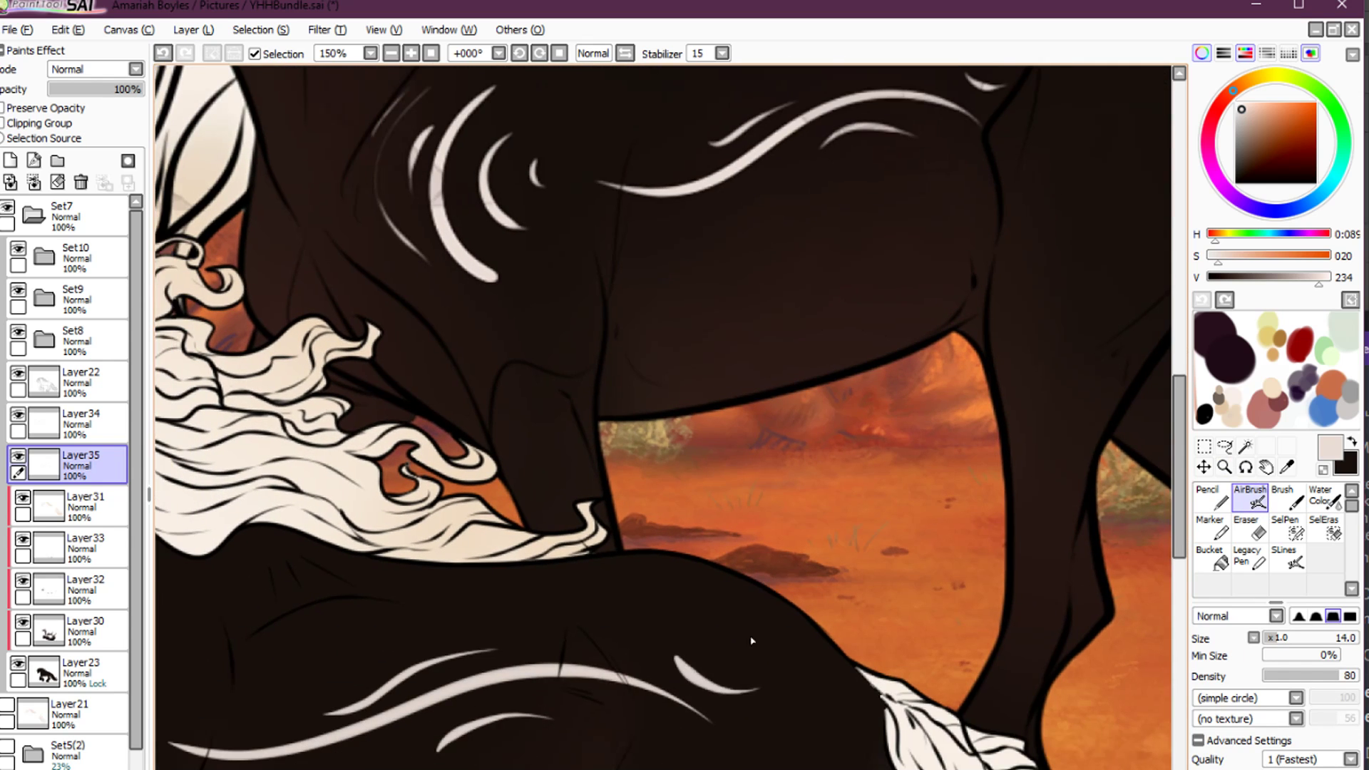
pyautogui.hotkey('ctrl', 'z')
pyautogui.moveTo(655, 661)
pyautogui.mouseDown()
pyautogui.moveTo(703, 639)
pyautogui.moveTo(700, 672)
pyautogui.mouseUp()
pyautogui.hotkey('ctrl', 'z')
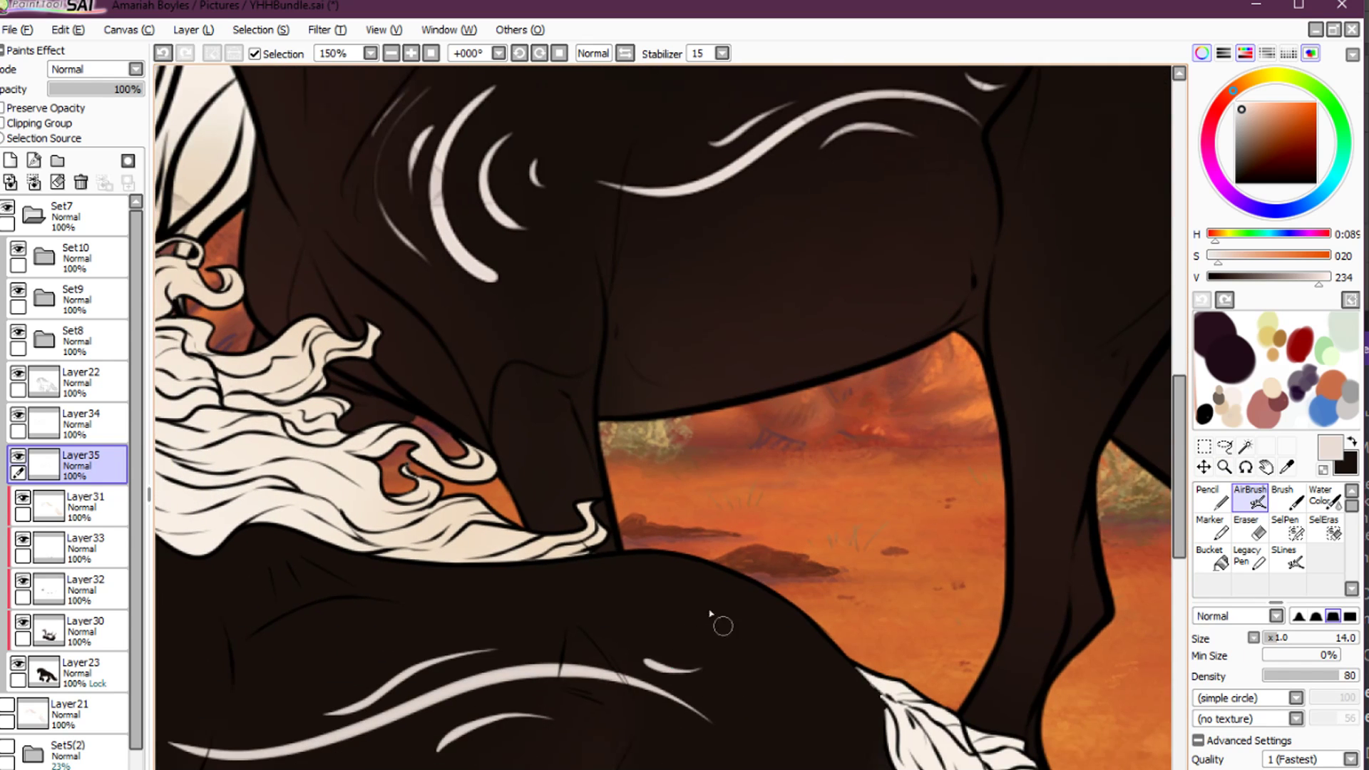
pyautogui.moveTo(556, 616)
pyautogui.mouseDown()
pyautogui.moveTo(932, 512)
pyautogui.moveTo(1079, 486)
pyautogui.moveTo(752, 692)
pyautogui.mouseUp()
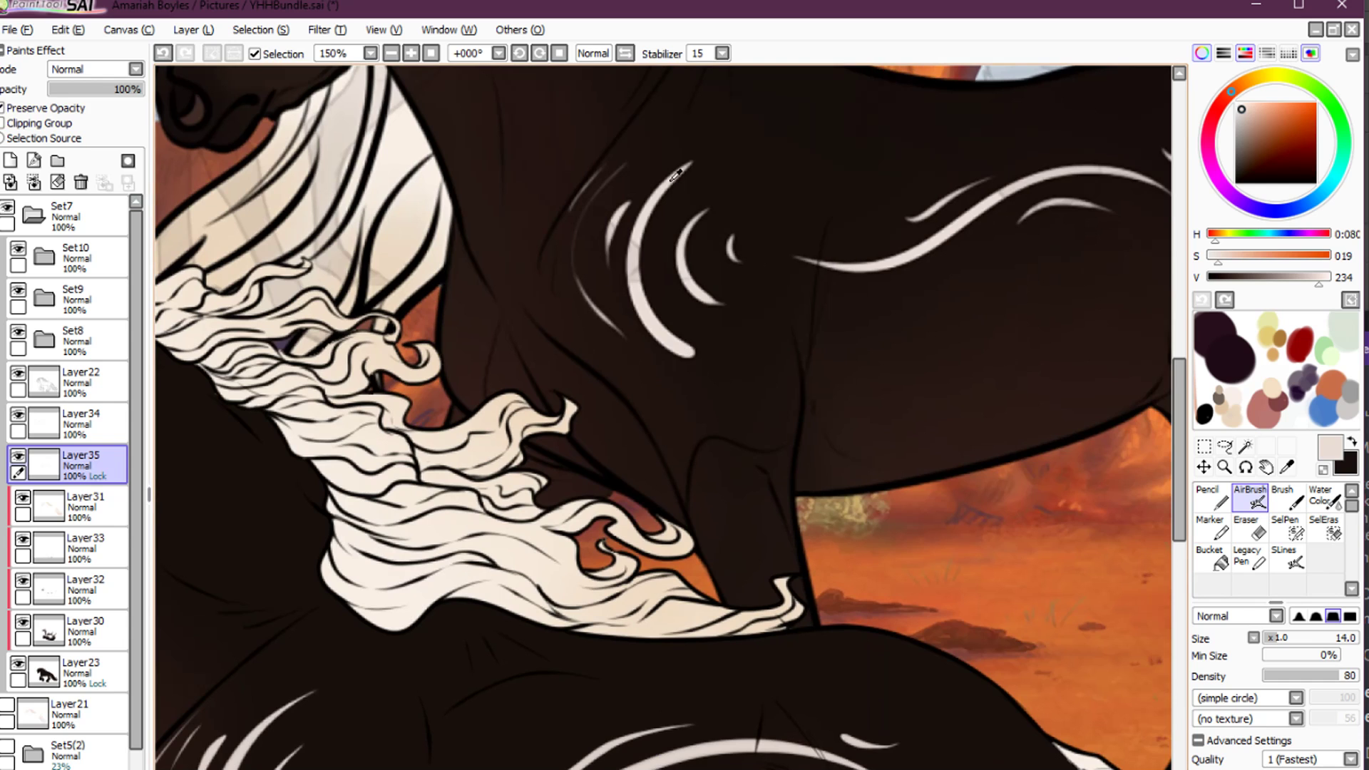
# Preserve the marking layer's opacity and tint the markings with the reference marking's pale colour, enlarging the AirBrush to size 100
pyautogui.moveTo(502, 569); pyautogui.dragTo(666, 483)
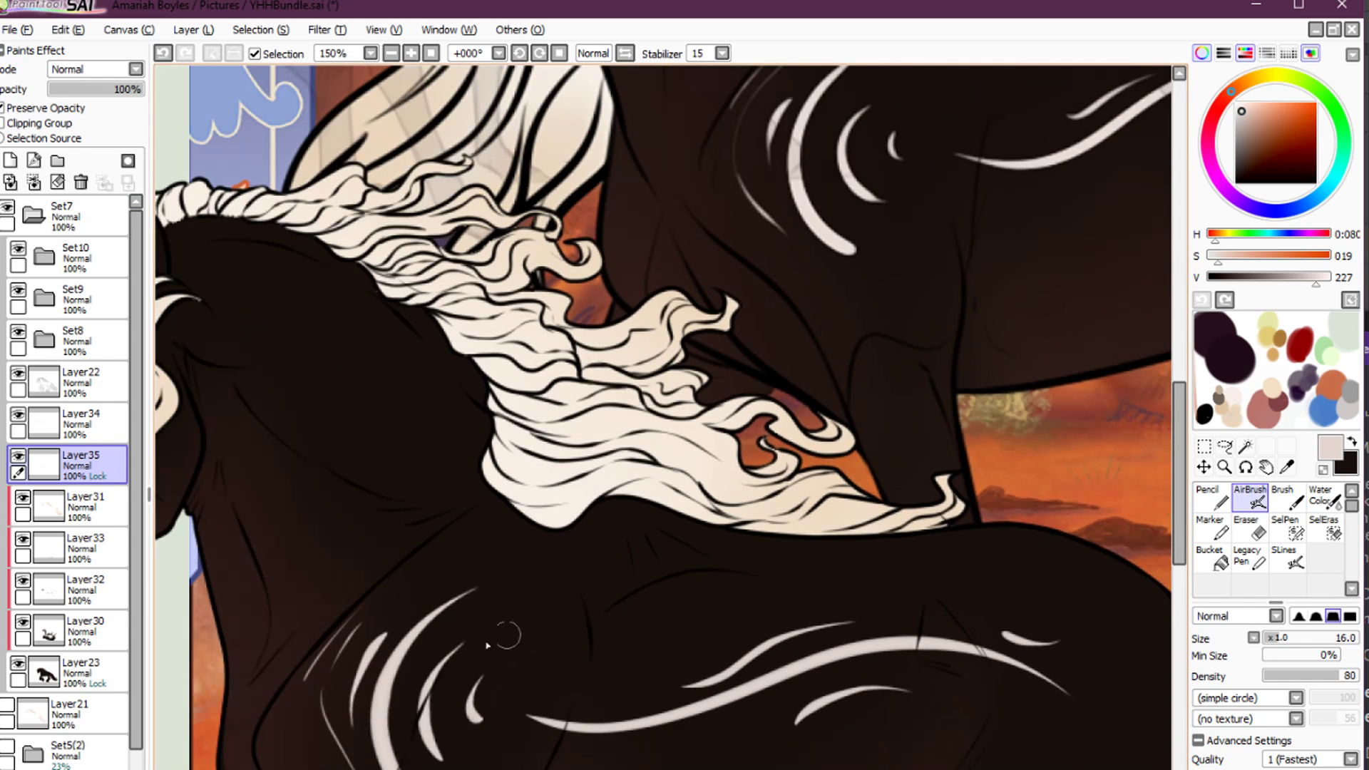
pyautogui.press(']')
pyautogui.press(']')
pyautogui.press(']')
pyautogui.press(']')
pyautogui.press(']')
pyautogui.press(']')
pyautogui.press(']')
pyautogui.press(']')
pyautogui.press(']')
pyautogui.press(']')
pyautogui.scroll(-3, 832, 565)
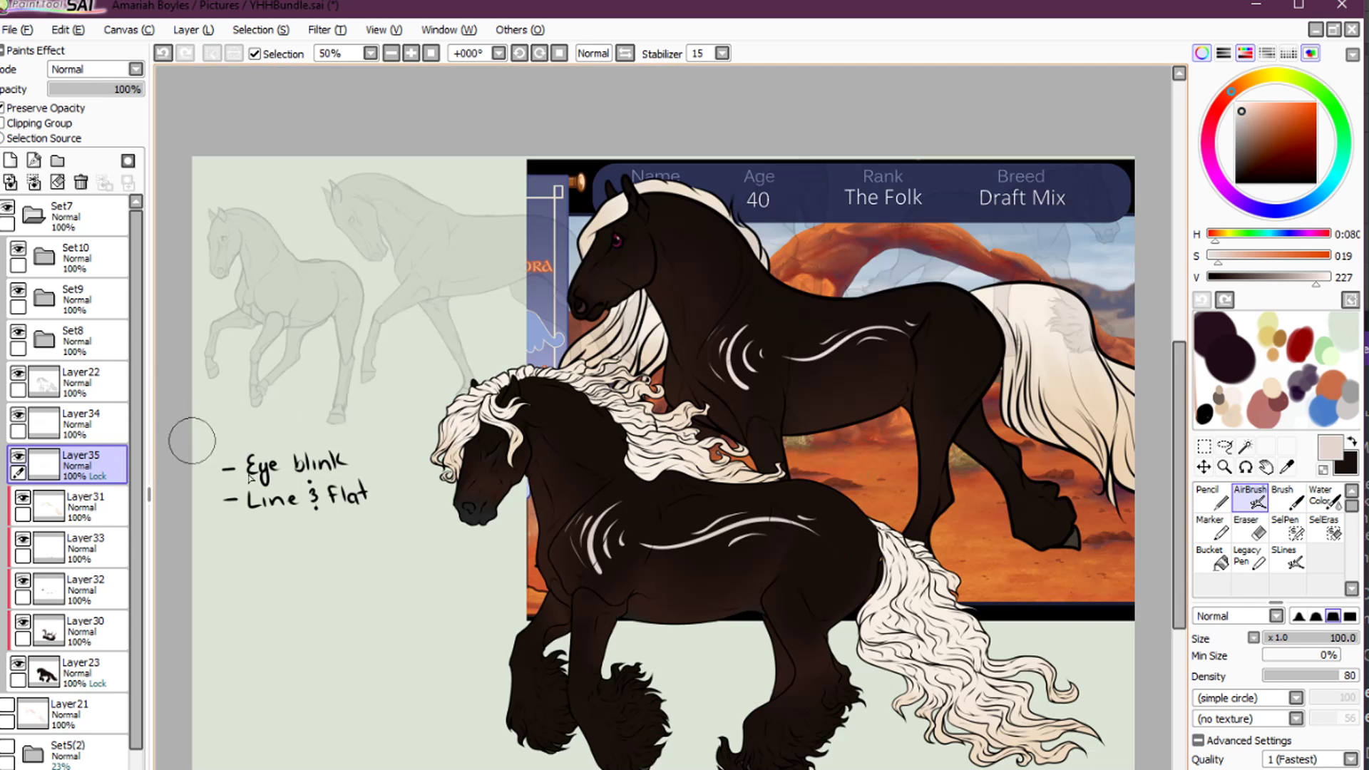
# Clear the painted markings from Layer35, set the hard-edged brush to size 9 in bright orange and turn off Preserve Opacity
pyautogui.press('d')
pyautogui.press('r')
pyautogui.moveTo(1033, 346); pyautogui.dragTo(574, 268)
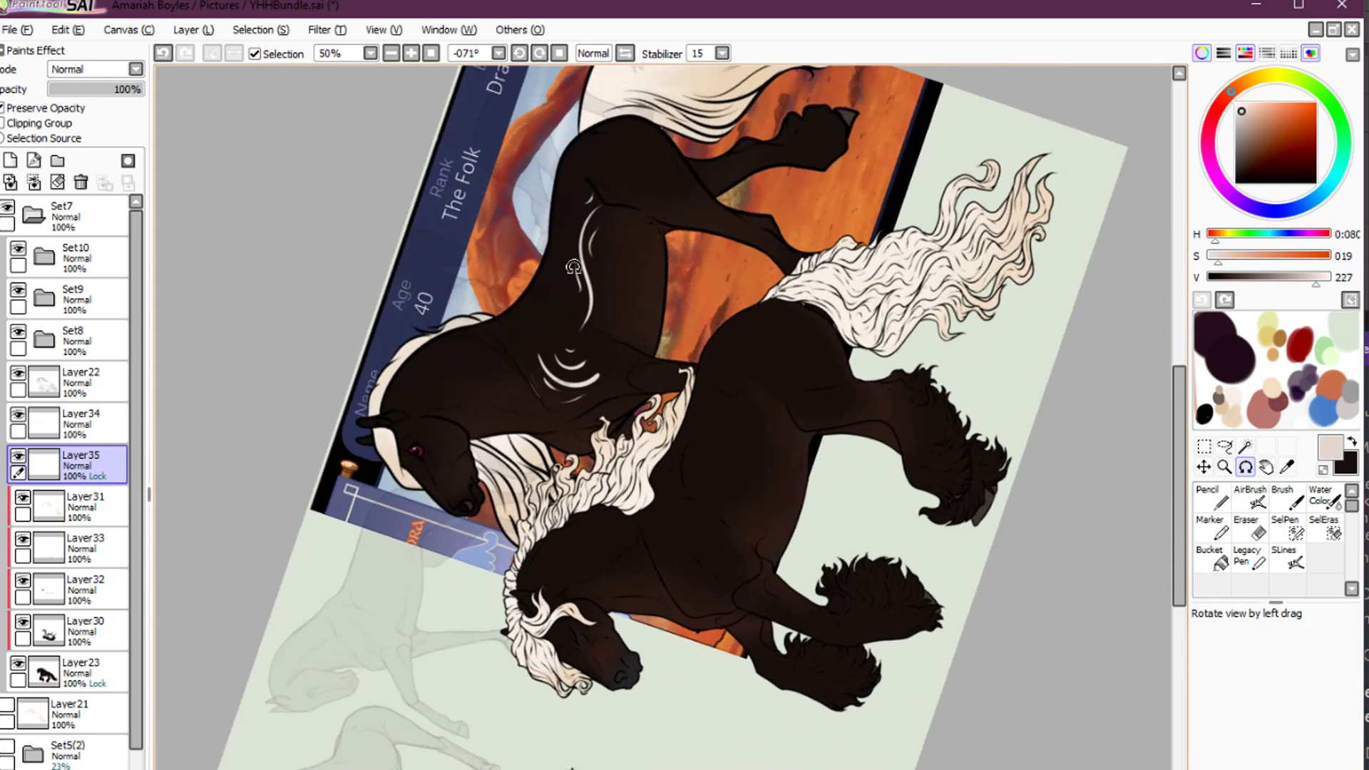
pyautogui.keyDown('ctrl'); pyautogui.click(579, 249); pyautogui.keyUp('ctrl')
pyautogui.keyDown('ctrl'); pyautogui.click(584, 244); pyautogui.keyUp('ctrl')
pyautogui.keyDown('ctrl'); pyautogui.click(584, 245); pyautogui.keyUp('ctrl')
pyautogui.keyDown('ctrl'); pyautogui.click(584, 246); pyautogui.keyUp('ctrl')
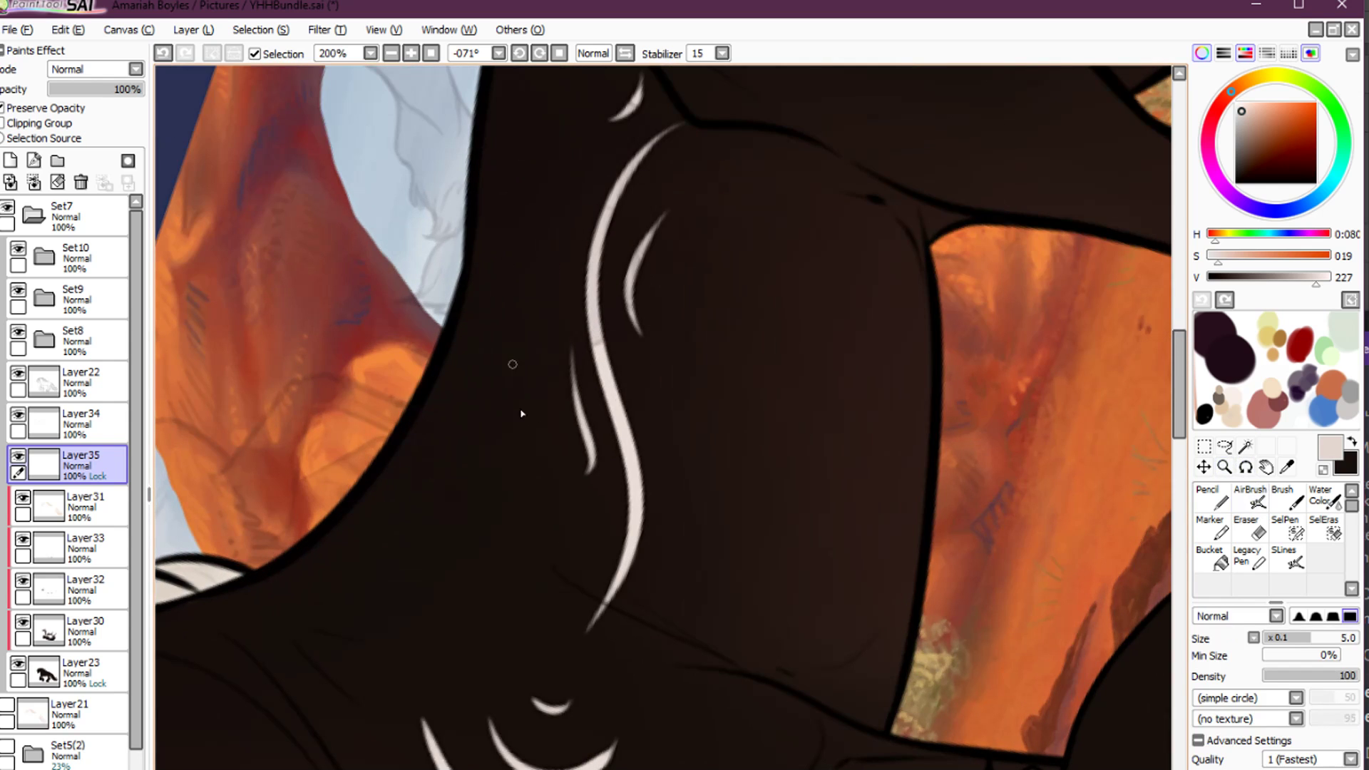
pyautogui.press(']')
pyautogui.press(']')
pyautogui.press(']')
pyautogui.press(']')
pyautogui.moveTo(1322, 127); pyautogui.dragTo(1319, 102)
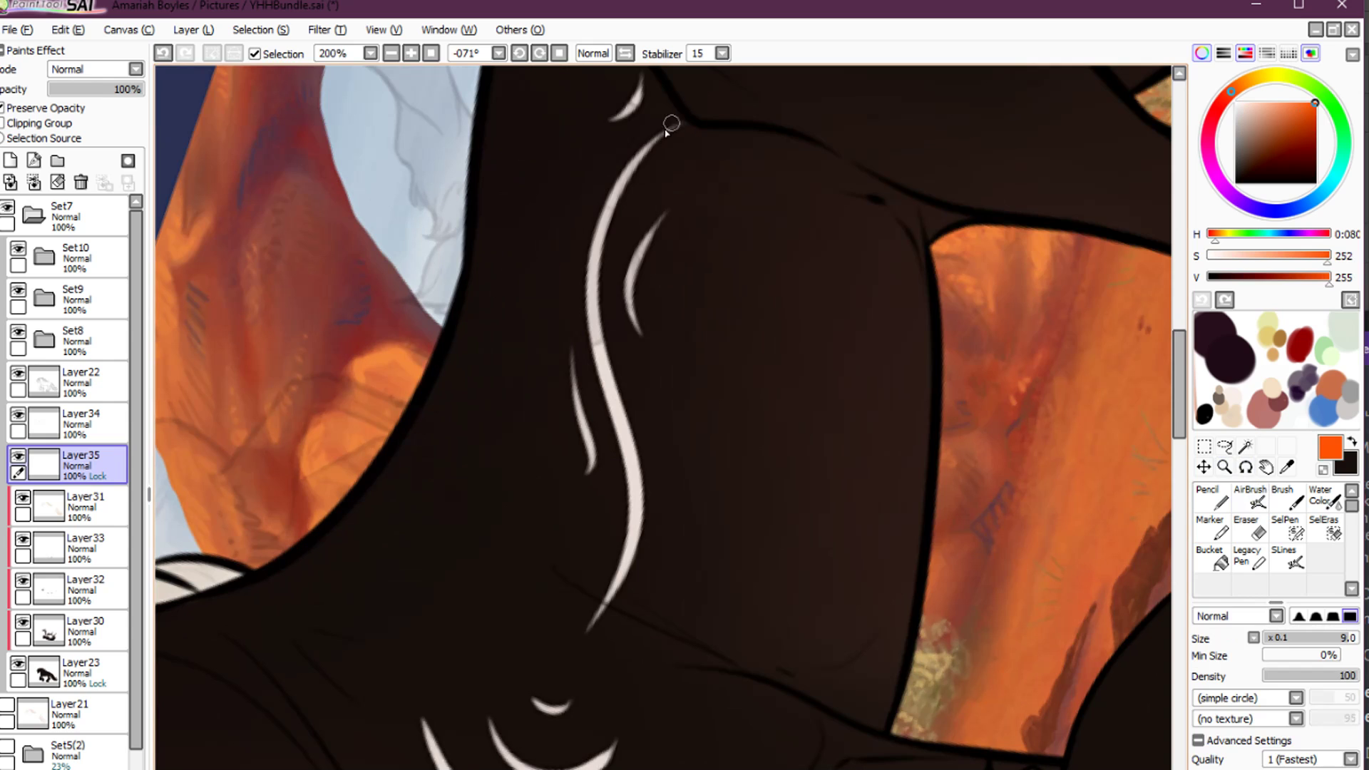
pyautogui.click(43, 108)
# Trace the reference horse's long wavy body marking in one orange stroke
pyautogui.moveTo(682, 120)
pyautogui.mouseDown()
pyautogui.moveTo(641, 165)
pyautogui.moveTo(593, 299)
pyautogui.moveTo(639, 485)
pyautogui.moveTo(638, 549)
pyautogui.mouseUp()
pyautogui.hotkey('ctrl', 'z')
pyautogui.moveTo(586, 631)
pyautogui.mouseDown()
pyautogui.moveTo(634, 536)
pyautogui.moveTo(621, 403)
pyautogui.moveTo(651, 153)
pyautogui.moveTo(699, 119)
pyautogui.moveTo(602, 283)
pyautogui.moveTo(638, 560)
pyautogui.mouseUp()
pyautogui.hotkey('ctrl', 'z')
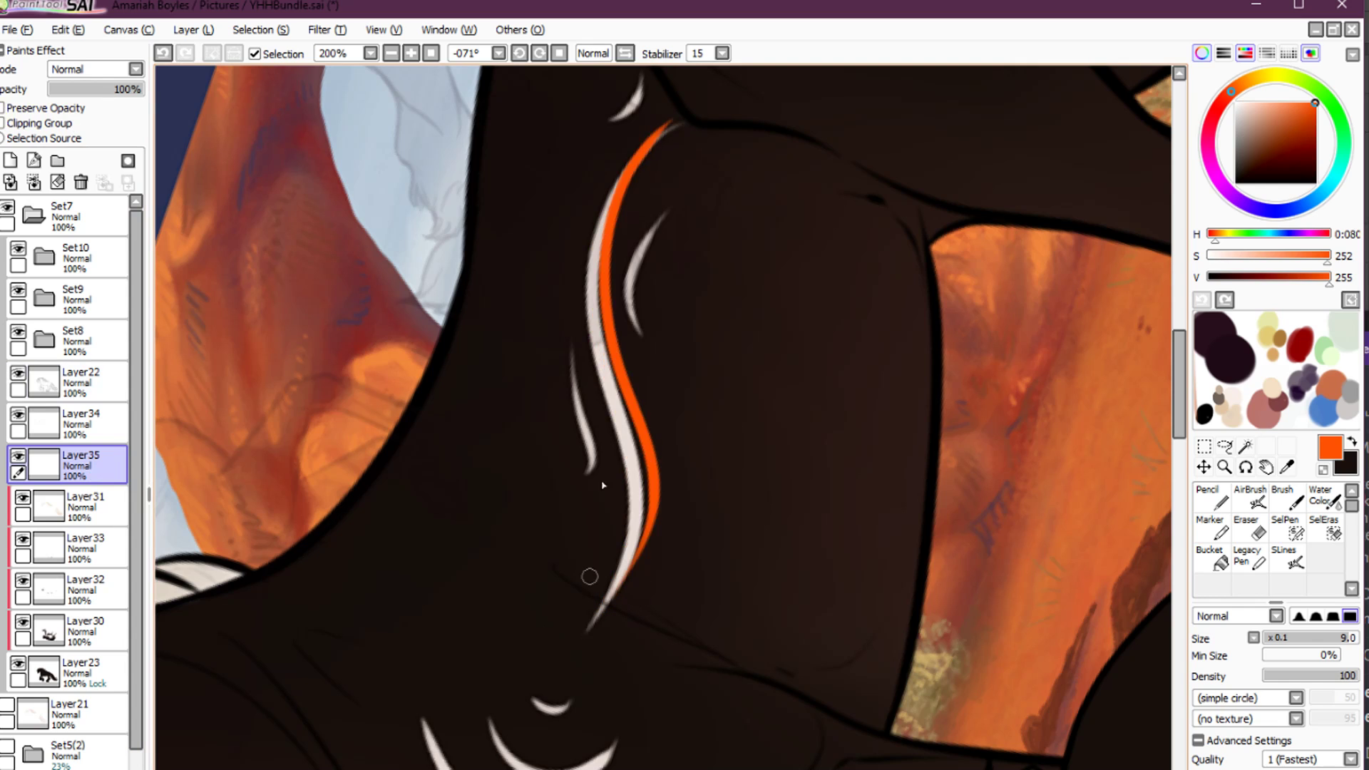
pyautogui.hotkey('ctrl', 'z')
pyautogui.moveTo(674, 122)
pyautogui.mouseDown()
pyautogui.moveTo(615, 410)
pyautogui.moveTo(595, 610)
pyautogui.mouseUp()
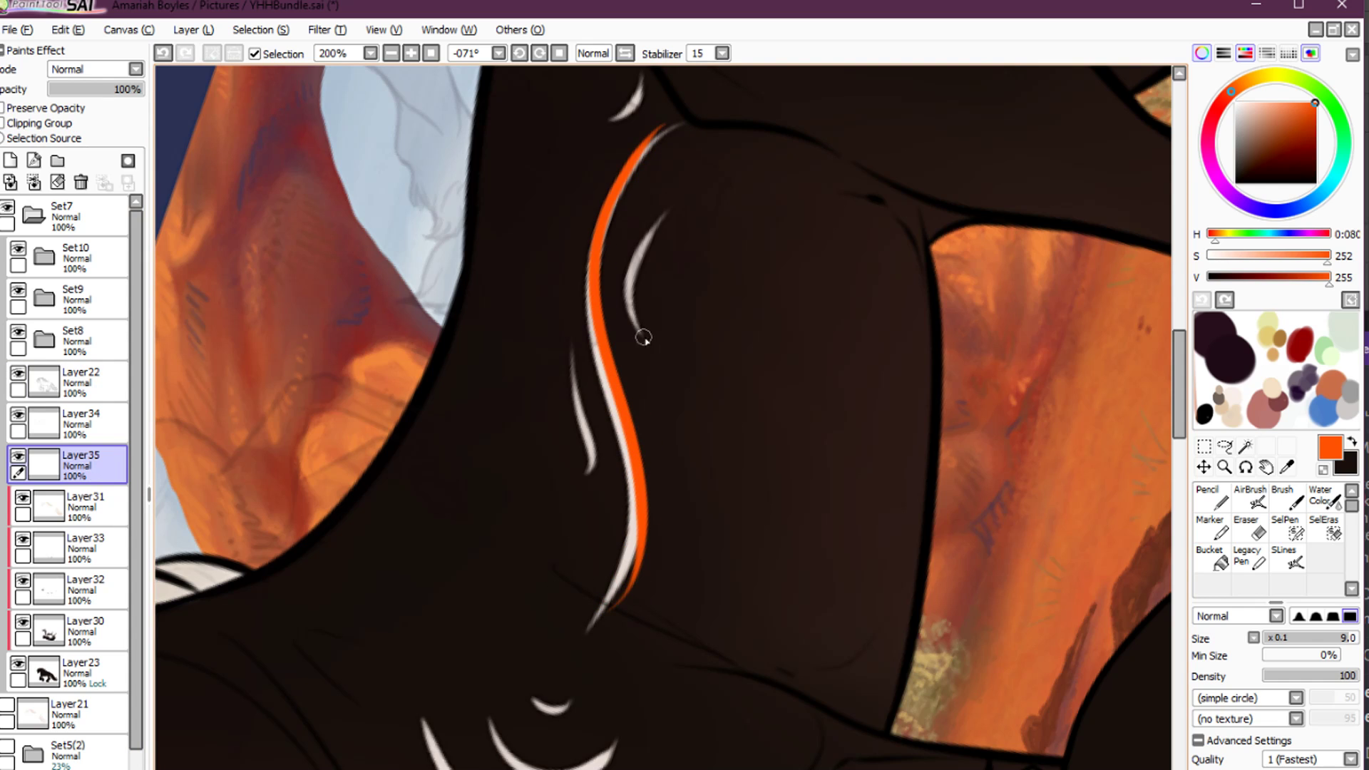
# Trace the short arcs beside the reference's wavy marking and the small mark near its hip in orange
pyautogui.moveTo(643, 335); pyautogui.dragTo(663, 213)
pyautogui.moveTo(586, 476); pyautogui.dragTo(571, 347)
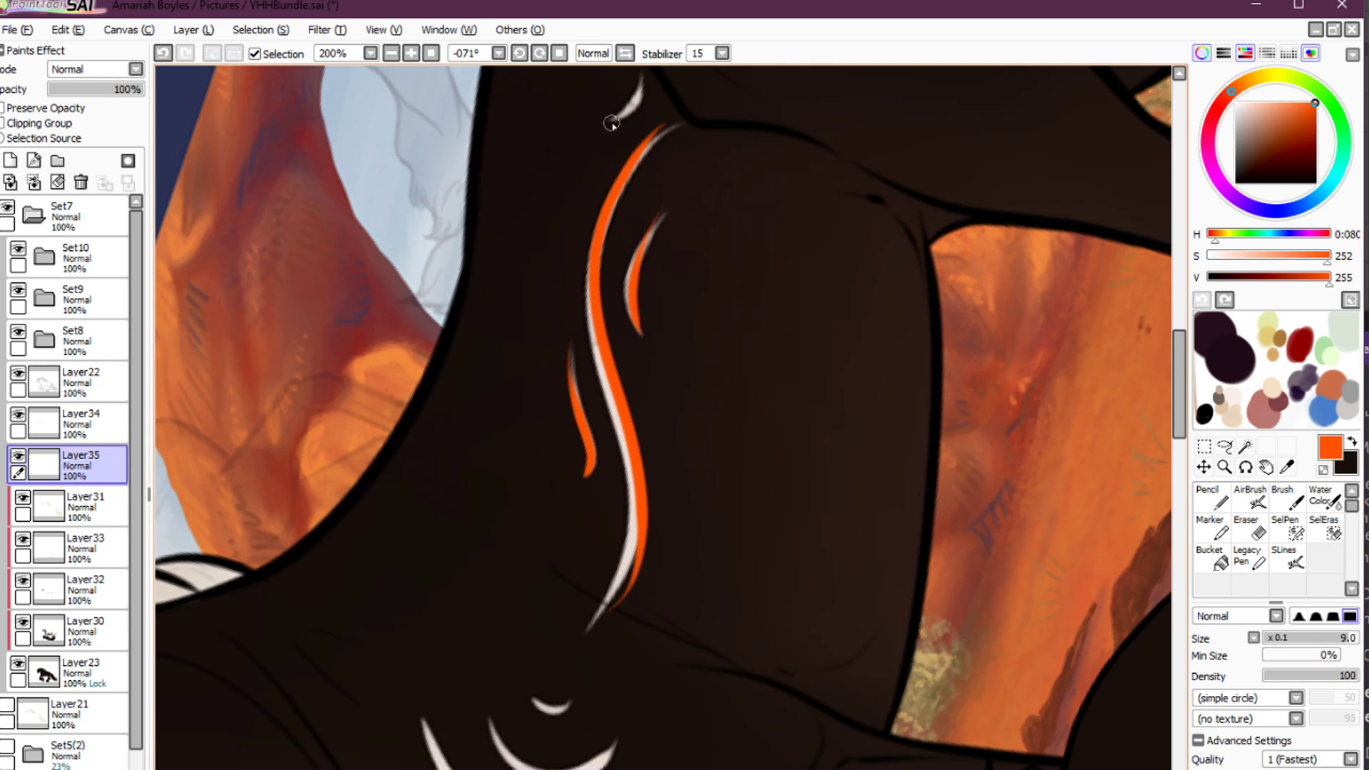
pyautogui.moveTo(611, 126)
pyautogui.mouseDown()
pyautogui.moveTo(643, 74)
pyautogui.moveTo(611, 126)
pyautogui.mouseUp()
pyautogui.hotkey('ctrl', 'z')
# Try to trace the reference's inner shoulder arc in orange
pyautogui.moveTo(570, 607); pyautogui.dragTo(603, 316)
pyautogui.moveTo(646, 452); pyautogui.dragTo(522, 424)
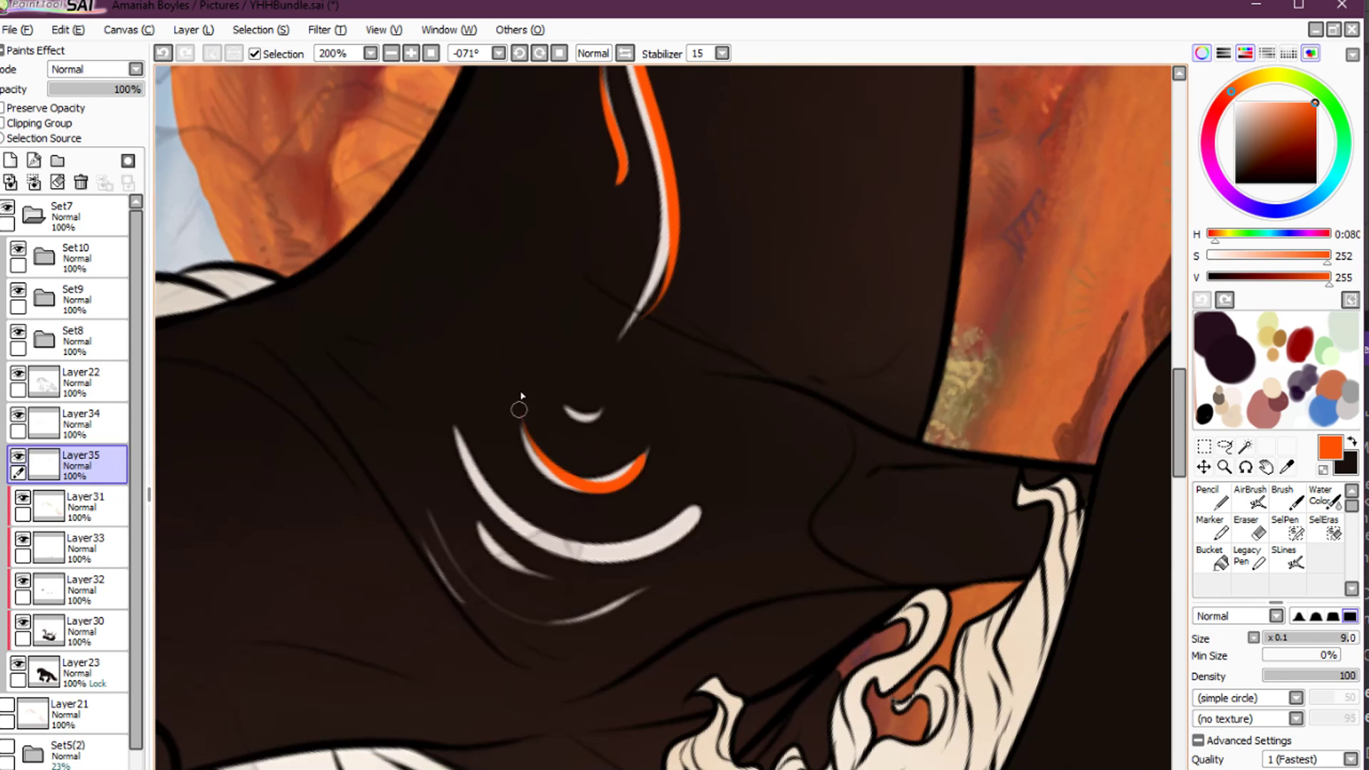
pyautogui.hotkey('ctrl', 'z')
pyautogui.moveTo(645, 454); pyautogui.dragTo(567, 487)
pyautogui.hotkey('ctrl', 'z')
pyautogui.moveTo(647, 454)
pyautogui.mouseDown()
pyautogui.moveTo(603, 487)
pyautogui.moveTo(521, 420)
pyautogui.mouseUp()
pyautogui.hotkey('ctrl', 'z')
pyautogui.moveTo(645, 455)
pyautogui.mouseDown()
pyautogui.moveTo(624, 477)
pyautogui.moveTo(521, 410)
pyautogui.mouseUp()
pyautogui.hotkey('ctrl', 'z')
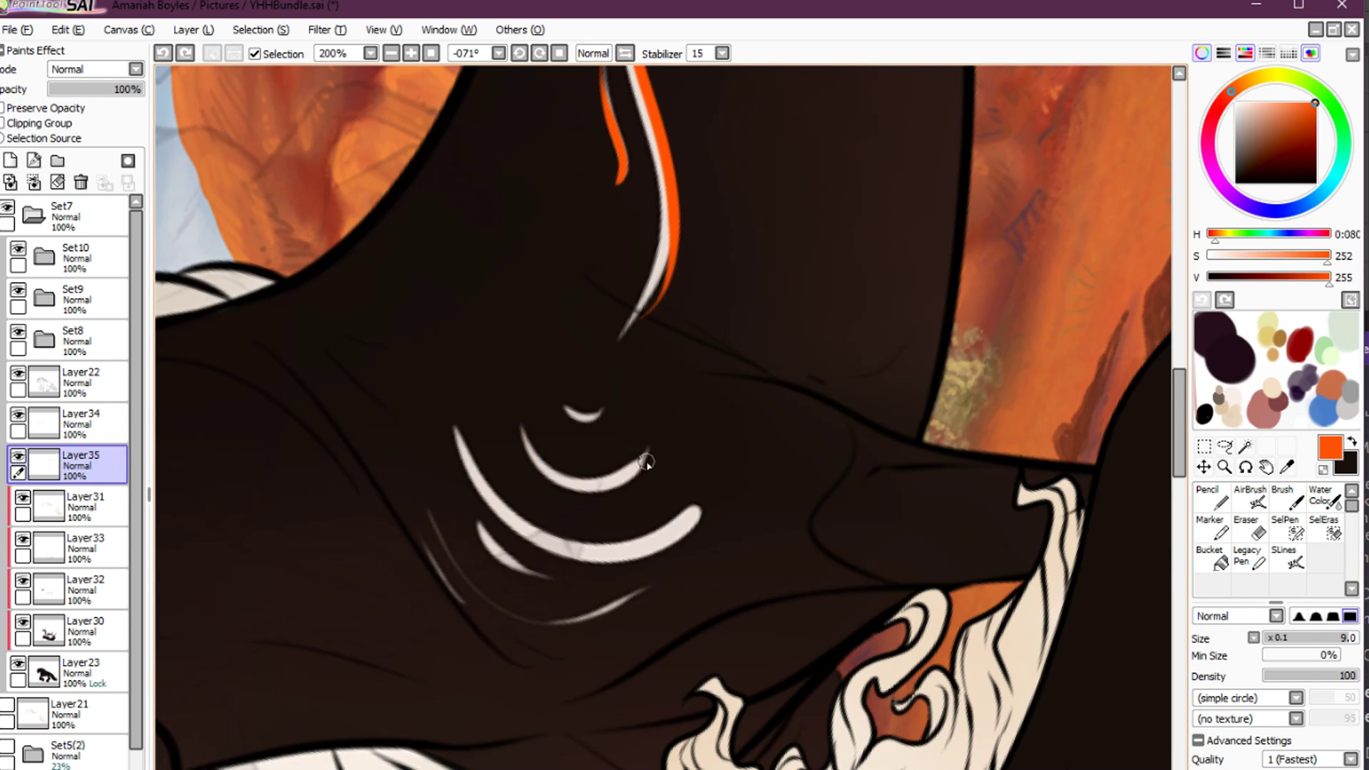
pyautogui.moveTo(647, 455)
pyautogui.mouseDown()
pyautogui.moveTo(552, 470)
pyautogui.moveTo(521, 417)
pyautogui.mouseUp()
# Rotate the canvas and trace the reference's inner, innermost and short outer shoulder arcs in orange at size 9
pyautogui.press('r')
pyautogui.moveTo(825, 442)
pyautogui.mouseDown()
pyautogui.moveTo(699, 289)
pyautogui.moveTo(628, 288)
pyautogui.mouseUp()
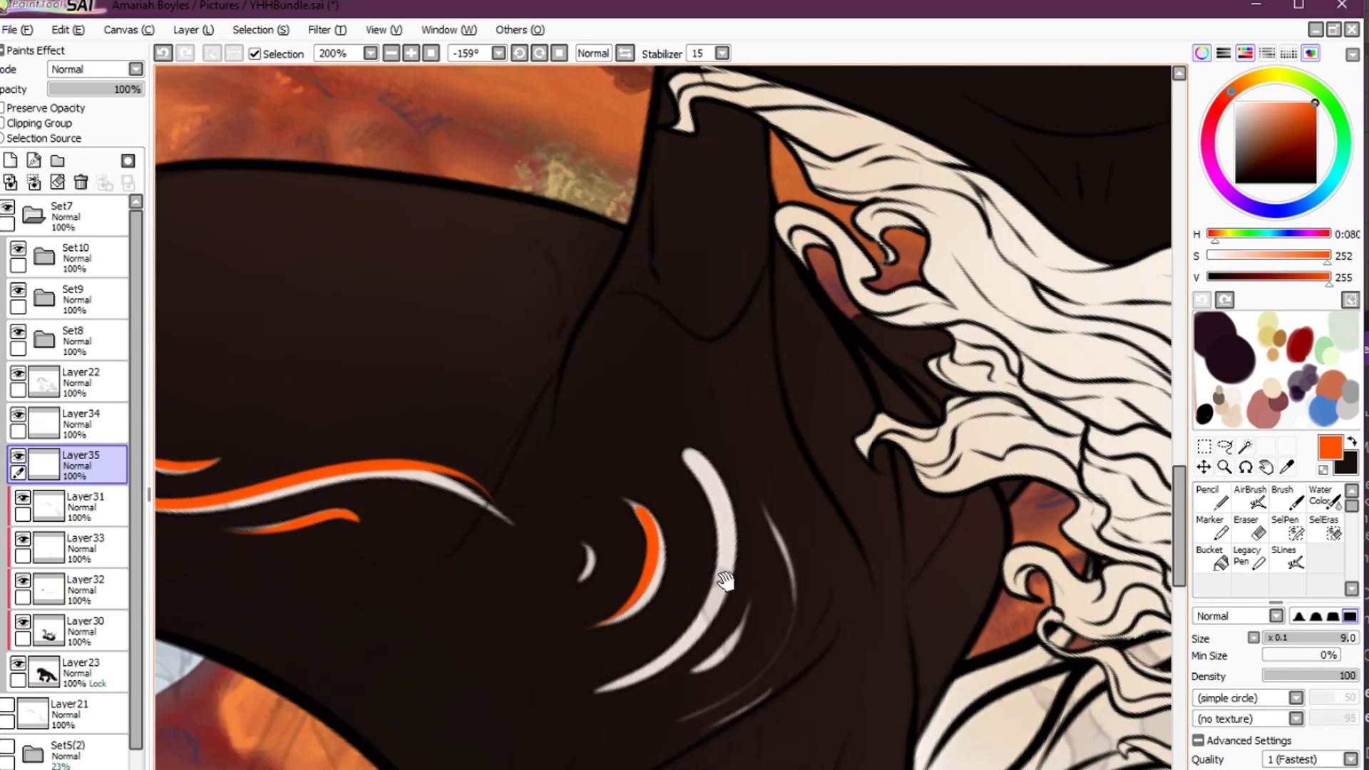
pyautogui.moveTo(724, 579); pyautogui.dragTo(838, 399)
pyautogui.hotkey('ctrl', 'z')
pyautogui.moveTo(757, 331); pyautogui.dragTo(705, 462)
pyautogui.hotkey('ctrl', 'z')
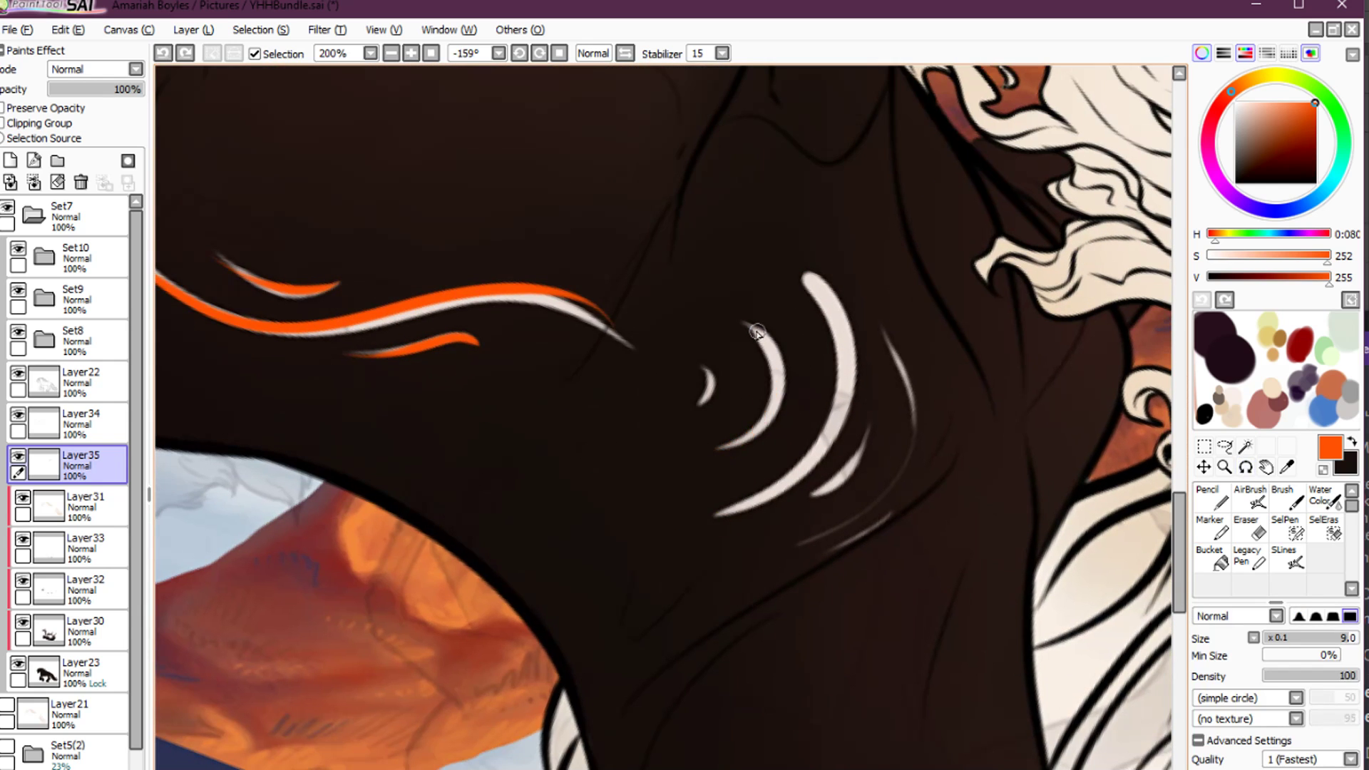
pyautogui.moveTo(755, 327); pyautogui.dragTo(716, 432)
pyautogui.hotkey('ctrl', 'z')
pyautogui.moveTo(754, 327)
pyautogui.mouseDown()
pyautogui.moveTo(748, 439)
pyautogui.moveTo(715, 451)
pyautogui.moveTo(770, 353)
pyautogui.moveTo(717, 451)
pyautogui.mouseUp()
pyautogui.hotkey('ctrl', 'z')
pyautogui.moveTo(813, 497); pyautogui.dragTo(869, 421)
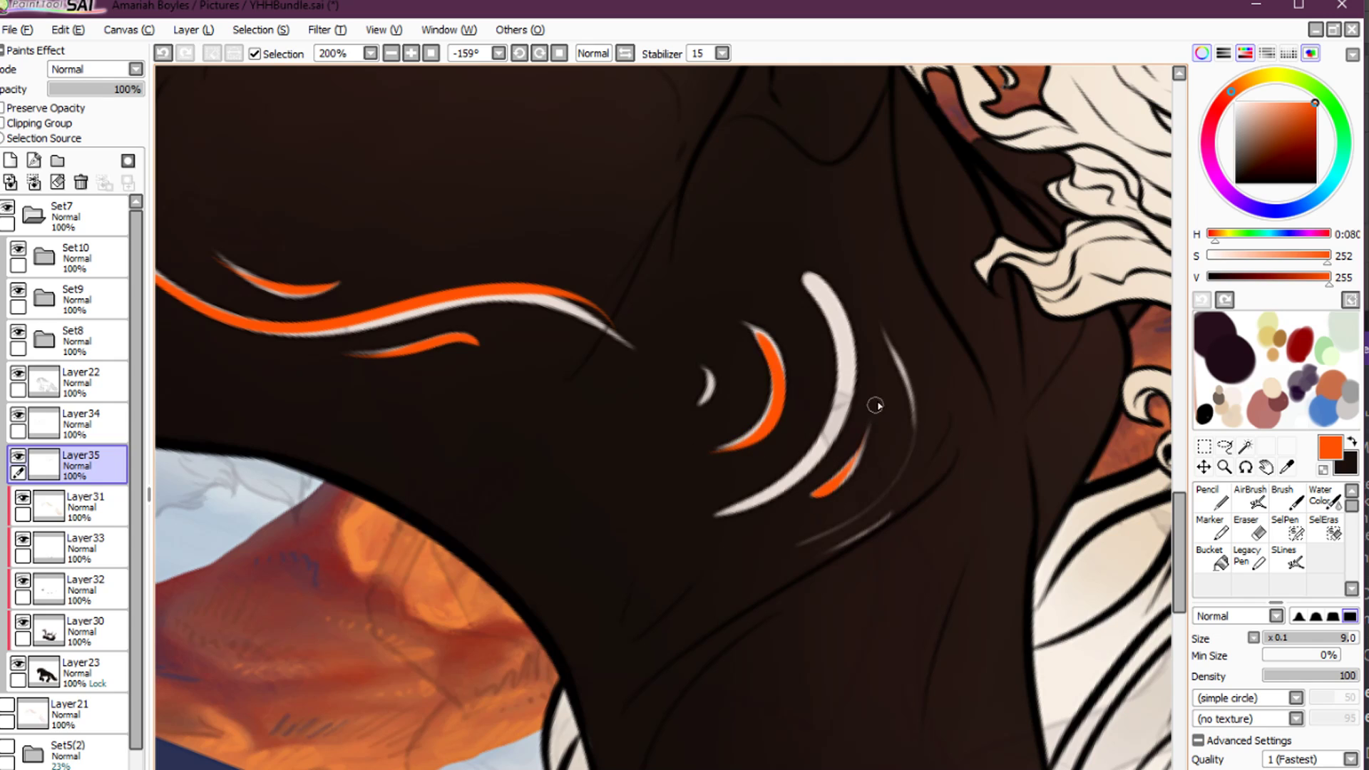
pyautogui.moveTo(700, 401); pyautogui.dragTo(696, 366)
# Trace the reference's thick main shoulder arc in orange with the brush at size 12
pyautogui.press(']')
pyautogui.press(']')
pyautogui.moveTo(804, 276); pyautogui.dragTo(718, 507)
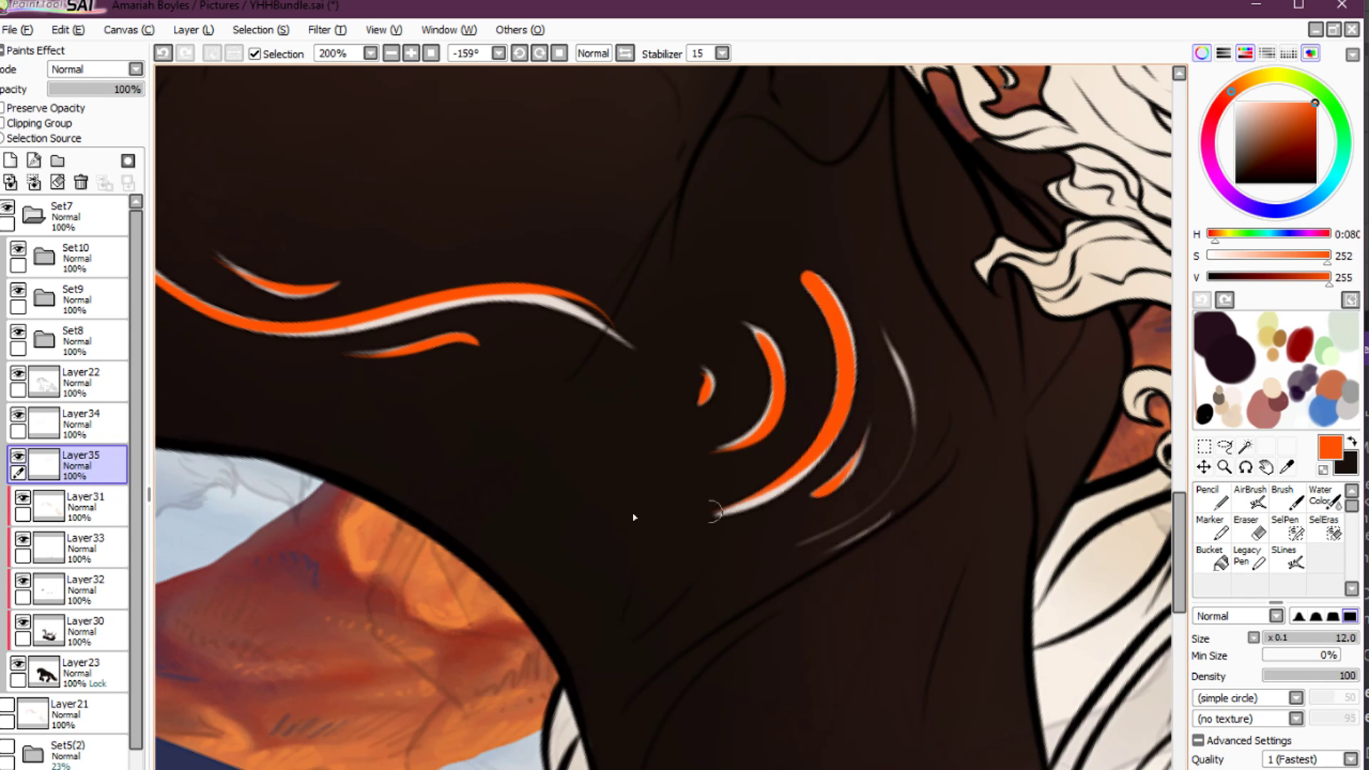
# Trace the thin outermost shoulder arcs of the reference in orange with the brush at size 6
pyautogui.press('[')
pyautogui.press('[')
pyautogui.press('[')
pyautogui.press('[')
pyautogui.press('[')
pyautogui.moveTo(882, 322)
pyautogui.mouseDown()
pyautogui.moveTo(818, 532)
pyautogui.moveTo(793, 544)
pyautogui.mouseUp()
pyautogui.hotkey('alt', 'space')
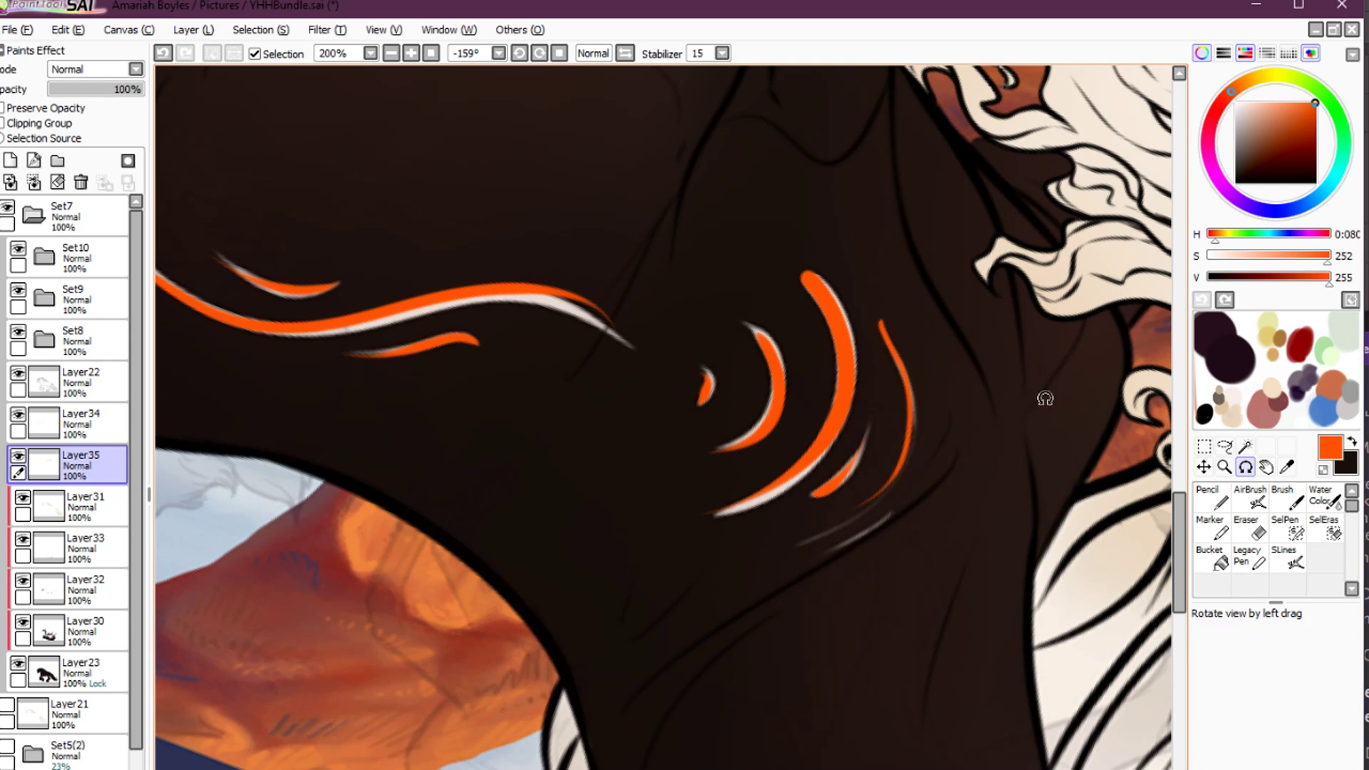
pyautogui.moveTo(1045, 397); pyautogui.dragTo(826, 207)
pyautogui.hotkey('ctrl', 'z')
pyautogui.moveTo(748, 226)
pyautogui.mouseDown()
pyautogui.moveTo(837, 321)
pyautogui.moveTo(790, 474)
pyautogui.mouseUp()
pyautogui.hotkey('ctrl', 'z')
pyautogui.moveTo(749, 225)
pyautogui.mouseDown()
pyautogui.moveTo(832, 384)
pyautogui.moveTo(792, 462)
pyautogui.mouseUp()
pyautogui.moveTo(864, 392); pyautogui.dragTo(797, 500)
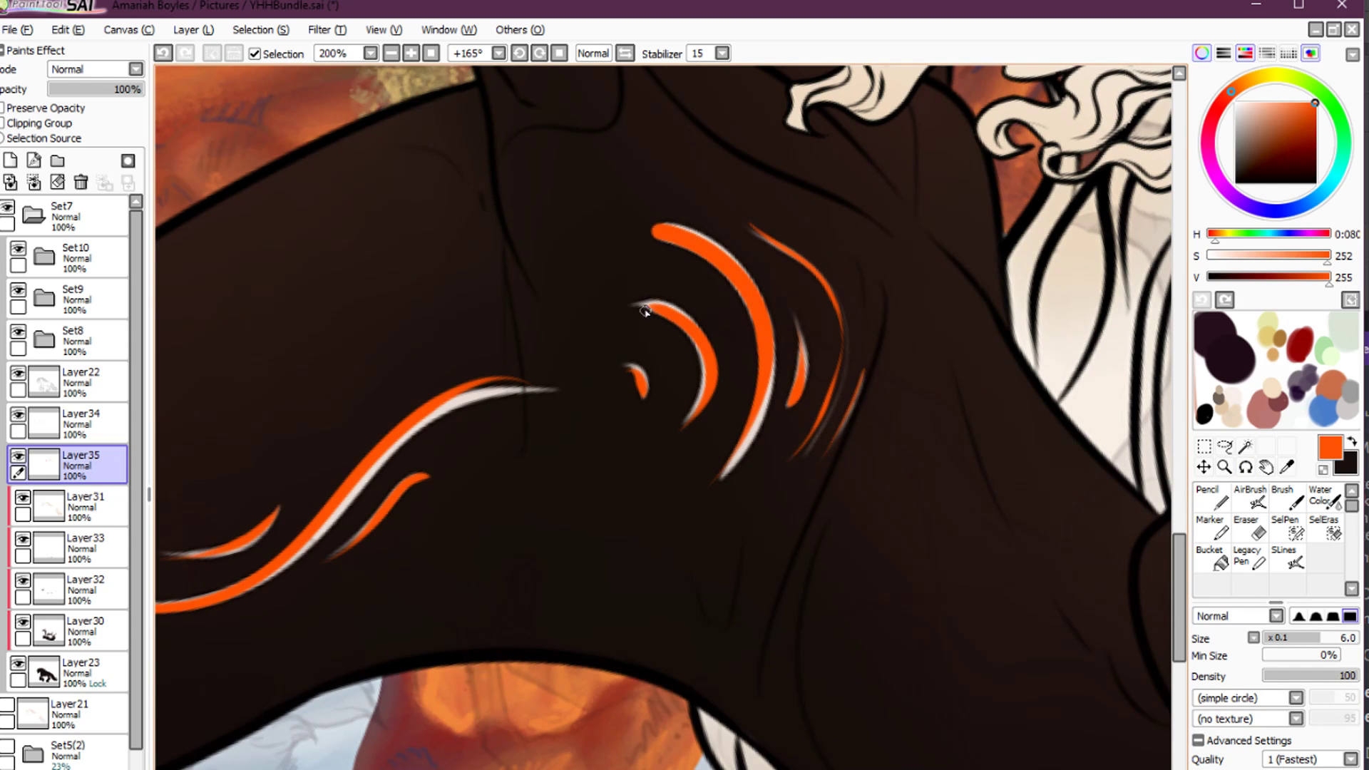
# Touch up the edges of the inner and main orange shoulder arcs to cover the pale marking beneath
pyautogui.hotkey('ctrl', 'z')
pyautogui.moveTo(697, 328)
pyautogui.mouseDown()
pyautogui.moveTo(633, 307)
pyautogui.moveTo(709, 348)
pyautogui.mouseUp()
pyautogui.hotkey('ctrl', 'z')
pyautogui.hotkey('ctrl', 'z')
pyautogui.hotkey('ctrl', 'z')
pyautogui.hotkey('ctrl', 'z')
pyautogui.moveTo(642, 301); pyautogui.dragTo(707, 348)
pyautogui.moveTo(677, 237); pyautogui.dragTo(744, 289)
# Move the traced orange markings onto the lined horse and rotate them clockwise to fit its shoulder and body
pyautogui.moveTo(547, 413); pyautogui.dragTo(986, 221)
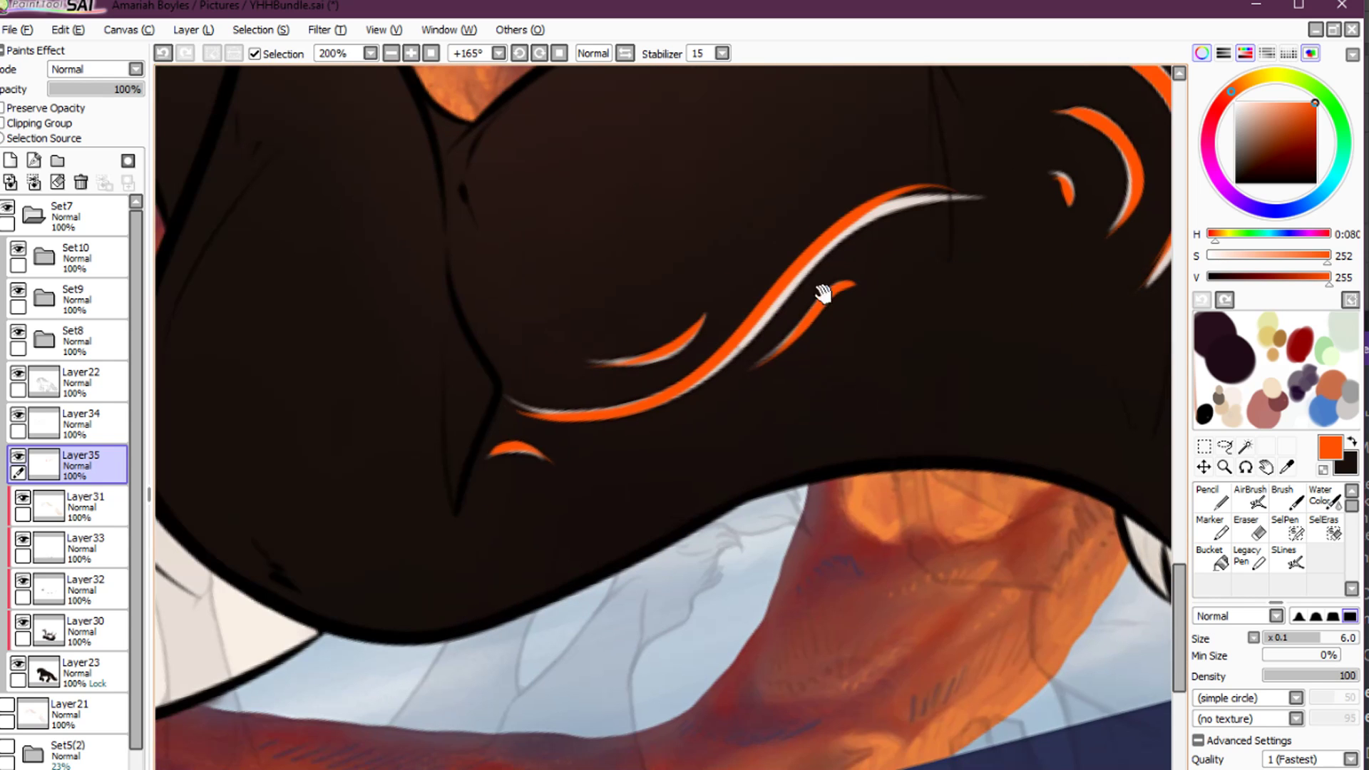
pyautogui.press('Home')
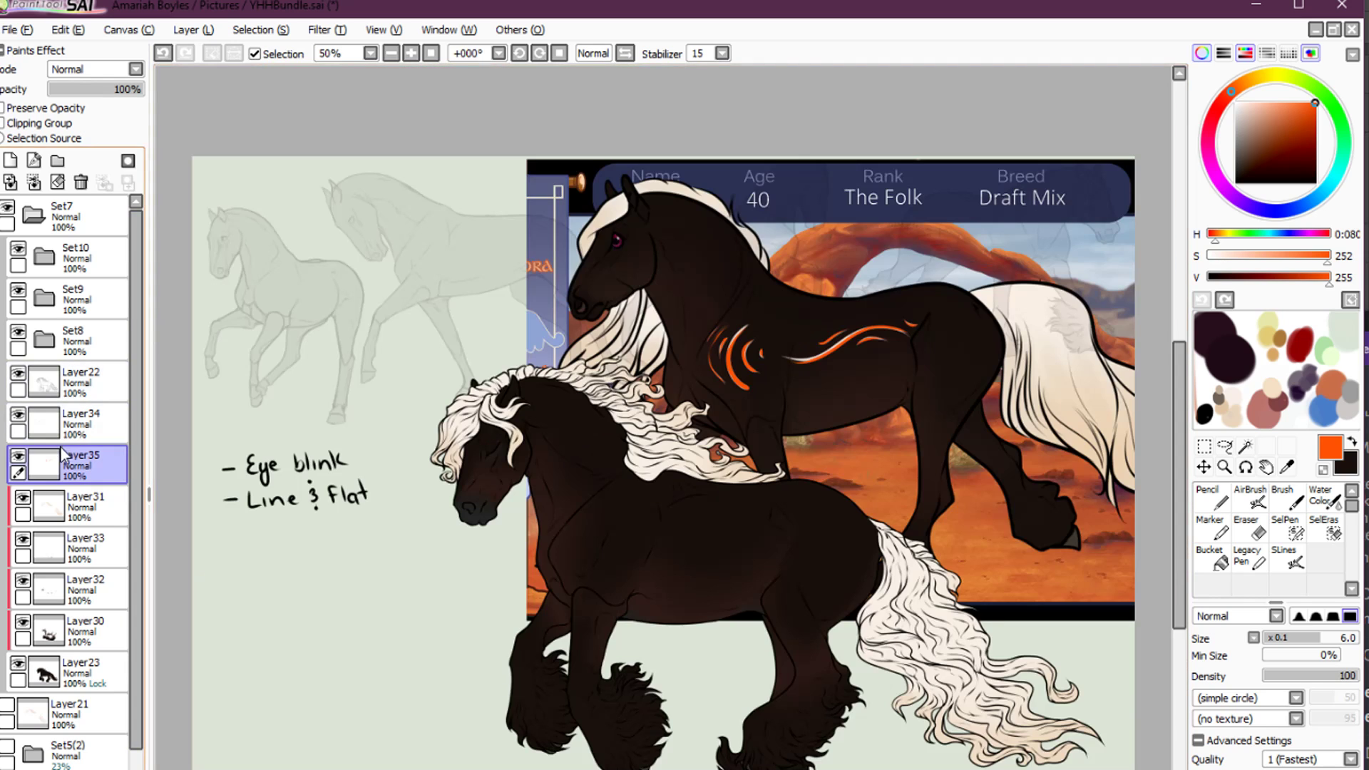
pyautogui.click(1204, 467)
pyautogui.moveTo(858, 335); pyautogui.dragTo(744, 521)
pyautogui.hotkey('ctrl', 't')
pyautogui.moveTo(866, 417); pyautogui.dragTo(884, 456)
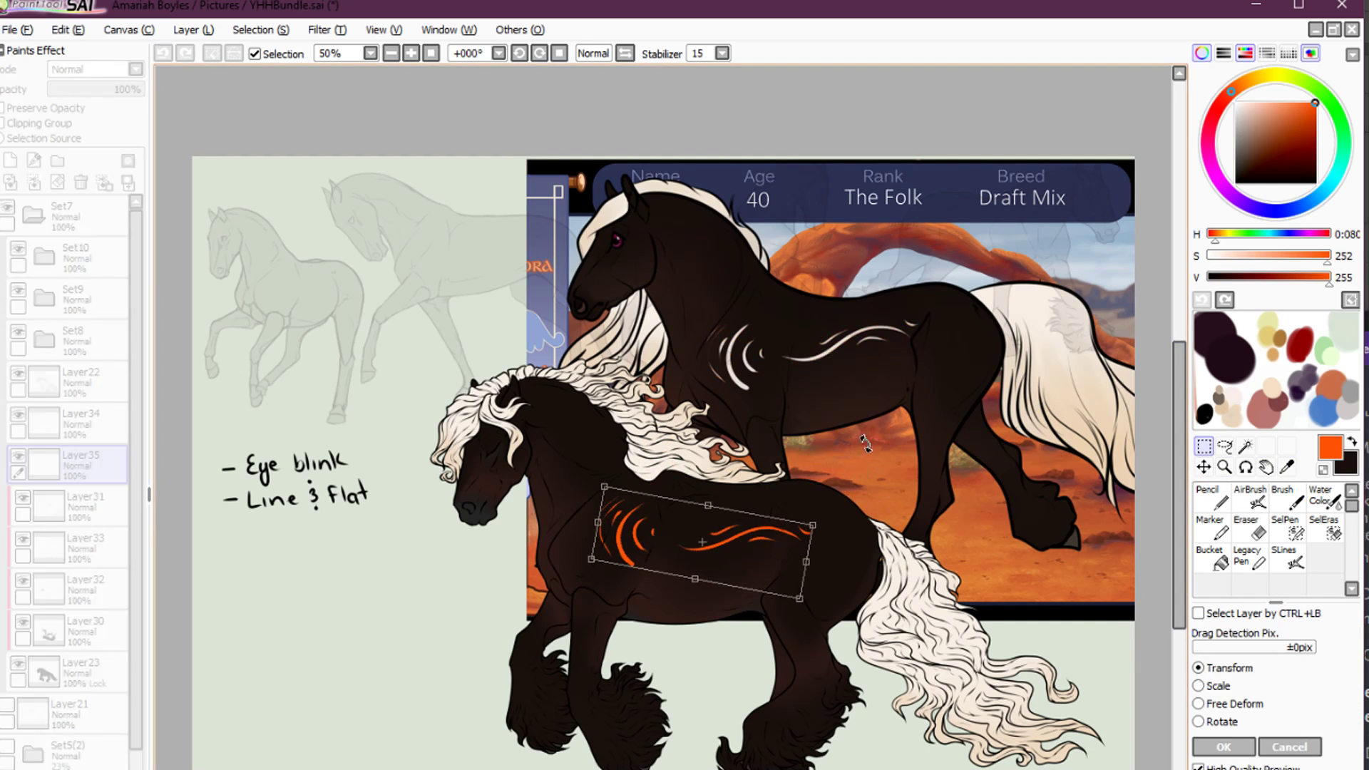
pyautogui.press('Return')
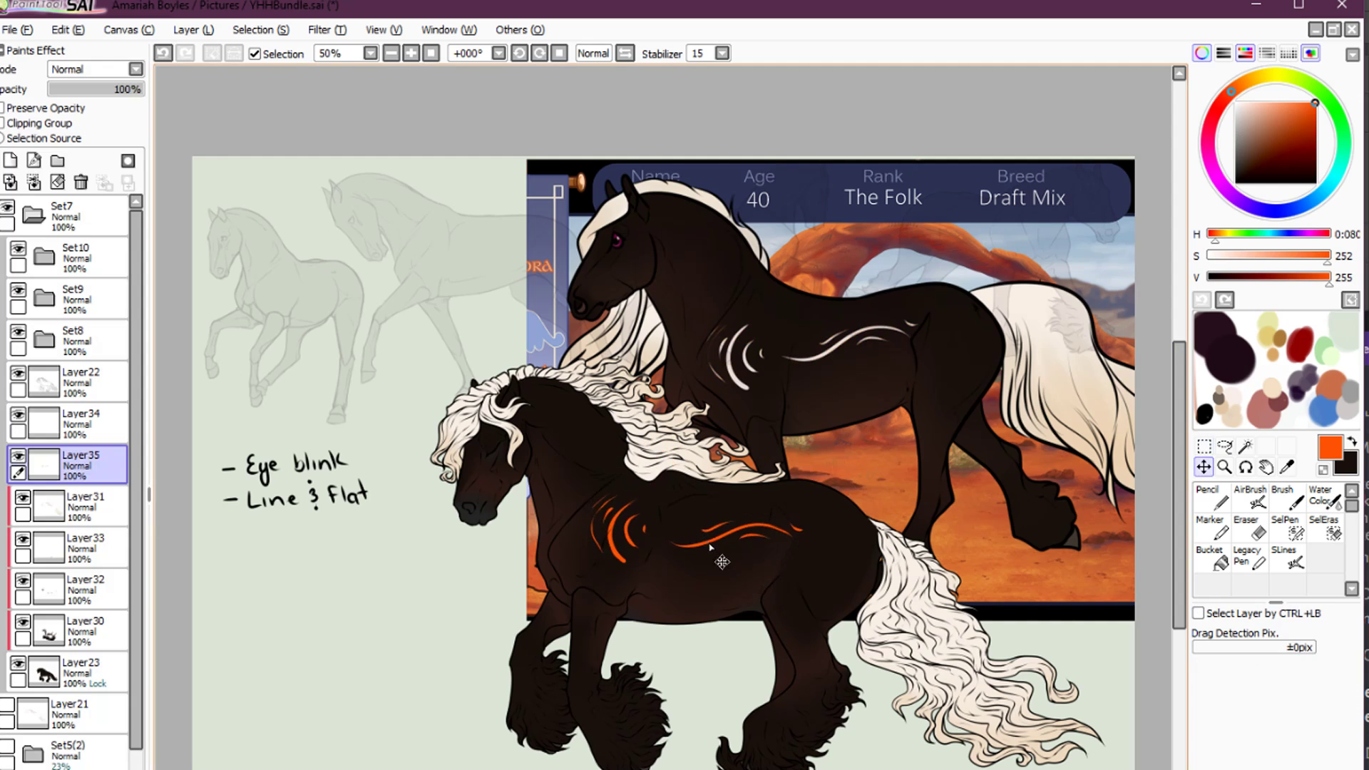
# Preserve the layer's opacity and recolour the orange markings with cream sampled from the reference's tail, using the AirBrush at size 100
pyautogui.press('b')
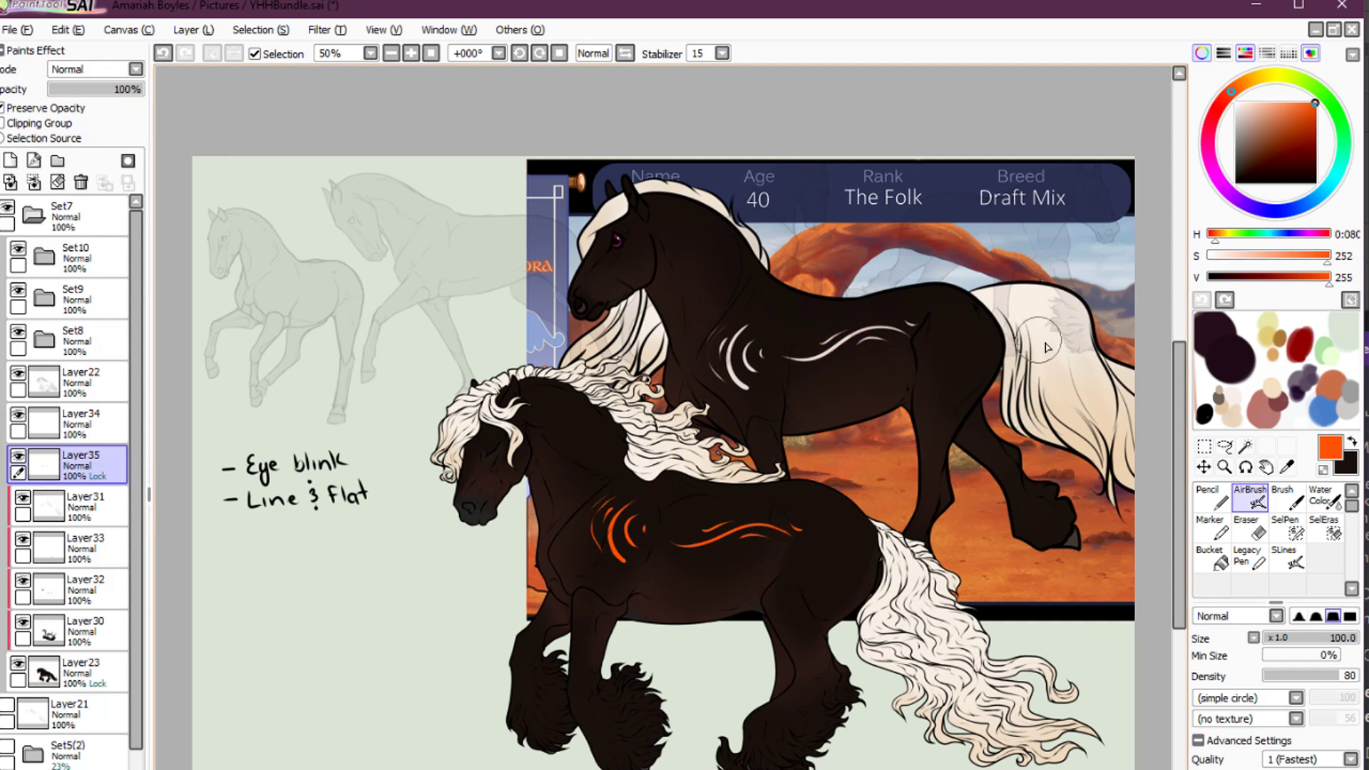
pyautogui.rightClick(1029, 315)
pyautogui.moveTo(799, 525)
pyautogui.mouseDown()
pyautogui.moveTo(791, 507)
pyautogui.moveTo(695, 501)
pyautogui.moveTo(607, 513)
pyautogui.mouseUp()
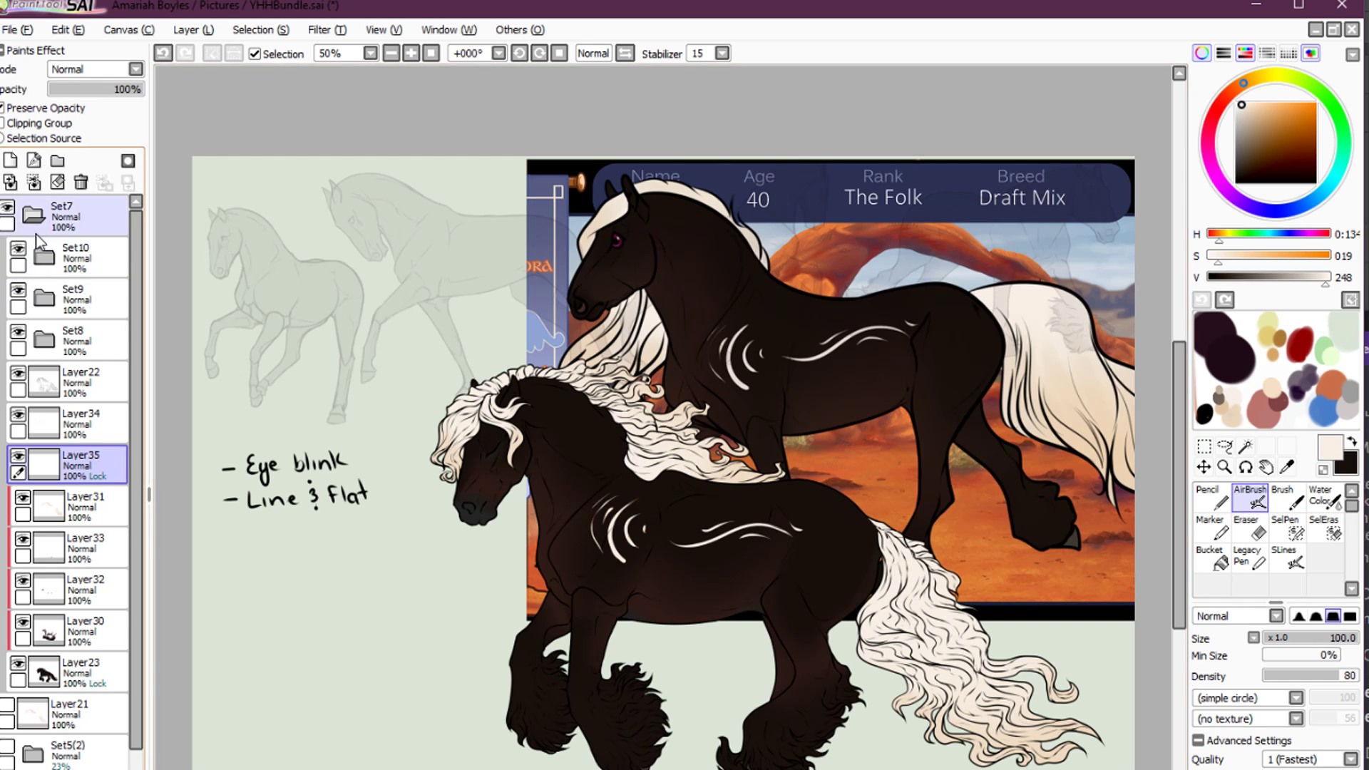
pyautogui.click(28, 31)
pyautogui.click(43, 141)
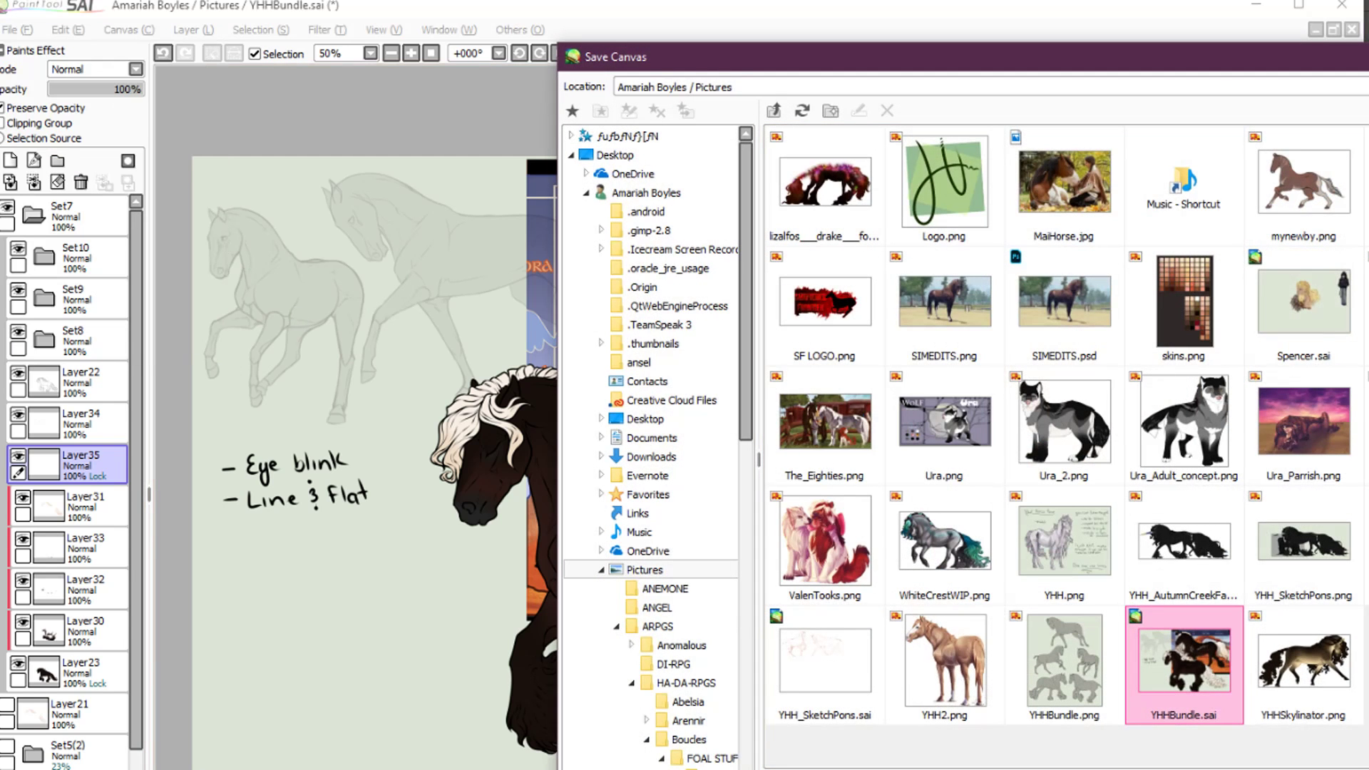
pyautogui.press('Escape')
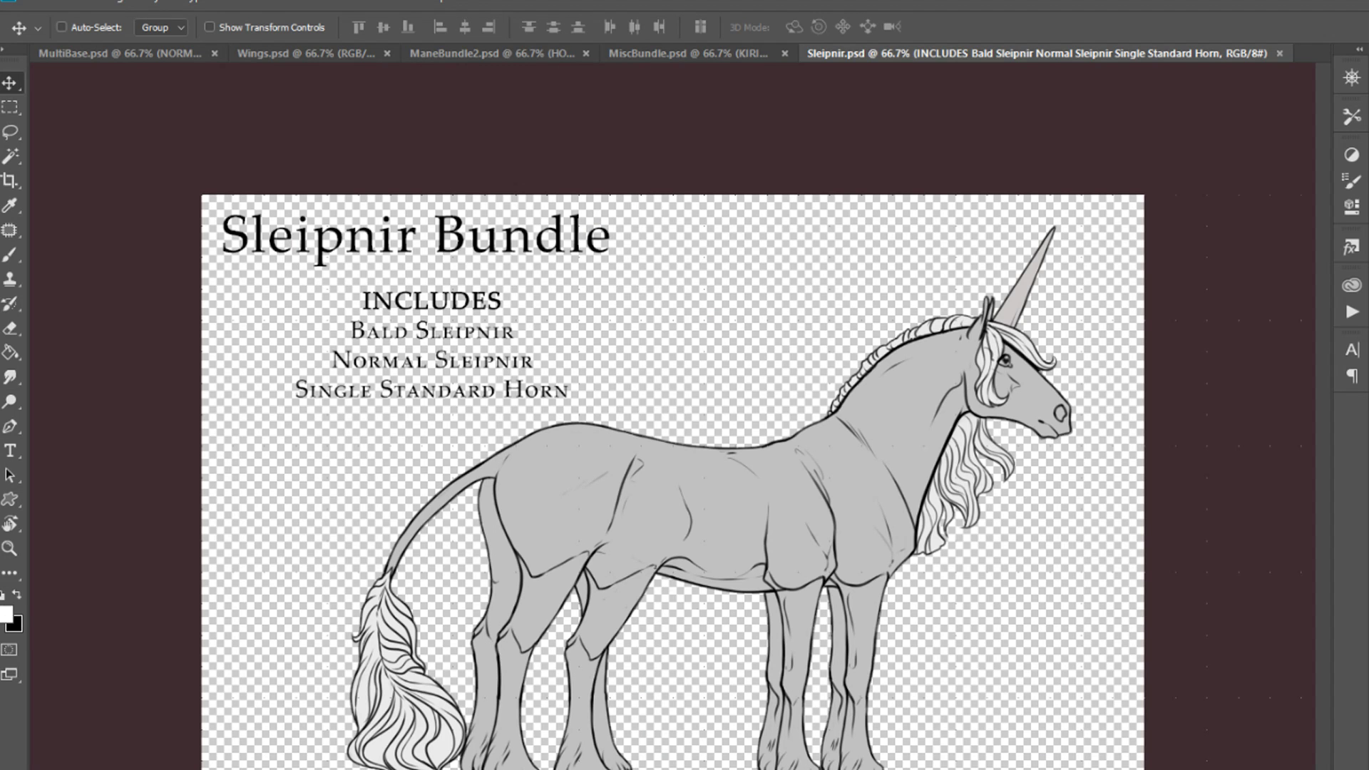
# Open YHHBundle.psd from the Pictures folder
pyautogui.hotkey('ctrl', 'o')
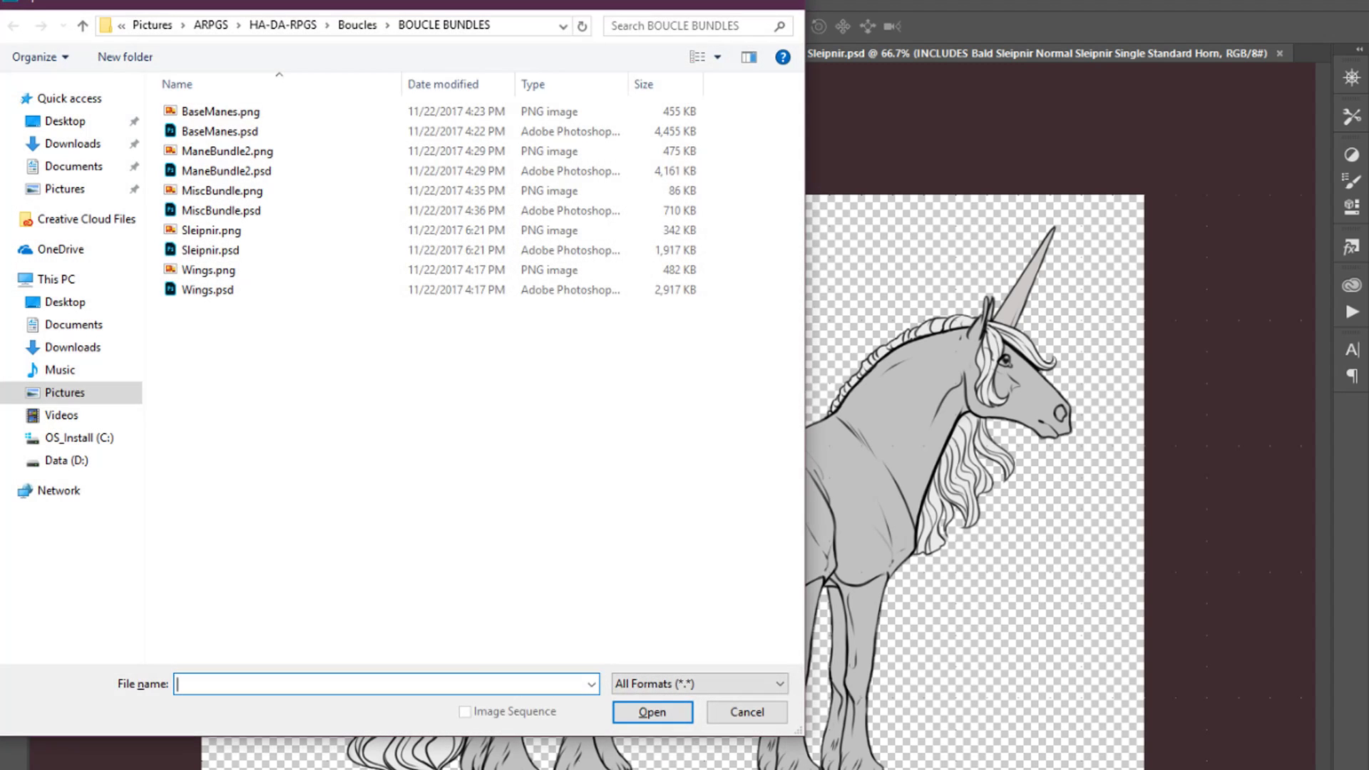
pyautogui.click(209, 25)
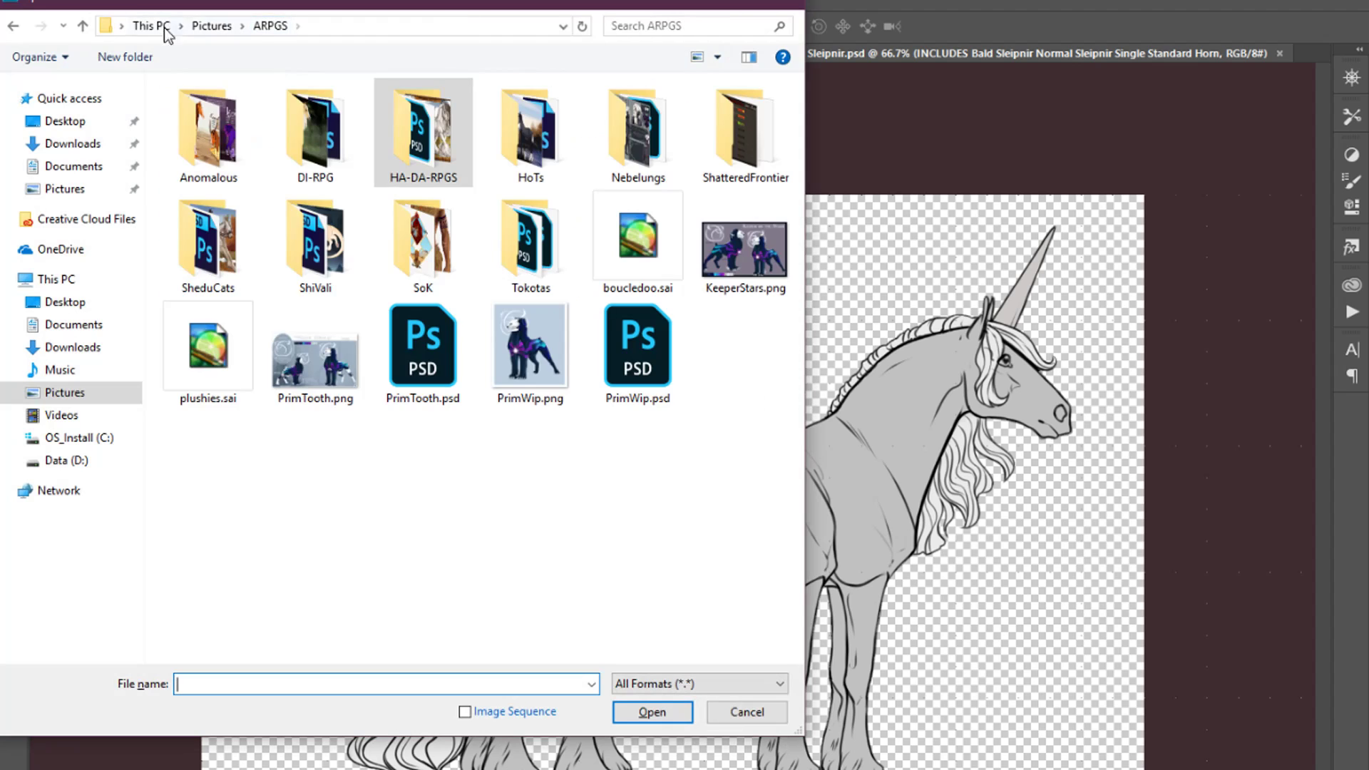
pyautogui.click(228, 26)
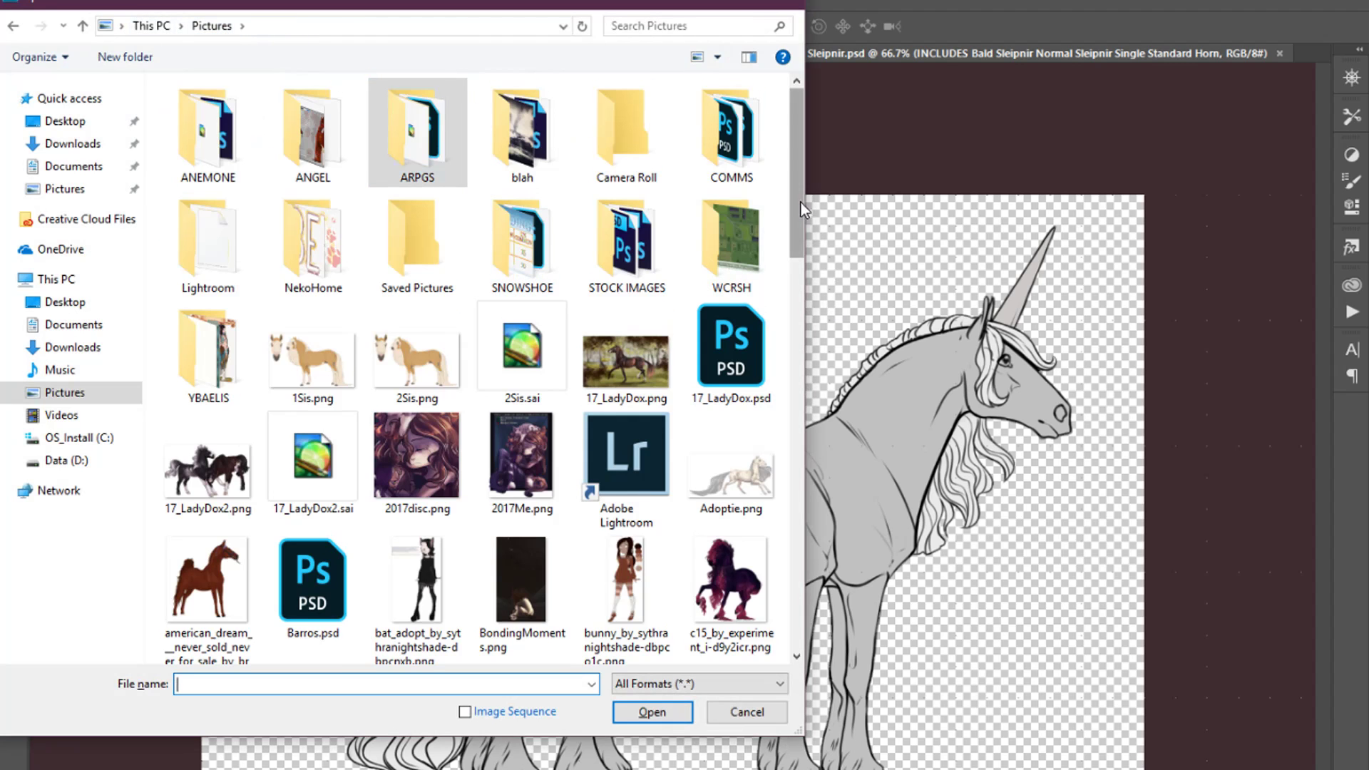
pyautogui.moveTo(798, 203); pyautogui.dragTo(796, 648)
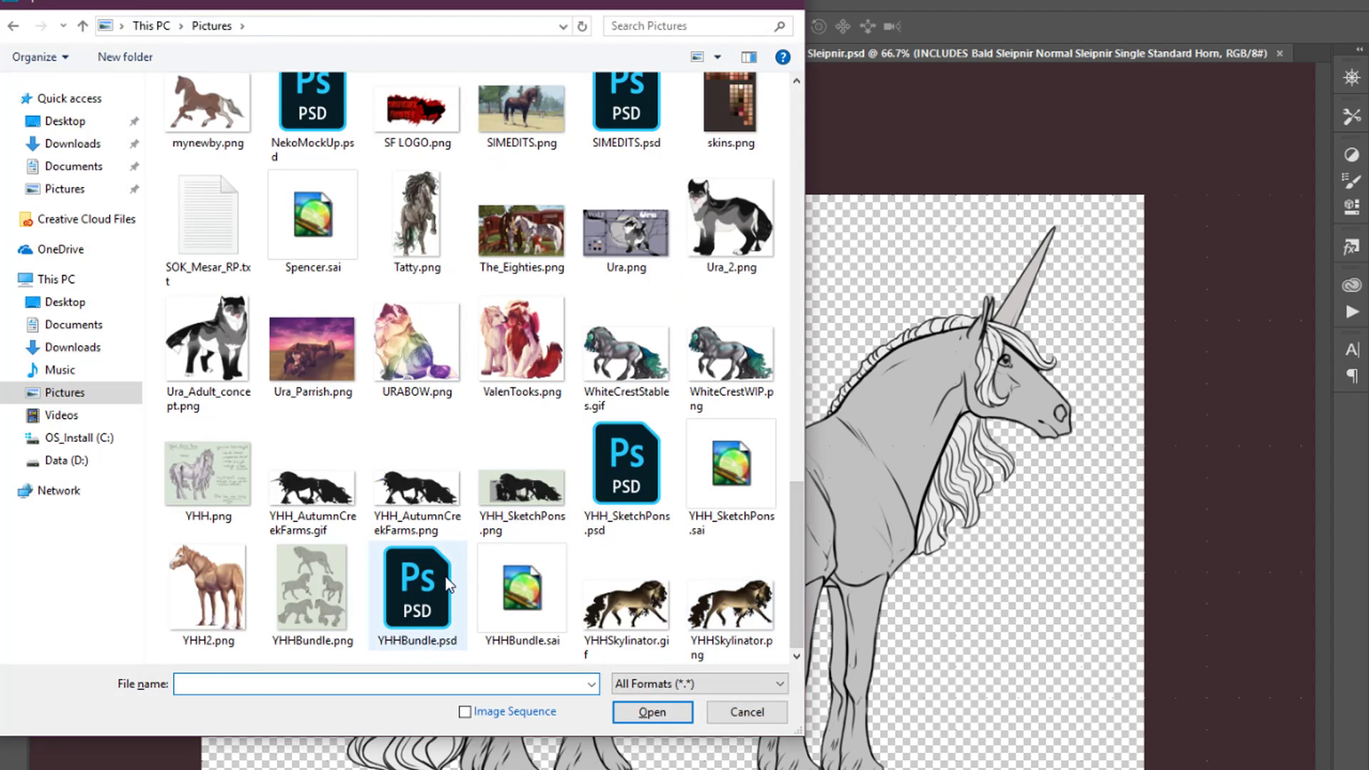
pyautogui.doubleClick(417, 592)
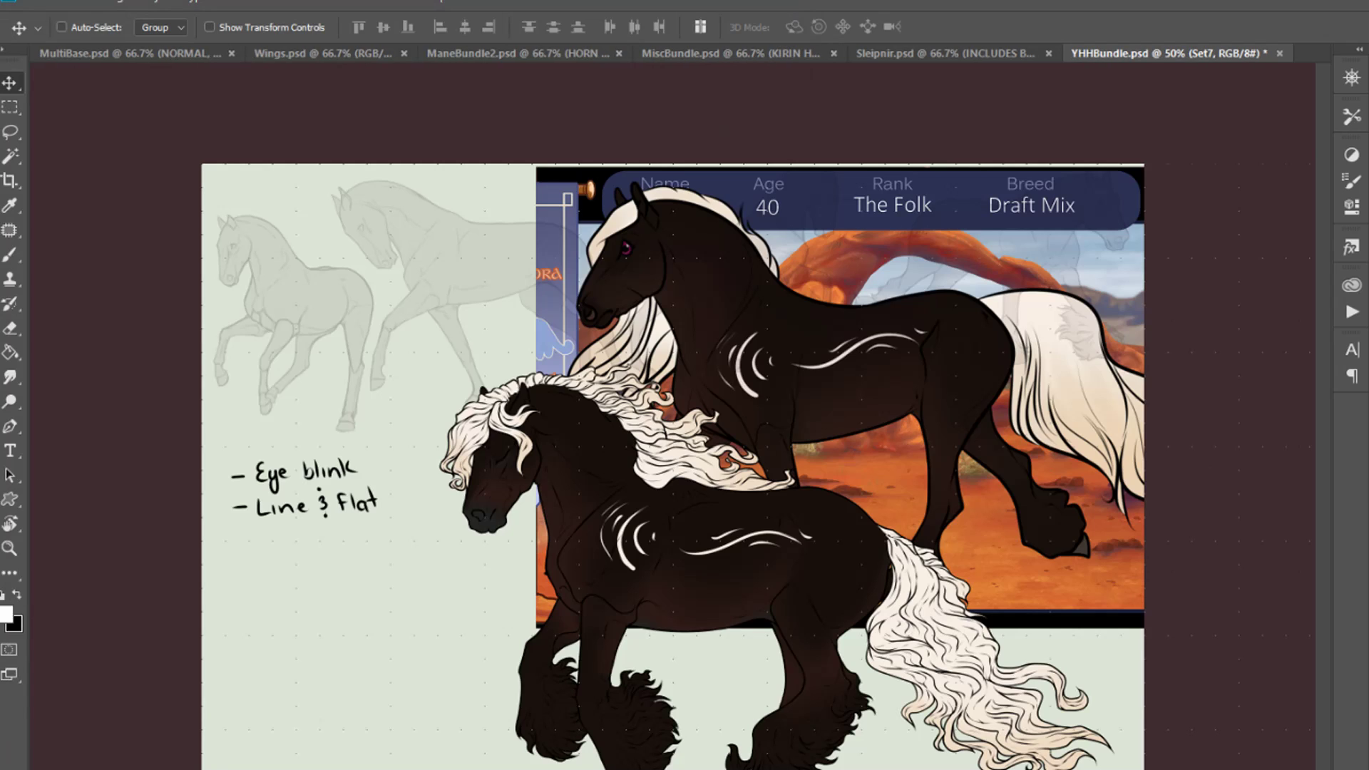
# Duplicate the Set7 group of the finished dark horse into a new document
pyautogui.click(895, 361)
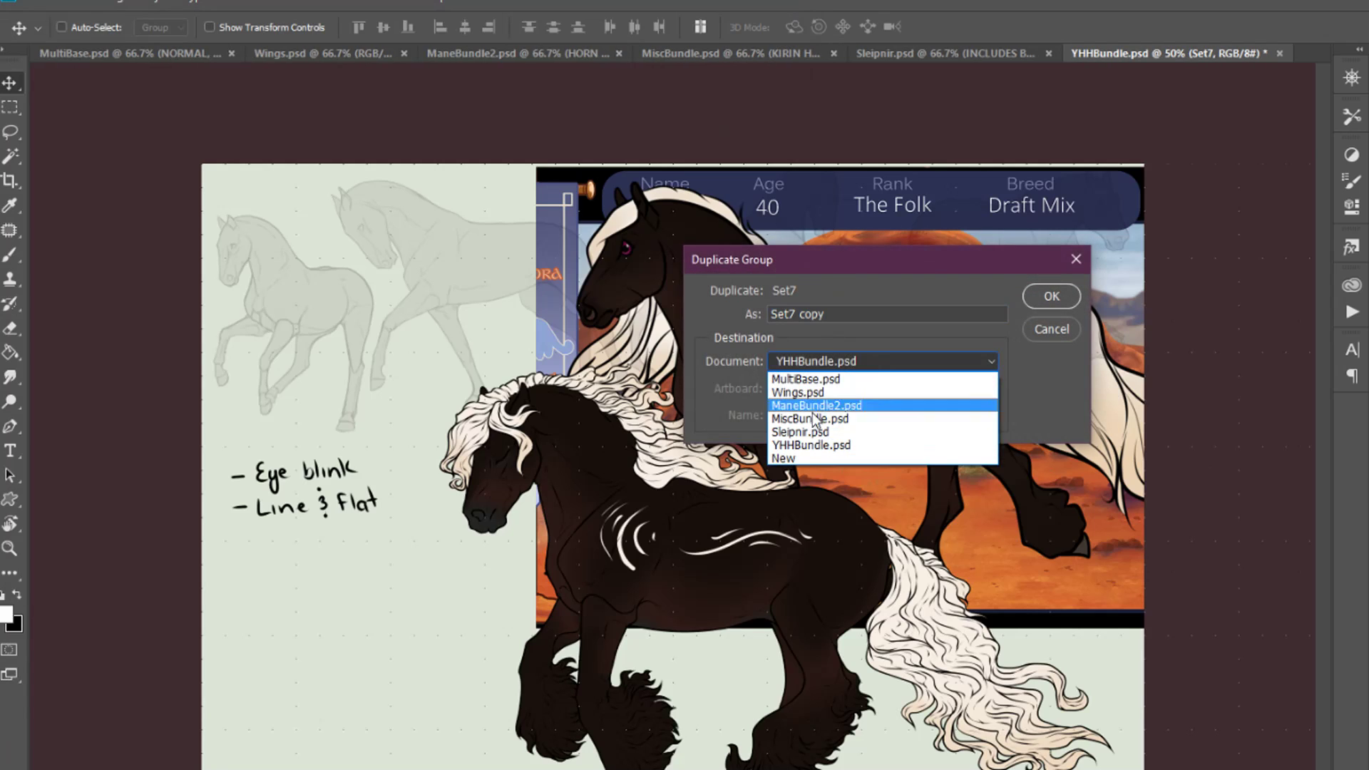
pyautogui.click(785, 458)
pyautogui.click(1031, 305)
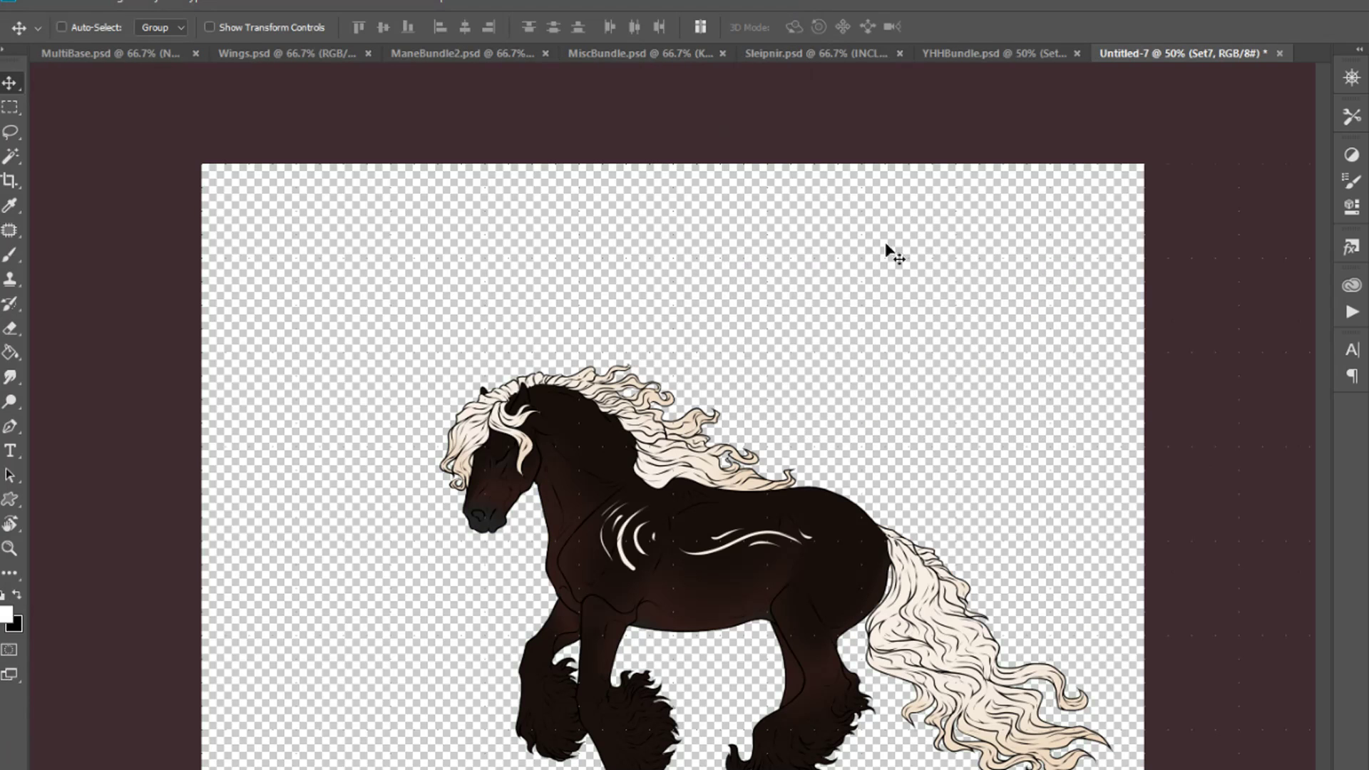
# Crop the new document to a rectangle tightly around the horse, including its mane, tail and hooves
pyautogui.press('m')
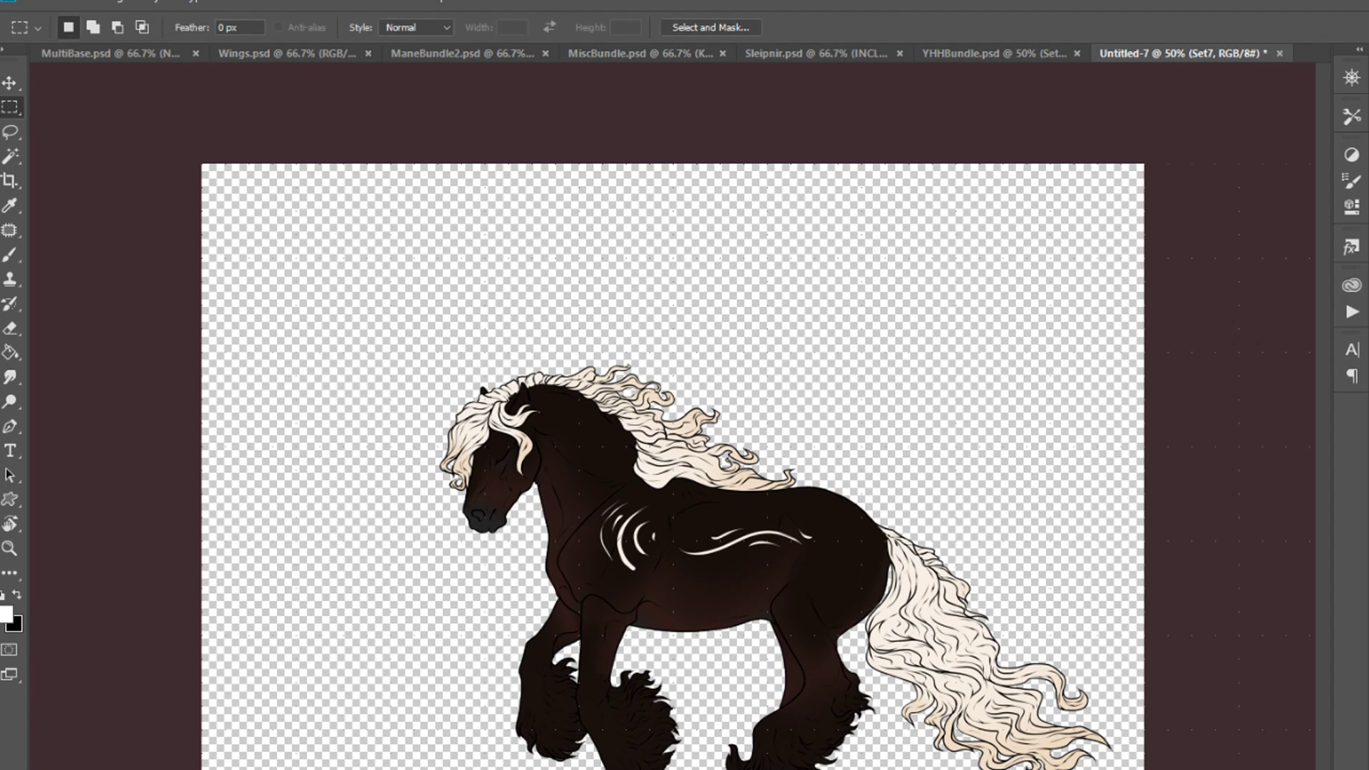
pyautogui.moveTo(1116, 769); pyautogui.dragTo(432, 358)
pyautogui.press('c')
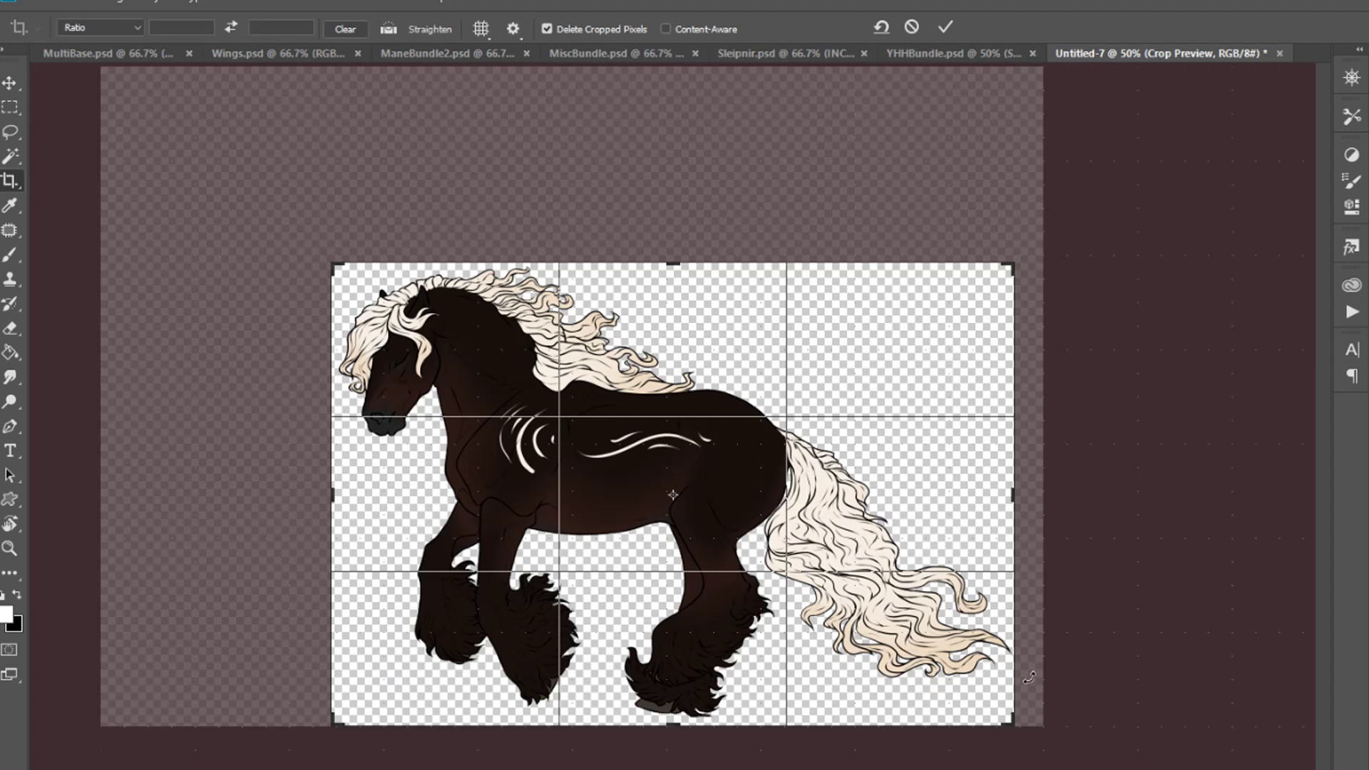
pyautogui.press('Return')
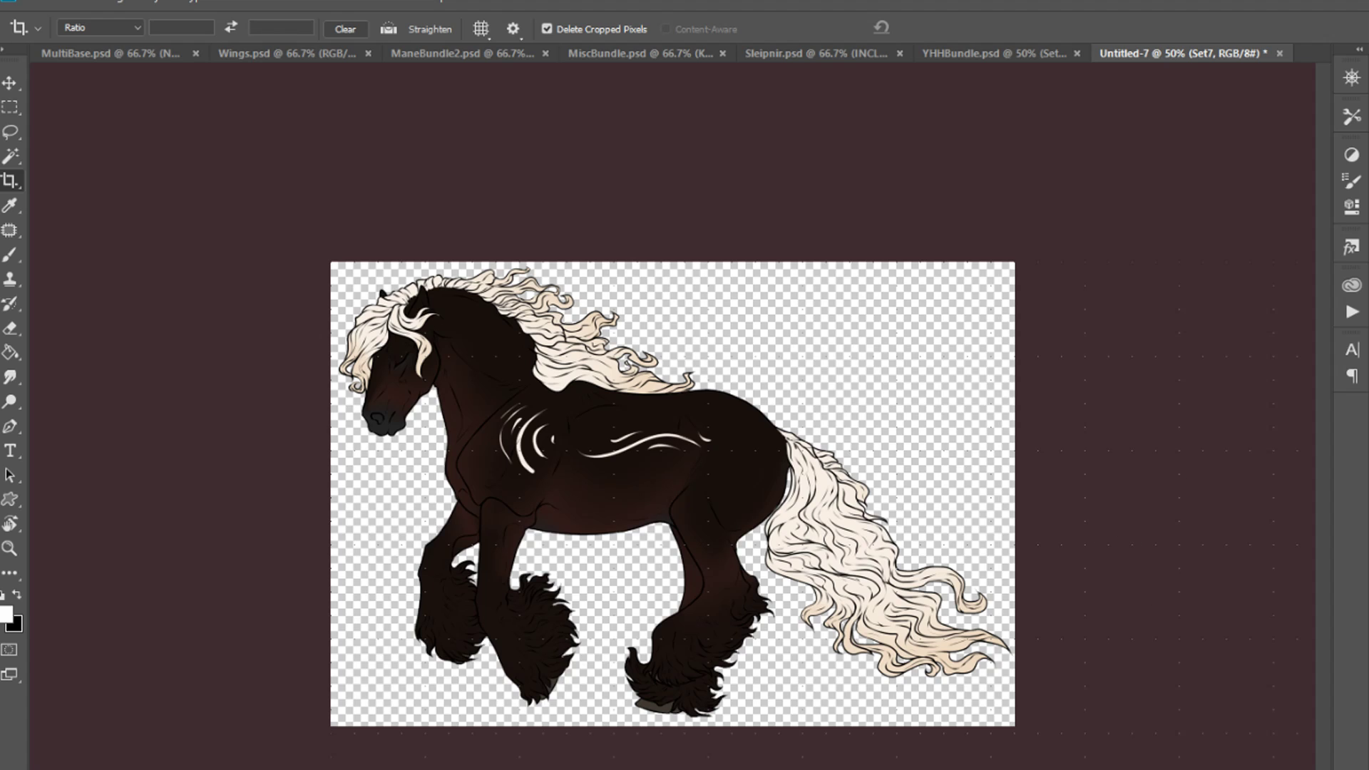
# Show the Timeline and create a frame animation whose first frame has the horse's eye open
pyautogui.hotkey('alt', ']')
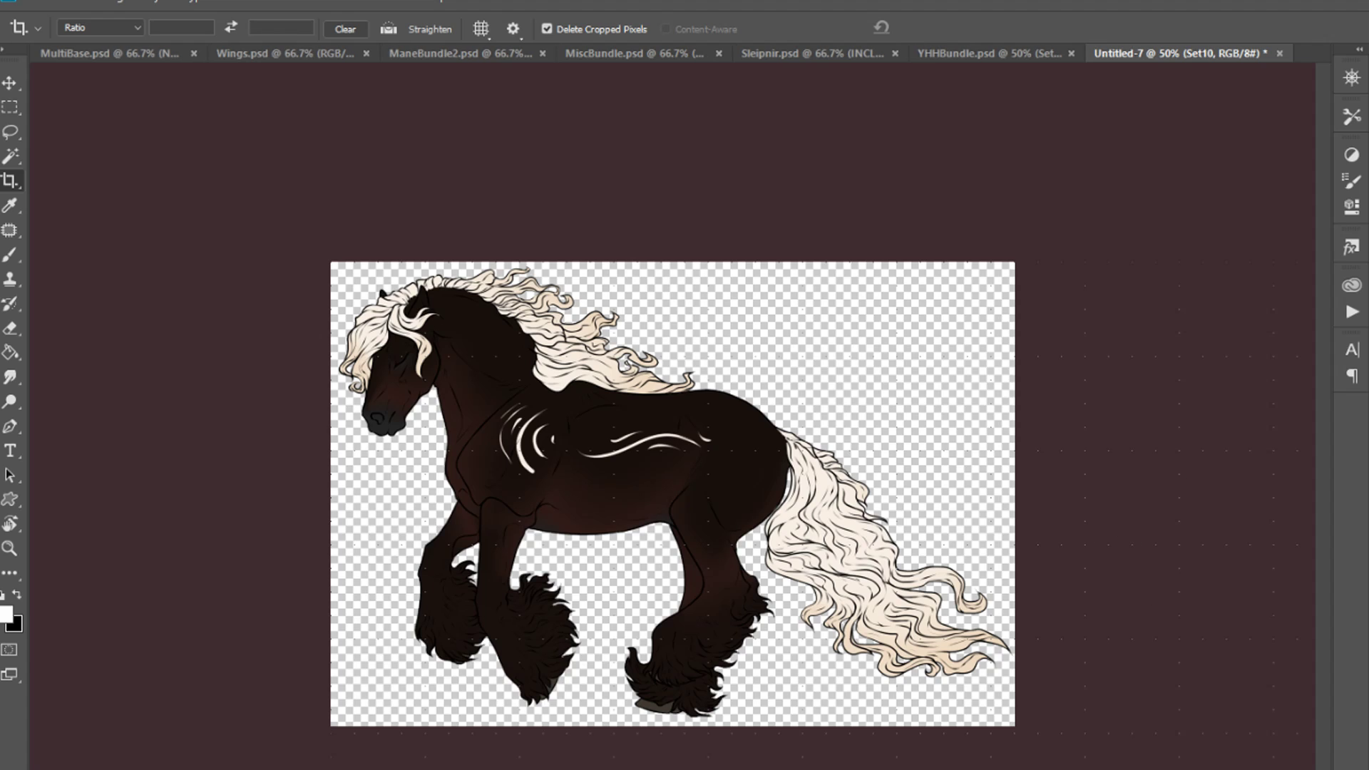
pyautogui.hotkey('ctrl', 'alt', 'a')
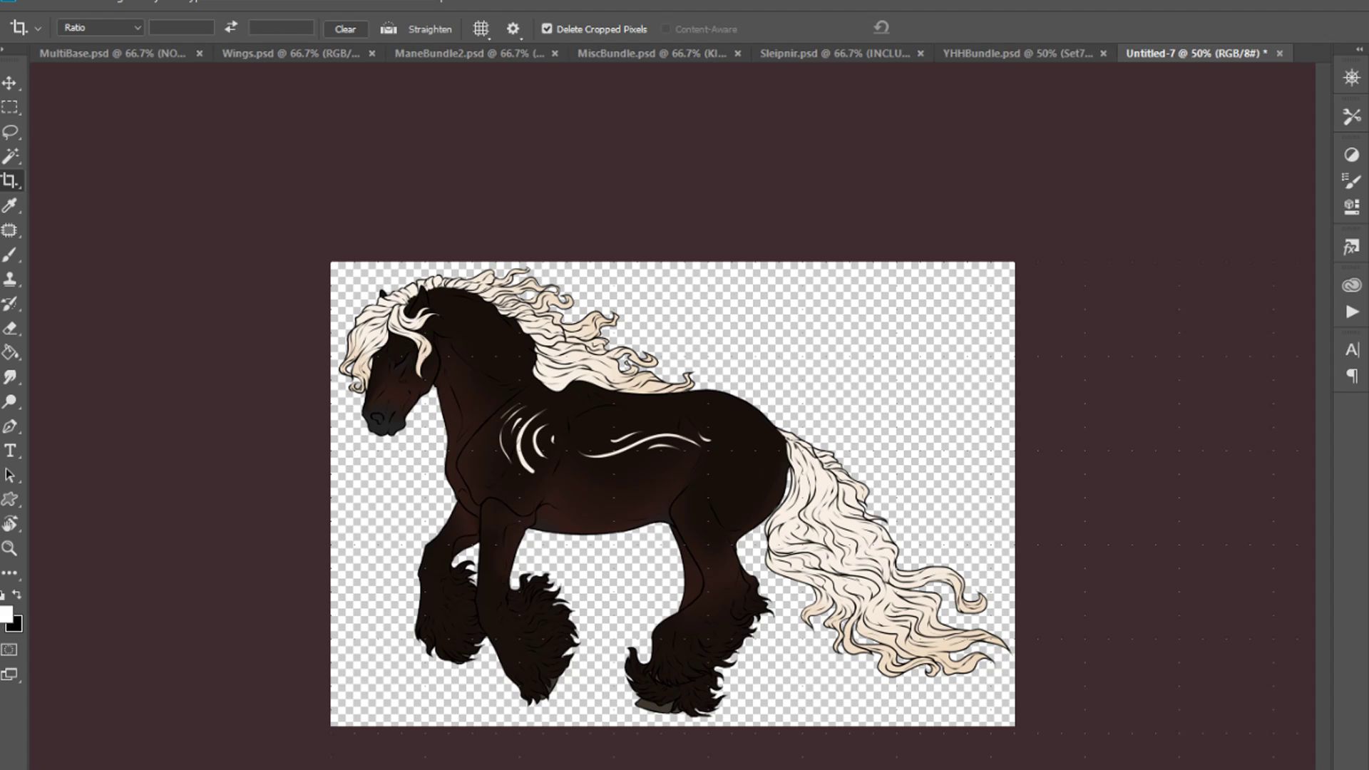
pyautogui.hotkey('alt', '[')
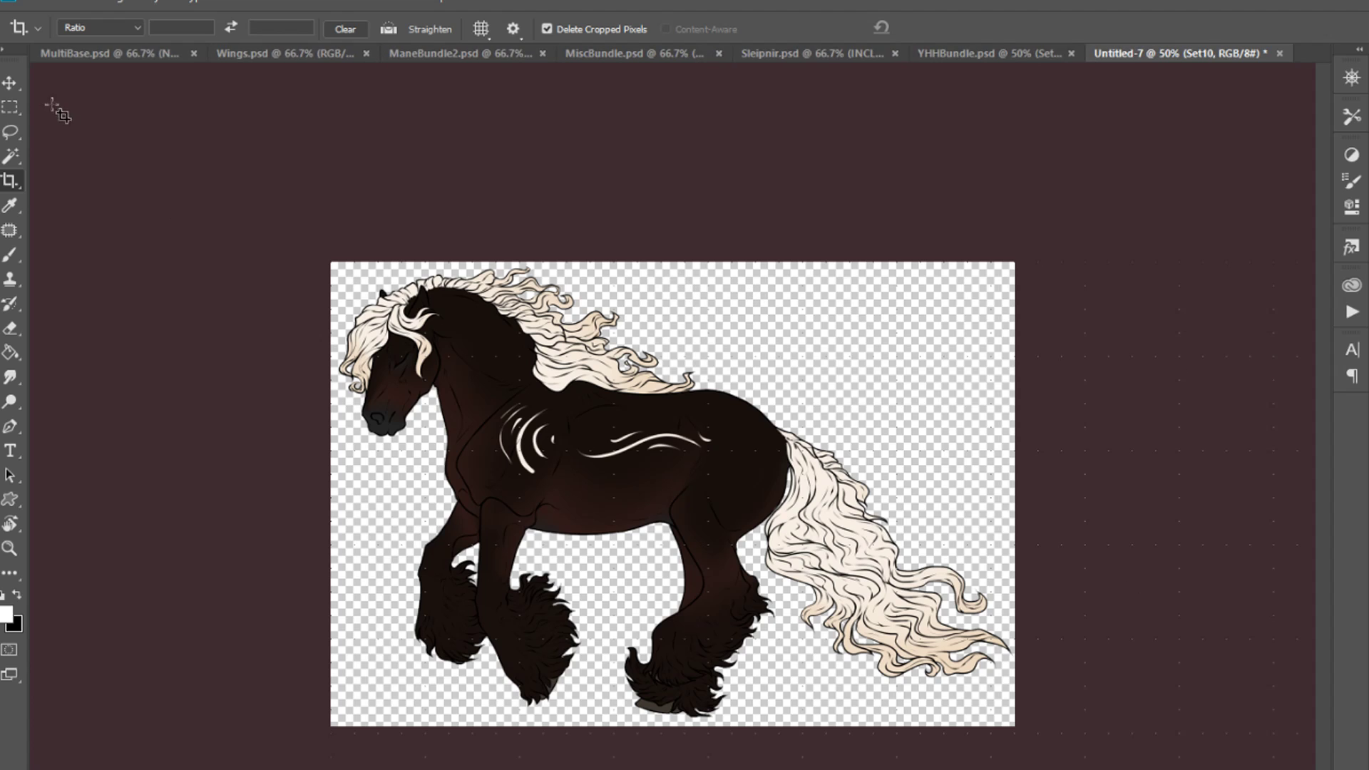
pyautogui.click(10, 82)
pyautogui.click(389, 4)
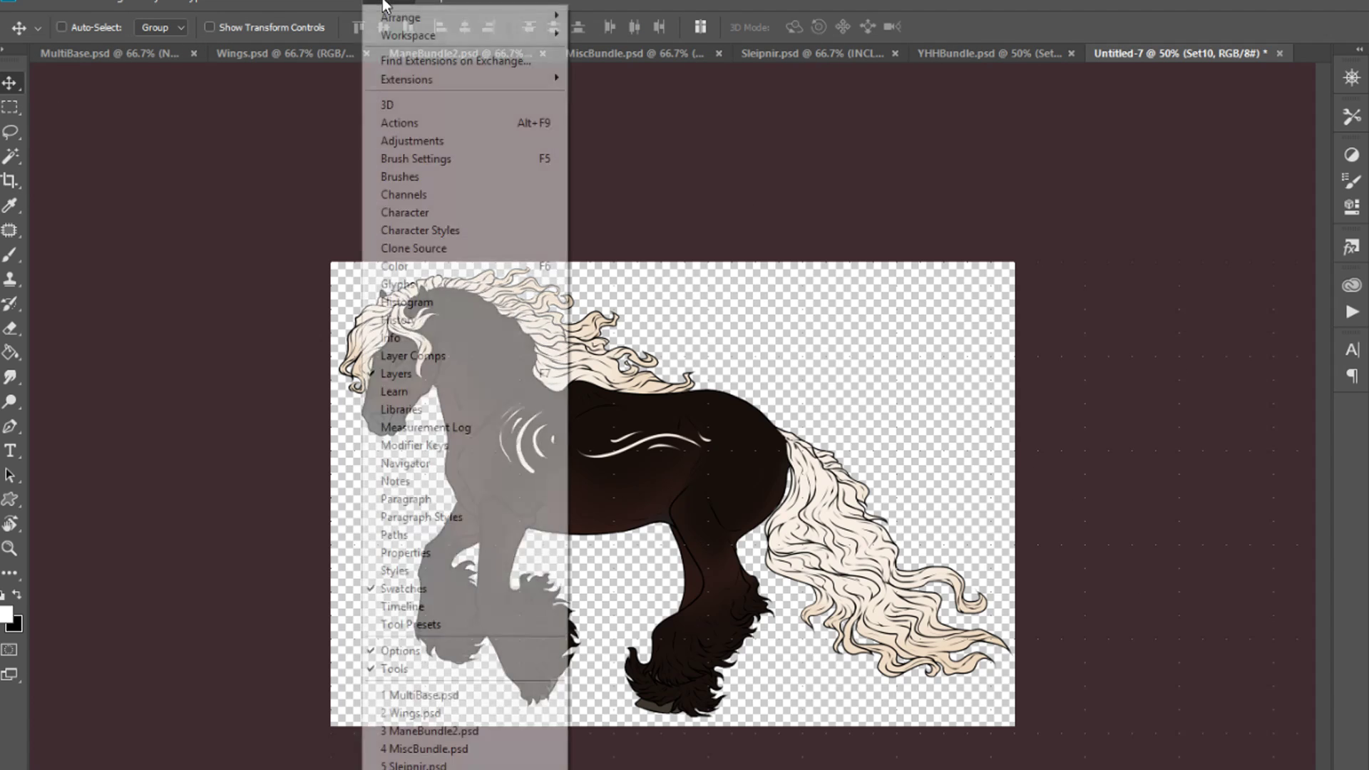
pyautogui.click(439, 606)
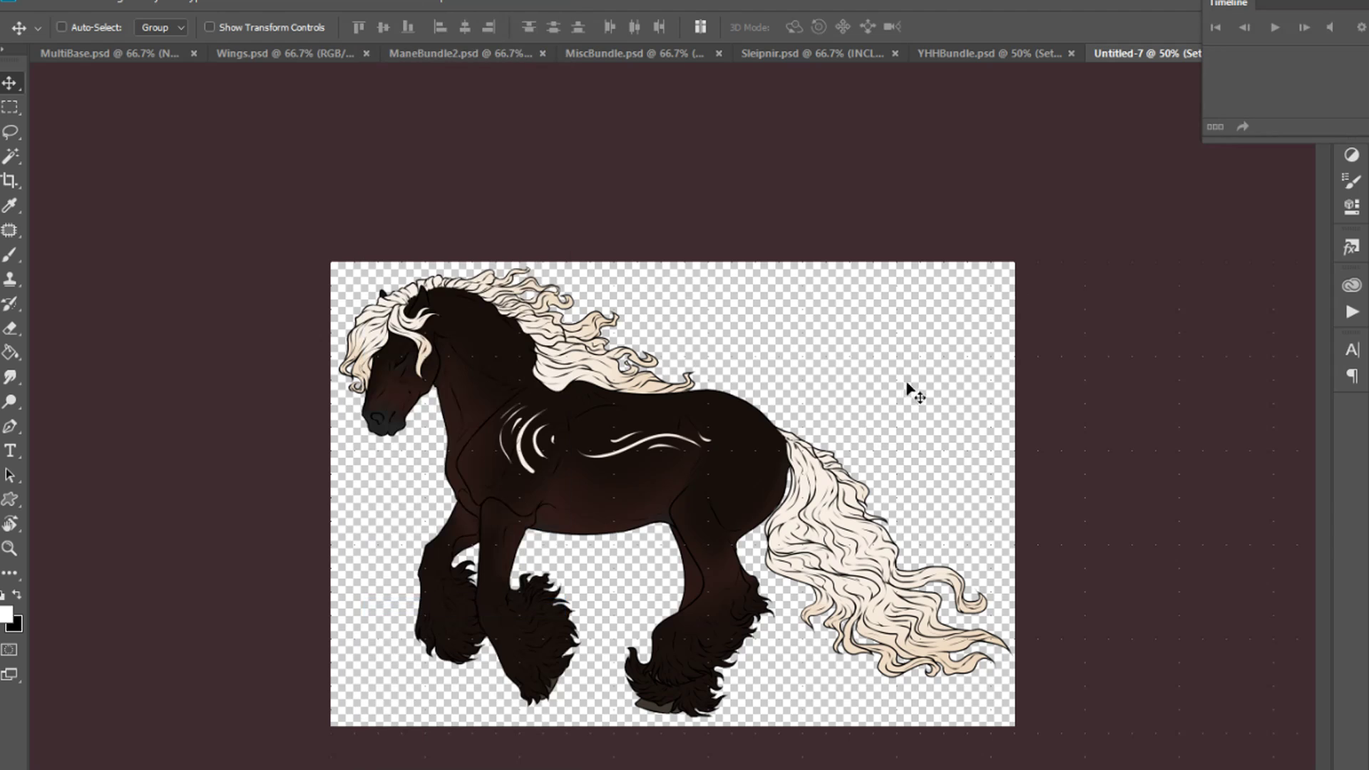
pyautogui.click(1212, 129)
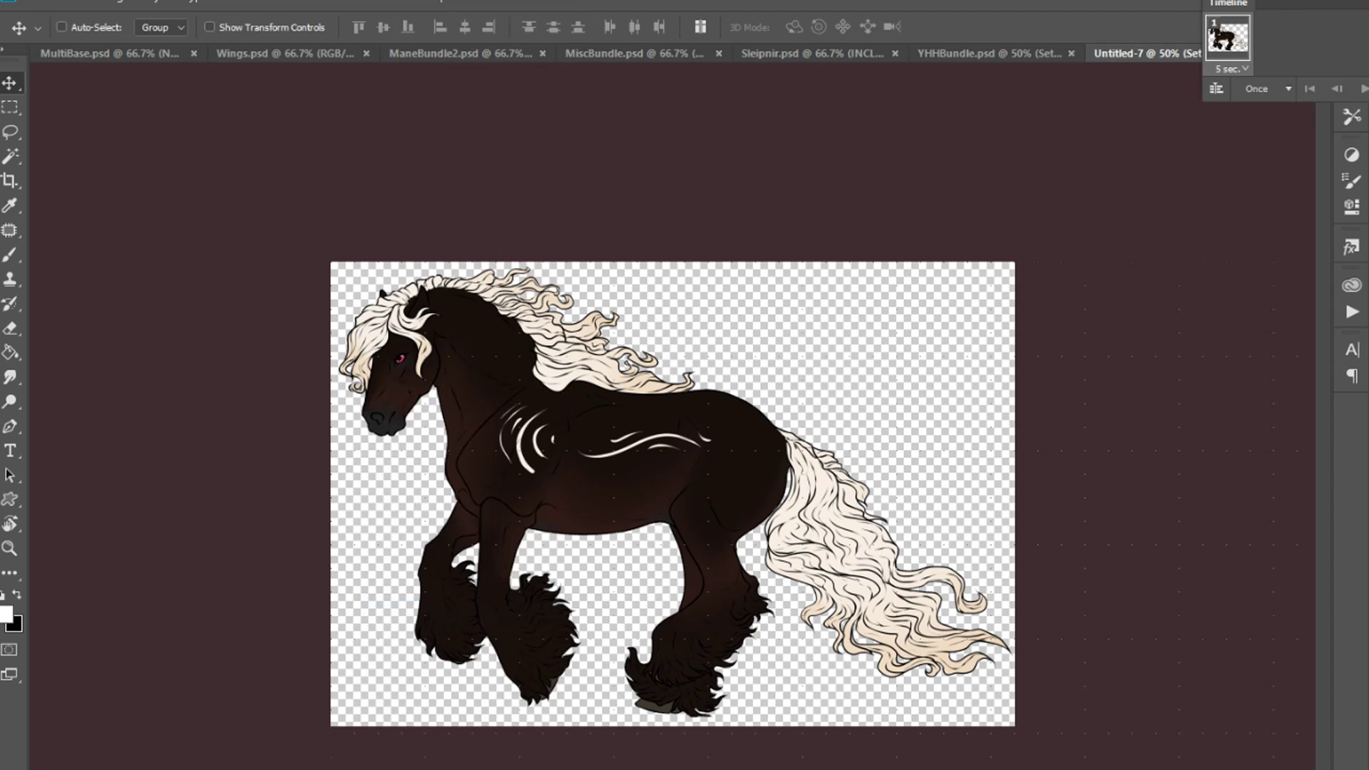
# Add further blink frames to the animation, changing the visible eyelid stage in each one
pyautogui.click(1368, 88)
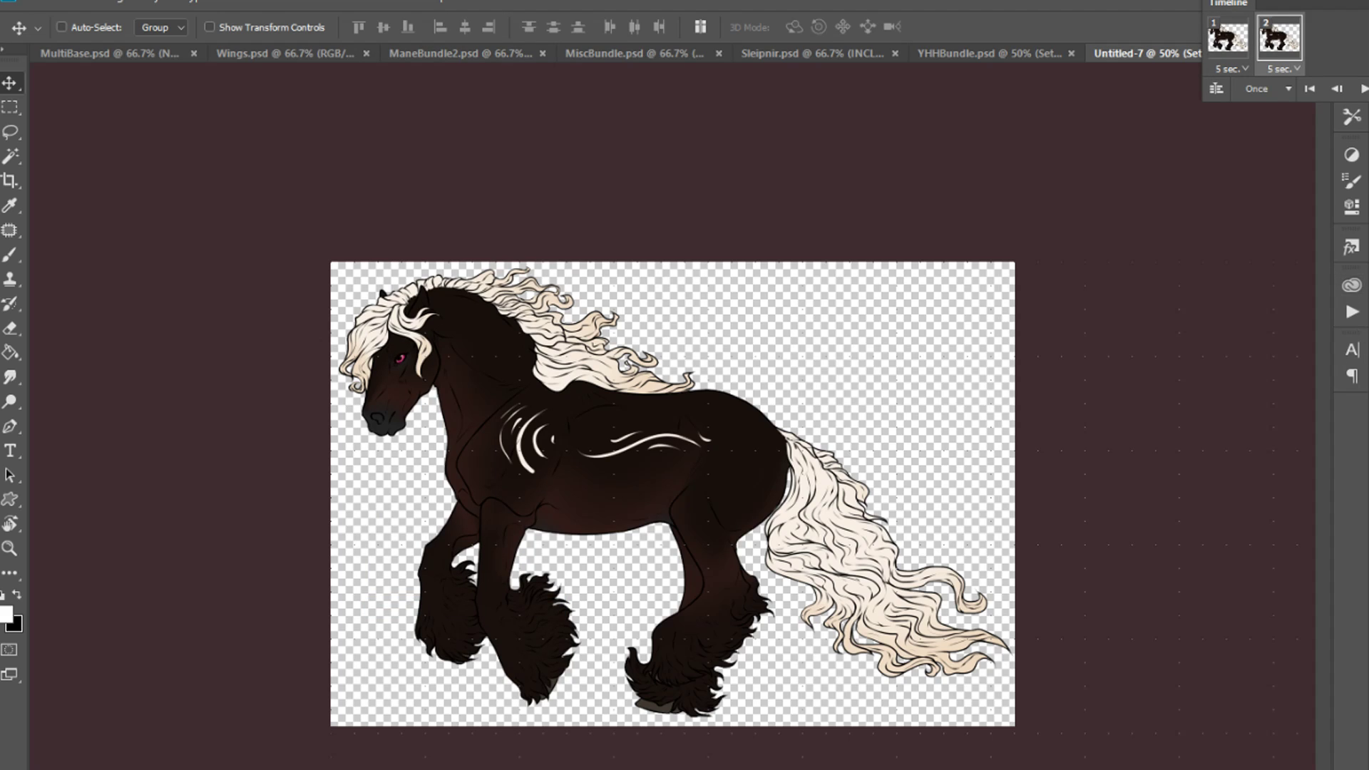
pyautogui.click(1368, 89)
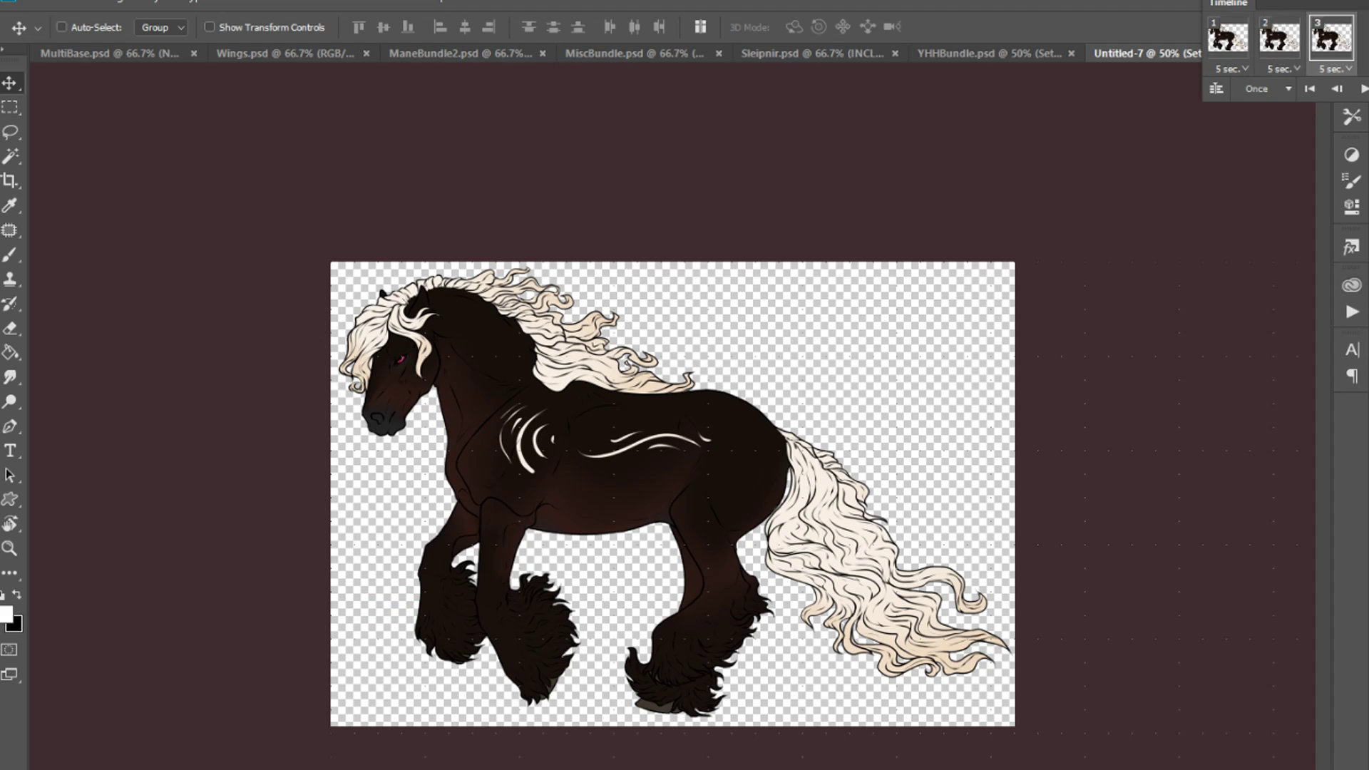
pyautogui.click(1368, 88)
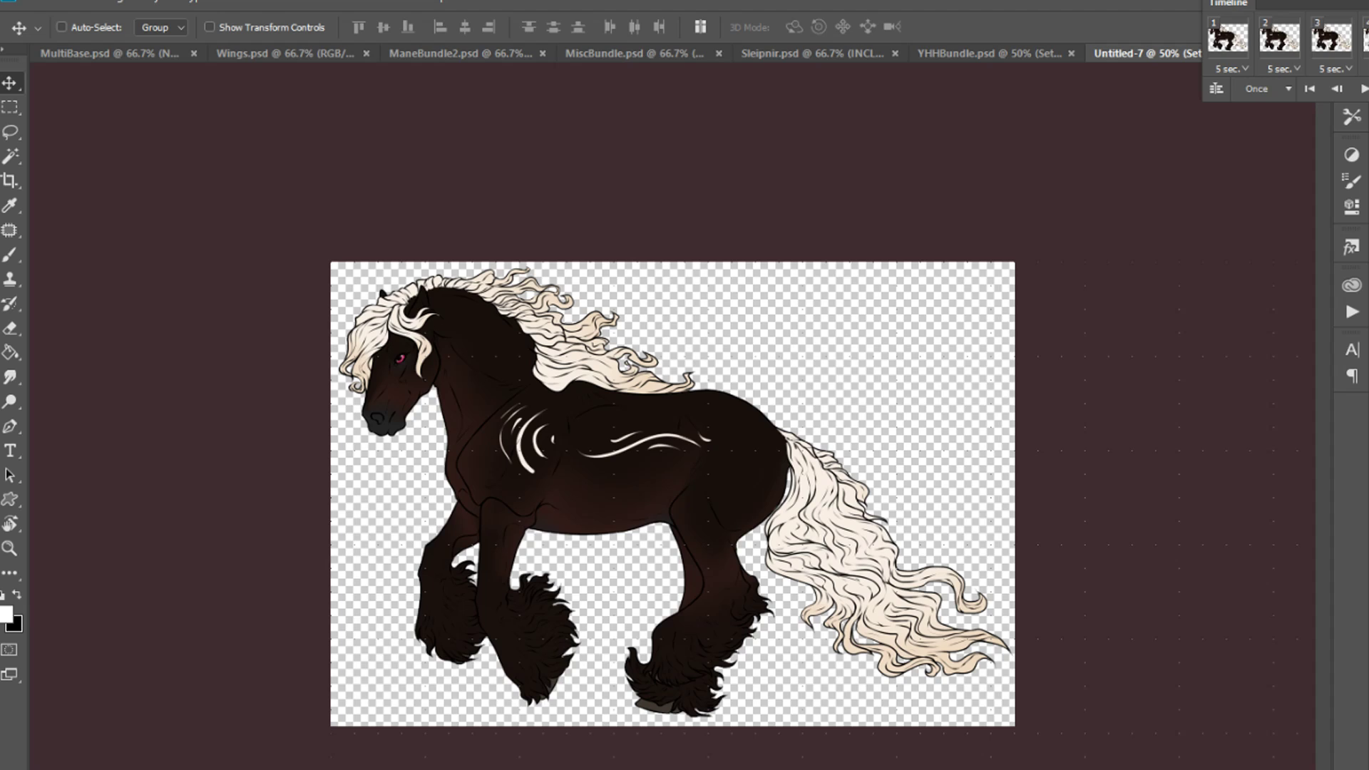
# Set the delay of all animation frames to 0.2 seconds and the looping to Forever
pyautogui.click(1226, 69)
pyautogui.click(1252, 130)
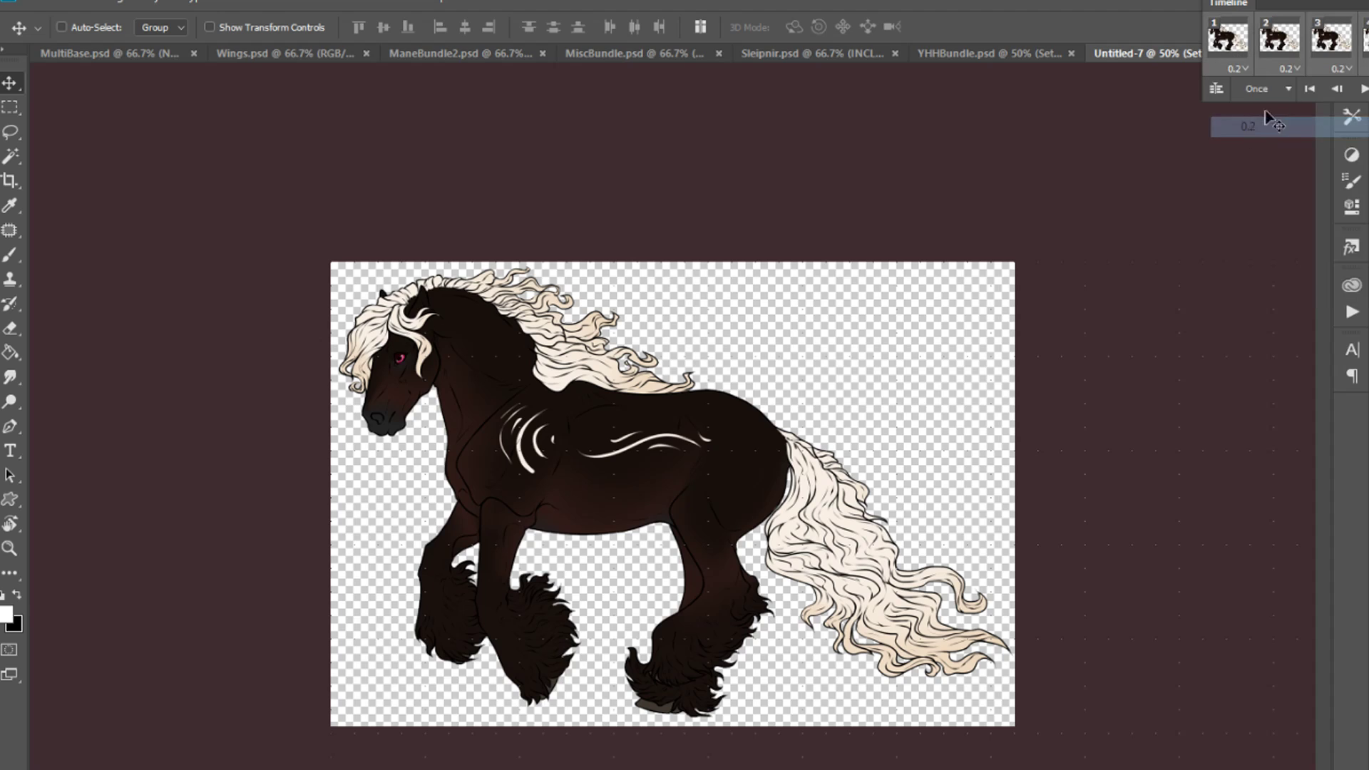
pyautogui.click(1287, 88)
pyautogui.click(1280, 141)
# Set the delay of the first, open-eye frame to 0.5 seconds
pyautogui.click(1268, 60)
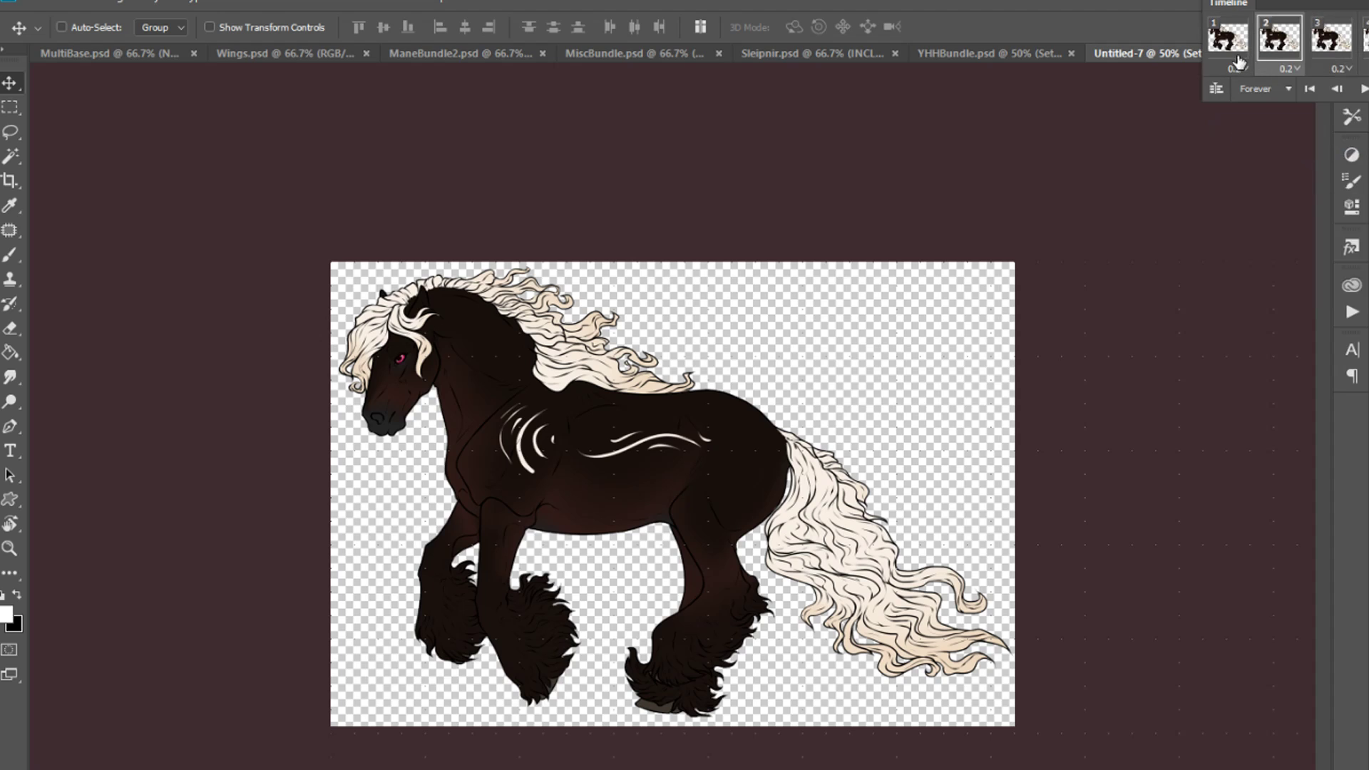
pyautogui.click(1239, 62)
pyautogui.click(1287, 89)
pyautogui.click(1327, 61)
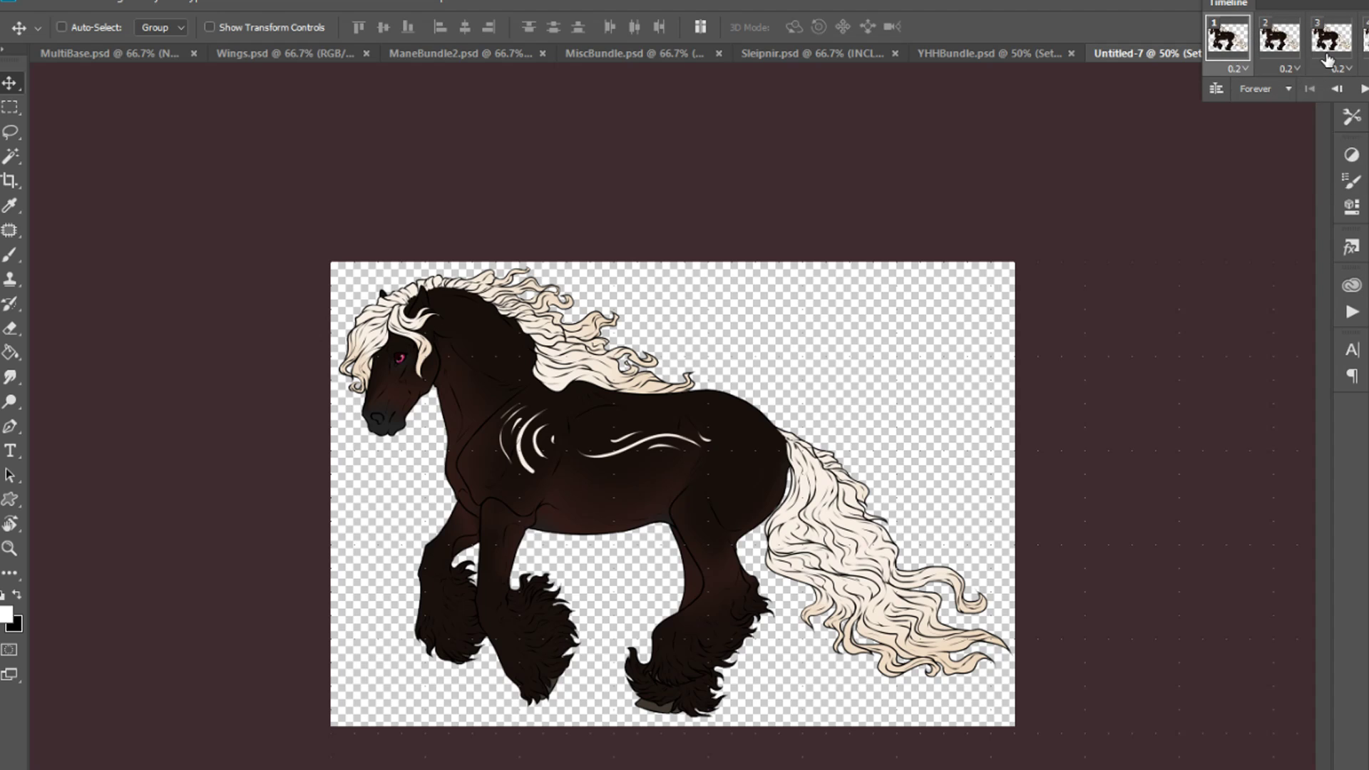
pyautogui.click(1237, 69)
pyautogui.click(1250, 152)
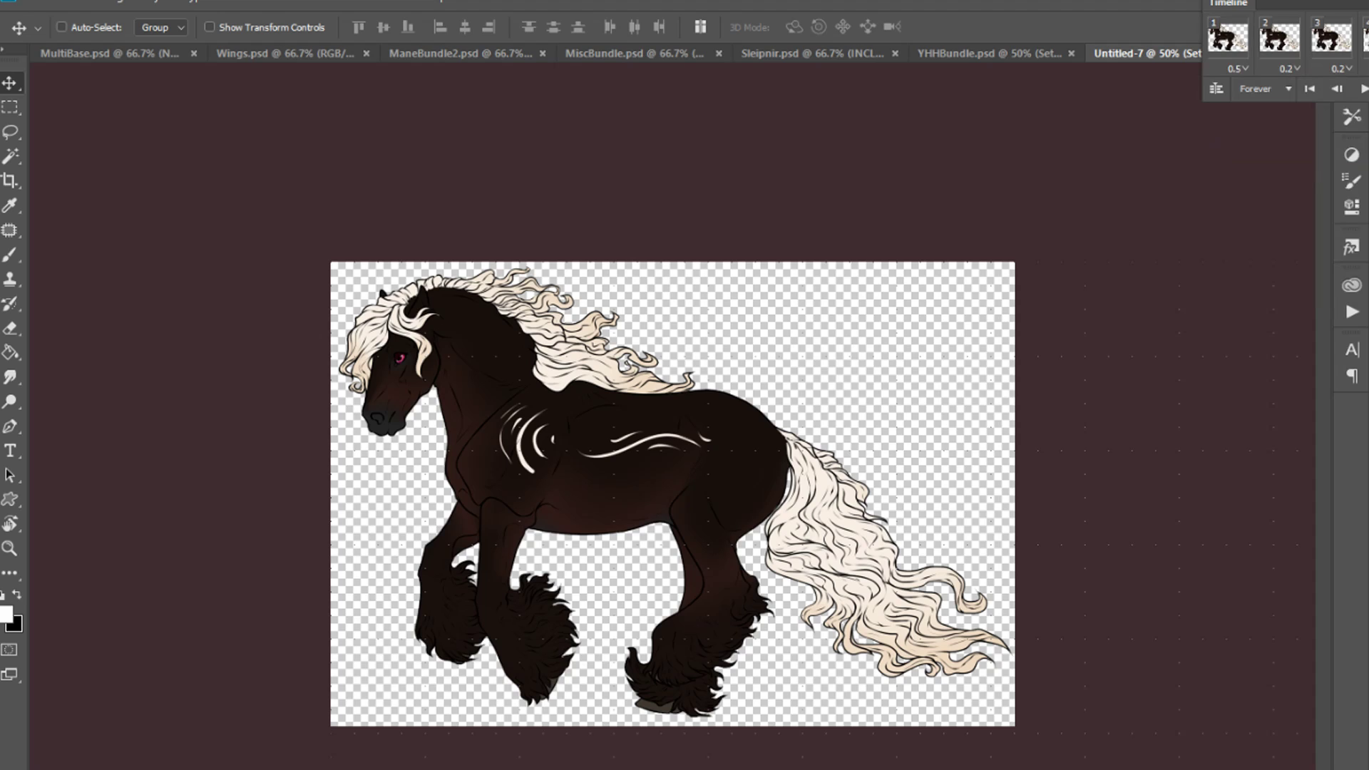
# Play the blink animation and compare the eye in the first two frames at close range
pyautogui.click(1224, 45)
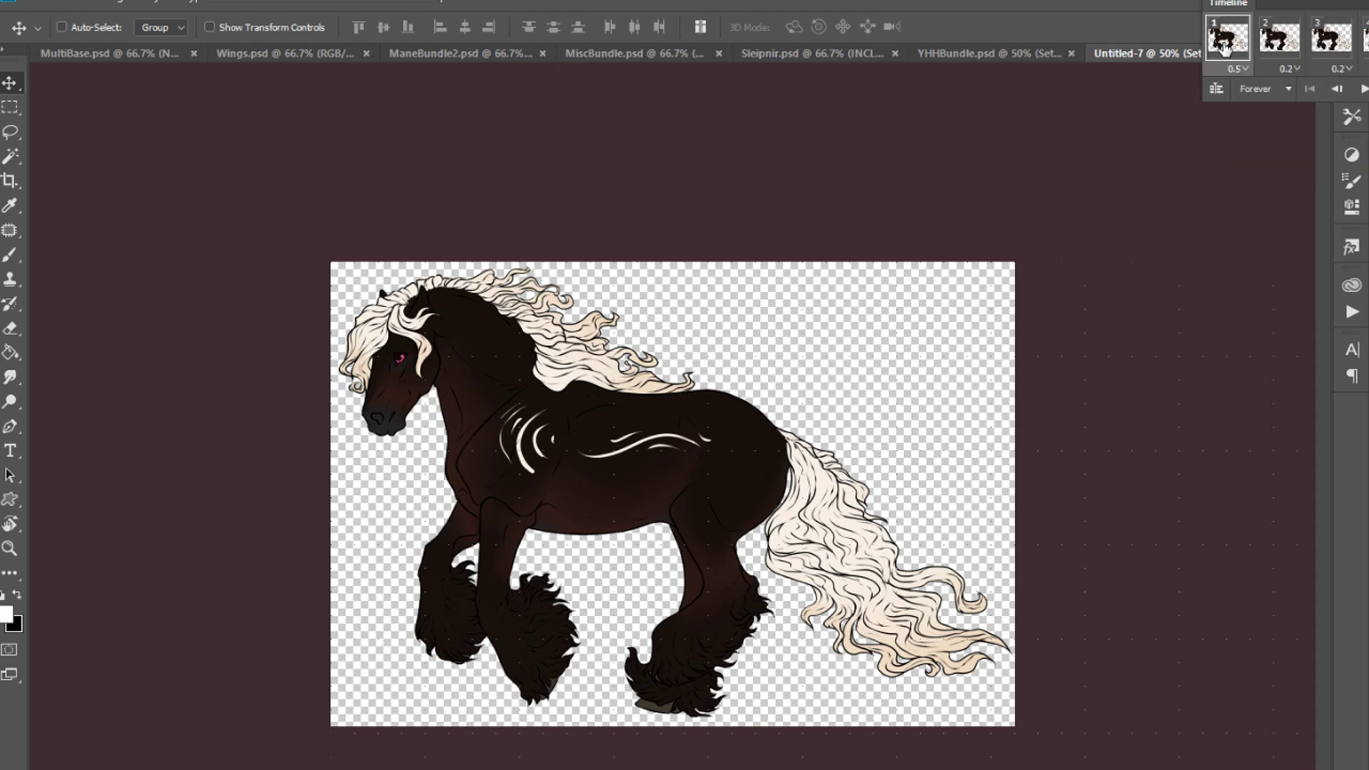
pyautogui.hotkey('ctrl', '0')
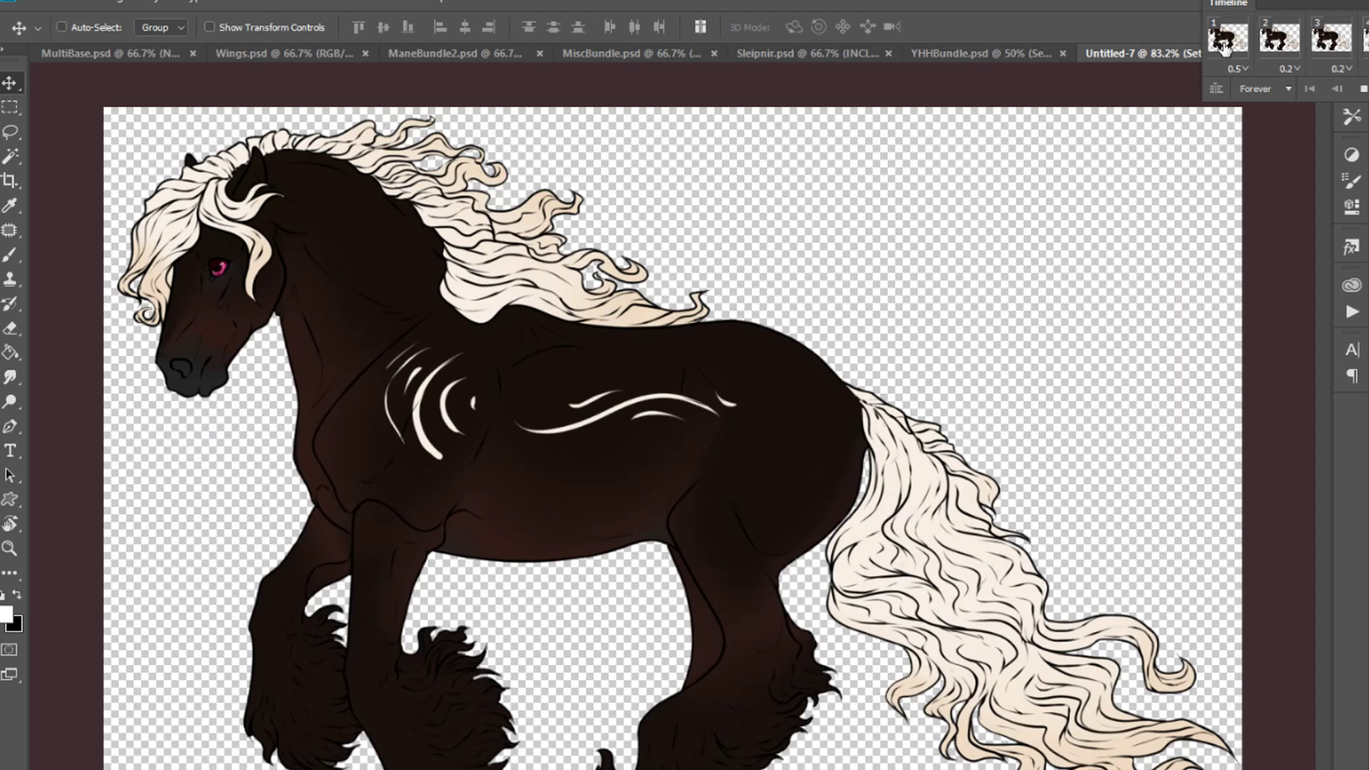
pyautogui.press('space')
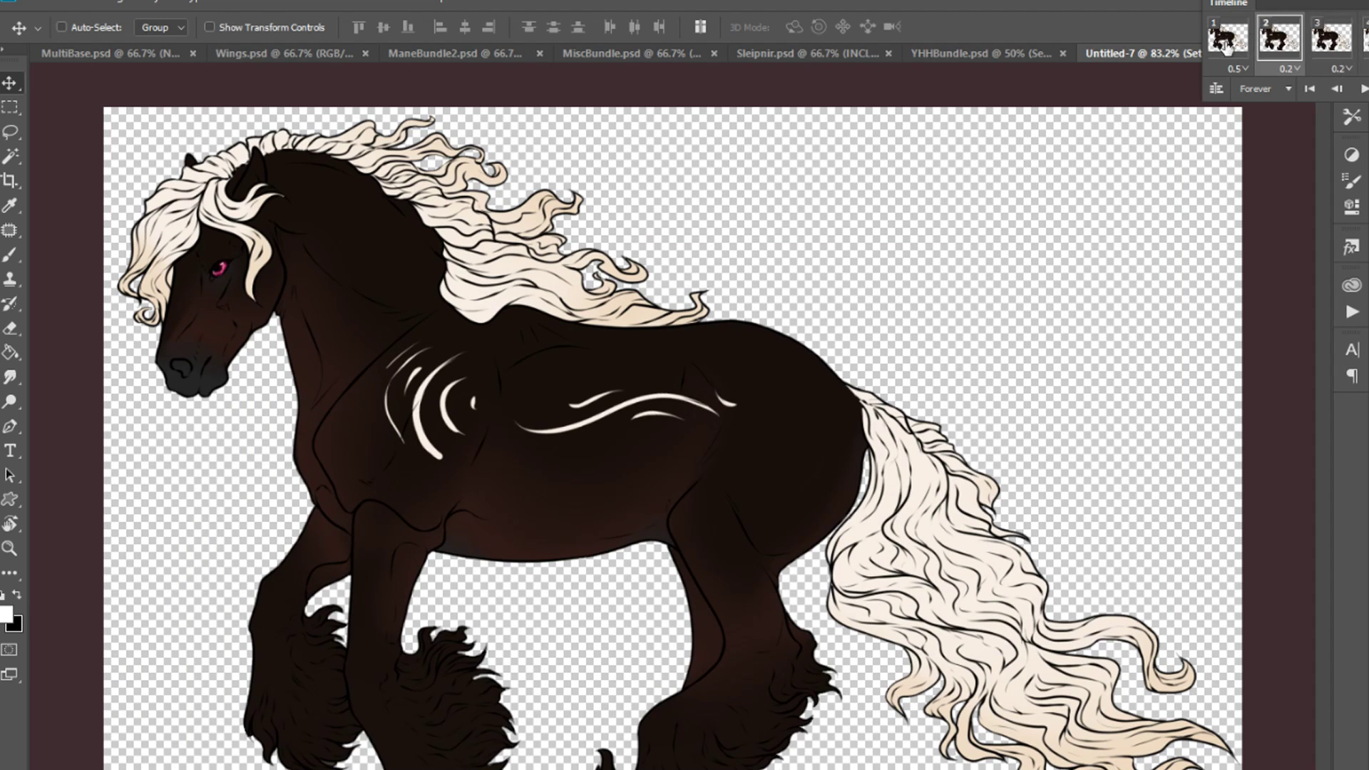
pyautogui.press('z')
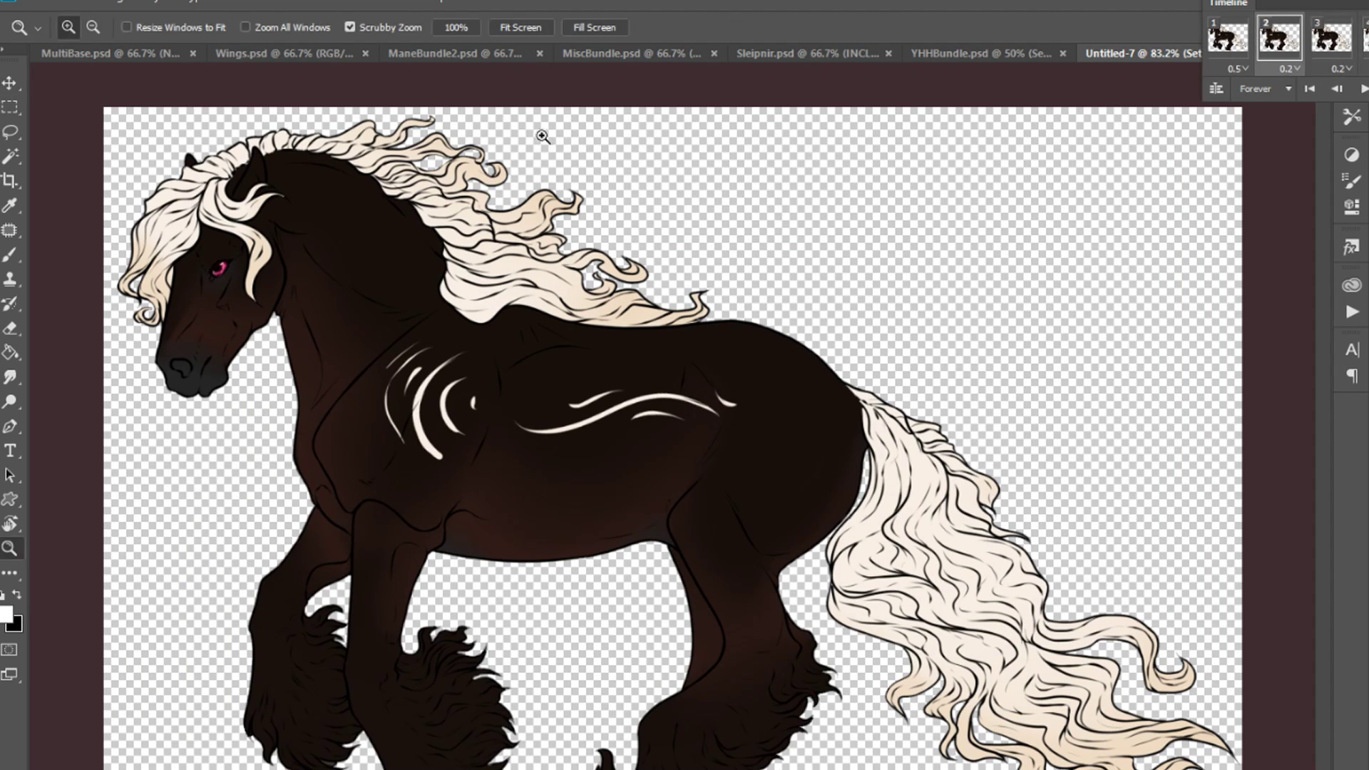
pyautogui.moveTo(151, 258); pyautogui.dragTo(153, 260)
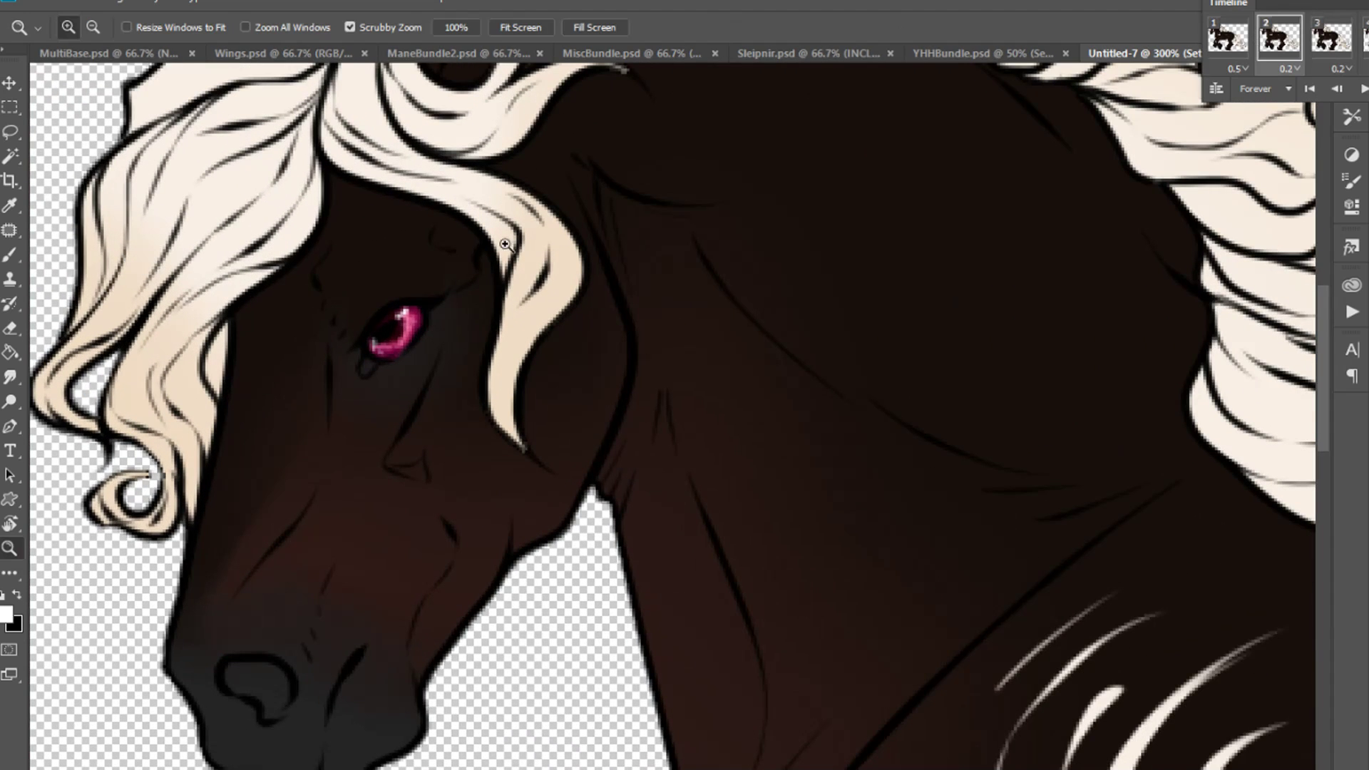
pyautogui.click(1219, 50)
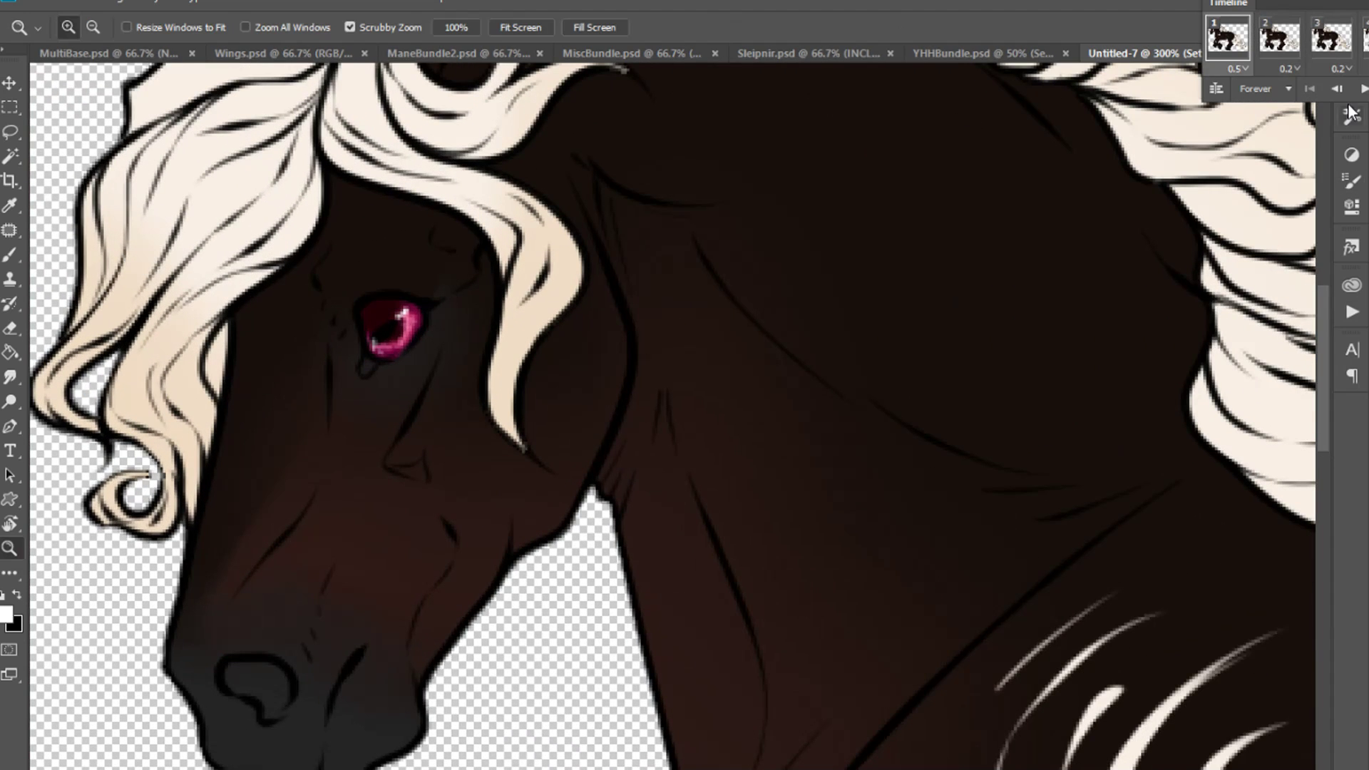
pyautogui.click(1271, 40)
pyautogui.click(1238, 41)
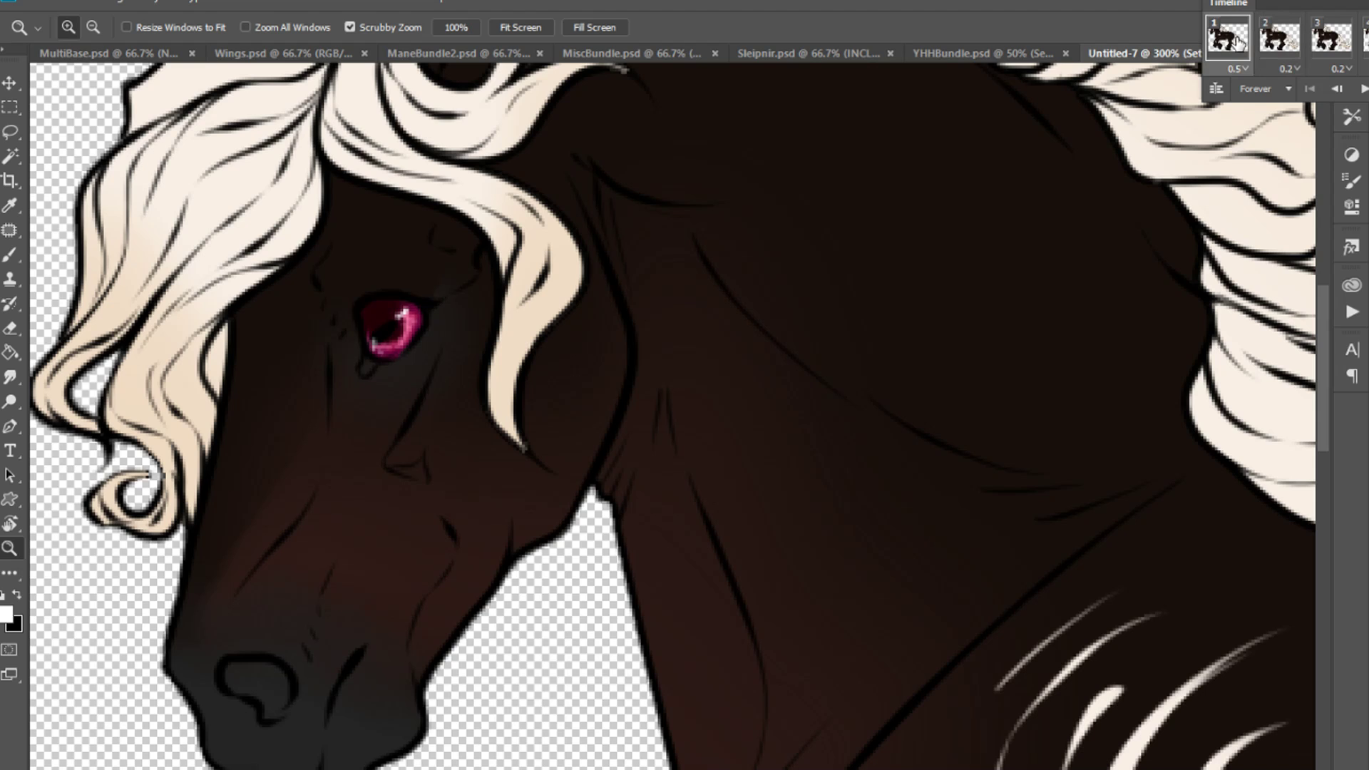
pyautogui.click(1277, 45)
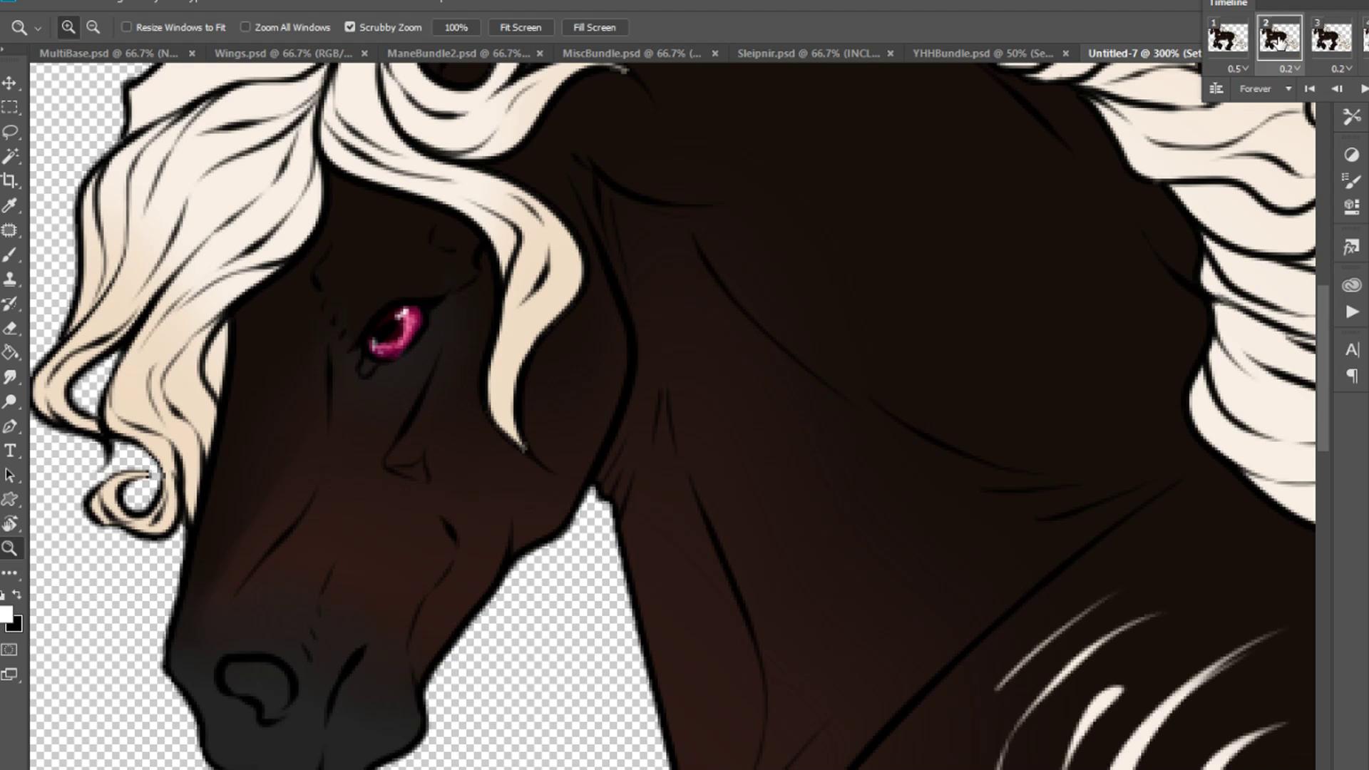
# Brighten the pink eye's layer in the first frame with Curves, raising input 96 to output 117, and replay the animation at 100%
pyautogui.click(1228, 44)
pyautogui.press('space')
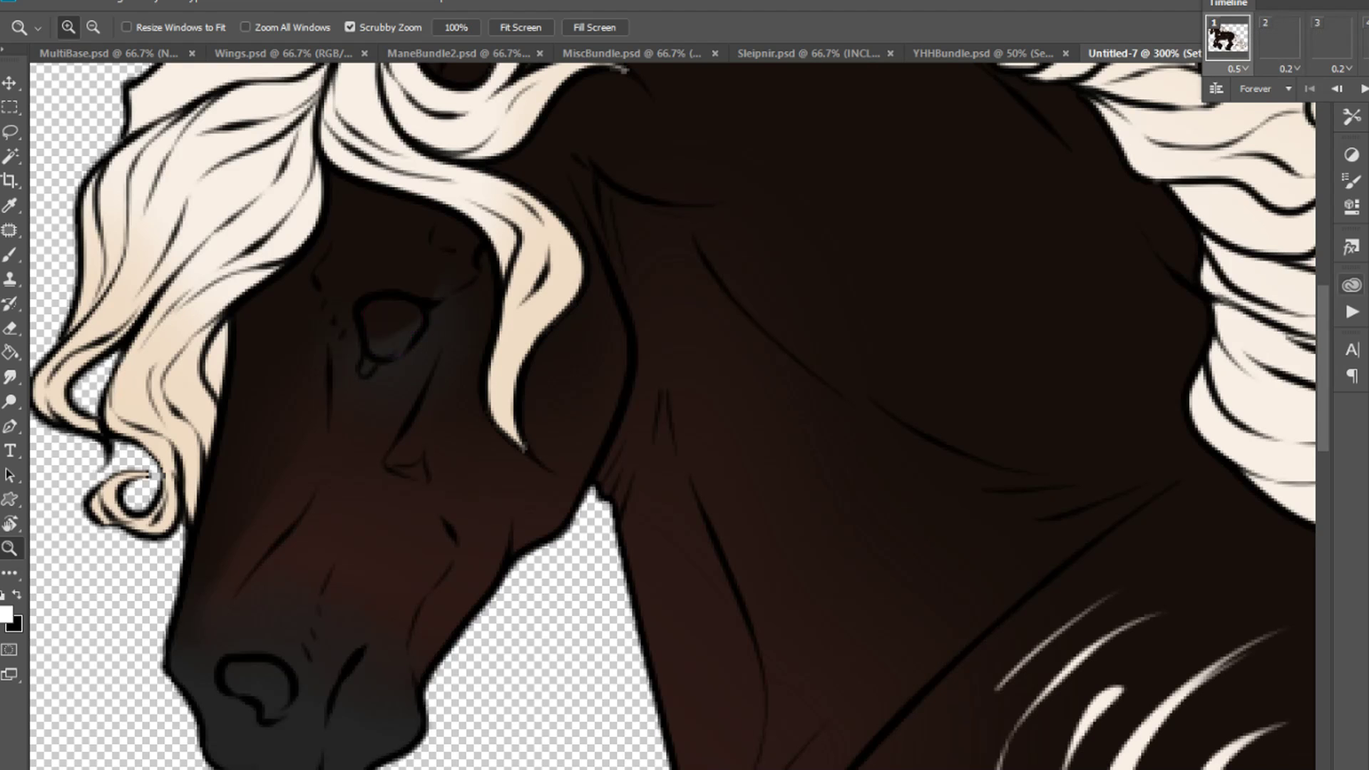
pyautogui.hotkey('ctrl', 'm')
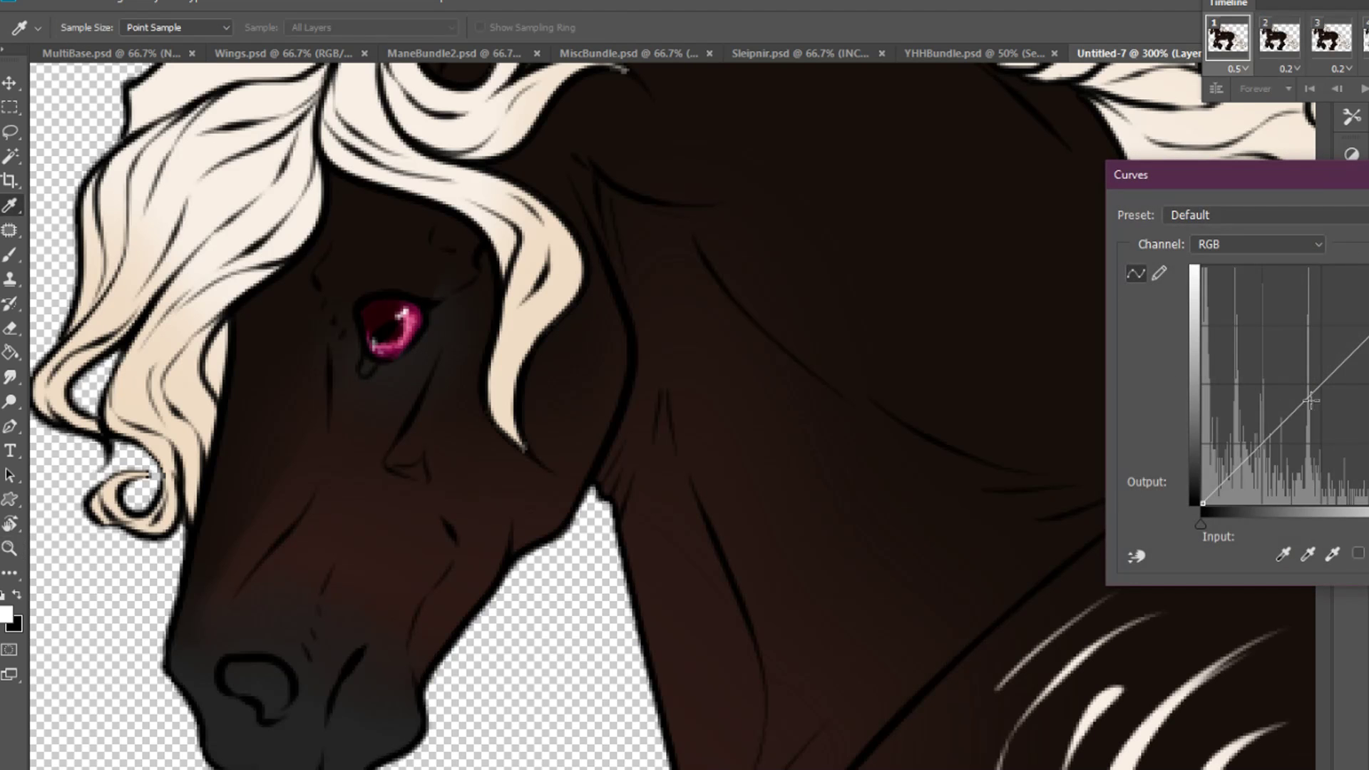
pyautogui.moveTo(1294, 412); pyautogui.dragTo(1291, 394)
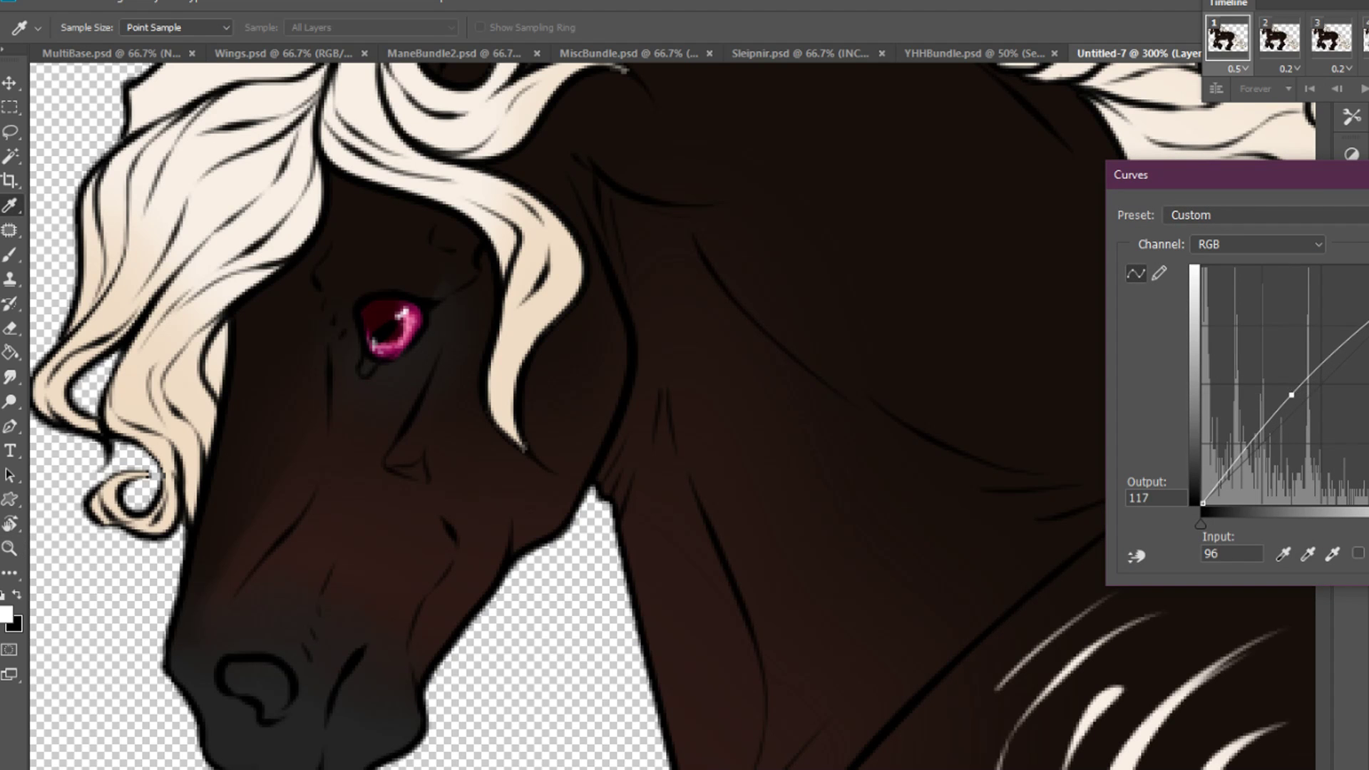
pyautogui.press('Return')
pyautogui.press('z')
pyautogui.hotkey('ctrl', '1')
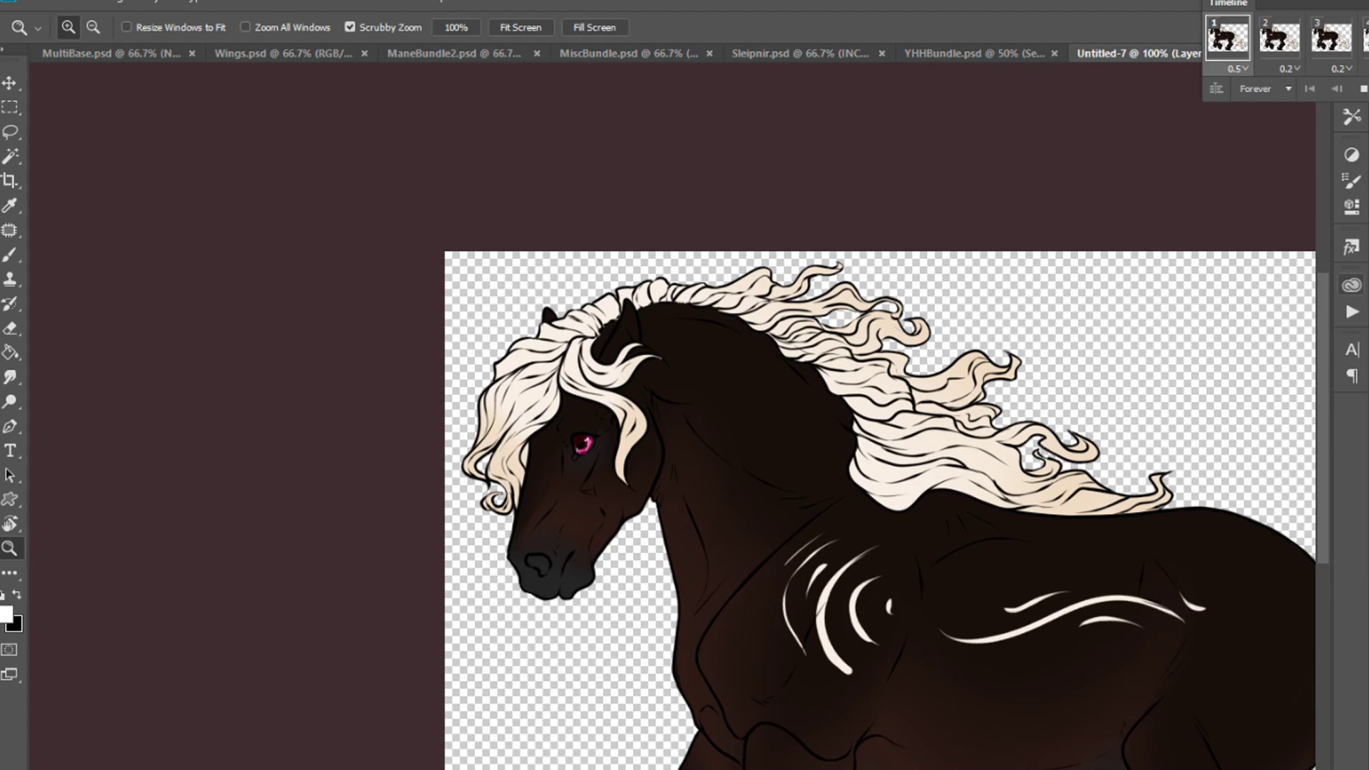
# Stop the blink animation and apply the Filter Gallery's Paint Daubs effect to the horse artwork
pyautogui.press('space')
pyautogui.click(1219, 13)
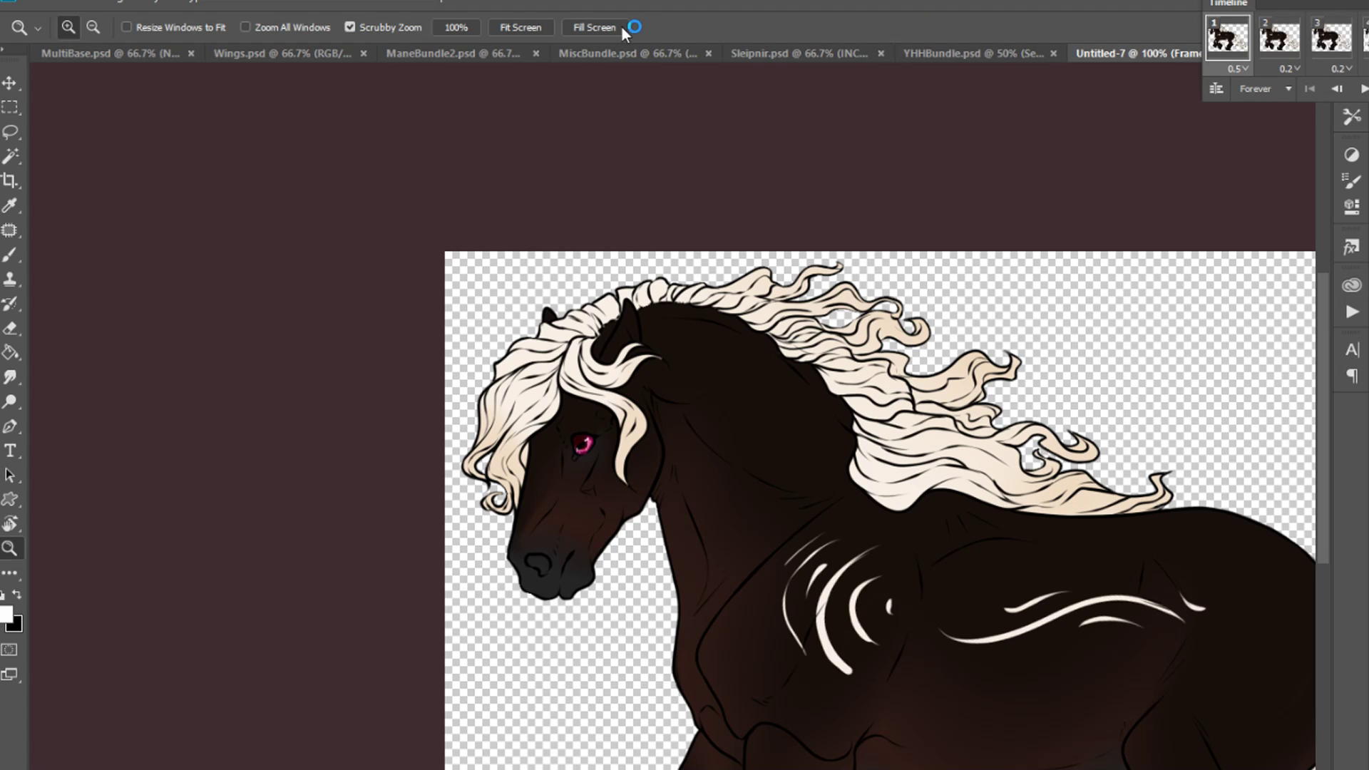
pyautogui.click(282, 2)
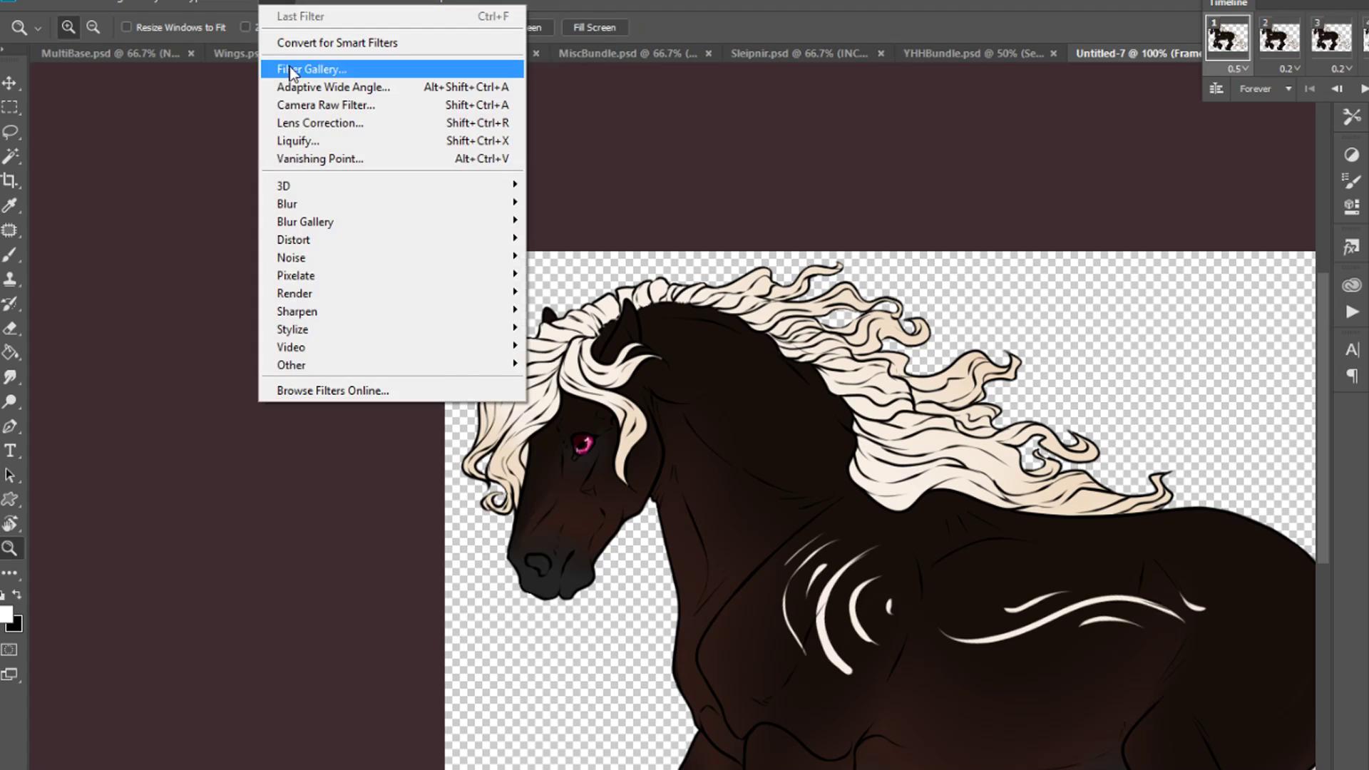
pyautogui.click(292, 70)
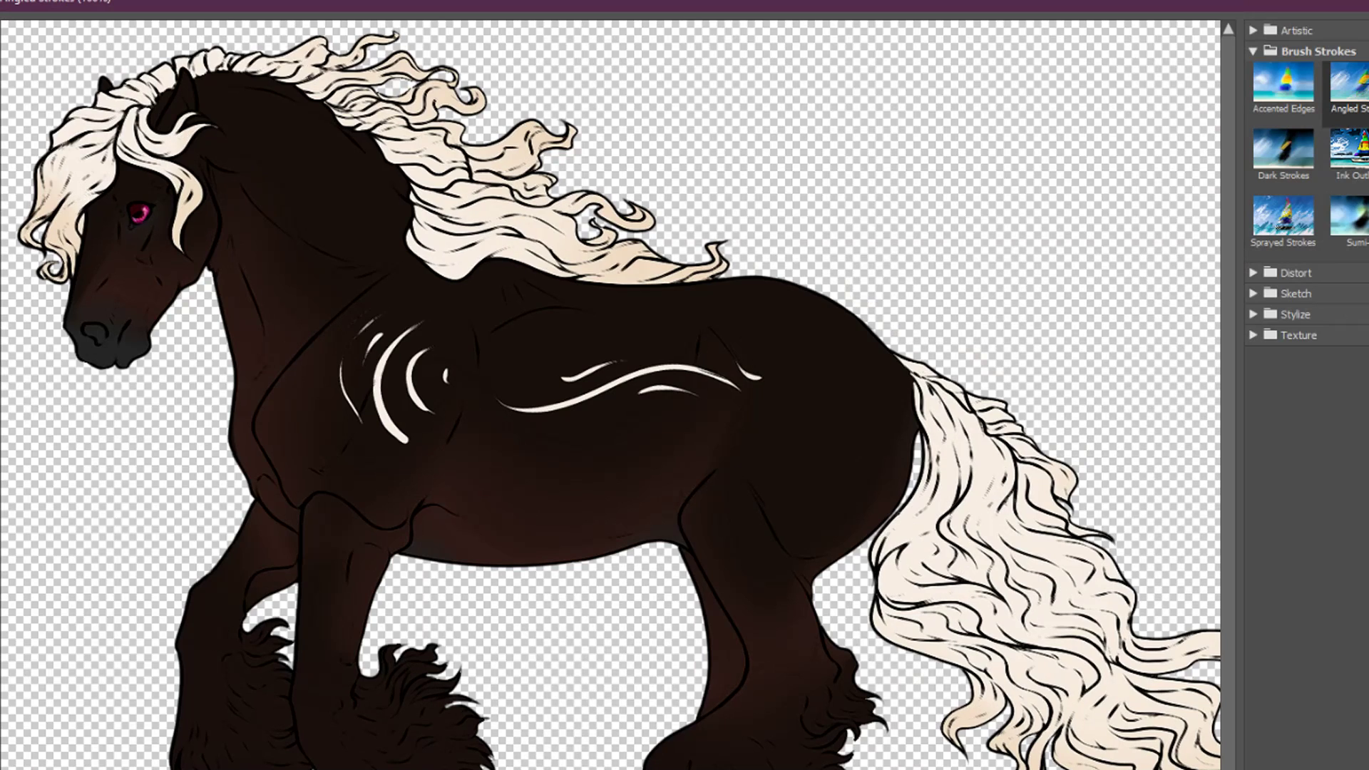
pyautogui.click(1283, 200)
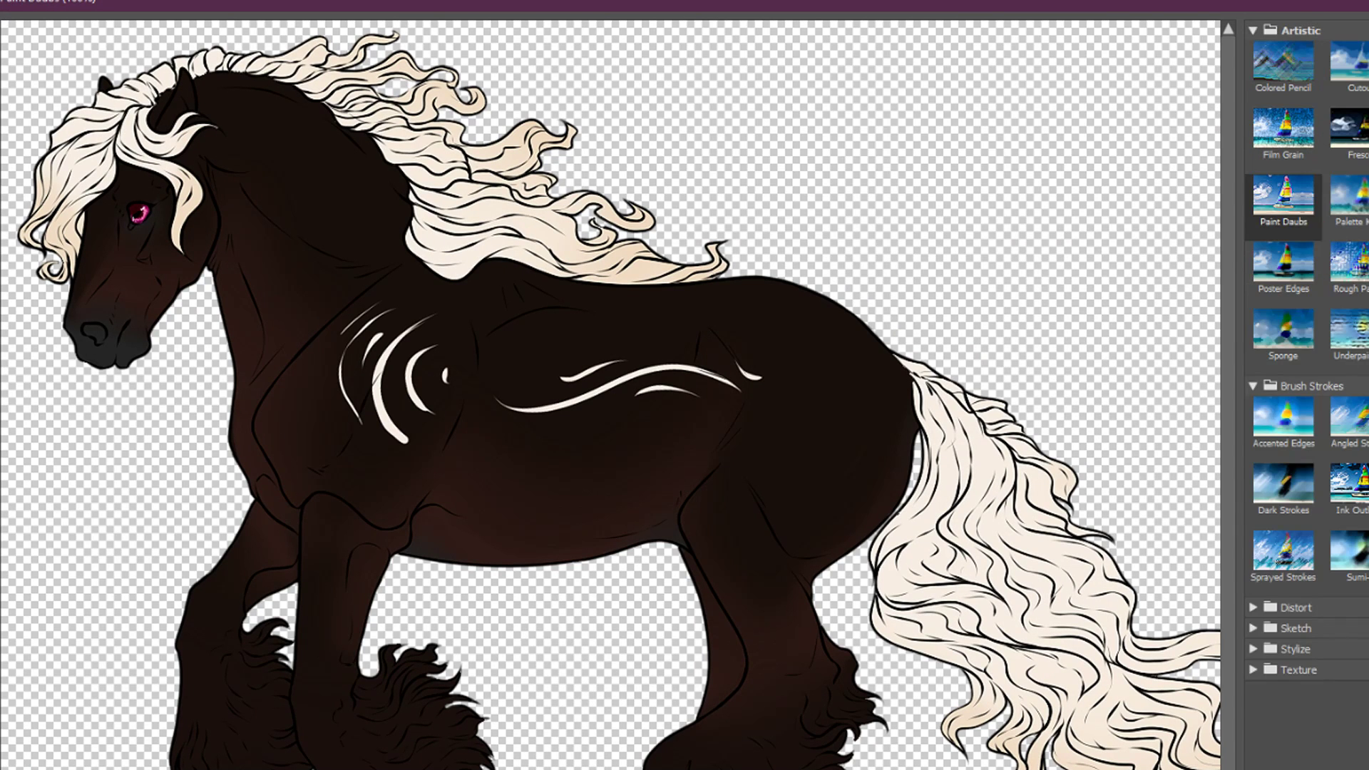
pyautogui.moveTo(968, 507)
pyautogui.mouseDown()
pyautogui.moveTo(821, 496)
pyautogui.moveTo(972, 495)
pyautogui.mouseUp()
pyautogui.press('Return')
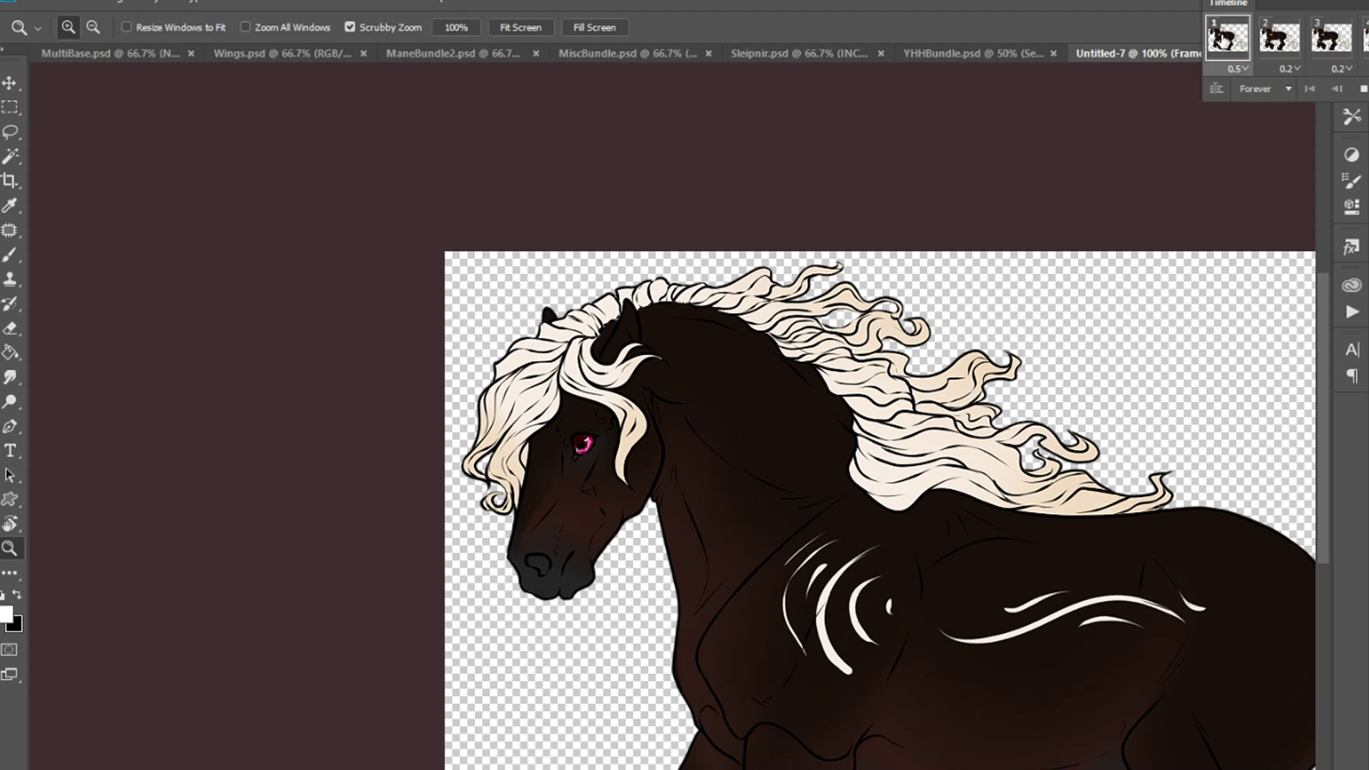
# Resize the whole horse image to 800 px wide and 543 px high with resampling enabled
pyautogui.click(12, 83)
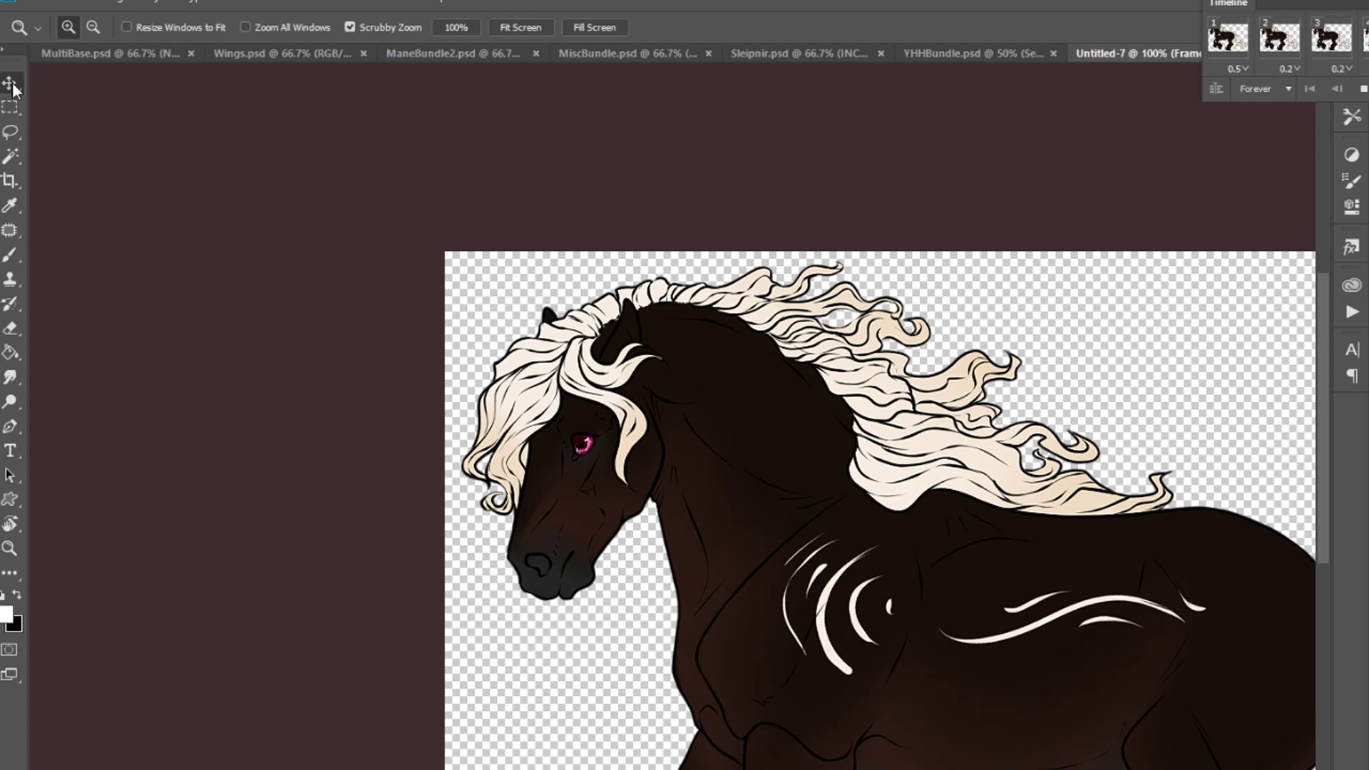
pyautogui.click(16, 2)
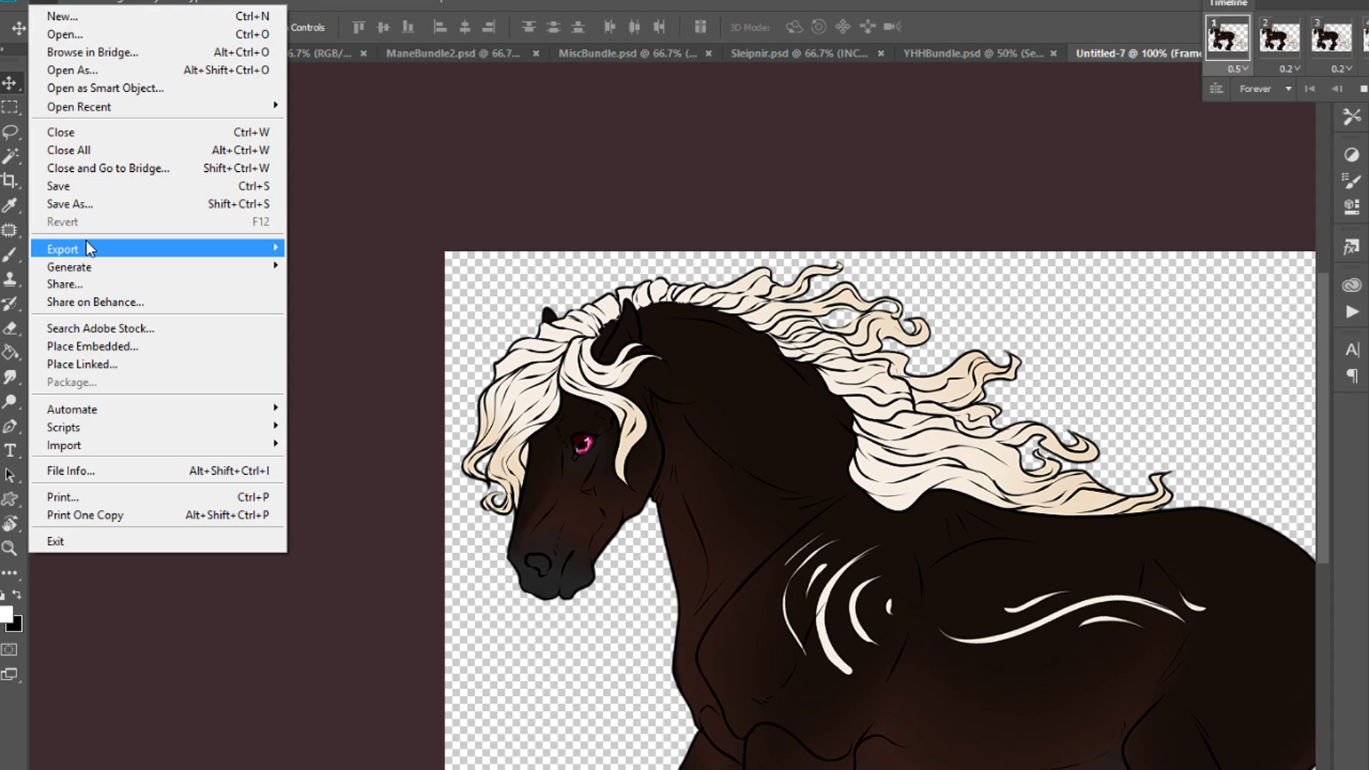
pyautogui.moveTo(110, 2)
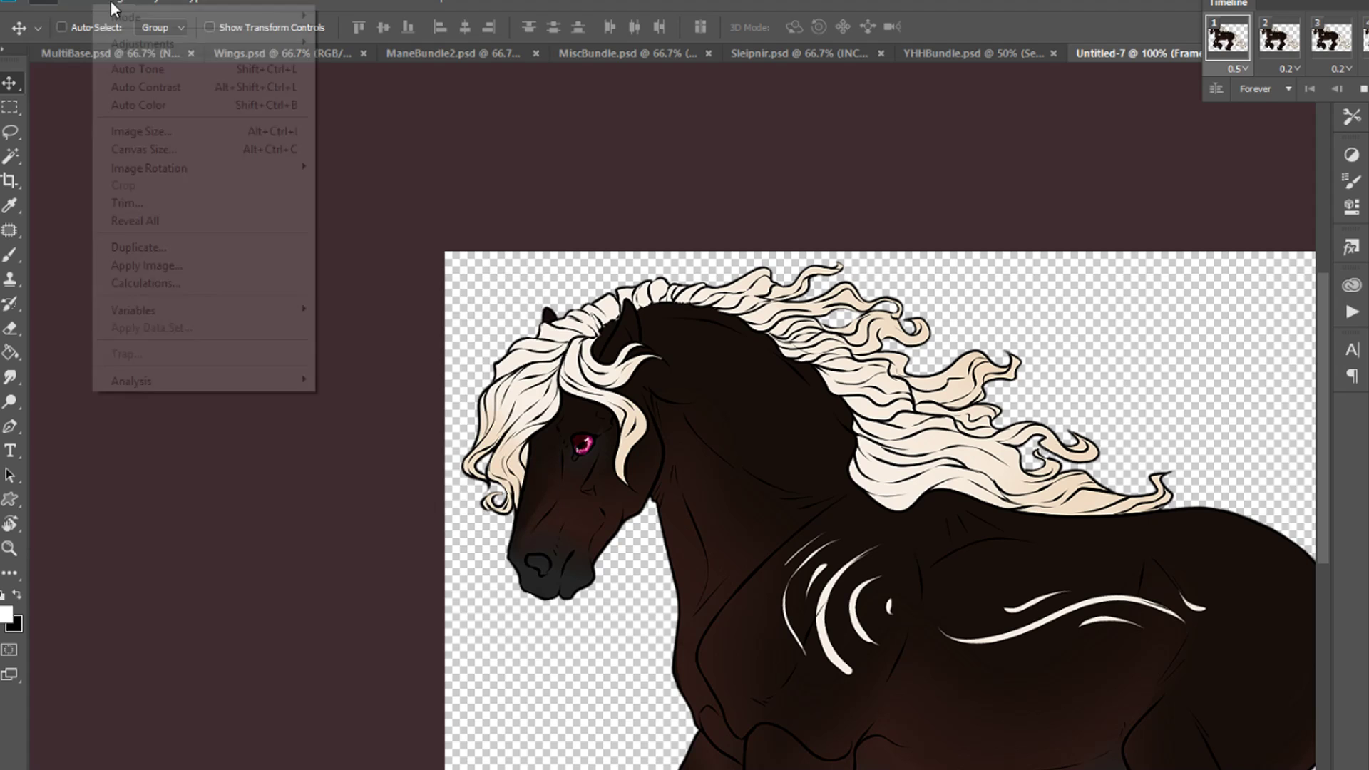
pyautogui.click(141, 131)
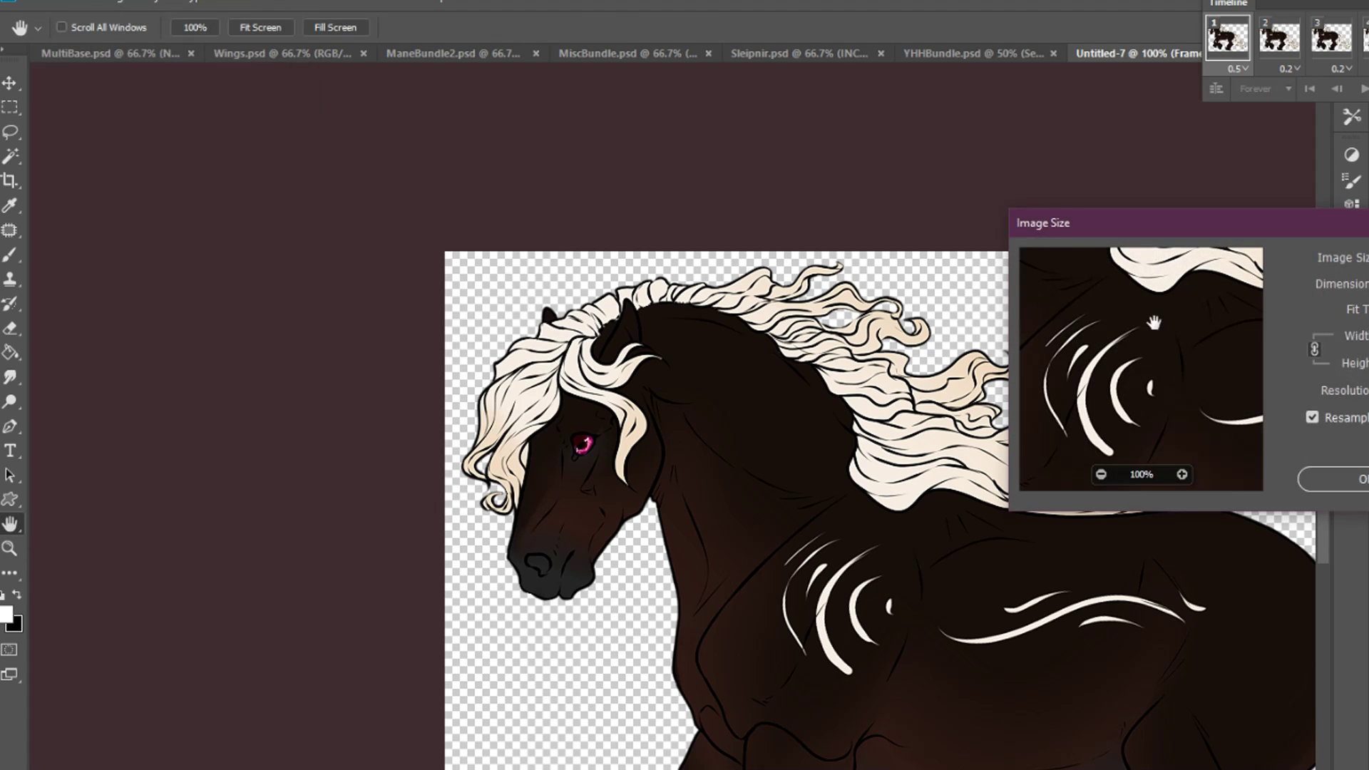
pyautogui.click(1198, 349)
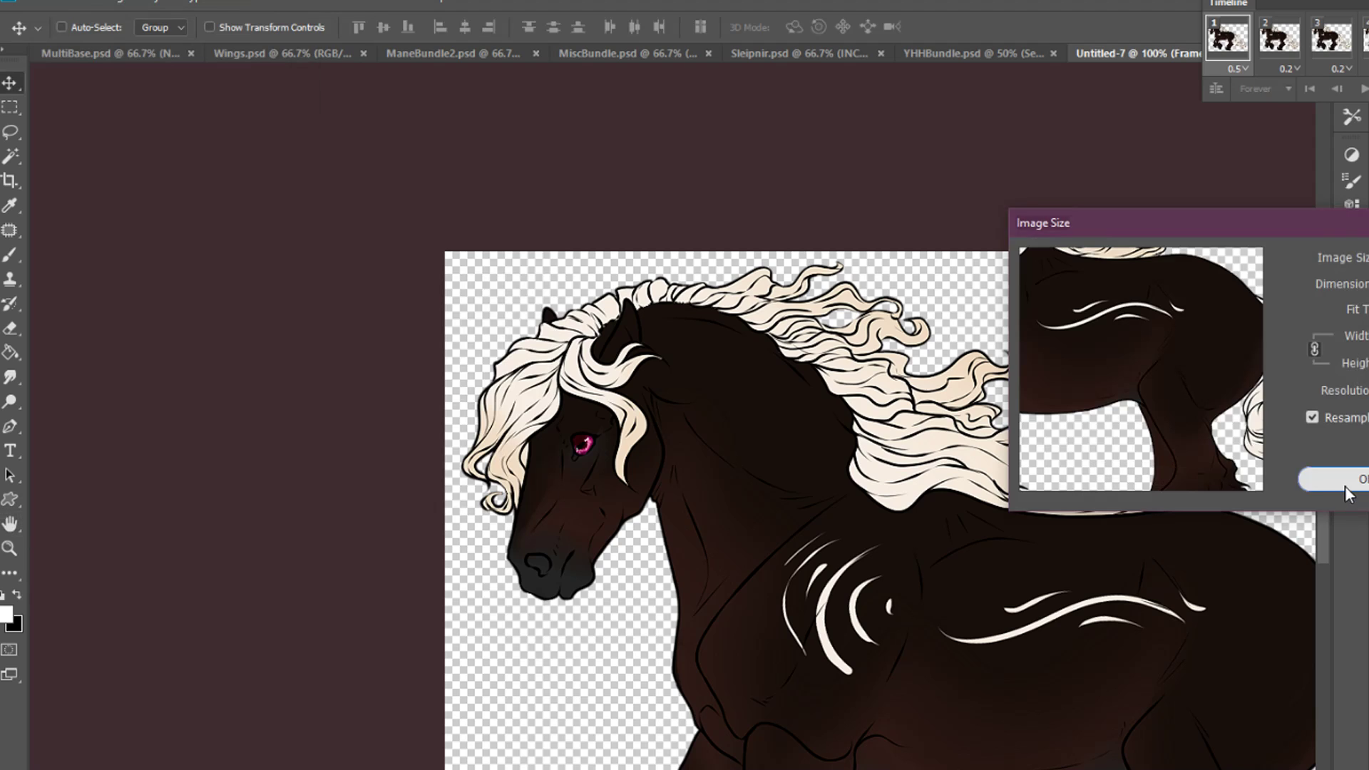
pyautogui.click(1348, 479)
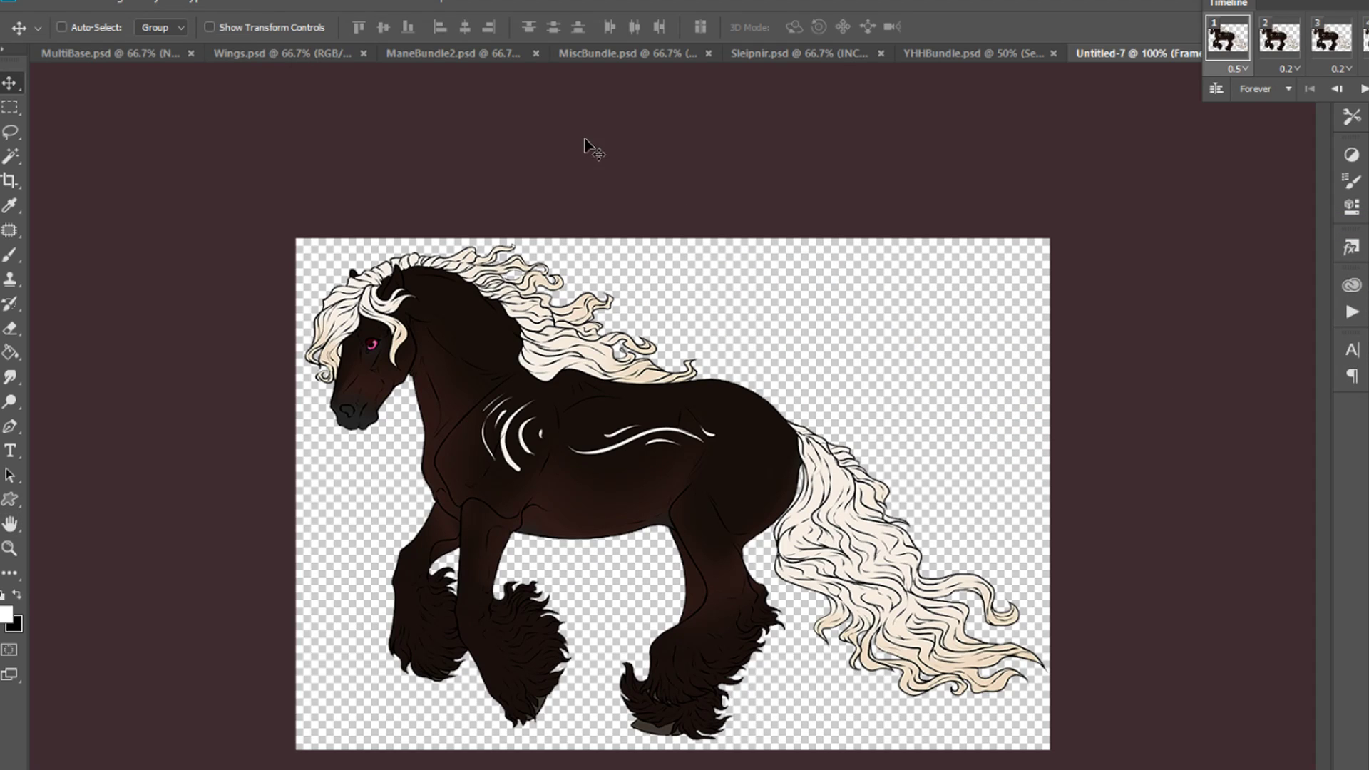
pyautogui.click(53, 3)
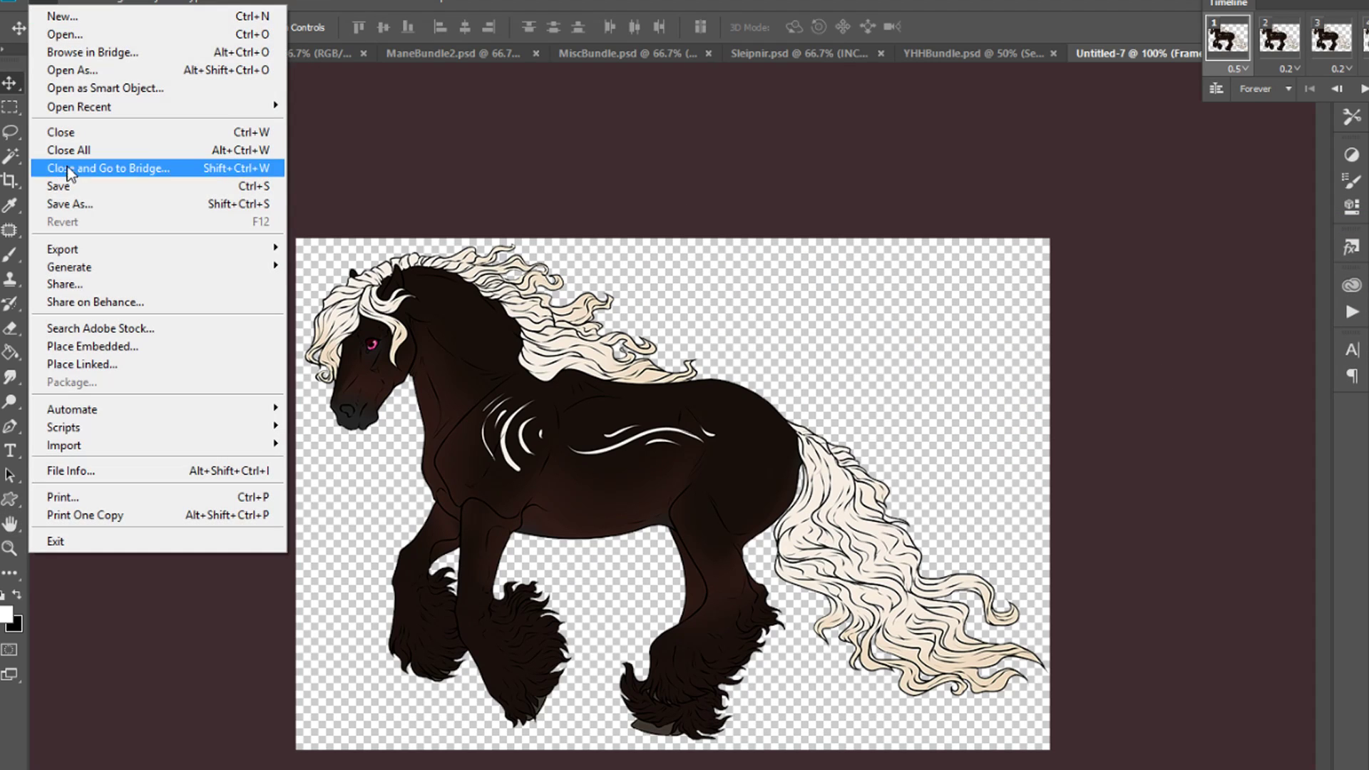
pyautogui.click(72, 204)
pyautogui.click(229, 669)
pyautogui.click(760, 583)
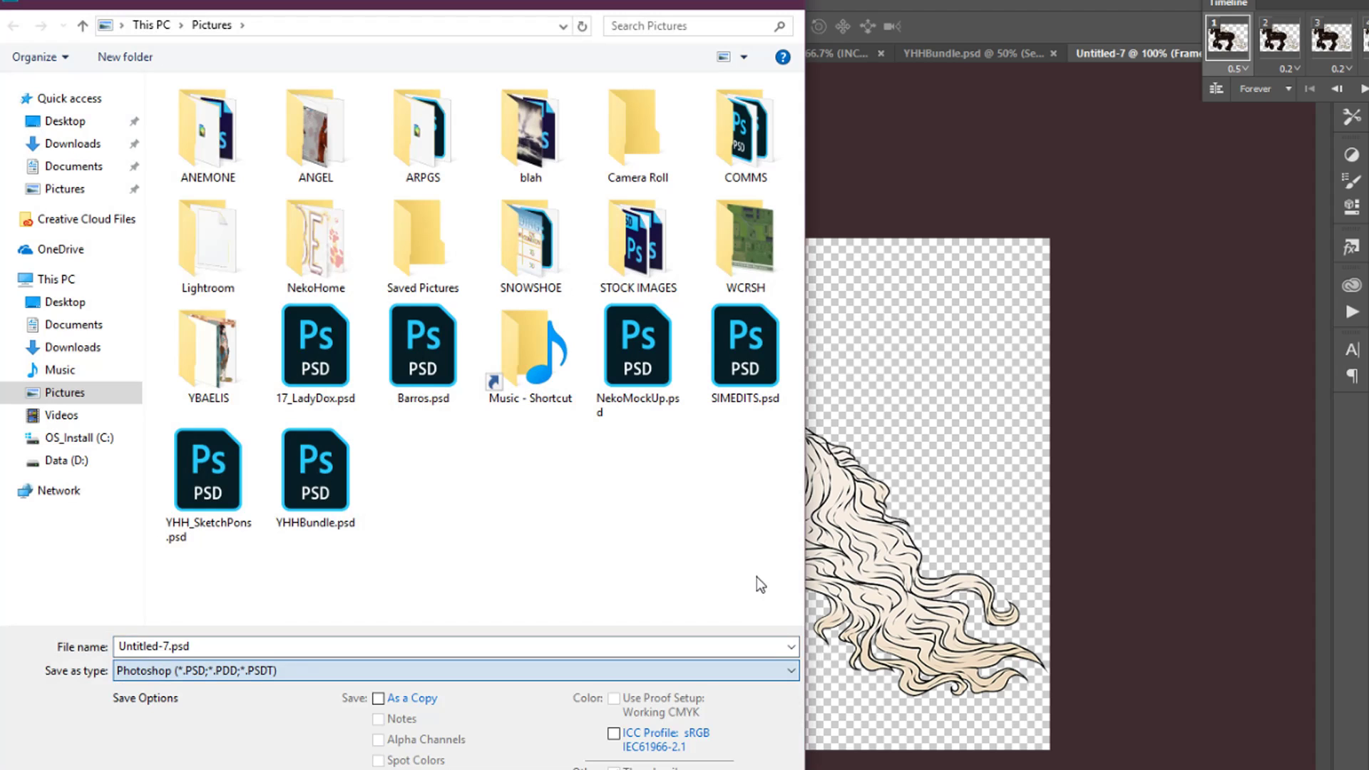
pyautogui.click(756, 769)
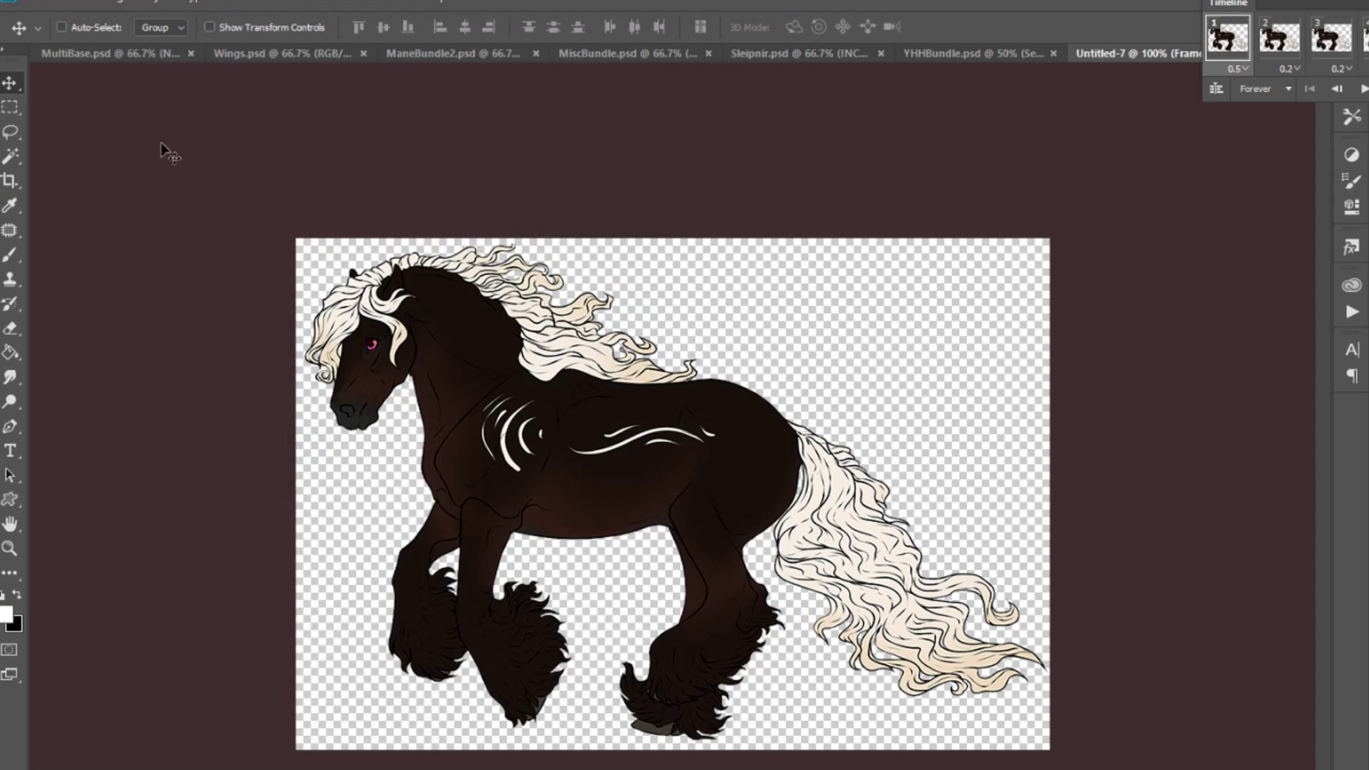
# Start a Save for Web export of the blink animation as a transparent GIF looping forever
pyautogui.click(50, 4)
pyautogui.moveTo(112, 253)
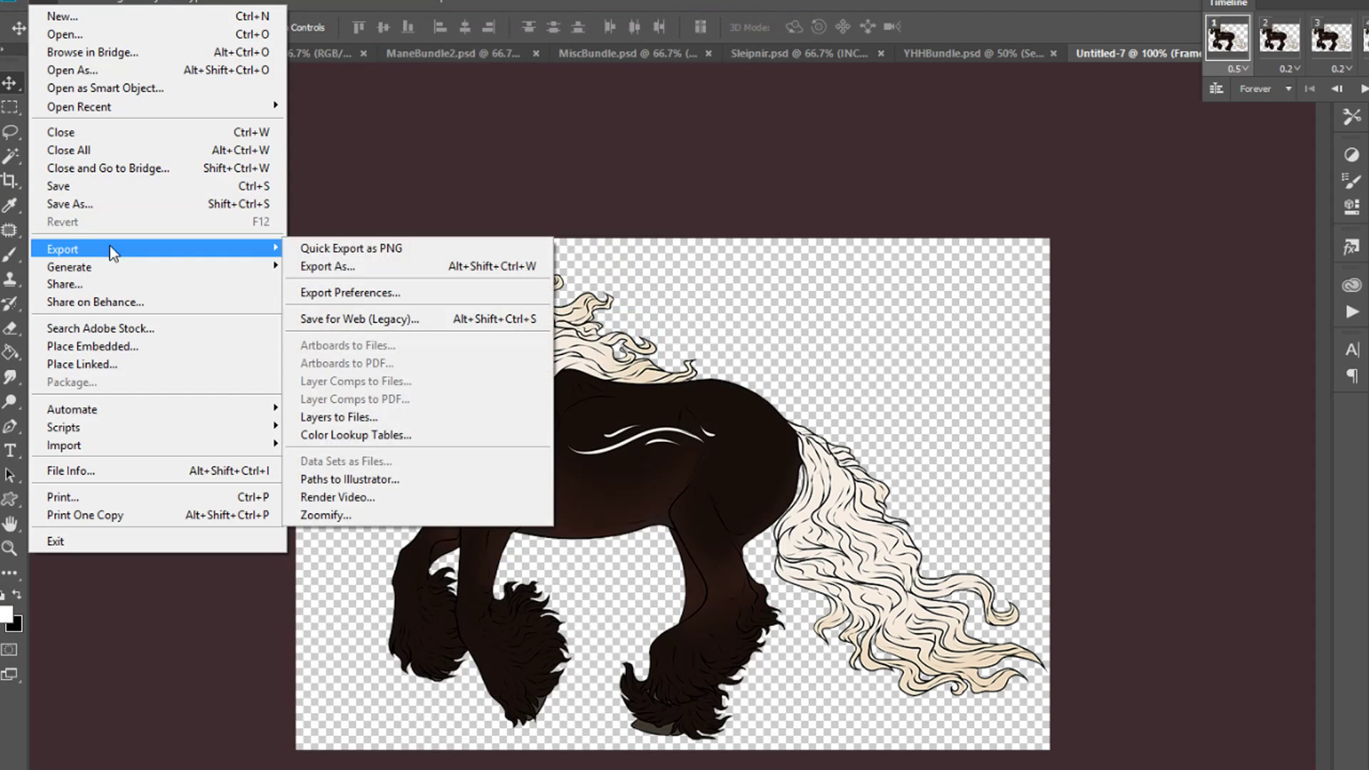
pyautogui.click(358, 319)
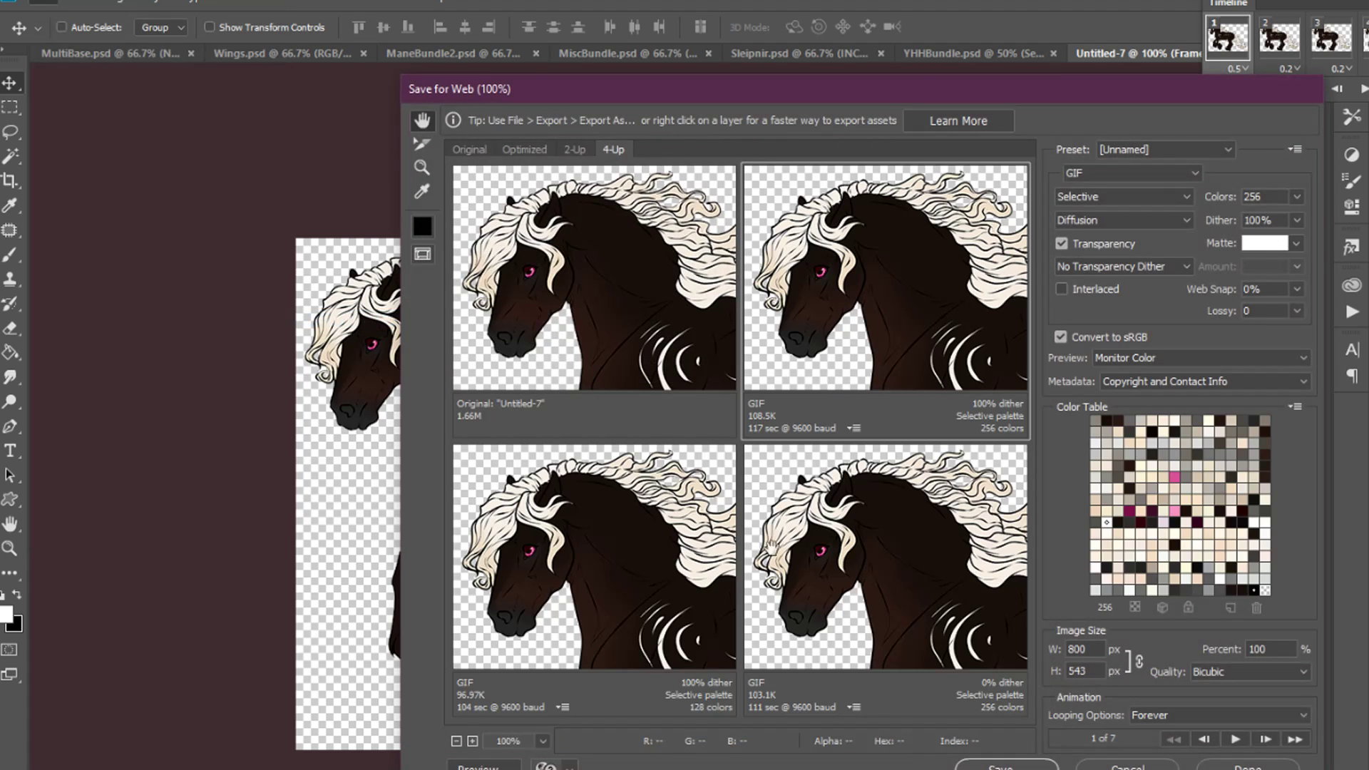
pyautogui.click(1001, 767)
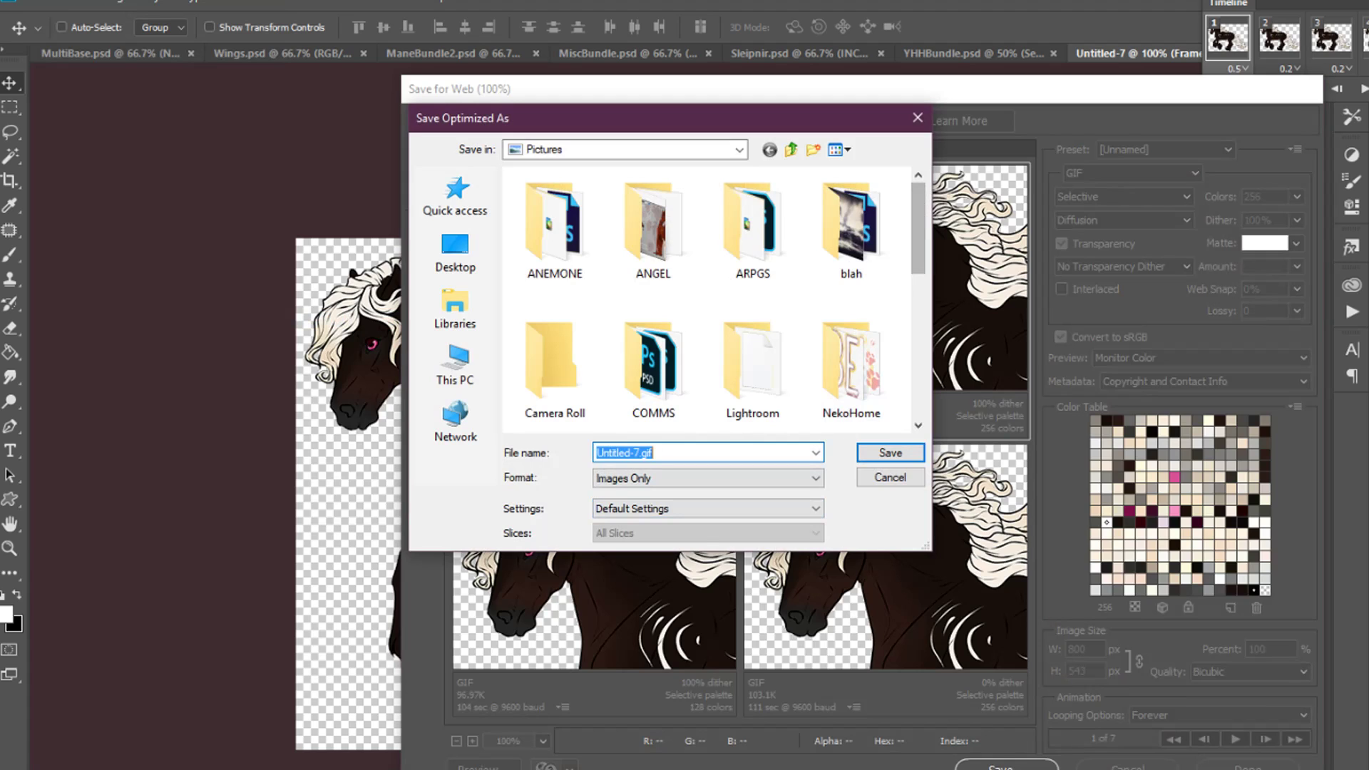
# Switch to the browser and find the sunset reference artwork to check its artist's username
pyautogui.hotkey('alt', 'Tab')
pyautogui.click(576, 19)
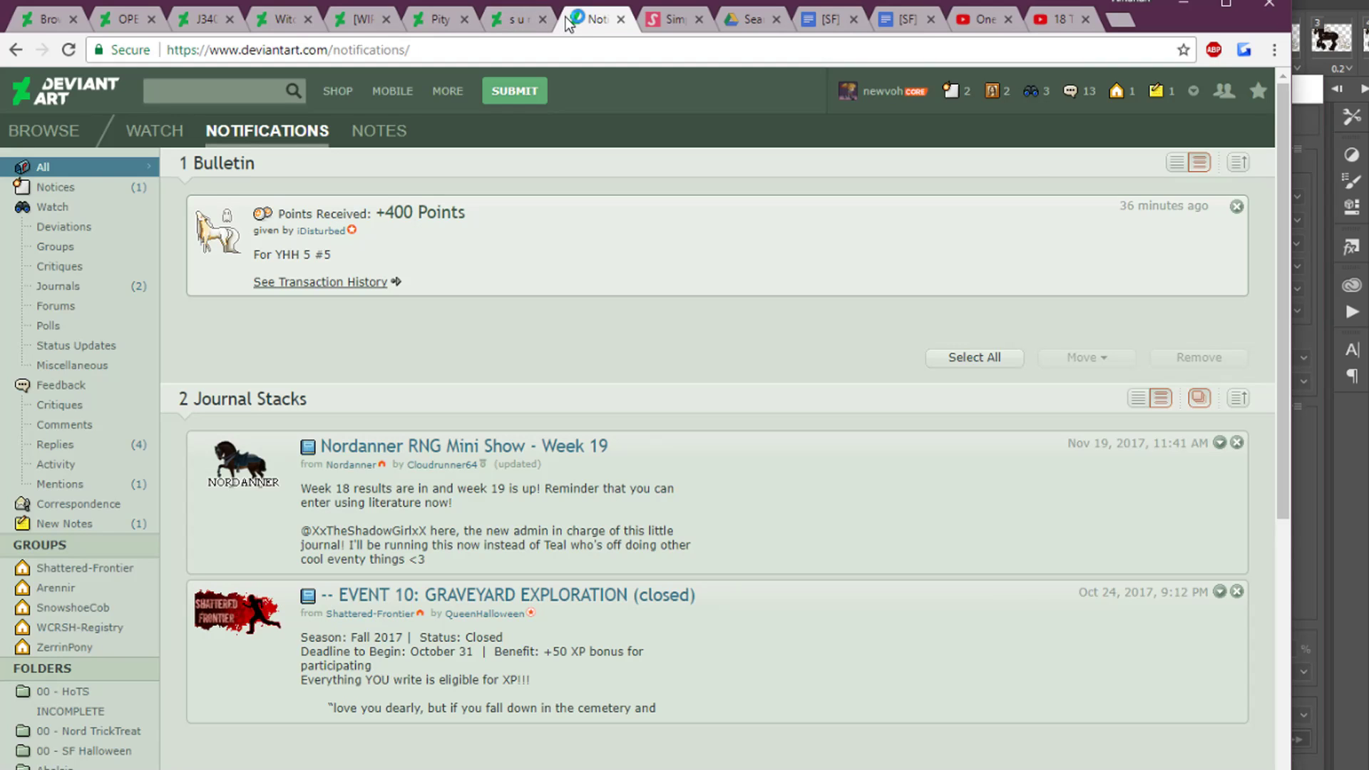
pyautogui.click(436, 20)
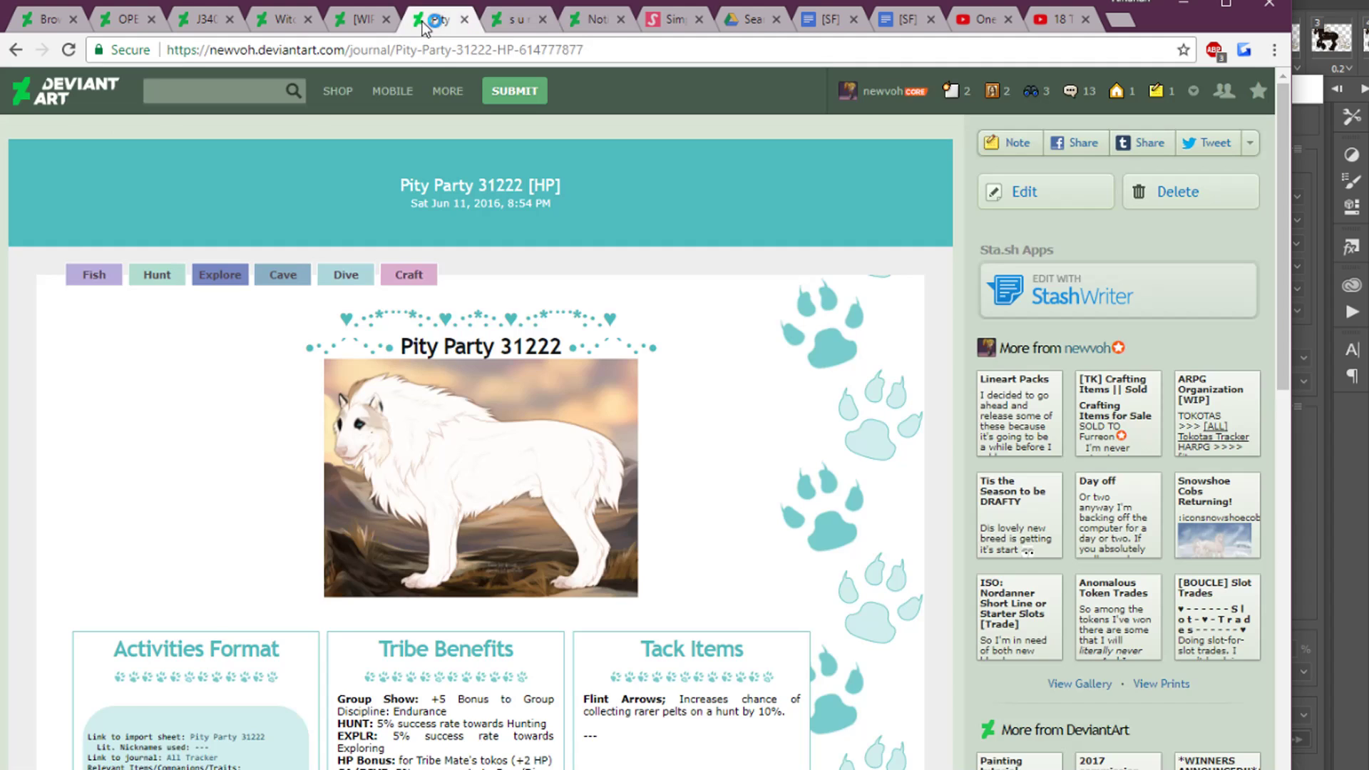
pyautogui.click(512, 19)
pyautogui.click(695, 325)
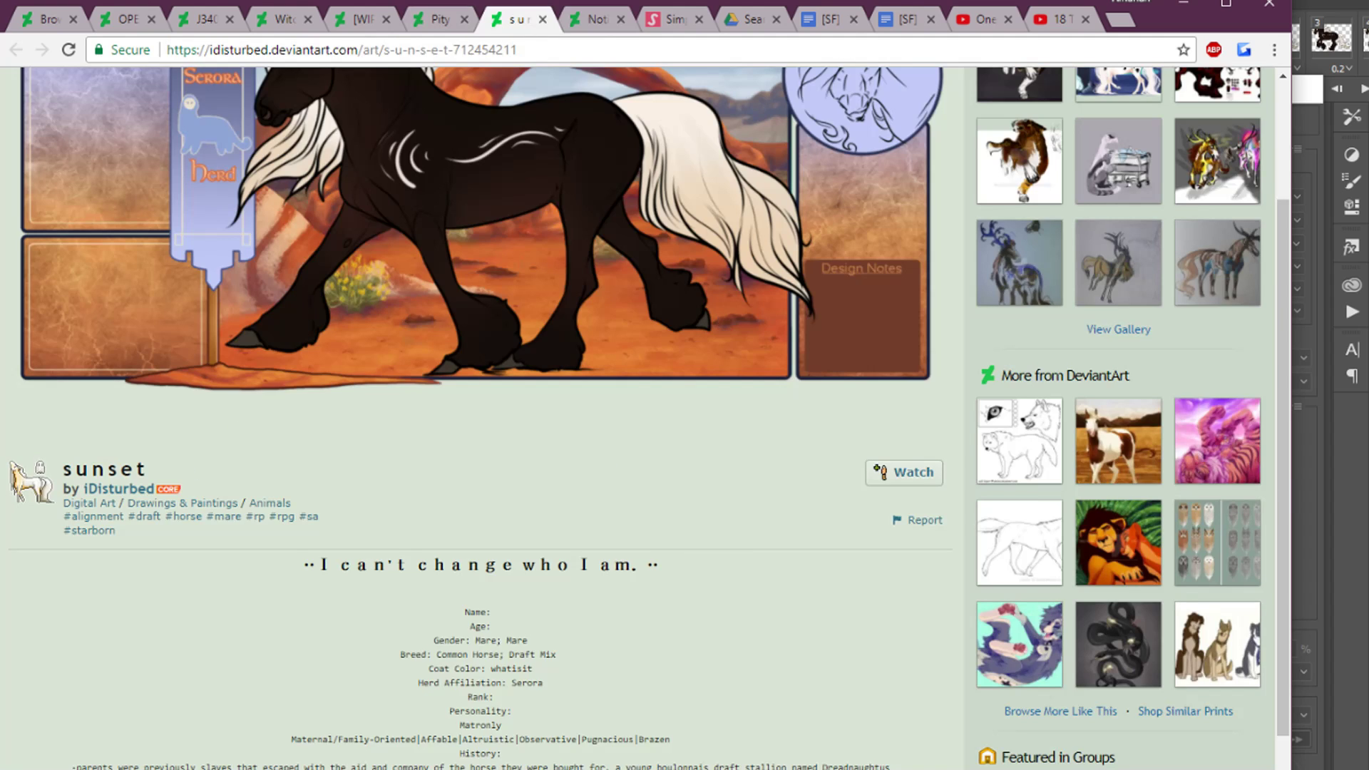
# Return to Photoshop and save the GIF in the Pictures folder as iDisturbed-YHH
pyautogui.hotkey('alt', 'Tab')
pyautogui.write('iDi')
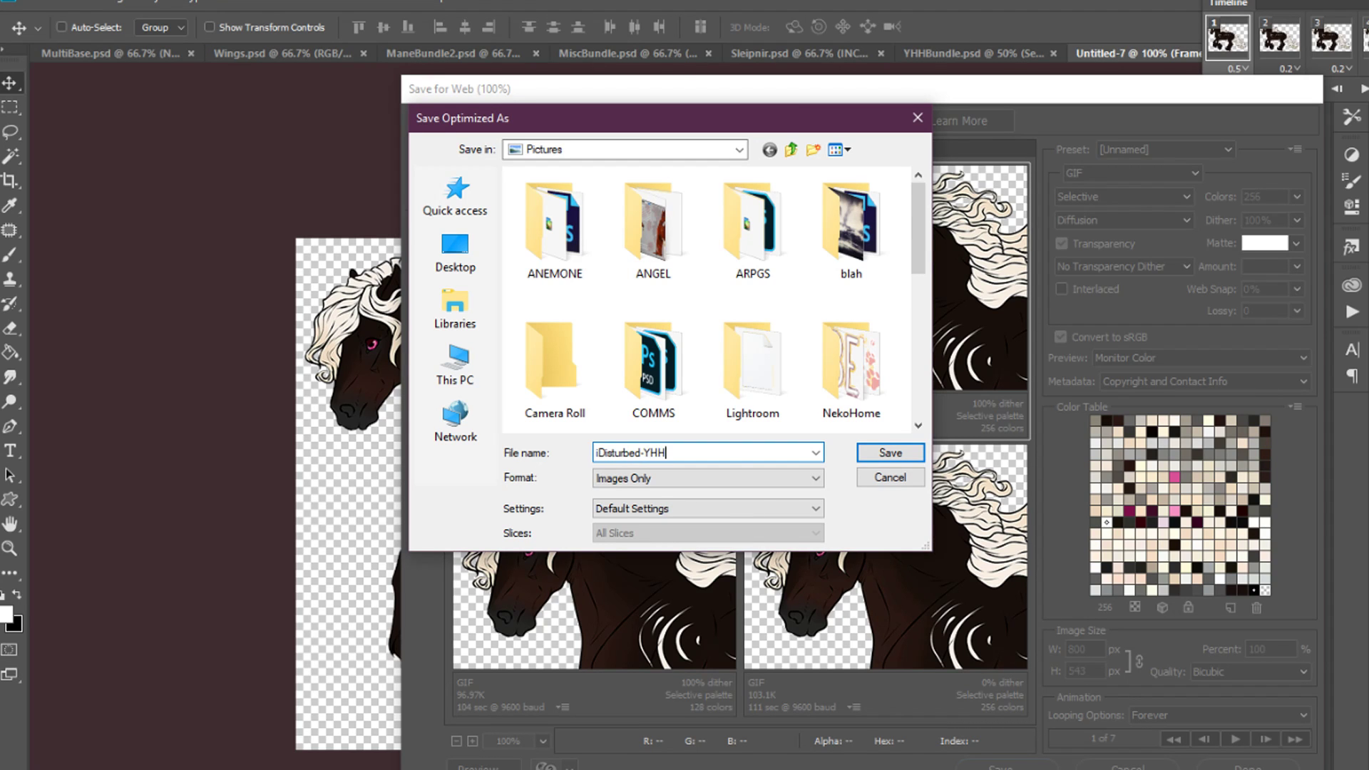
pyautogui.press('Return')
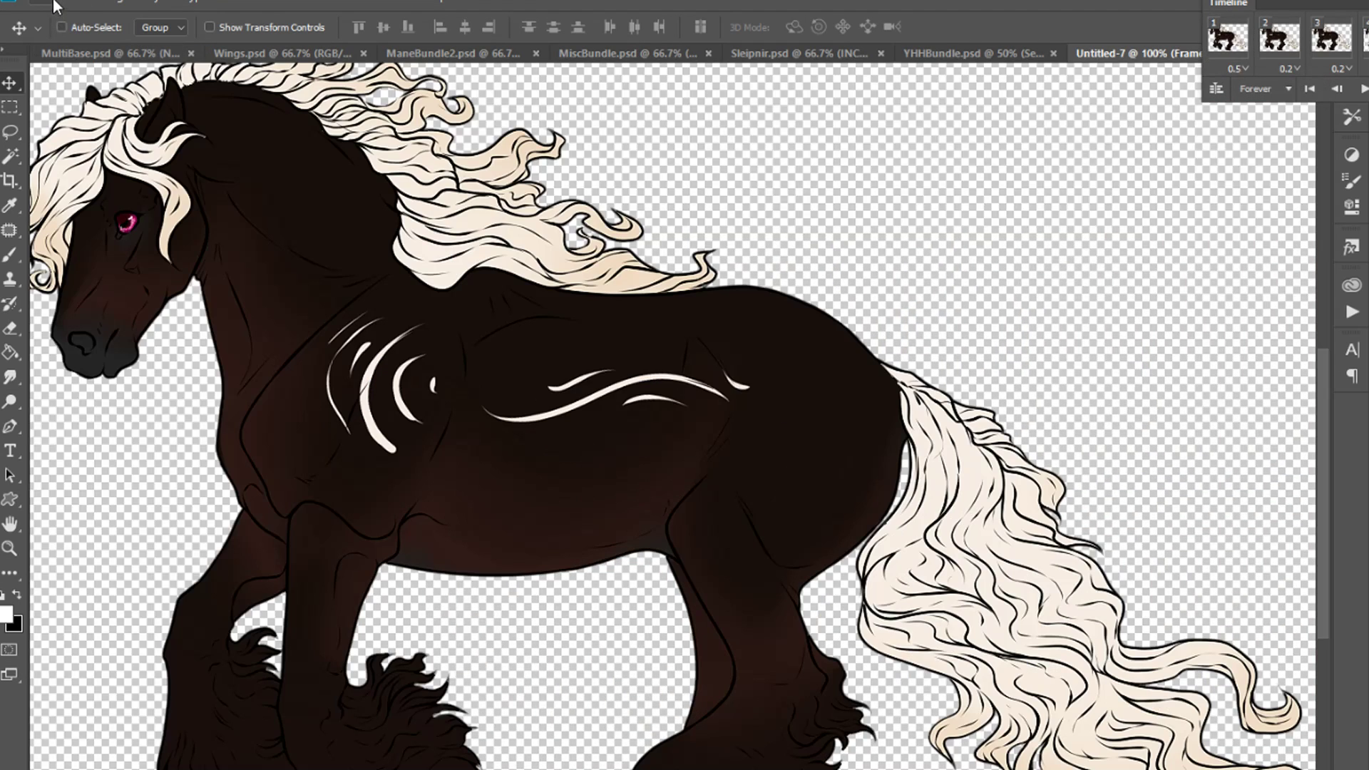
# Save a full-size PNG copy of the horse in the Pictures folder, reusing the iDisturbed-YHH file name
pyautogui.click(54, 3)
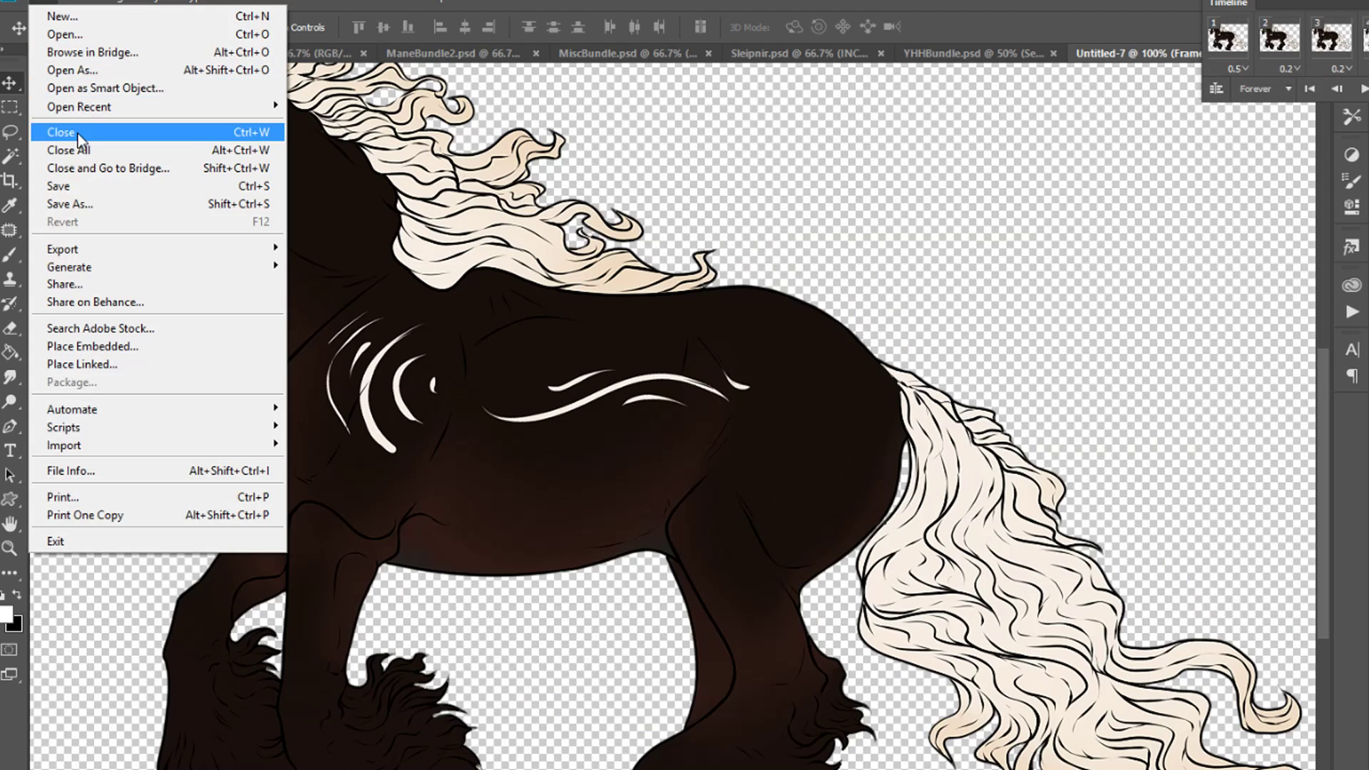
pyautogui.click(83, 206)
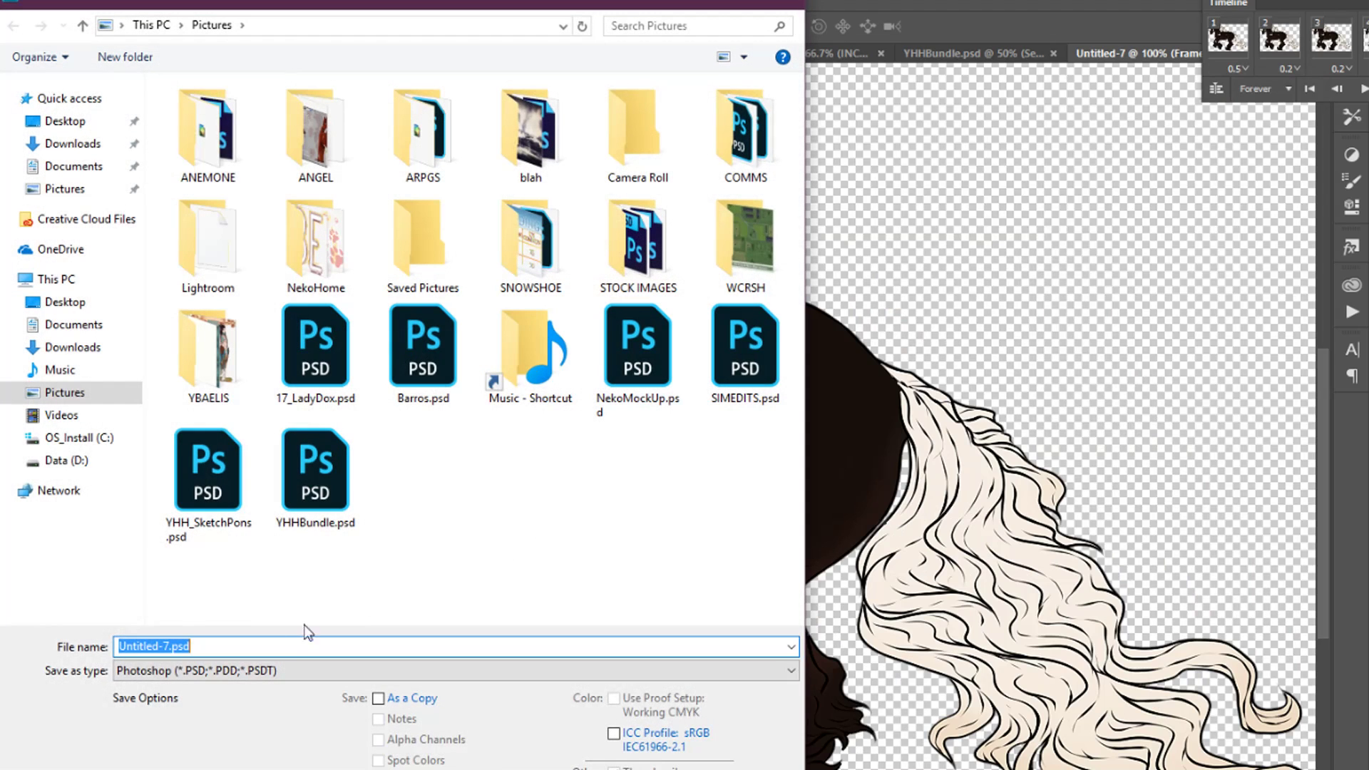
pyautogui.click(226, 671)
pyautogui.click(213, 769)
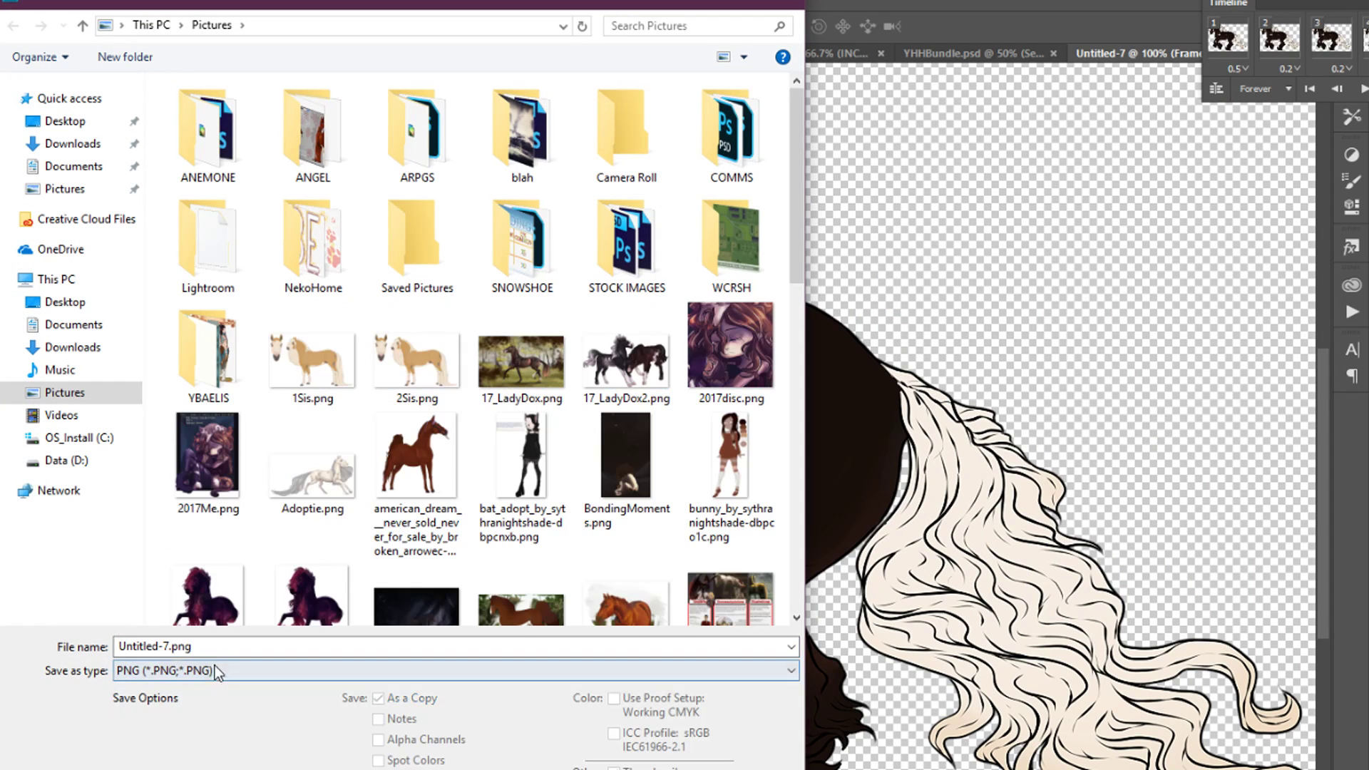
pyautogui.click(213, 654)
pyautogui.write('iDistu')
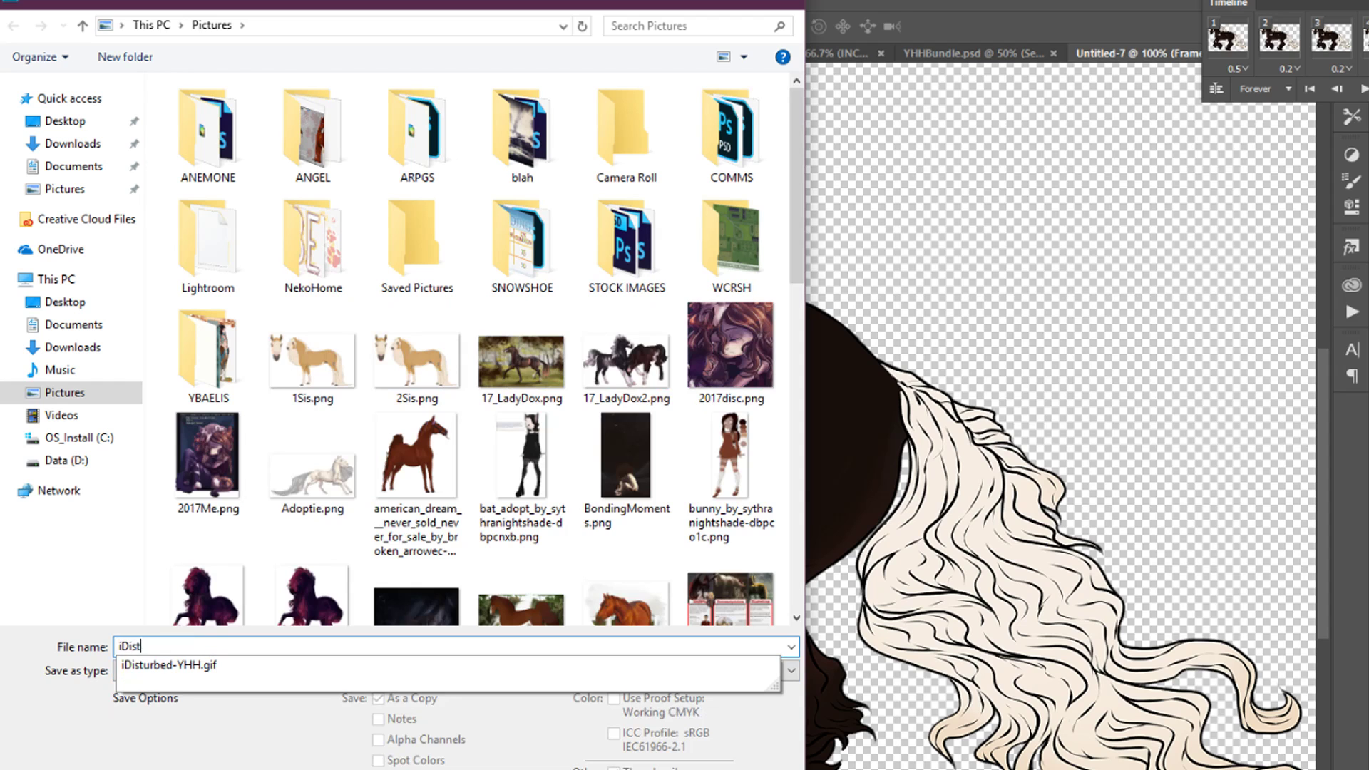
pyautogui.press('Down')
pyautogui.press('BackSpace')
pyautogui.press('Return')
pyautogui.click(970, 301)
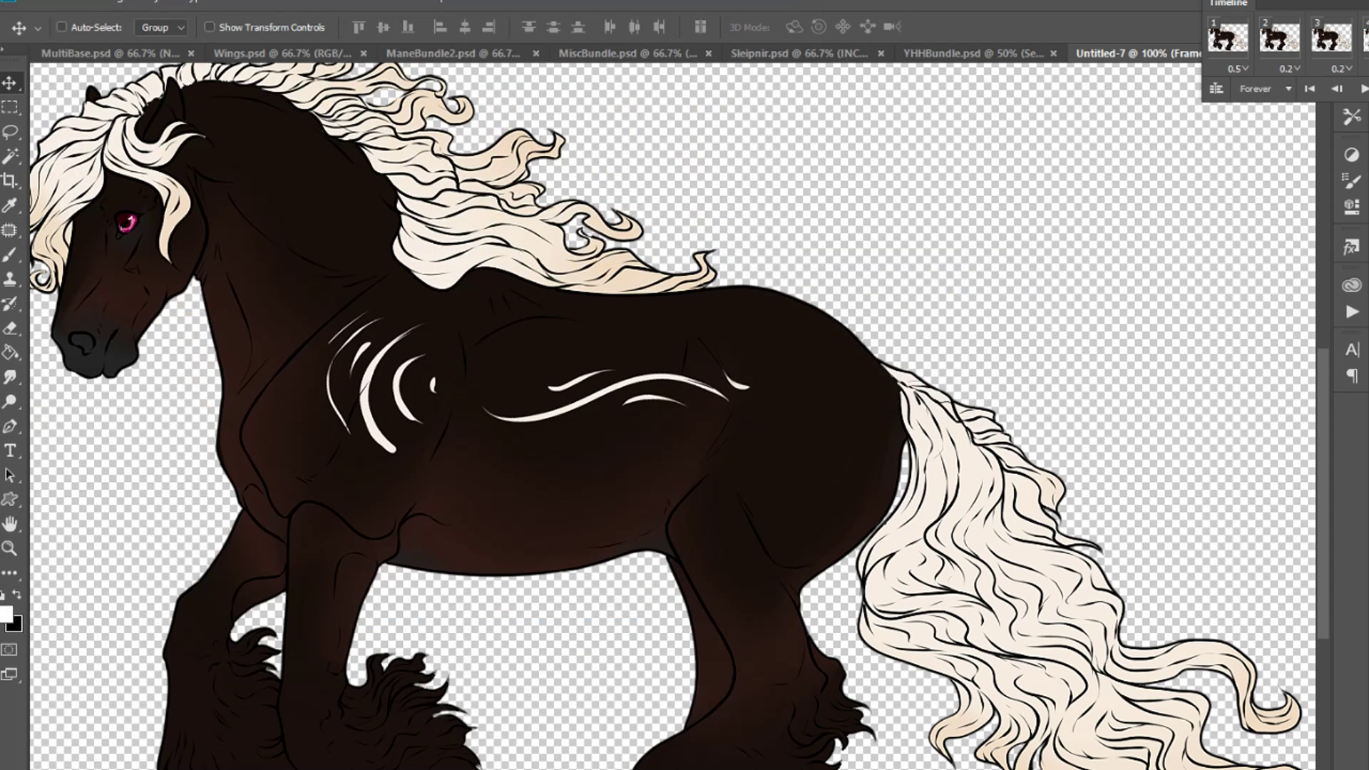
# Switch to the browser and close the Pity Party 31222 journal page
pyautogui.hotkey('alt', 'Tab')
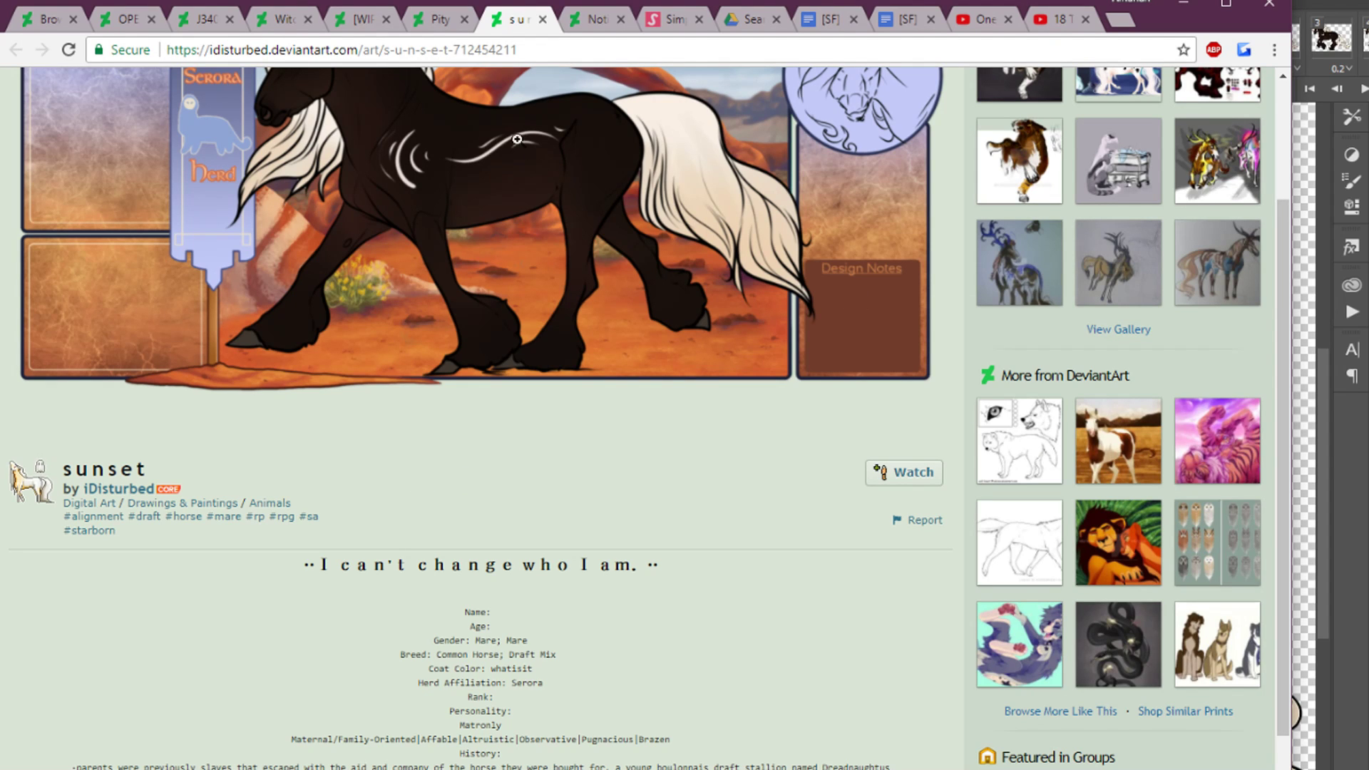
pyautogui.click(442, 50)
pyautogui.click(435, 22)
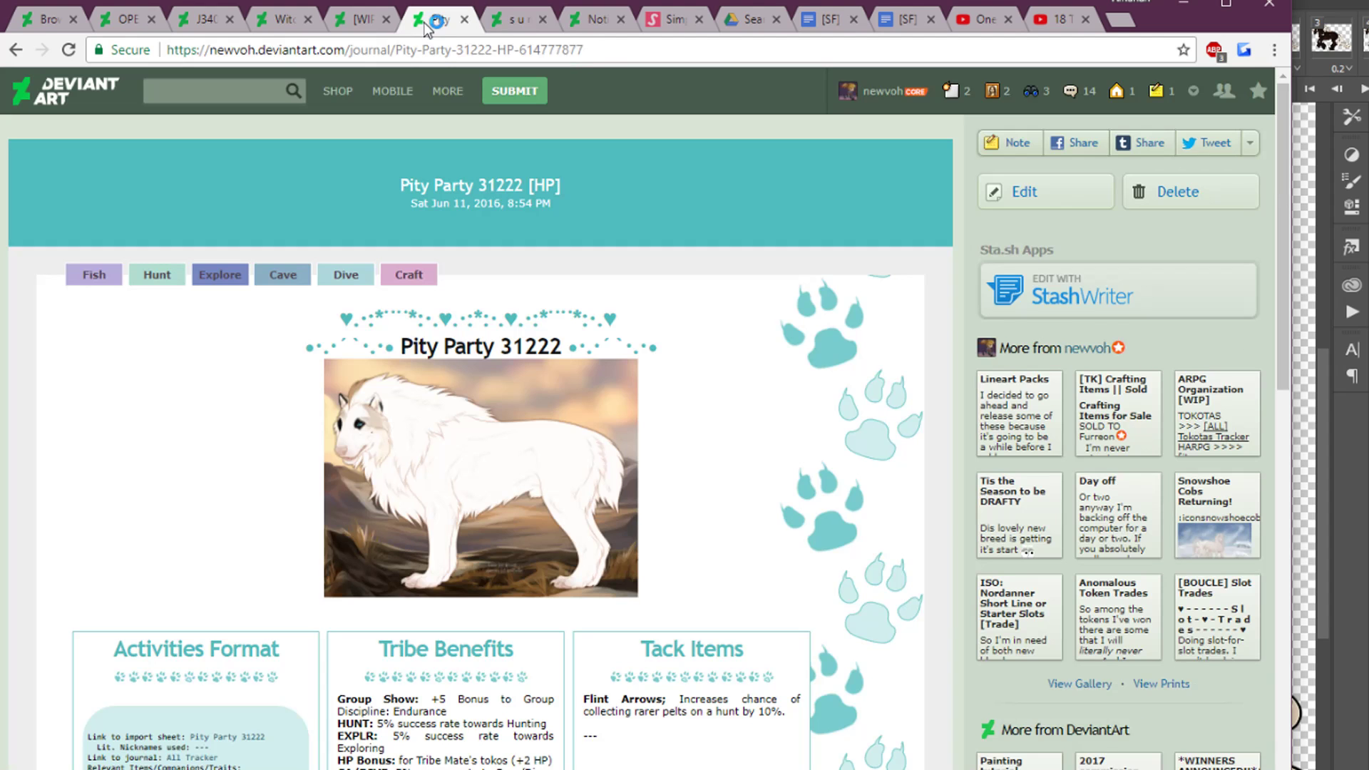
pyautogui.click(464, 19)
# Start a new DeviantArt submission from the [WIP] Boucle Base page
pyautogui.click(367, 19)
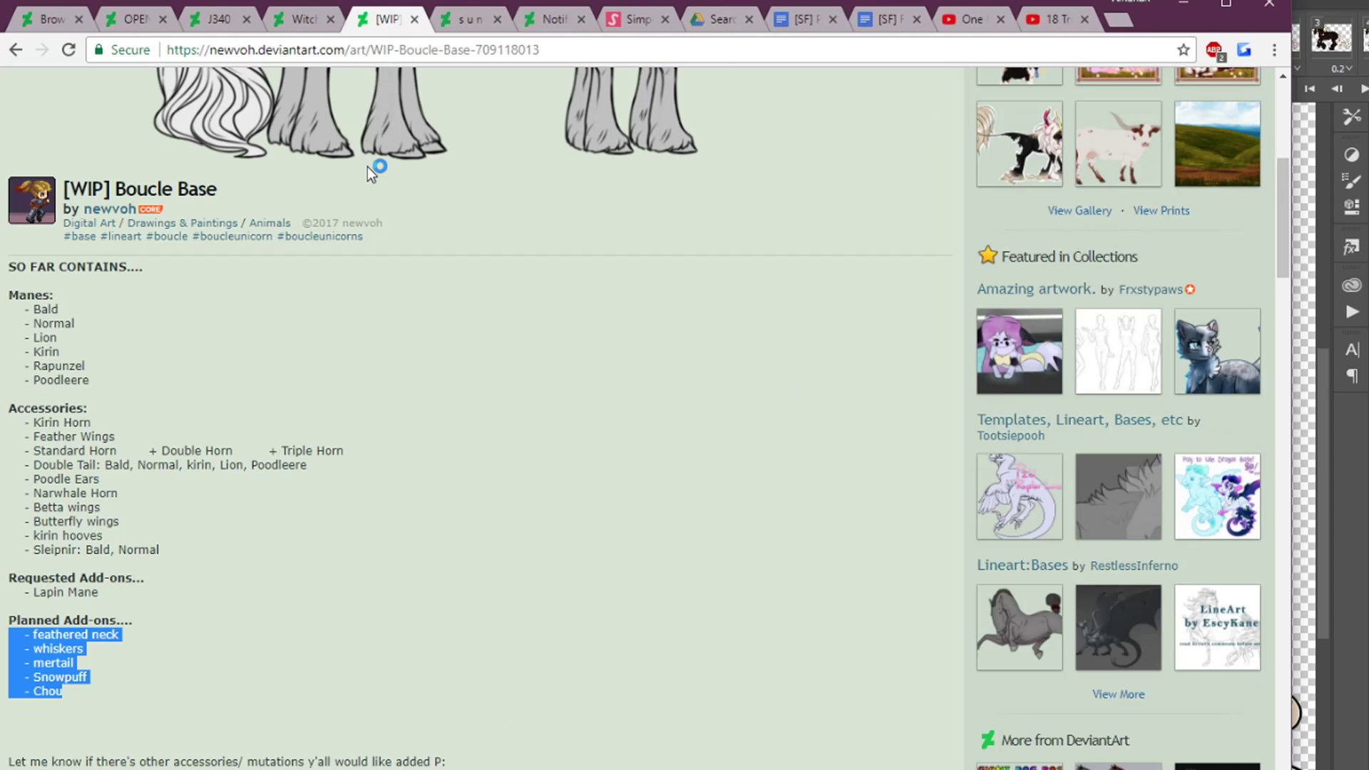
pyautogui.click(1282, 107)
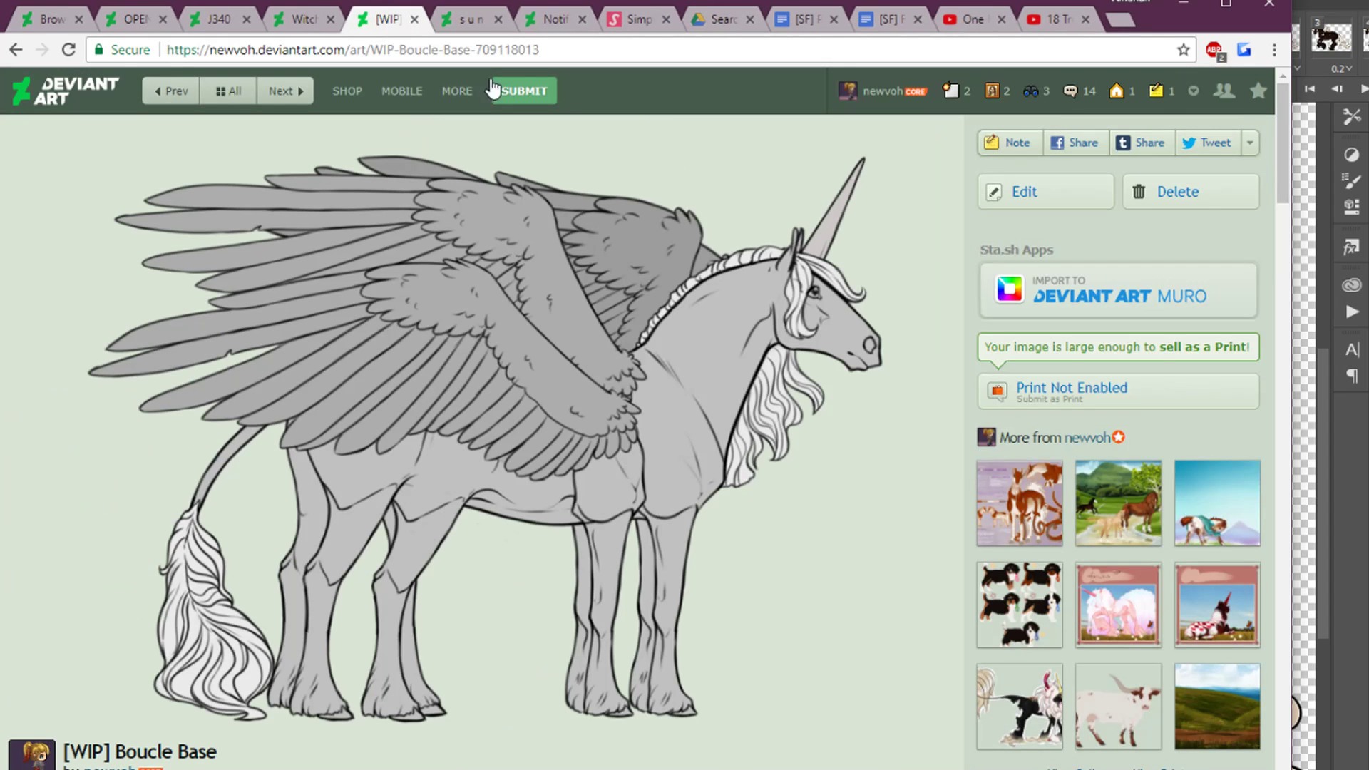
pyautogui.click(521, 89)
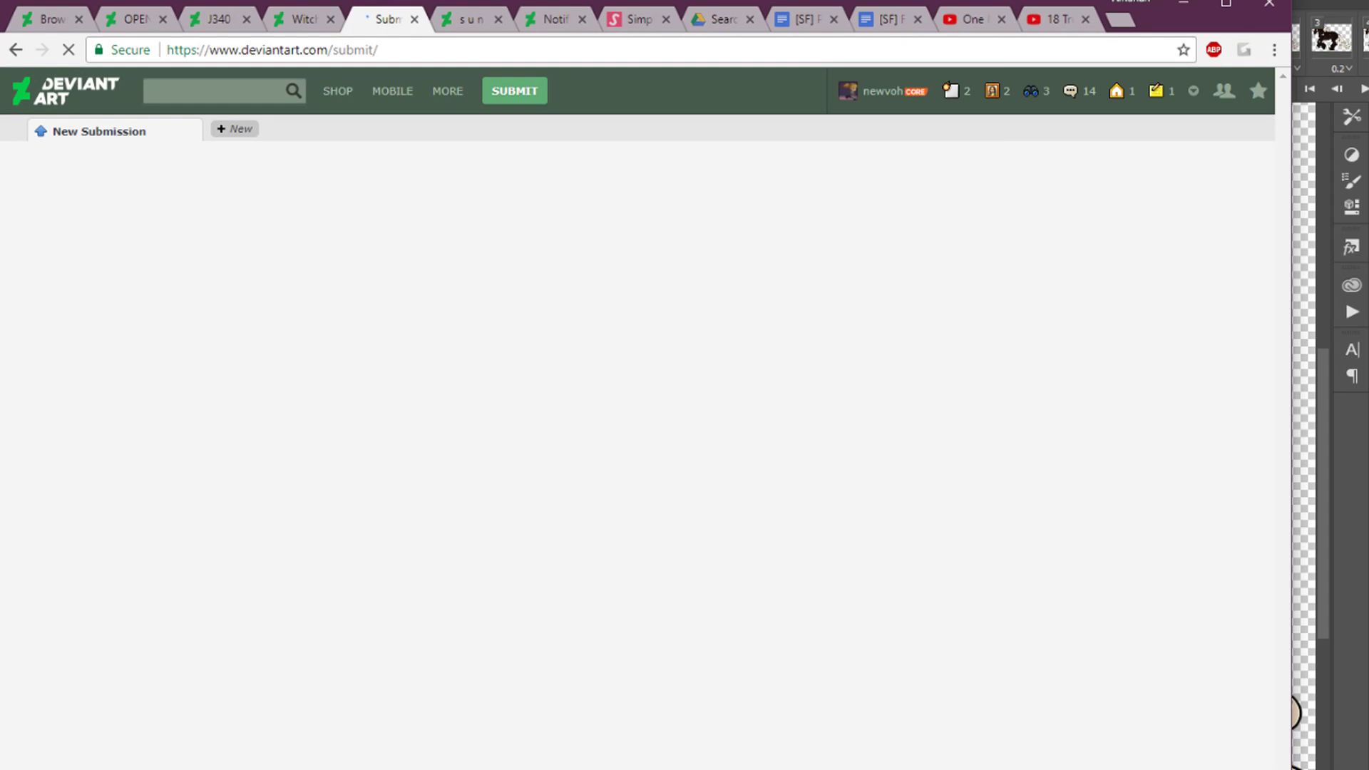